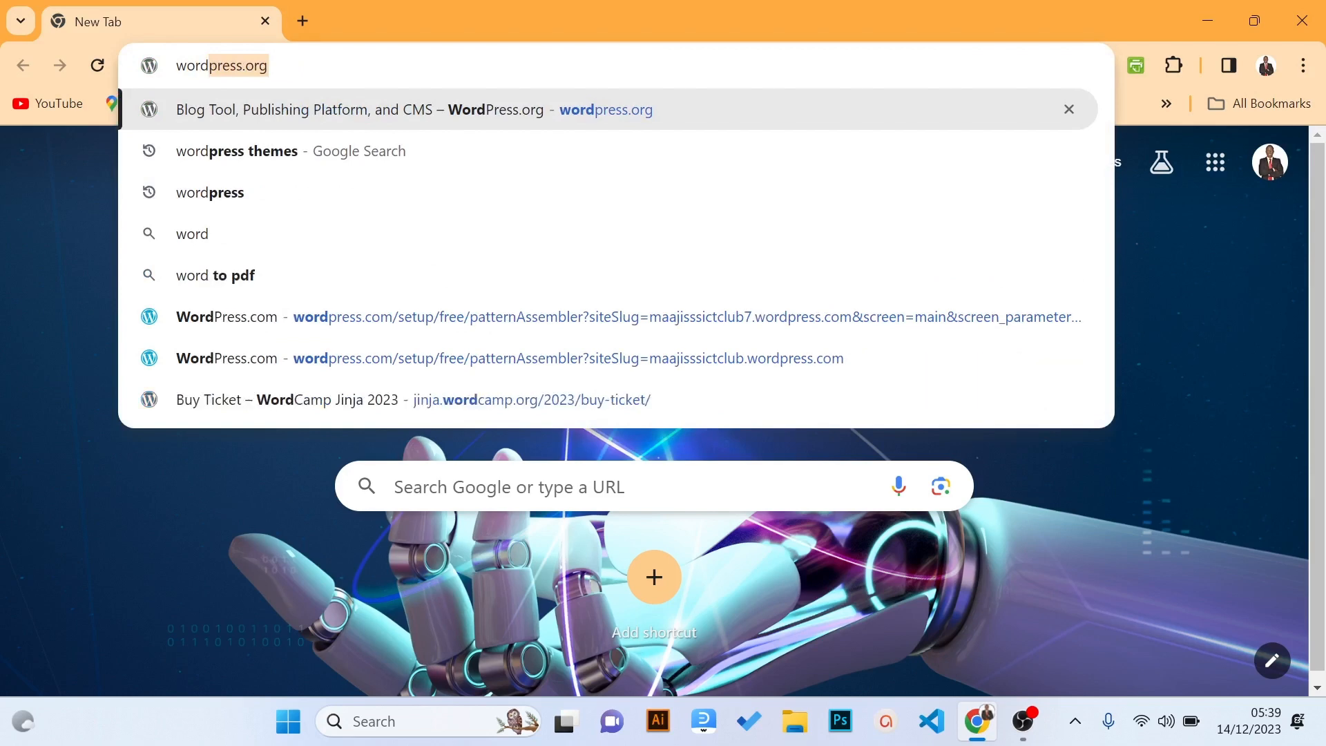
Load wordpress.org and bring up the Get WordPress page offering the WordPress 6.4.2 download
{"action": "key", "text": "Return"}
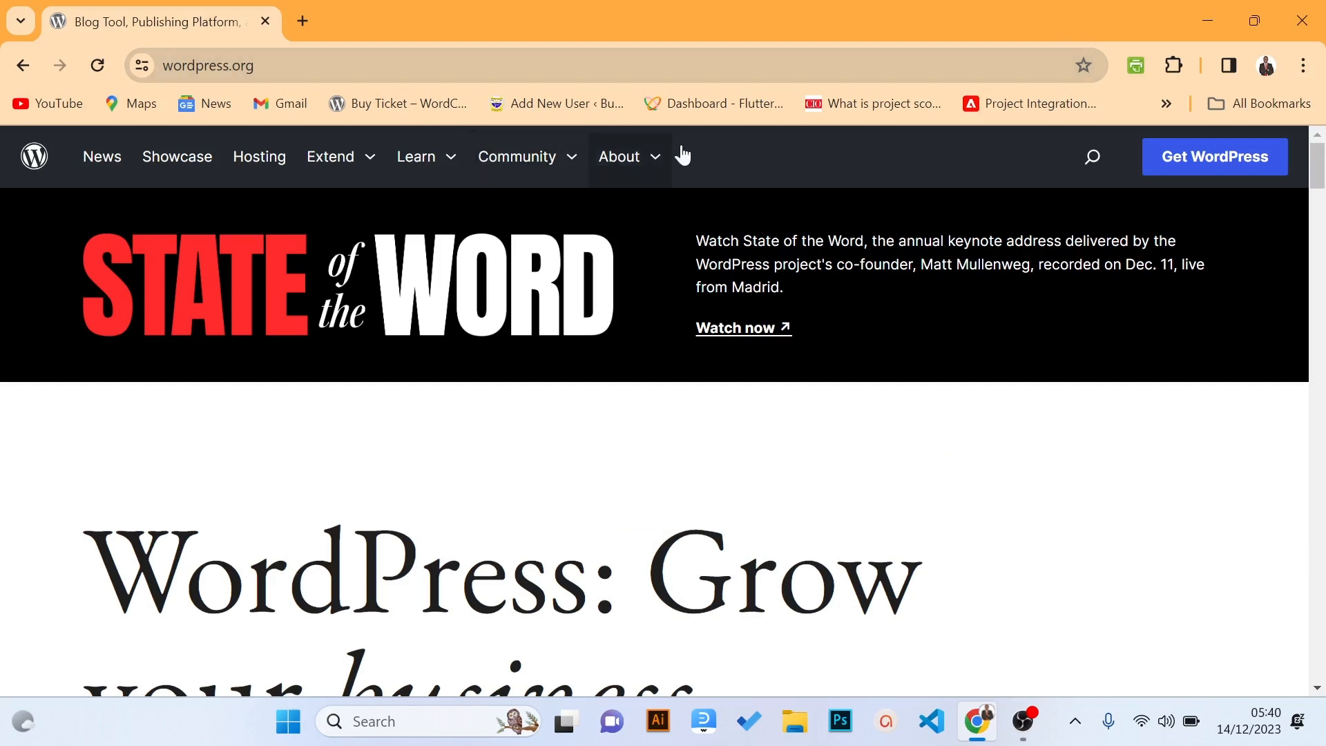
{"action": "left_click", "coordinate": [1186, 181]}
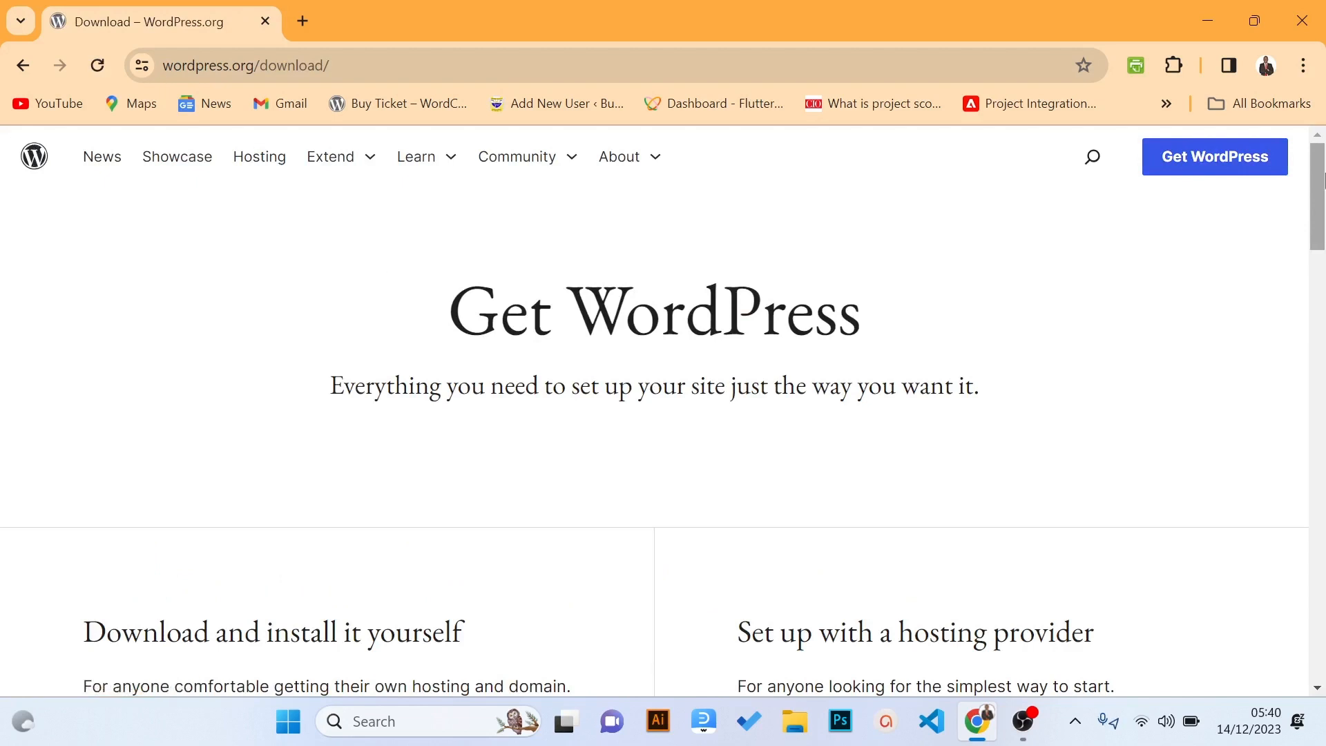
{"action": "scroll", "coordinate": [1320, 181], "scroll_direction": "down", "scroll_amount": 3}
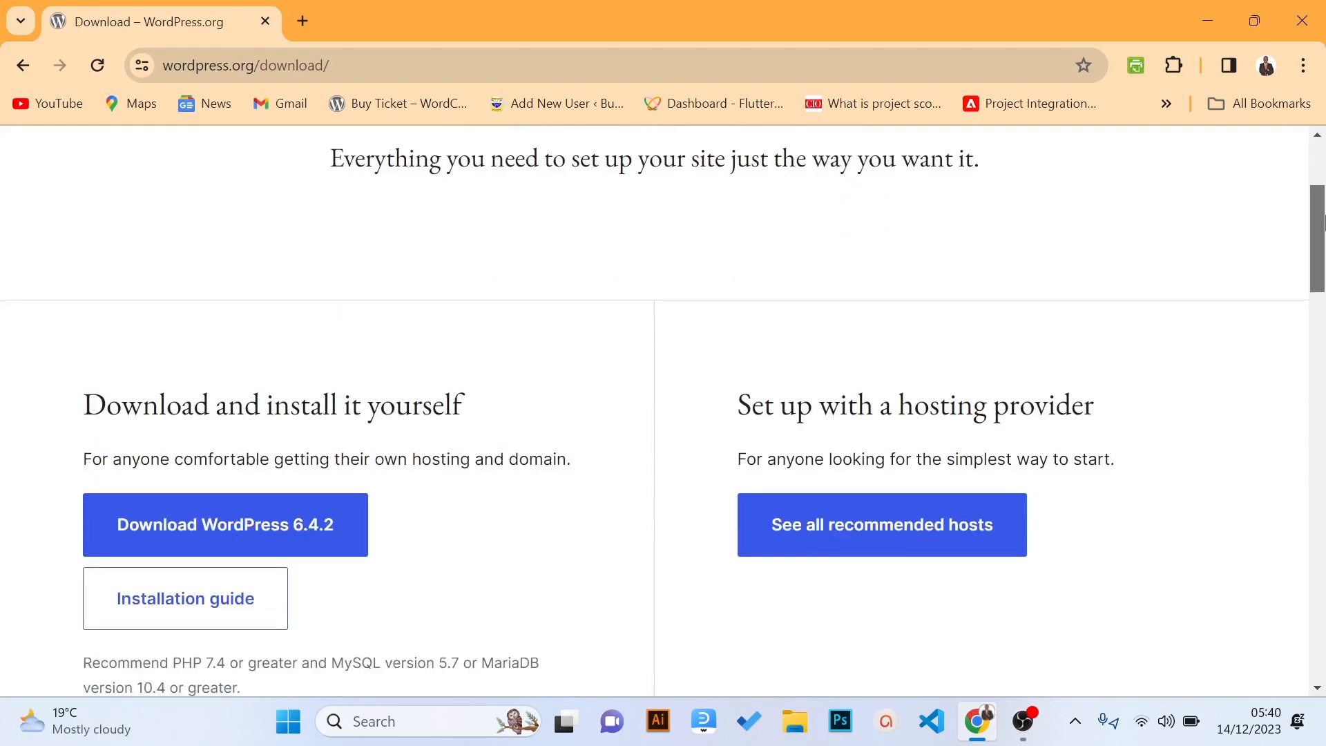
{"action": "scroll", "coordinate": [1308, 181], "scroll_direction": "up", "scroll_amount": 3}
{"action": "left_click_drag", "start_coordinate": [1307, 181], "coordinate": [1319, 252]}
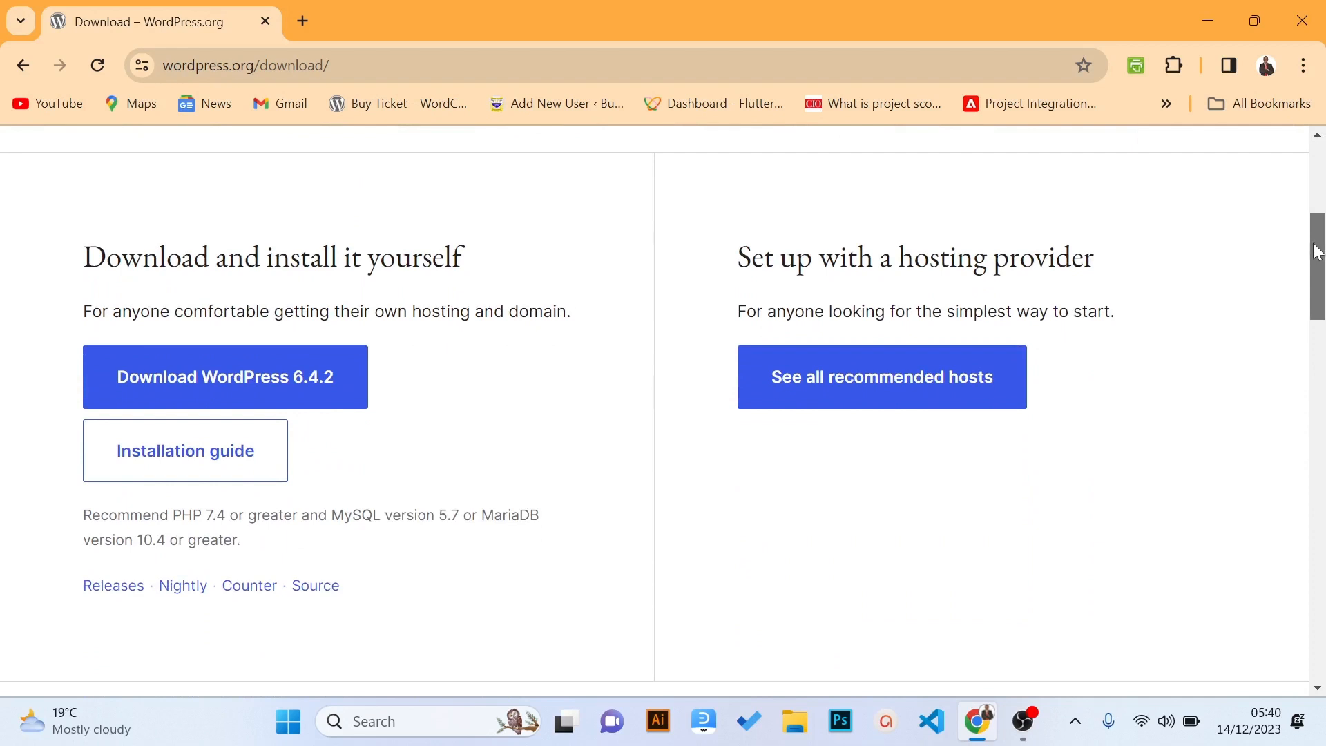
{"action": "left_click_drag", "start_coordinate": [1314, 244], "coordinate": [1315, 241]}
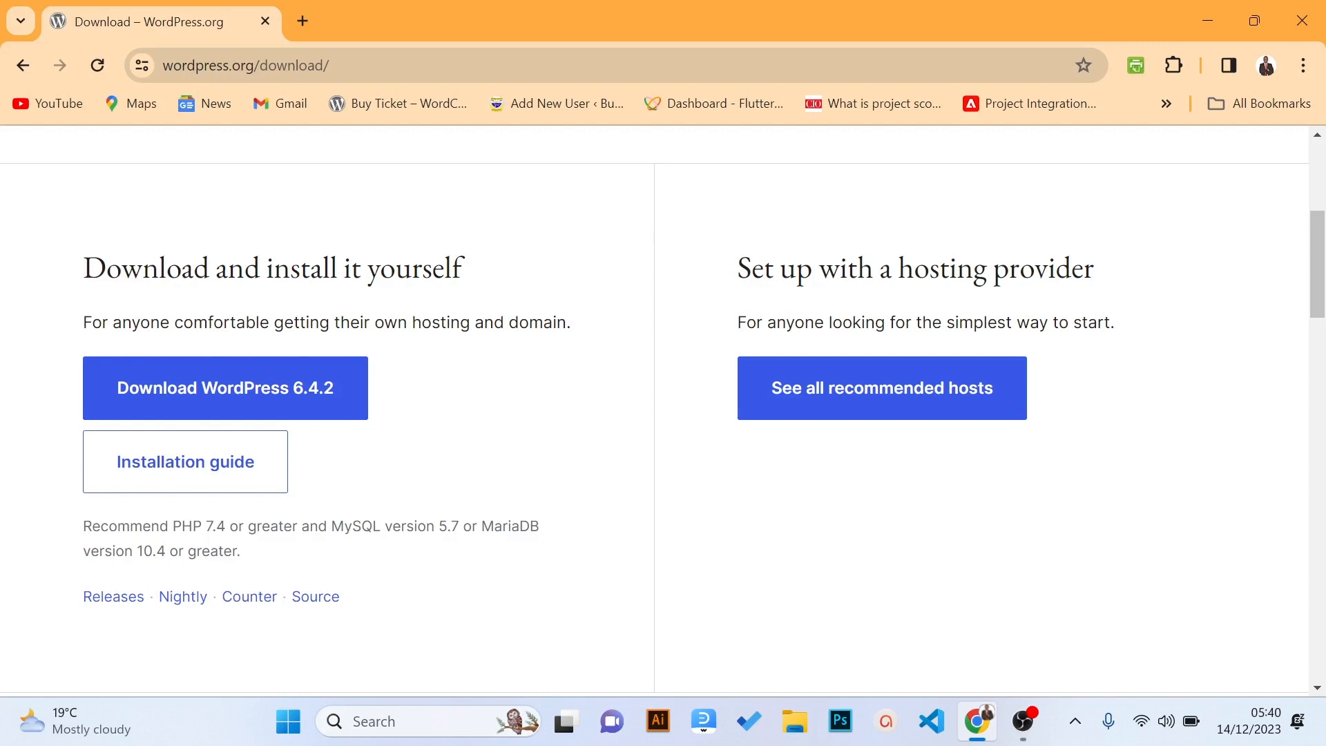
Show all recommended hosts and follow the WordPress.com entry's link
{"action": "left_click", "coordinate": [830, 391]}
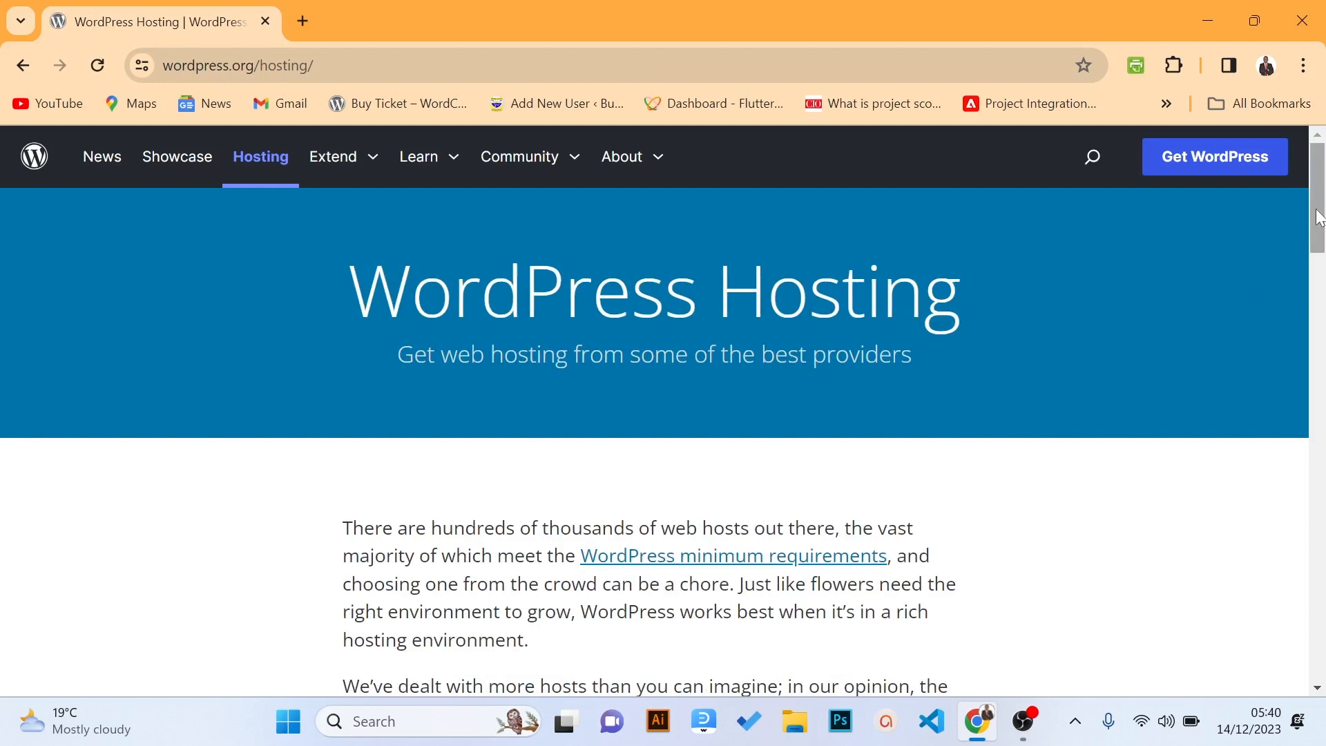
{"action": "left_click_drag", "start_coordinate": [1319, 218], "coordinate": [1319, 232]}
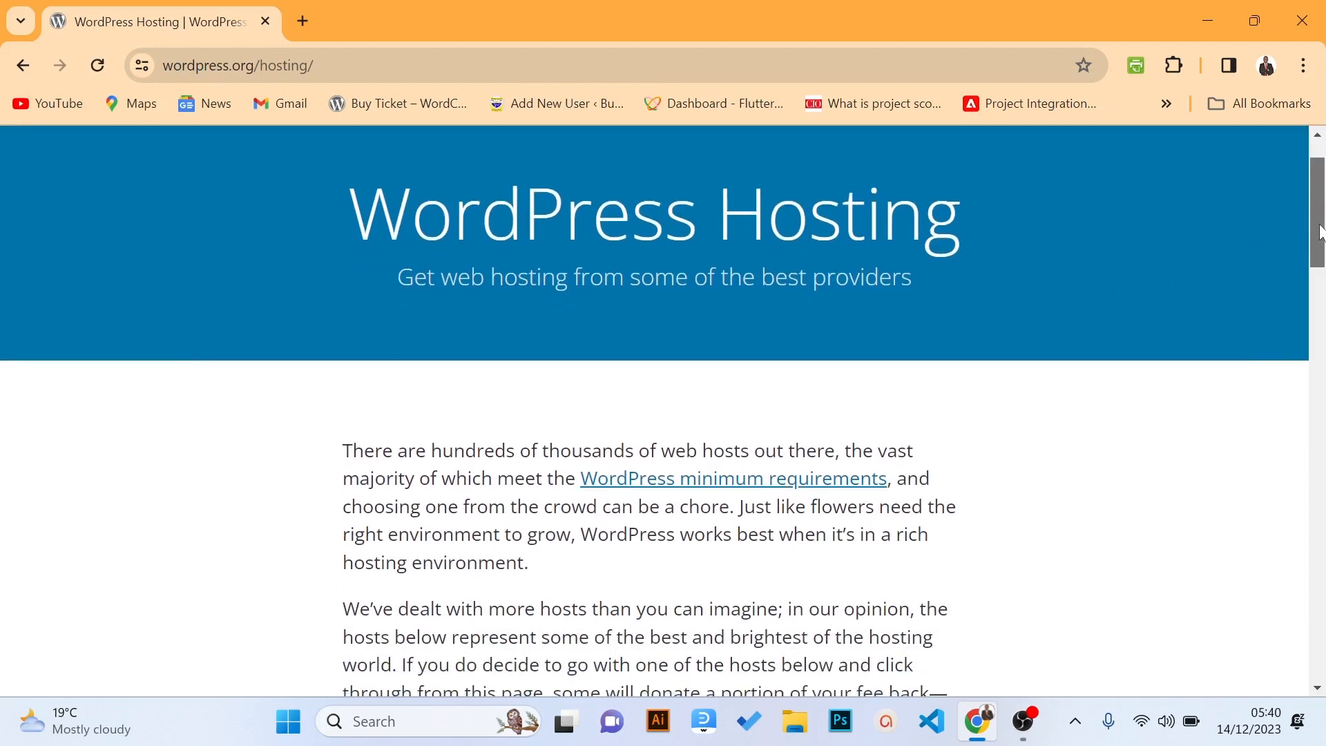
{"action": "left_click_drag", "start_coordinate": [1319, 233], "coordinate": [1323, 433]}
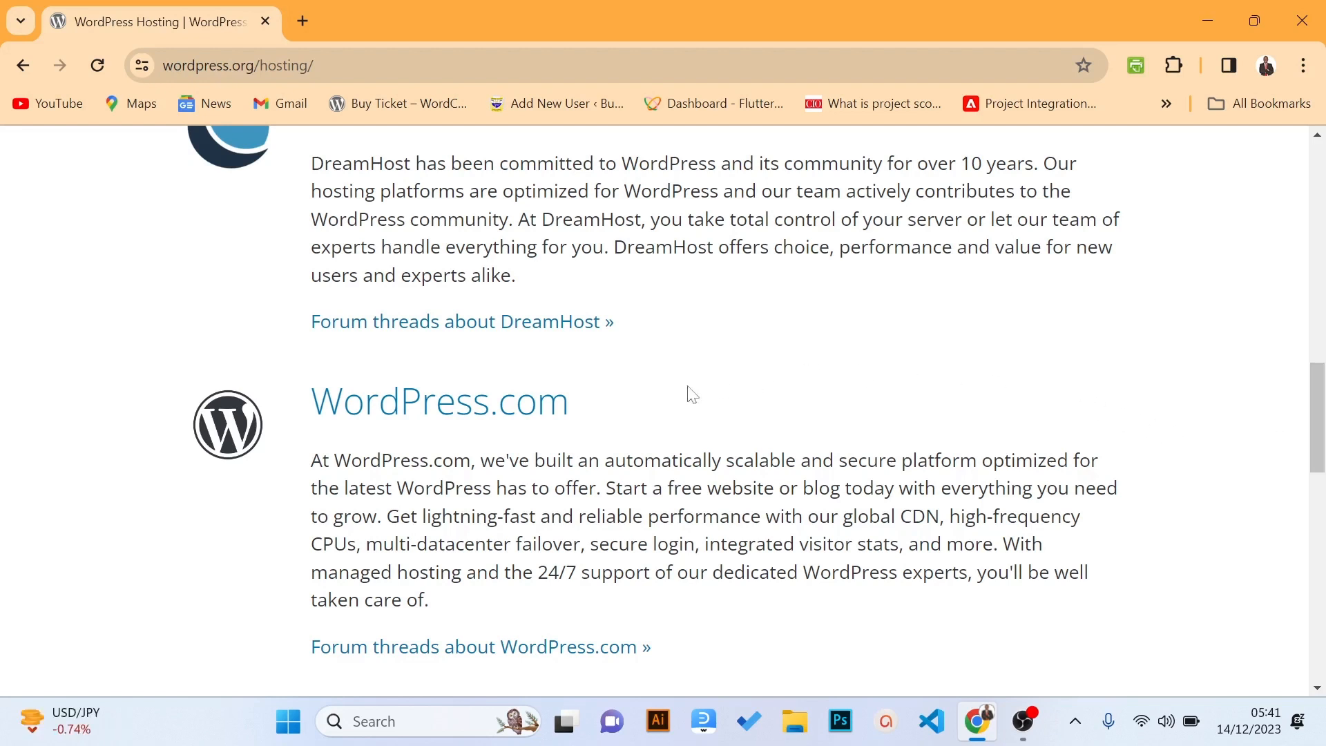
{"action": "left_click", "coordinate": [474, 417]}
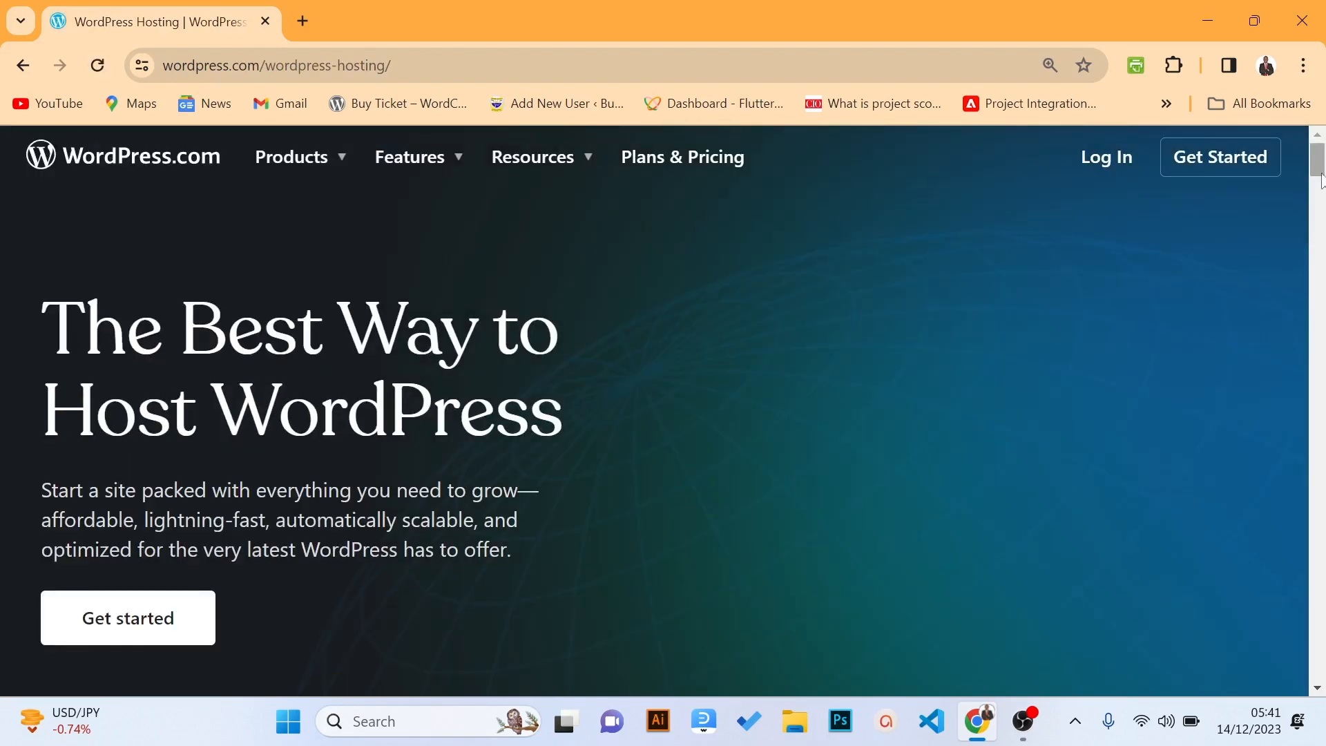
Compare the WordPress.com plan cards and pick Start with Free
{"action": "left_click_drag", "start_coordinate": [1310, 165], "coordinate": [1320, 255]}
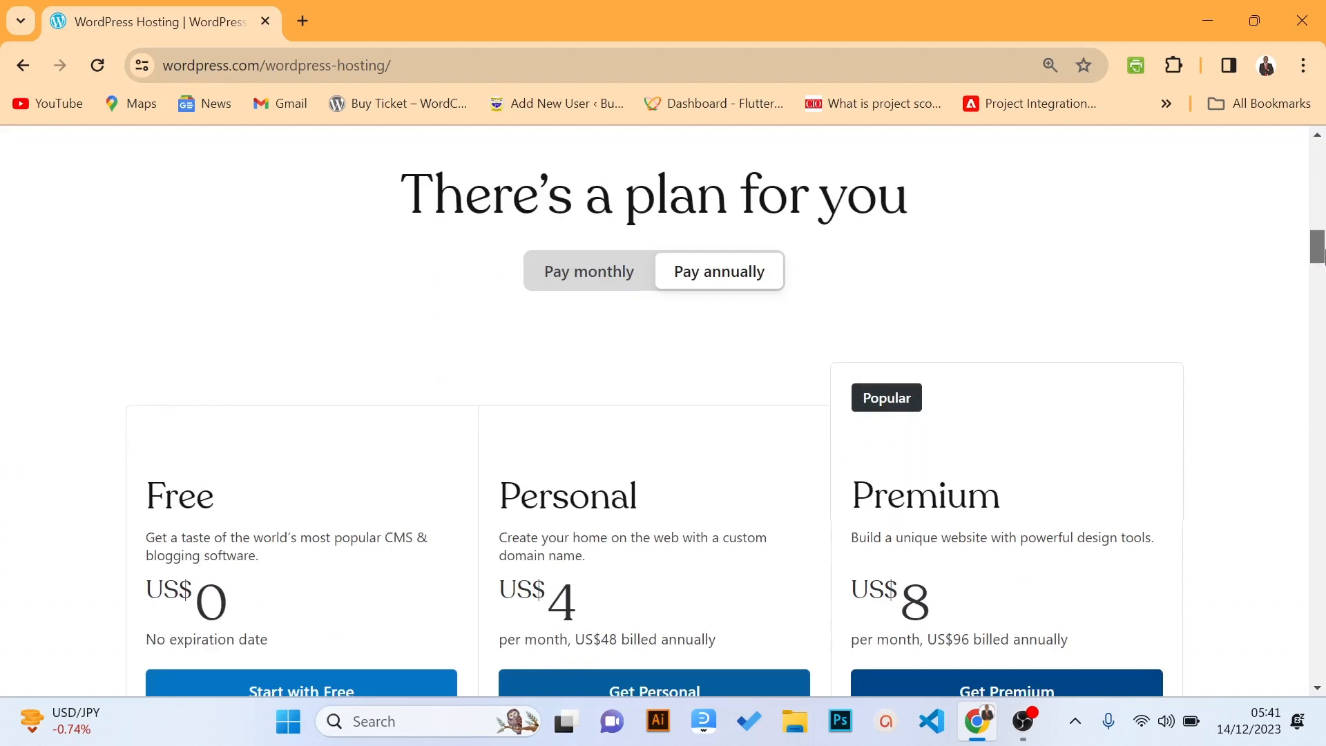
{"action": "left_click_drag", "start_coordinate": [1320, 256], "coordinate": [1320, 272]}
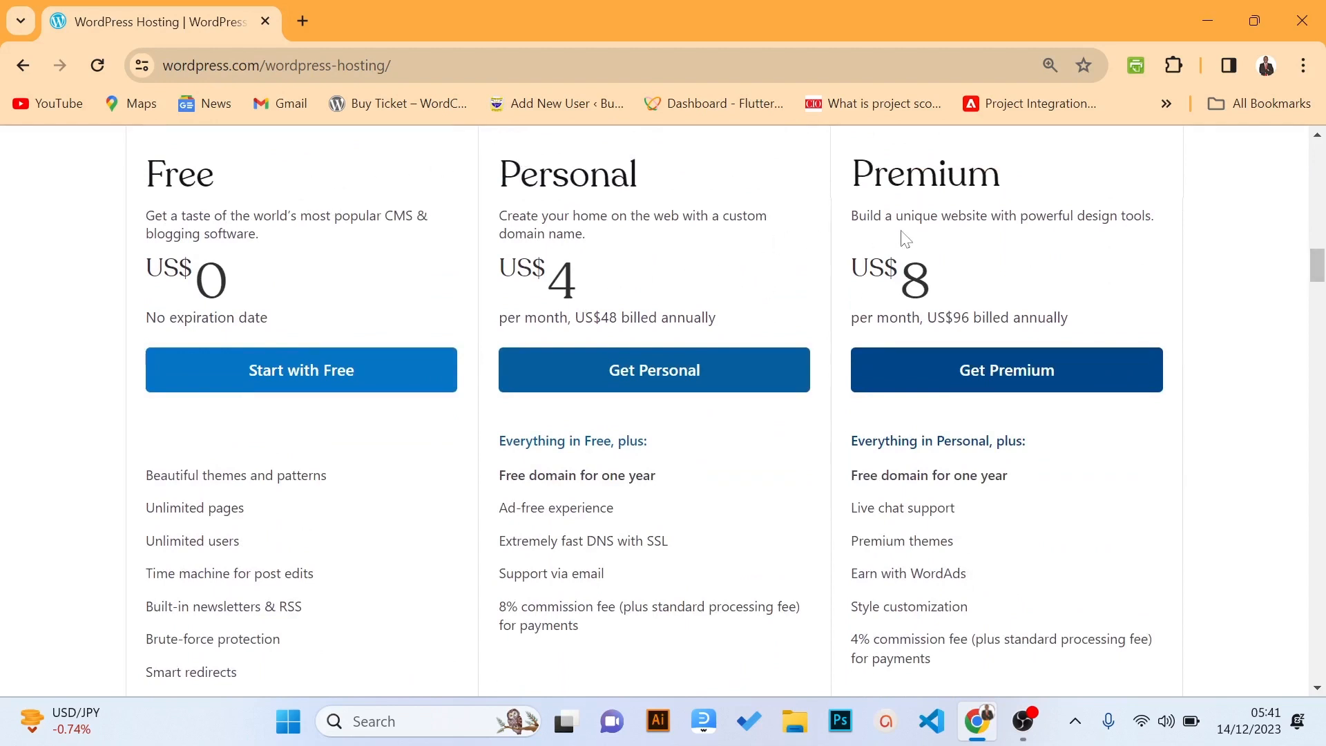
{"action": "left_click_drag", "start_coordinate": [1316, 262], "coordinate": [1187, 333]}
{"action": "scroll", "coordinate": [1315, 311], "scroll_direction": "down", "scroll_amount": 2}
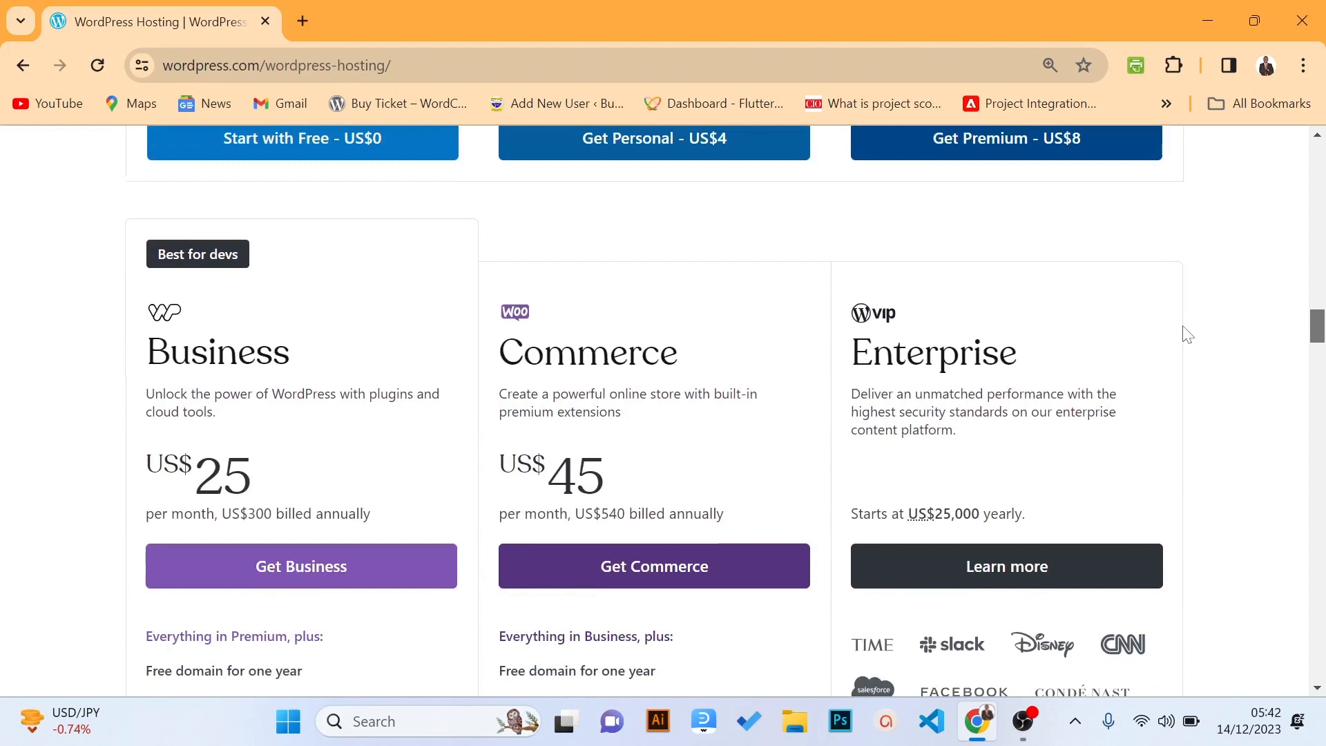
{"action": "scroll", "coordinate": [1187, 334], "scroll_direction": "up", "scroll_amount": 10}
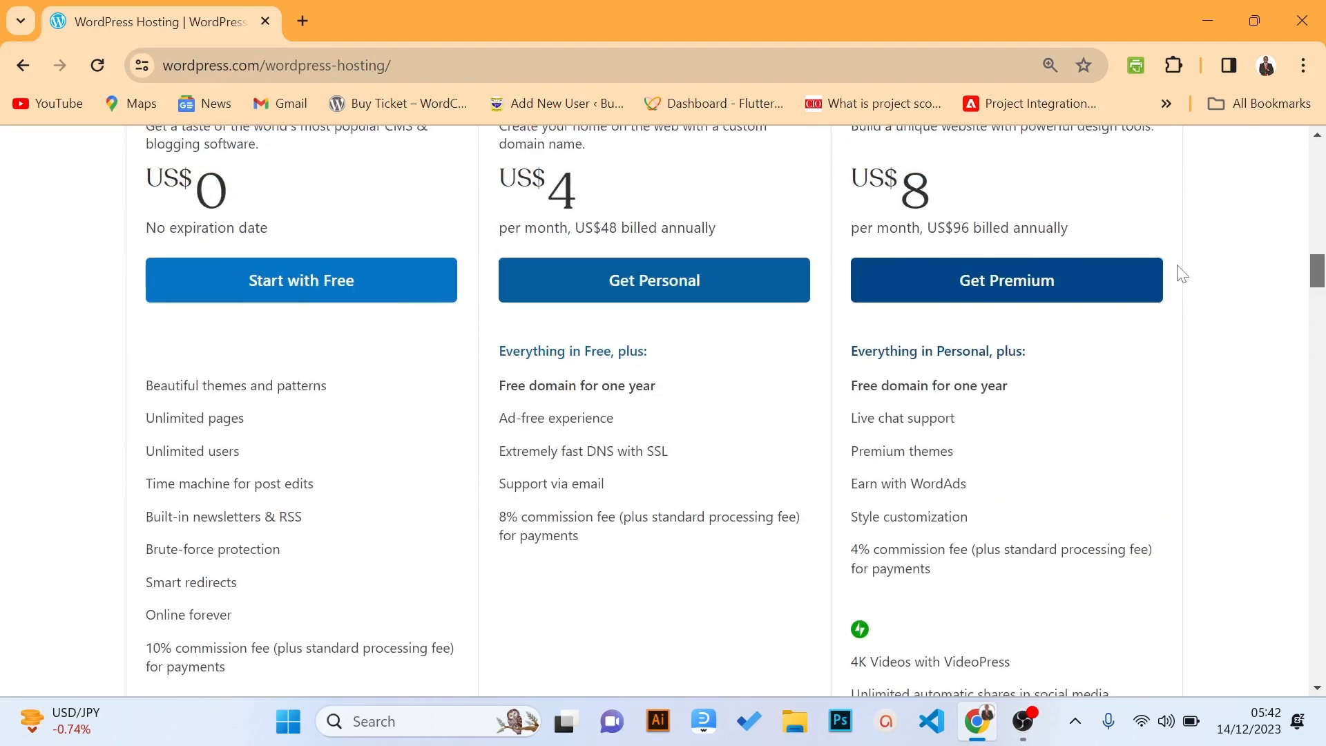
{"action": "scroll", "coordinate": [1176, 269], "scroll_direction": "up", "scroll_amount": 1}
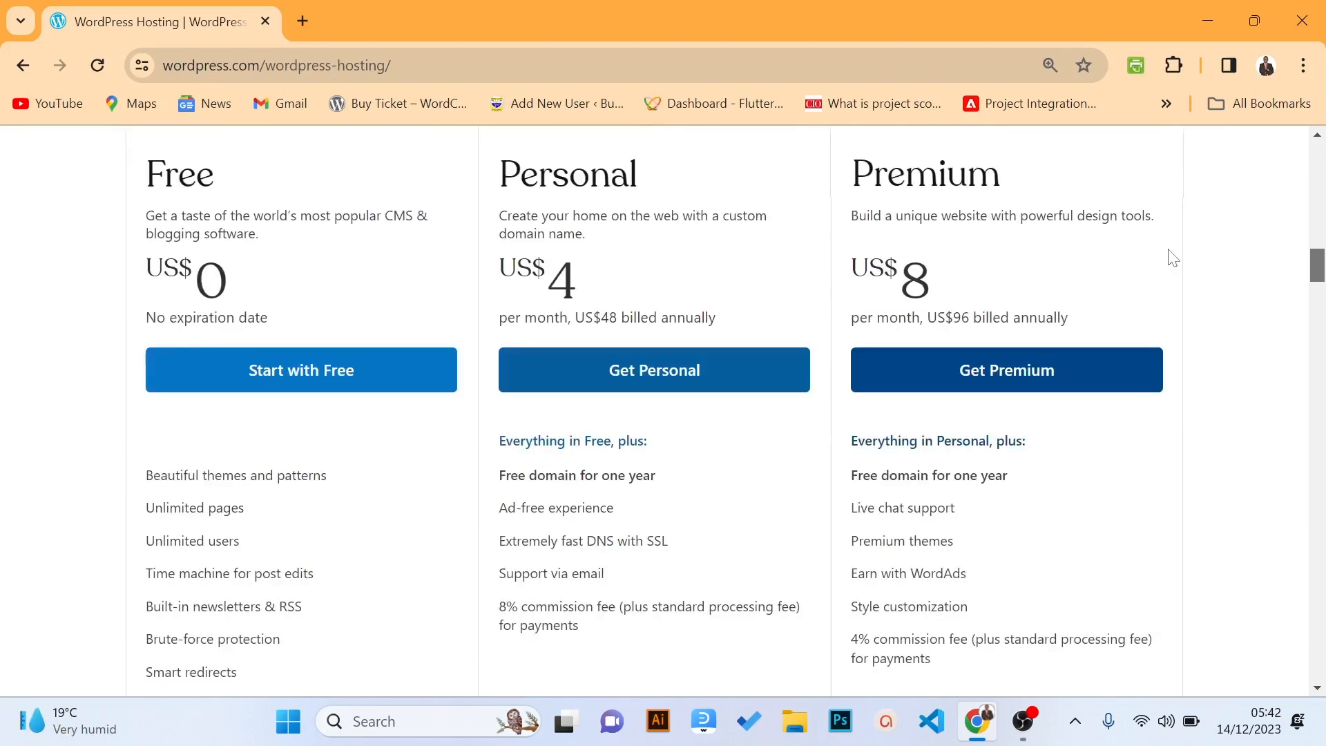
{"action": "left_click", "coordinate": [322, 381]}
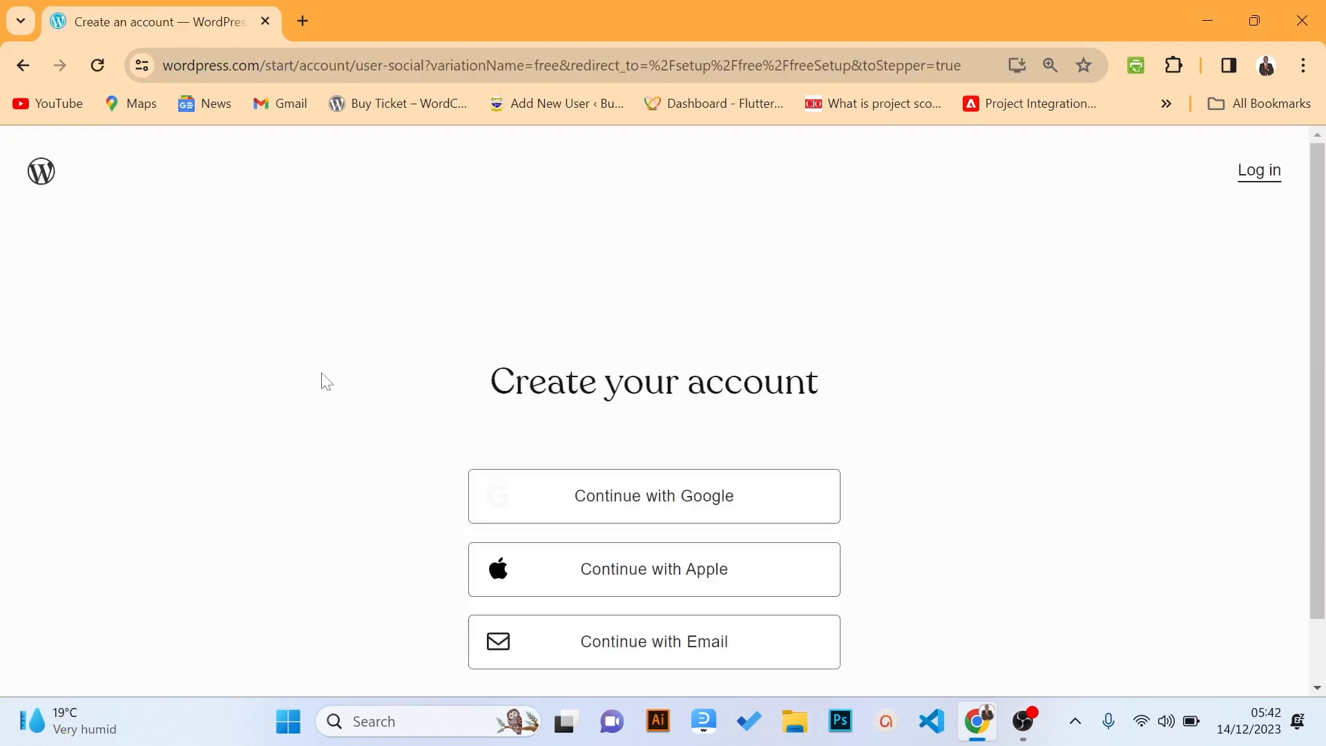
Sign up for WordPress.com using a Google account
{"action": "scroll", "coordinate": [1322, 280], "scroll_direction": "down", "scroll_amount": 1}
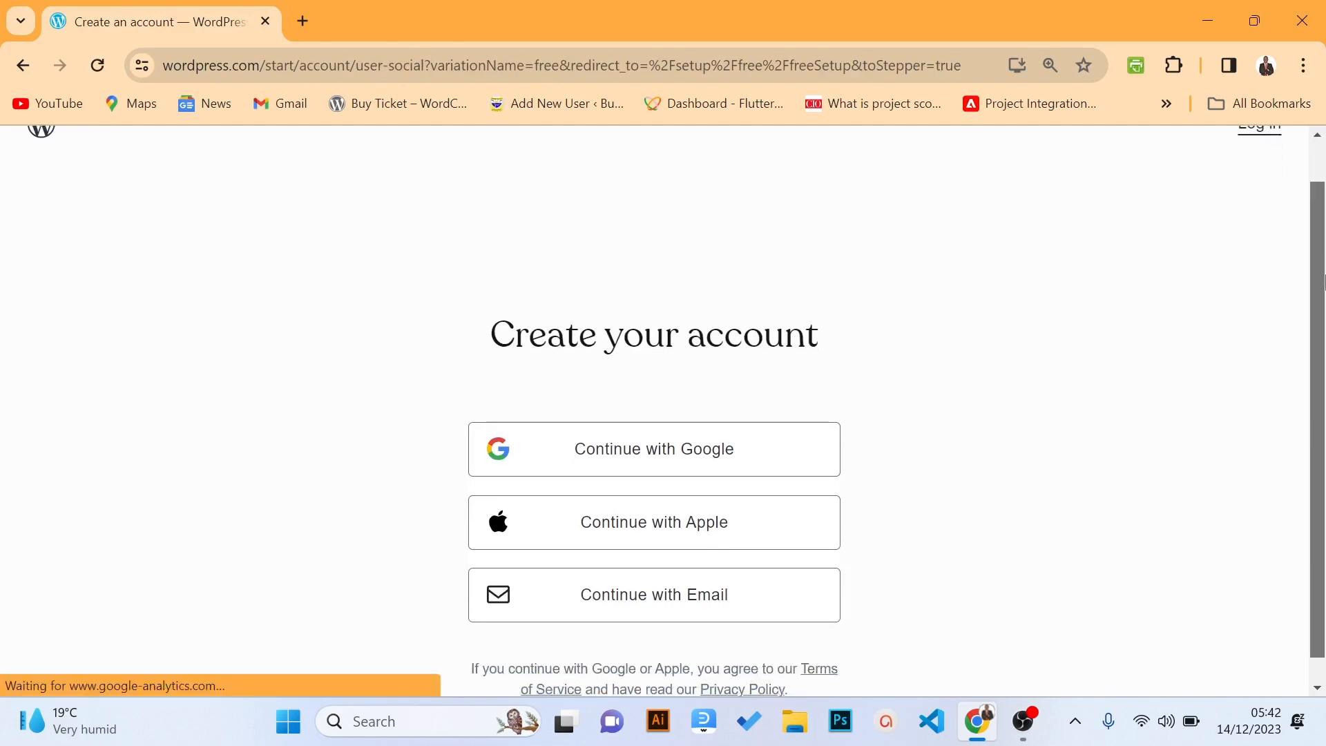
{"action": "scroll", "coordinate": [1315, 273], "scroll_direction": "up", "scroll_amount": 1}
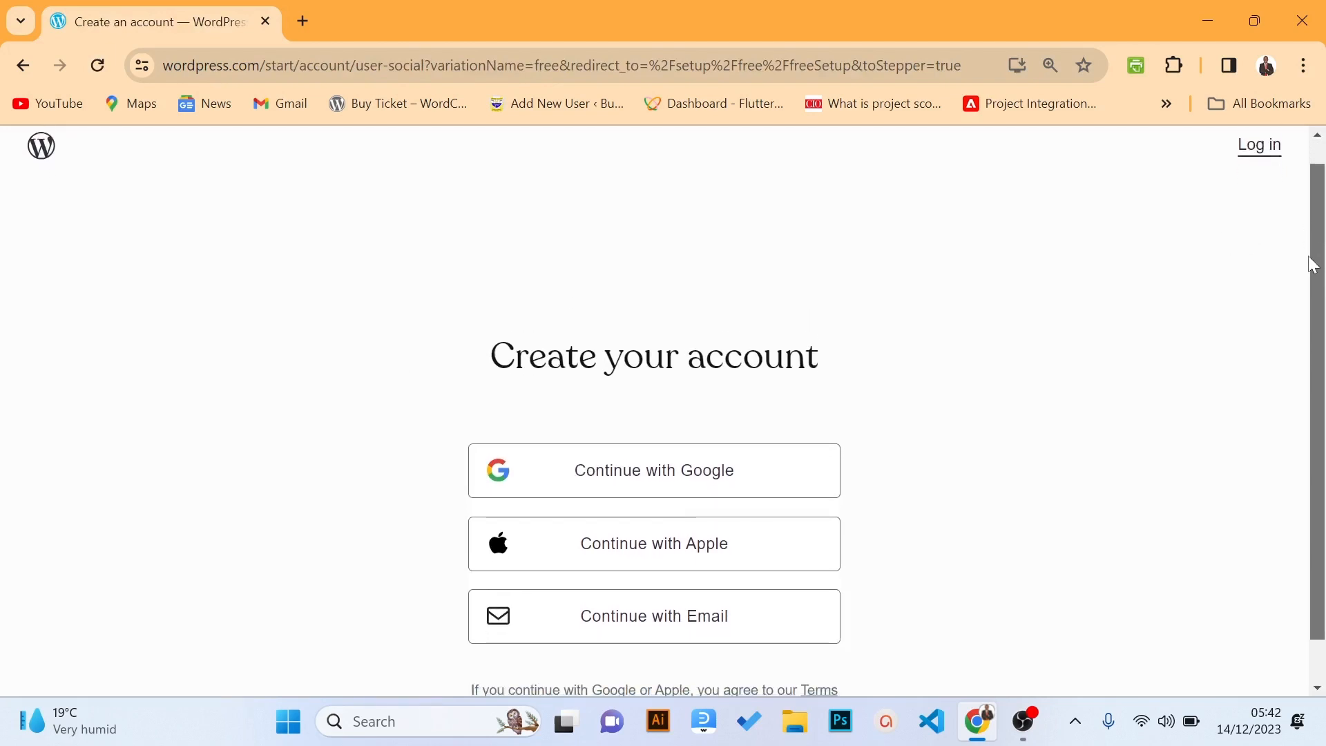
{"action": "scroll", "coordinate": [1313, 264], "scroll_direction": "down", "scroll_amount": 1}
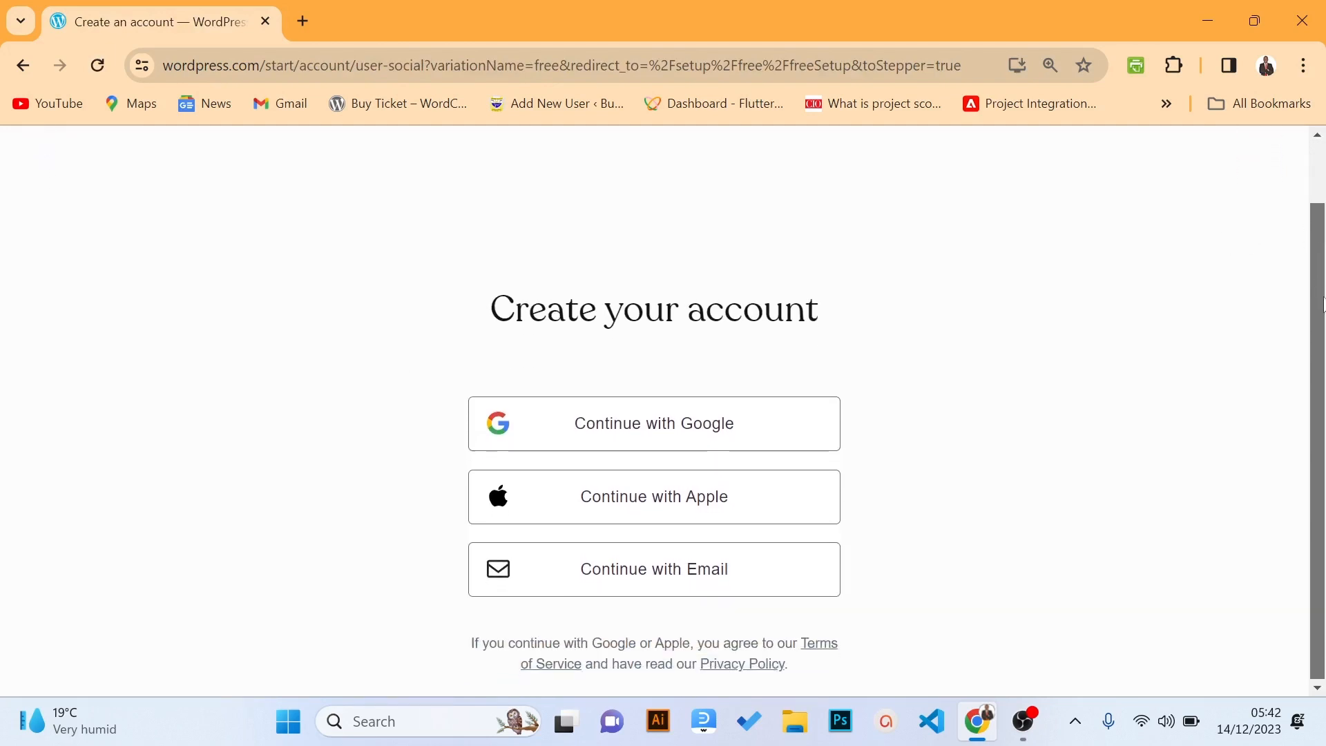
{"action": "left_click", "coordinate": [754, 442]}
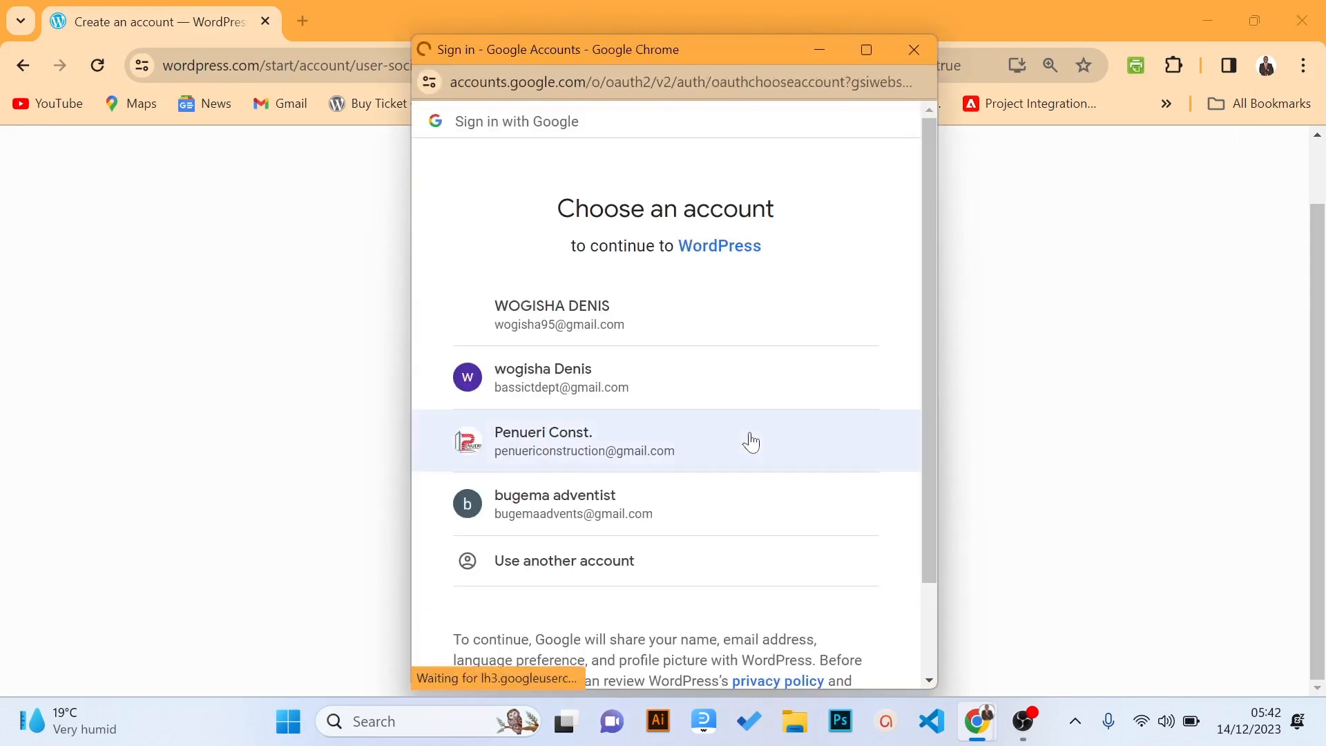
{"action": "left_click", "coordinate": [657, 335]}
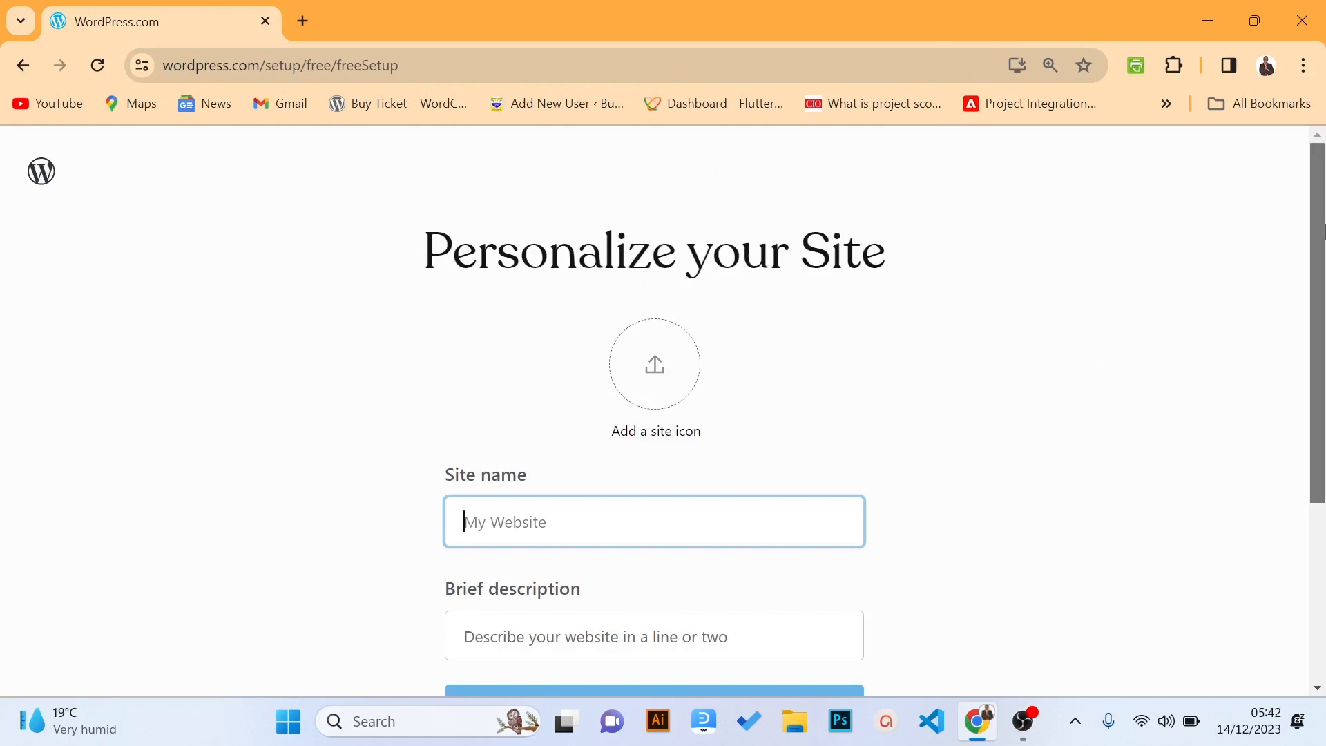
Save the ICT Club of Maaji SS site name, tagline and icon, and continue
{"action": "left_click_drag", "start_coordinate": [1323, 233], "coordinate": [1322, 268]}
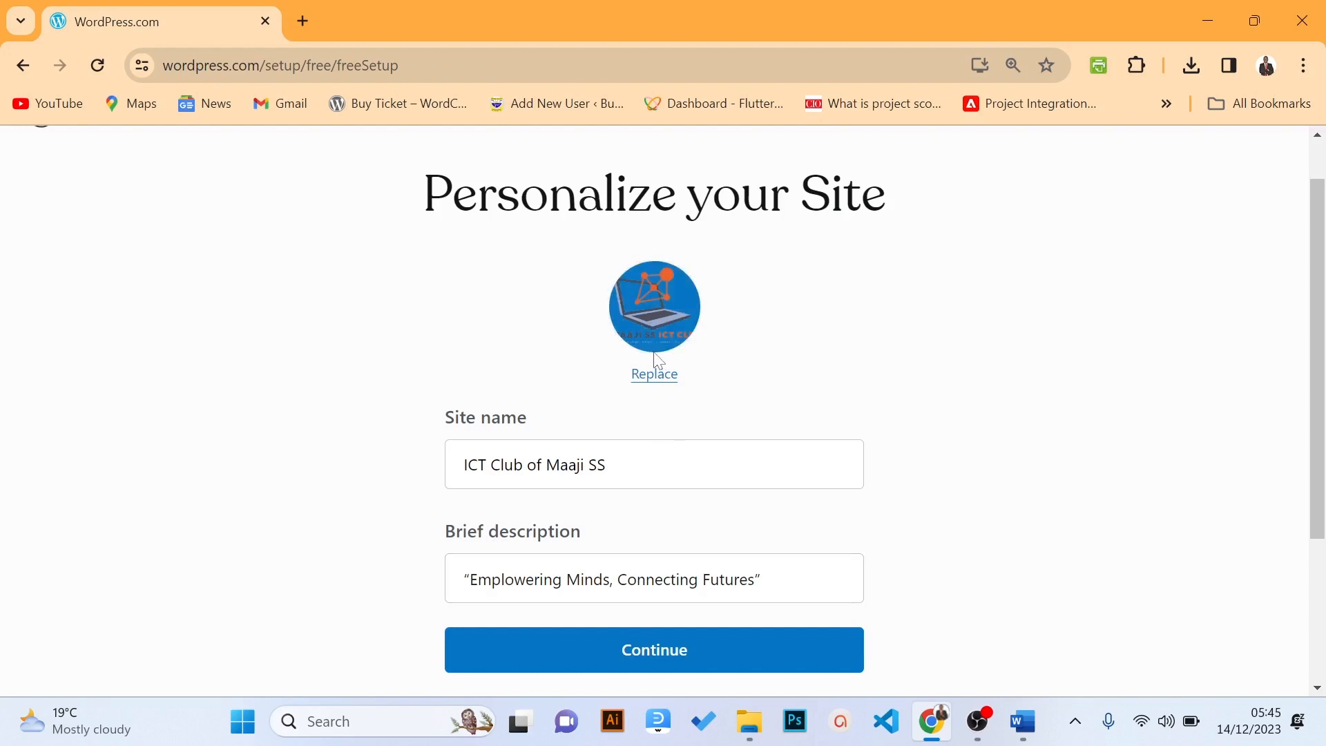
{"action": "left_click", "coordinate": [642, 662]}
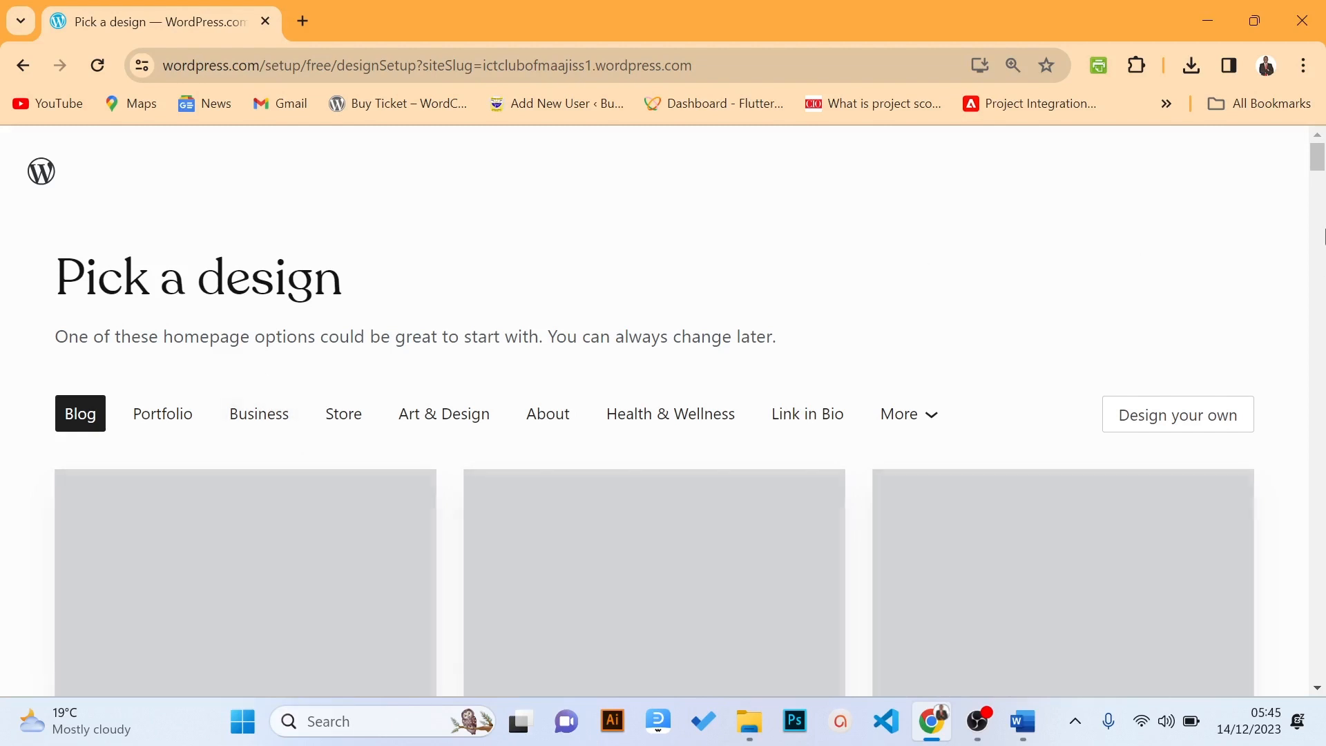
Browse the Portfolio, Business and other design categories, then choose Design your own
{"action": "mouse_move", "coordinate": [1322, 154]}
{"action": "left_mouse_down"}
{"action": "mouse_move", "coordinate": [1322, 196]}
{"action": "mouse_move", "coordinate": [1319, 174]}
{"action": "left_mouse_up"}
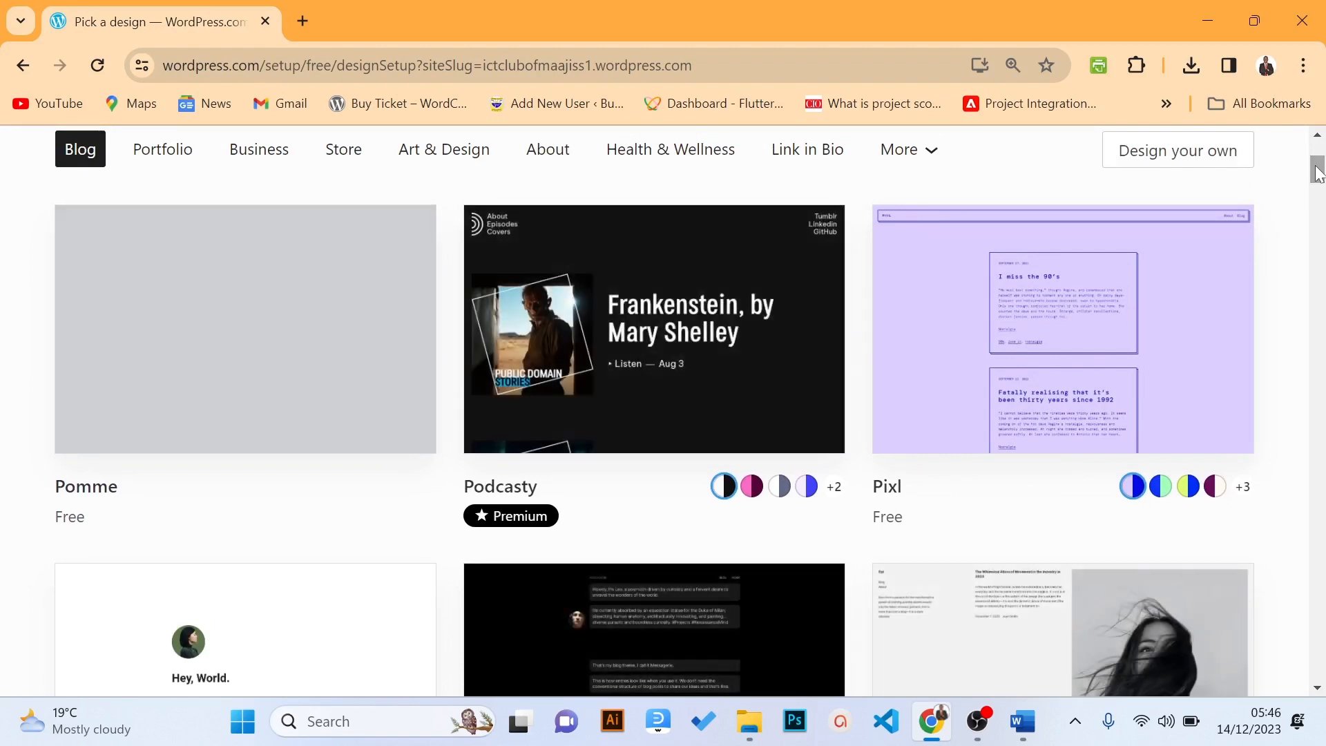
{"action": "left_click_drag", "start_coordinate": [1318, 174], "coordinate": [1319, 153]}
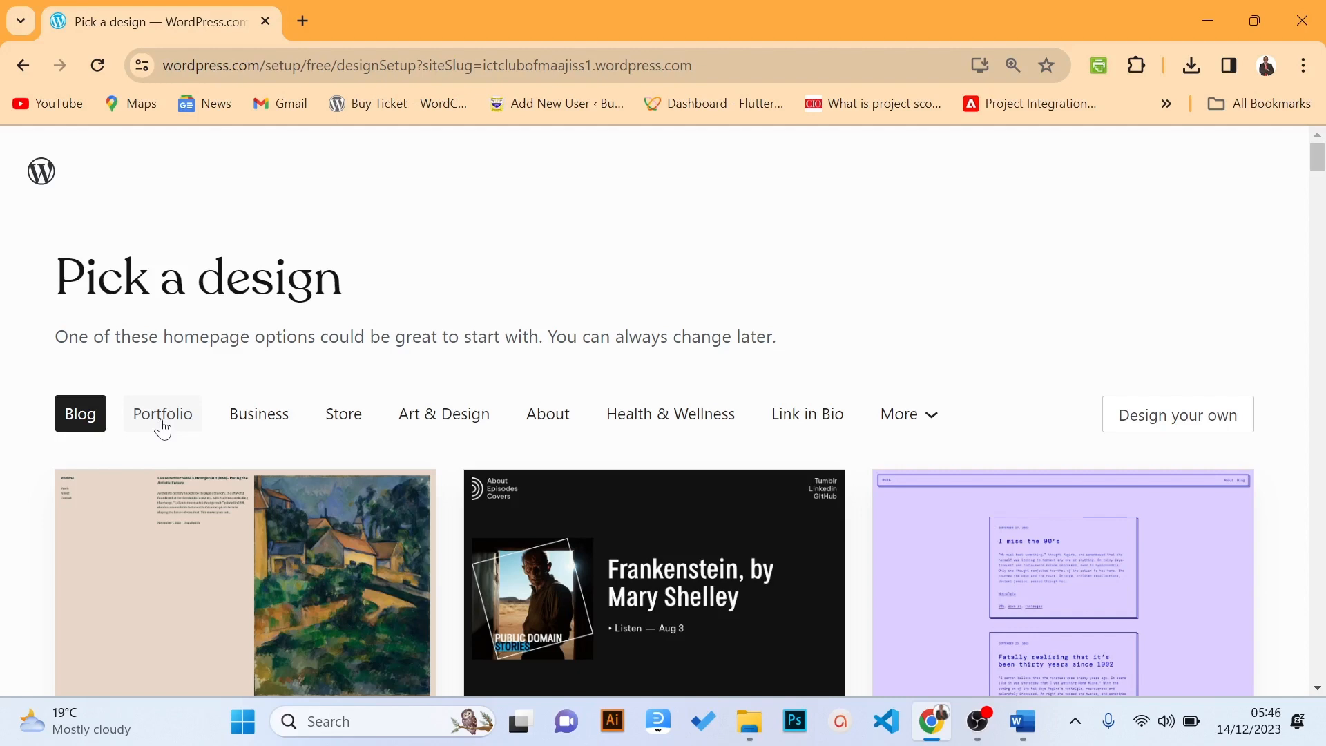
{"action": "left_click", "coordinate": [163, 429]}
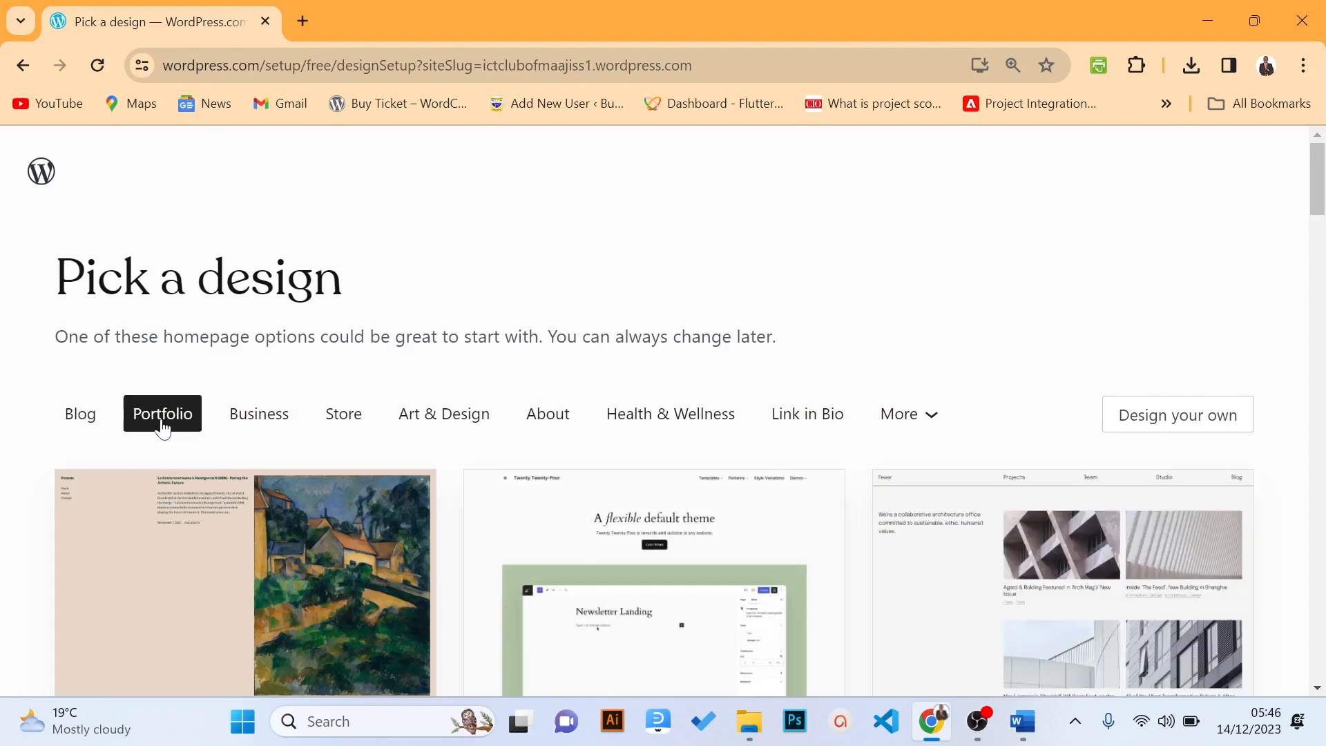
{"action": "left_click", "coordinate": [294, 429]}
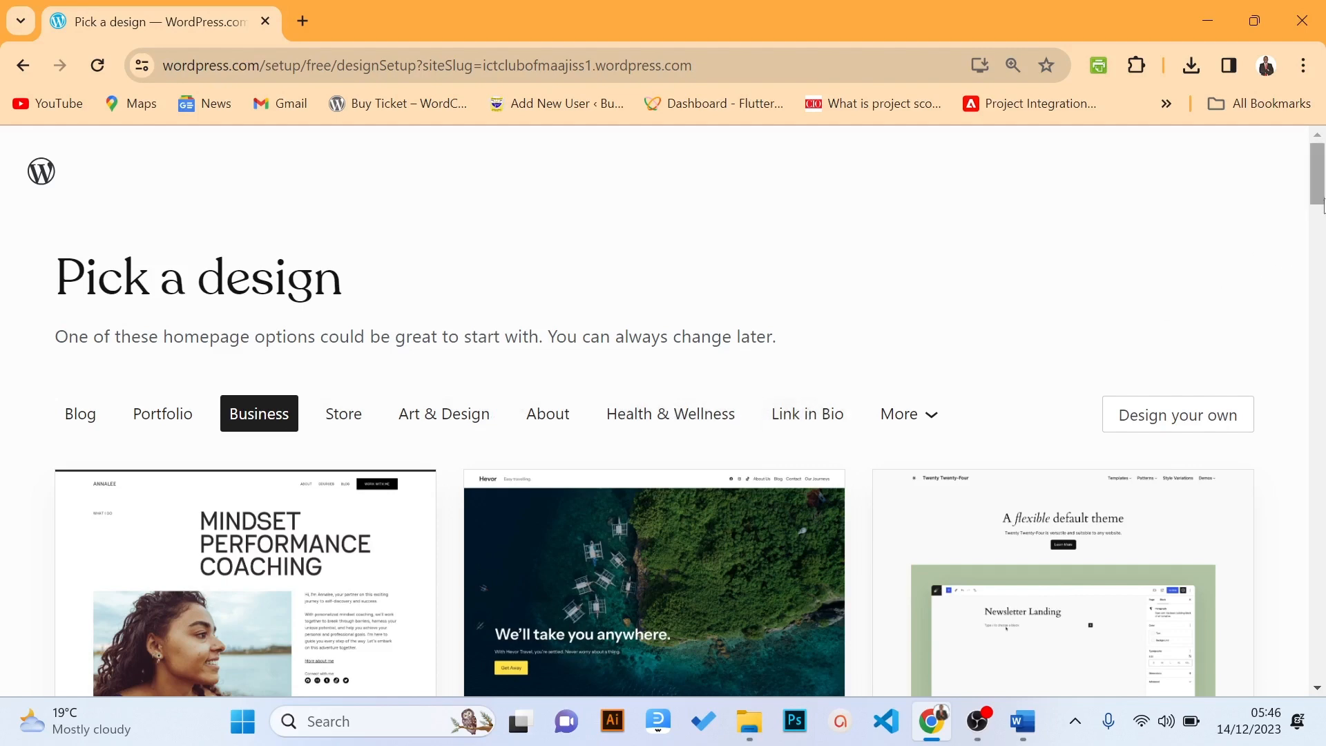
{"action": "scroll", "coordinate": [1317, 228], "scroll_direction": "down", "scroll_amount": 3}
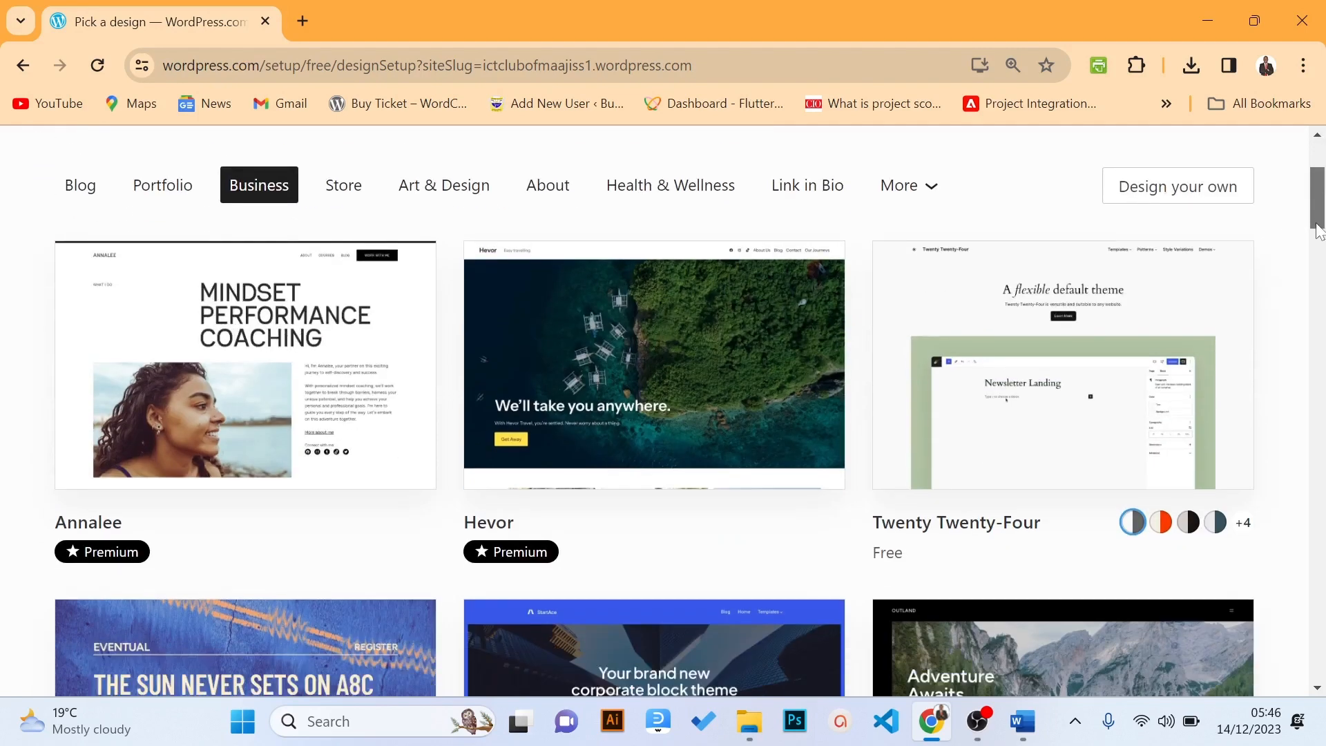
{"action": "left_click", "coordinate": [925, 197]}
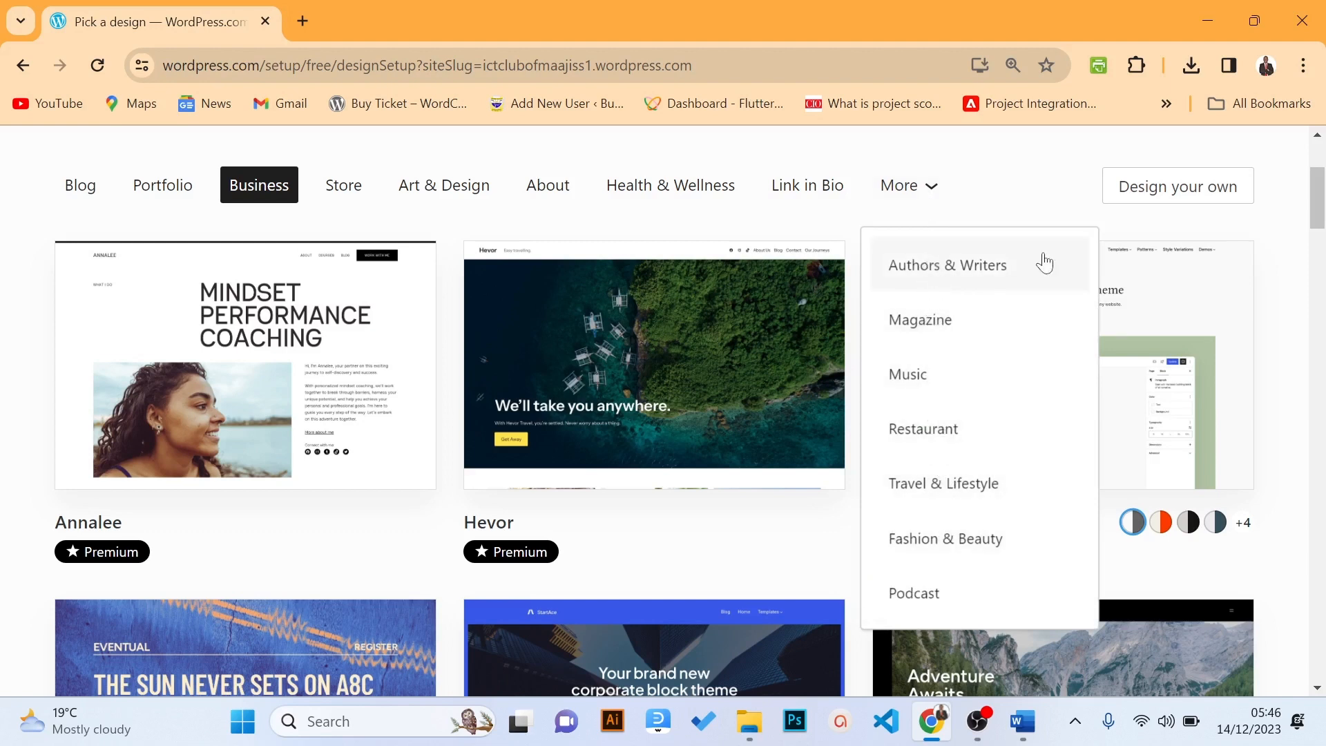
{"action": "mouse_move", "coordinate": [1319, 190]}
{"action": "left_mouse_down"}
{"action": "mouse_move", "coordinate": [1319, 169]}
{"action": "mouse_move", "coordinate": [1319, 180]}
{"action": "left_mouse_up"}
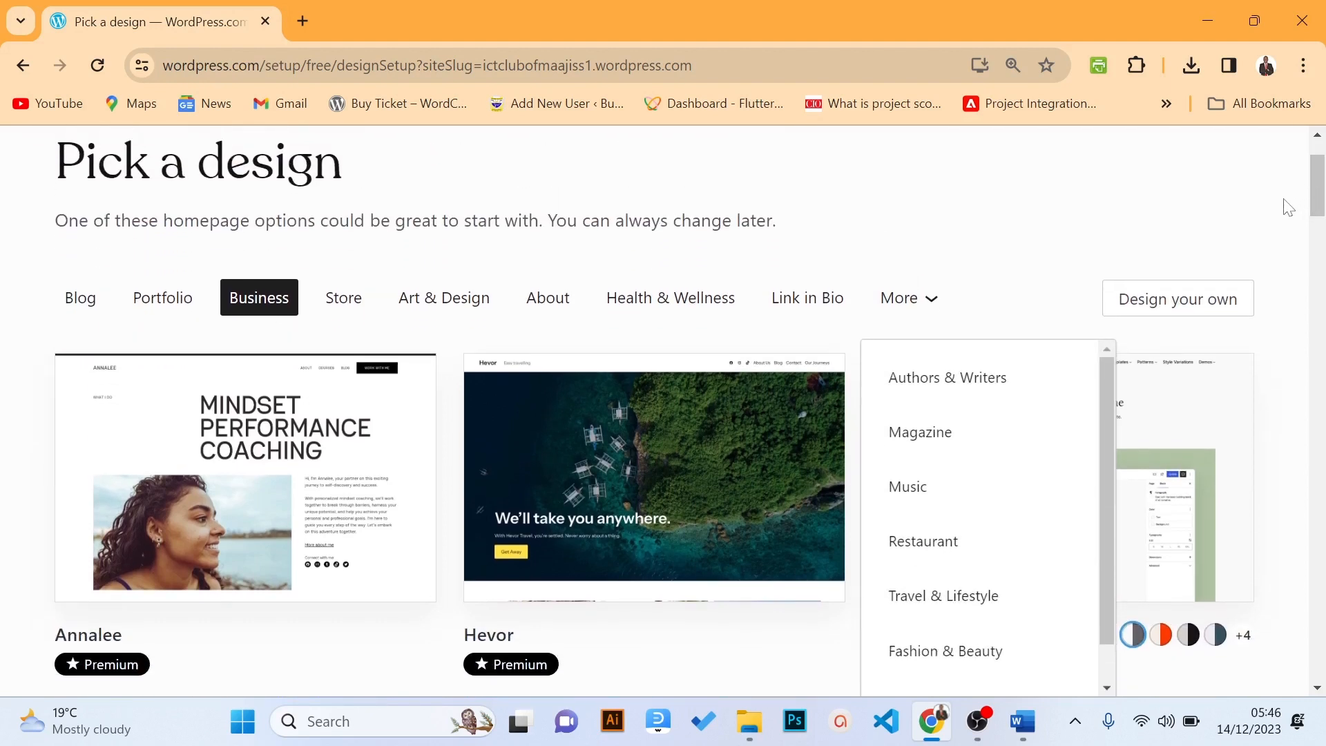
{"action": "left_click", "coordinate": [1173, 311]}
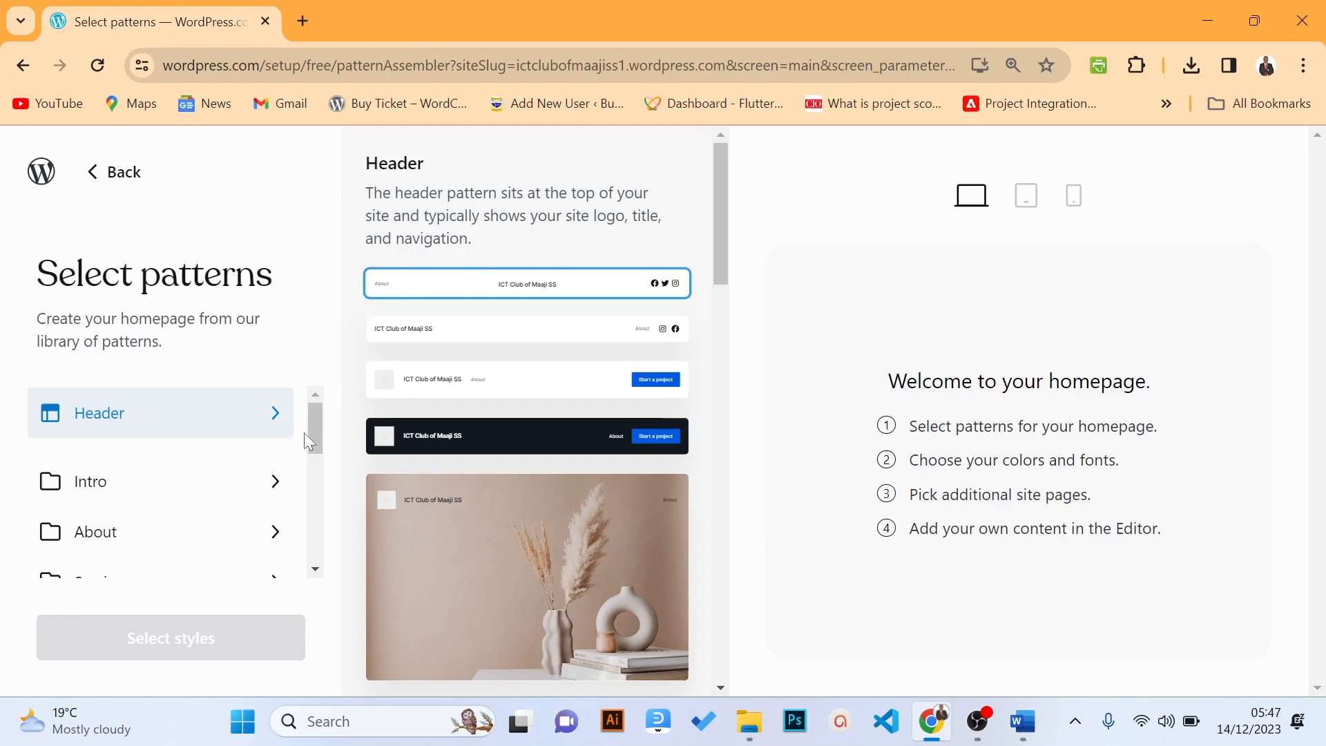
Insert the dark 'Header with Button and Background' pattern showing the club title
{"action": "mouse_move", "coordinate": [312, 424]}
{"action": "left_mouse_down"}
{"action": "mouse_move", "coordinate": [310, 555]}
{"action": "mouse_move", "coordinate": [313, 422]}
{"action": "left_mouse_up"}
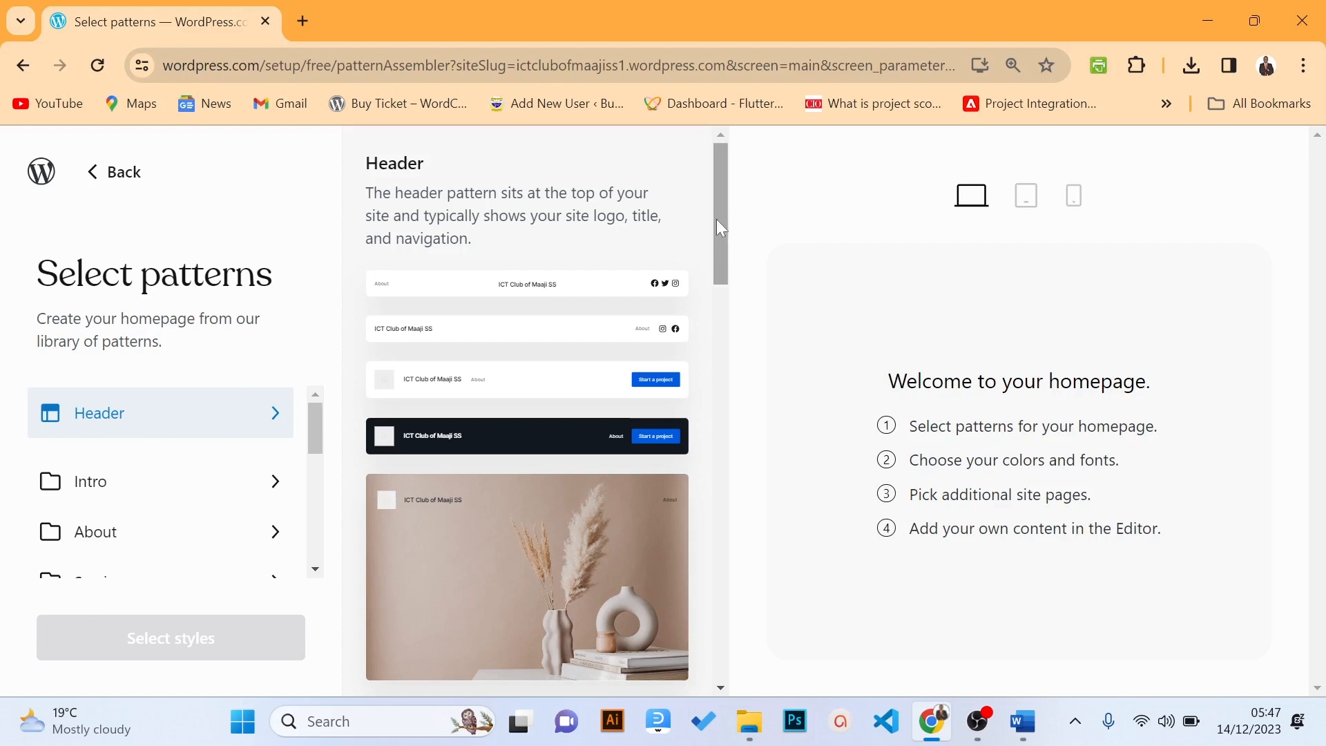
{"action": "mouse_move", "coordinate": [720, 220]}
{"action": "left_mouse_down"}
{"action": "mouse_move", "coordinate": [718, 371]}
{"action": "mouse_move", "coordinate": [724, 218]}
{"action": "left_mouse_up"}
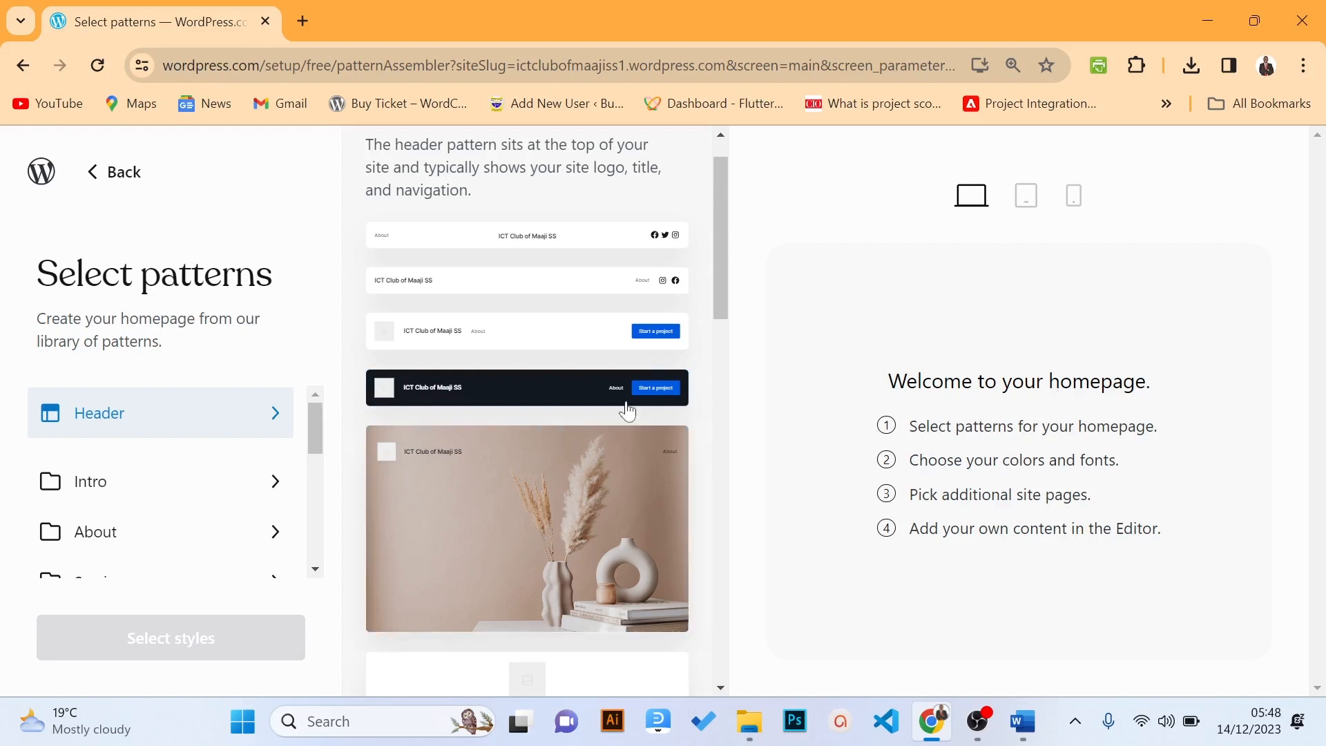
{"action": "left_click_drag", "start_coordinate": [723, 261], "coordinate": [723, 573]}
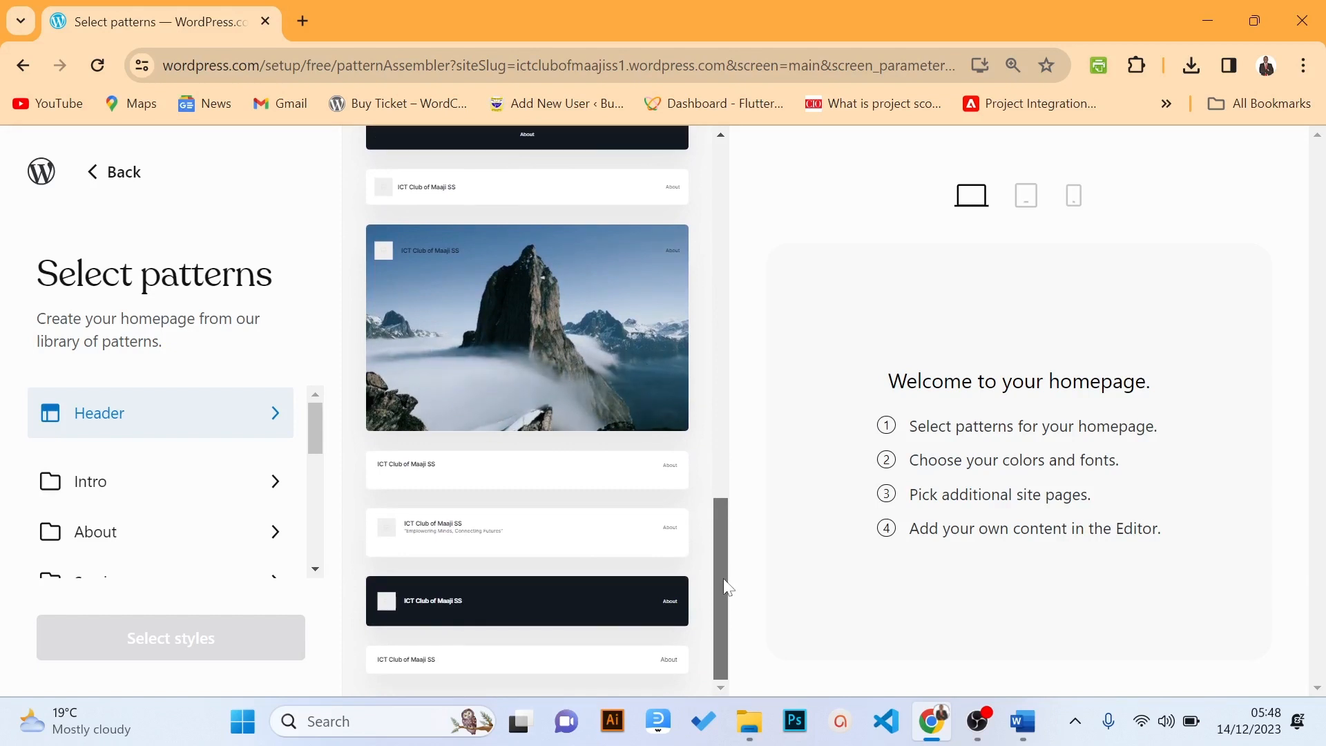
{"action": "left_click_drag", "start_coordinate": [723, 578], "coordinate": [711, 246]}
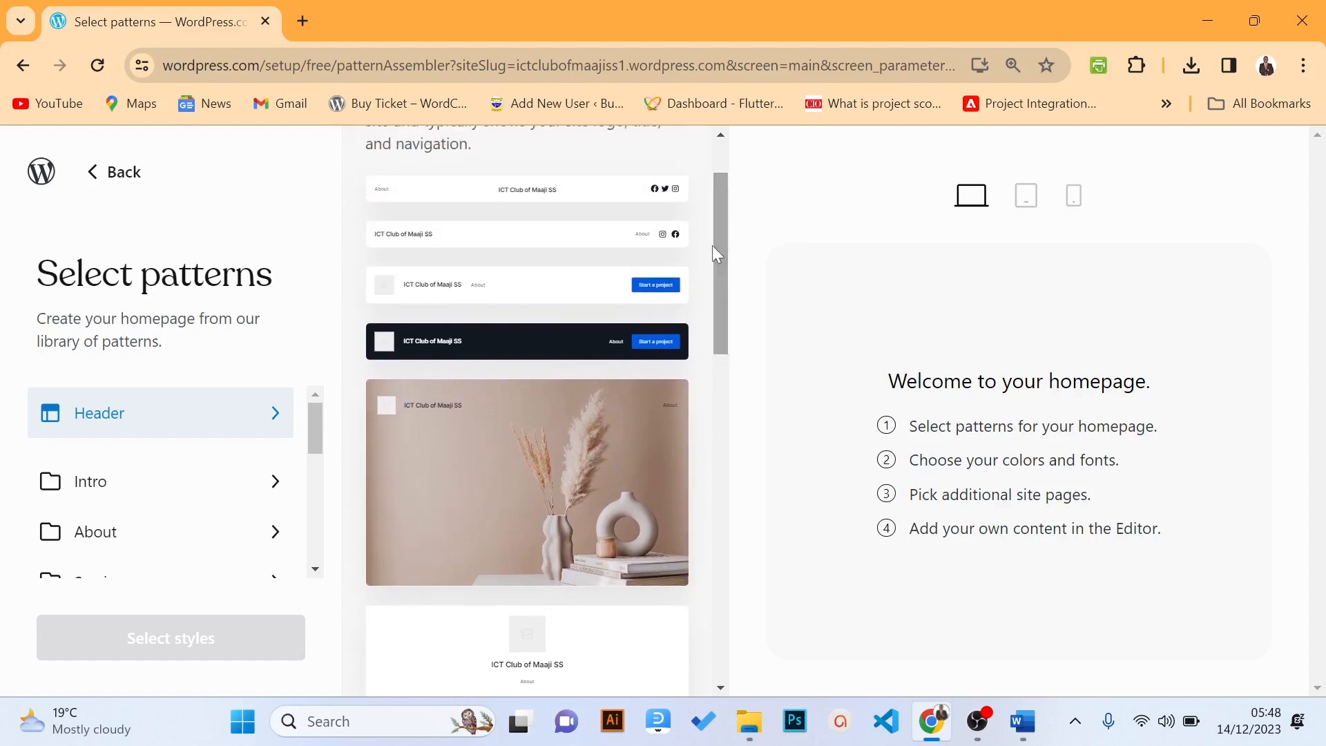
{"action": "left_click", "coordinate": [539, 358]}
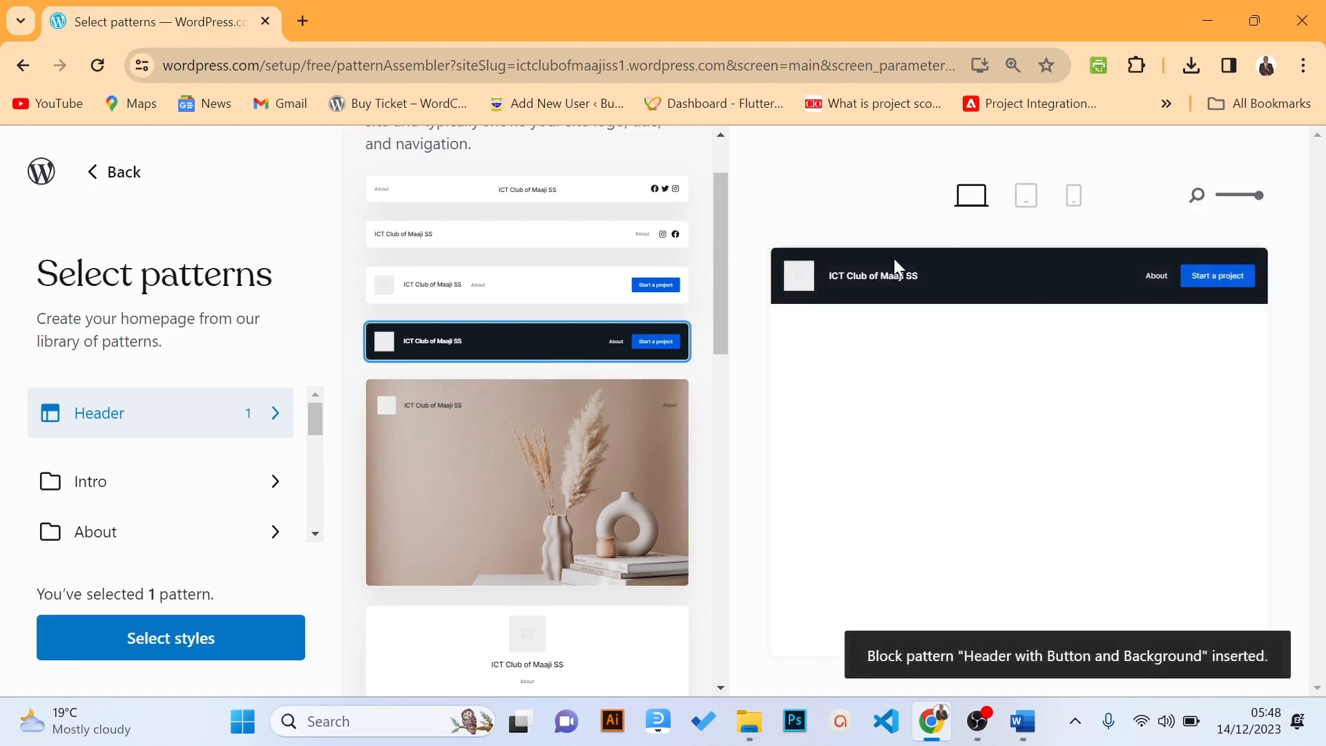
{"action": "mouse_move", "coordinate": [894, 262]}
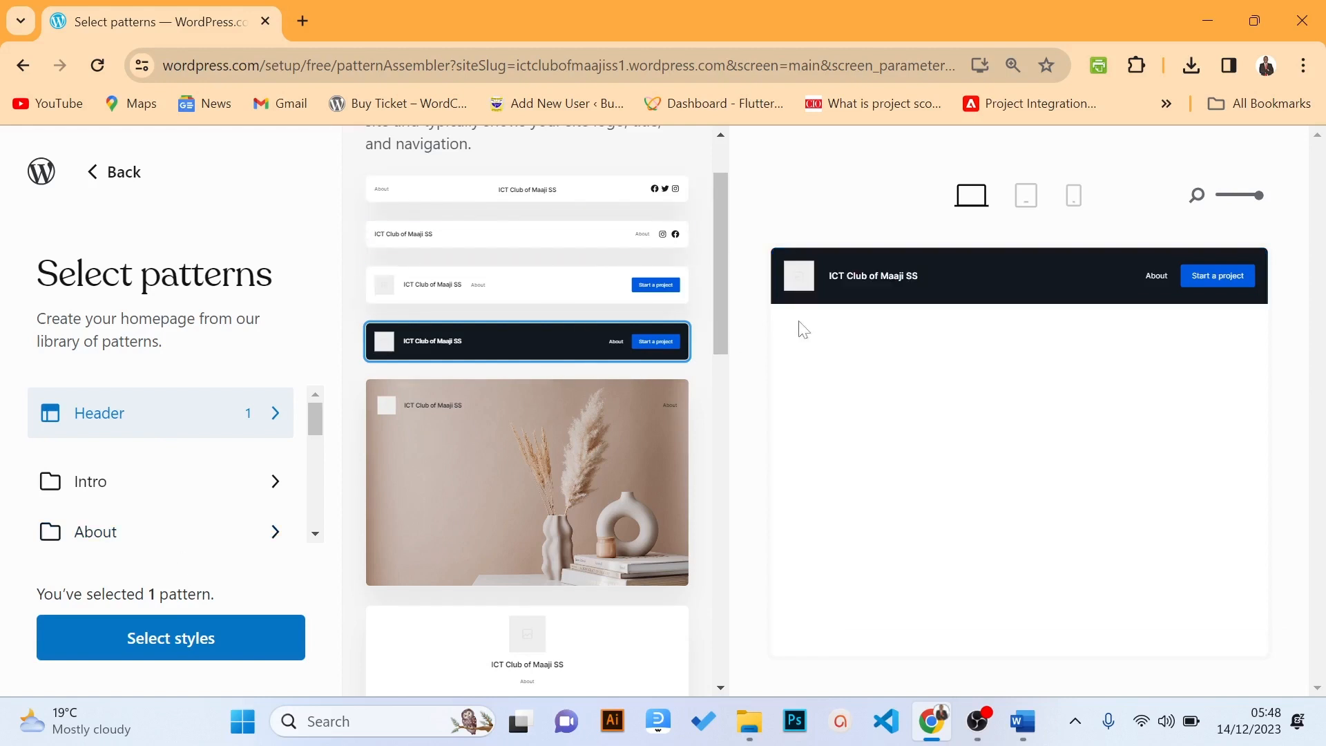
{"action": "scroll", "coordinate": [720, 279], "scroll_direction": "up", "scroll_amount": 1}
{"action": "scroll", "coordinate": [720, 279], "scroll_direction": "up", "scroll_amount": 1}
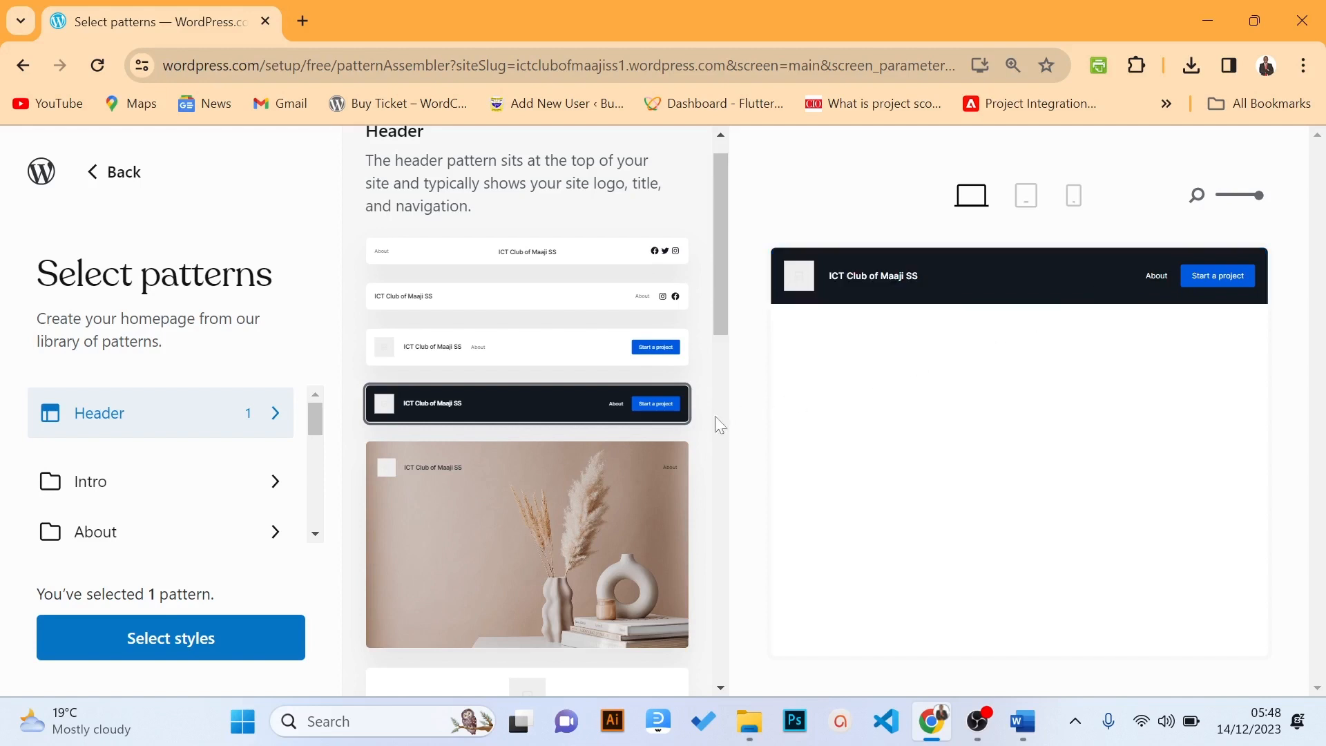
{"action": "left_click", "coordinate": [527, 507]}
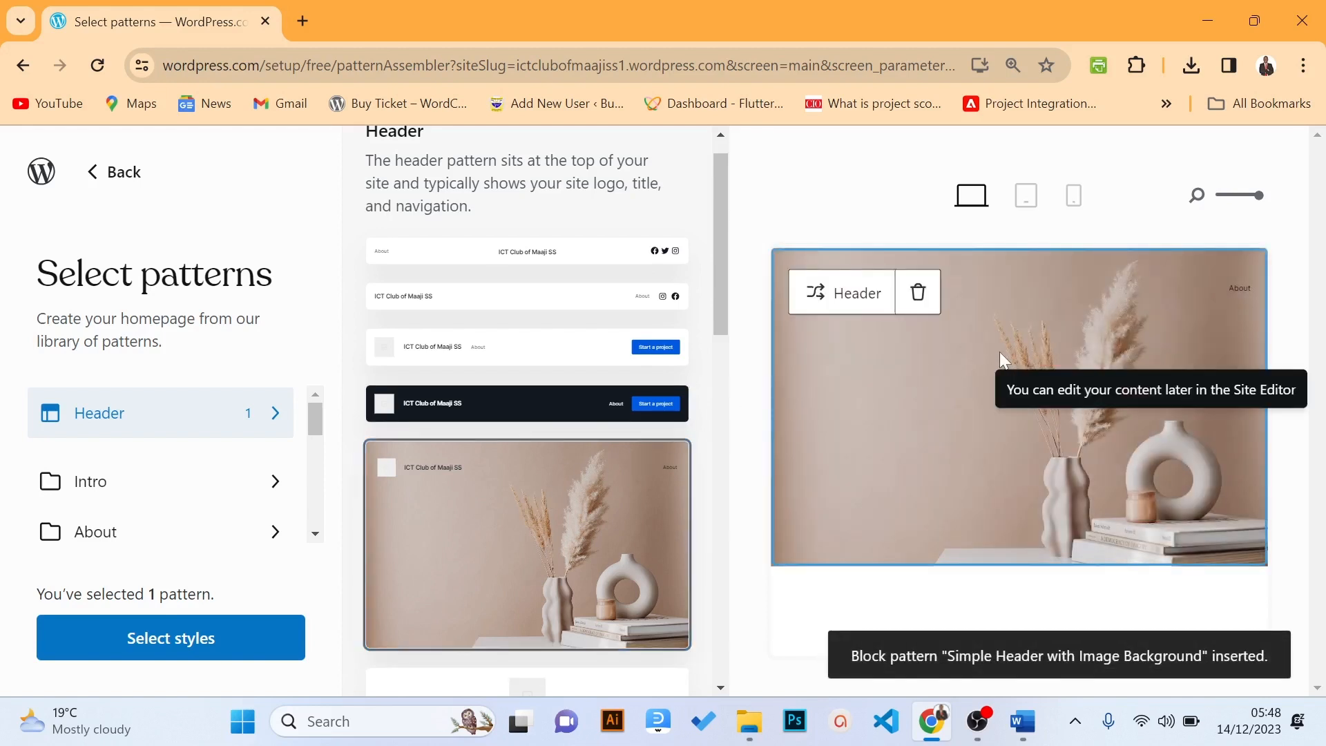
{"action": "left_click", "coordinate": [917, 293]}
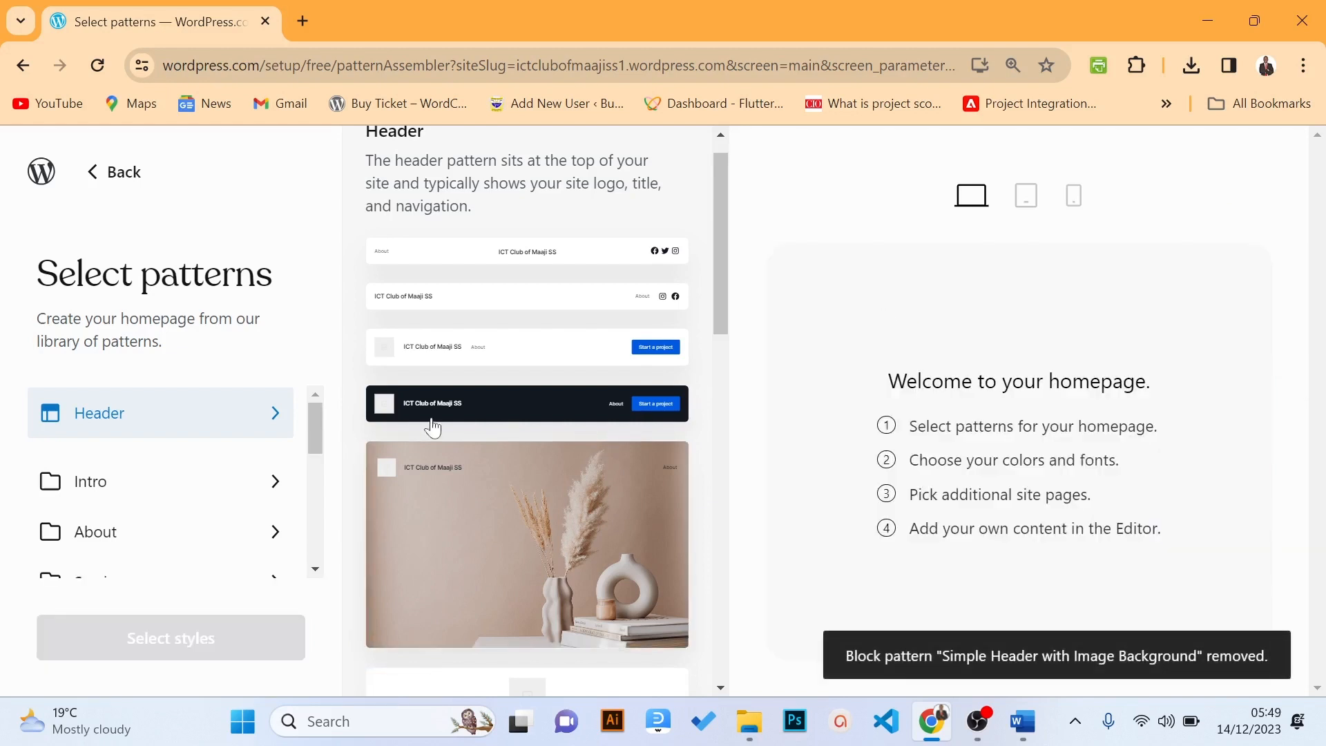
{"action": "left_click", "coordinate": [459, 413]}
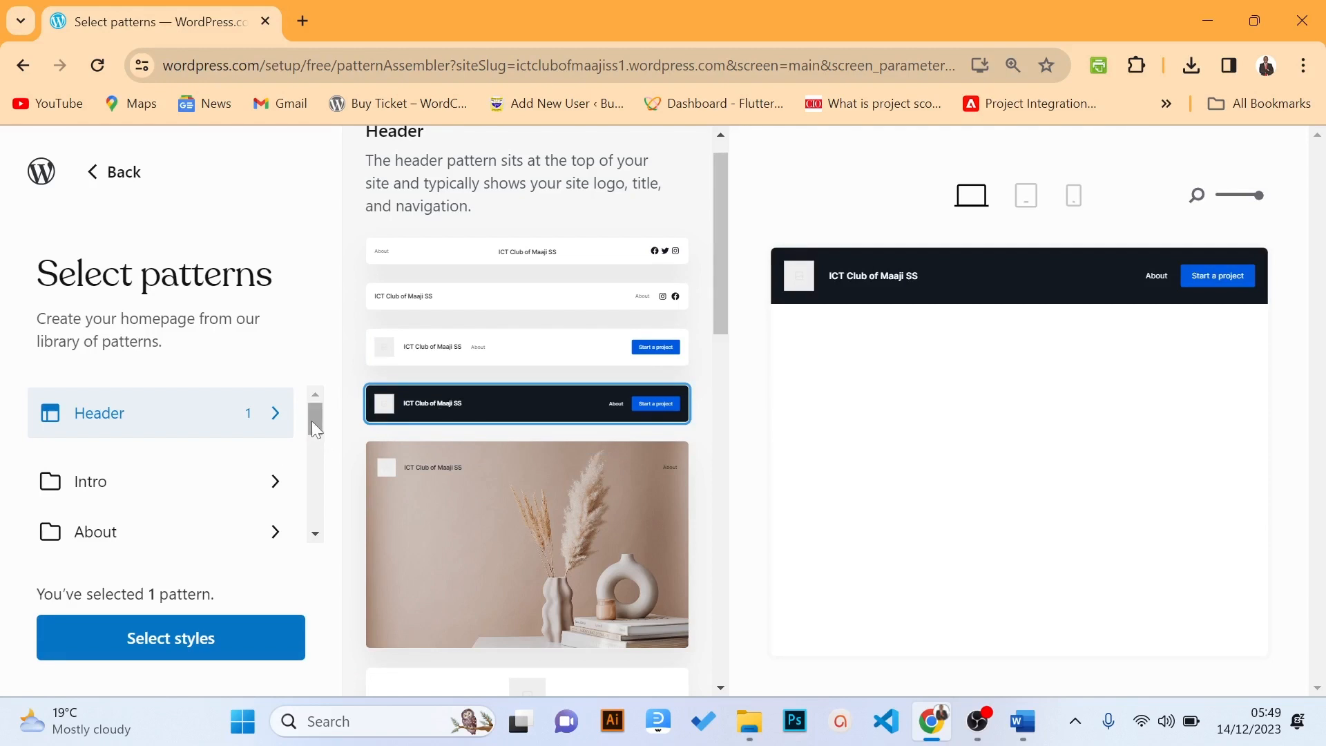
{"action": "mouse_move", "coordinate": [312, 420]}
{"action": "left_mouse_down"}
{"action": "mouse_move", "coordinate": [312, 433]}
{"action": "mouse_move", "coordinate": [312, 420]}
{"action": "left_mouse_up"}
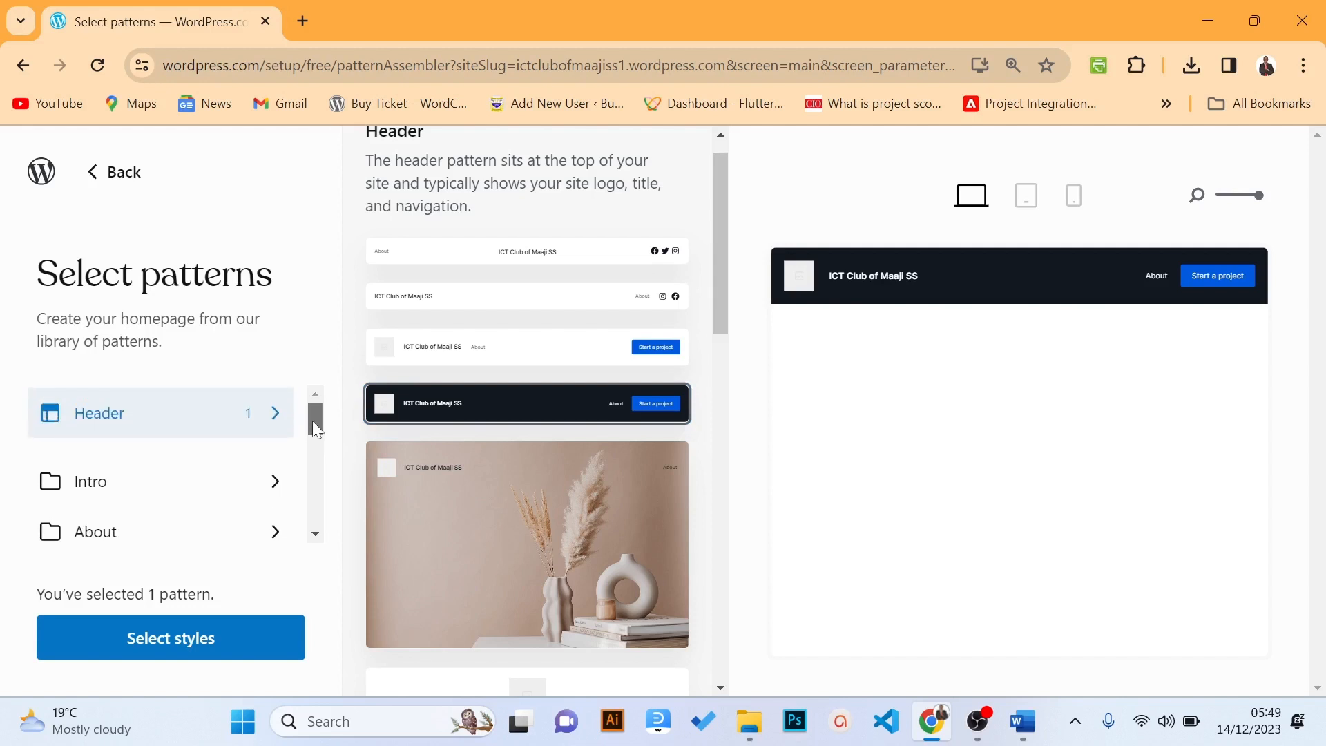
Insert the vases 'Centered Heading with CTA' pattern from the Intro category
{"action": "left_click", "coordinate": [160, 498]}
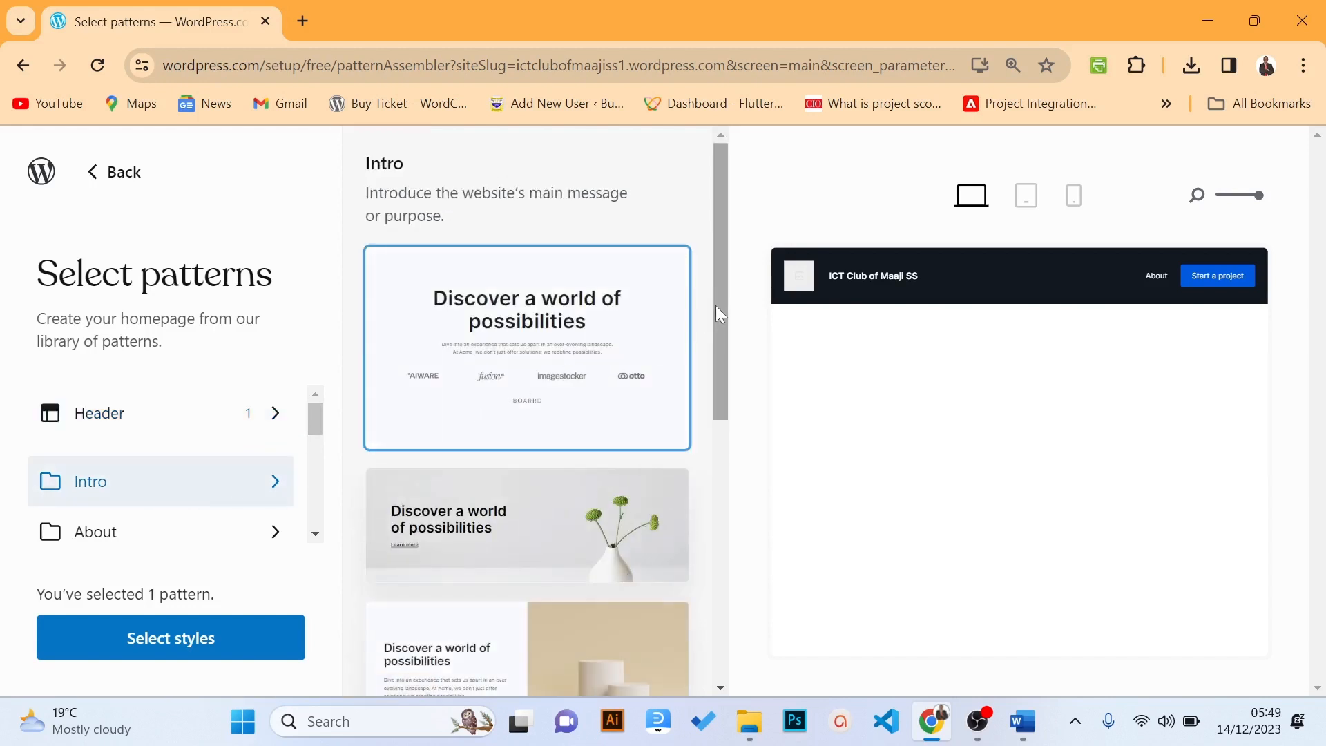
{"action": "left_click_drag", "start_coordinate": [715, 305], "coordinate": [773, 570]}
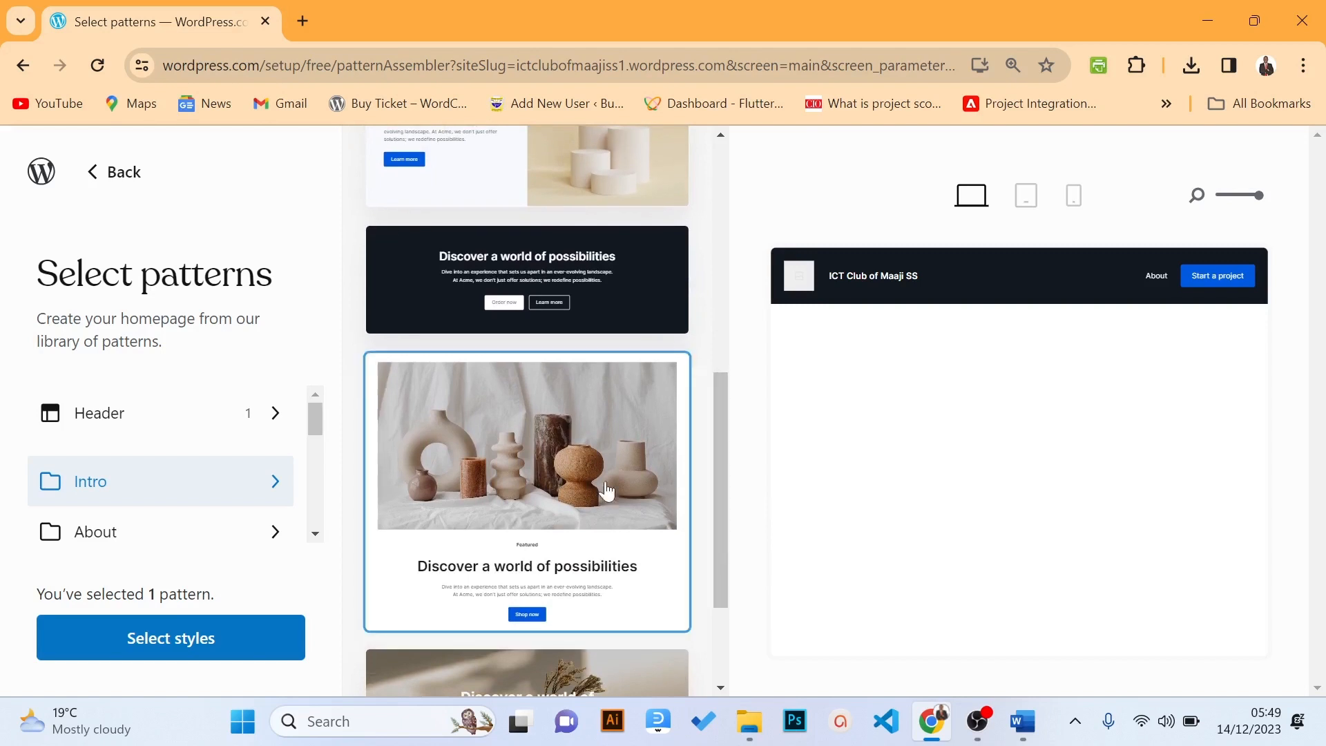
{"action": "left_click", "coordinate": [589, 468]}
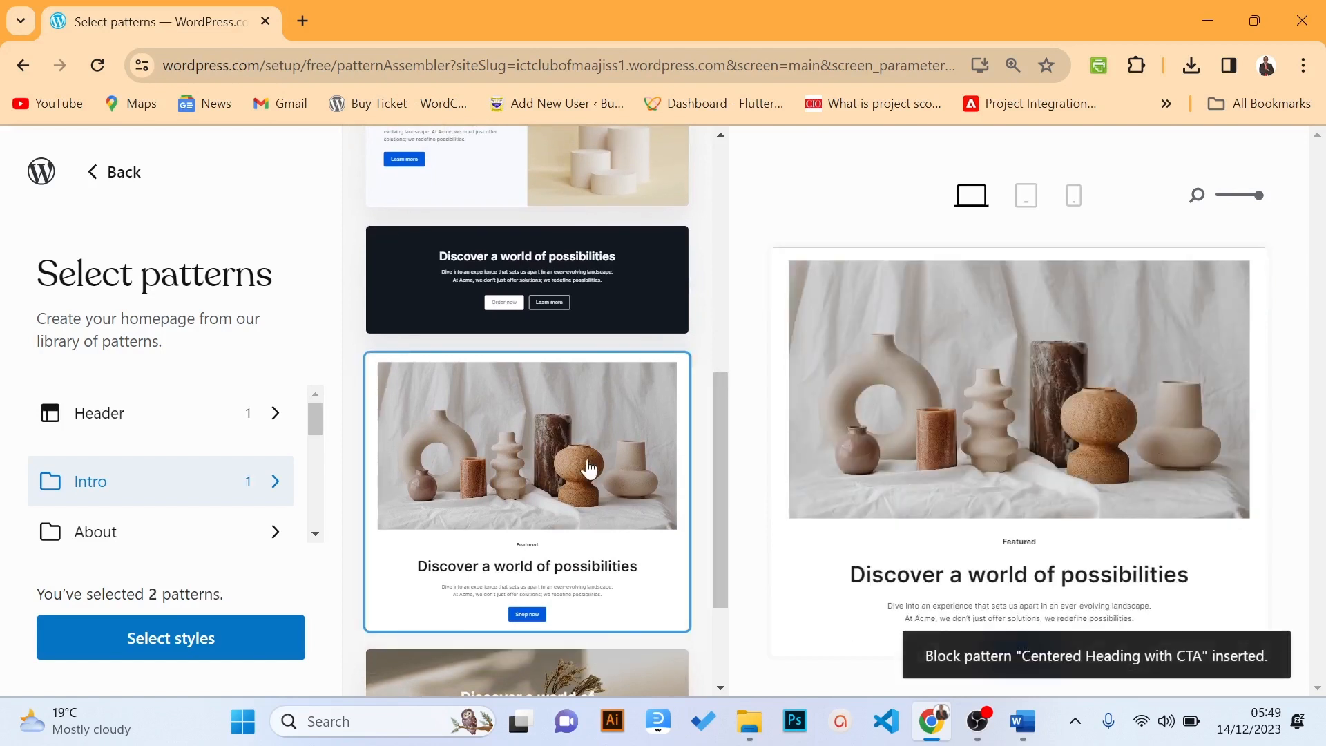
{"action": "mouse_move", "coordinate": [918, 527]}
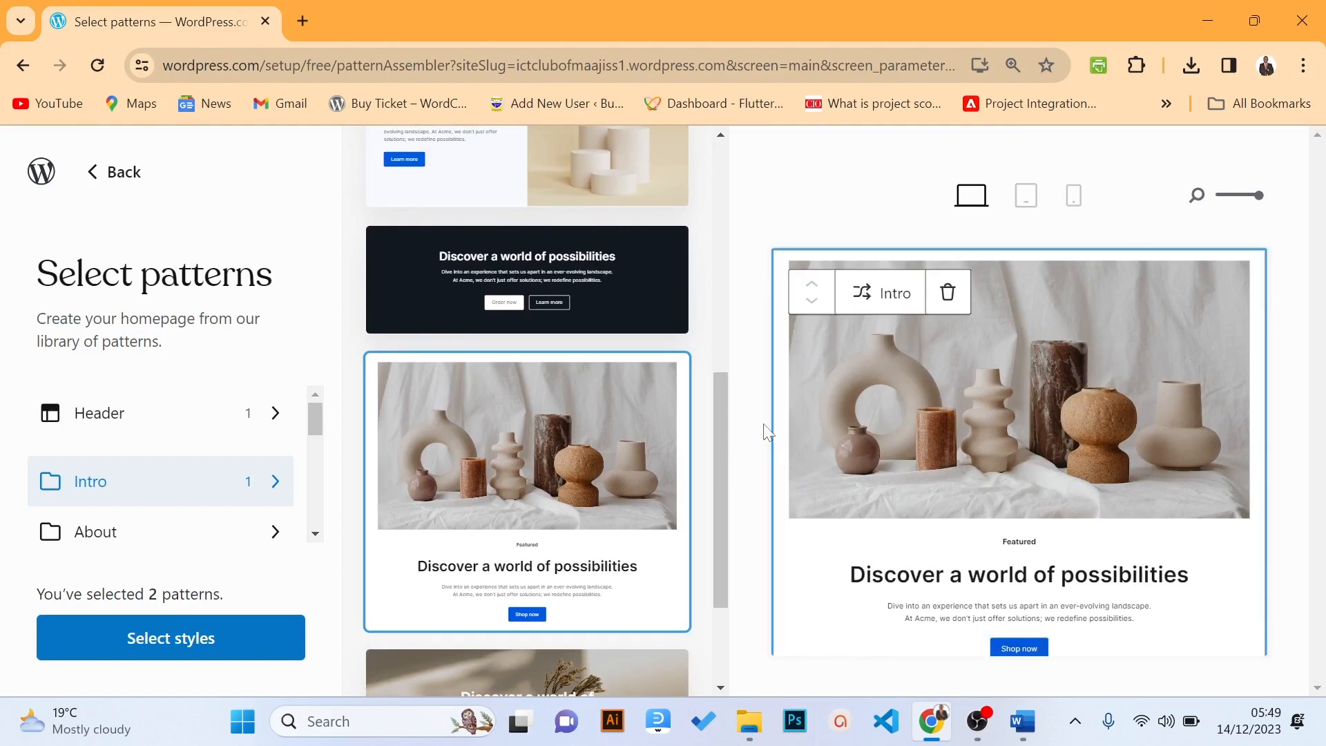
{"action": "left_click_drag", "start_coordinate": [723, 419], "coordinate": [714, 311]}
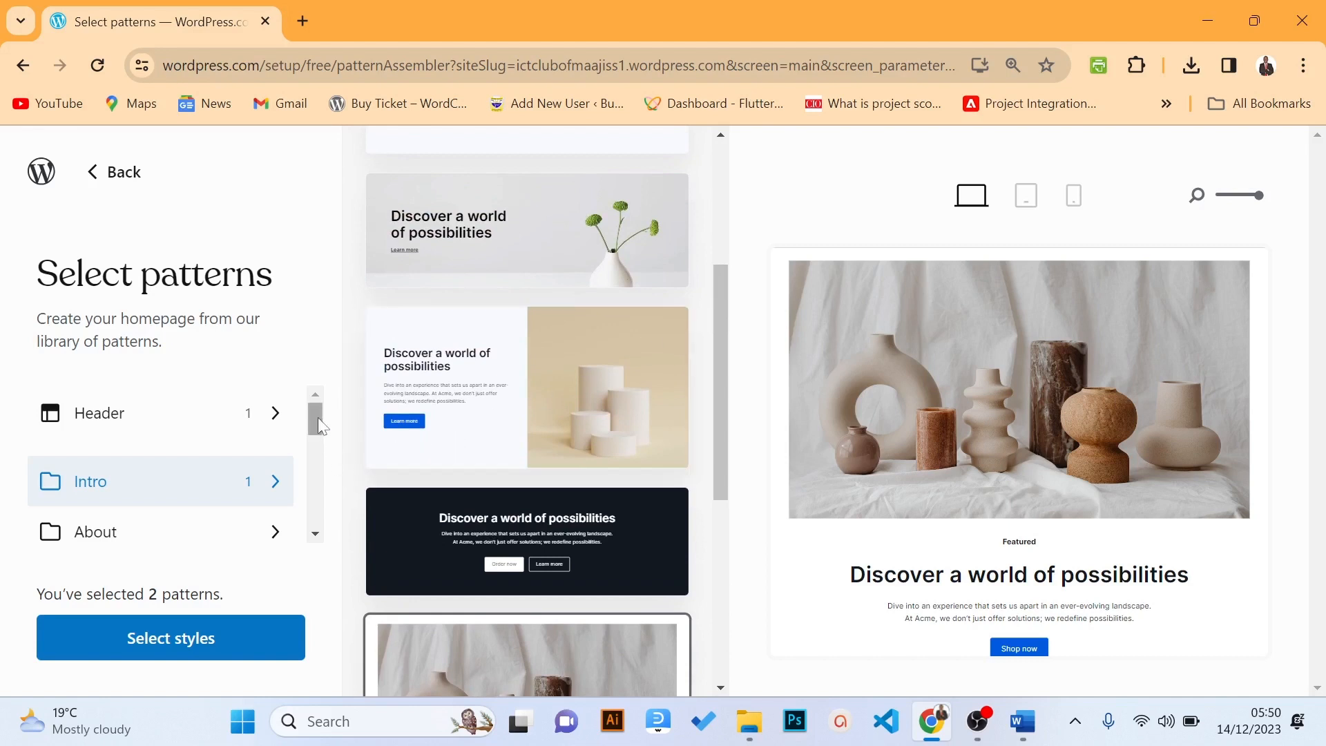
{"action": "left_click_drag", "start_coordinate": [312, 412], "coordinate": [313, 437]}
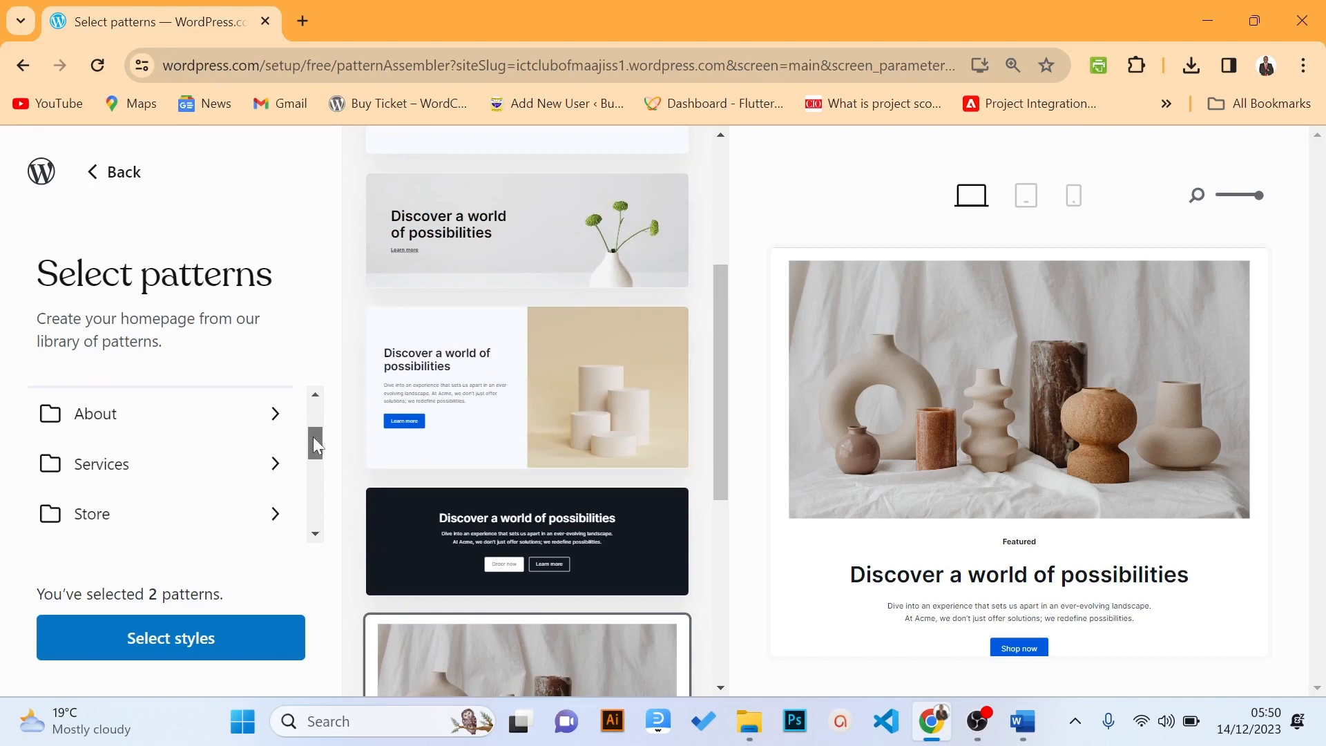
Insert the 'Our vision' media-and-text pattern from the About category
{"action": "left_click", "coordinate": [99, 416]}
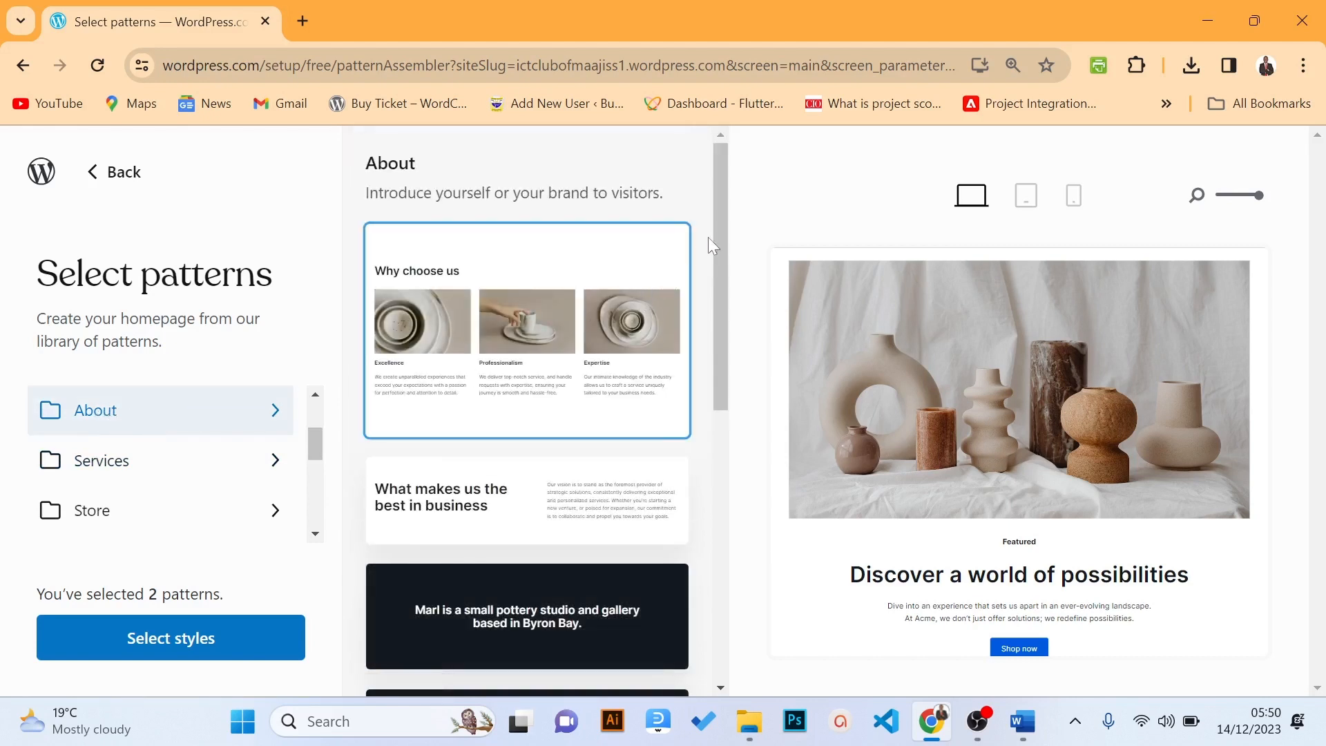
{"action": "left_click_drag", "start_coordinate": [718, 235], "coordinate": [742, 439]}
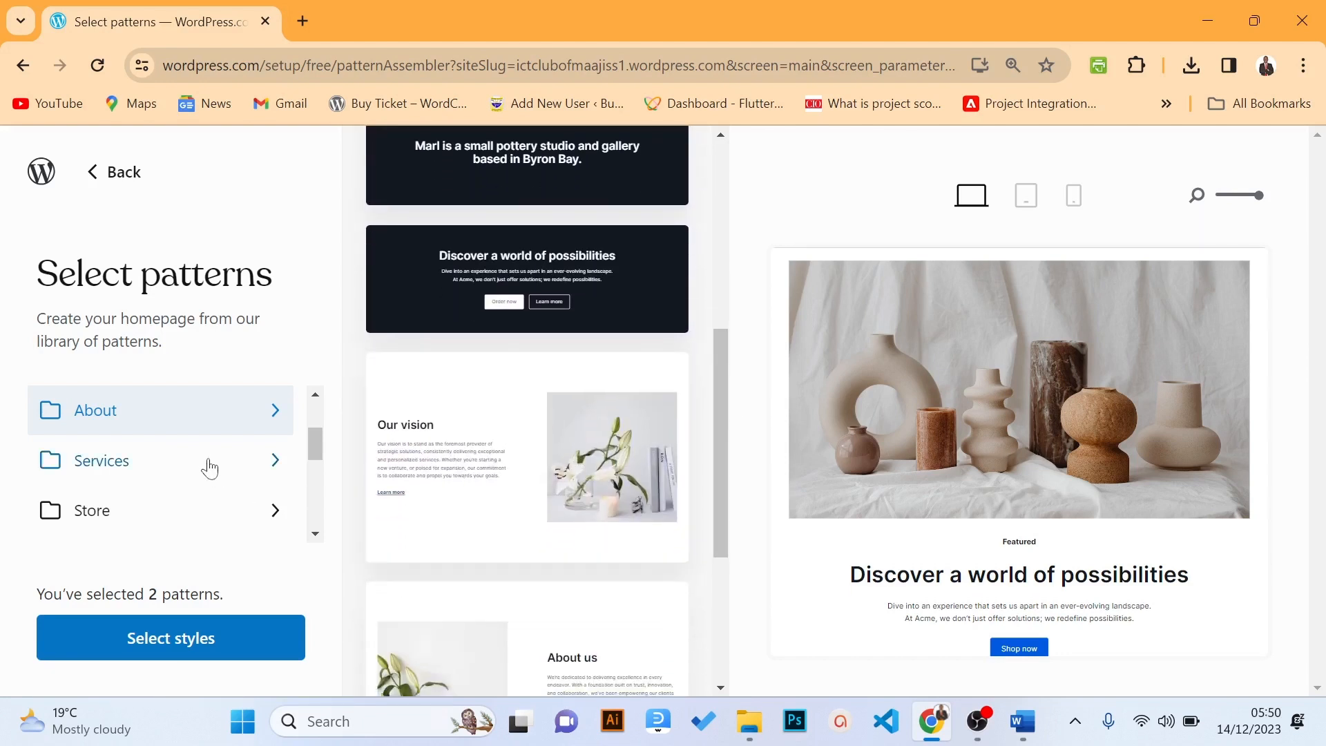
{"action": "left_click", "coordinate": [454, 453]}
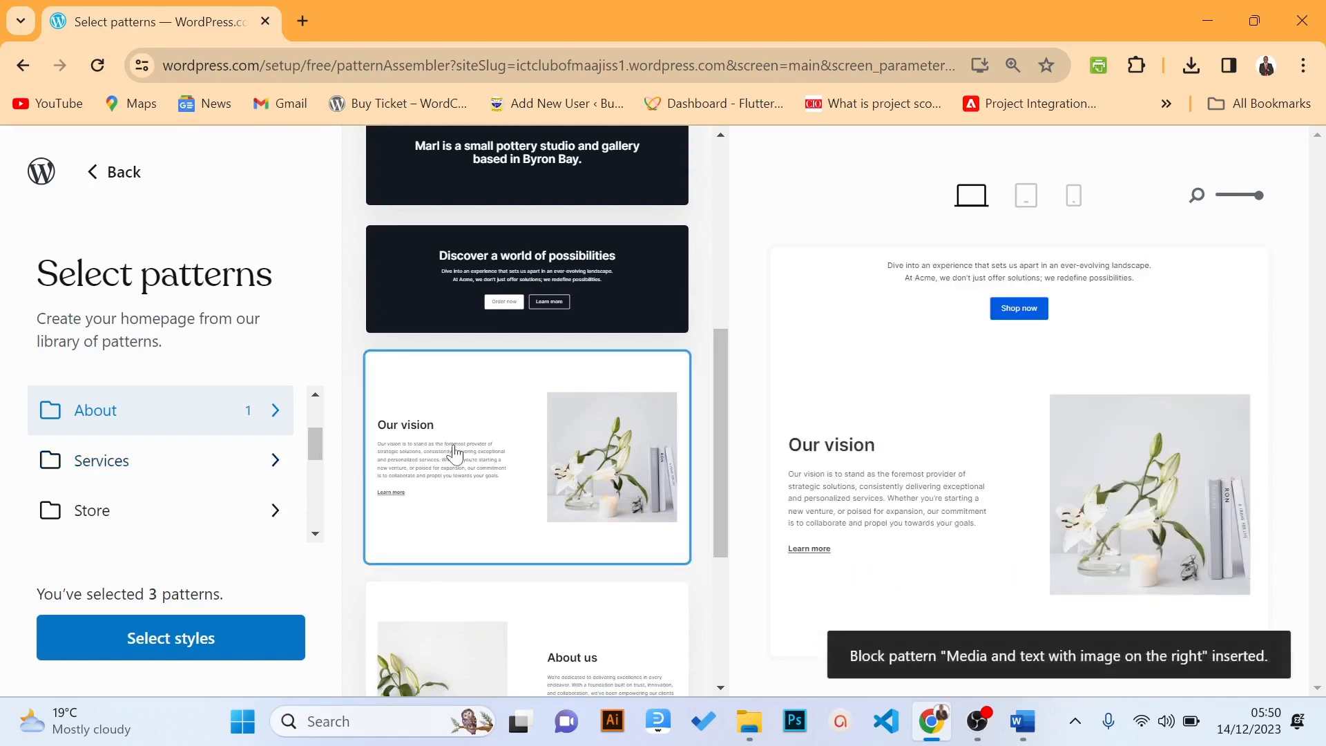
{"action": "mouse_move", "coordinate": [888, 458]}
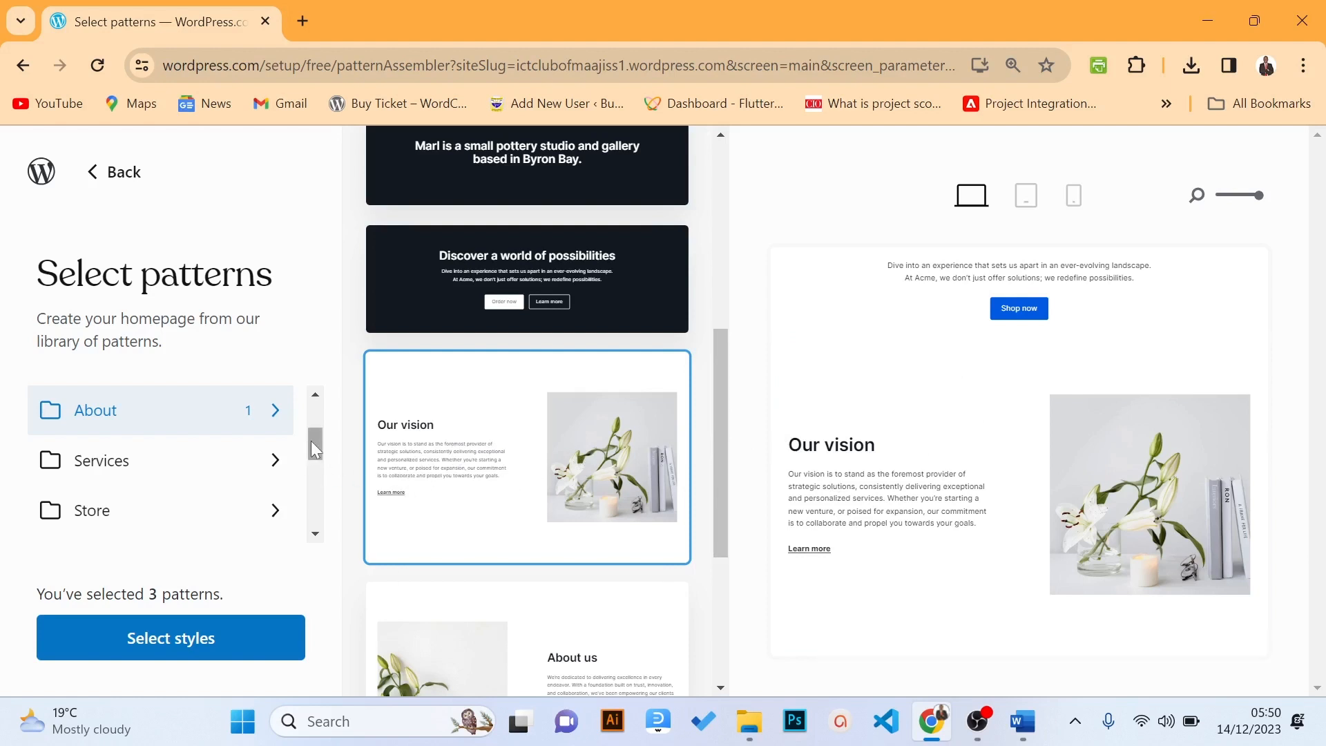
{"action": "left_click_drag", "start_coordinate": [310, 441], "coordinate": [312, 471]}
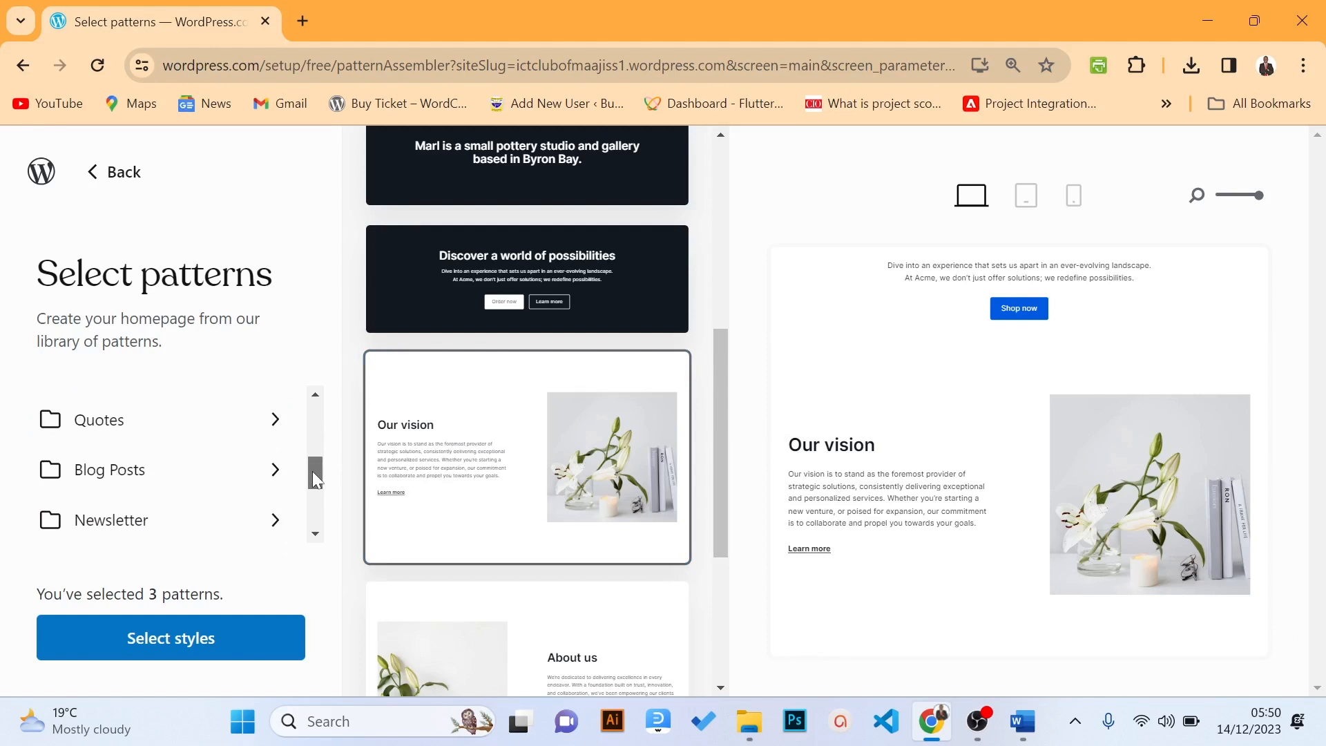
Insert the 'Blog grid with a heading' pattern from the Blog Posts category
{"action": "left_click", "coordinate": [147, 476]}
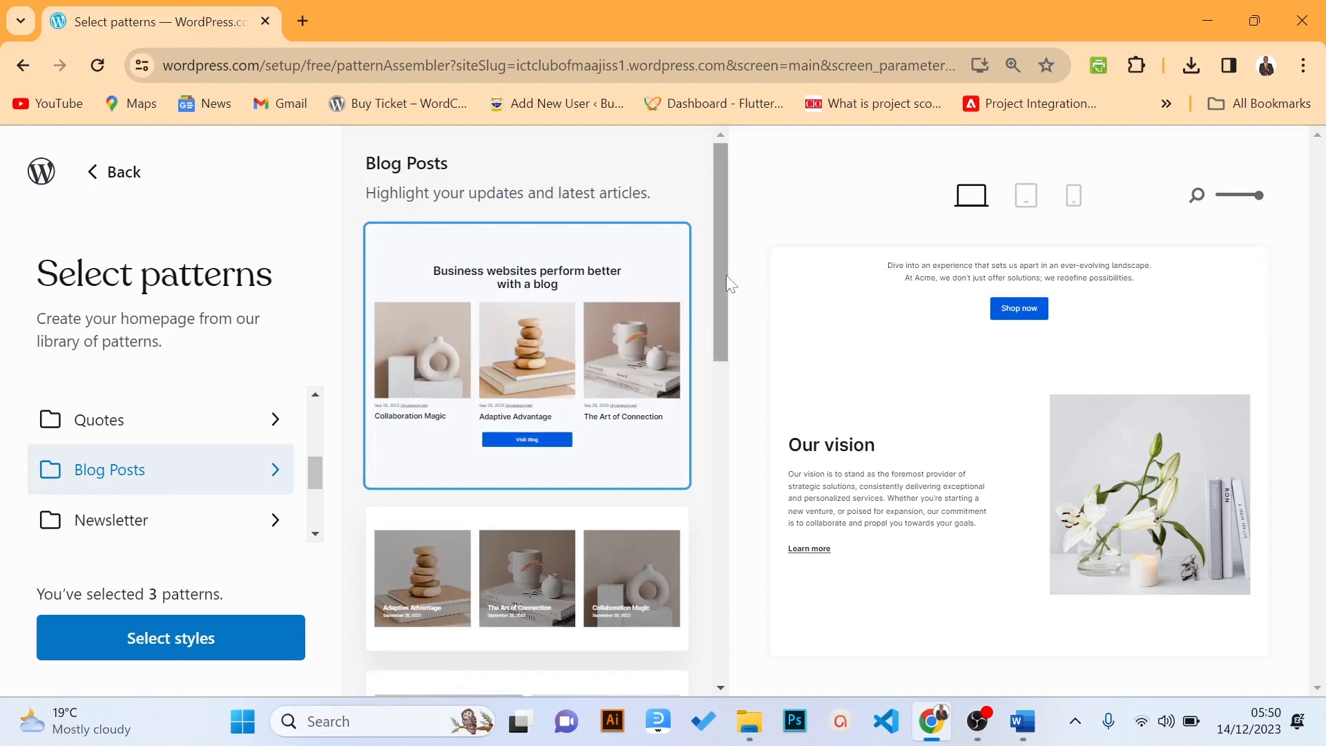
{"action": "left_click_drag", "start_coordinate": [726, 275], "coordinate": [719, 293]}
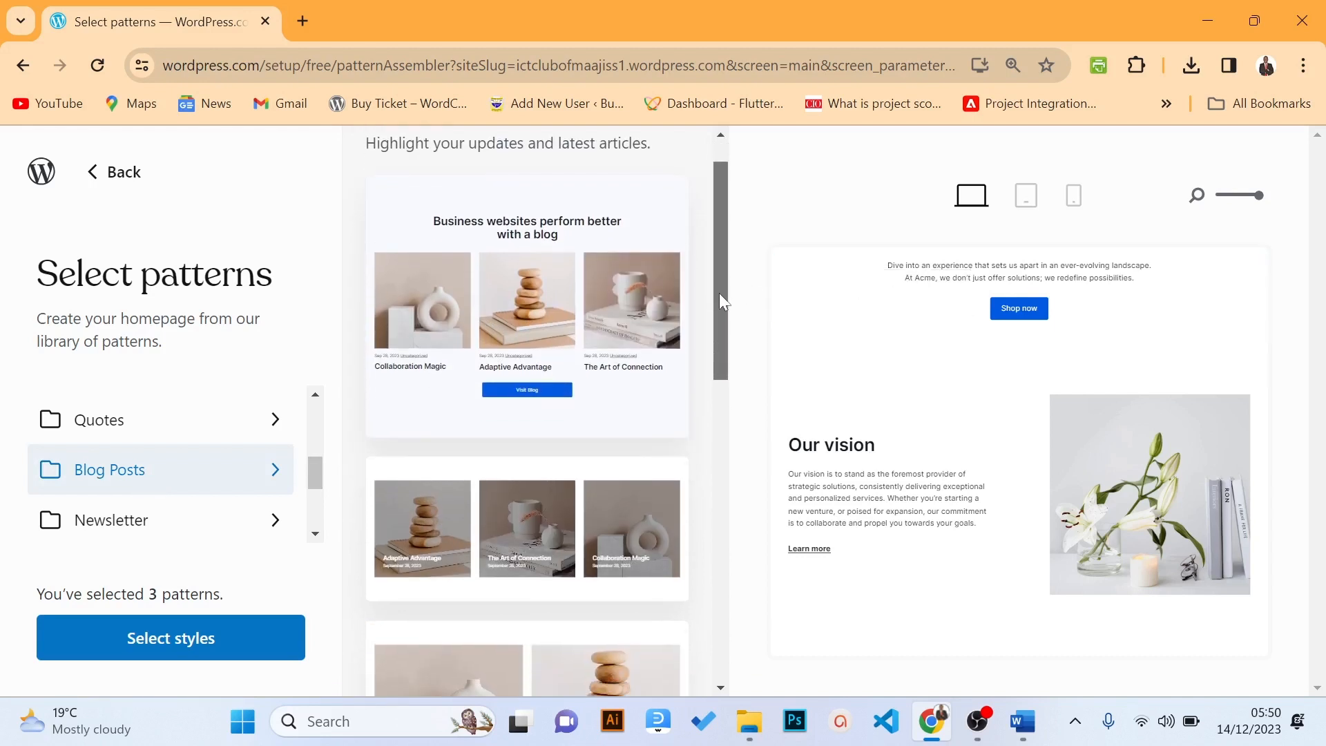
{"action": "left_click", "coordinate": [585, 273]}
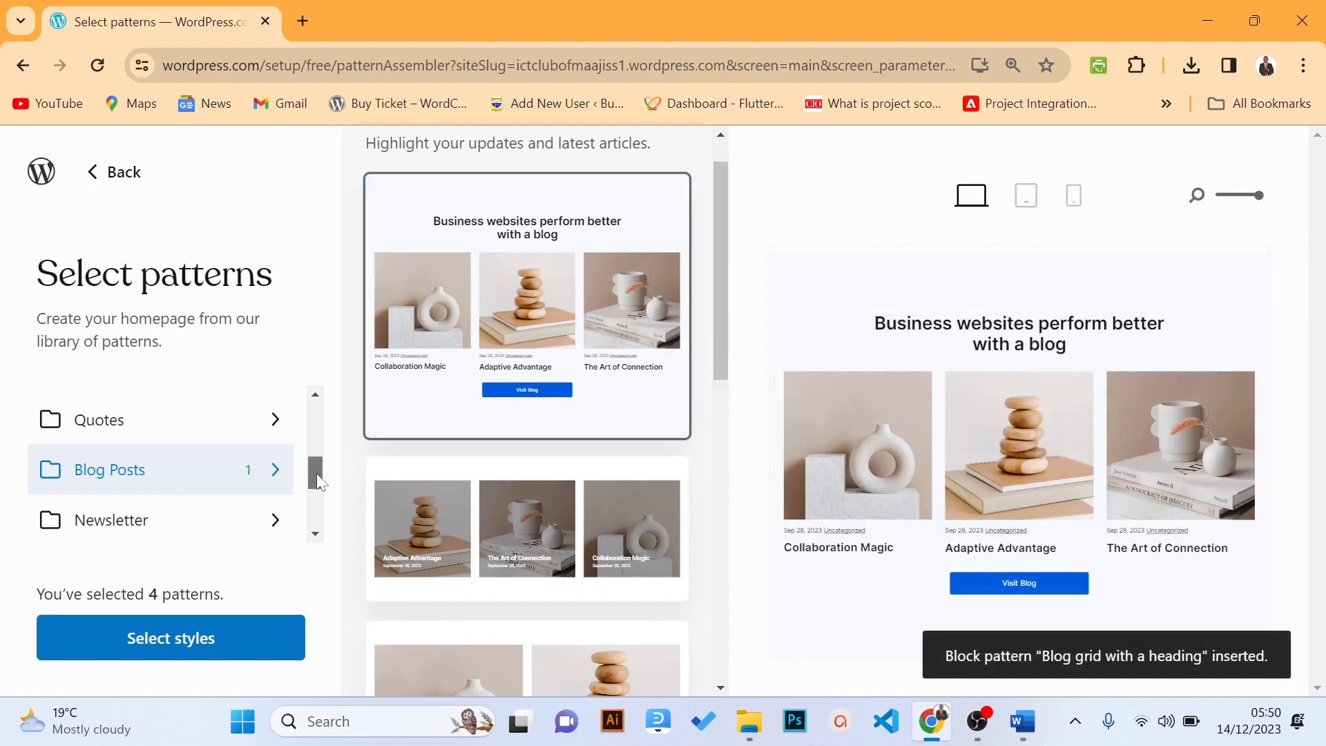
{"action": "left_click_drag", "start_coordinate": [317, 474], "coordinate": [317, 518]}
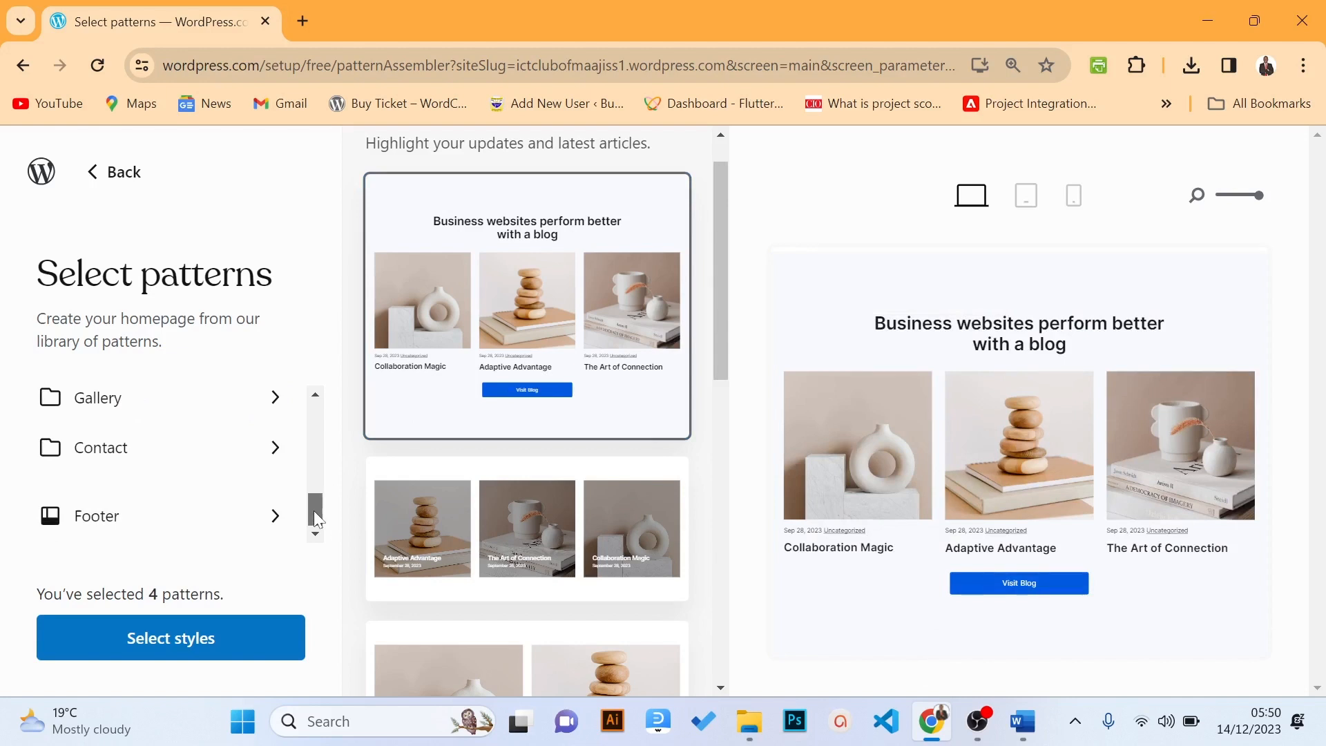
{"action": "left_click_drag", "start_coordinate": [316, 519], "coordinate": [316, 434]}
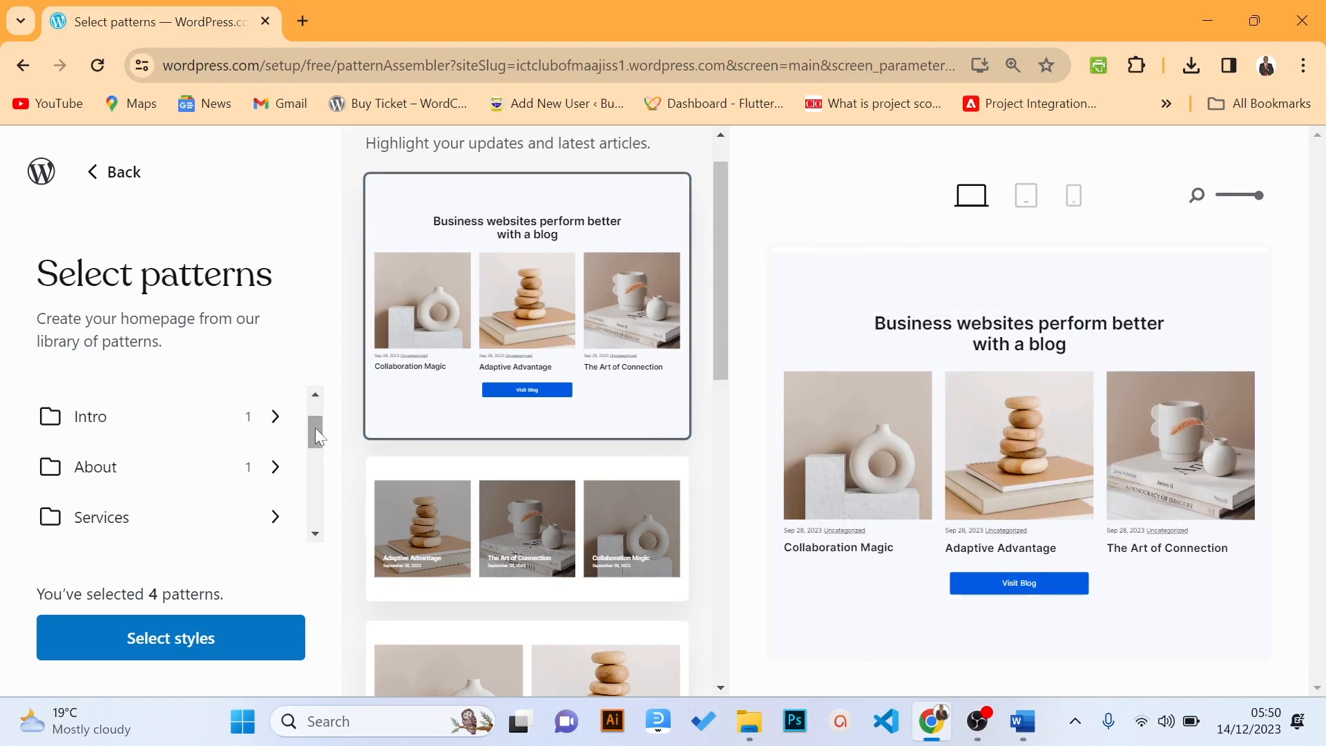
{"action": "left_click_drag", "start_coordinate": [315, 429], "coordinate": [322, 513]}
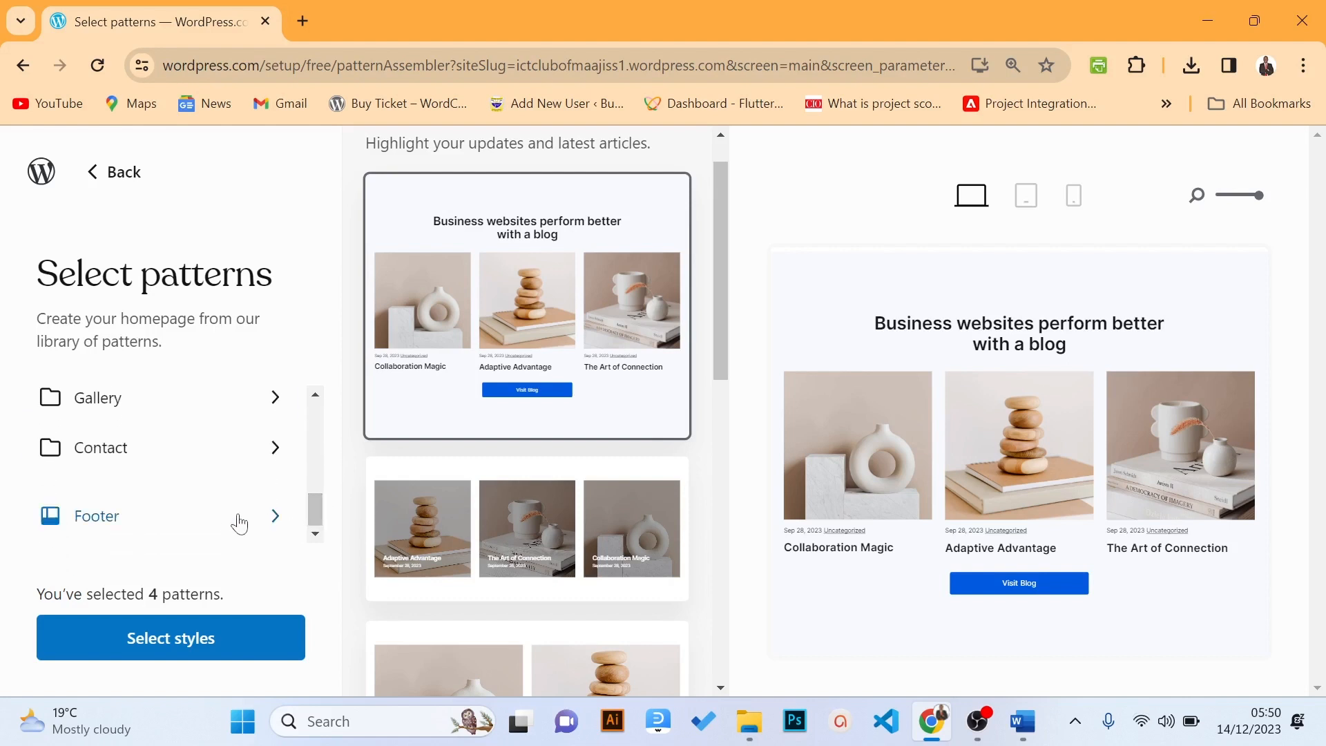
Insert the dark 'Footer with Paragraph and Links' pattern with Get in touch, Who we are and Follow us columns
{"action": "left_click", "coordinate": [148, 526]}
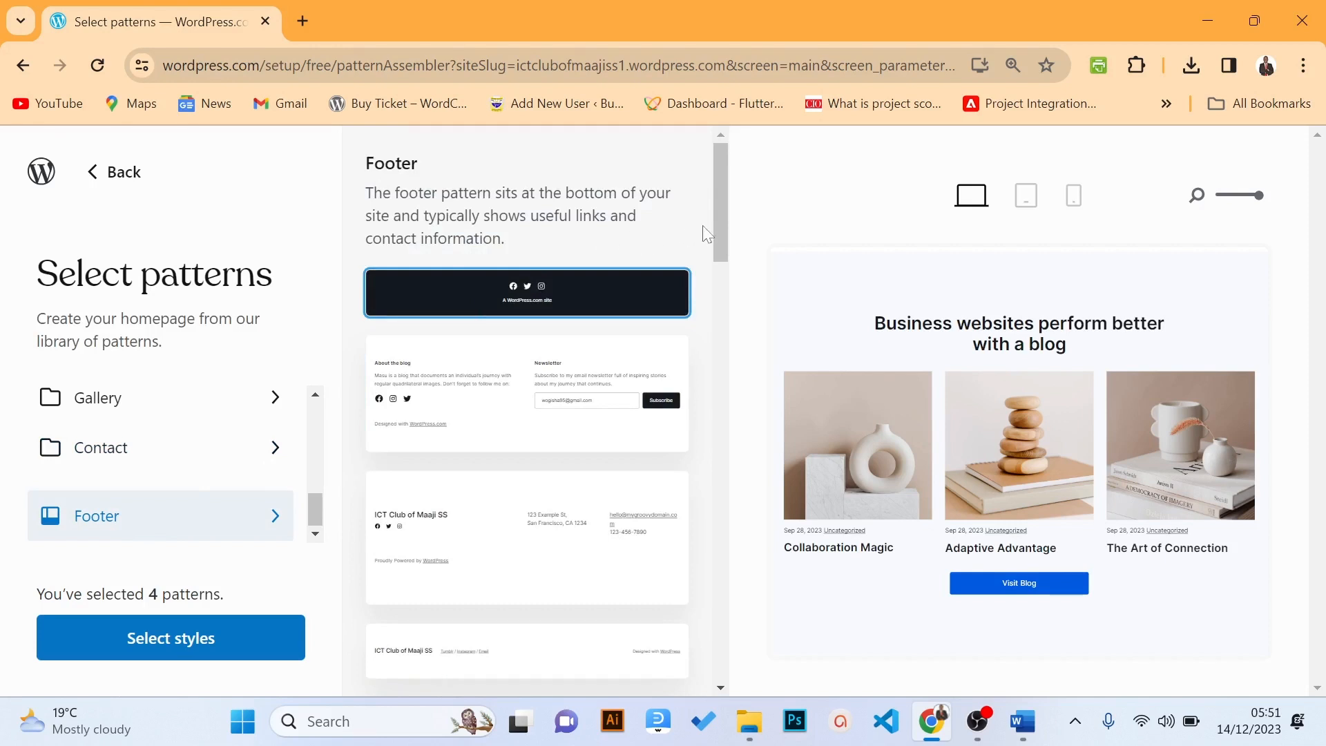
{"action": "scroll", "coordinate": [723, 207], "scroll_direction": "down", "scroll_amount": 2}
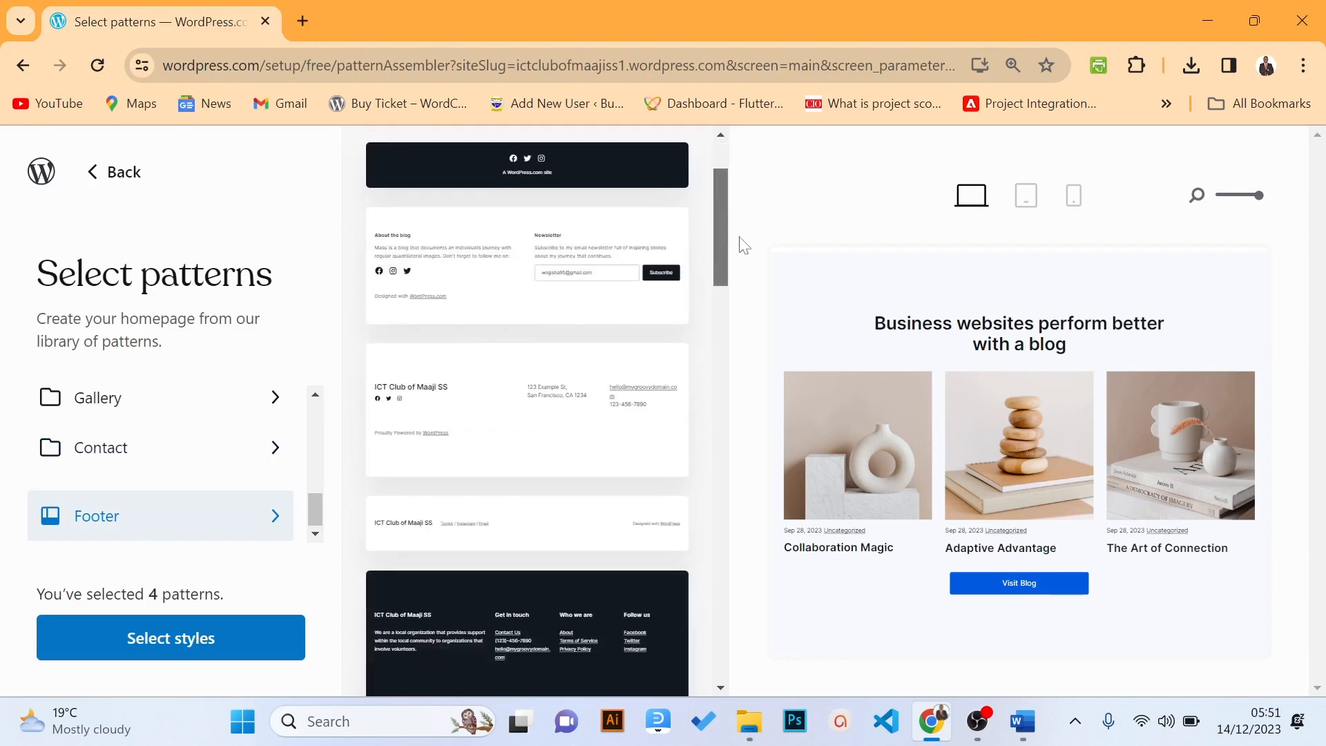
{"action": "left_click_drag", "start_coordinate": [744, 245], "coordinate": [767, 323]}
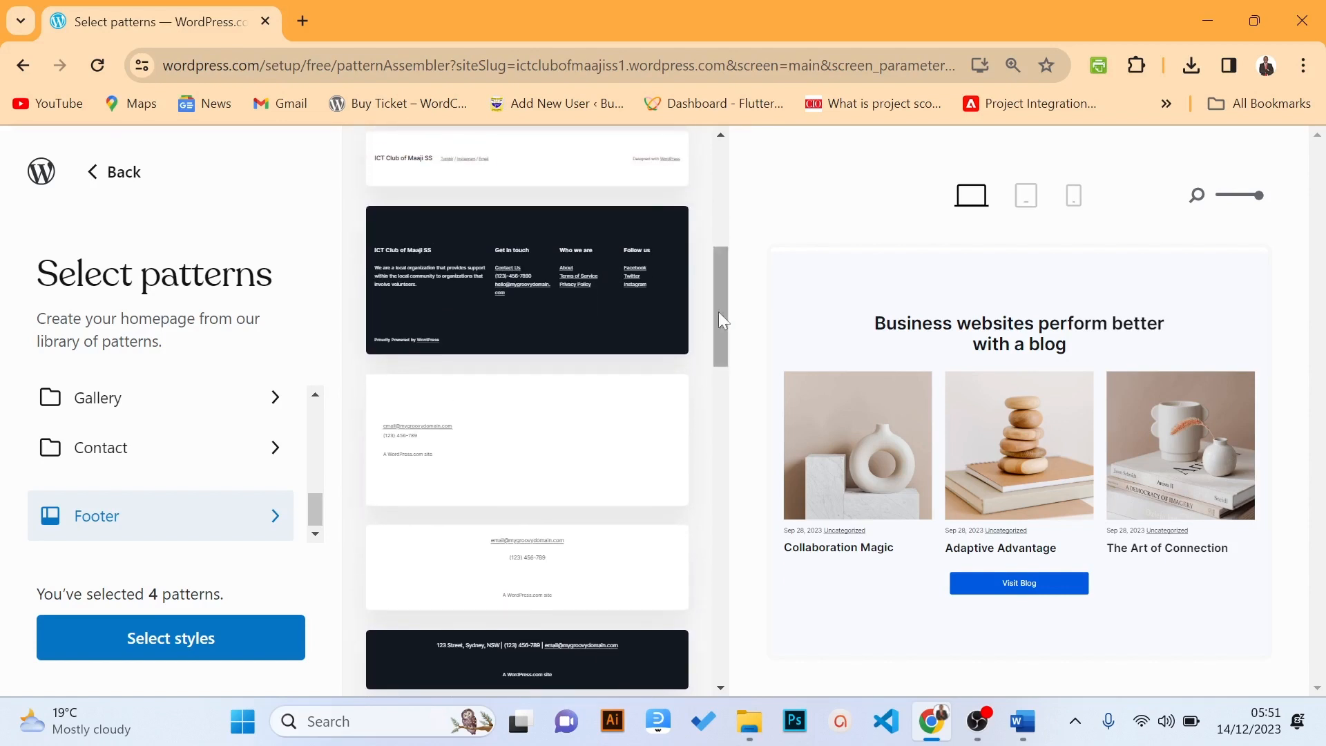
{"action": "left_click", "coordinate": [574, 299]}
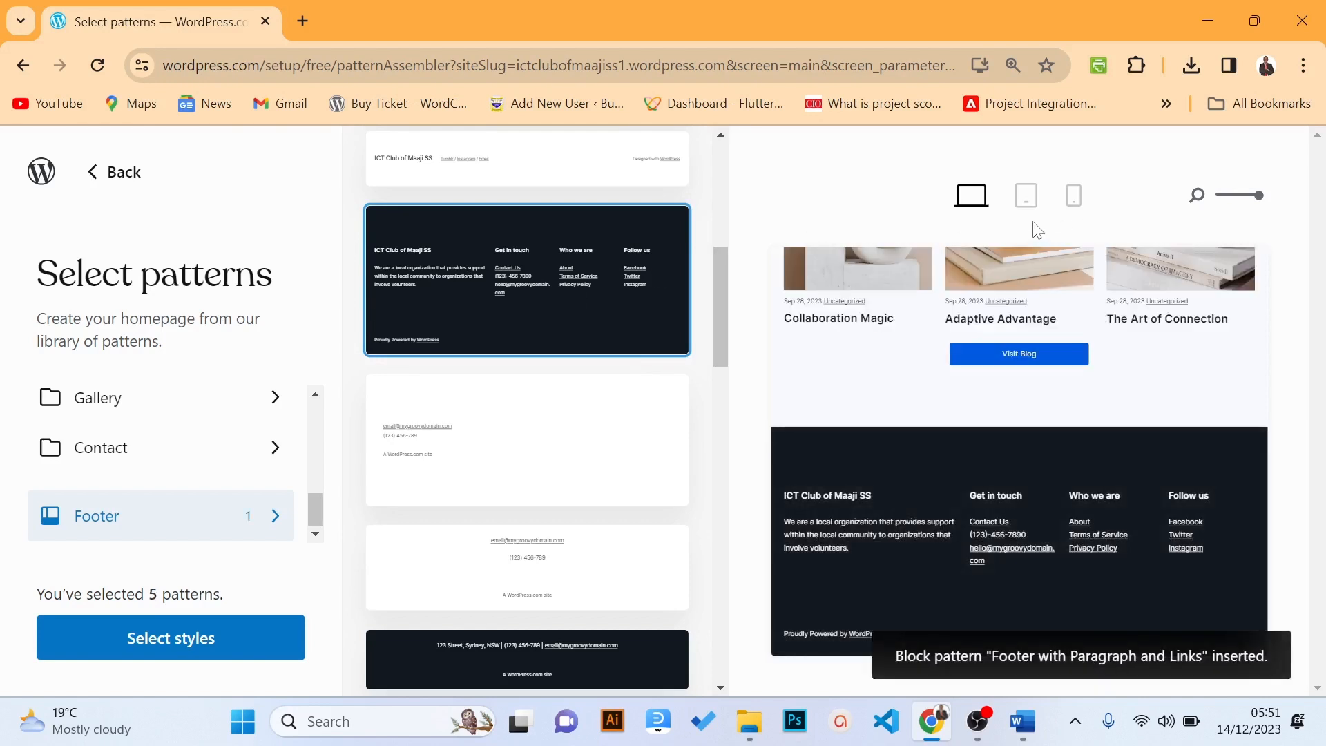
{"action": "mouse_move", "coordinate": [1045, 424]}
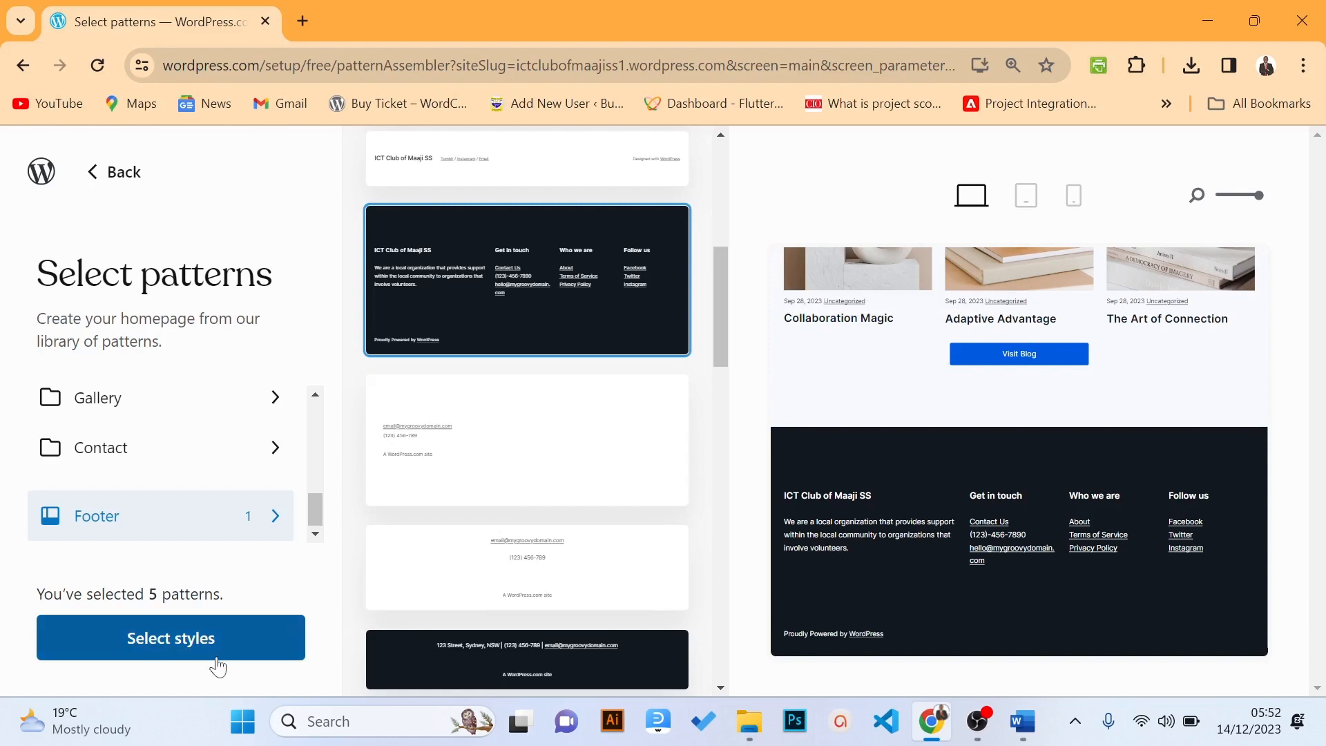
{"action": "left_click", "coordinate": [968, 209]}
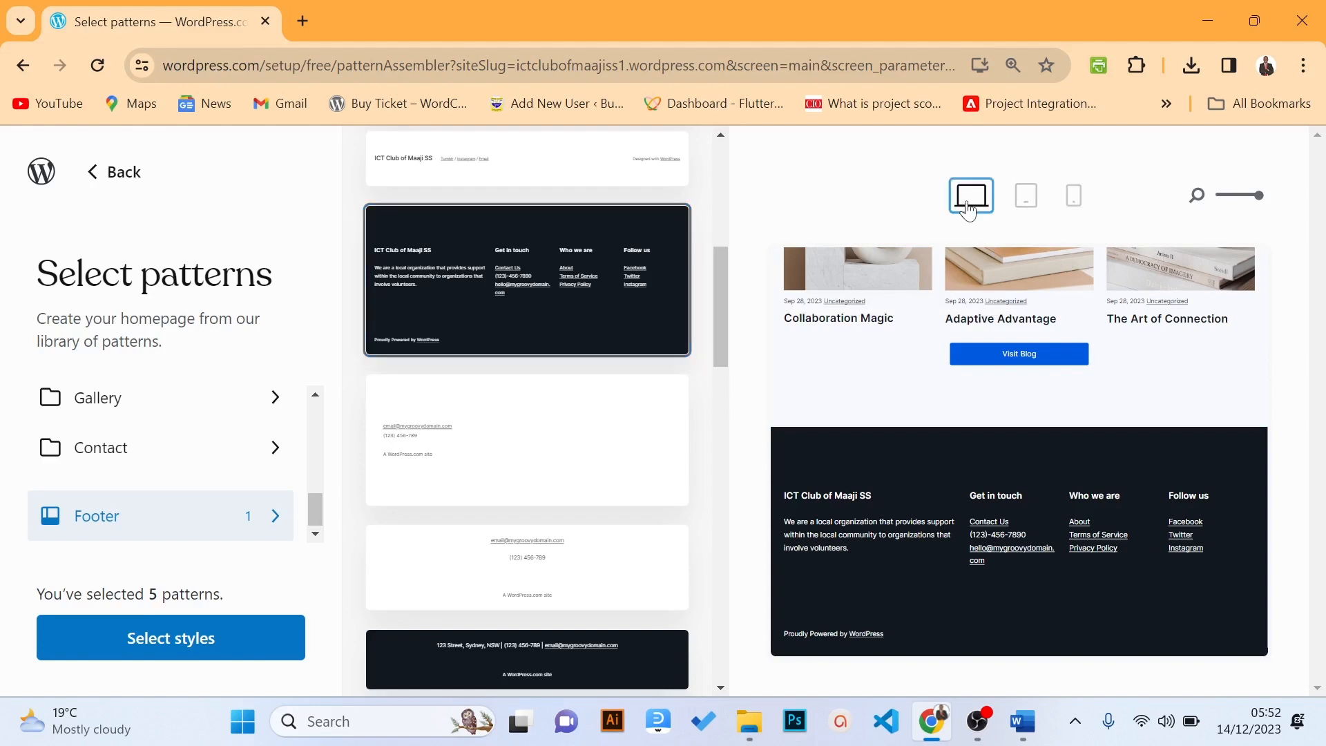
{"action": "left_click", "coordinate": [1022, 209]}
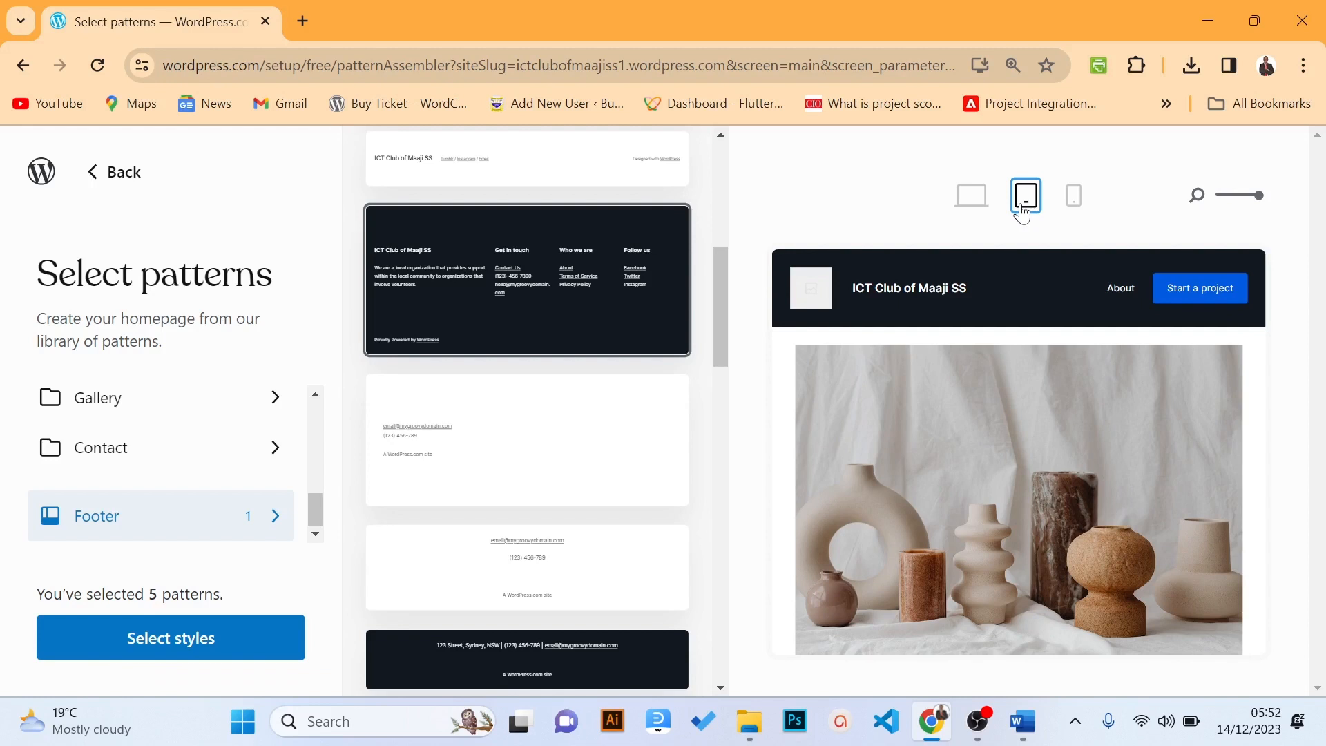
{"action": "left_click", "coordinate": [1071, 207]}
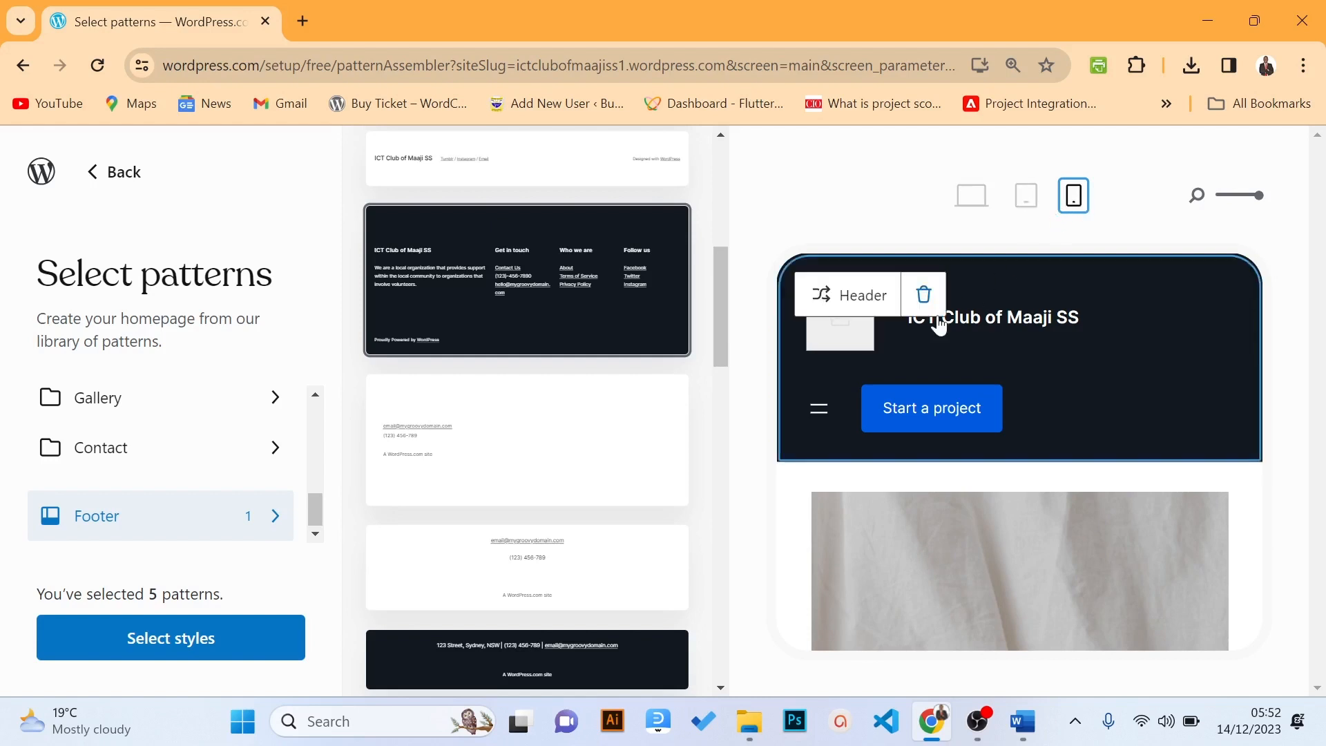
{"action": "mouse_move", "coordinate": [936, 323]}
{"action": "left_click", "coordinate": [1026, 201]}
{"action": "left_click", "coordinate": [982, 205]}
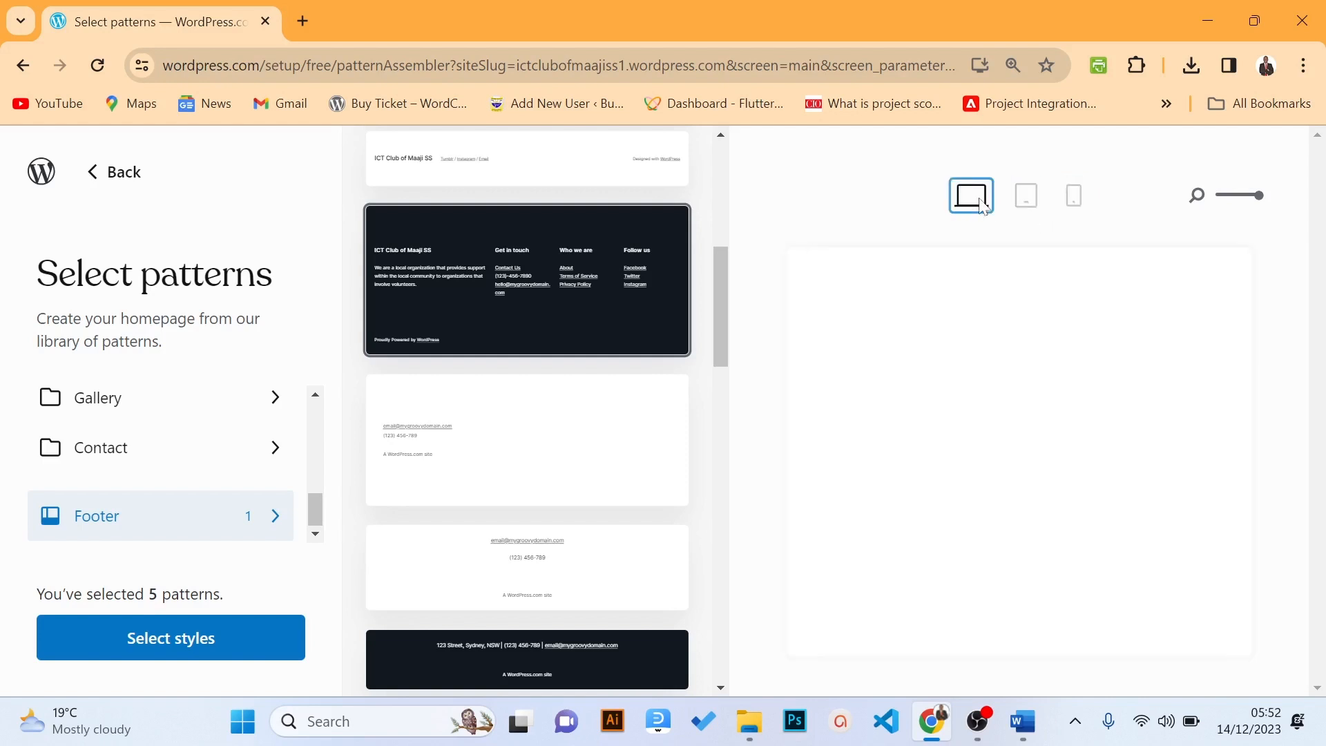
Advance to Select styles and show the colour palettes: one free black-and-blue, several premium
{"action": "left_click", "coordinate": [155, 653]}
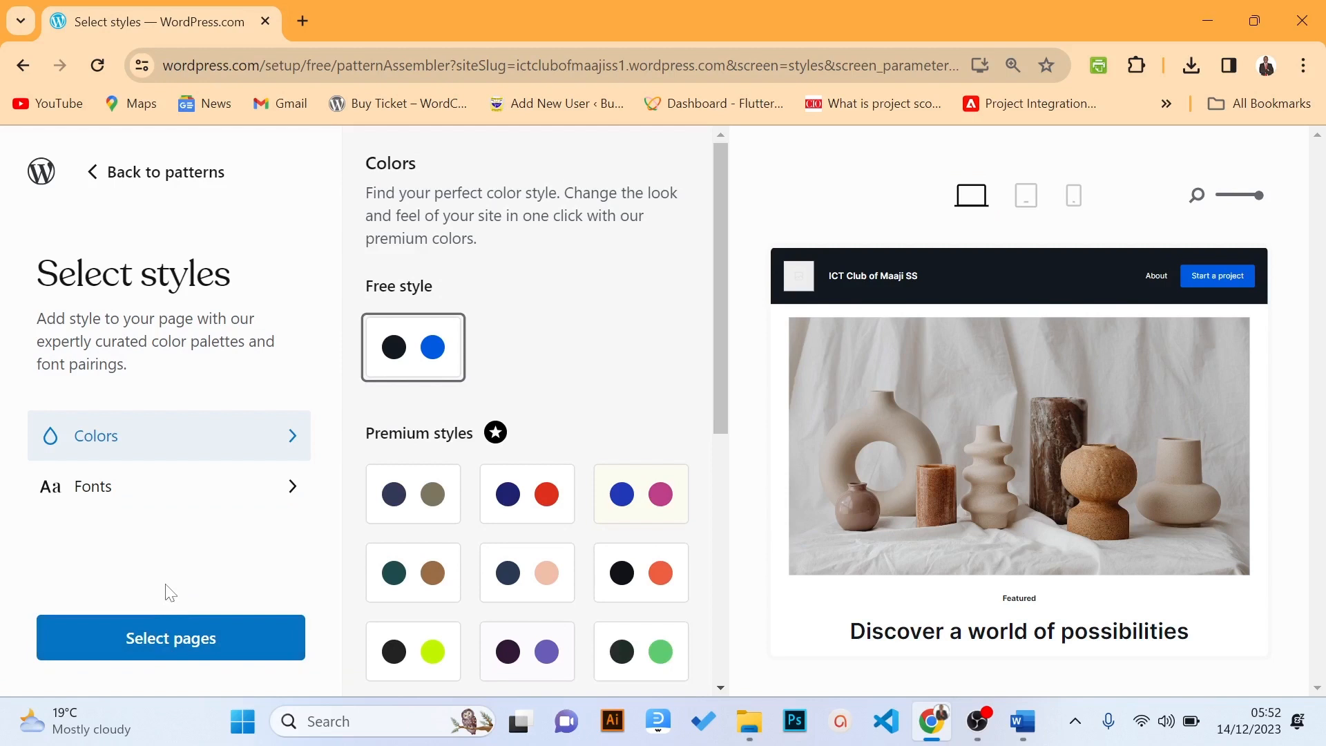
{"action": "left_click", "coordinate": [137, 455]}
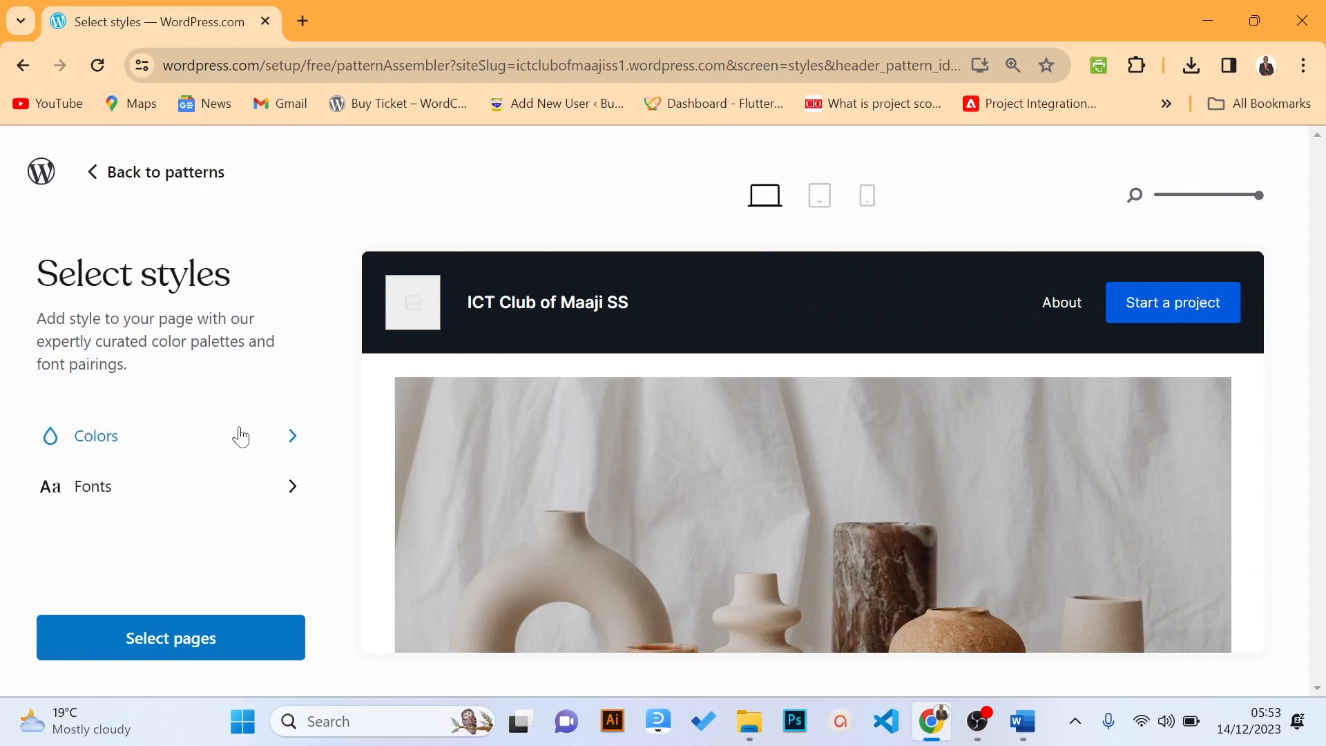
{"action": "left_click", "coordinate": [106, 444]}
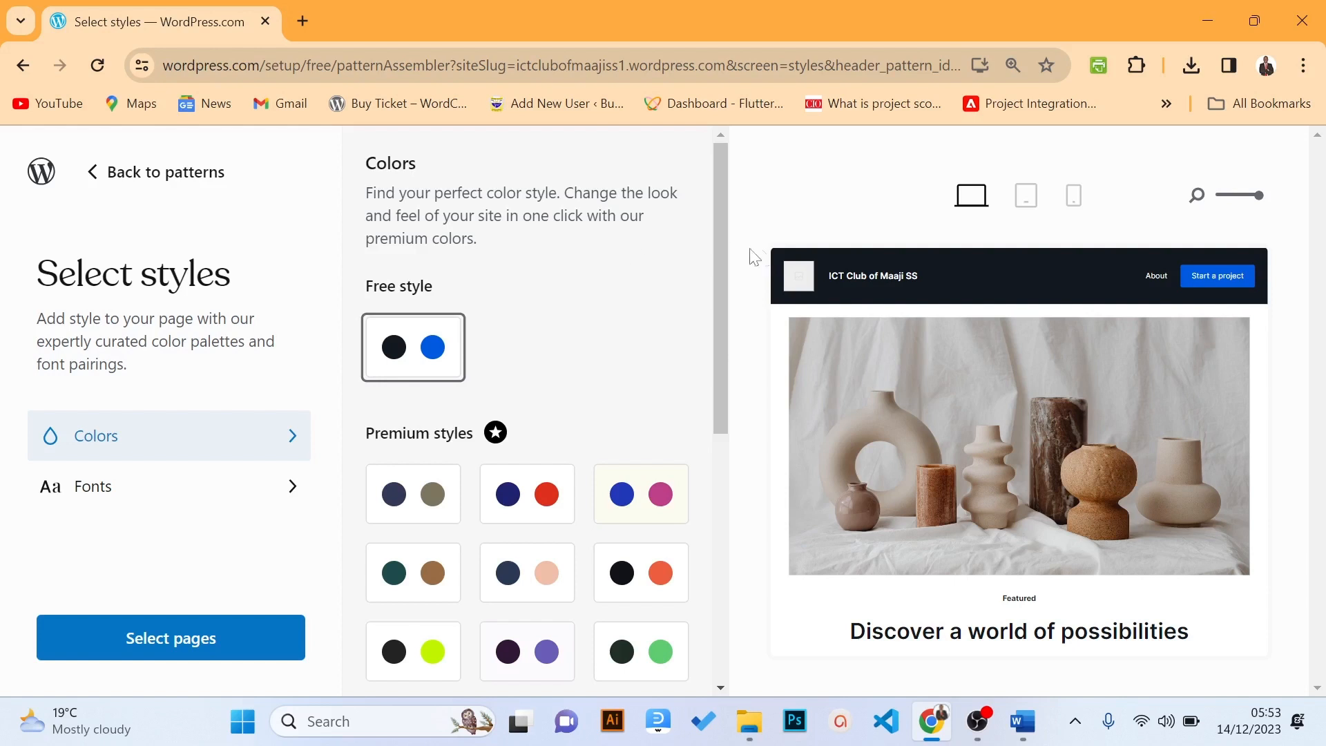
{"action": "mouse_move", "coordinate": [719, 216]}
{"action": "left_mouse_down"}
{"action": "mouse_move", "coordinate": [718, 256]}
{"action": "mouse_move", "coordinate": [718, 238]}
{"action": "left_mouse_up"}
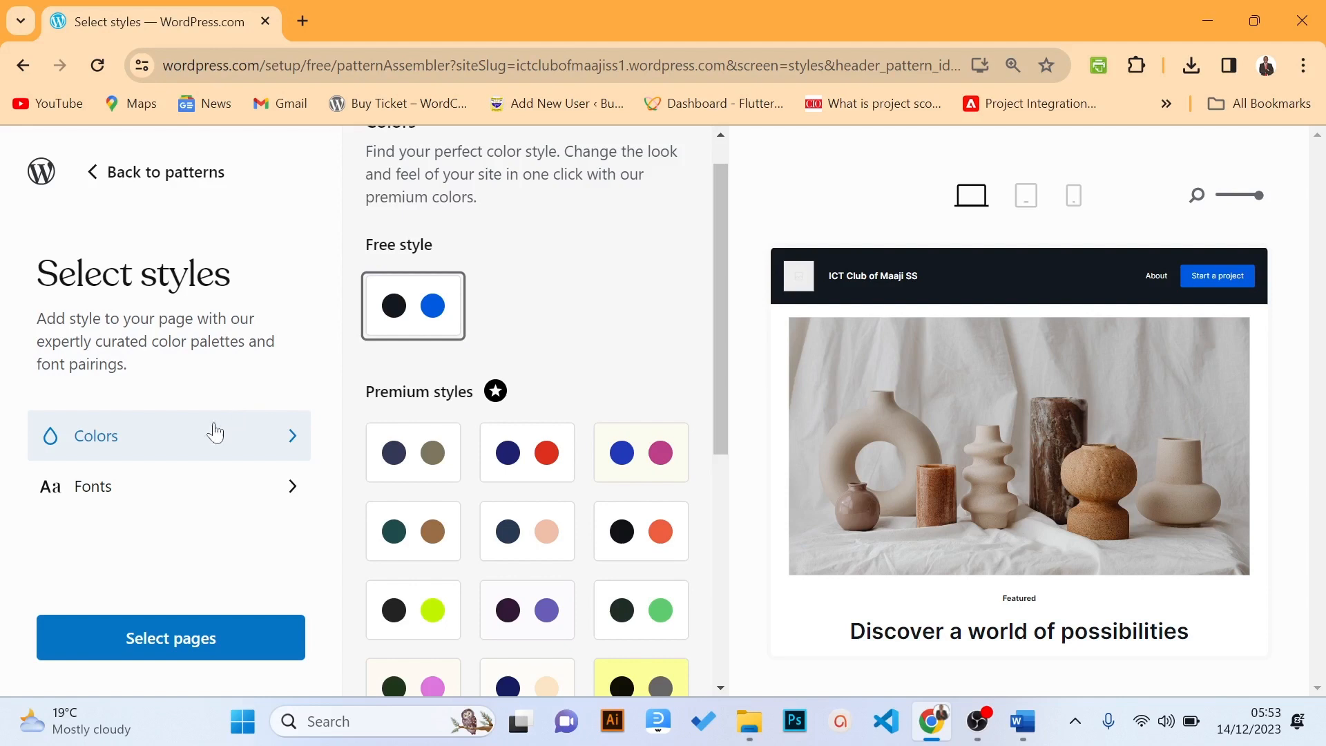
Review the font pairings, keep the free Inter font, and continue to page selection
{"action": "left_click", "coordinate": [131, 492]}
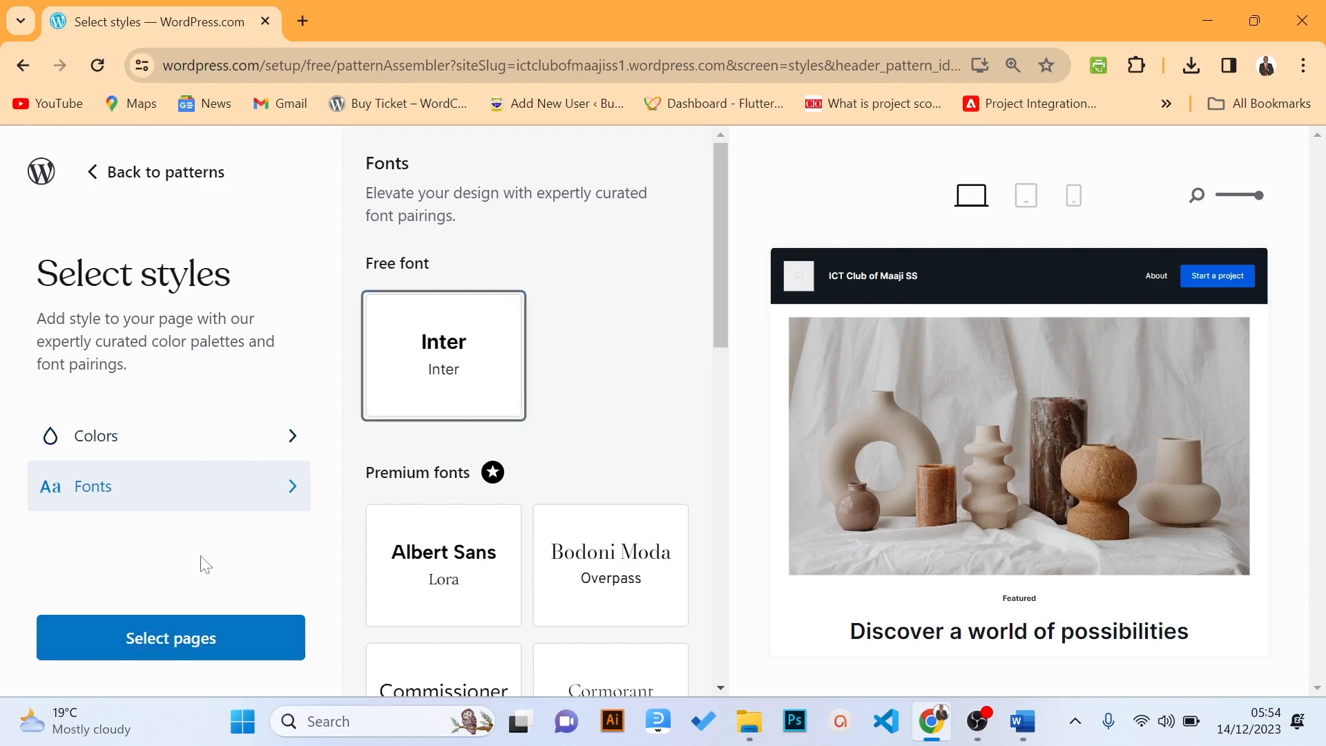
{"action": "left_click", "coordinate": [143, 645]}
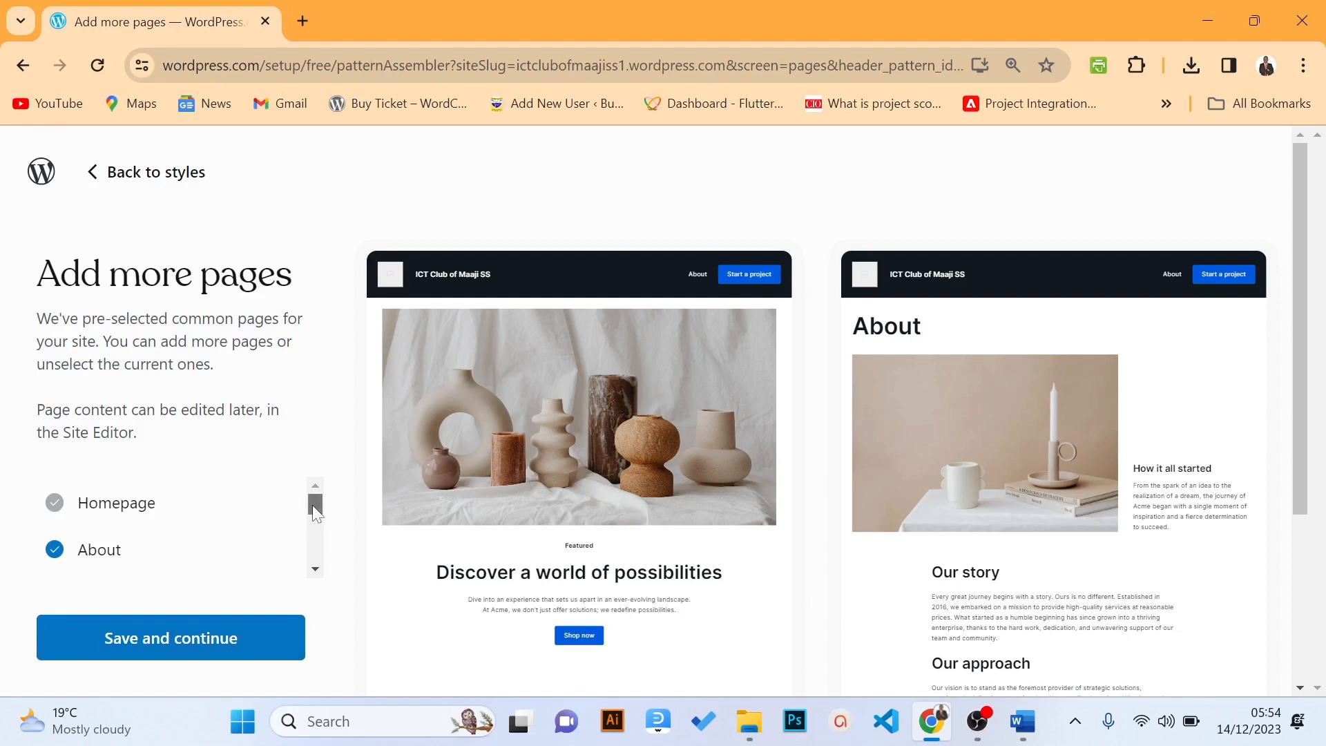
Add a Contact page alongside Homepage and About, save the pages, and start adding content
{"action": "left_click_drag", "start_coordinate": [313, 505], "coordinate": [321, 568]}
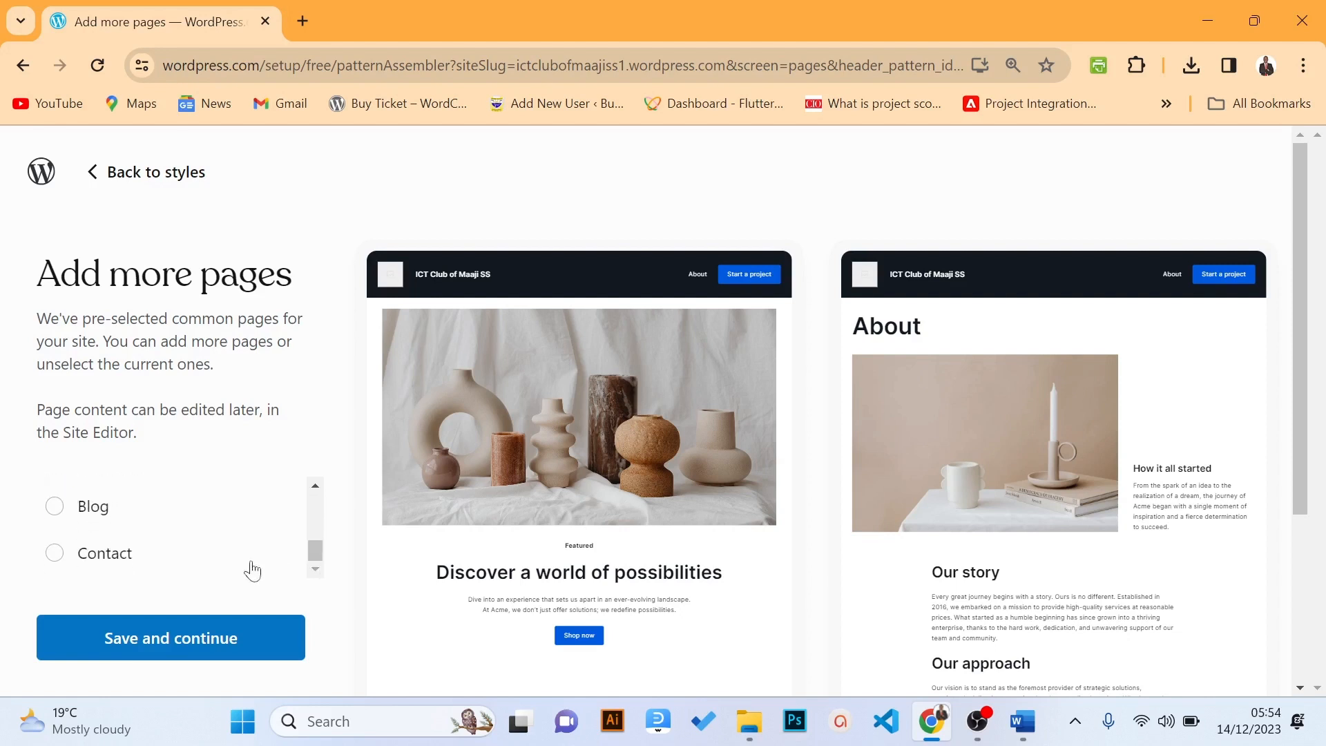
{"action": "left_click", "coordinate": [54, 554]}
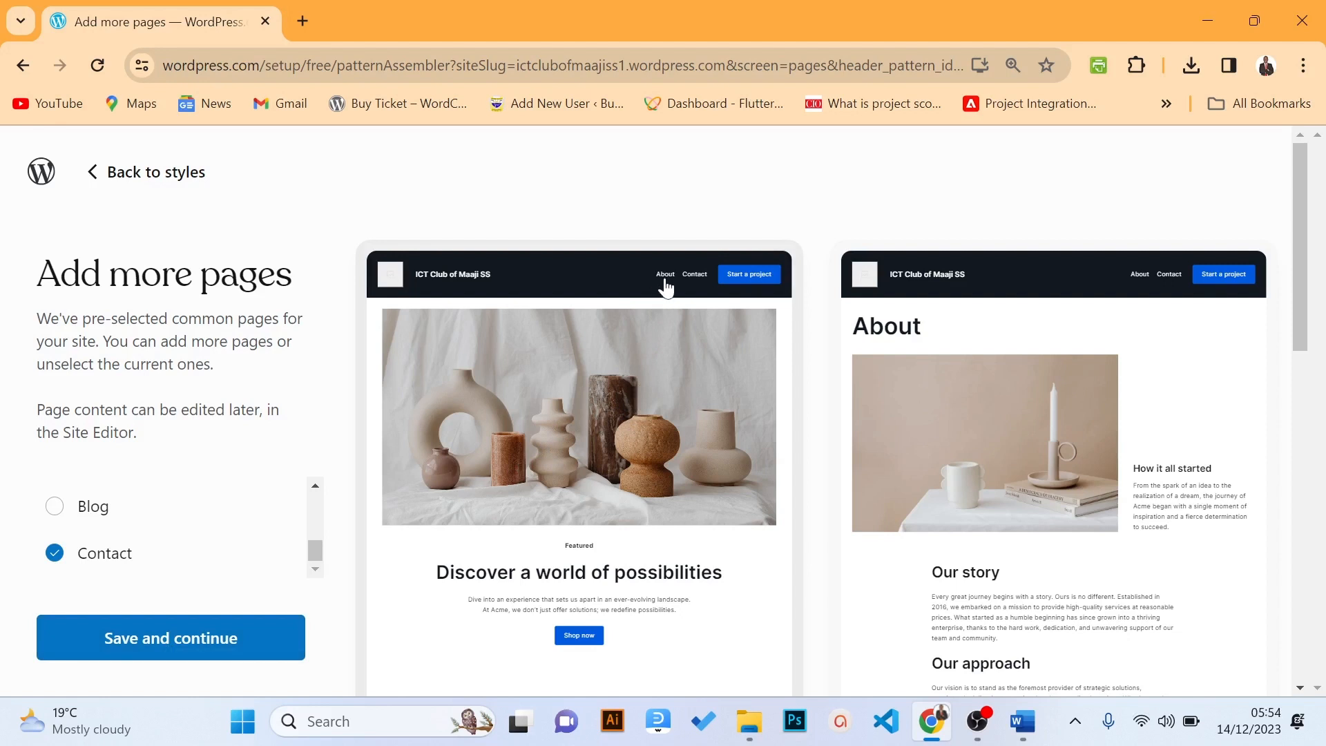
{"action": "left_click_drag", "start_coordinate": [1300, 200], "coordinate": [1300, 221]}
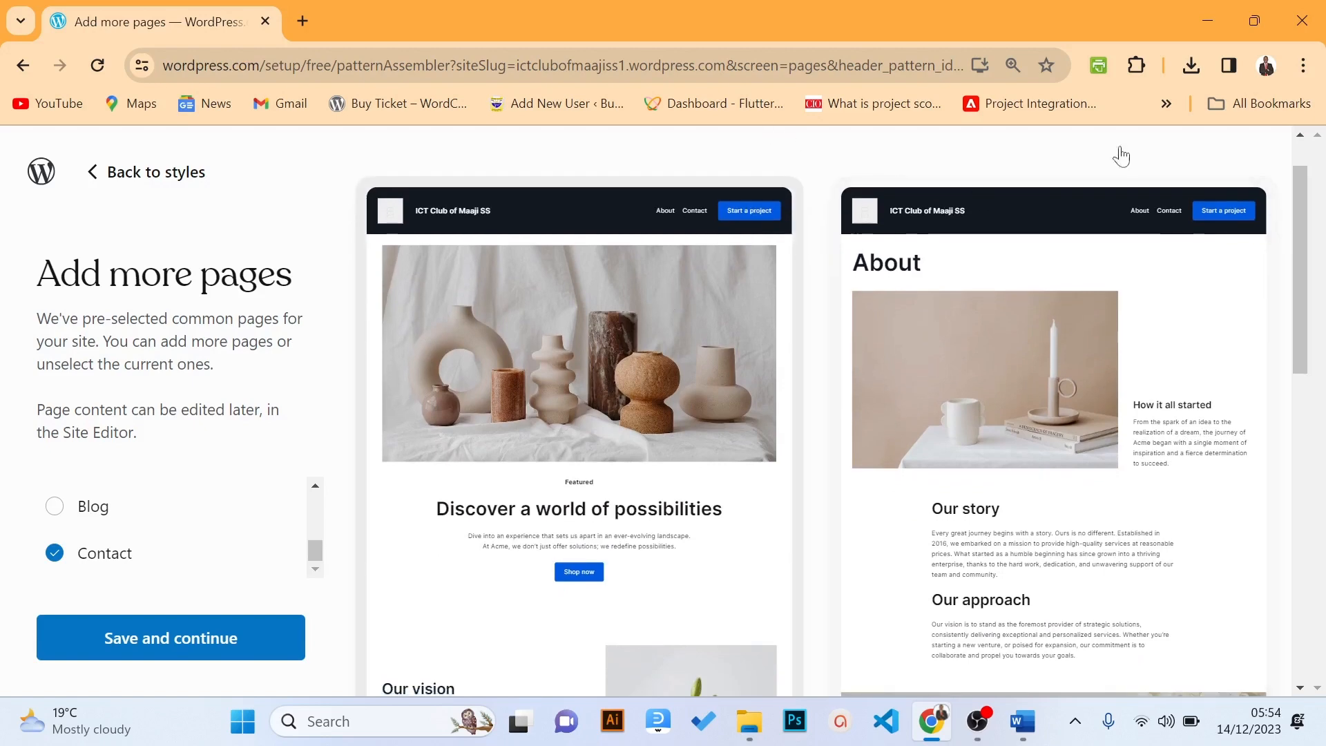
{"action": "left_click_drag", "start_coordinate": [1300, 174], "coordinate": [1279, 195]}
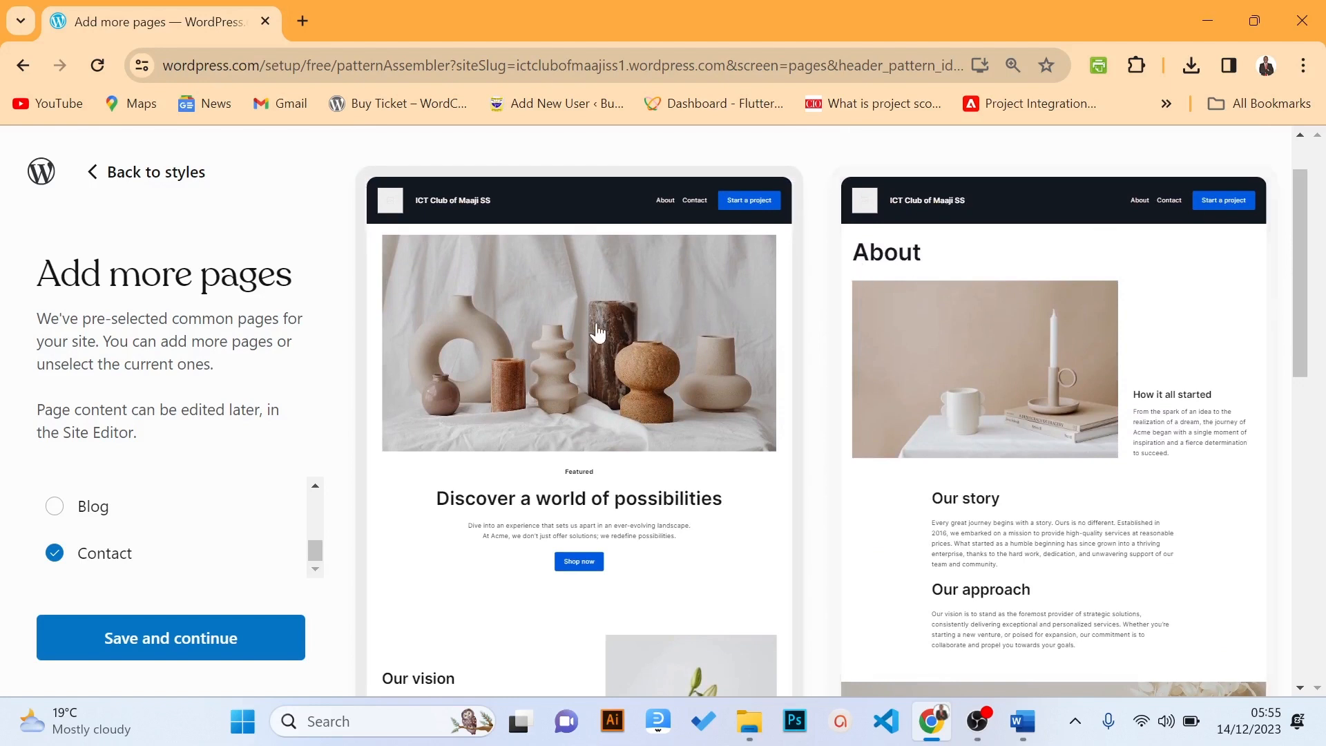
{"action": "left_click", "coordinate": [154, 644]}
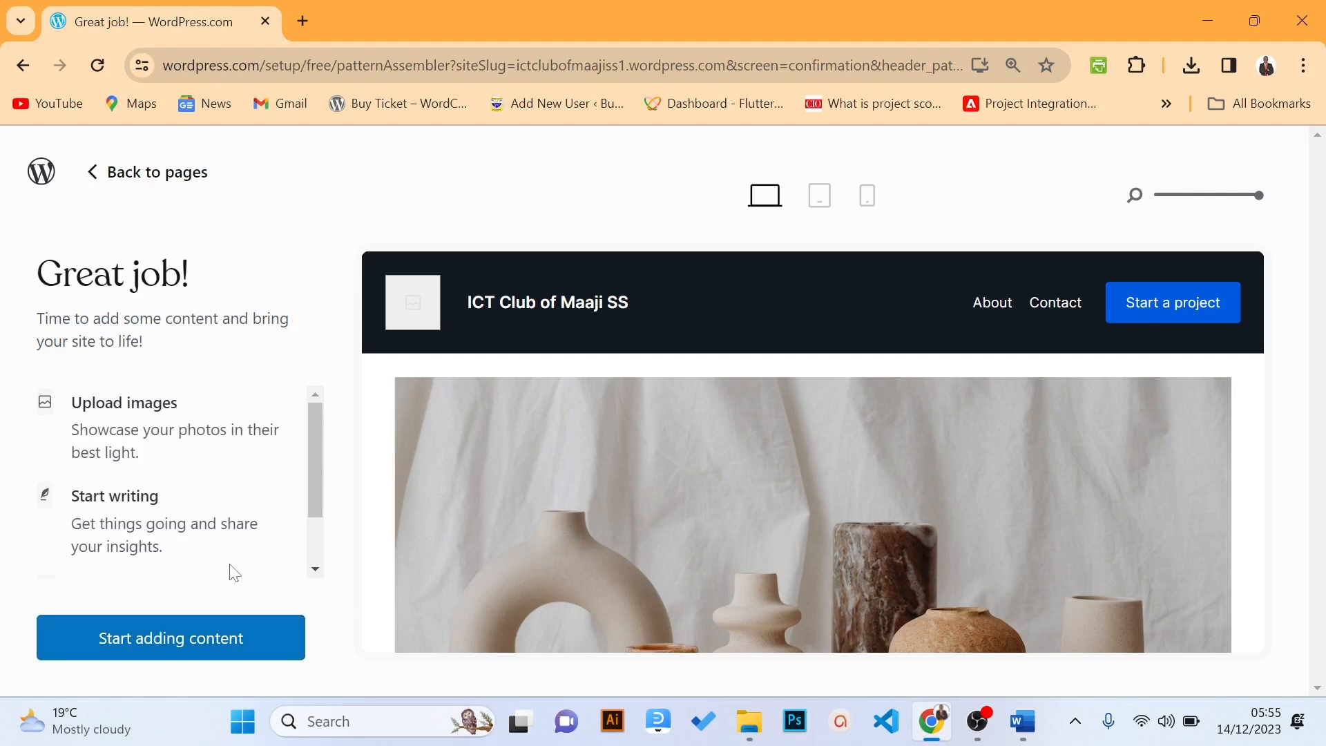
{"action": "left_click", "coordinate": [144, 644]}
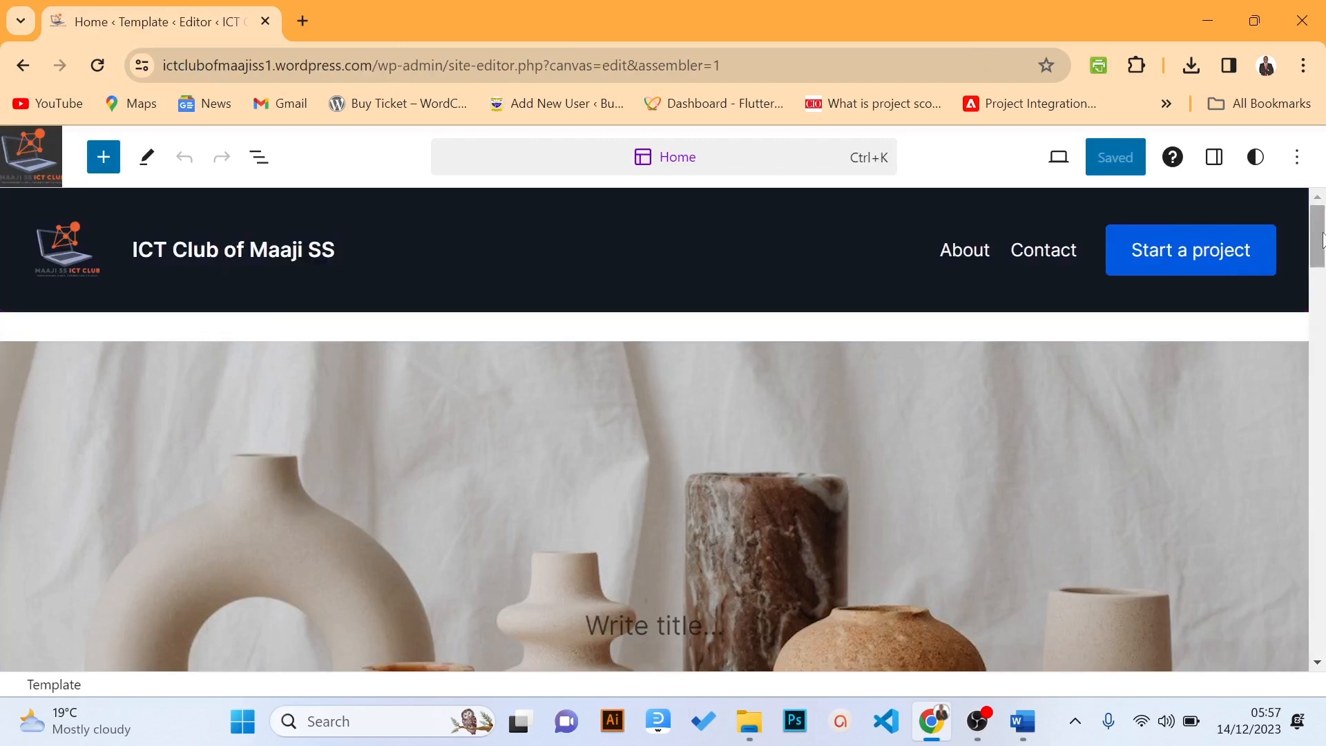
Scroll the loaded Home template and select the dark club header block above the vases cover
{"action": "mouse_move", "coordinate": [1322, 240]}
{"action": "left_mouse_down"}
{"action": "mouse_move", "coordinate": [1322, 349]}
{"action": "mouse_move", "coordinate": [1323, 228]}
{"action": "left_mouse_up"}
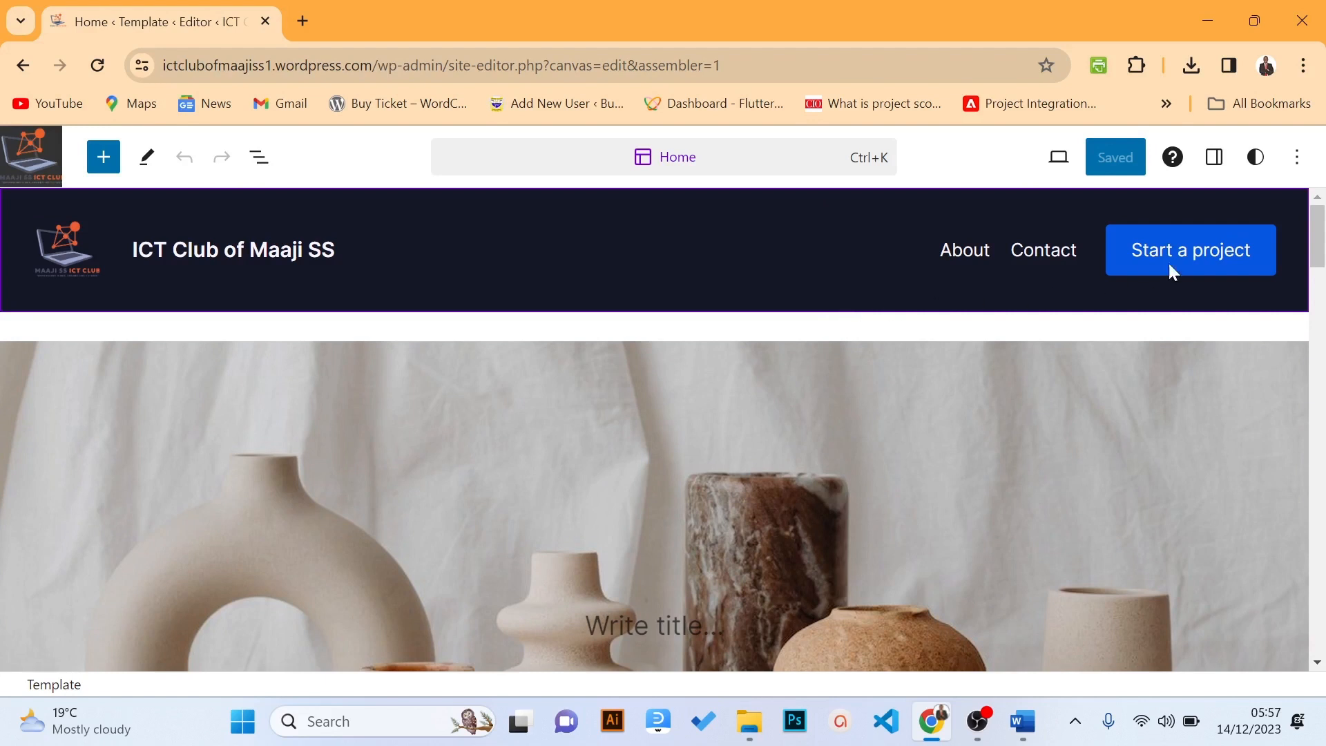
{"action": "left_click_drag", "start_coordinate": [1311, 235], "coordinate": [1322, 257]}
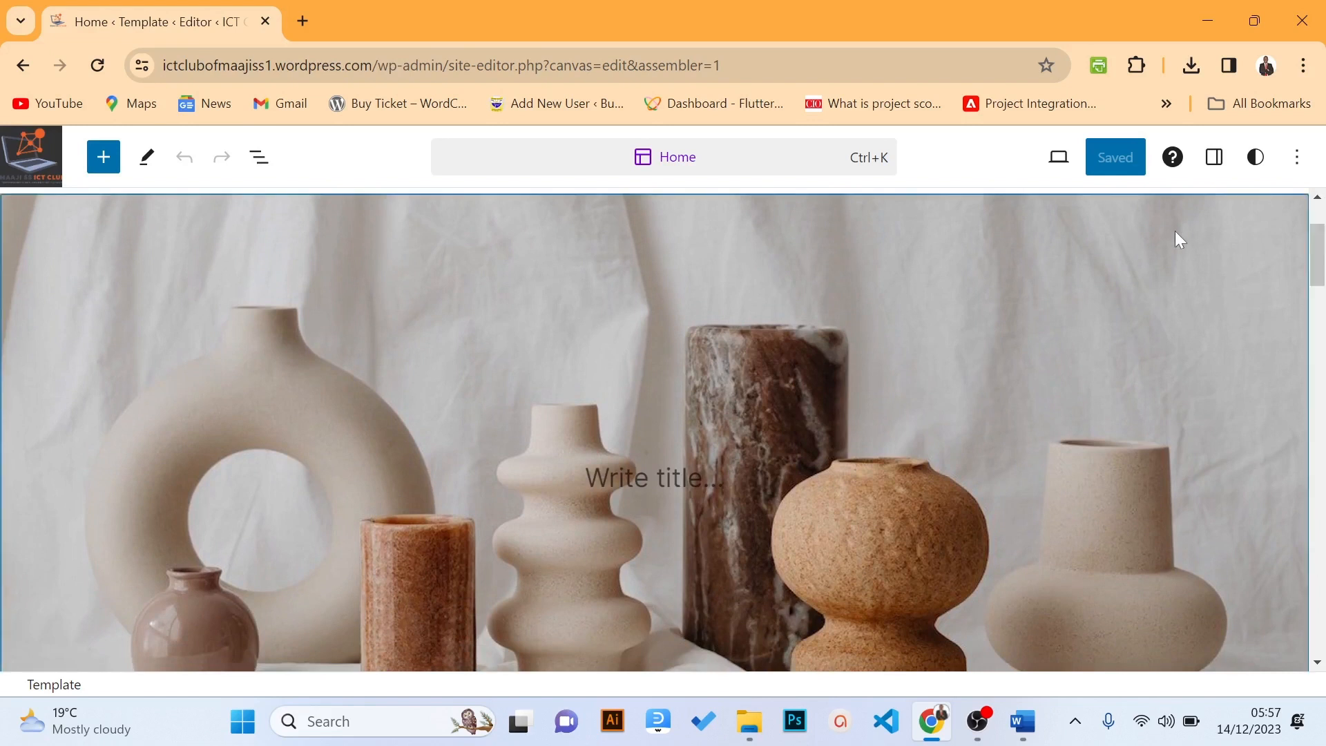
{"action": "mouse_move", "coordinate": [1323, 252]}
{"action": "left_mouse_down"}
{"action": "mouse_move", "coordinate": [1322, 277]}
{"action": "mouse_move", "coordinate": [1323, 247]}
{"action": "left_mouse_up"}
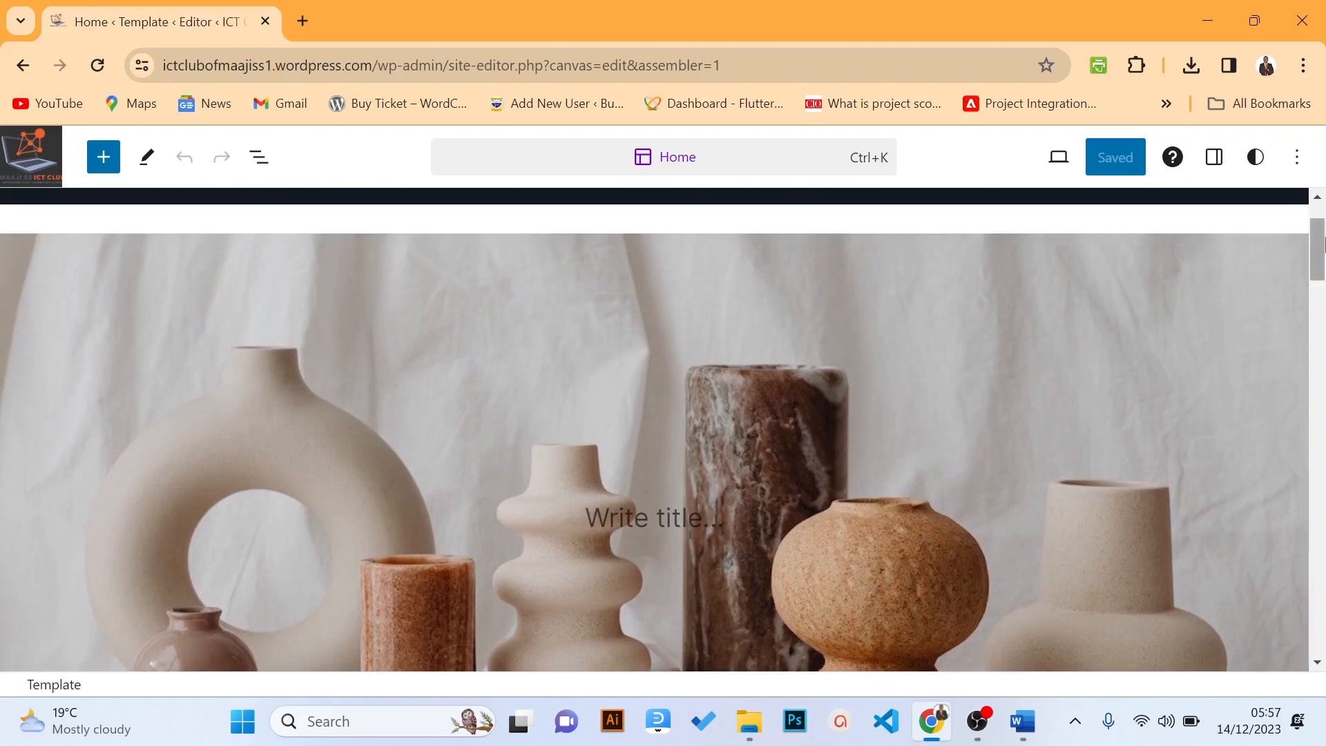
{"action": "scroll", "coordinate": [968, 217], "scroll_direction": "up", "scroll_amount": 2}
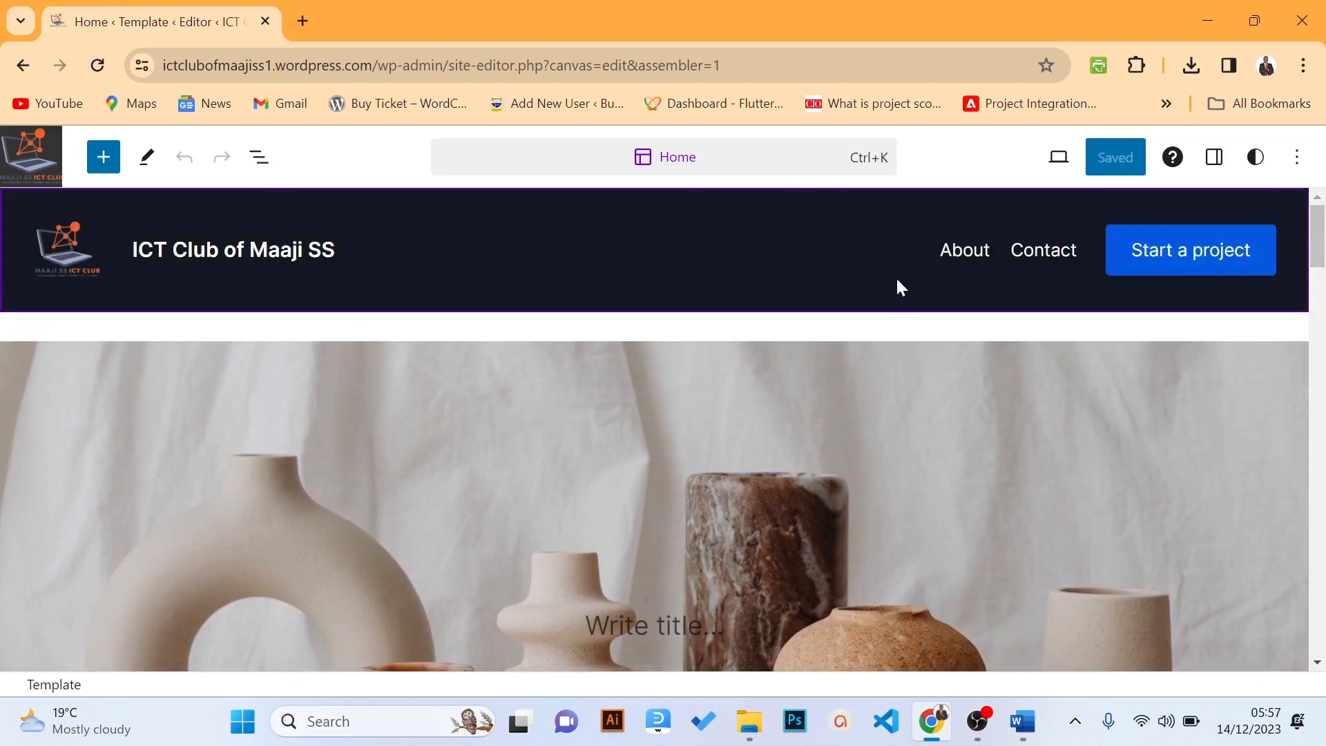
{"action": "left_click", "coordinate": [754, 264]}
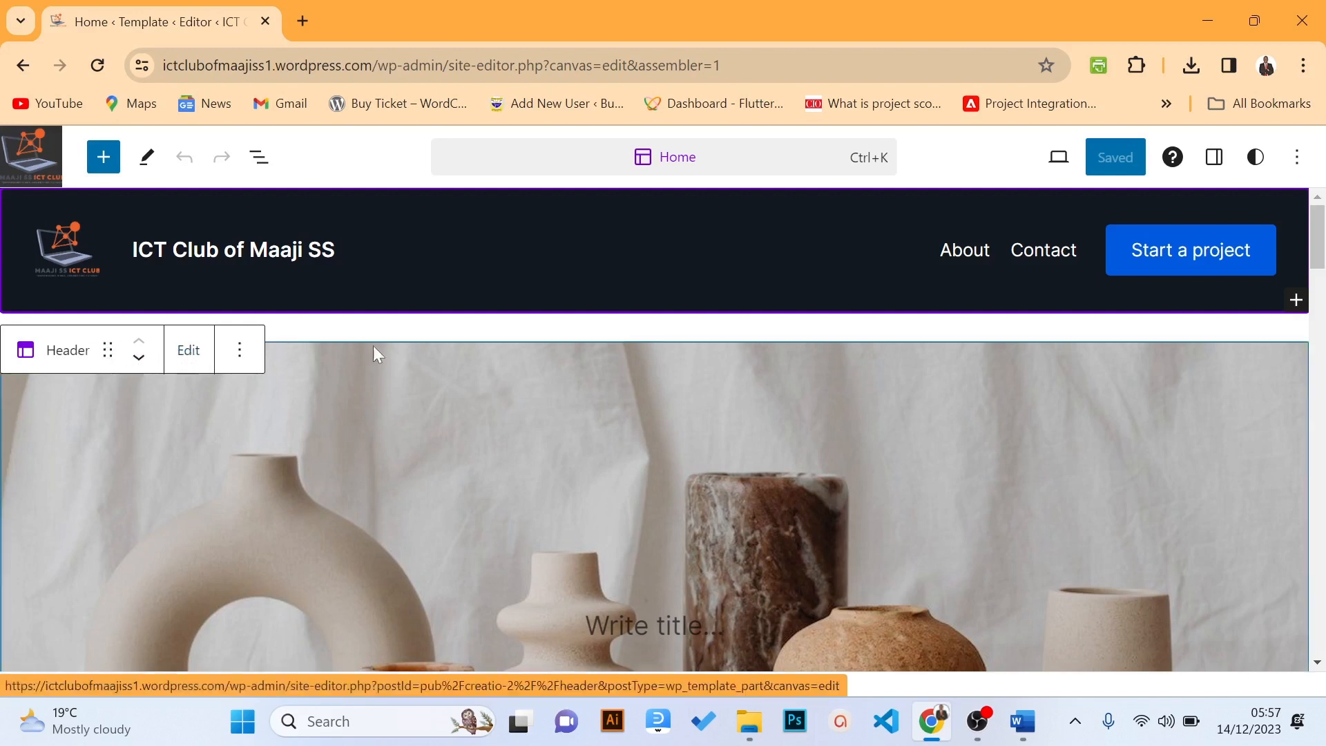
{"action": "scroll", "coordinate": [1224, 231], "scroll_direction": "down", "scroll_amount": 2}
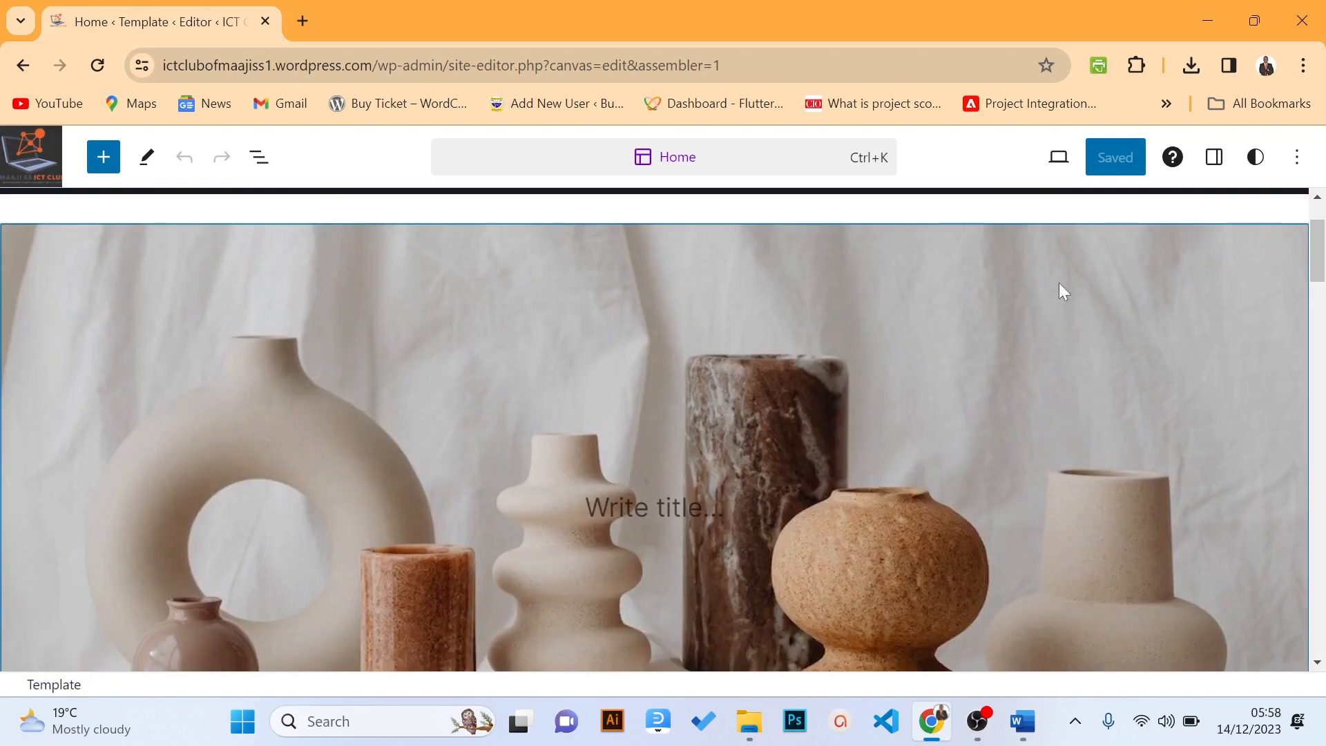
Select the vases Cover block and choose to upload a replacement image
{"action": "left_click", "coordinate": [1006, 317]}
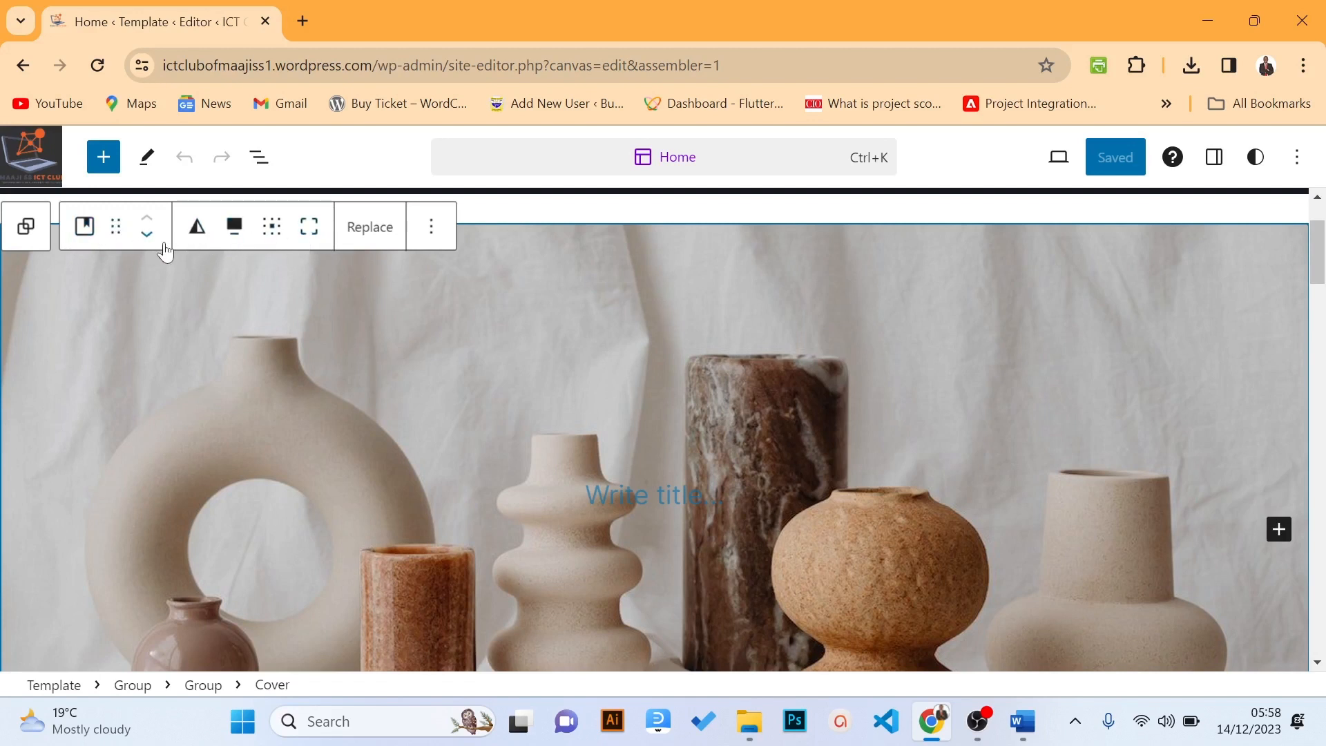
{"action": "left_click", "coordinate": [375, 242]}
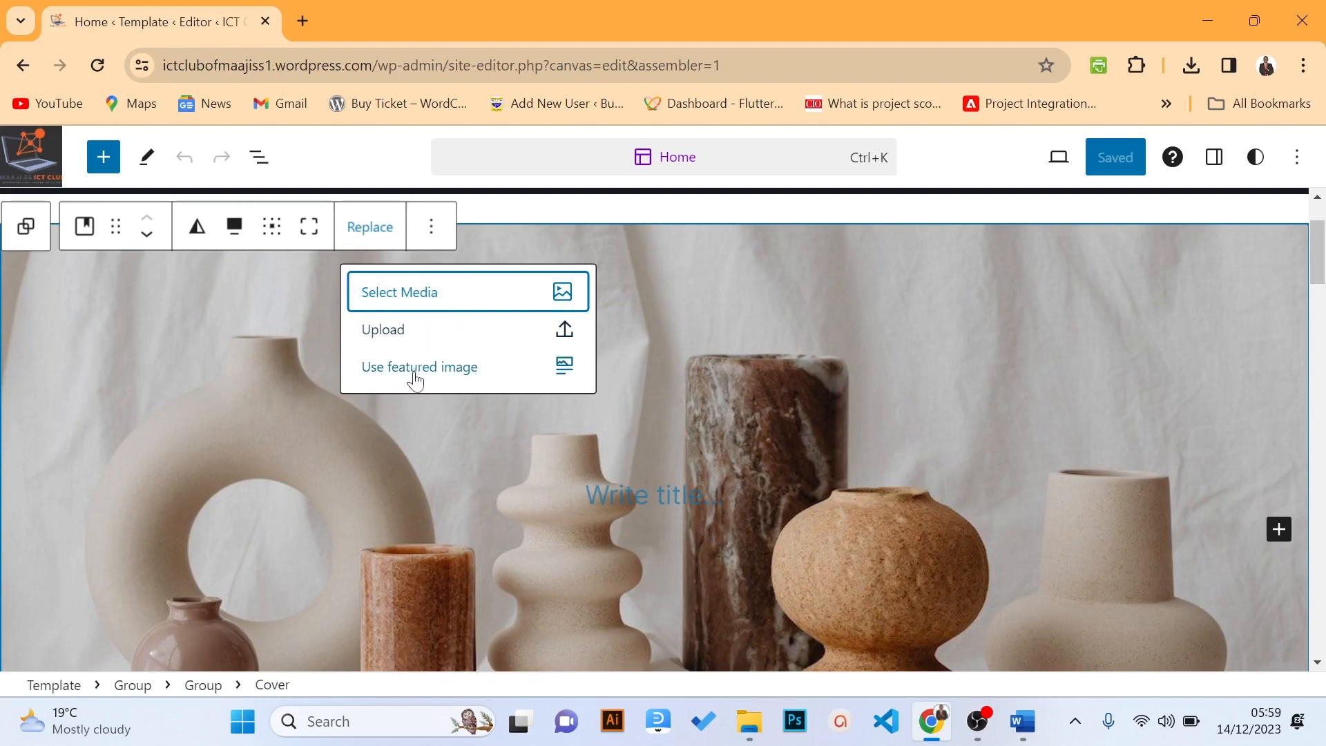
{"action": "left_click", "coordinate": [406, 332]}
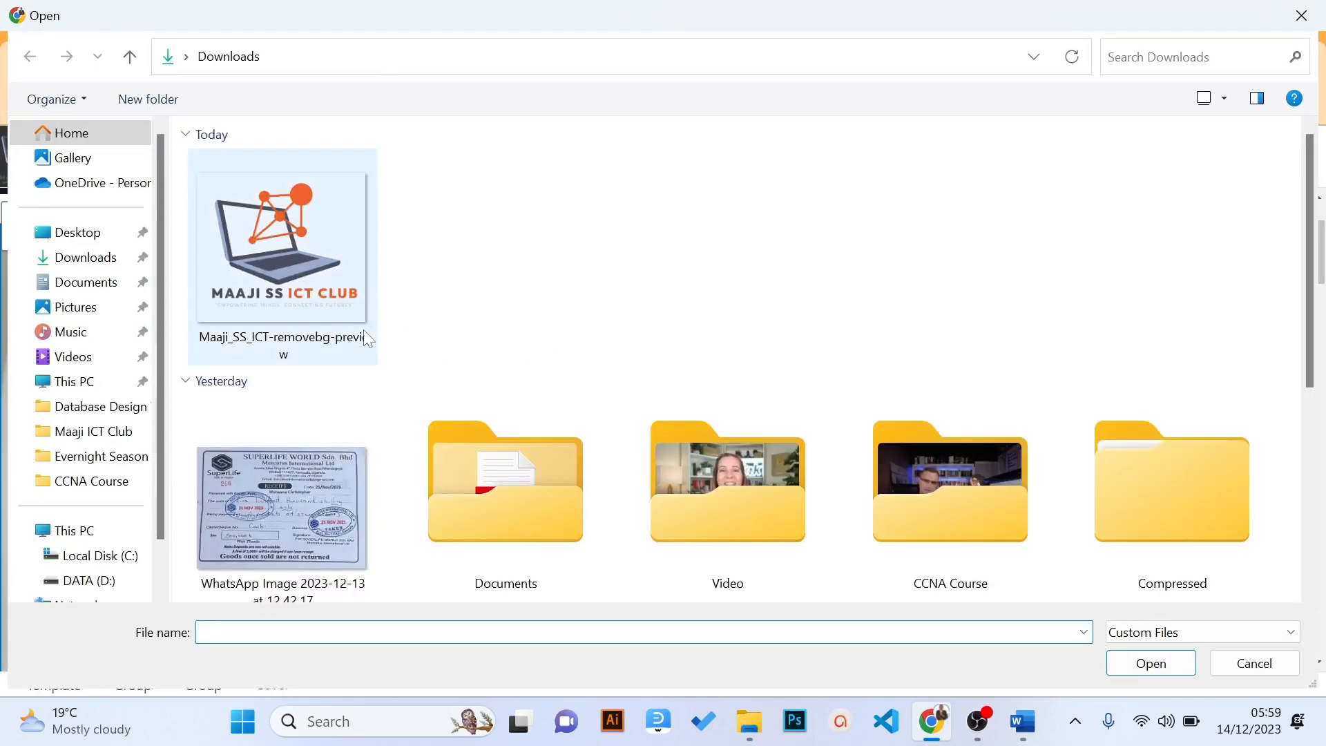
Upload the MSS_ICT Home photo from Desktop > Maaji ICT Club as the cover image
{"action": "left_click", "coordinate": [73, 239]}
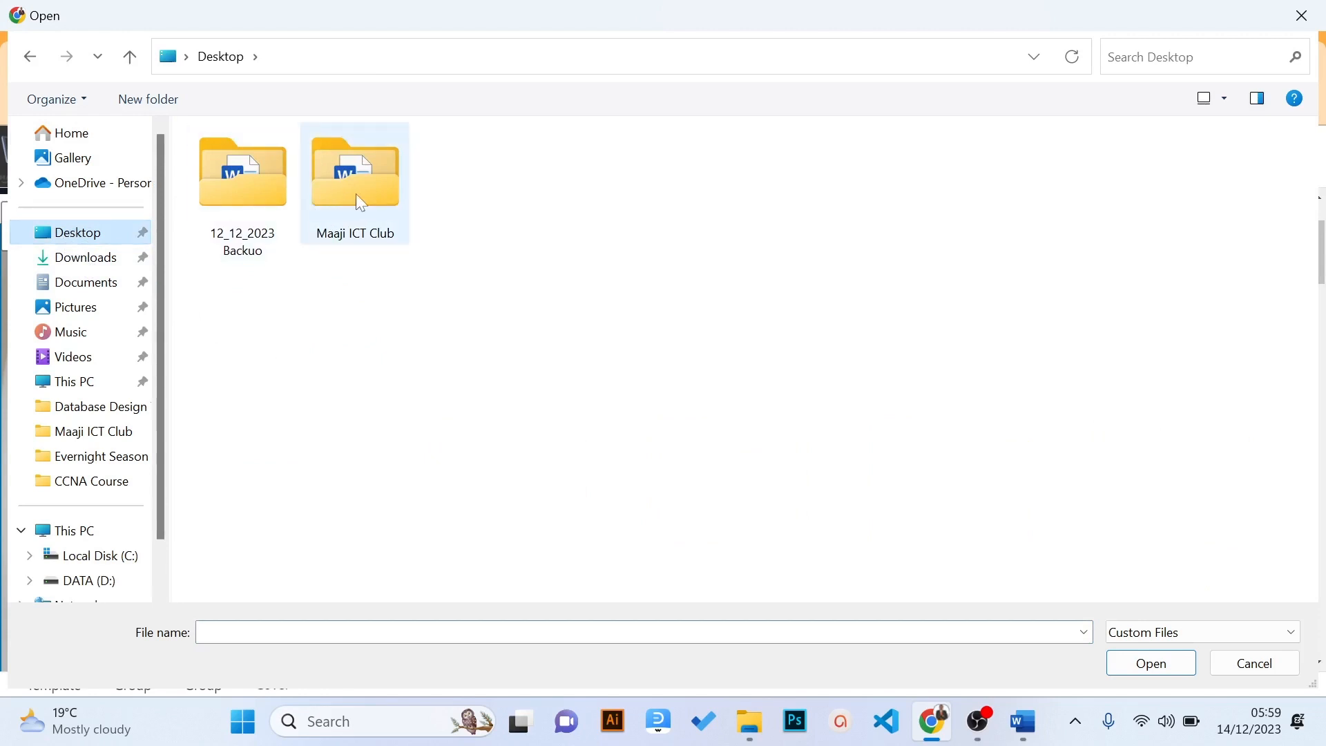
{"action": "double_click", "coordinate": [356, 195]}
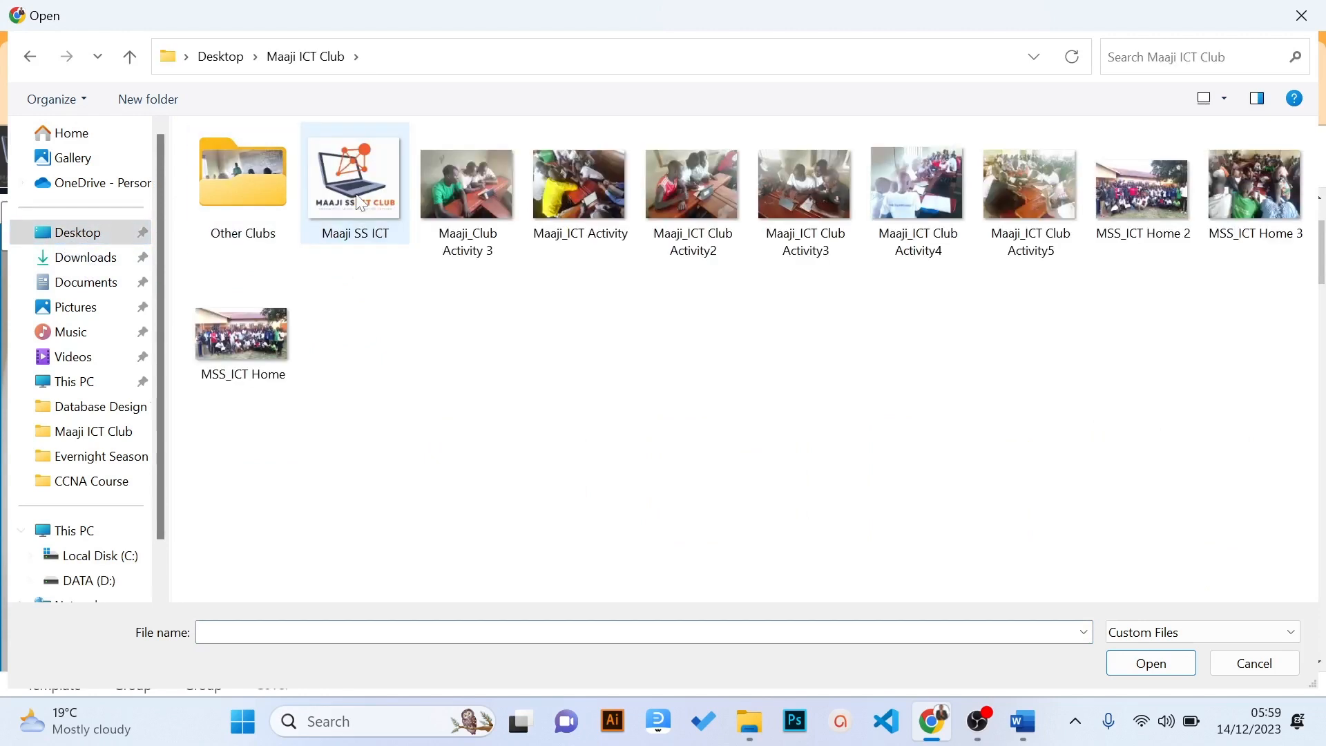
{"action": "left_click", "coordinate": [242, 334]}
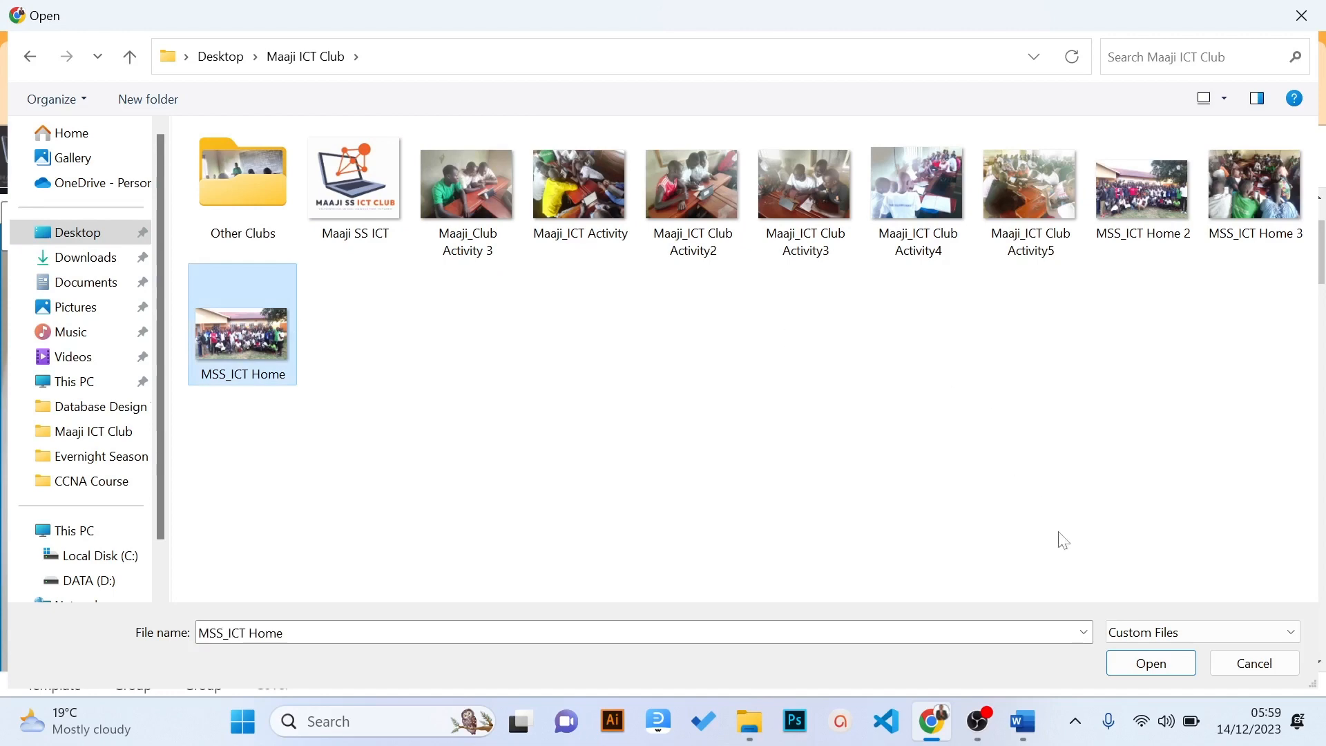
{"action": "left_click", "coordinate": [1153, 665]}
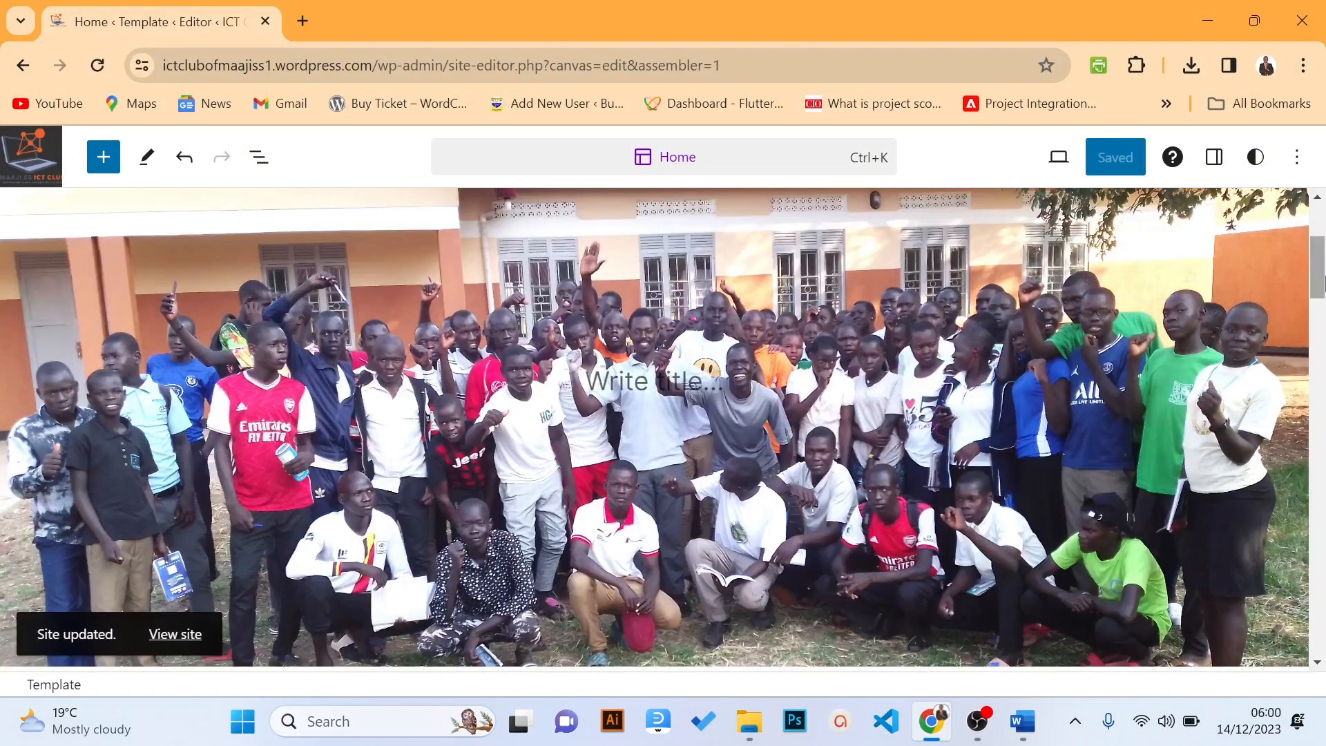
Select the 'Discover a world of possibilities' heading, leaving its level at H2 unchanged
{"action": "left_click_drag", "start_coordinate": [1320, 286], "coordinate": [1322, 339]}
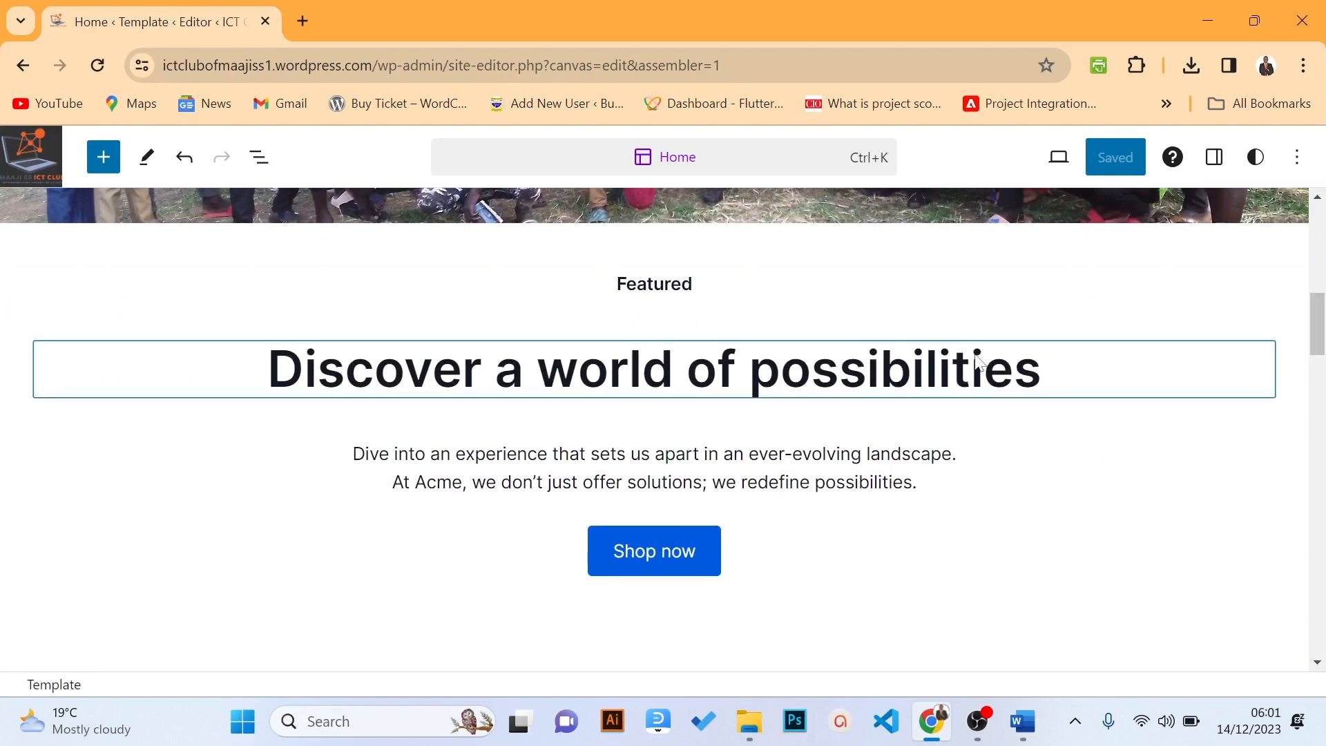
{"action": "left_click", "coordinate": [939, 366]}
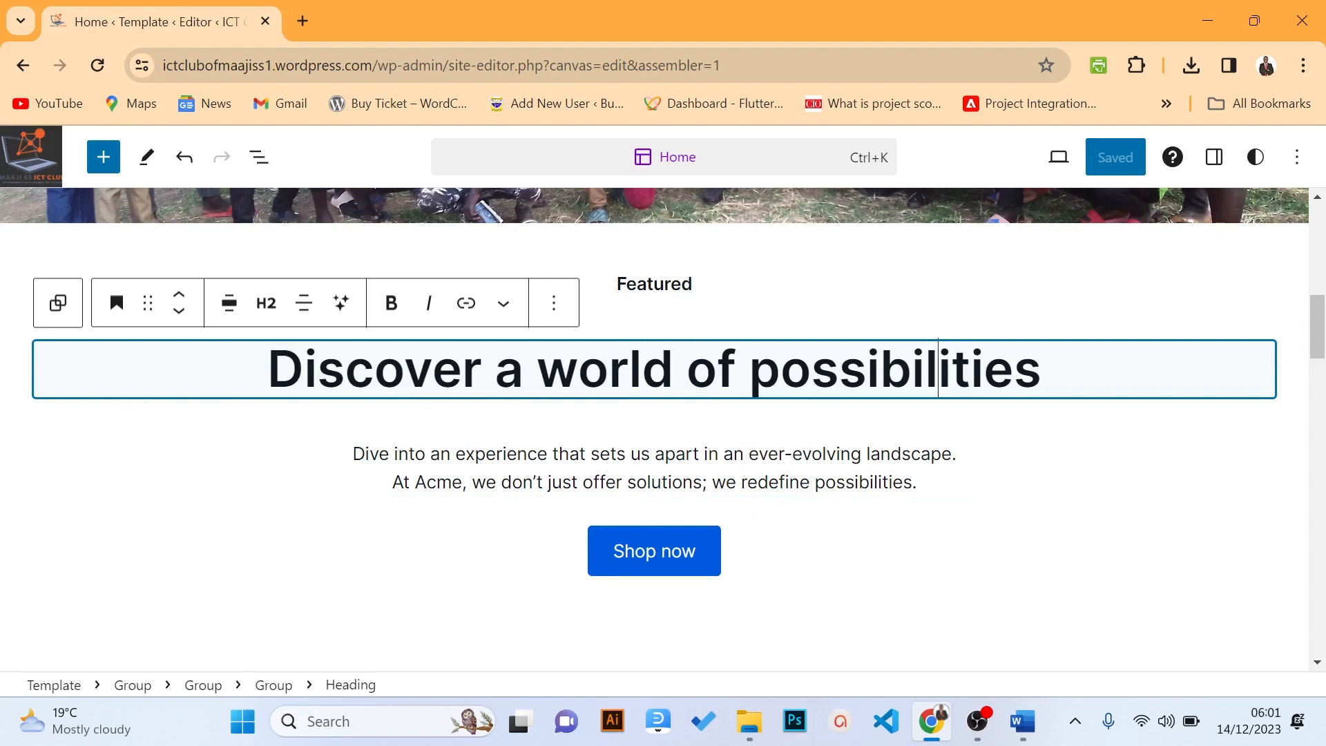
{"action": "left_click", "coordinate": [1014, 369]}
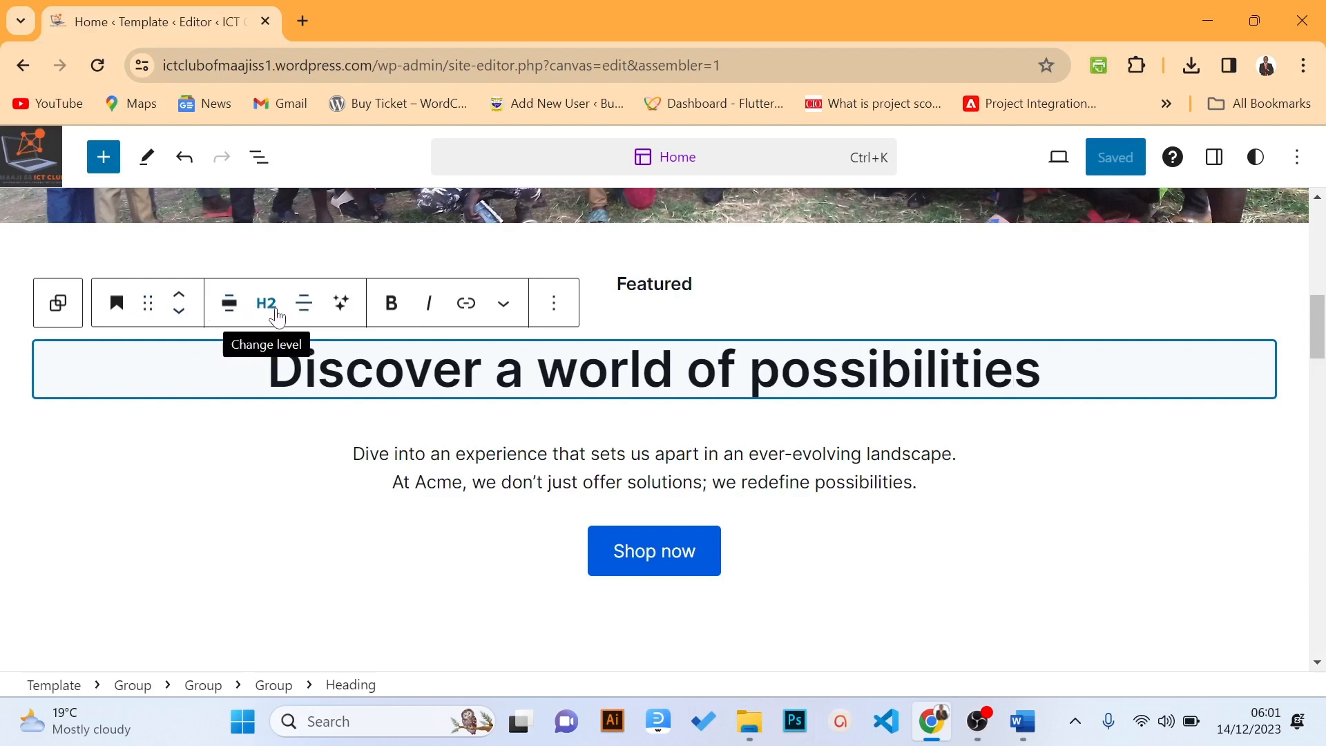
{"action": "left_click", "coordinate": [268, 306]}
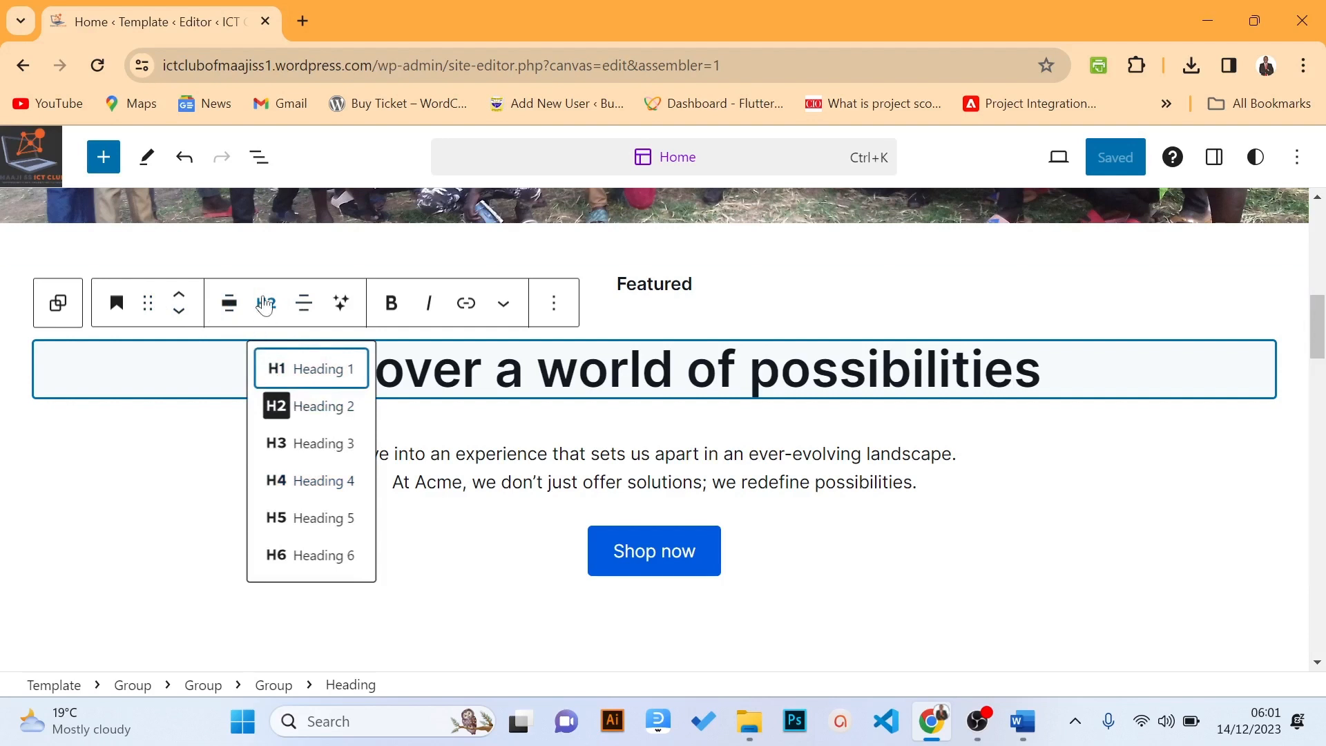
{"action": "left_click", "coordinate": [265, 305]}
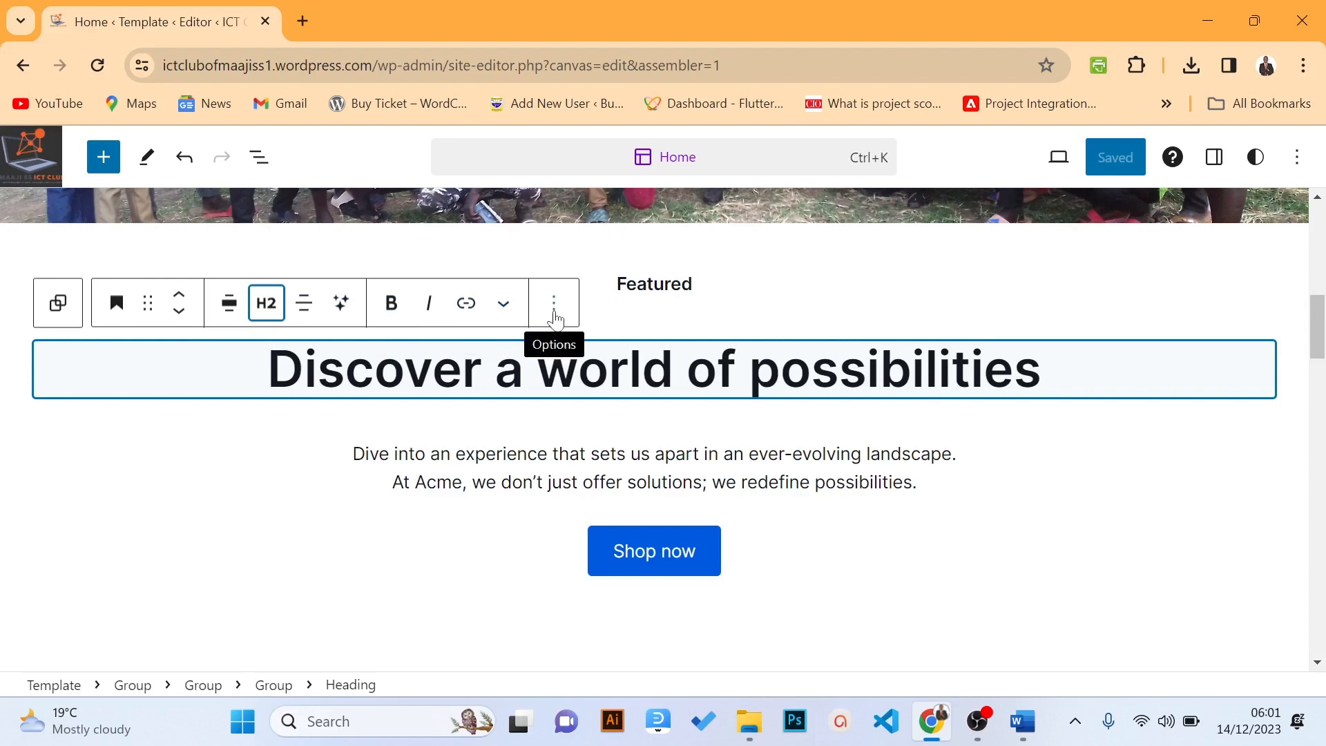
{"action": "left_click", "coordinate": [553, 304]}
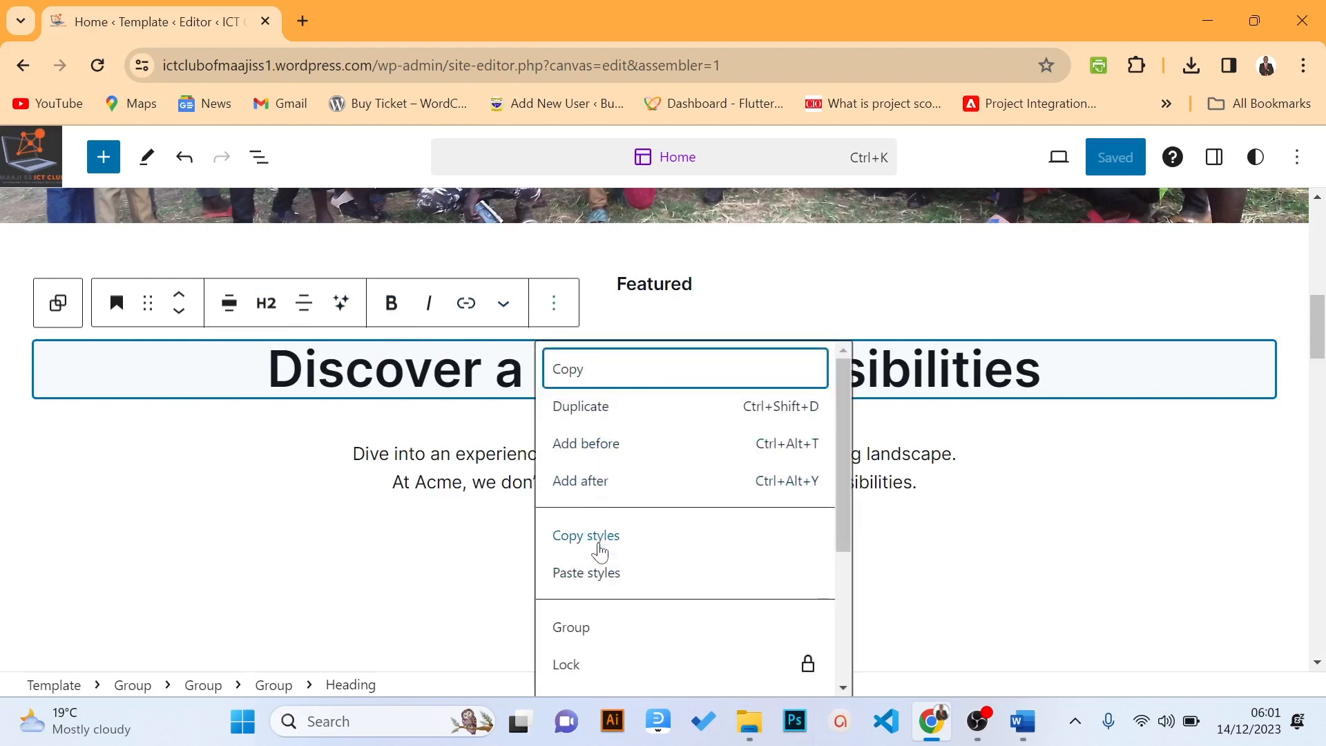
{"action": "left_click", "coordinate": [555, 316]}
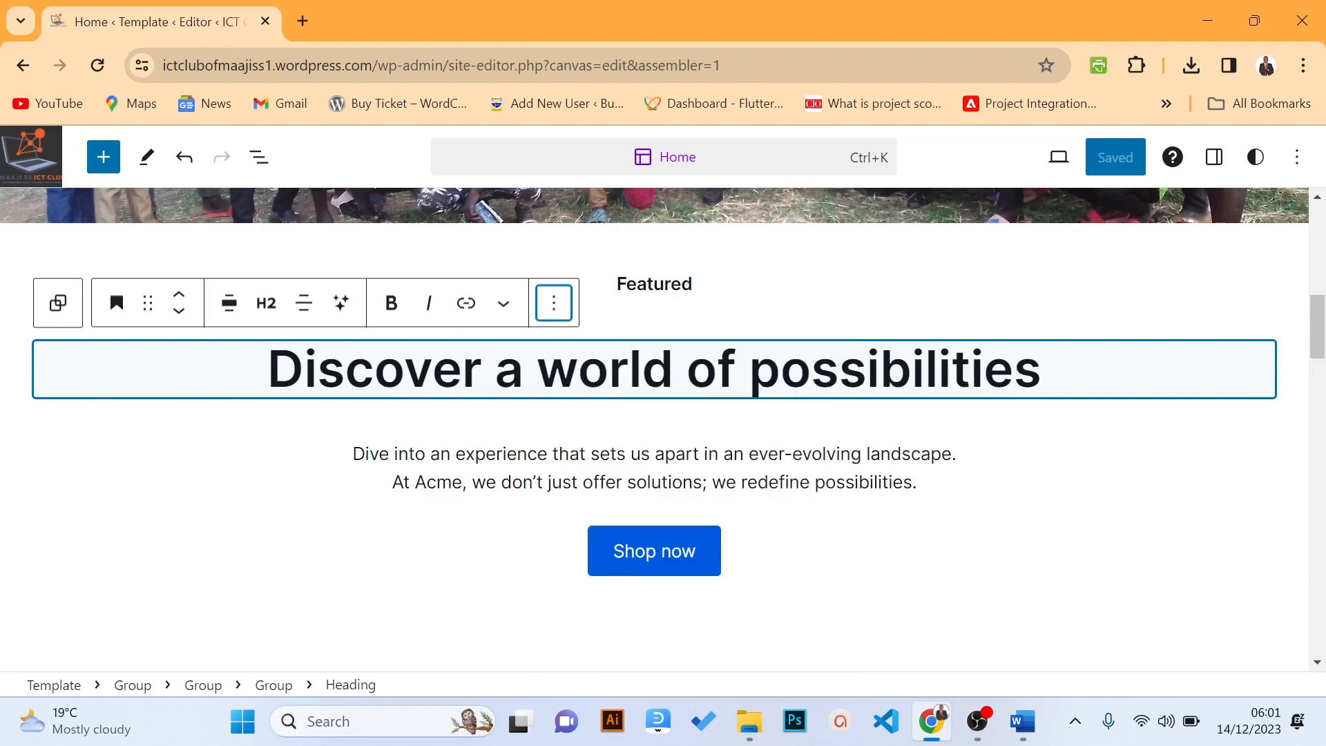
Paste 'Welcome to Maaji Secondary School ICT Club' over the heading text
{"action": "left_click", "coordinate": [608, 369]}
{"action": "key", "text": "shift+Right"}
{"action": "key", "text": "shift+Right"}
{"action": "key", "text": "shift+Right"}
{"action": "key", "text": "shift+Right"}
{"action": "key", "text": "shift+Right"}
{"action": "key", "text": "shift+Right"}
{"action": "key", "text": "shift+Right"}
{"action": "key", "text": "shift+Right"}
{"action": "key", "text": "shift+Right"}
{"action": "key", "text": "shift+Right"}
{"action": "key", "text": "shift+Right"}
{"action": "key", "text": "shift+Right"}
{"action": "key", "text": "shift+Right"}
{"action": "key", "text": "shift+Right"}
{"action": "key", "text": "shift+Right"}
{"action": "key", "text": "shift+Right"}
{"action": "key", "text": "shift+Right"}
{"action": "key", "text": "shift+Right"}
{"action": "key", "text": "shift+Right"}
{"action": "key", "text": "shift+Right"}
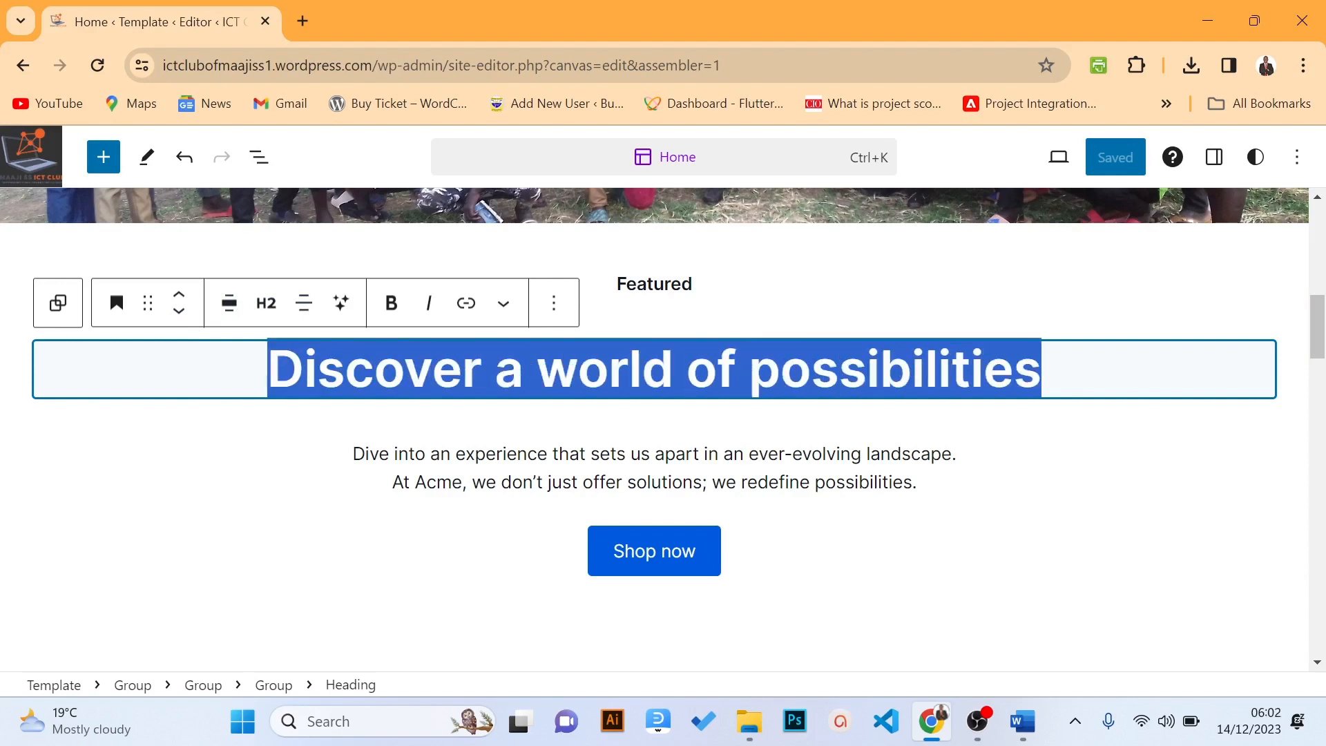
{"action": "type", "text": "Welcome to Maaji Secondary School ICT Club"}
{"action": "key", "text": "shift+Left"}
{"action": "key", "text": "shift+Left"}
{"action": "key", "text": "shift+Left"}
{"action": "key", "text": "shift+Left"}
{"action": "key", "text": "shift+Left"}
{"action": "key", "text": "shift+Left"}
{"action": "key", "text": "shift+Left"}
{"action": "key", "text": "shift+Left"}
{"action": "key", "text": "shift+Left"}
{"action": "key", "text": "shift+Left"}
{"action": "key", "text": "shift+Left"}
{"action": "key", "text": "shift+Left"}
{"action": "key", "text": "shift+Left"}
{"action": "key", "text": "shift+Left"}
{"action": "key", "text": "shift+Left"}
{"action": "key", "text": "shift+Left"}
{"action": "key", "text": "shift+Left"}
{"action": "key", "text": "shift+Left"}
{"action": "key", "text": "shift+Left"}
{"action": "key", "text": "shift+Left"}
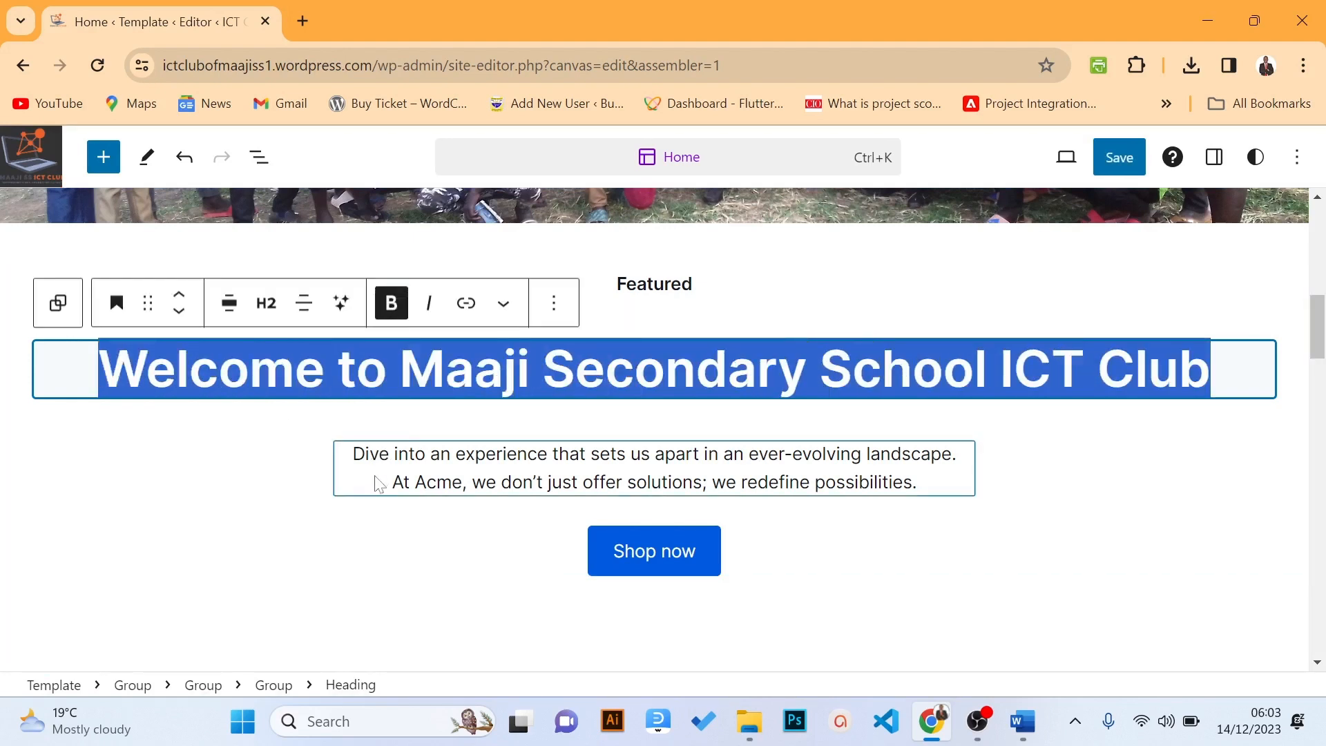
Paste the club mission text ('At Maaji SS ICT Club, we are dedicated…') over the sample paragraph
{"action": "left_click", "coordinate": [390, 456]}
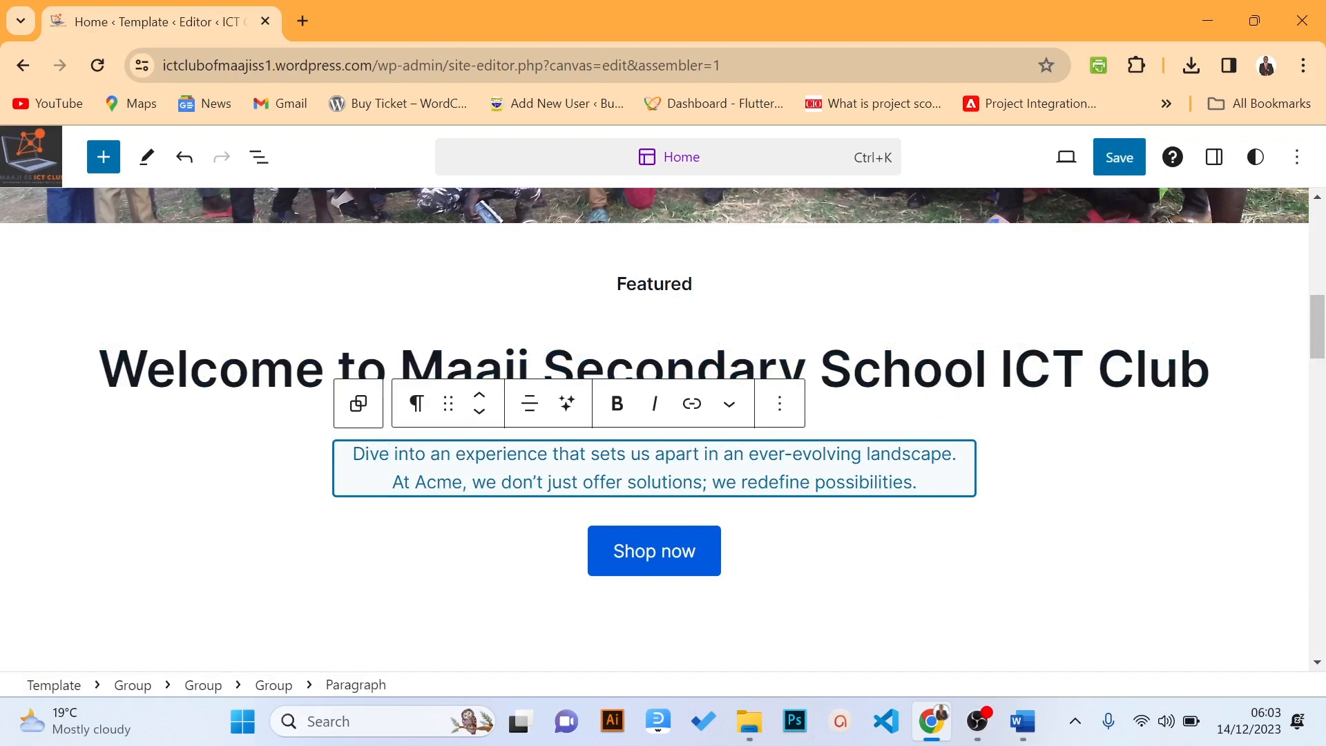
{"action": "left_click_drag", "start_coordinate": [353, 454], "coordinate": [917, 482]}
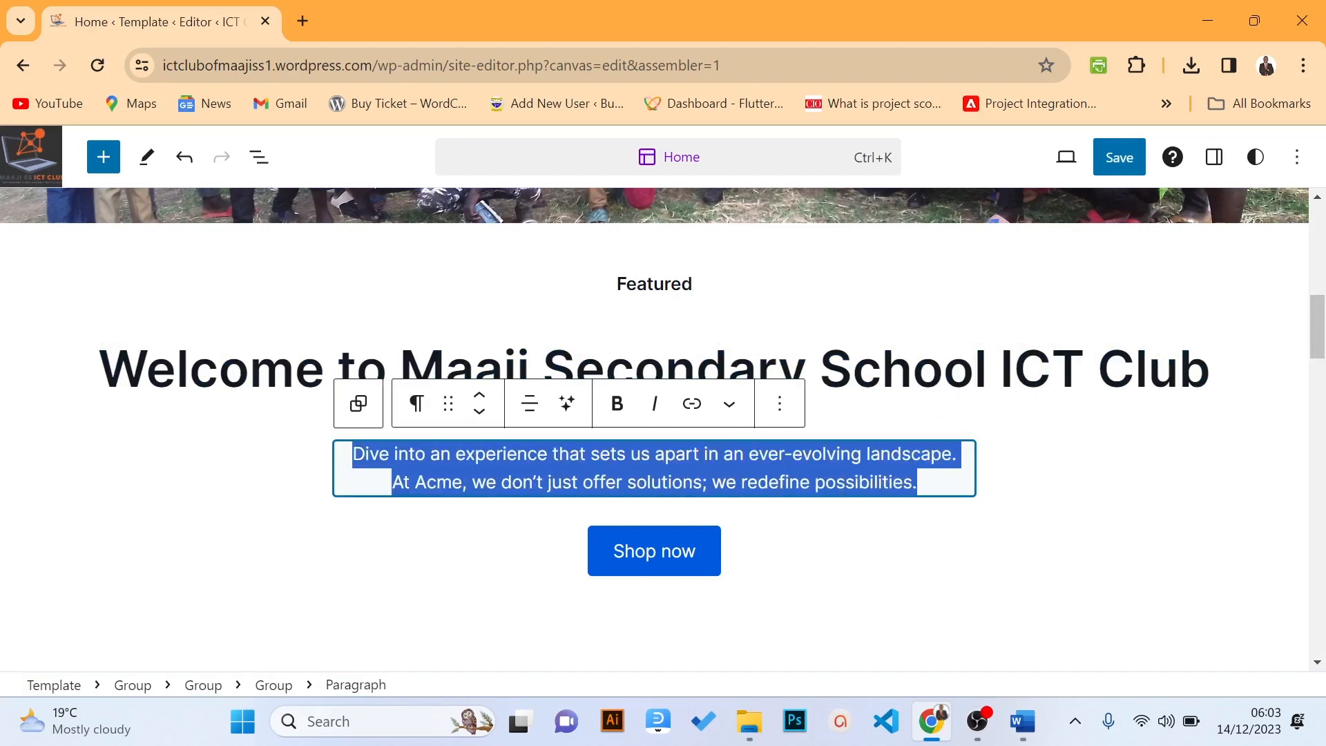
{"action": "type", "text": "At Maaji SS ICT Club, we are dedicated to fostering a passion for technology and innovation among our students. Our mission is to create a dynamic learning environment that empowers young minds to excel in the ever-evolving world of information and communication technology."}
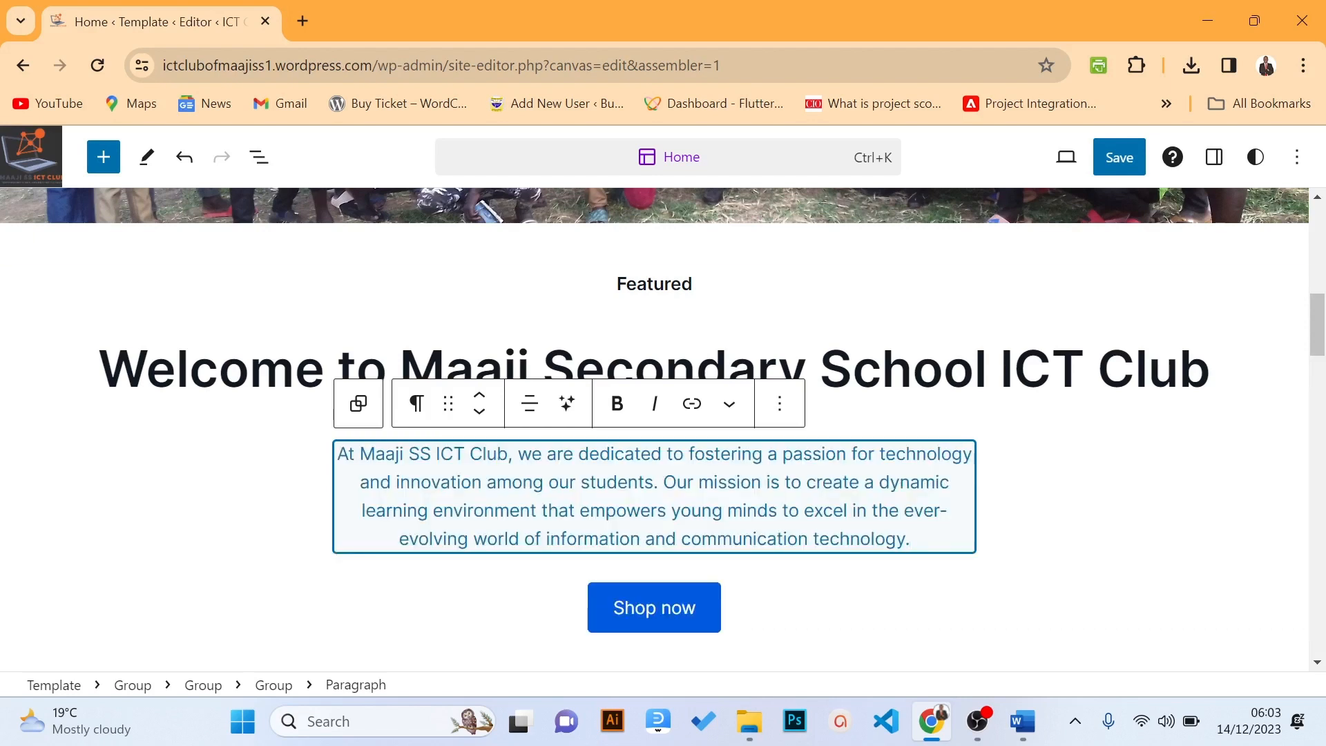
Convert the pasted mission text to a Heading, then back to a Paragraph block
{"action": "left_click", "coordinate": [418, 414]}
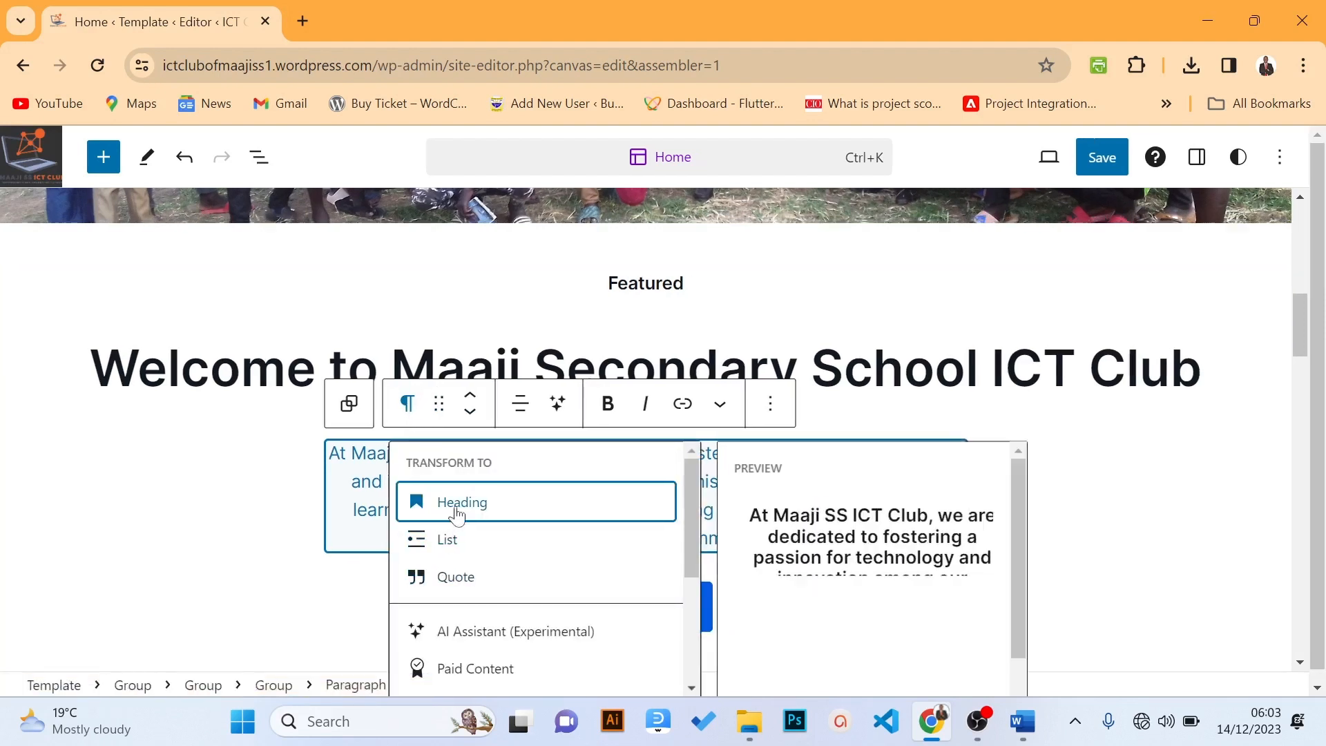
{"action": "left_click", "coordinate": [456, 511]}
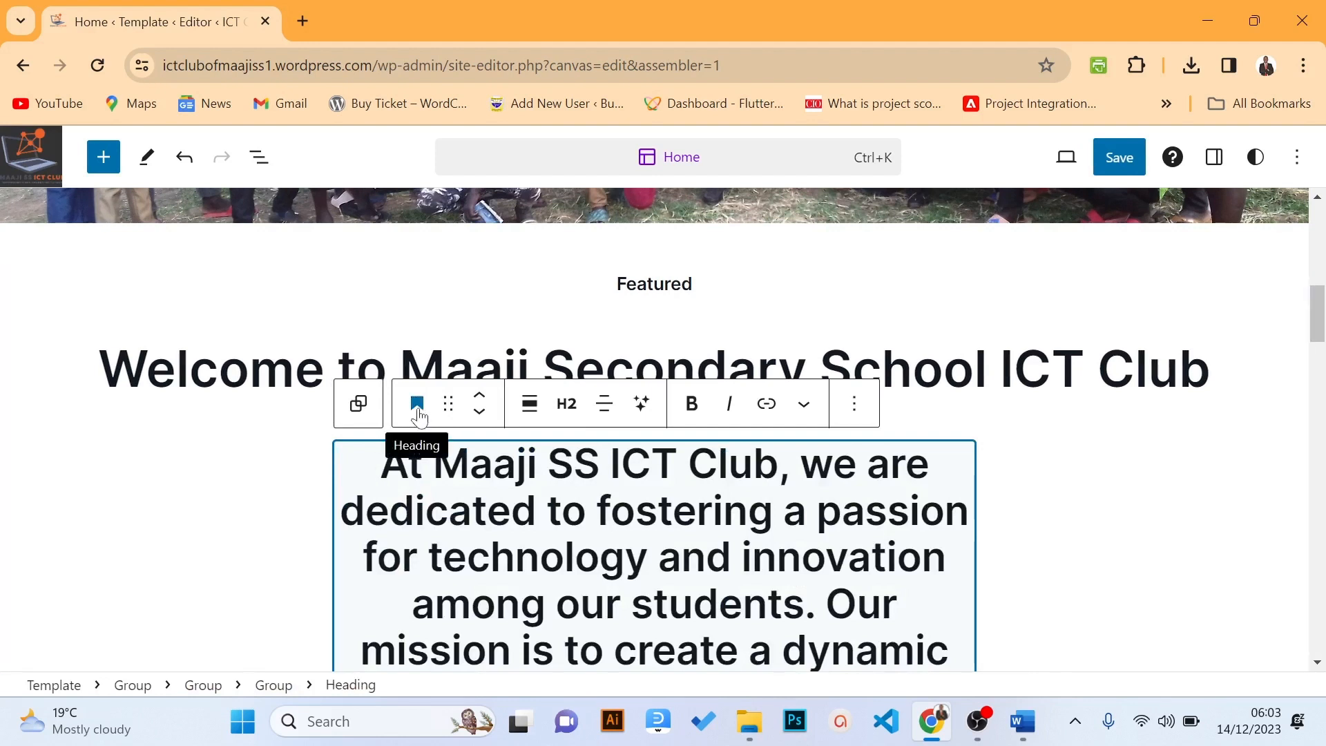
{"action": "left_click", "coordinate": [417, 413]}
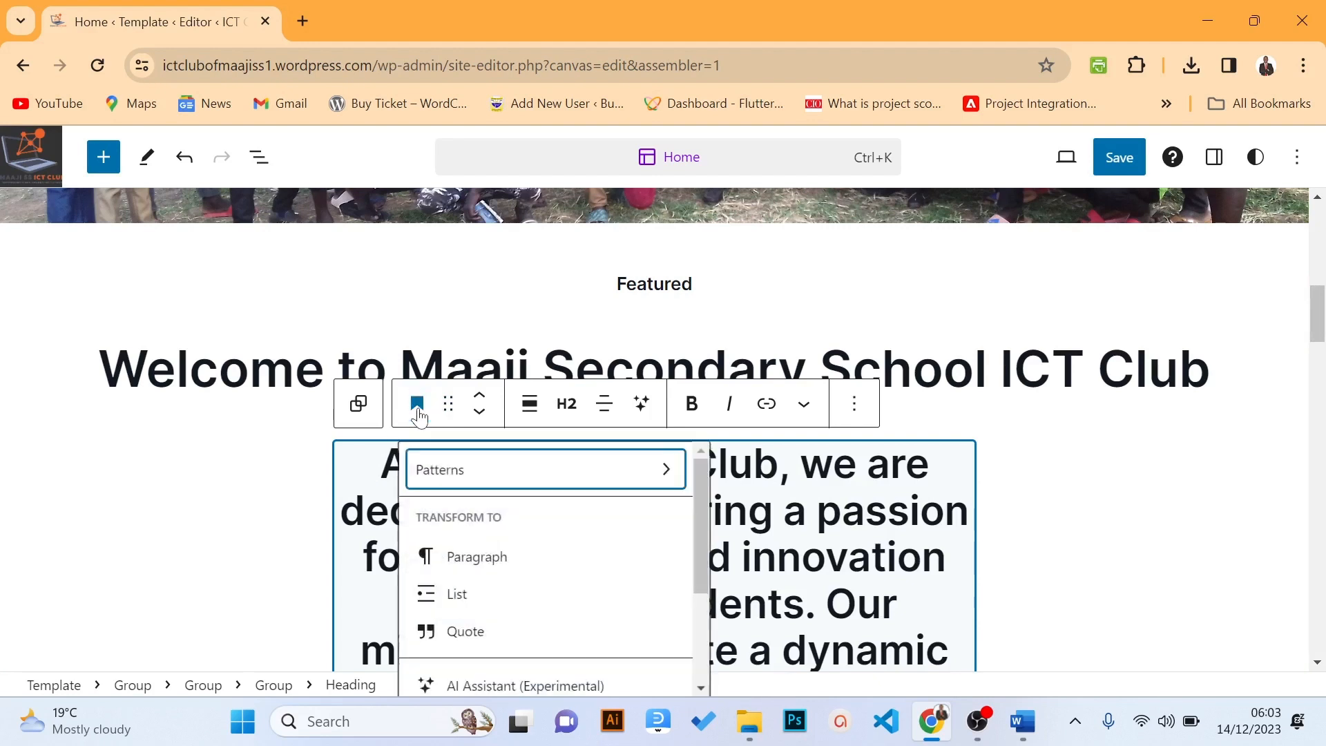
{"action": "left_click", "coordinate": [474, 557]}
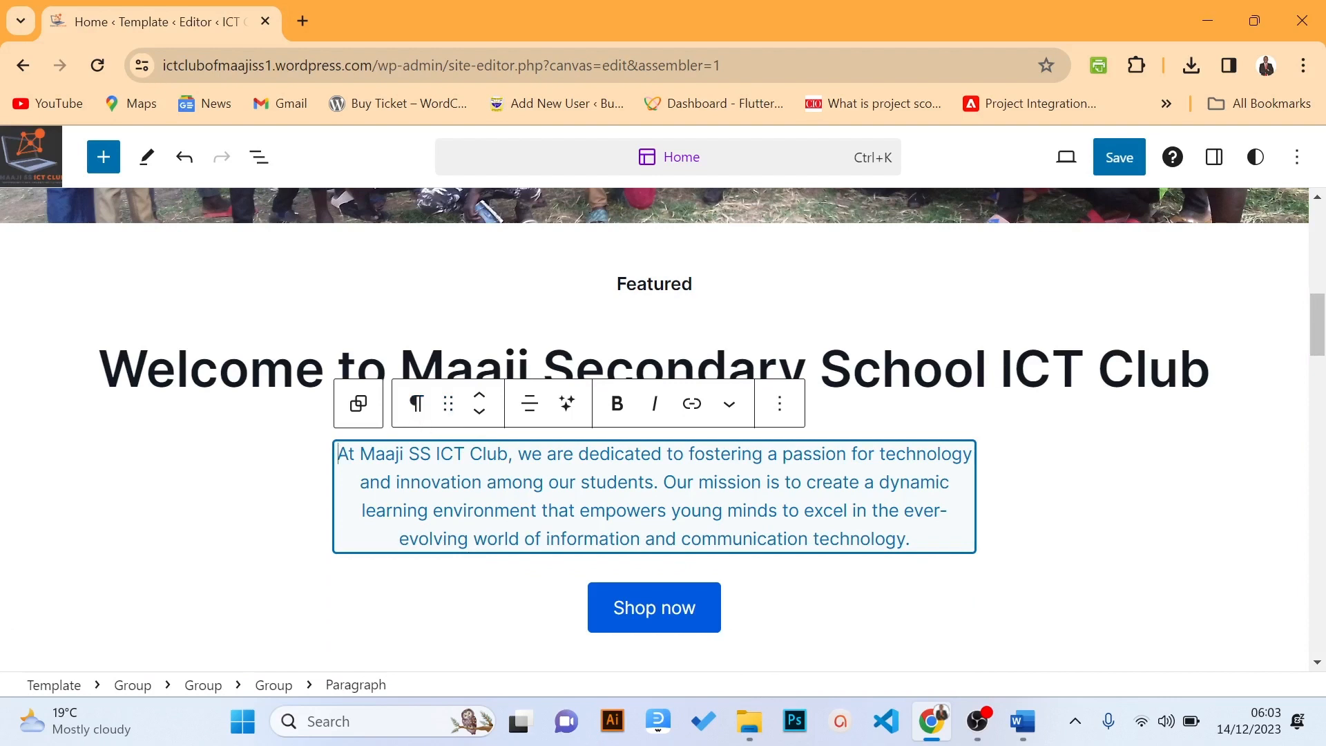
{"action": "mouse_move", "coordinate": [1319, 339]}
{"action": "left_mouse_down"}
{"action": "mouse_move", "coordinate": [1318, 350]}
{"action": "mouse_move", "coordinate": [1317, 330]}
{"action": "mouse_move", "coordinate": [1318, 349]}
{"action": "mouse_move", "coordinate": [1302, 338]}
{"action": "mouse_move", "coordinate": [1319, 285]}
{"action": "mouse_move", "coordinate": [1319, 339]}
{"action": "left_mouse_up"}
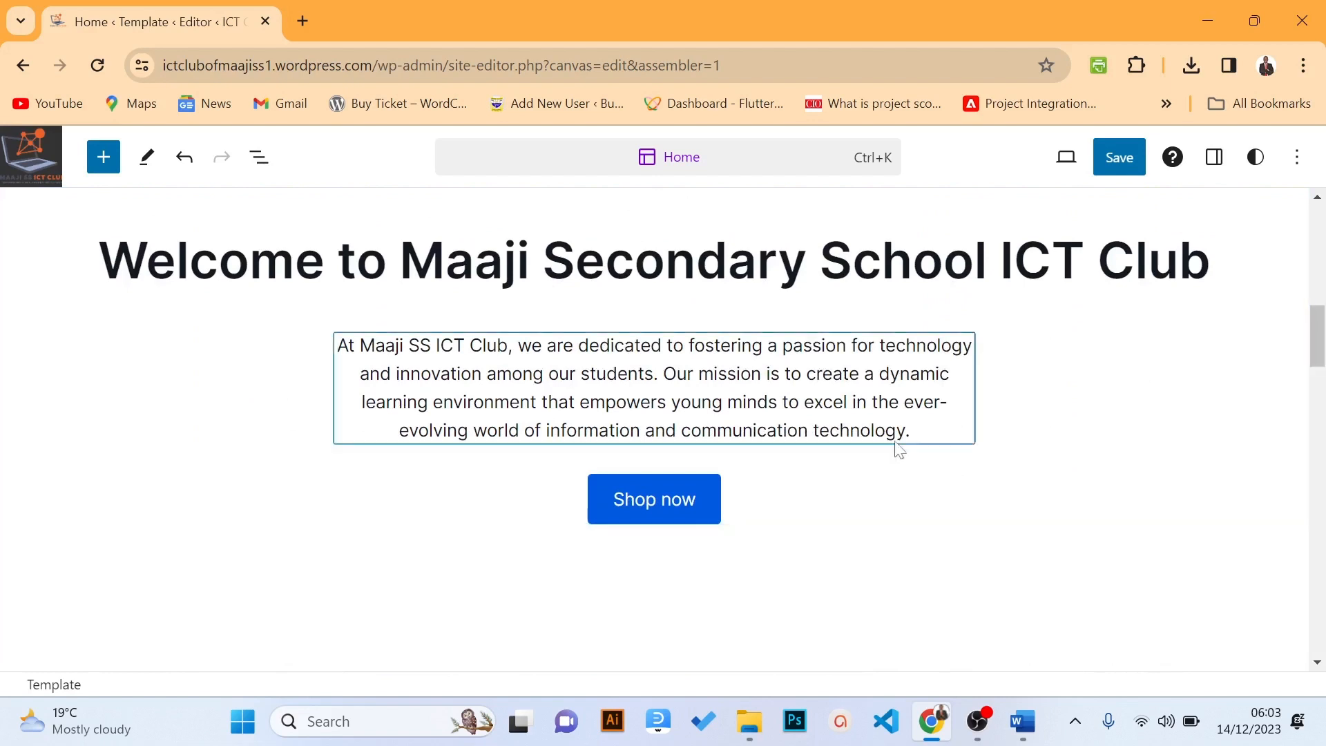
Change the Shop now button label to 'Learn More', correcting the typo
{"action": "left_click", "coordinate": [695, 499]}
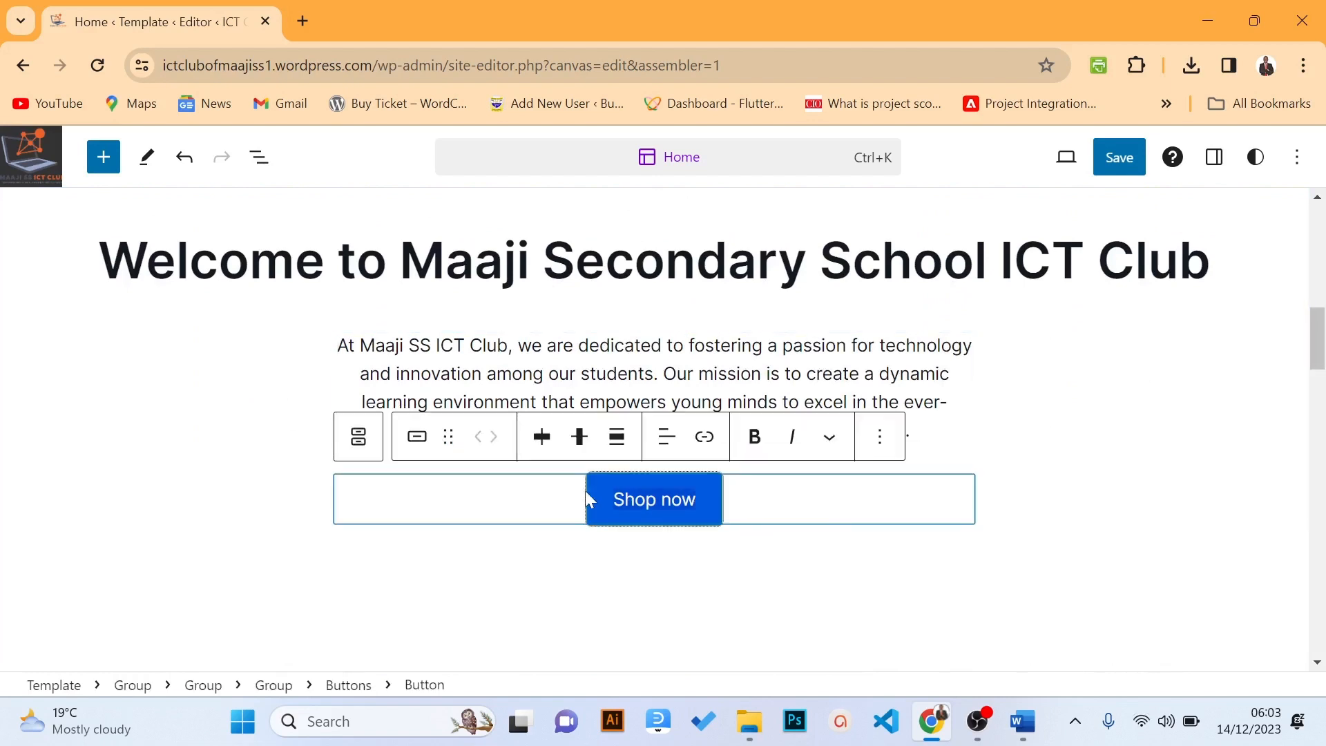
{"action": "type", "text": "Lea"}
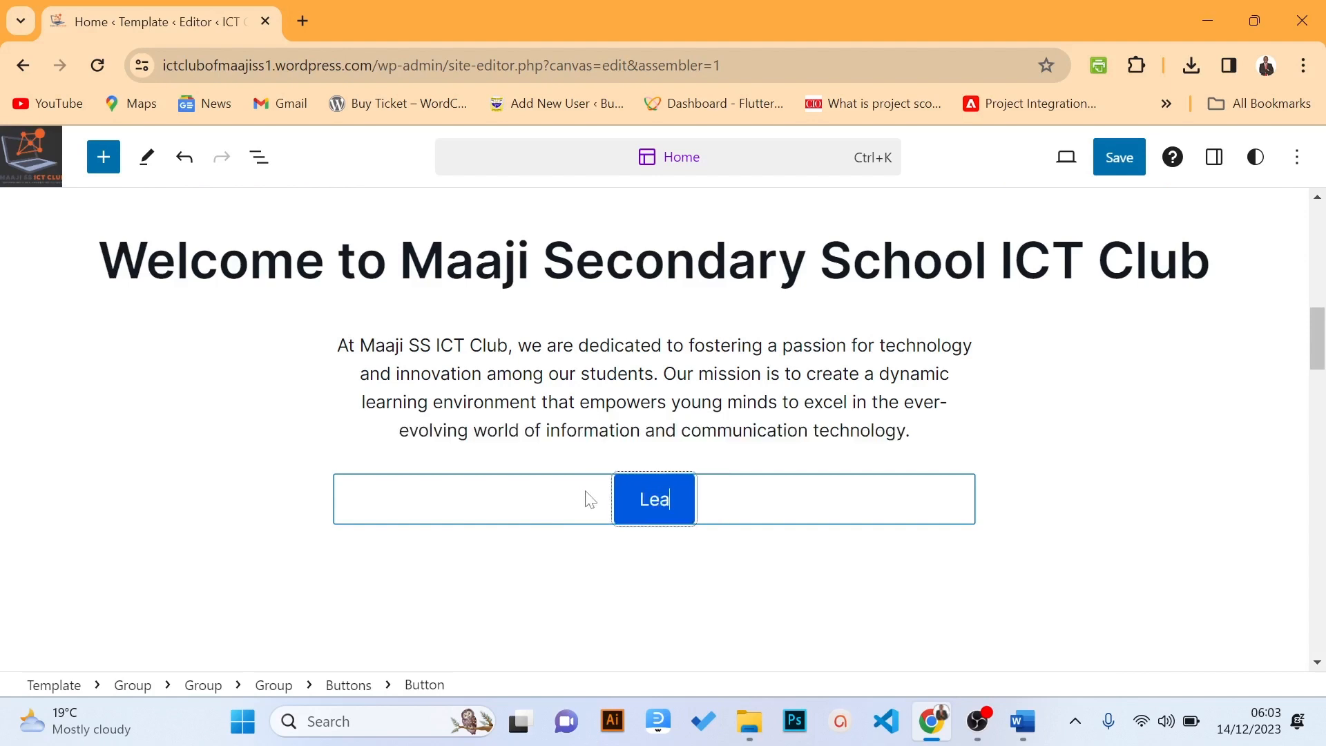
{"action": "type", "text": "rn MOr"}
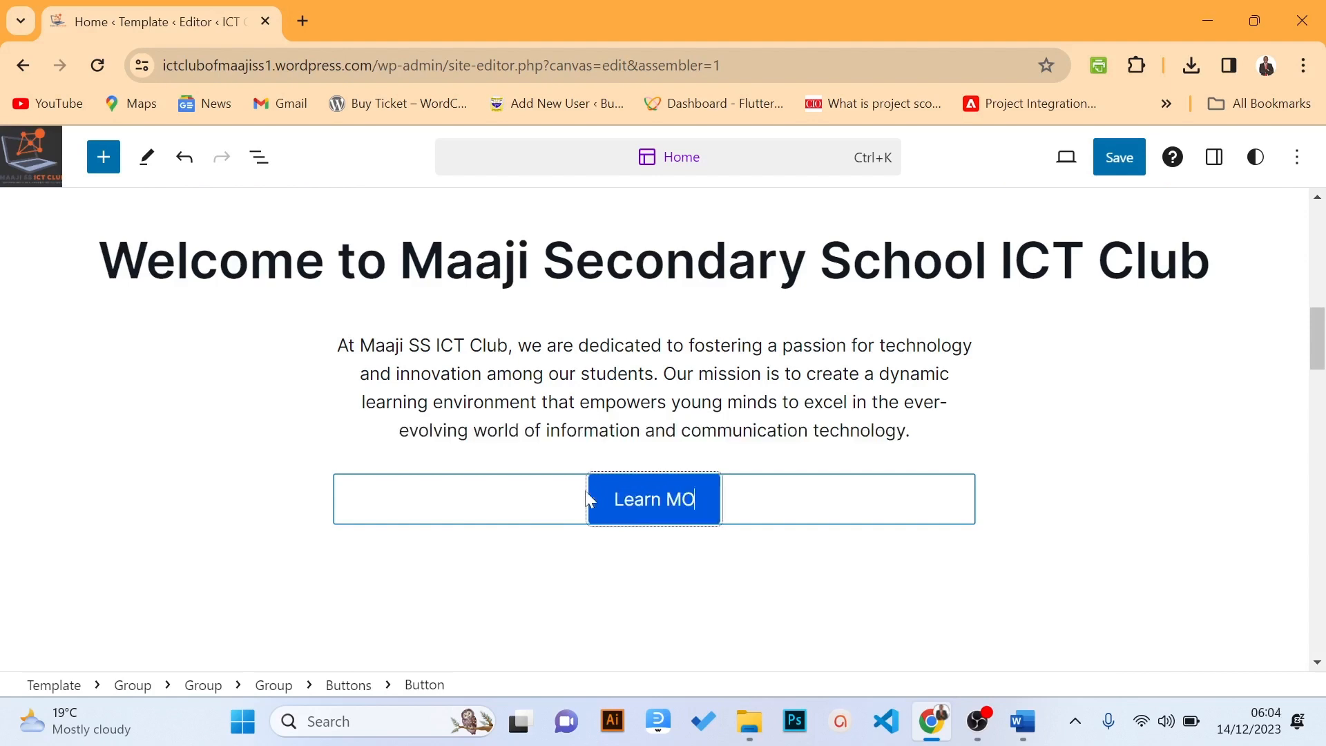
{"action": "key", "text": "BackSpace"}
{"action": "key", "text": "BackSpace"}
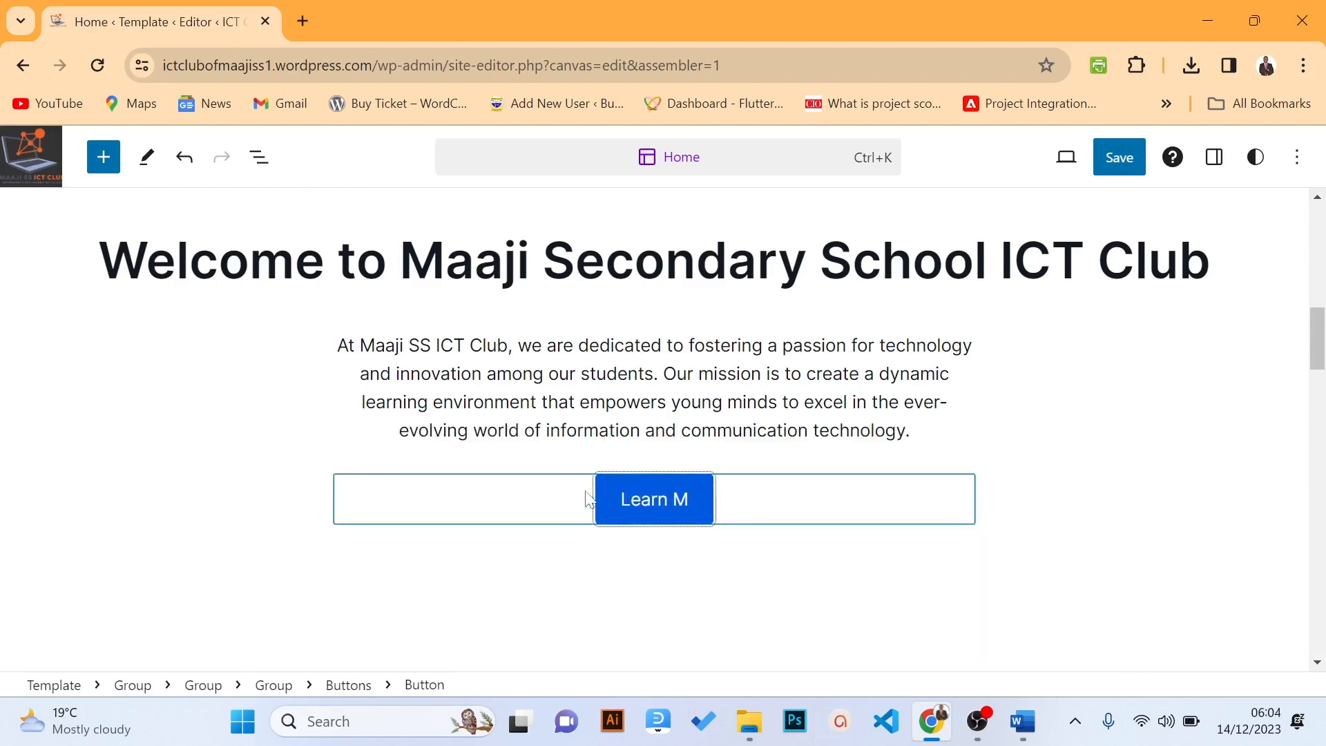
{"action": "type", "text": "ore"}
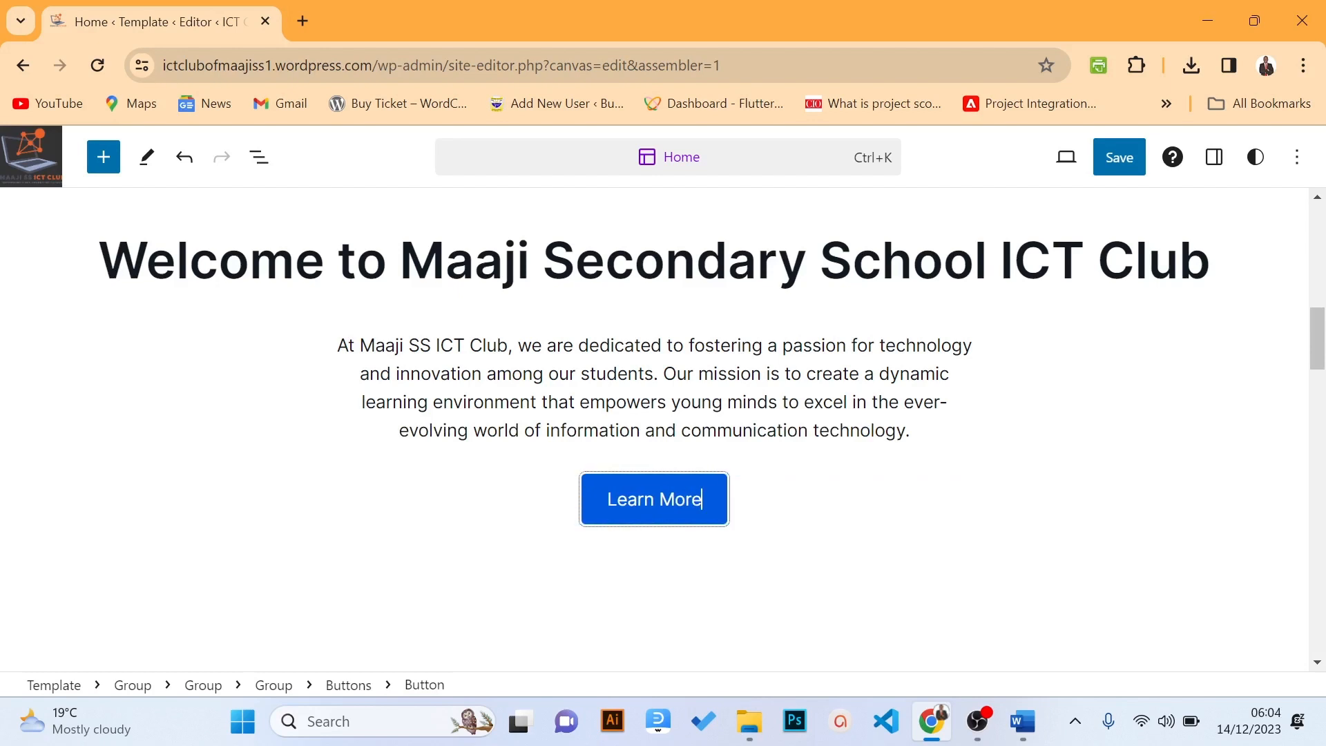
{"action": "left_click", "coordinate": [786, 375]}
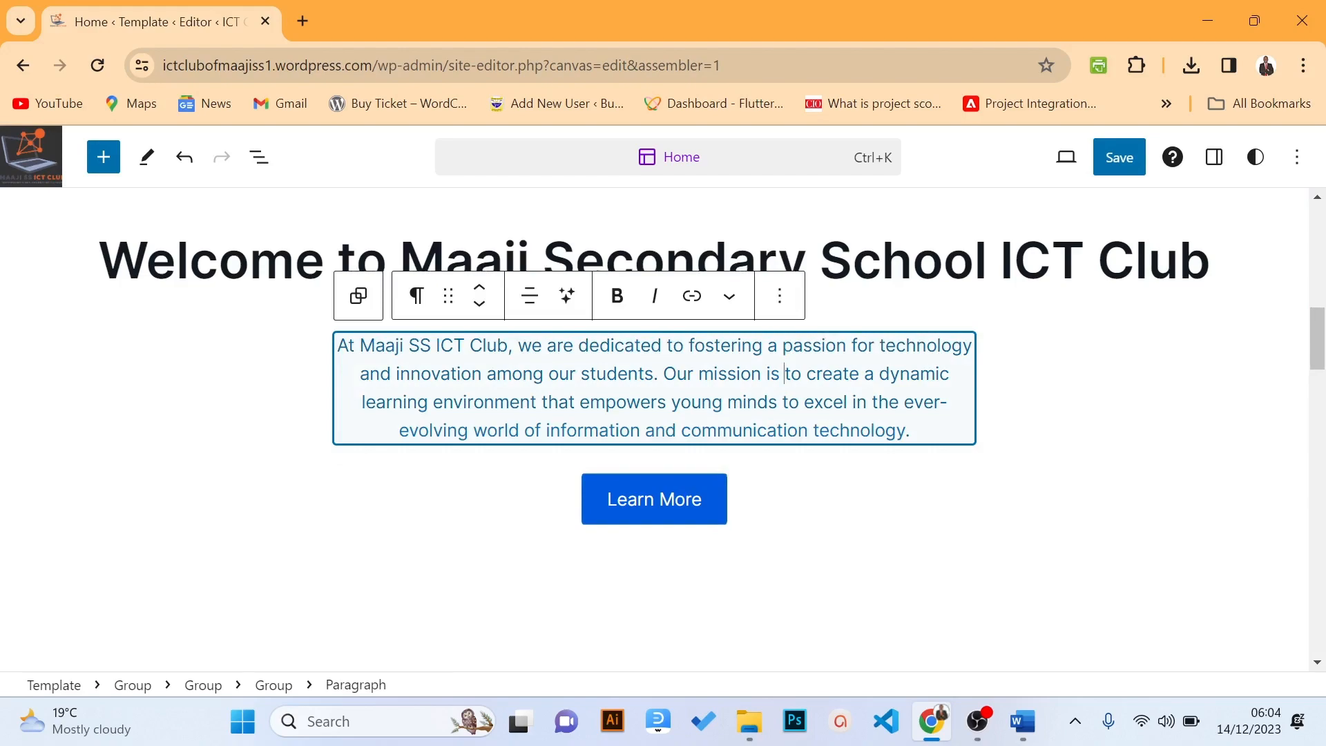
{"action": "scroll", "coordinate": [1318, 335], "scroll_direction": "up", "scroll_amount": 6}
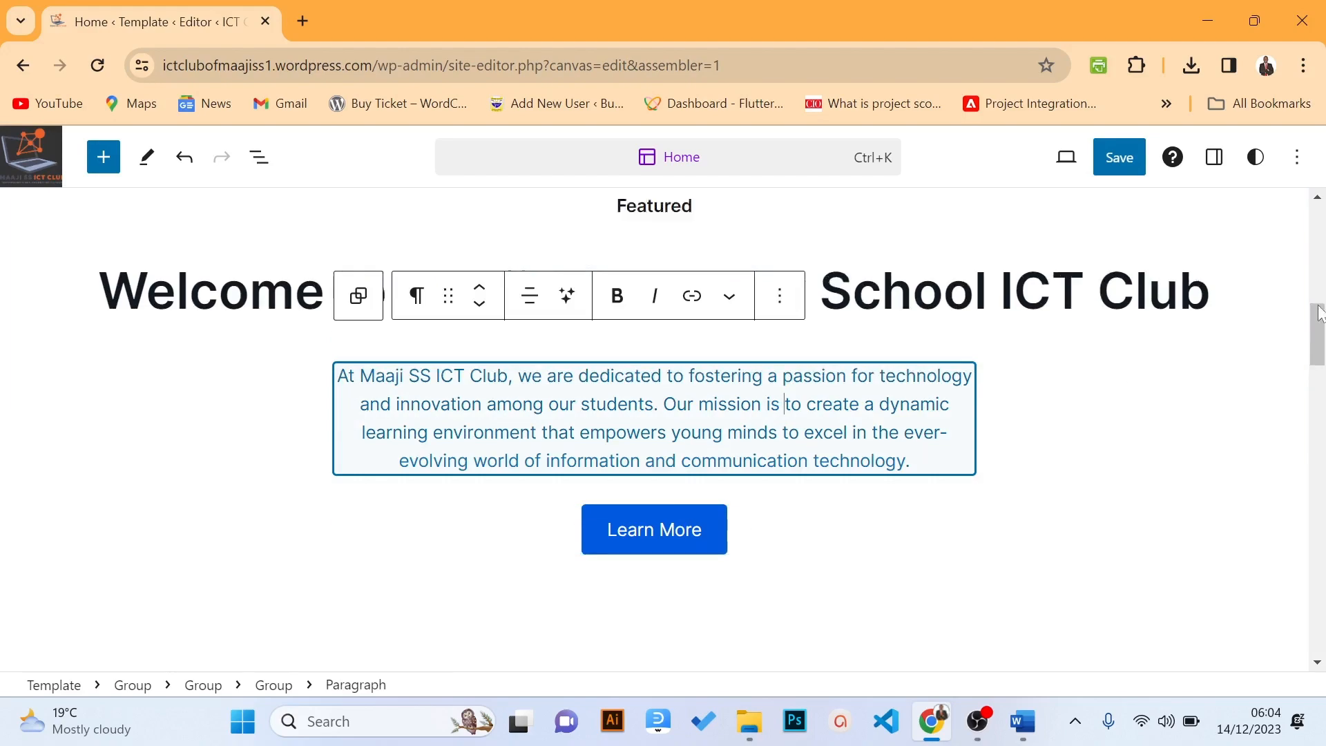
{"action": "scroll", "coordinate": [1319, 335], "scroll_direction": "up", "scroll_amount": 5}
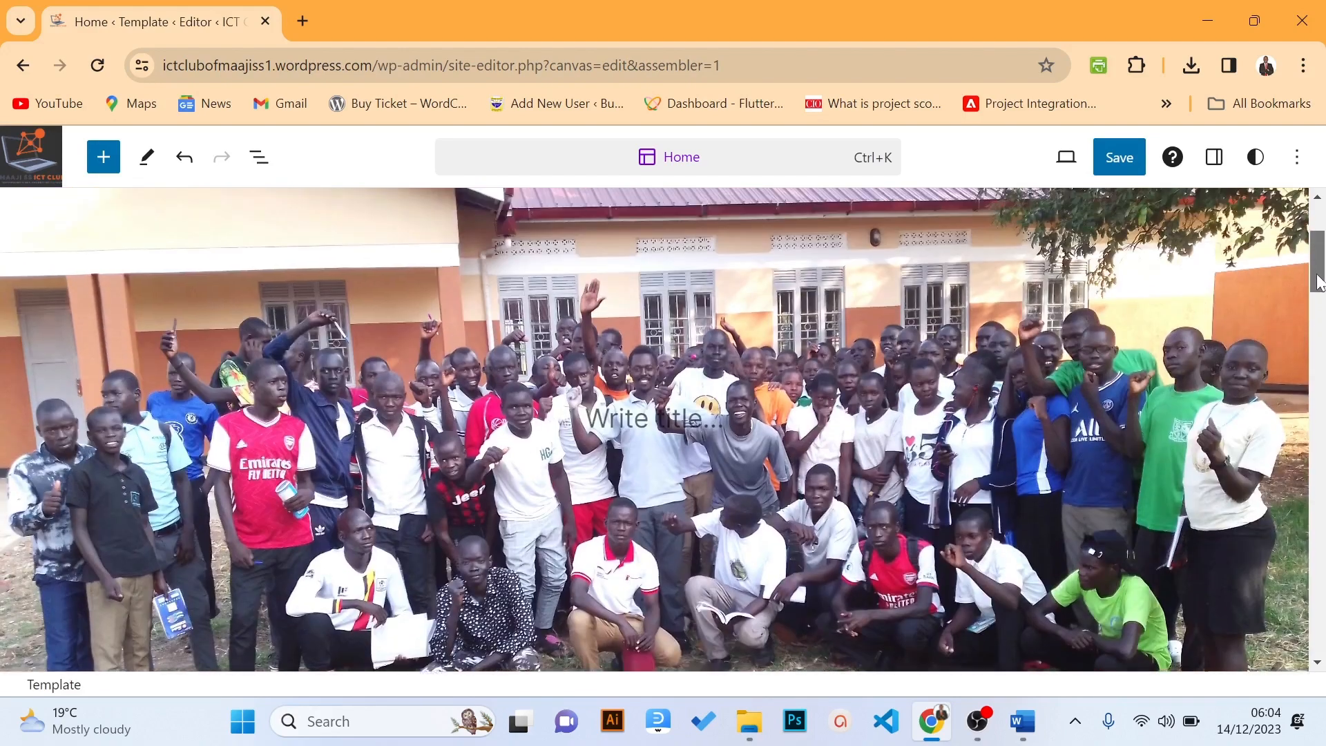
{"action": "left_click_drag", "start_coordinate": [1315, 265], "coordinate": [1321, 418]}
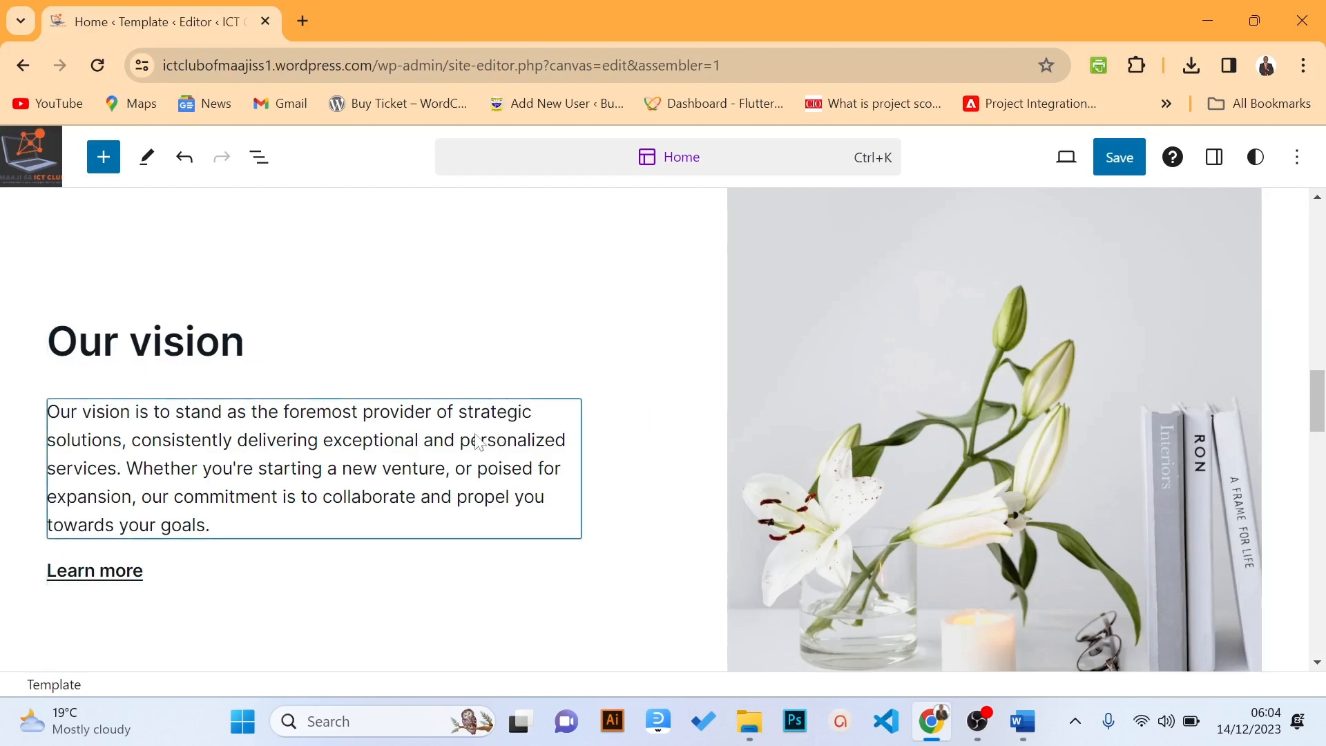
Select the whole Our vision paragraph text
{"action": "left_click", "coordinate": [384, 440]}
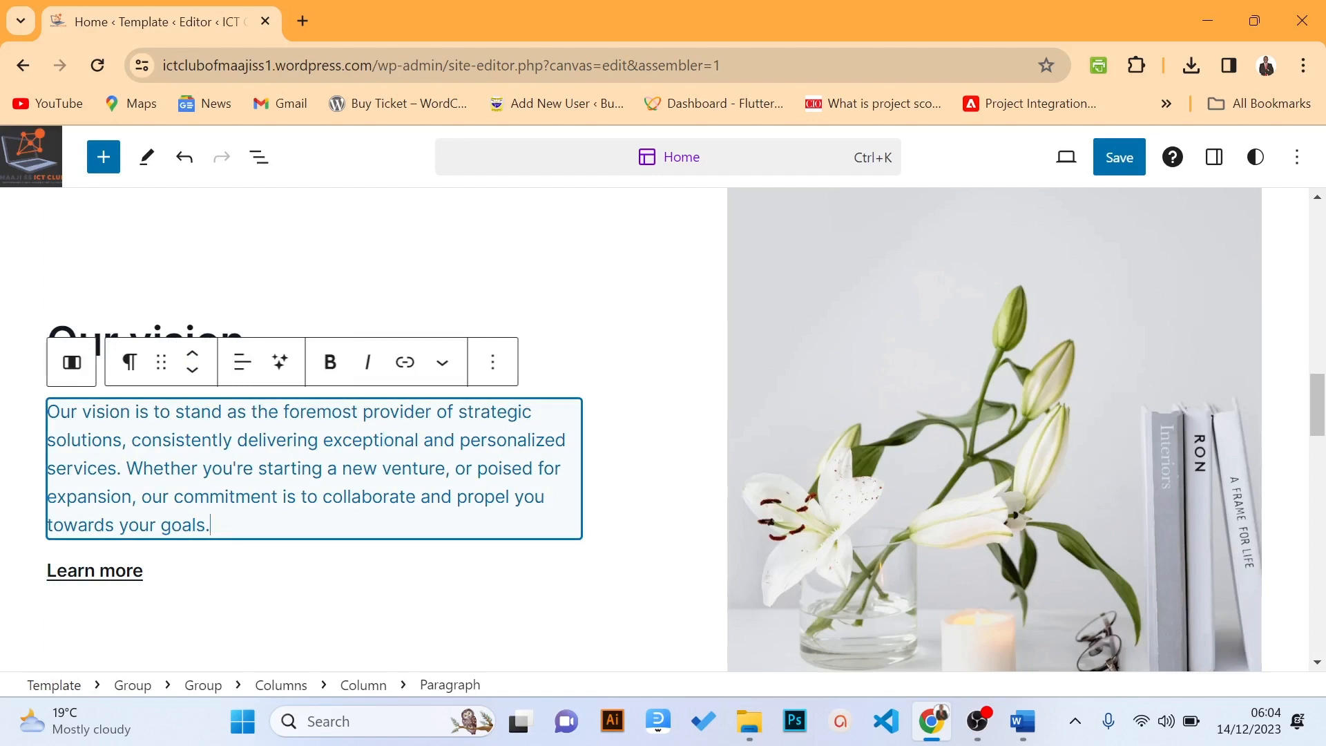
{"action": "left_click_drag", "start_coordinate": [210, 525], "coordinate": [41, 425]}
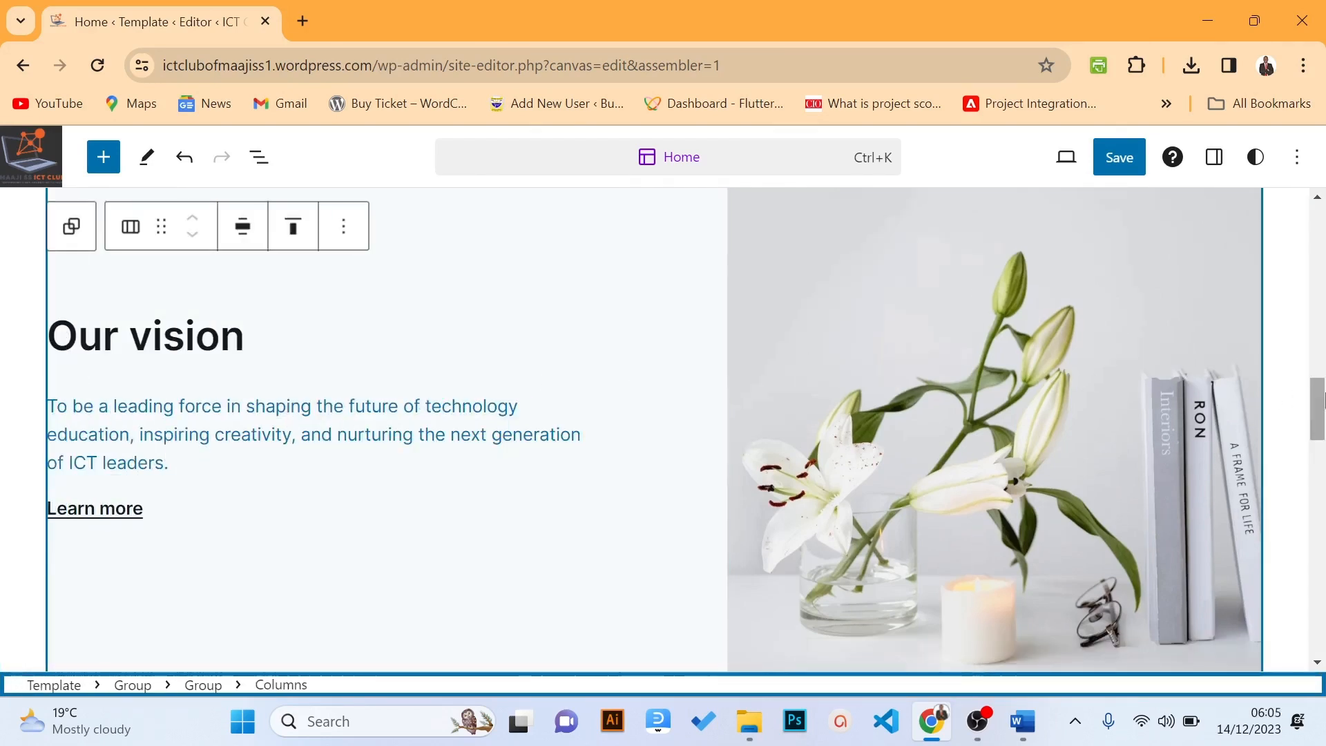
{"action": "mouse_move", "coordinate": [1314, 404]}
{"action": "left_mouse_down"}
{"action": "mouse_move", "coordinate": [1311, 413]}
{"action": "mouse_move", "coordinate": [1313, 401]}
{"action": "left_mouse_up"}
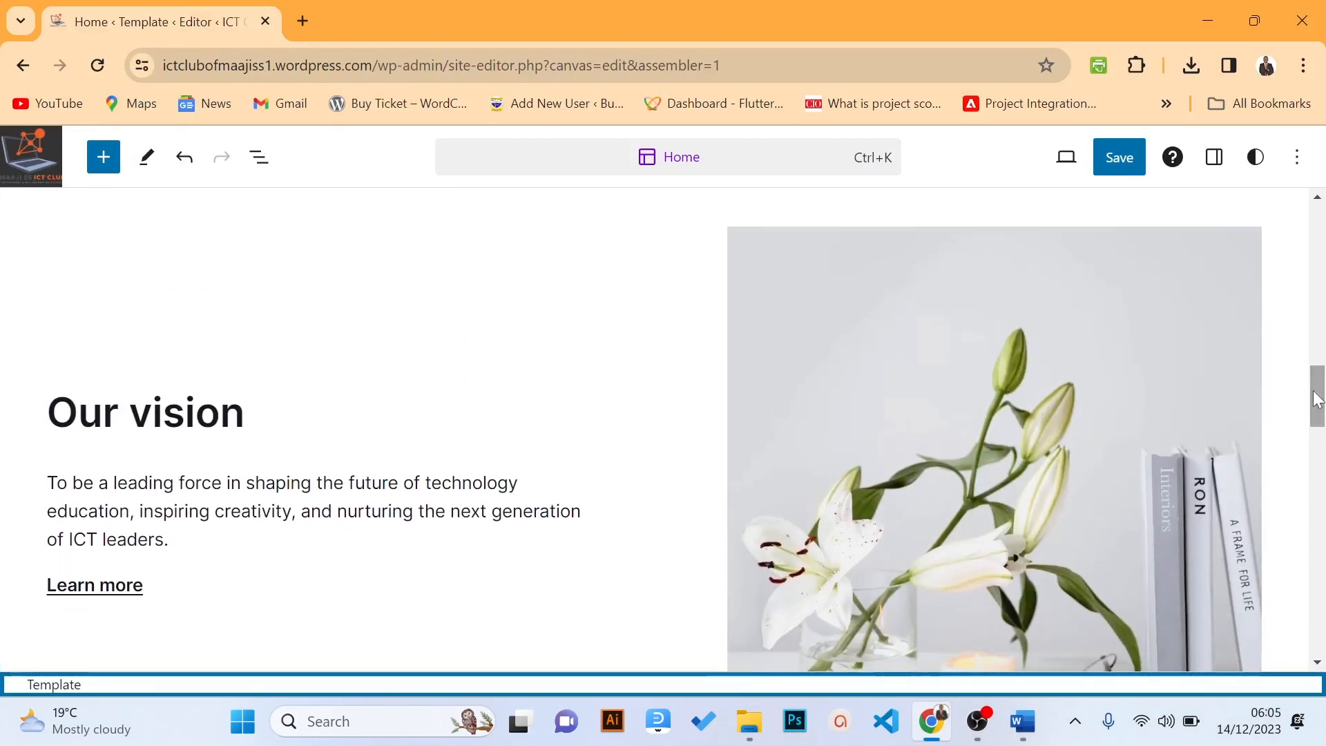
Bring up the Replace image sources for the lilies photo beside Our vision
{"action": "left_click", "coordinate": [1039, 373]}
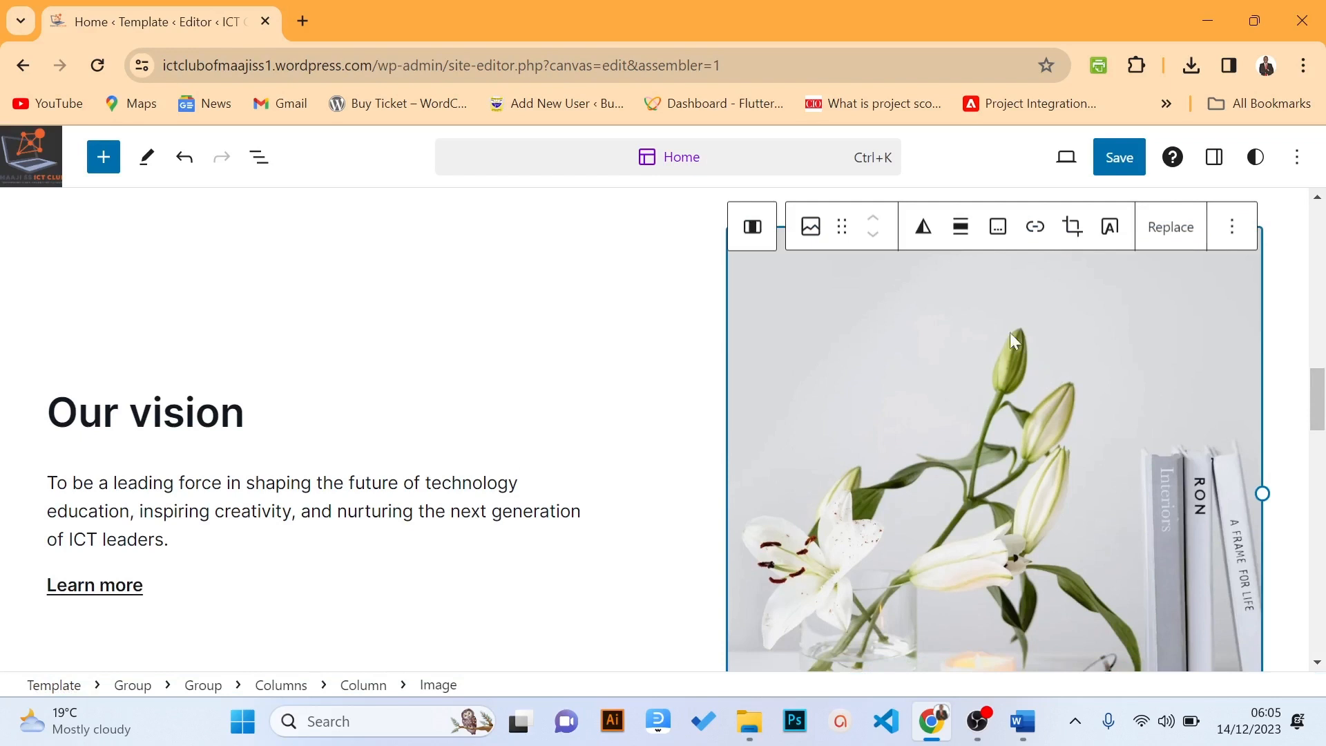
{"action": "left_click", "coordinate": [811, 227]}
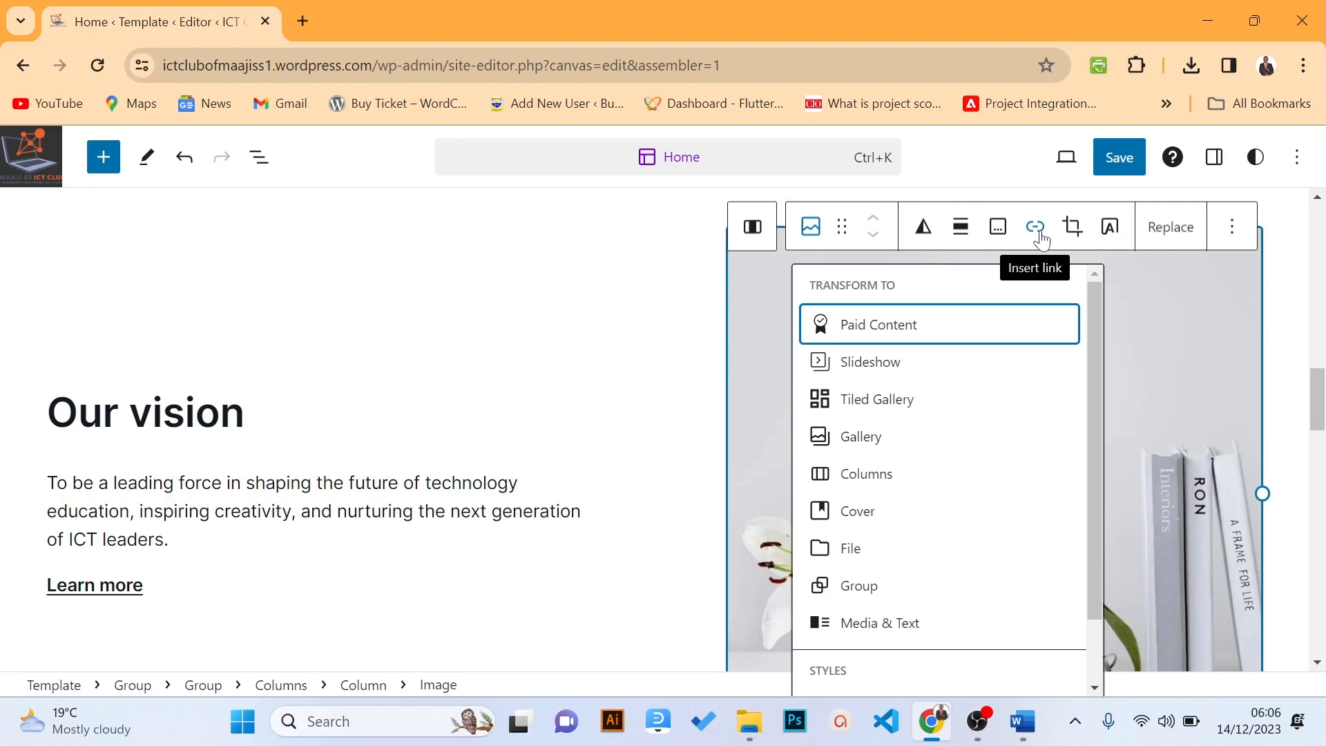
{"action": "left_click", "coordinate": [1167, 237]}
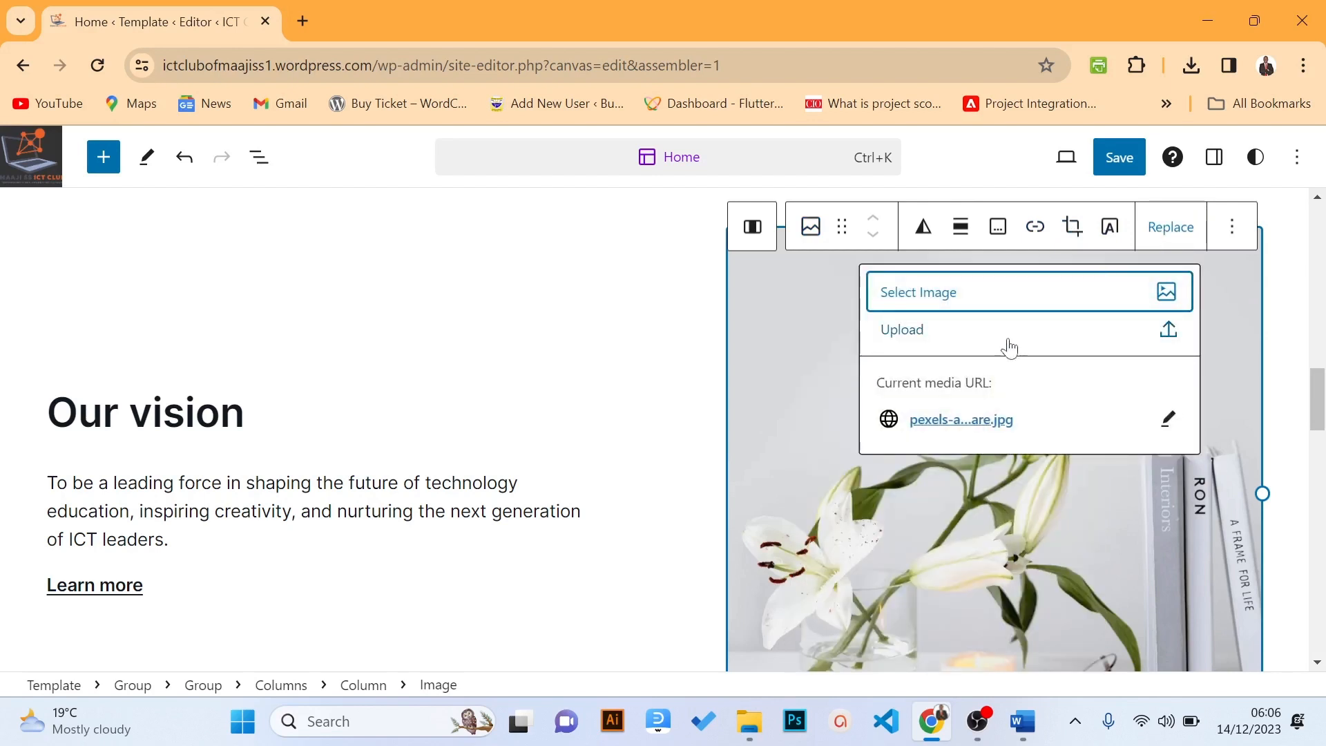
{"action": "left_click", "coordinate": [969, 304]}
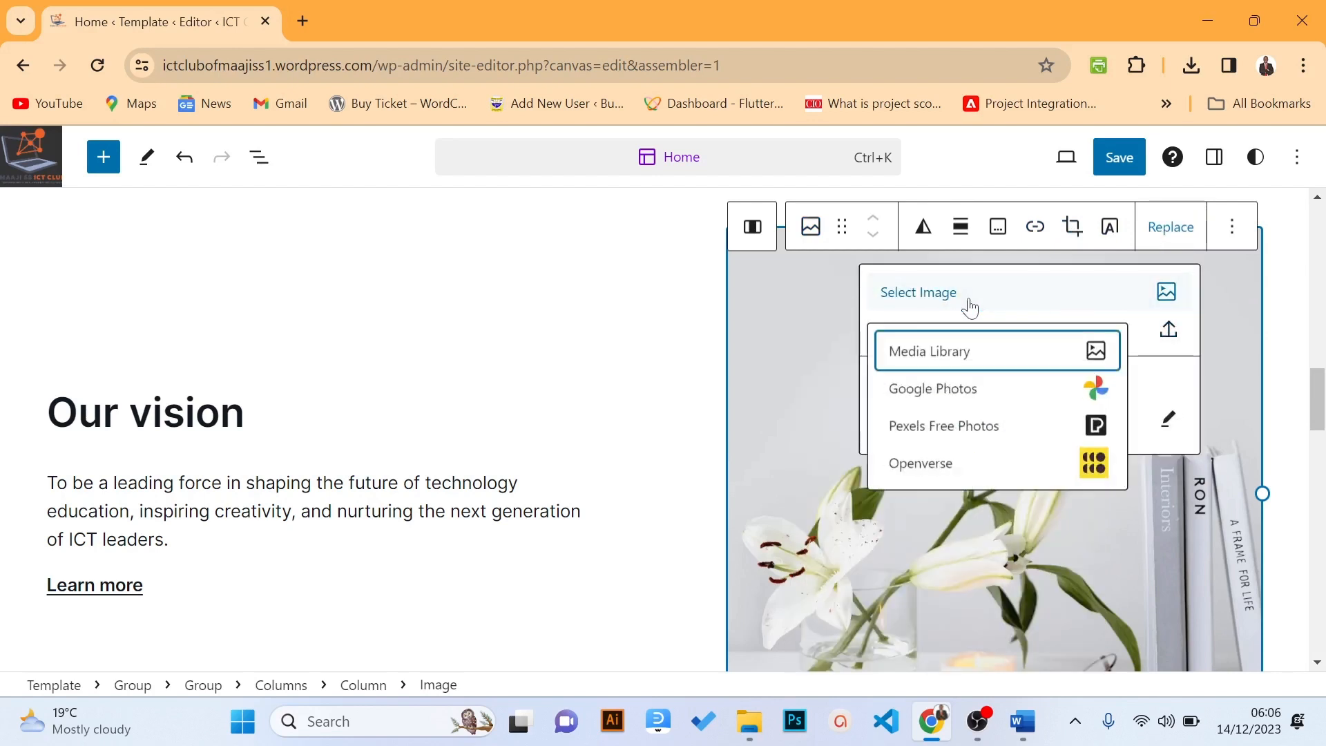
Upload Maaji_ICT Club Activity5 through the Media Library and swap it in for the lilies photo
{"action": "left_click", "coordinate": [936, 354]}
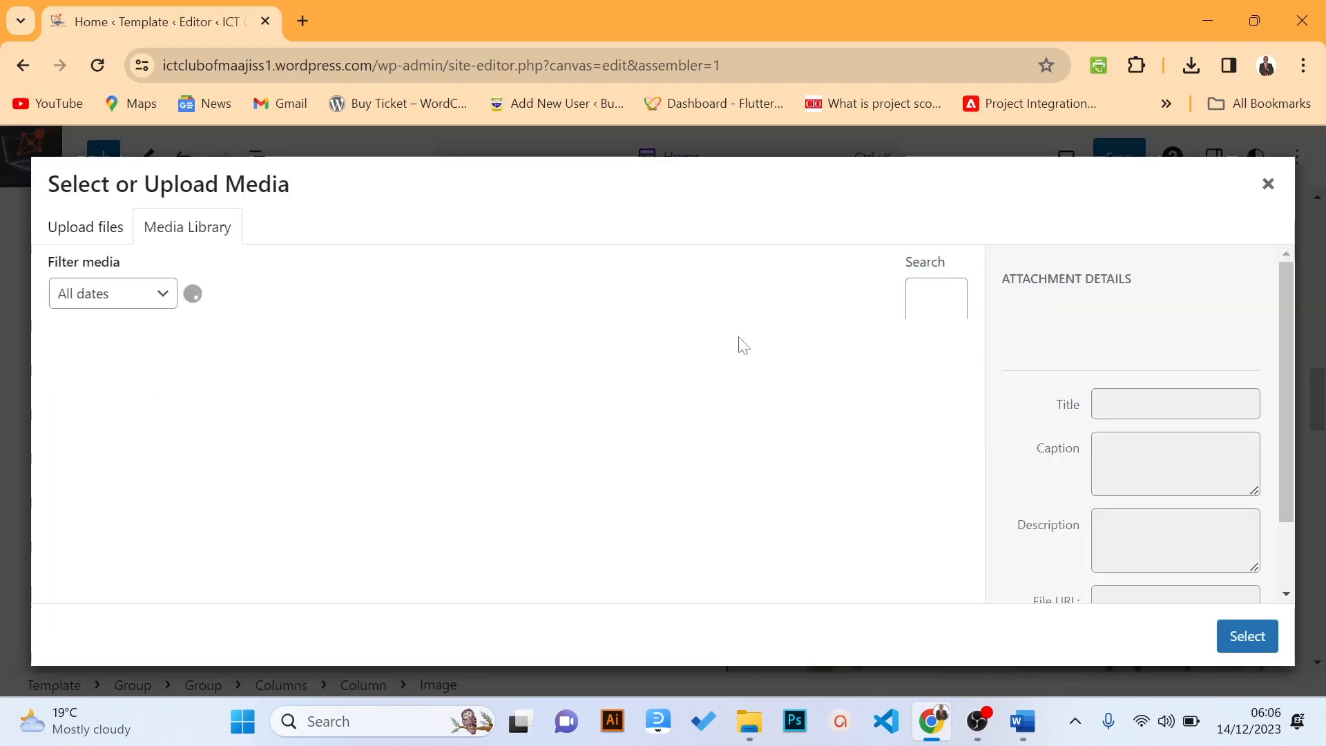
{"action": "left_click", "coordinate": [89, 237]}
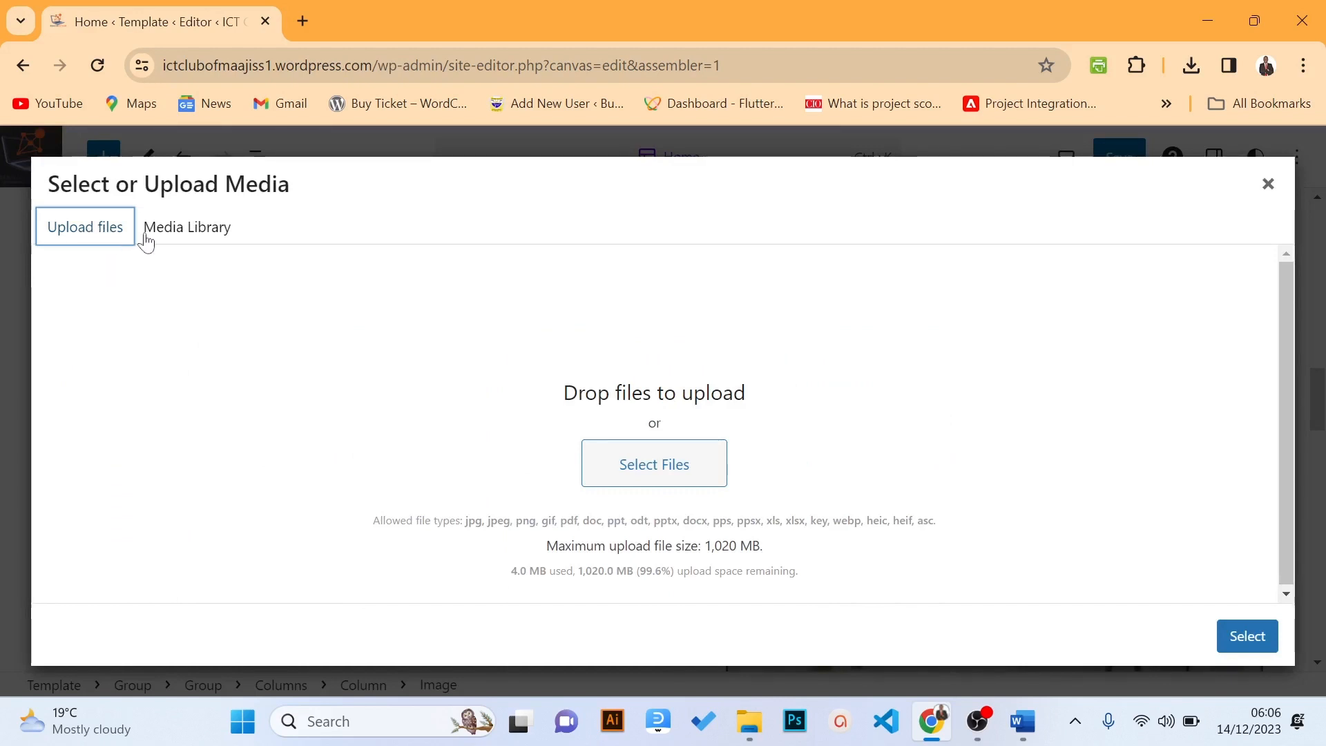
{"action": "left_click", "coordinate": [643, 467]}
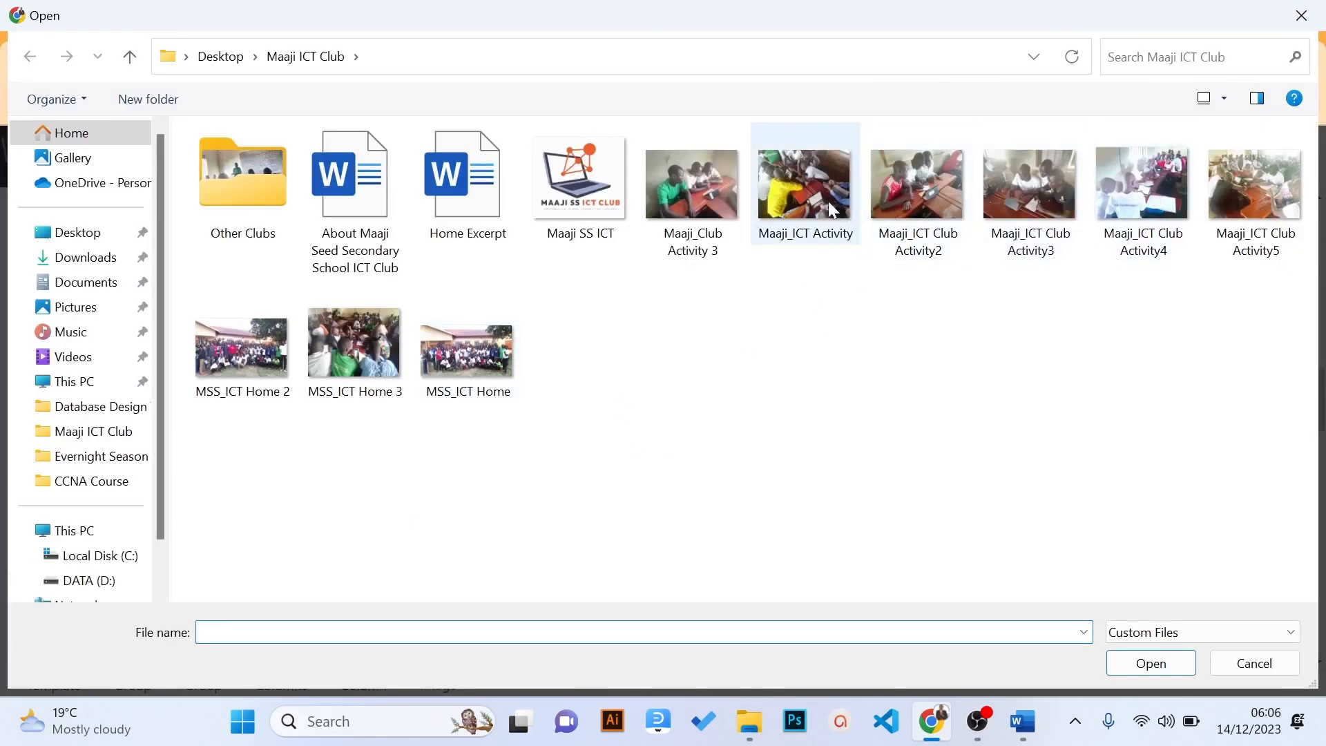
{"action": "left_click", "coordinate": [1281, 211]}
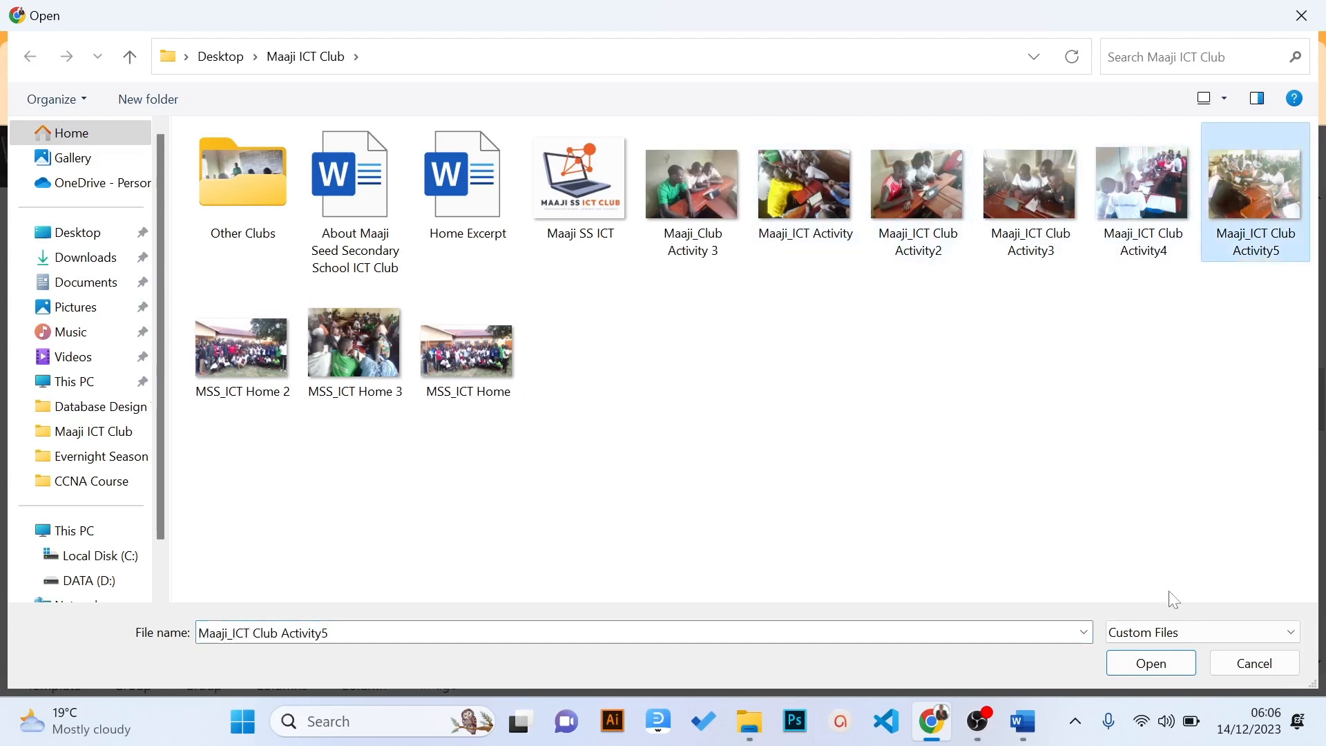
{"action": "left_click", "coordinate": [1136, 663]}
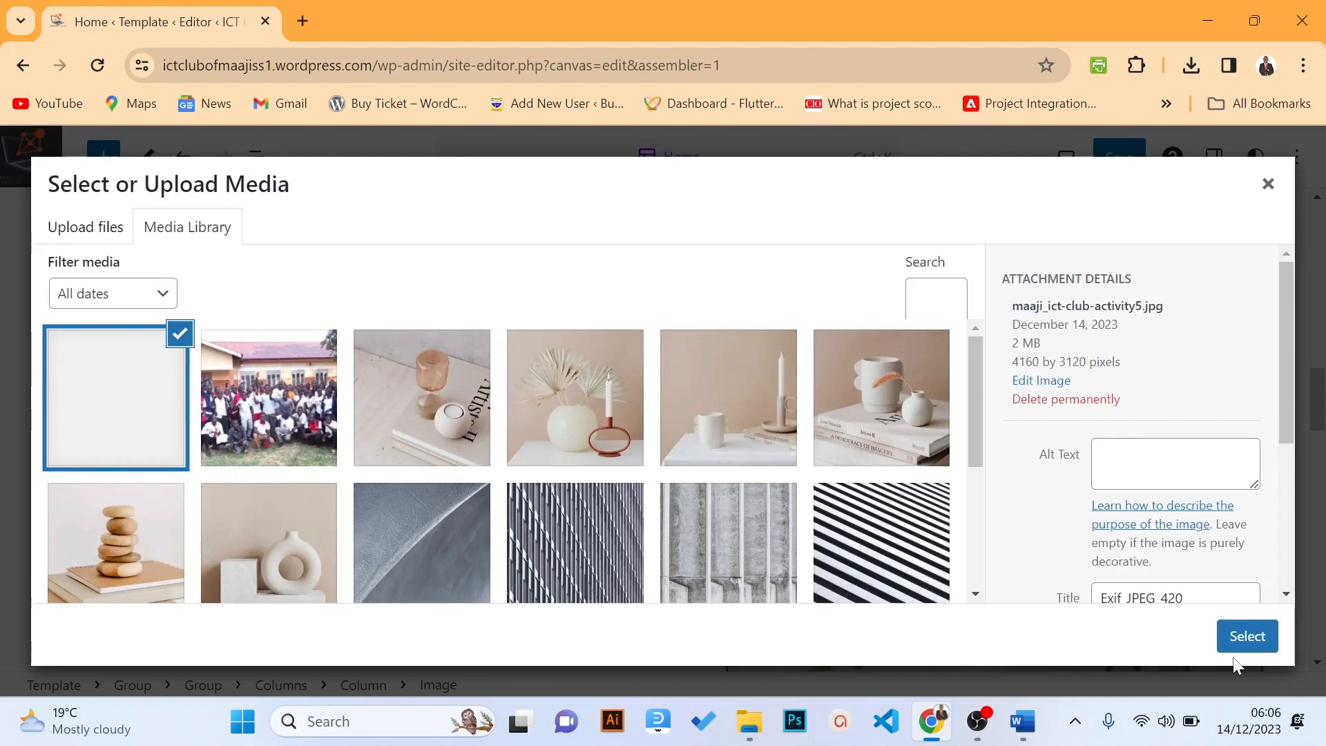
{"action": "left_click", "coordinate": [1234, 642]}
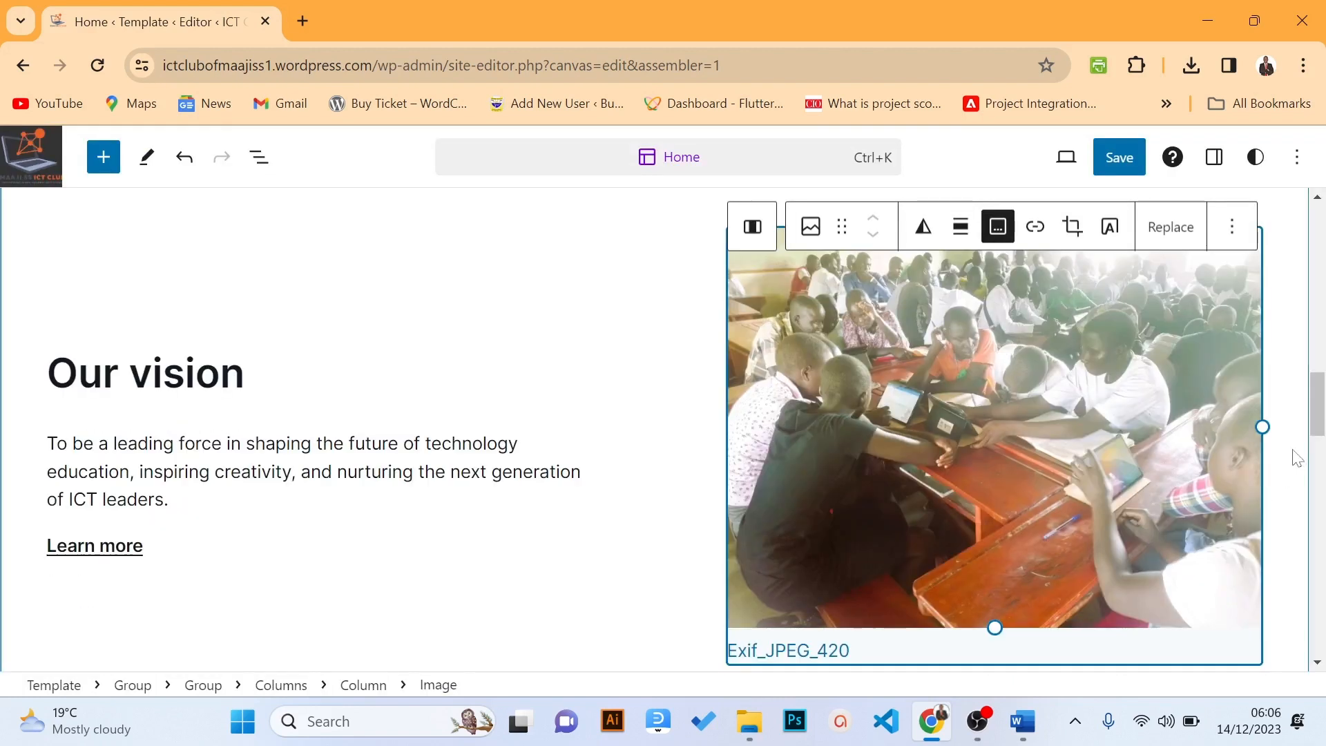
{"action": "left_click_drag", "start_coordinate": [1316, 400], "coordinate": [1319, 499]}
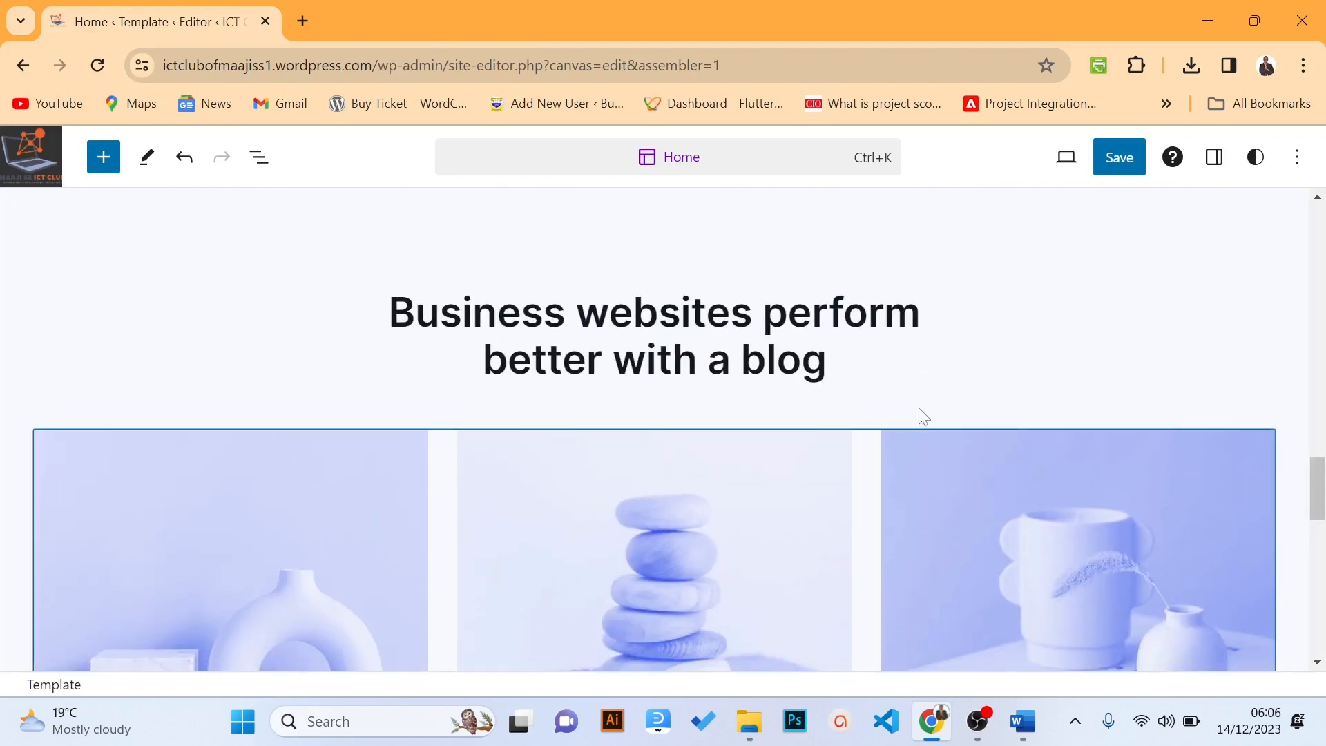
Overwrite the heading 'Business websites perform better with a blog' with 'Latest News'
{"action": "left_click", "coordinate": [801, 359]}
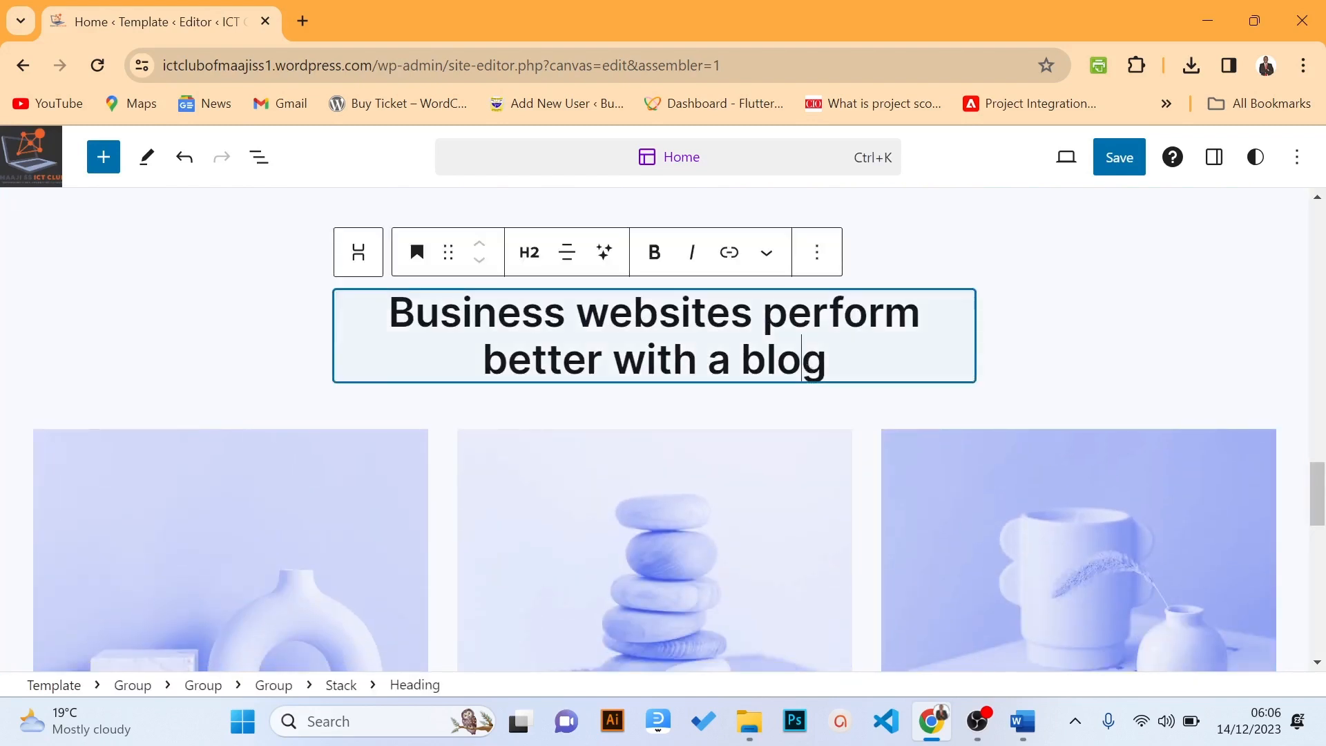
{"action": "left_click_drag", "start_coordinate": [826, 359], "coordinate": [386, 313]}
{"action": "type", "text": "La"}
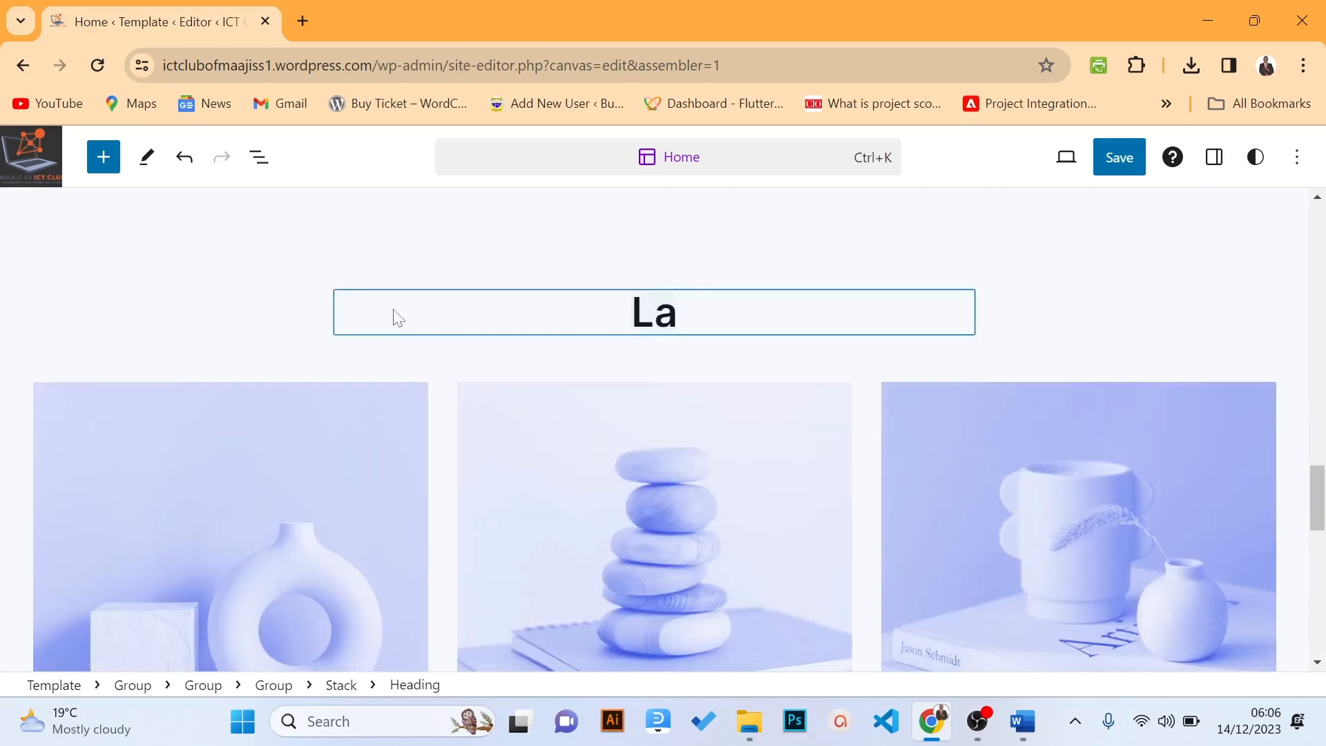
{"action": "type", "text": "test "}
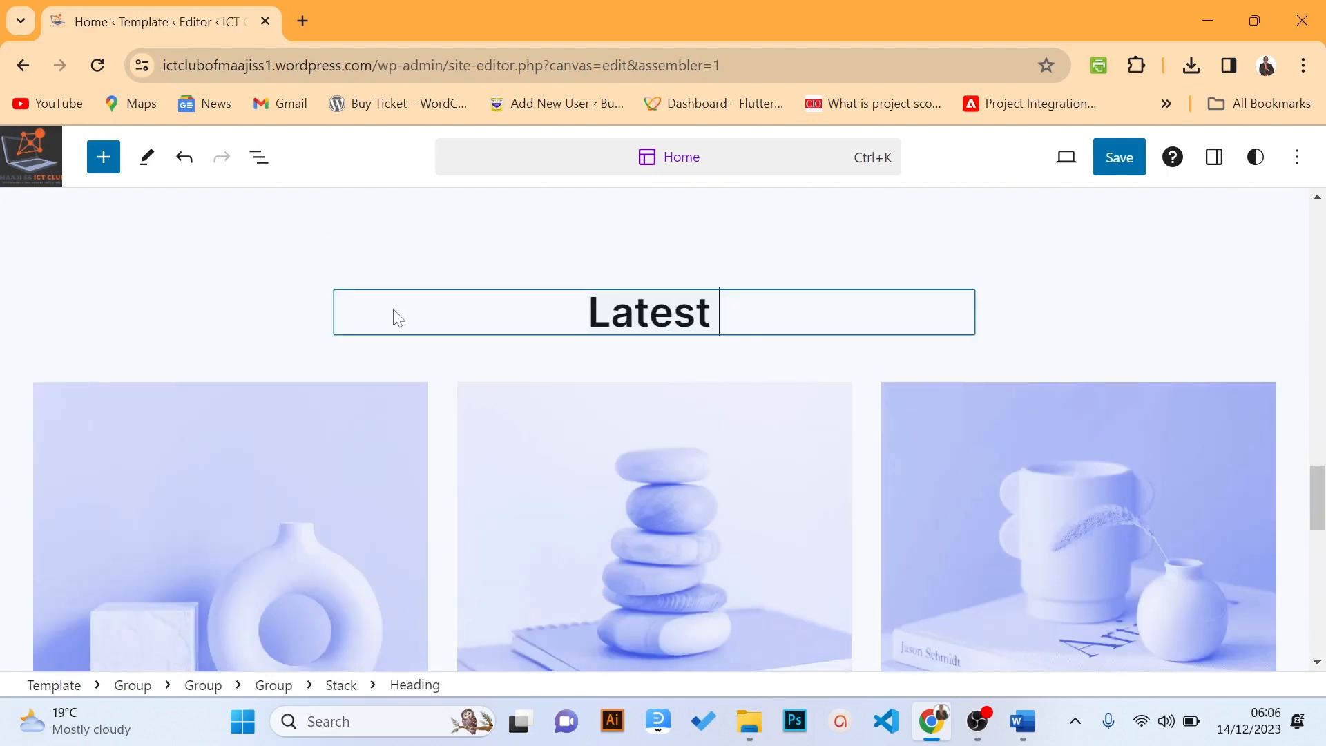
{"action": "type", "text": "News"}
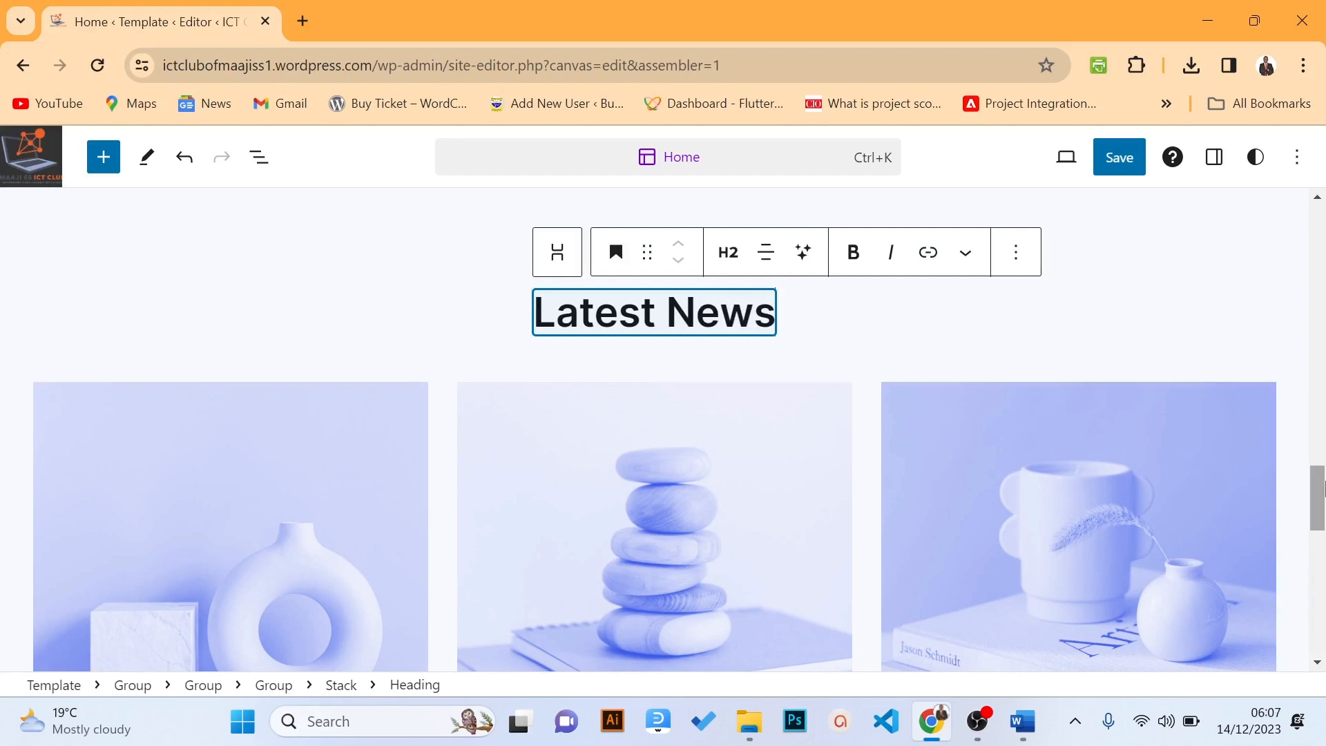
{"action": "left_click_drag", "start_coordinate": [1323, 488], "coordinate": [1317, 612]}
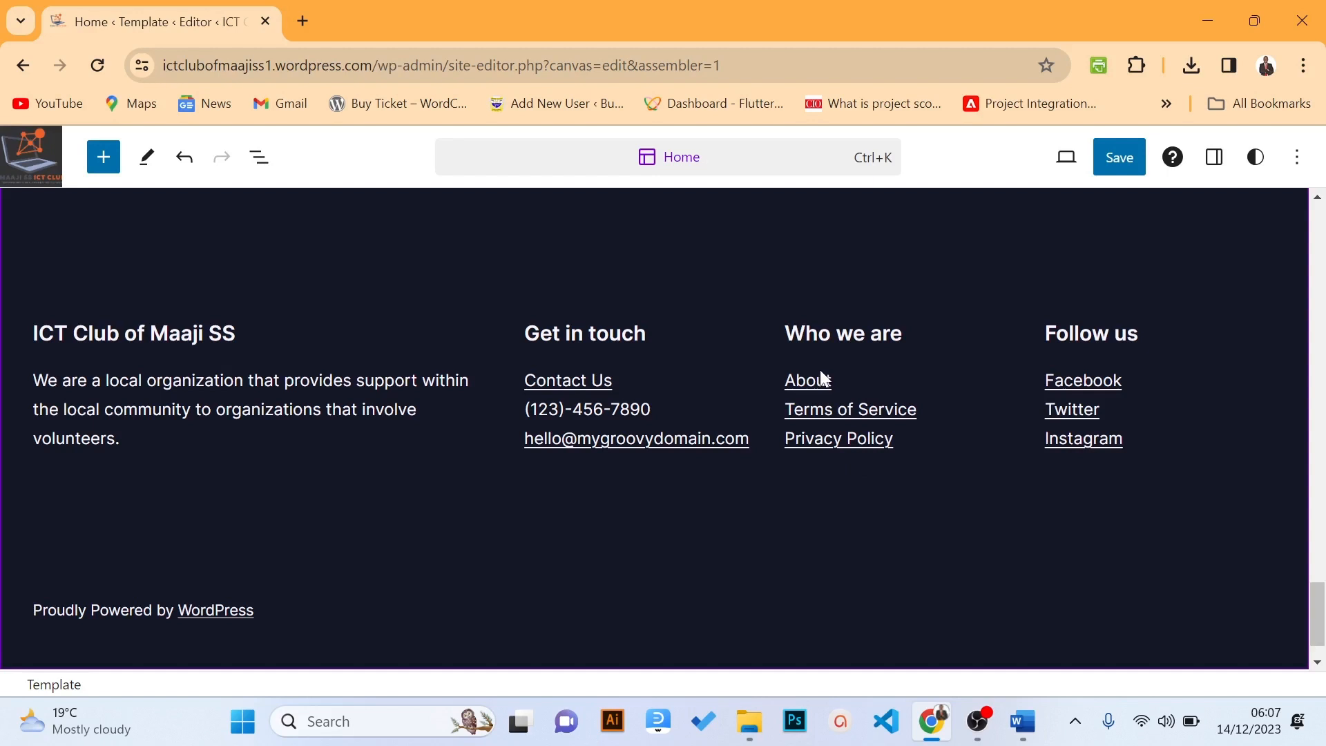
Select the site footer and open the Footer template part for separate editing
{"action": "left_click", "coordinate": [695, 280]}
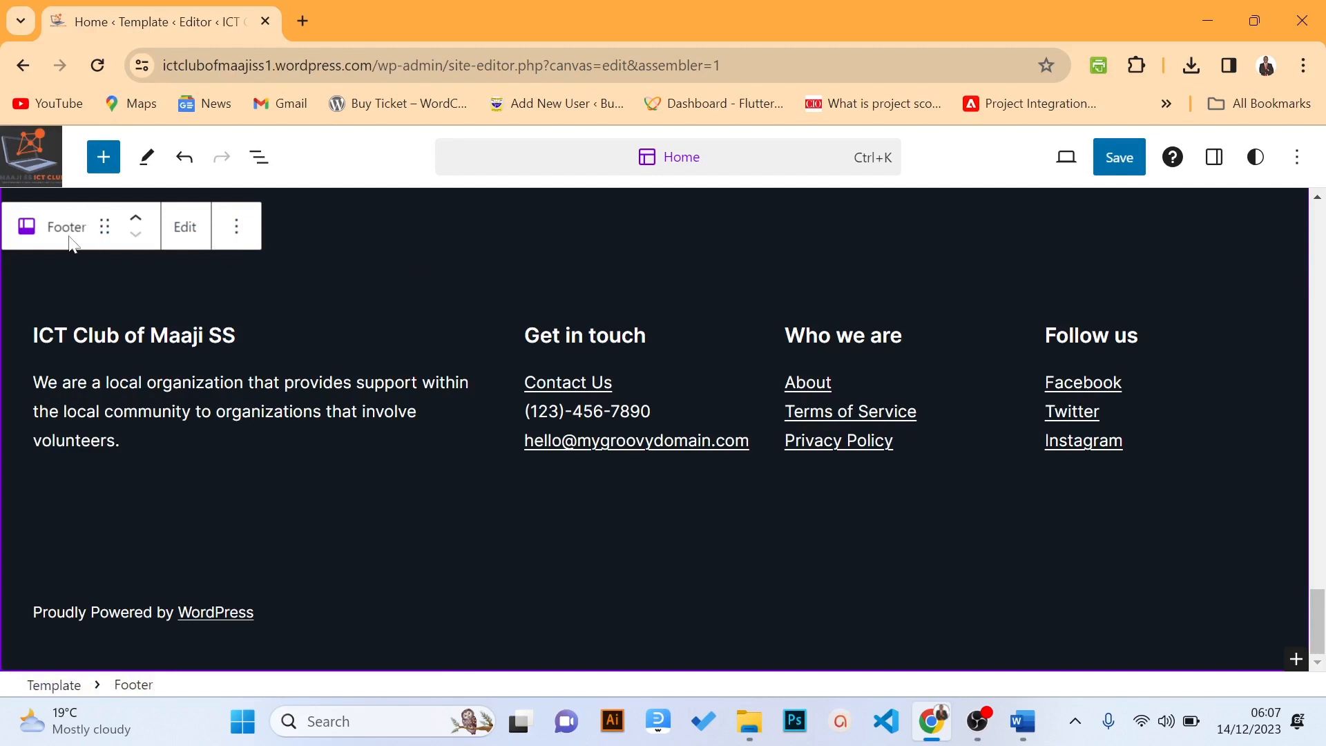
{"action": "left_click", "coordinate": [186, 228]}
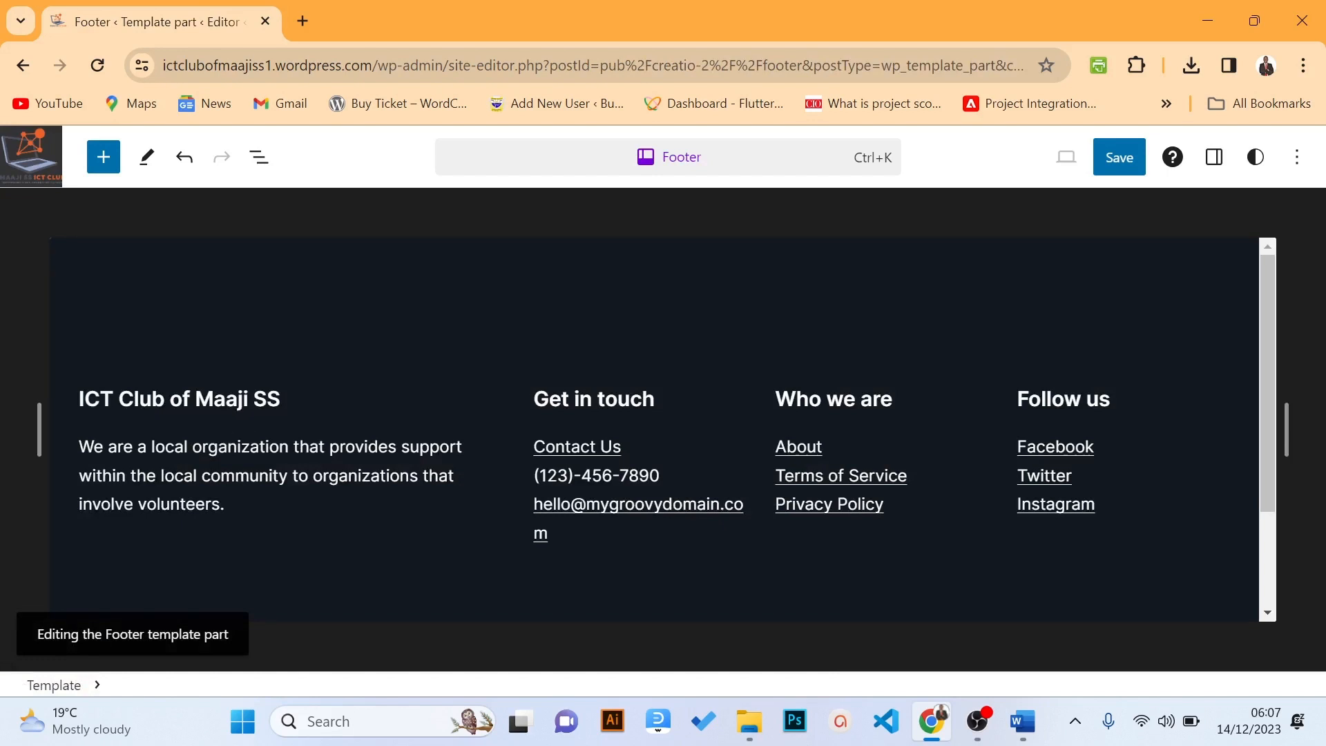
Replace the footer's placeholder phone number in Get in touch with the club's number
{"action": "left_click_drag", "start_coordinate": [220, 505], "coordinate": [80, 447]}
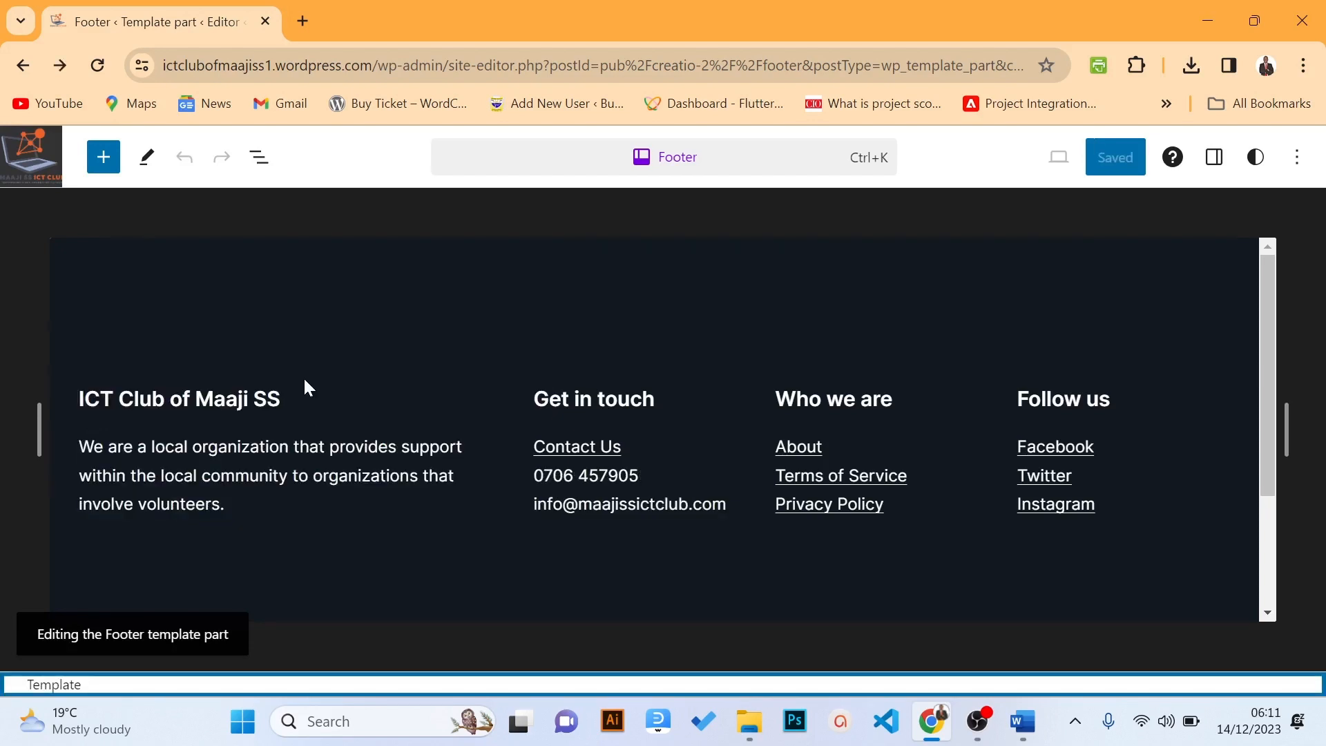
{"action": "left_click_drag", "start_coordinate": [226, 506], "coordinate": [78, 446]}
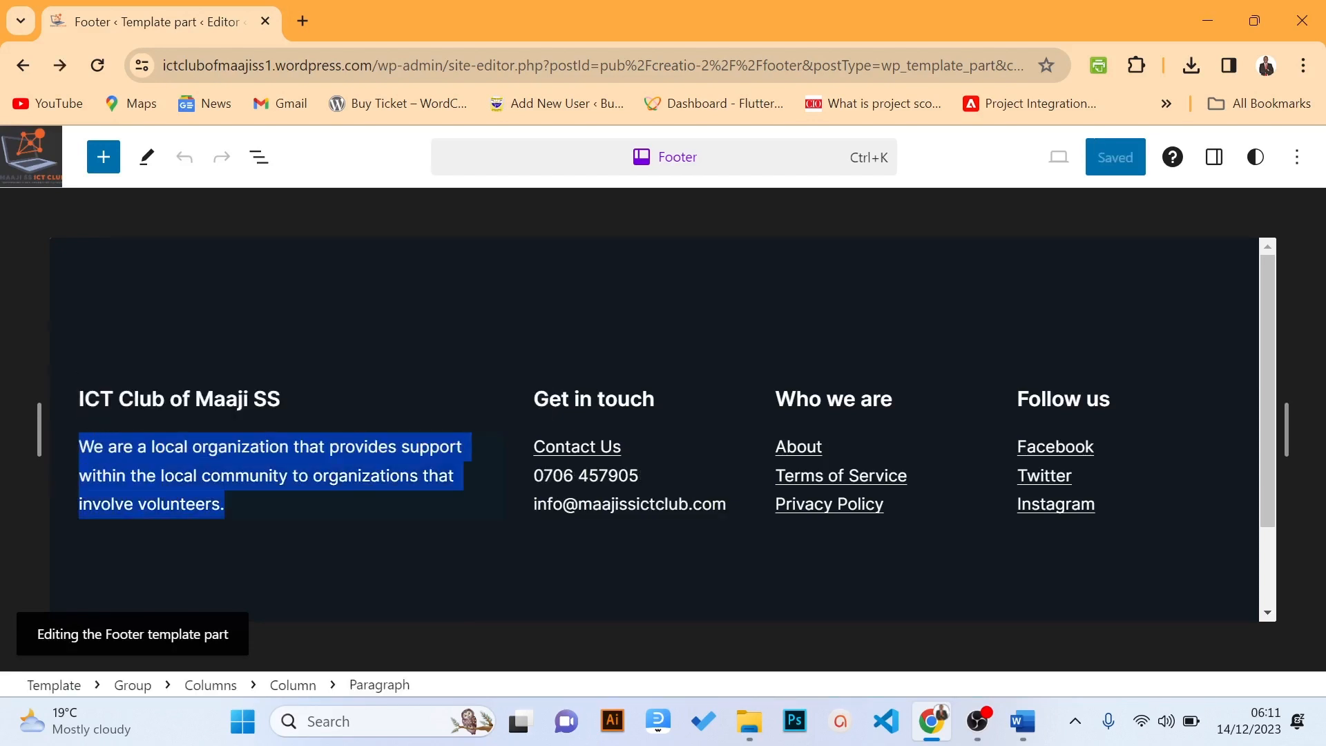
{"action": "left_click", "coordinate": [360, 522]}
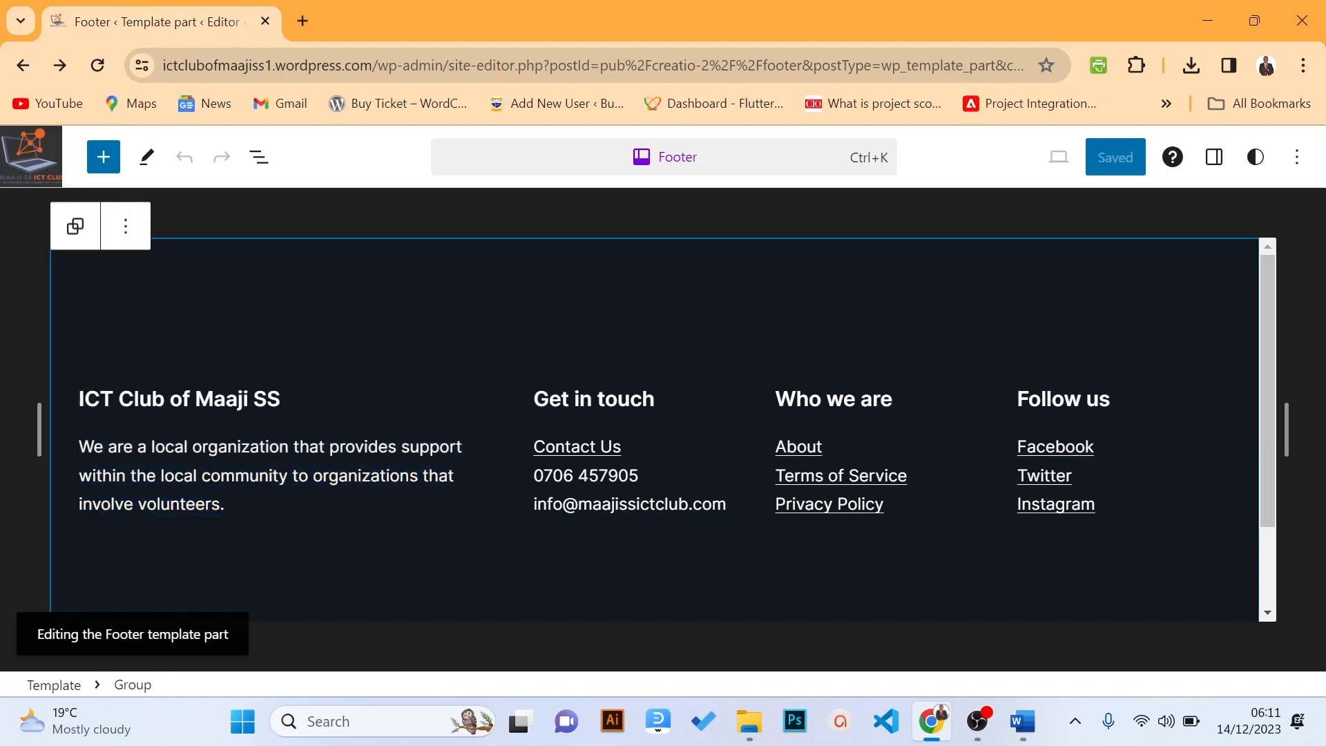
{"action": "left_click_drag", "start_coordinate": [534, 475], "coordinate": [640, 476]}
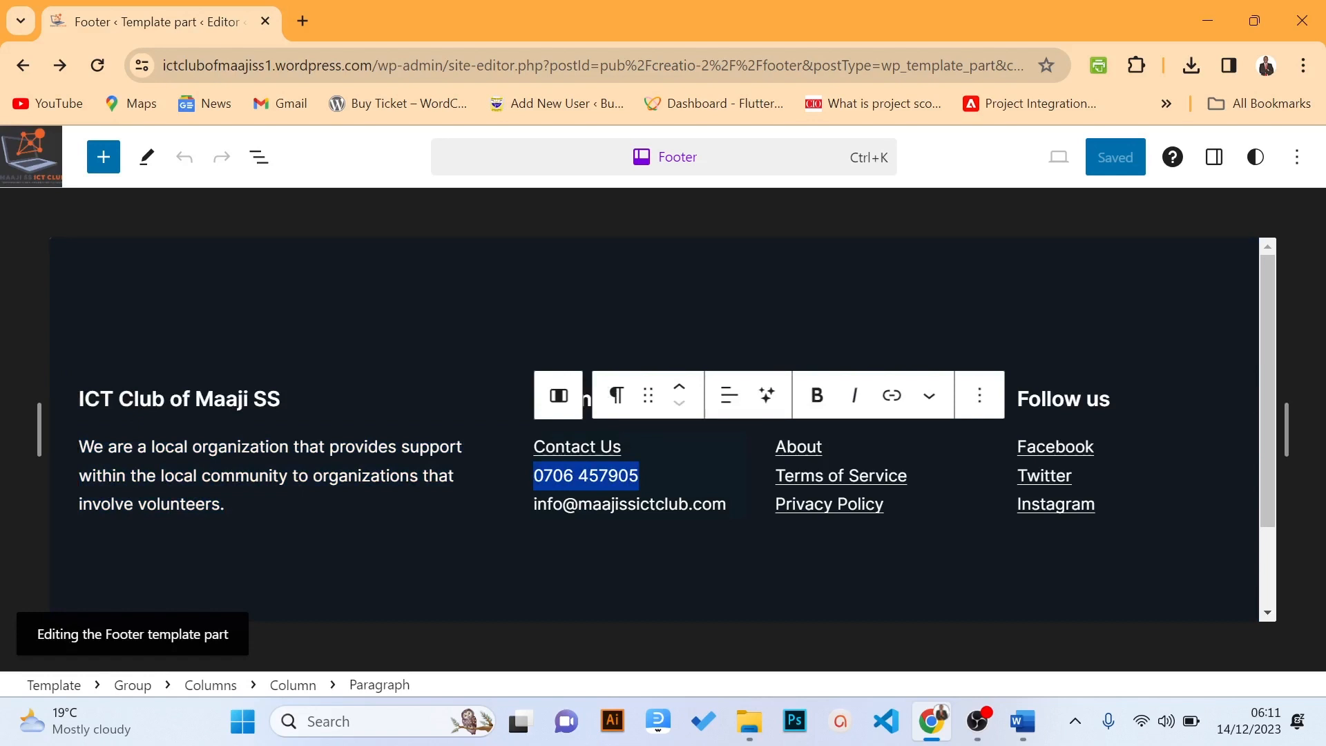
{"action": "left_click", "coordinate": [655, 504]}
{"action": "left_click_drag", "start_coordinate": [640, 477], "coordinate": [519, 479]}
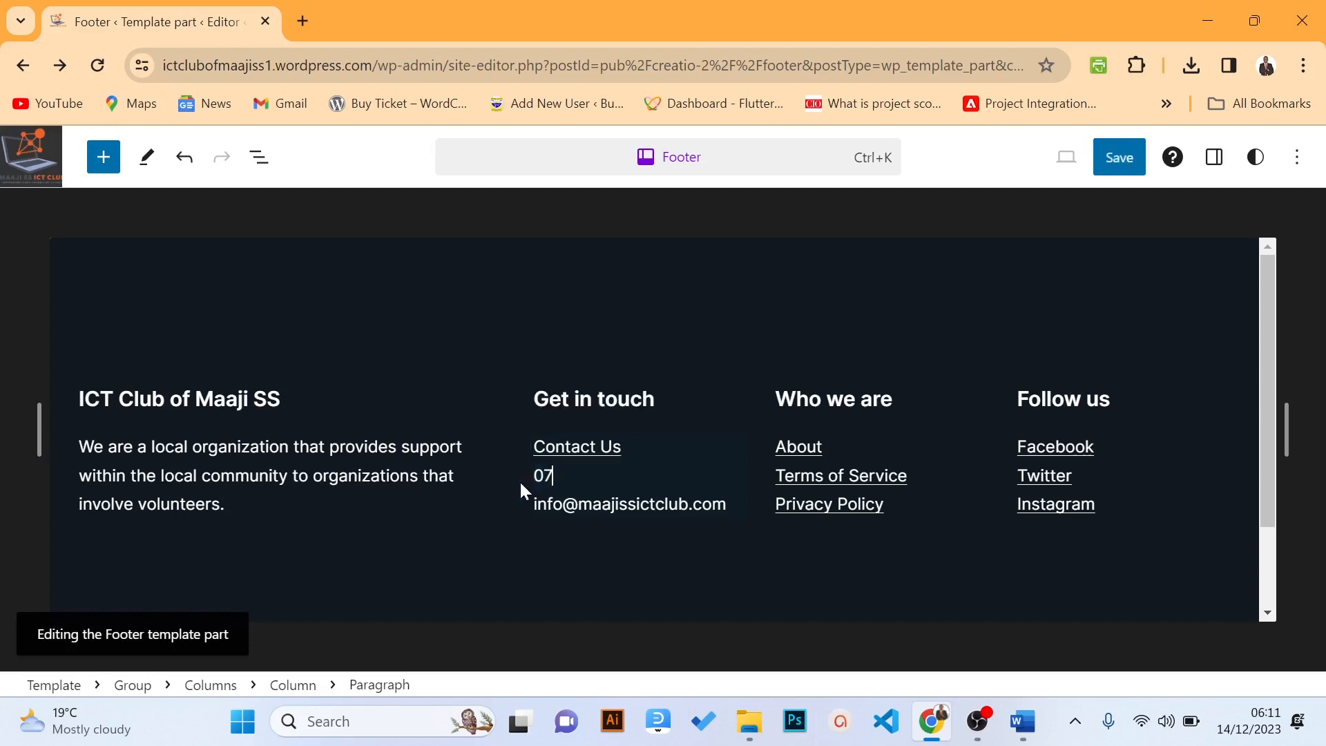
{"action": "left_click", "coordinate": [563, 504]}
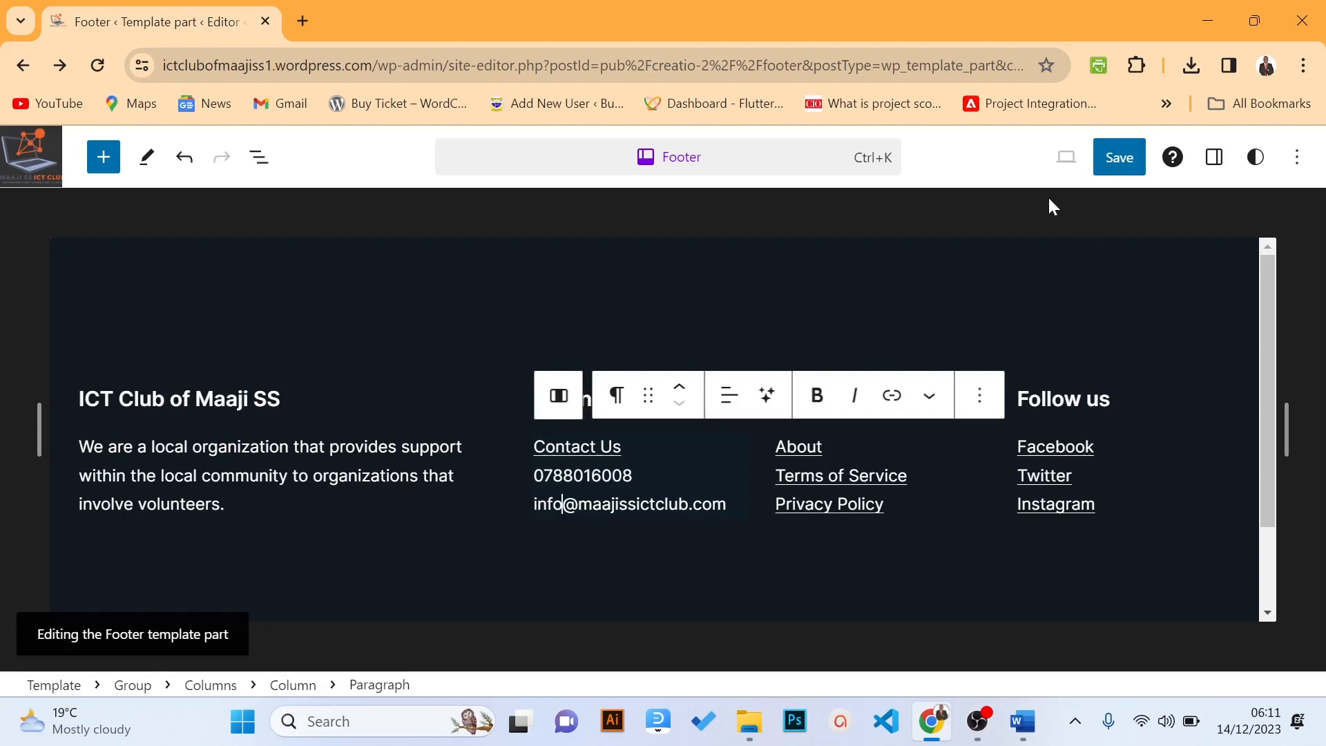
Save the footer changes and go to the updated live site
{"action": "left_click", "coordinate": [1119, 159]}
{"action": "left_click", "coordinate": [1120, 166]}
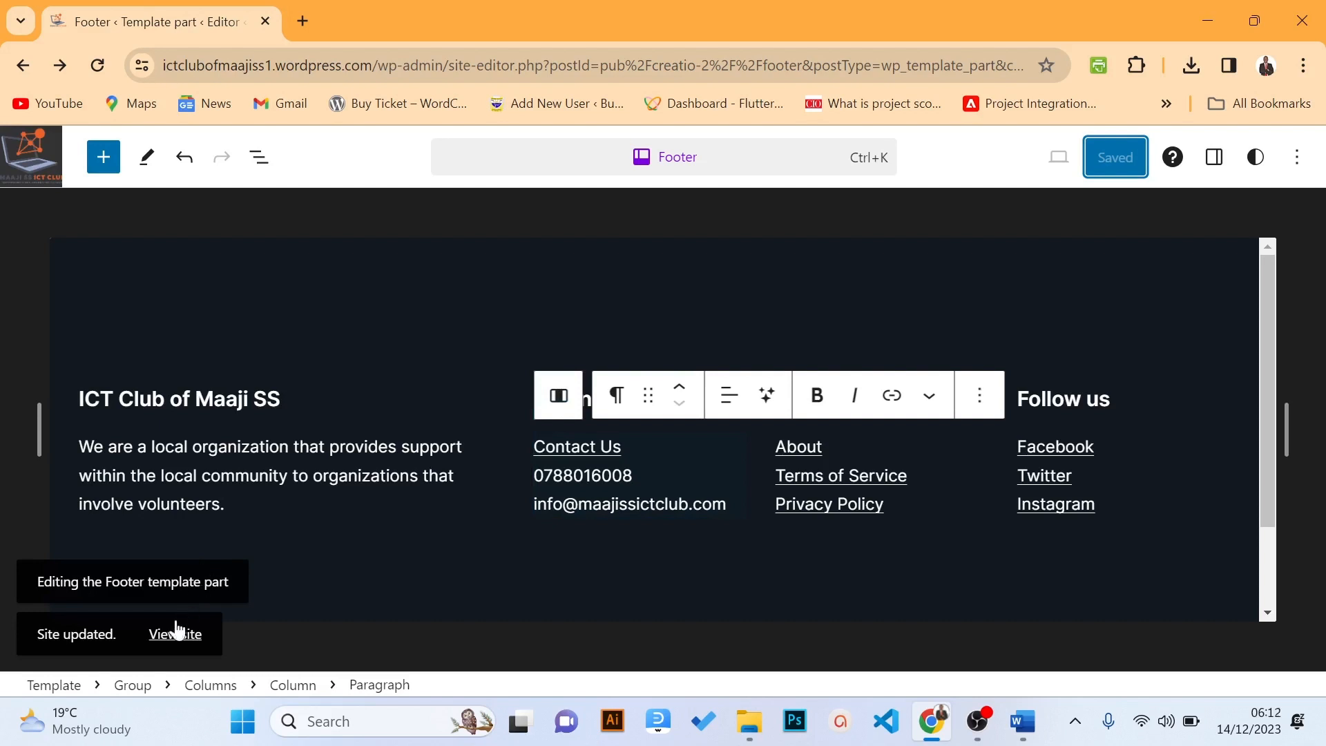
{"action": "left_click", "coordinate": [187, 648]}
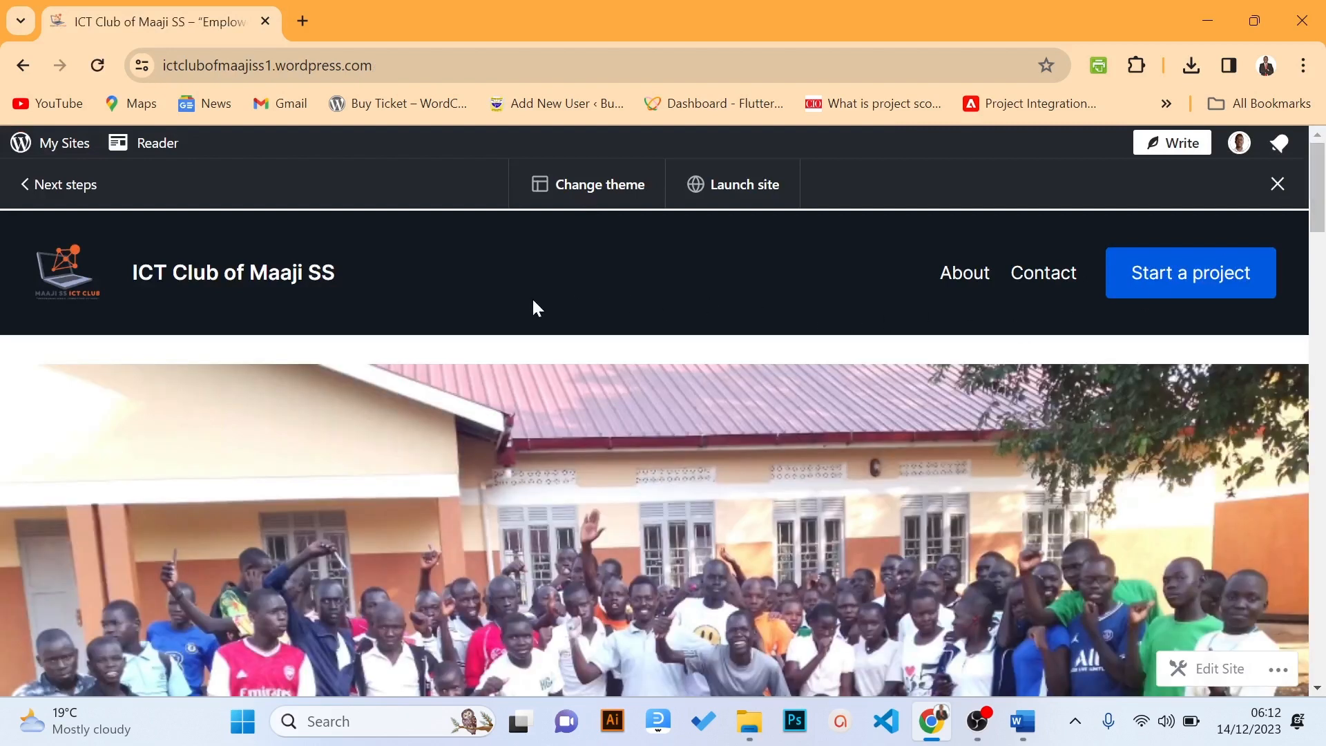
Scroll the live homepage to check the mission text, Our vision photo, Latest News and footer
{"action": "left_click_drag", "start_coordinate": [1320, 195], "coordinate": [1322, 298]}
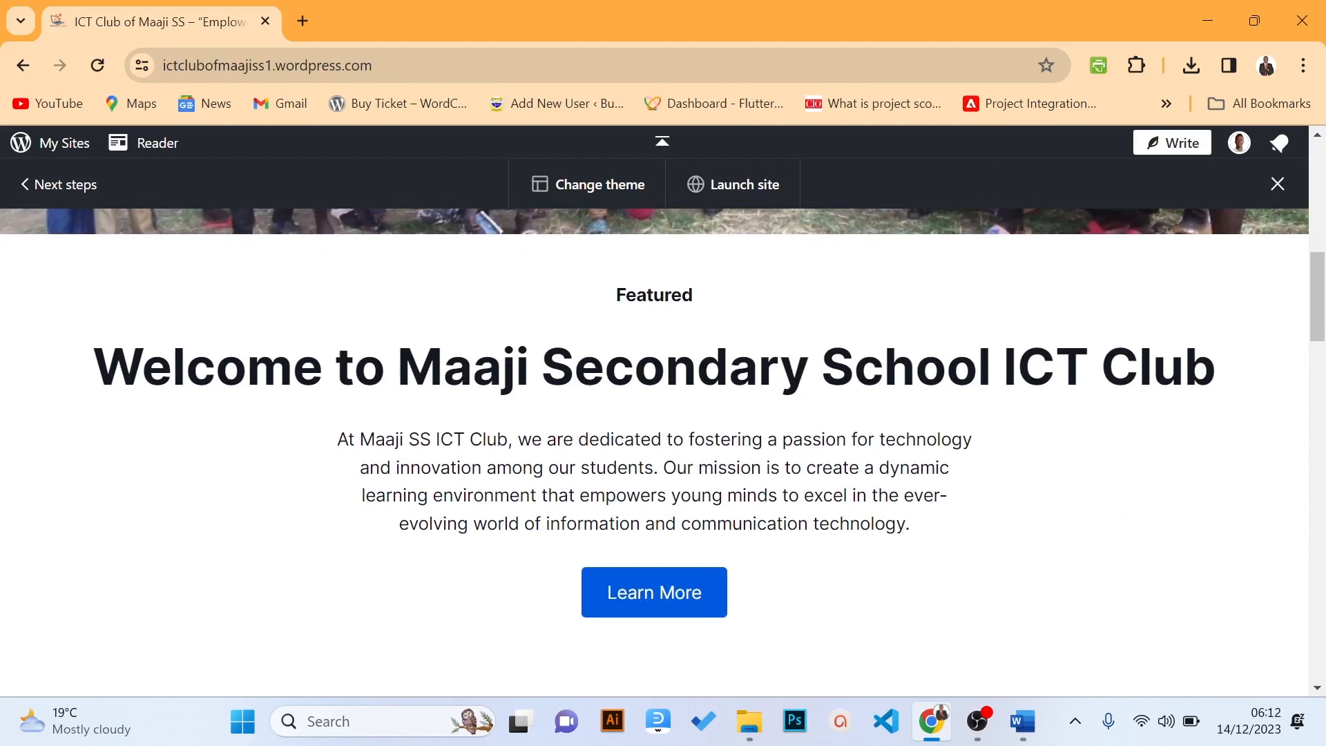
{"action": "left_click_drag", "start_coordinate": [1320, 308], "coordinate": [1322, 629]}
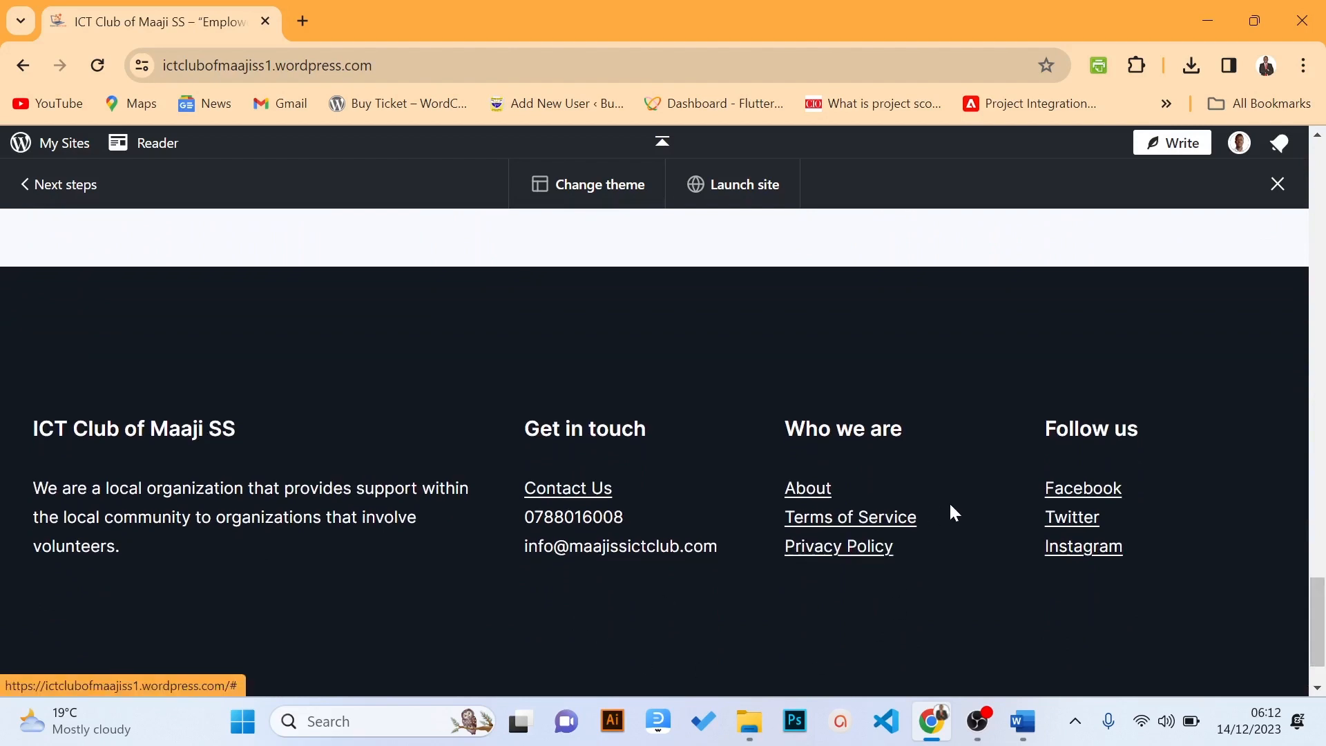
{"action": "left_click_drag", "start_coordinate": [1322, 630], "coordinate": [1322, 194]}
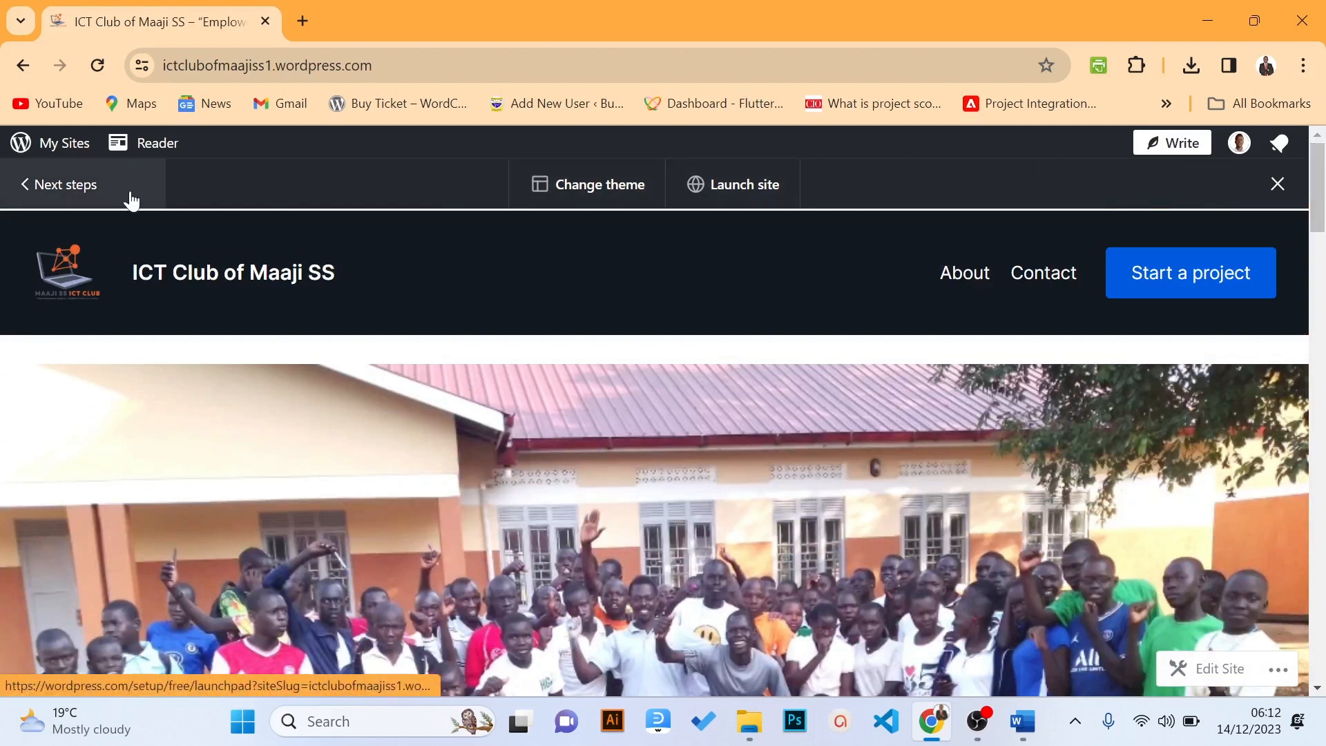
{"action": "left_click", "coordinate": [52, 185]}
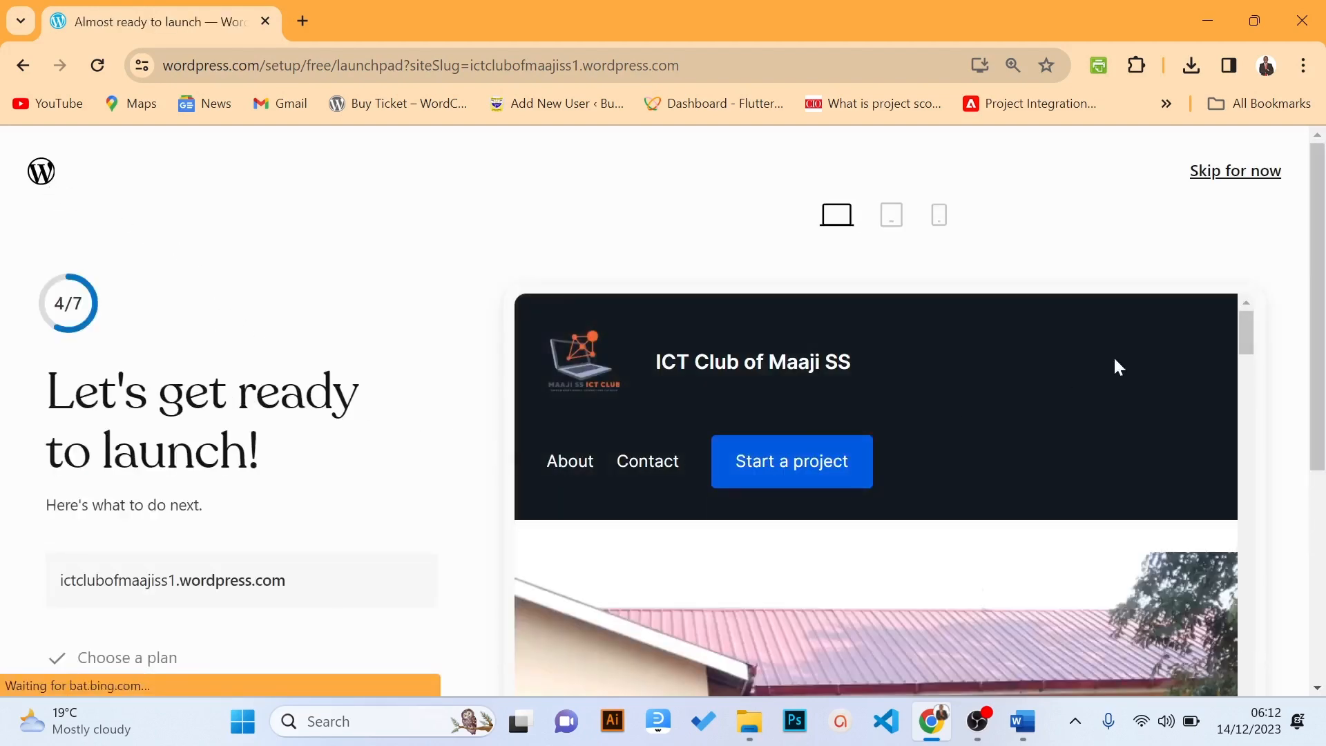
{"action": "left_click_drag", "start_coordinate": [1324, 266], "coordinate": [1324, 362]}
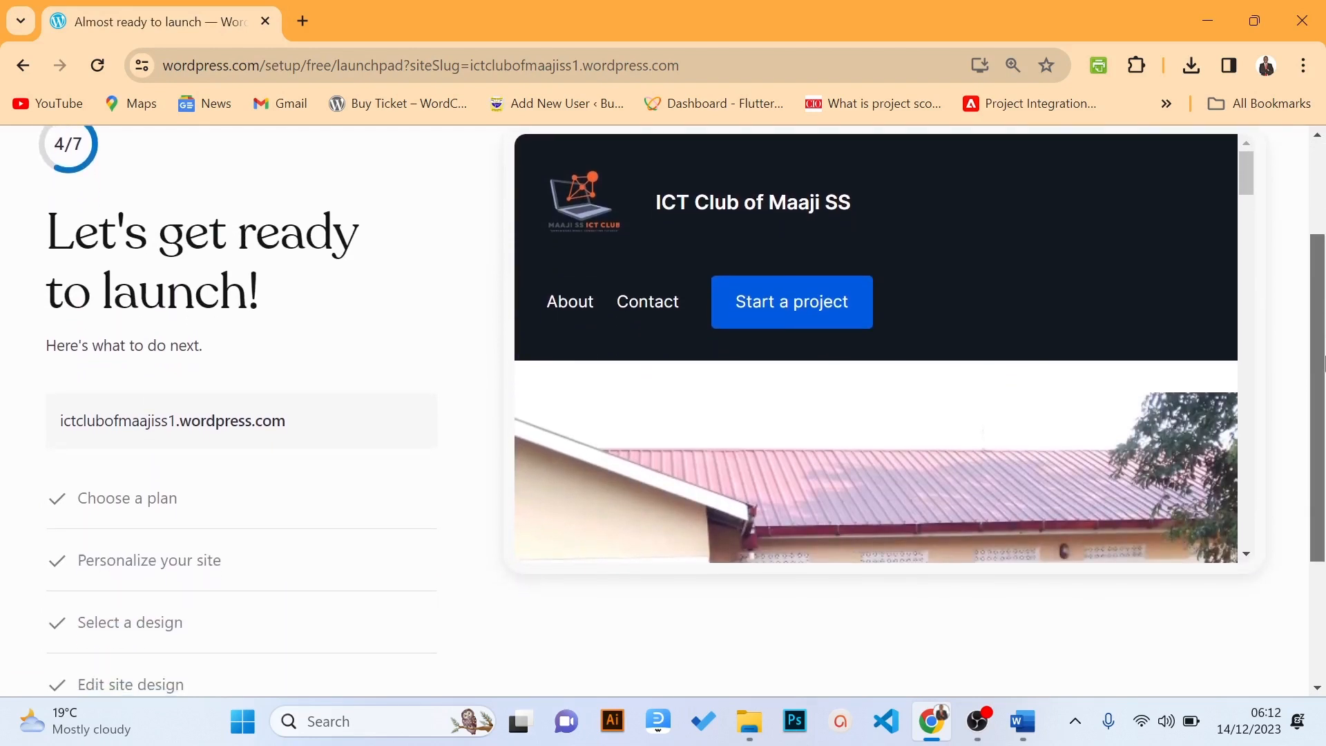
{"action": "left_click_drag", "start_coordinate": [1324, 364], "coordinate": [1321, 200]}
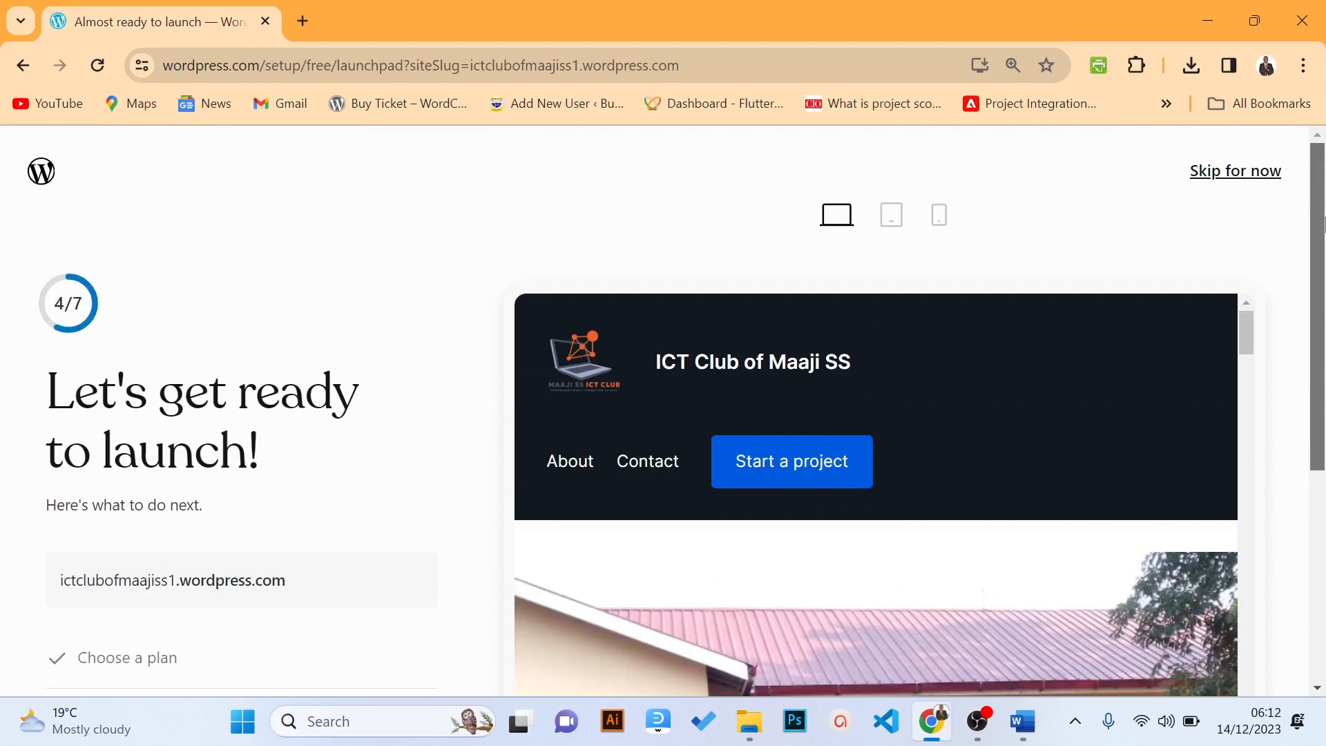
{"action": "left_click_drag", "start_coordinate": [1323, 254], "coordinate": [1324, 480]}
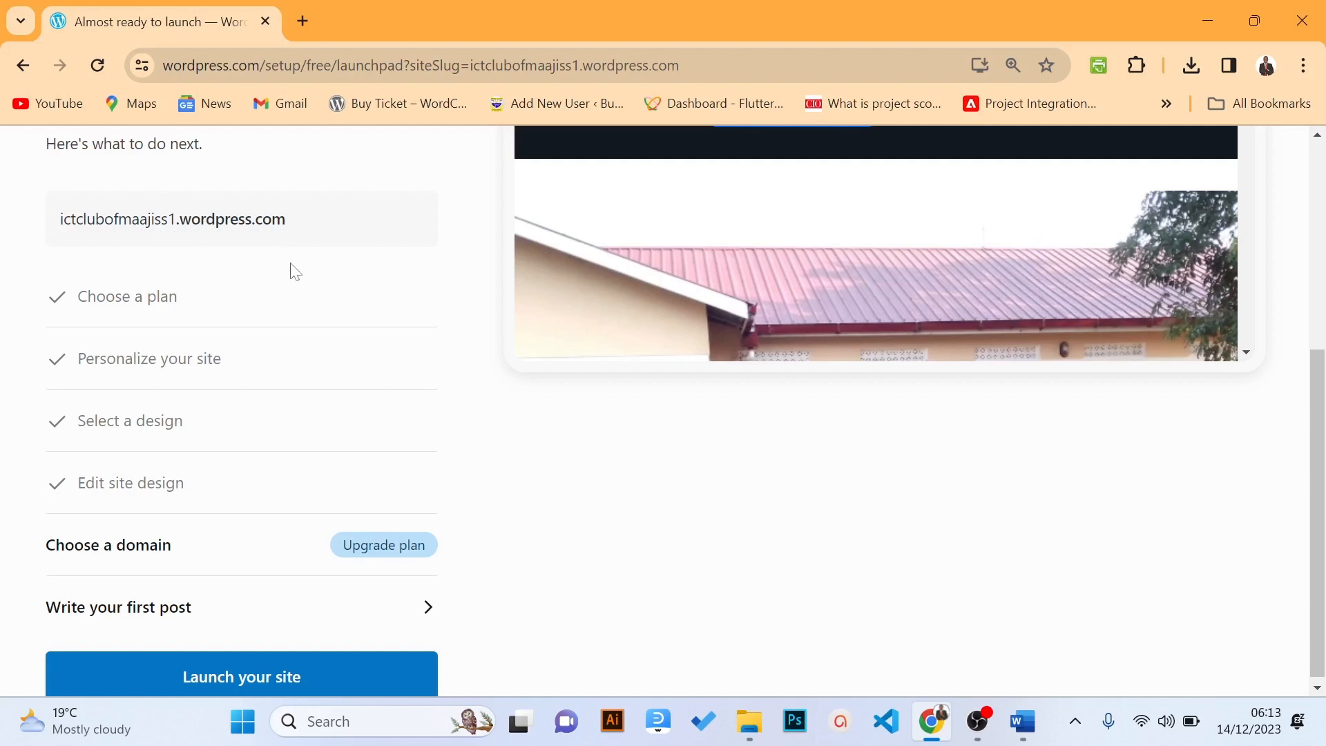
{"action": "left_click", "coordinate": [409, 561]}
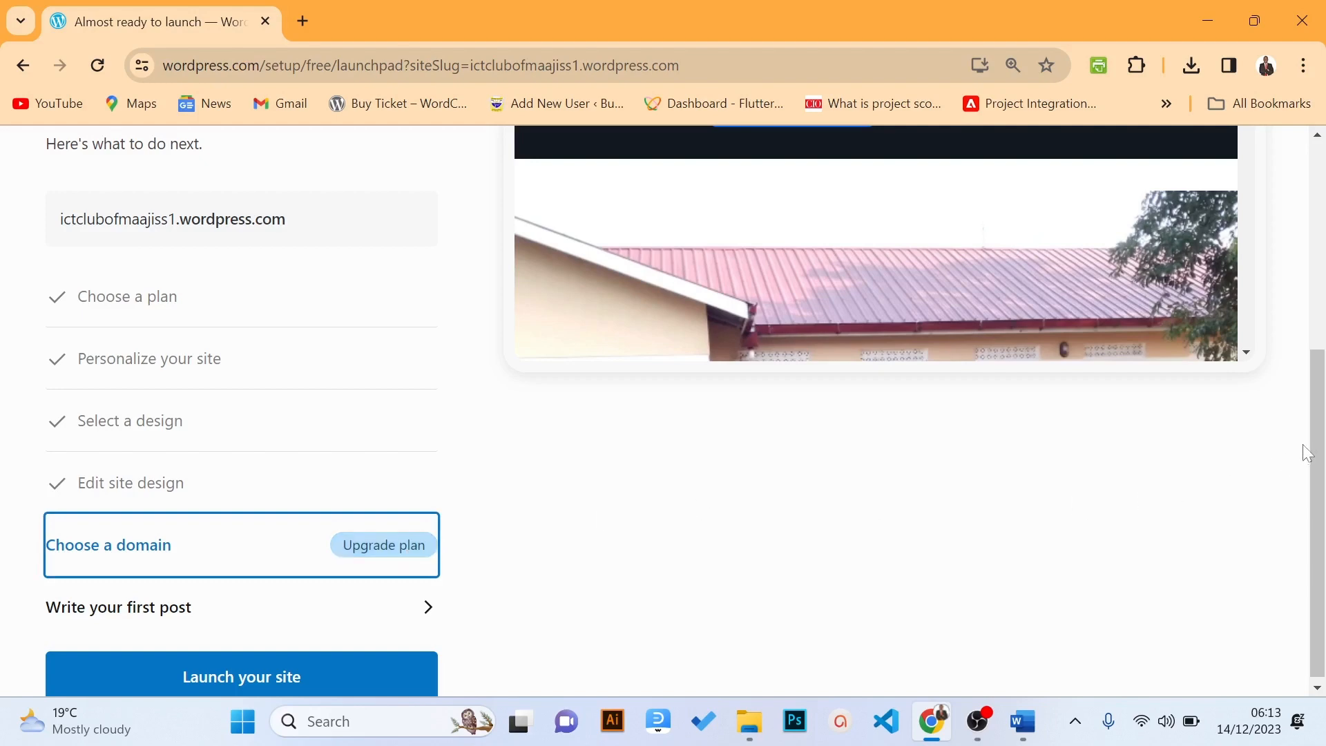
{"action": "mouse_move", "coordinate": [1322, 425]}
{"action": "left_mouse_down"}
{"action": "mouse_move", "coordinate": [1322, 250]}
{"action": "mouse_move", "coordinate": [1322, 397]}
{"action": "mouse_move", "coordinate": [1288, 279]}
{"action": "mouse_move", "coordinate": [1320, 440]}
{"action": "left_mouse_up"}
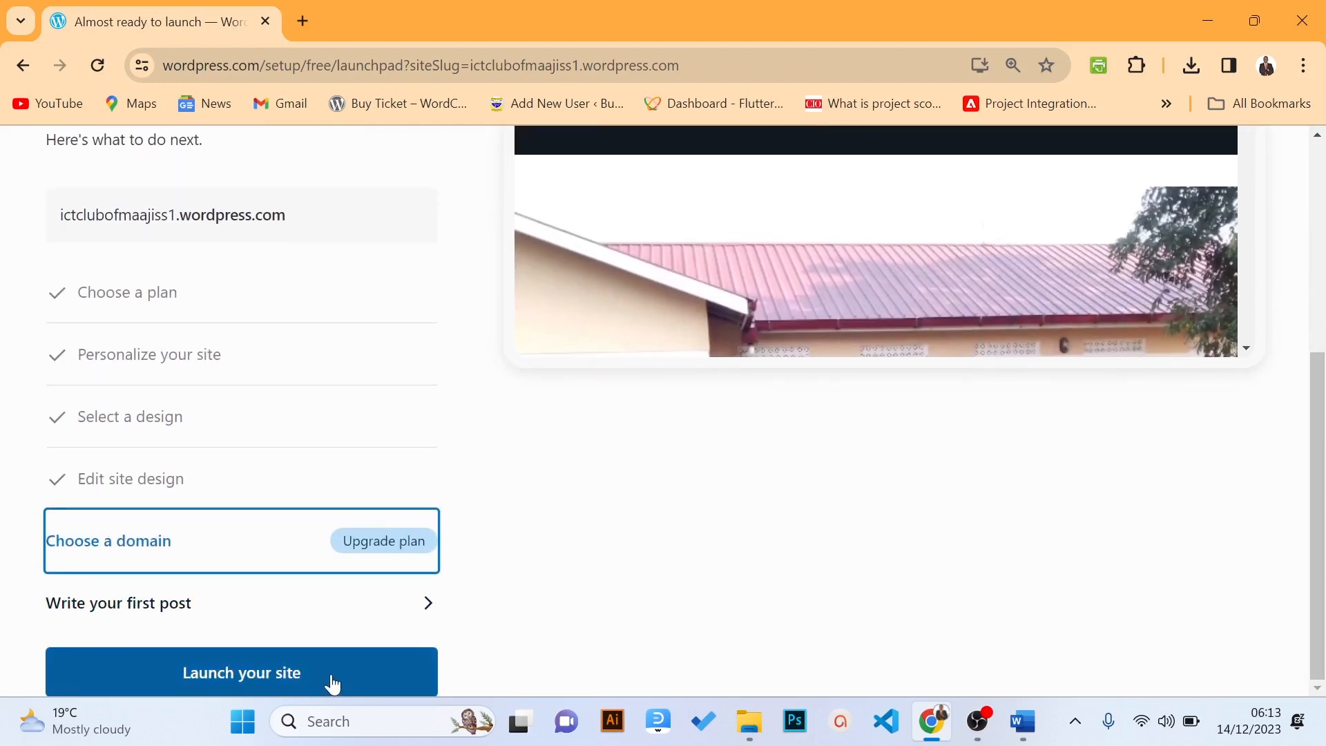
Preview the site at tablet, mobile and desktop widths, then launch it publicly
{"action": "left_click_drag", "start_coordinate": [1304, 418], "coordinate": [1299, 206]}
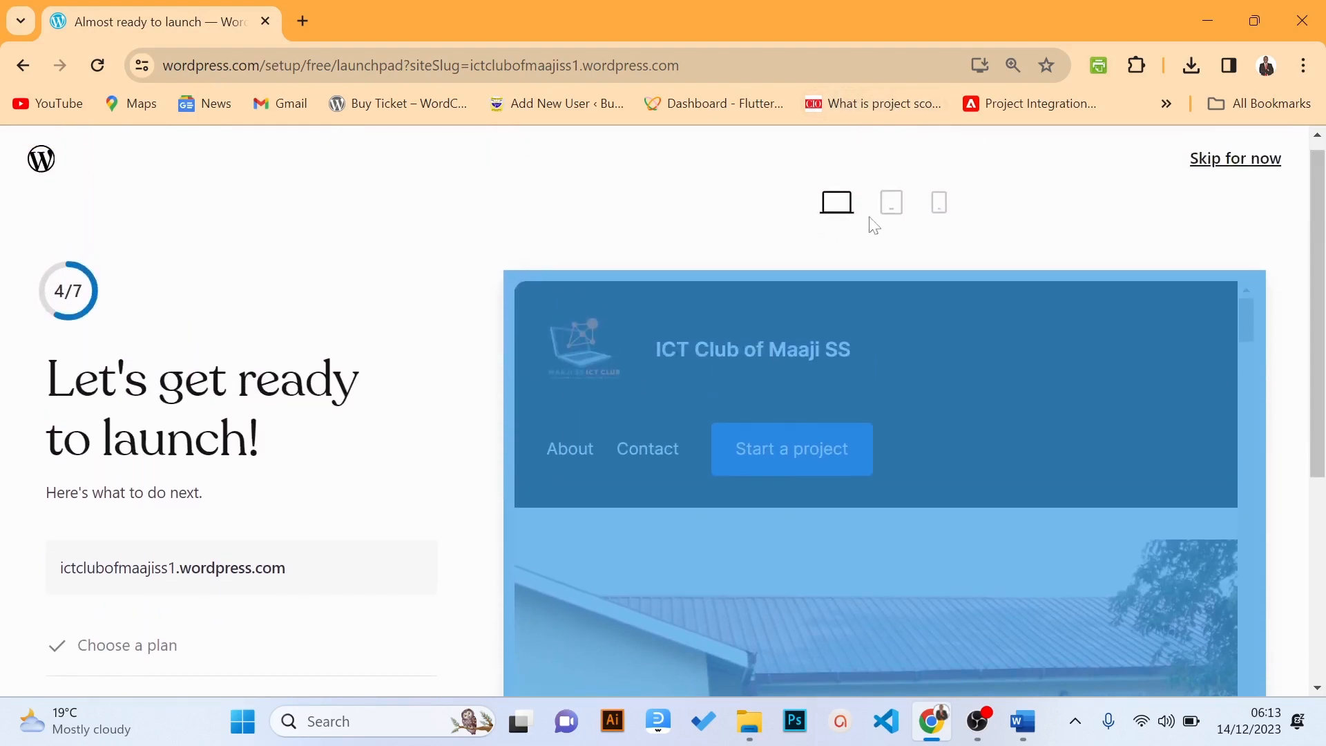
{"action": "left_click", "coordinate": [896, 216]}
{"action": "left_click", "coordinate": [937, 218]}
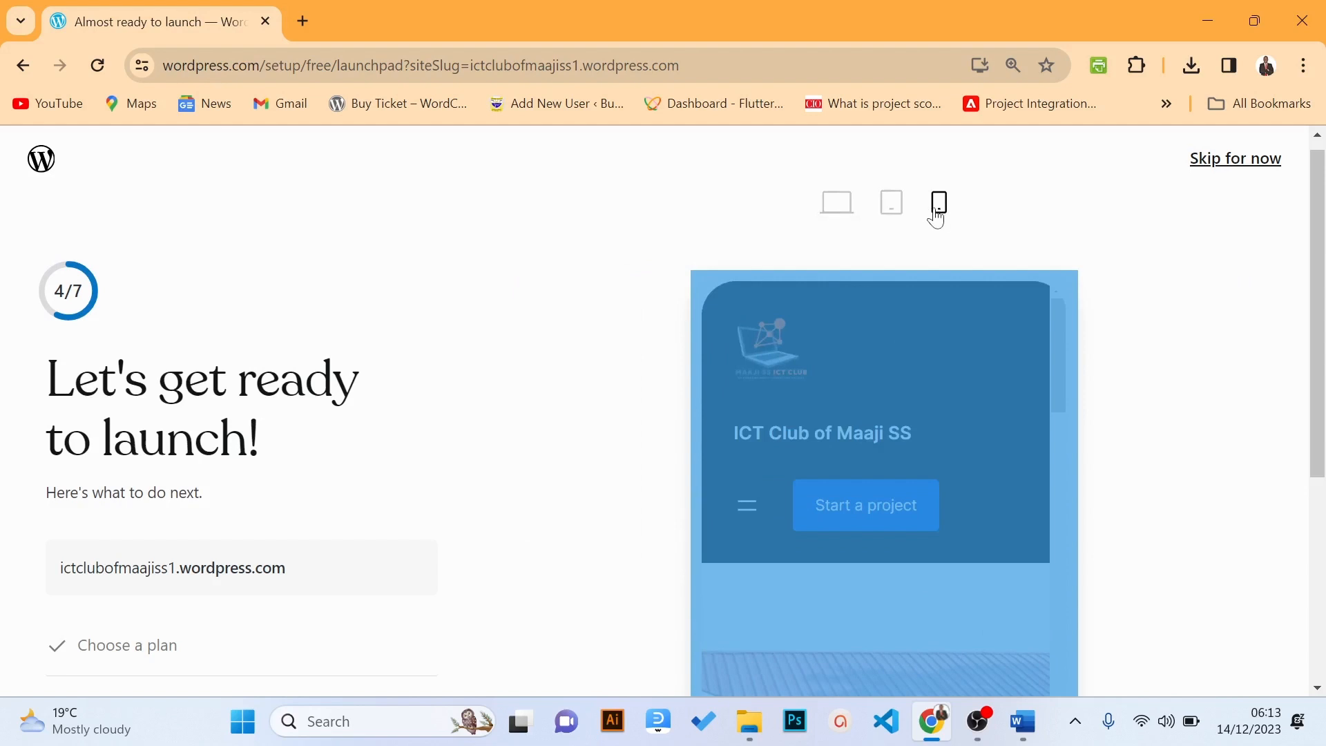
{"action": "left_click", "coordinate": [823, 218]}
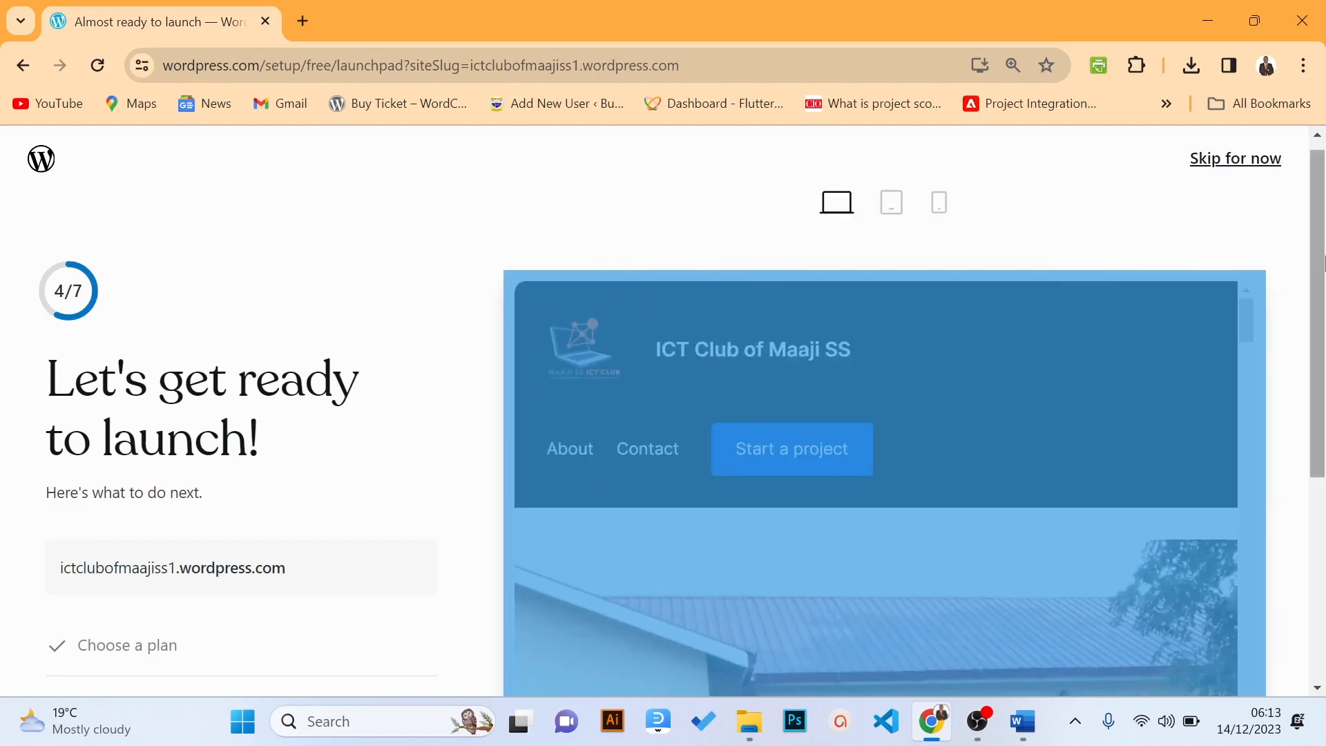
{"action": "left_click_drag", "start_coordinate": [1323, 281], "coordinate": [1323, 494]}
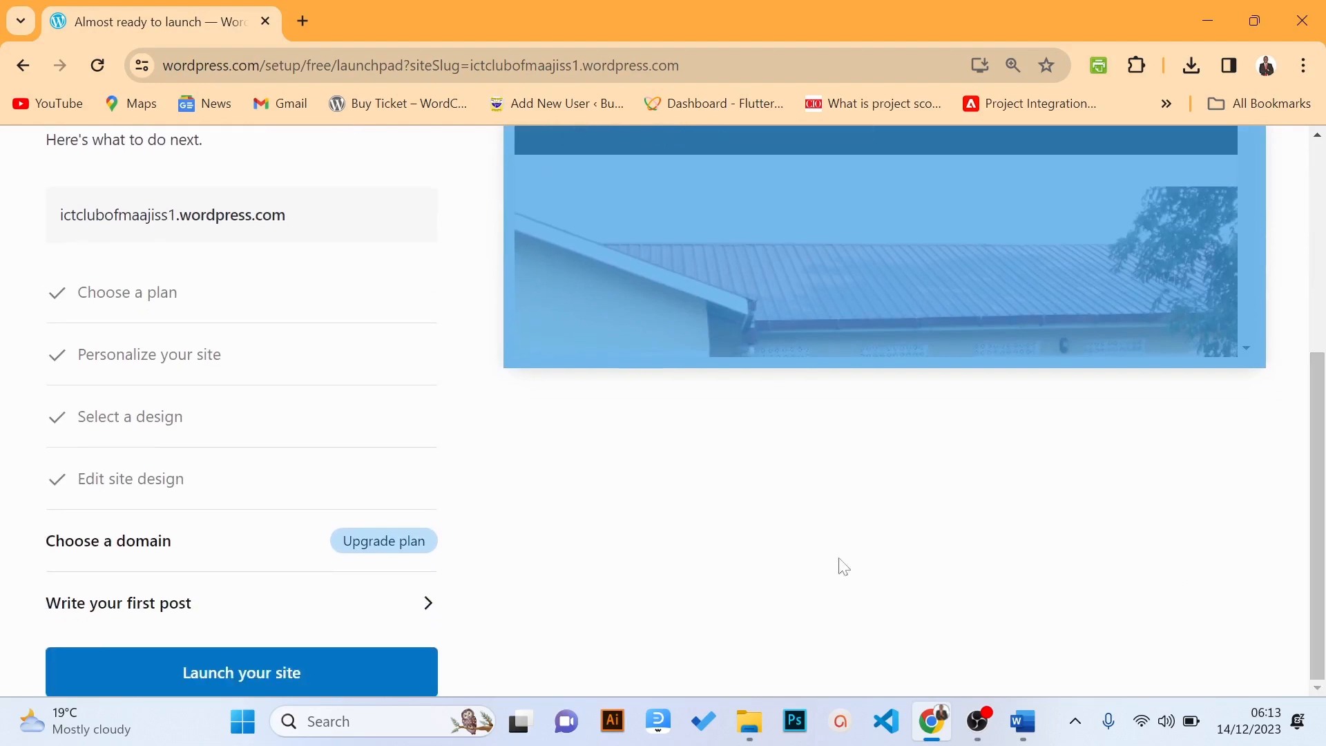
{"action": "left_click", "coordinate": [237, 681]}
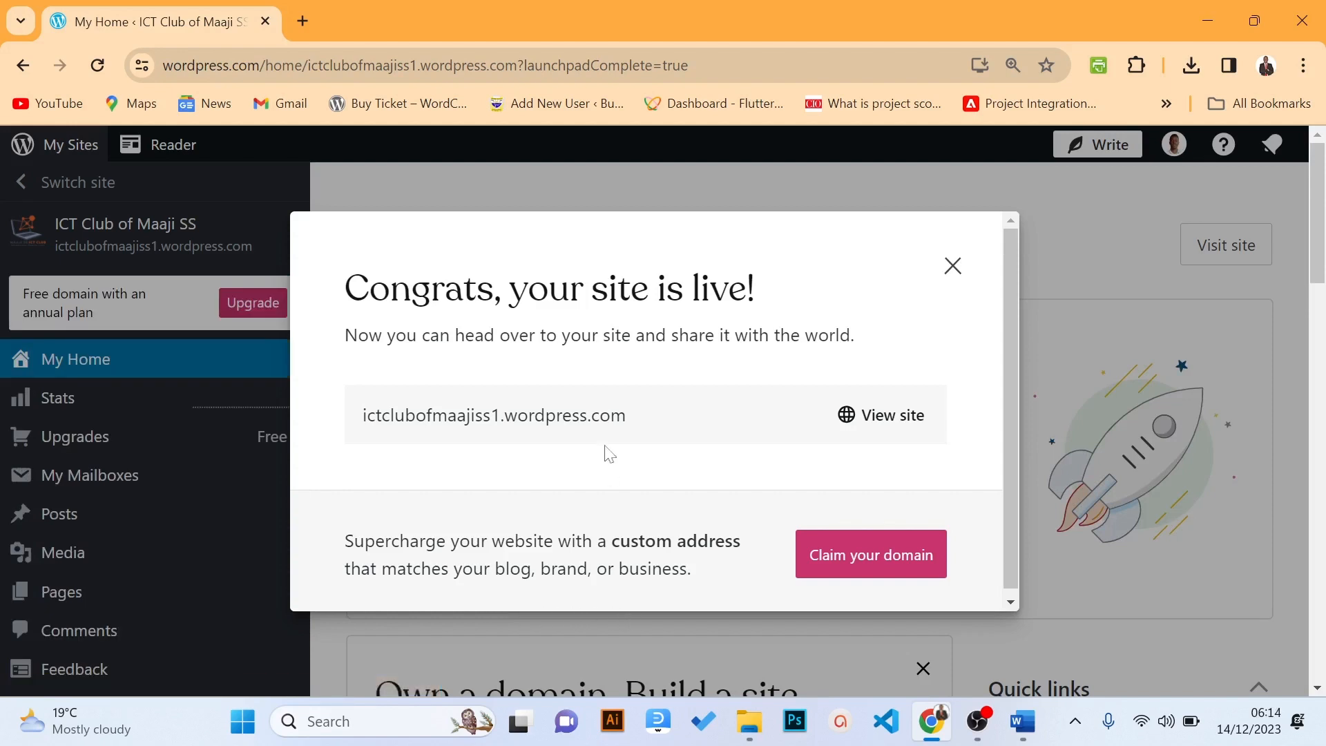
Copy the address ictclubofmaajiss1.wordpress.com and open a new browser tab
{"action": "mouse_move", "coordinate": [636, 433]}
{"action": "left_click", "coordinate": [645, 414]}
{"action": "left_click", "coordinate": [306, 27]}
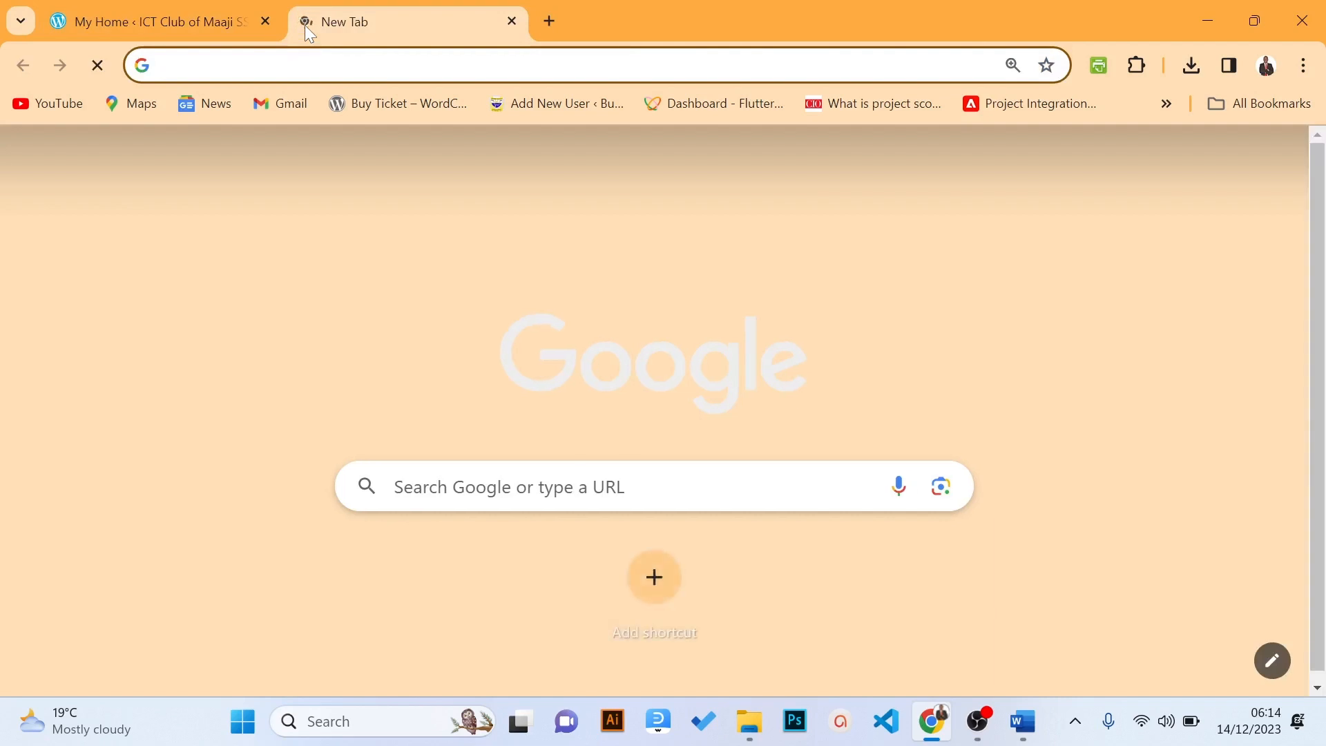
Paste ictclubofmaajiss1.wordpress.com into the new tab's address bar and go to it
{"action": "key", "text": "ctrl+v"}
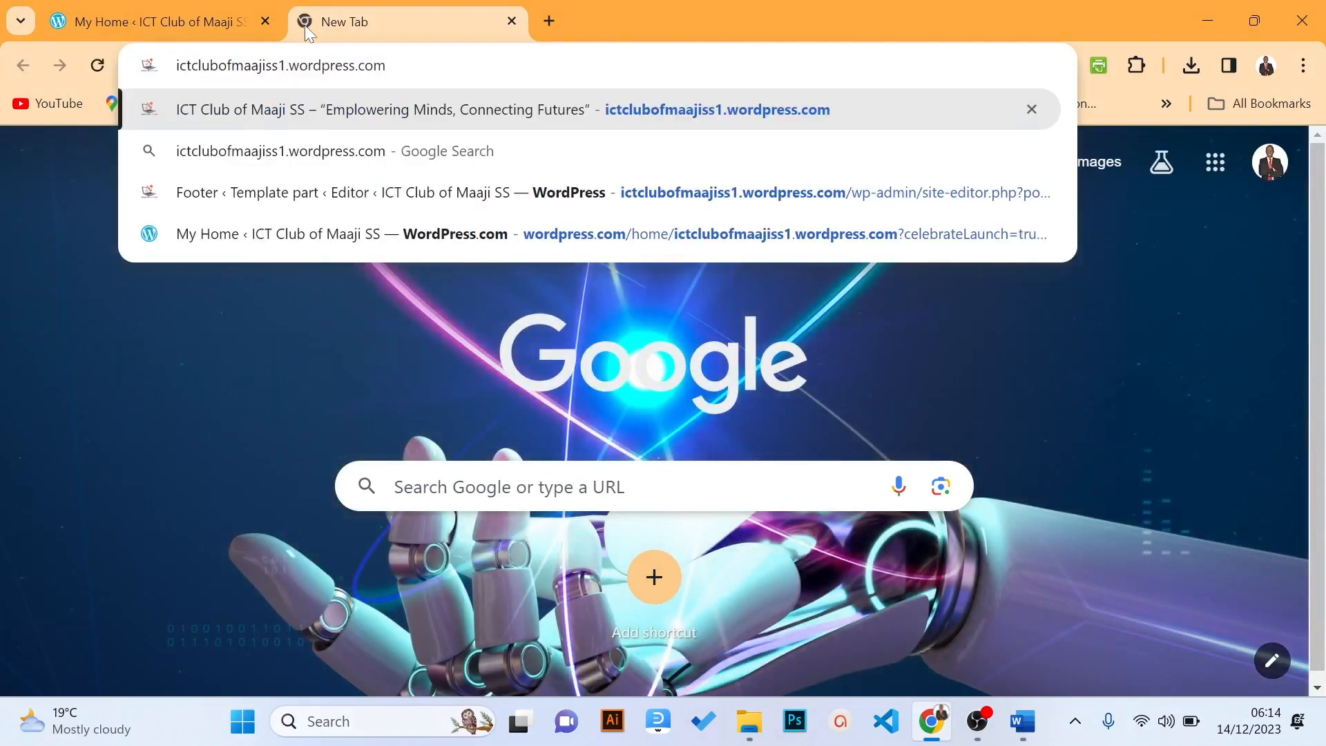
{"action": "key", "text": "Return"}
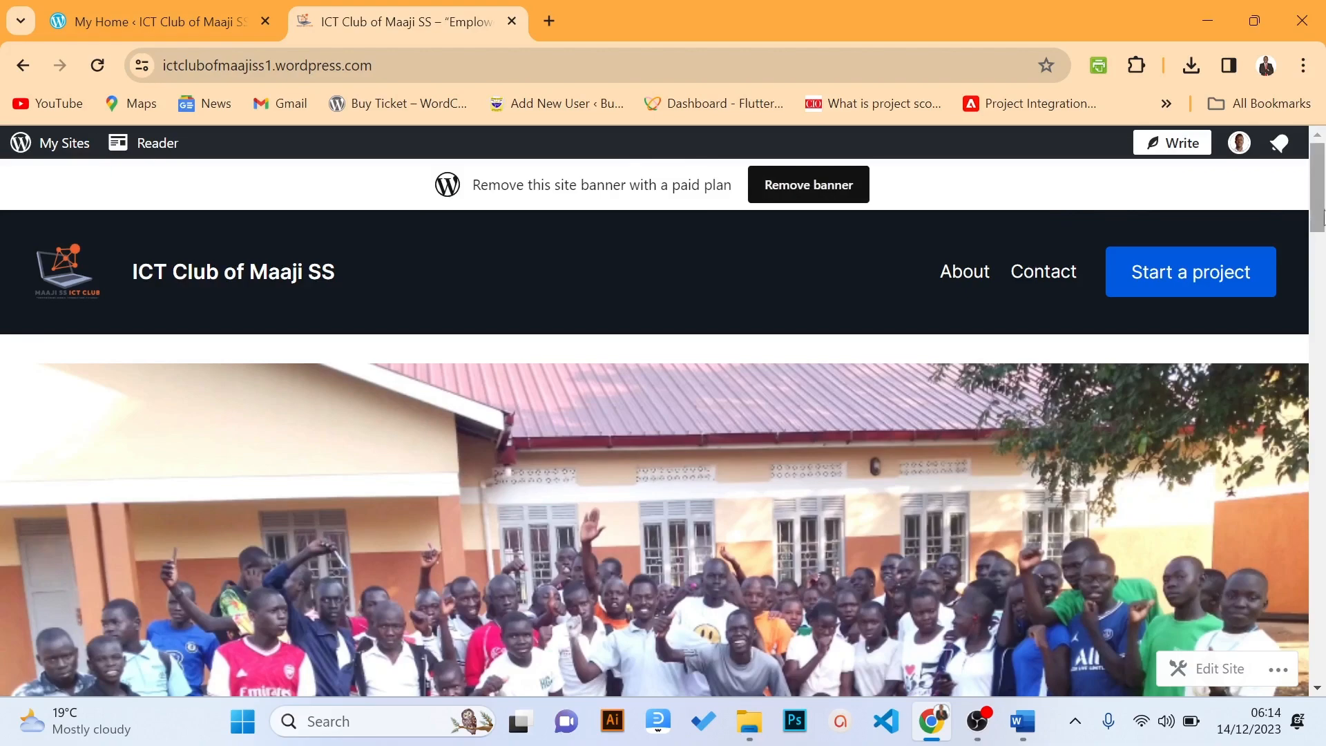
{"action": "left_click_drag", "start_coordinate": [1323, 220], "coordinate": [1314, 195]}
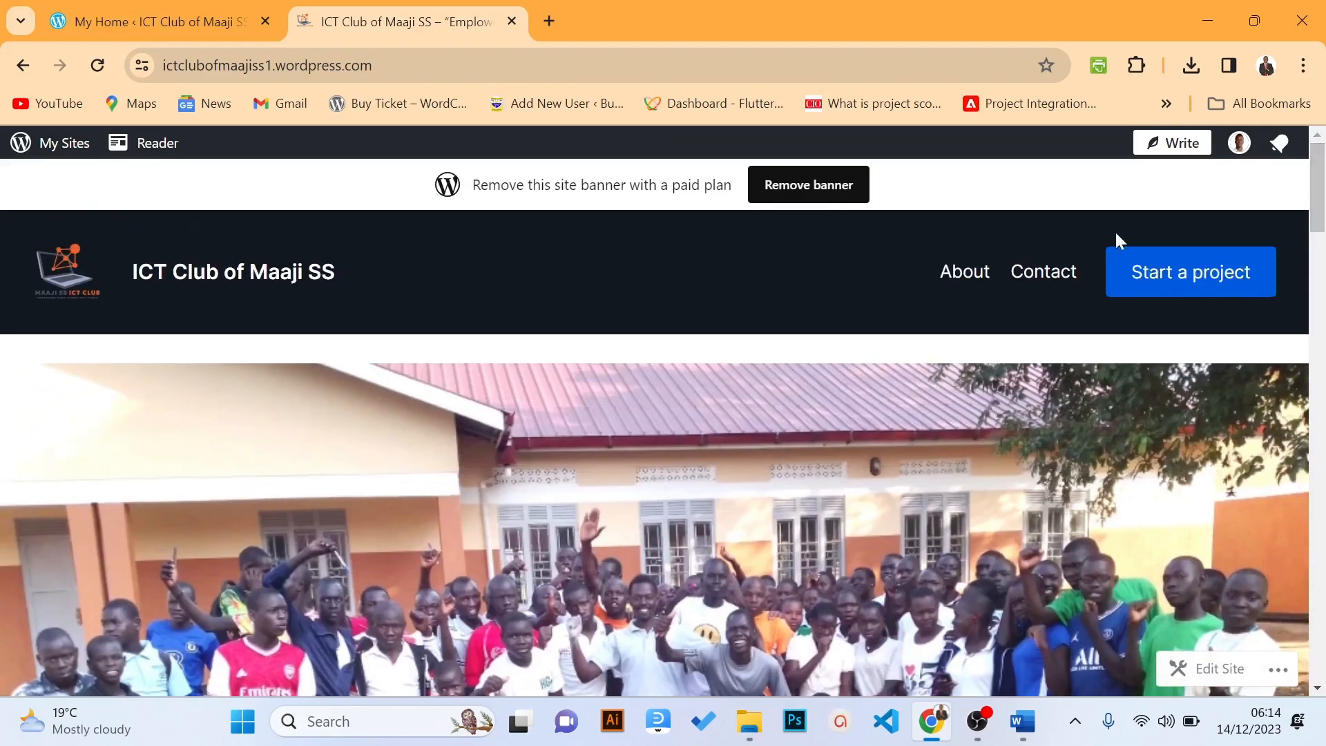
{"action": "left_click", "coordinate": [967, 285]}
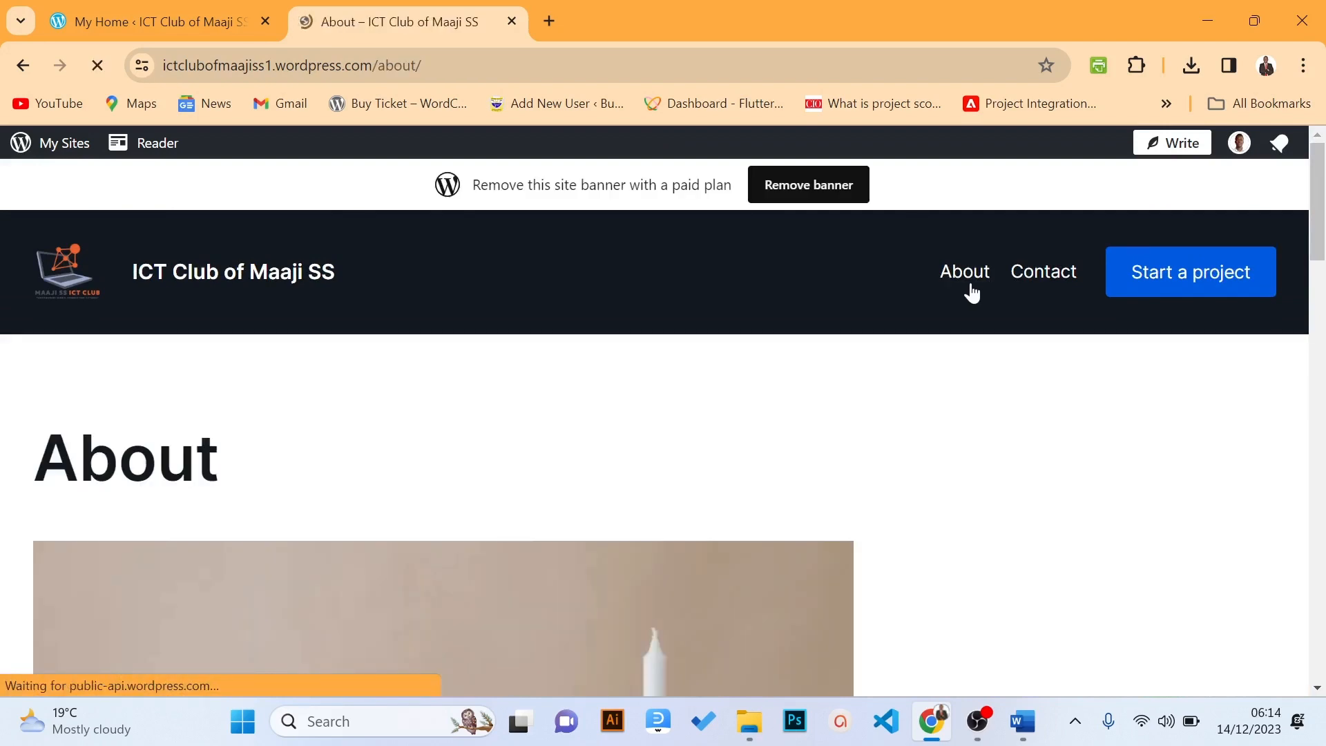
{"action": "left_click_drag", "start_coordinate": [1320, 224], "coordinate": [1300, 190]}
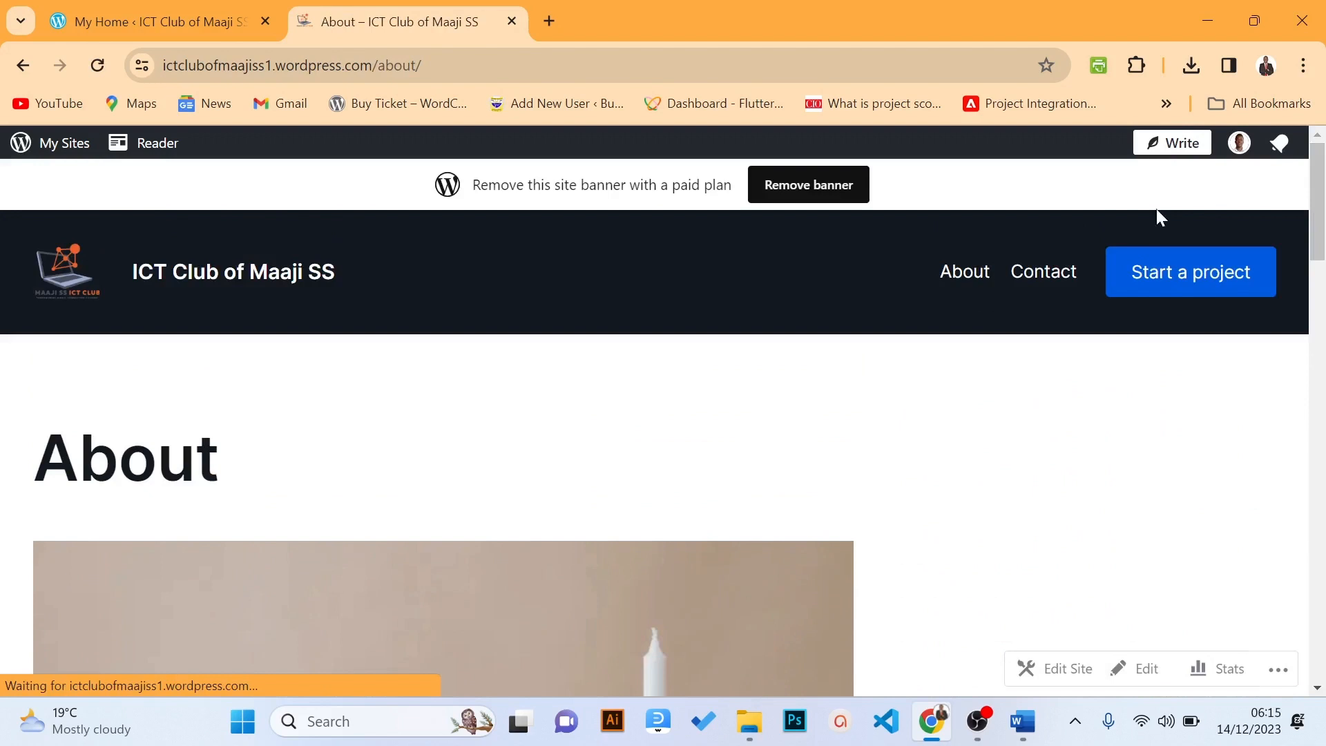
{"action": "left_click", "coordinate": [1038, 284]}
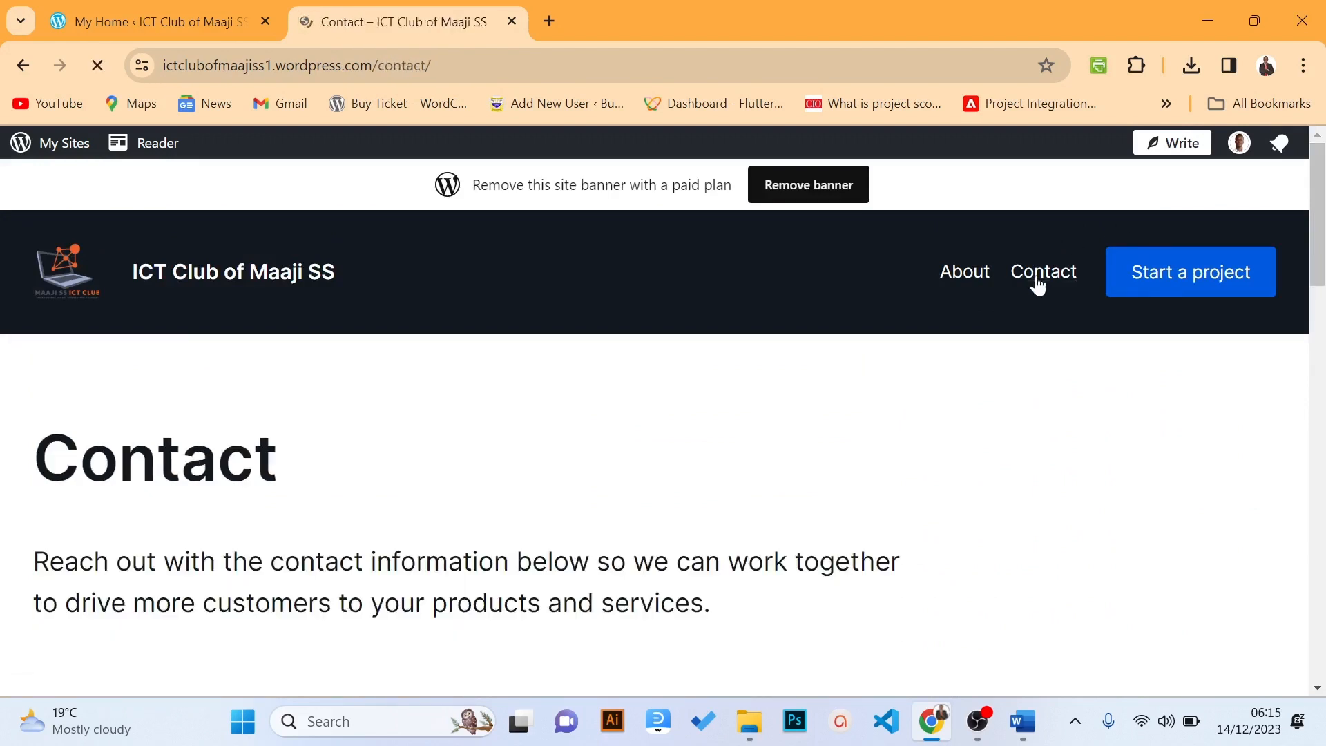
{"action": "left_click_drag", "start_coordinate": [1322, 232], "coordinate": [1312, 178]}
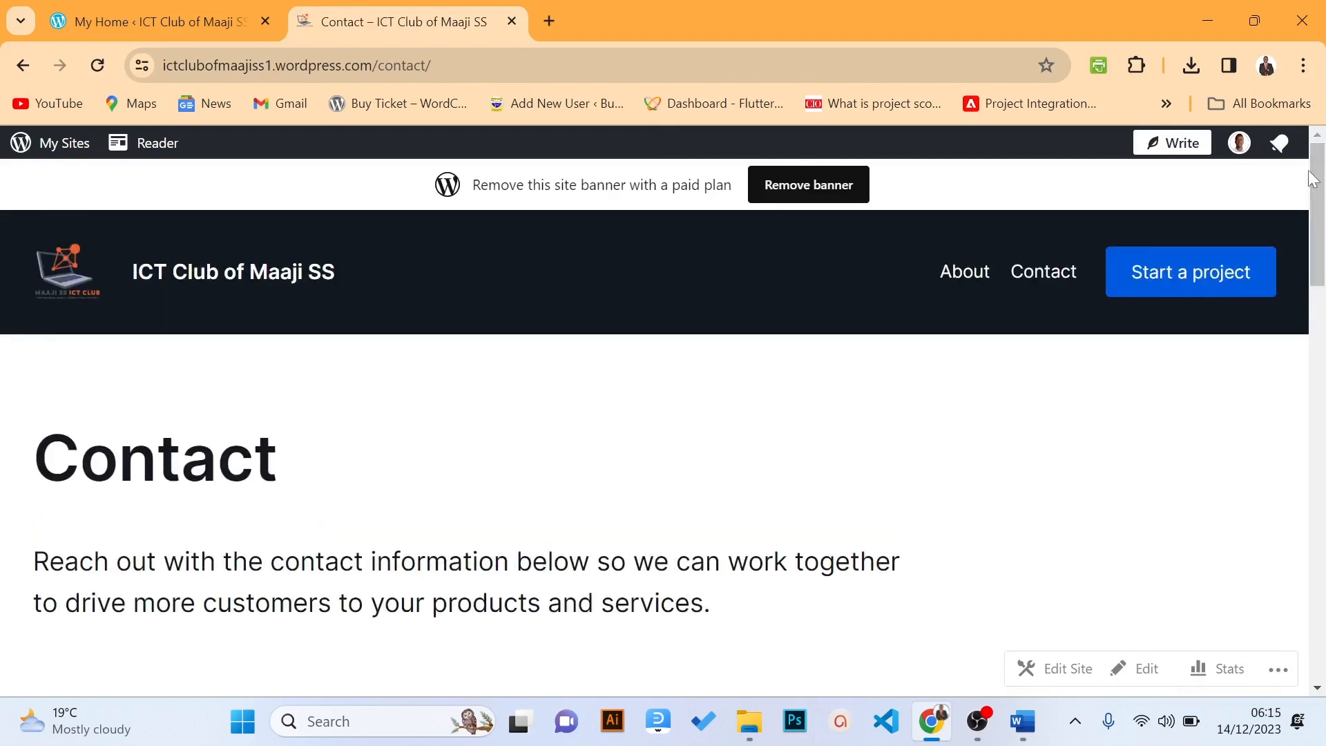
{"action": "left_click", "coordinate": [217, 280]}
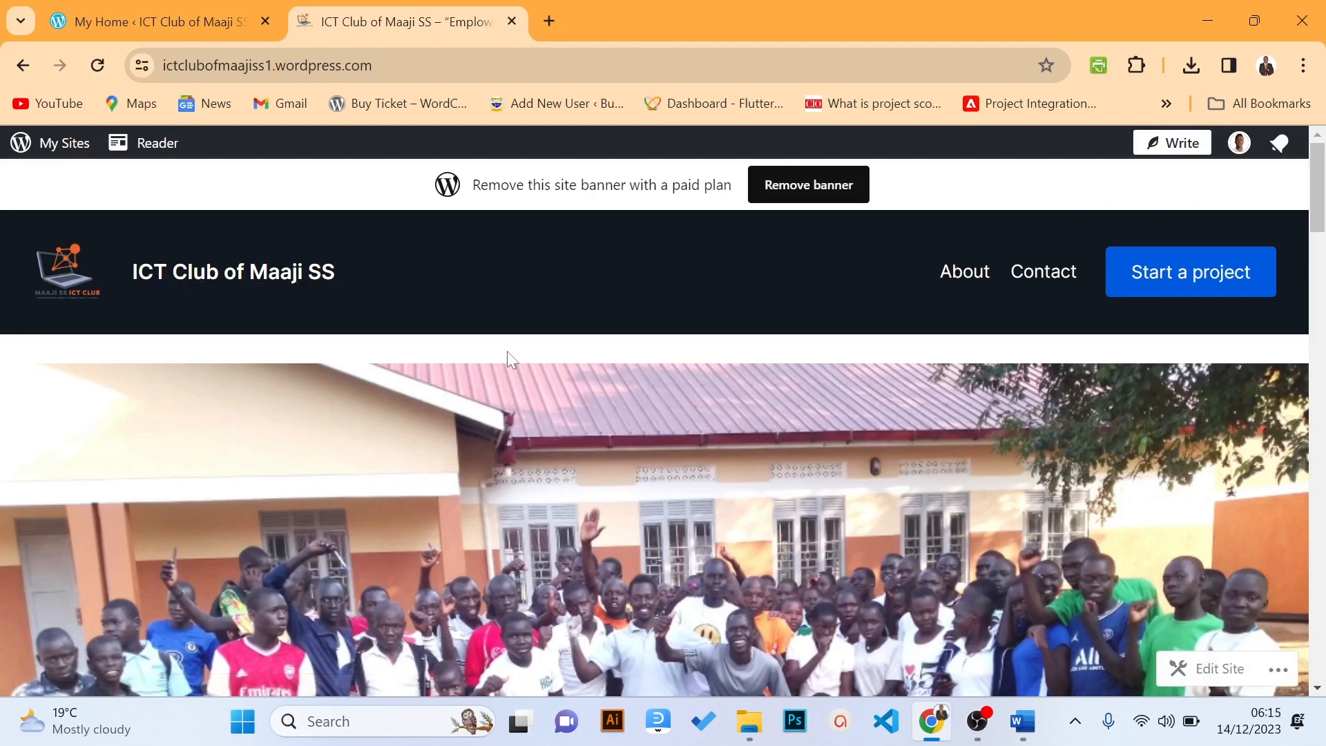
Close the Congrats dialog on the dashboard tab, then open My Home from the live site's tab
{"action": "left_click", "coordinate": [127, 1]}
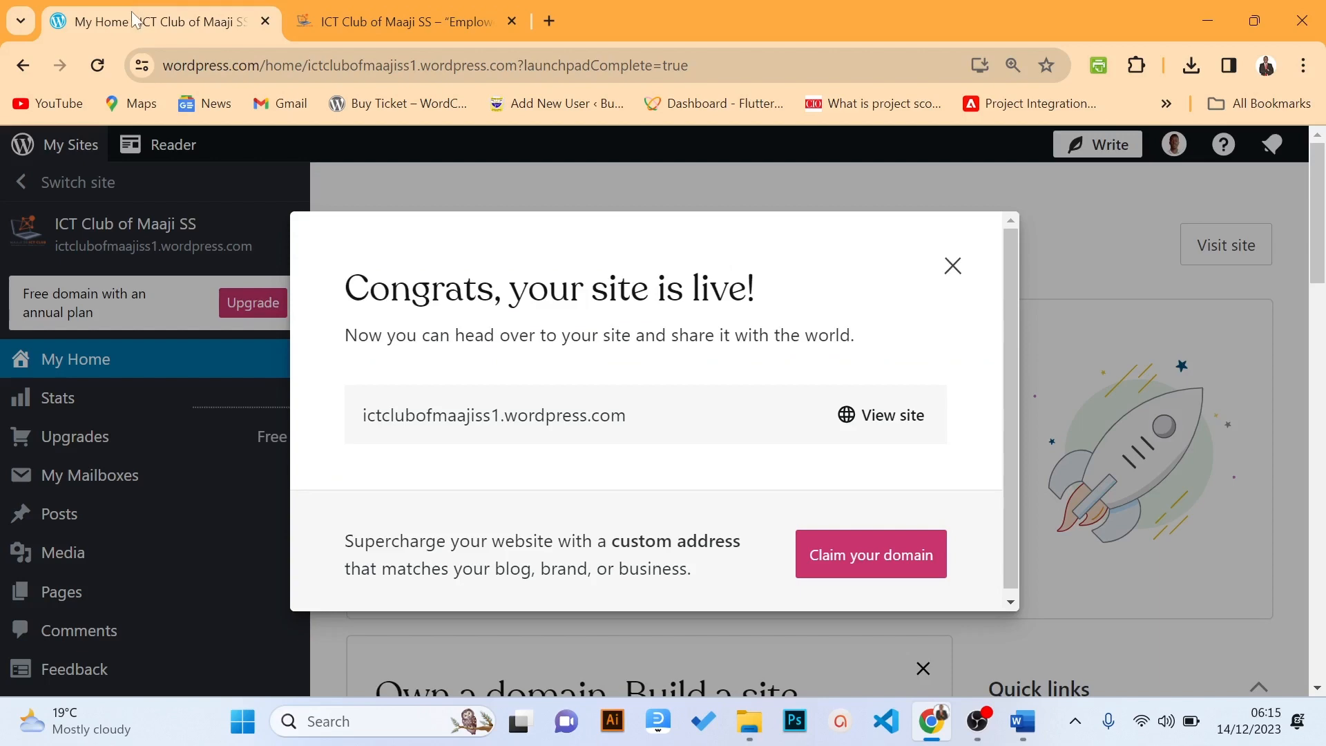
{"action": "left_click", "coordinate": [952, 267]}
{"action": "left_click", "coordinate": [391, 33]}
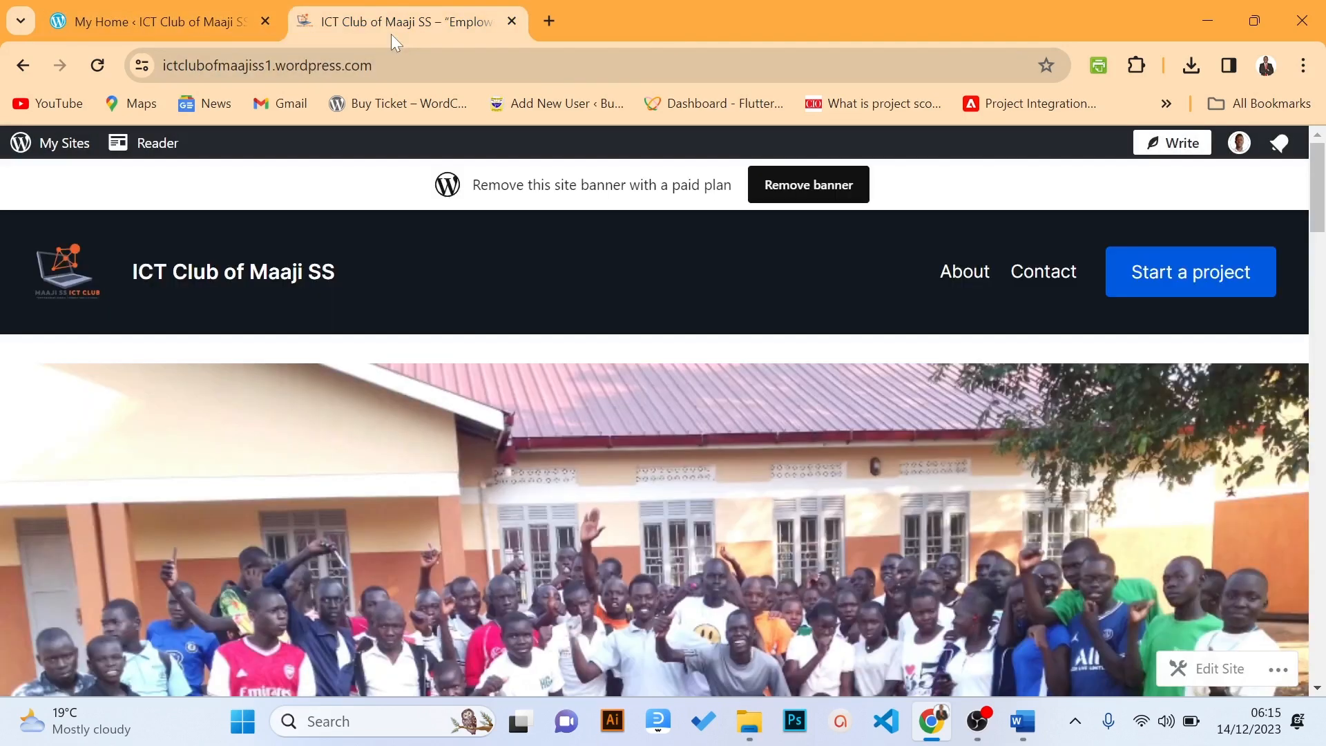
{"action": "left_click", "coordinate": [55, 158]}
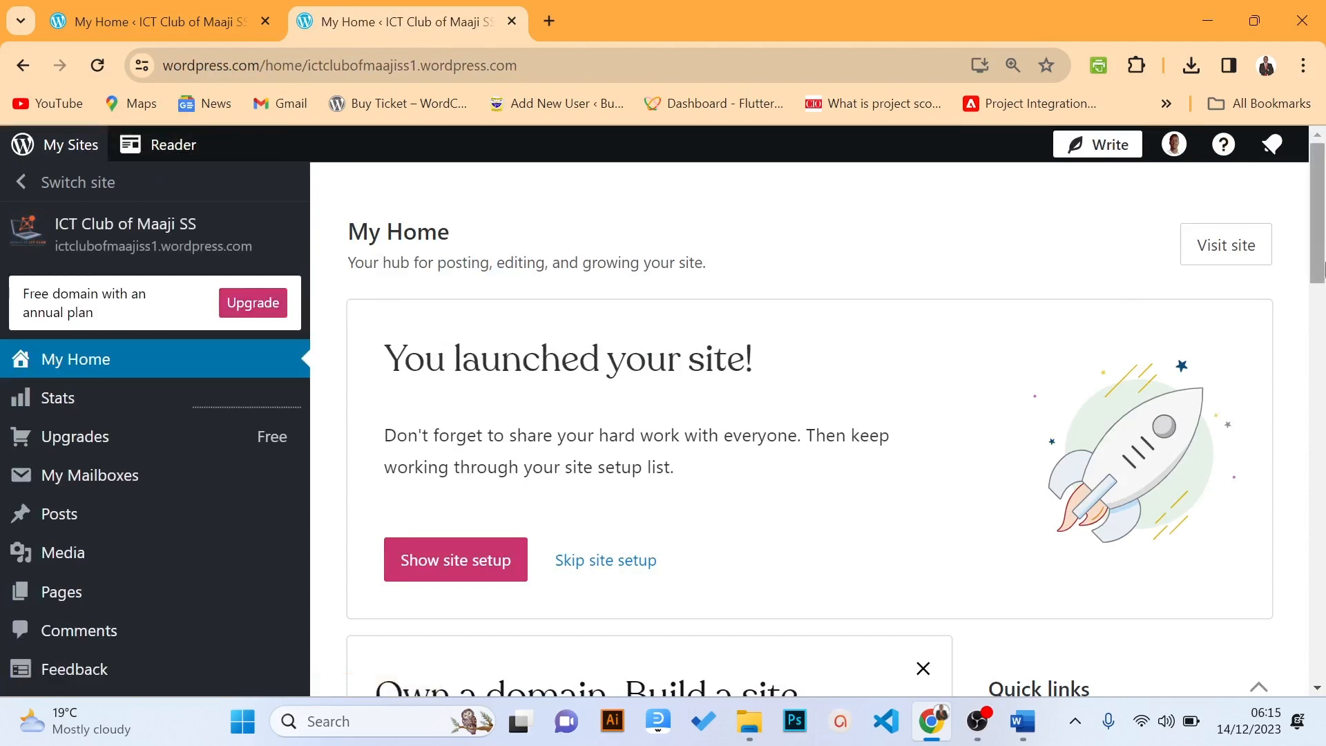
{"action": "mouse_move", "coordinate": [1323, 252]}
{"action": "left_mouse_down"}
{"action": "mouse_move", "coordinate": [1323, 290]}
{"action": "mouse_move", "coordinate": [1324, 221]}
{"action": "mouse_move", "coordinate": [1325, 261]}
{"action": "left_mouse_up"}
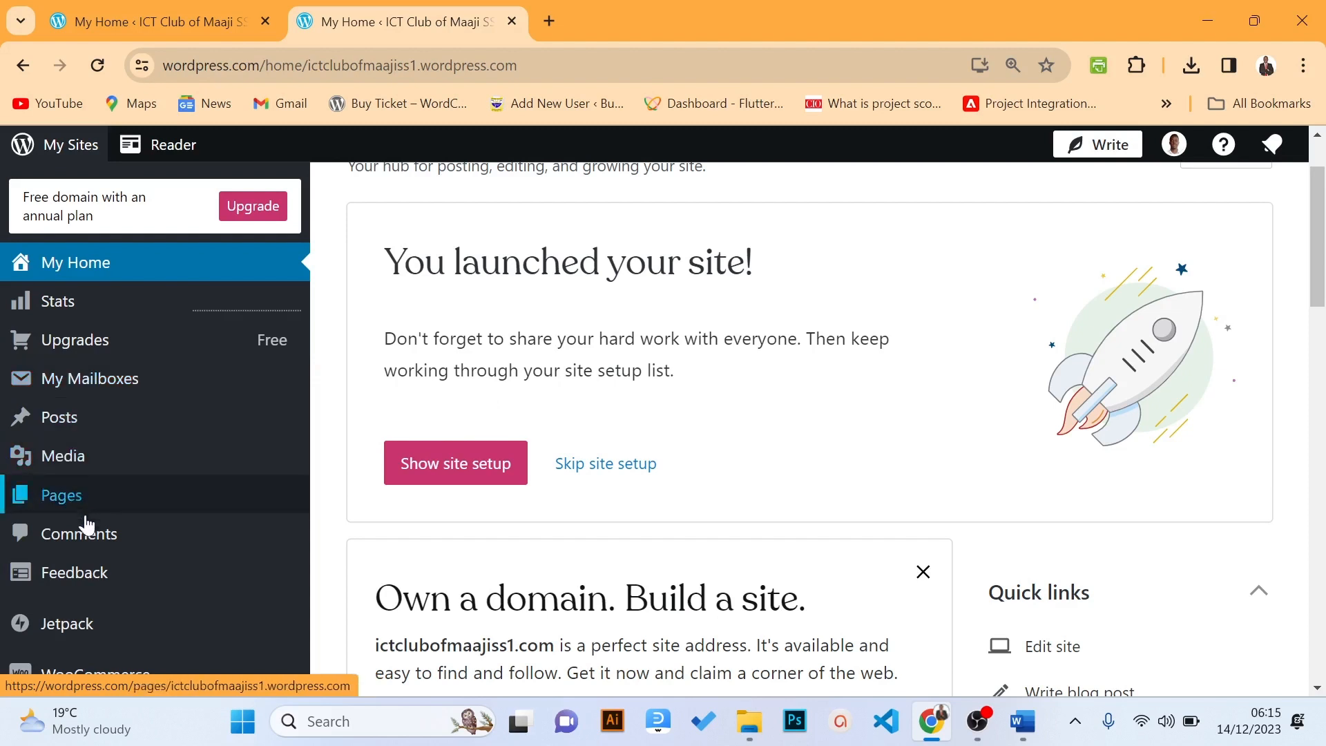
{"action": "mouse_move", "coordinate": [81, 402]}
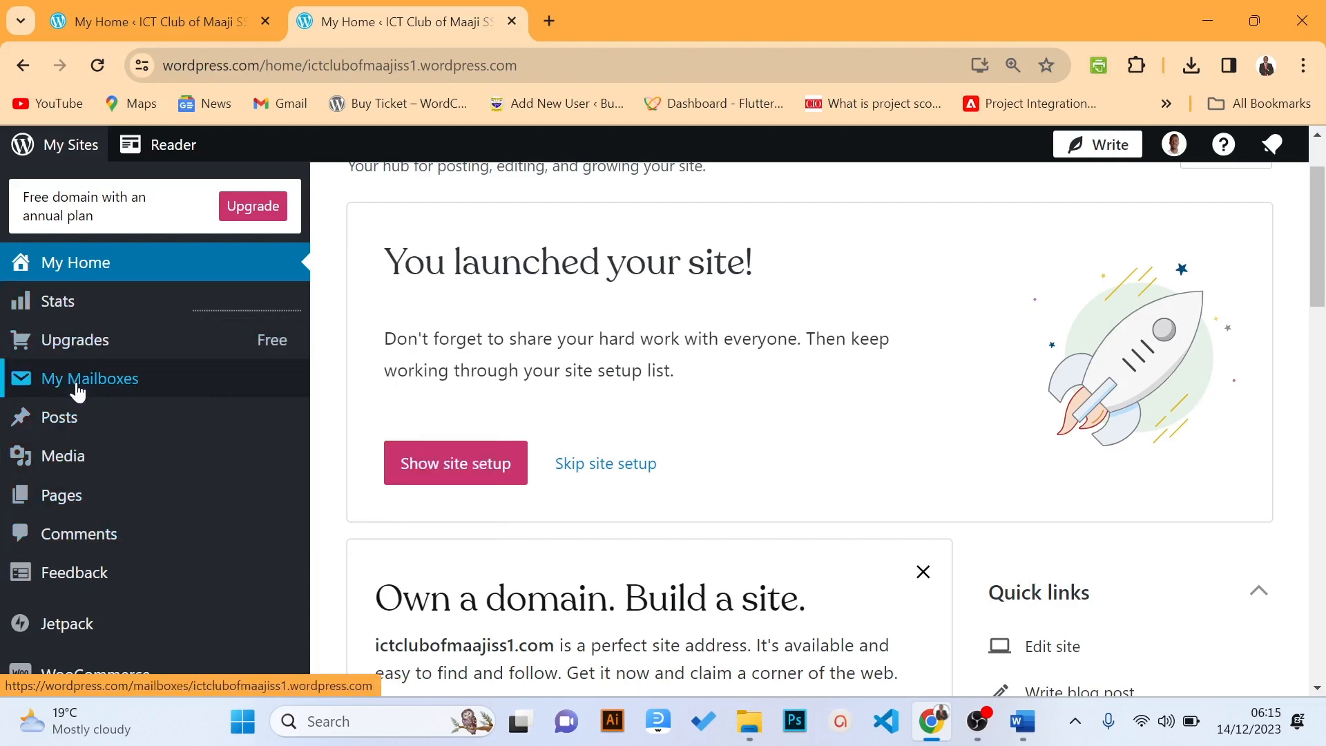
Browse the Media library's Images, Documents, Videos and Audio filters, then go to the Posts list
{"action": "left_click", "coordinate": [62, 459]}
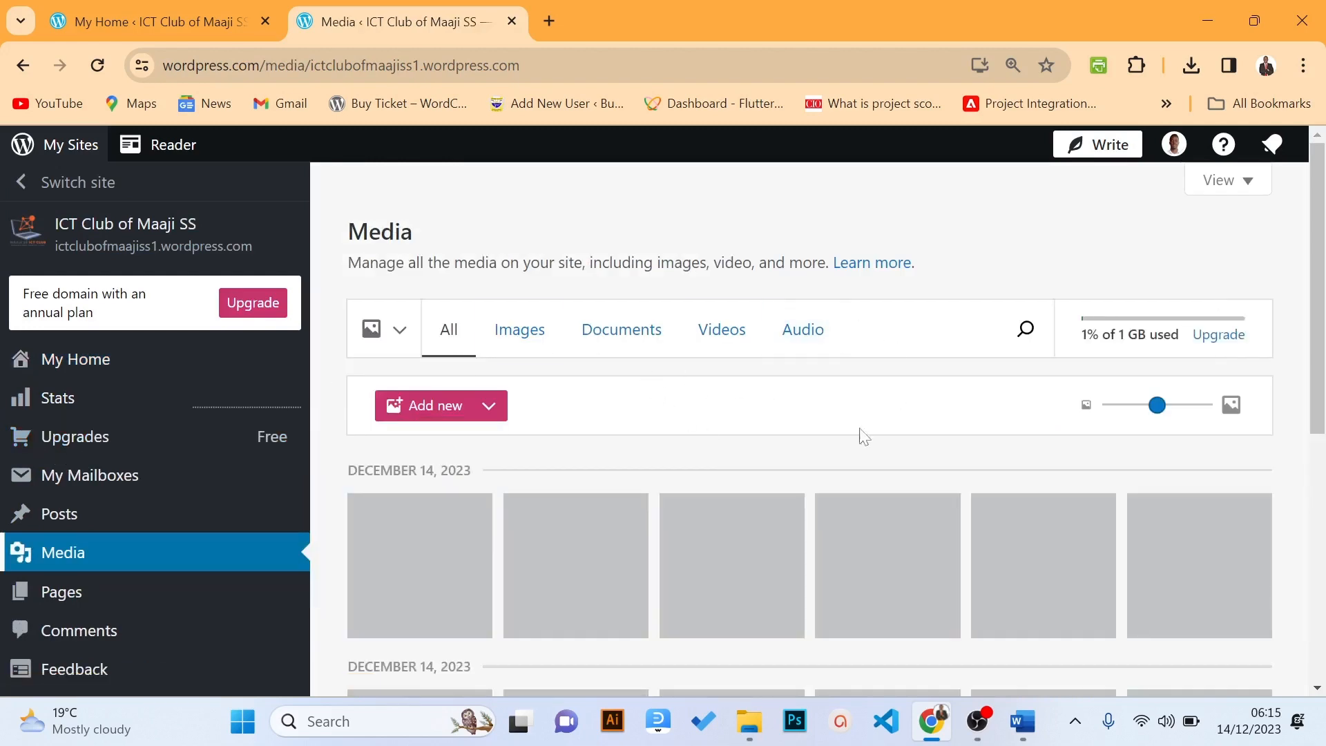
{"action": "mouse_move", "coordinate": [1323, 298]}
{"action": "left_mouse_down"}
{"action": "mouse_move", "coordinate": [1323, 562]}
{"action": "mouse_move", "coordinate": [1323, 400]}
{"action": "mouse_move", "coordinate": [1301, 297]}
{"action": "left_mouse_up"}
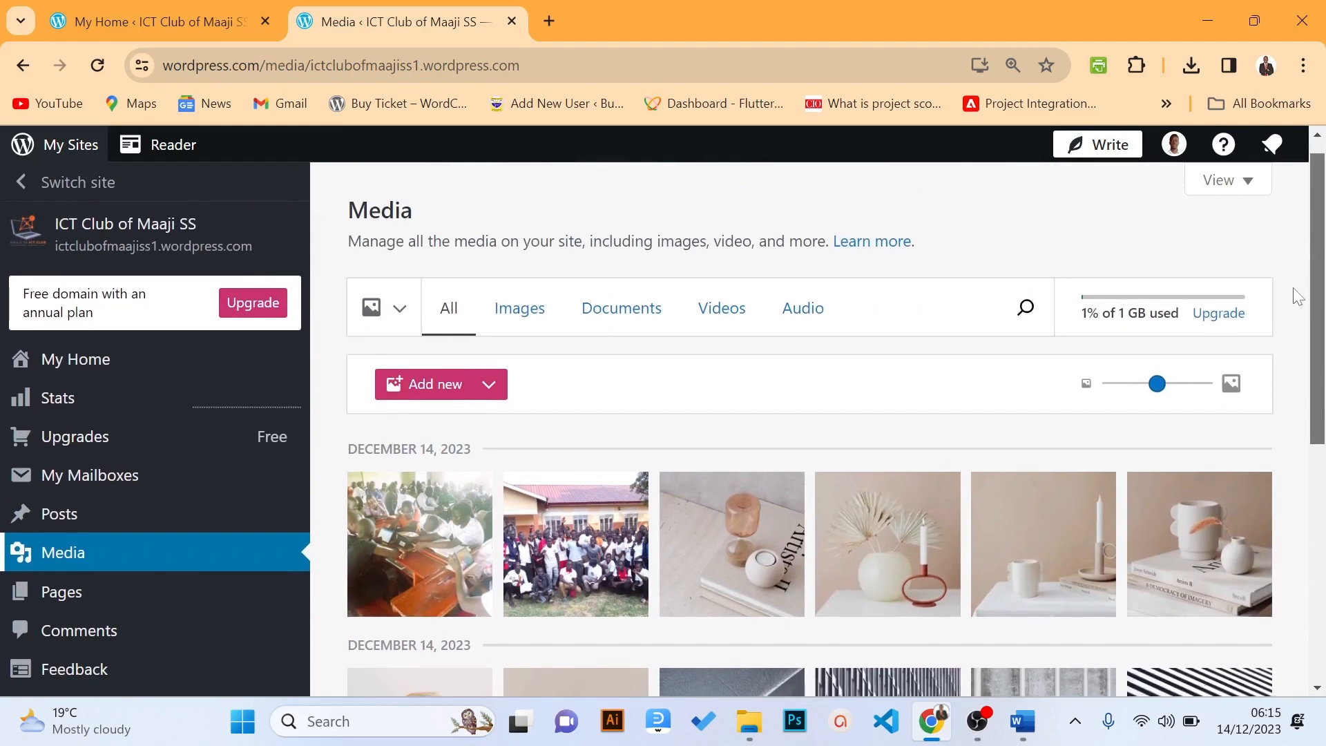
{"action": "left_click", "coordinate": [518, 321]}
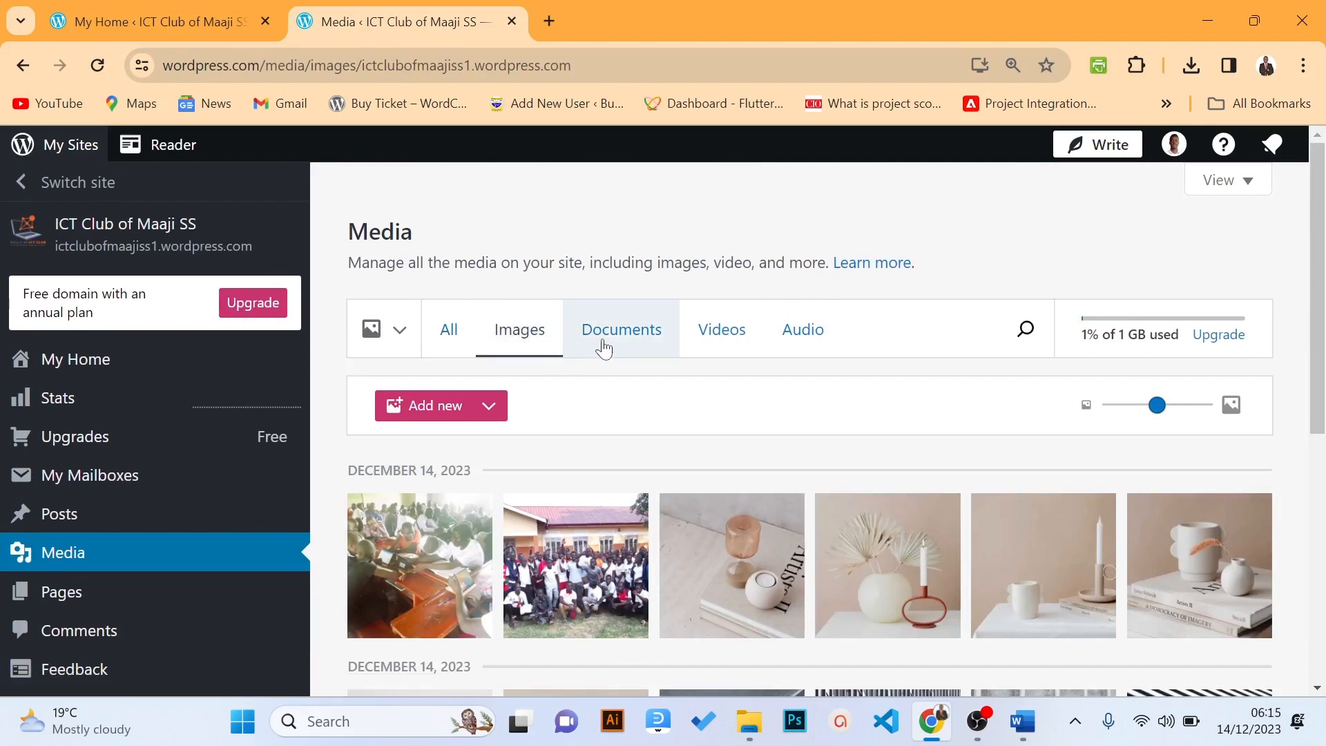
{"action": "left_click", "coordinate": [602, 349]}
{"action": "left_click", "coordinate": [723, 355]}
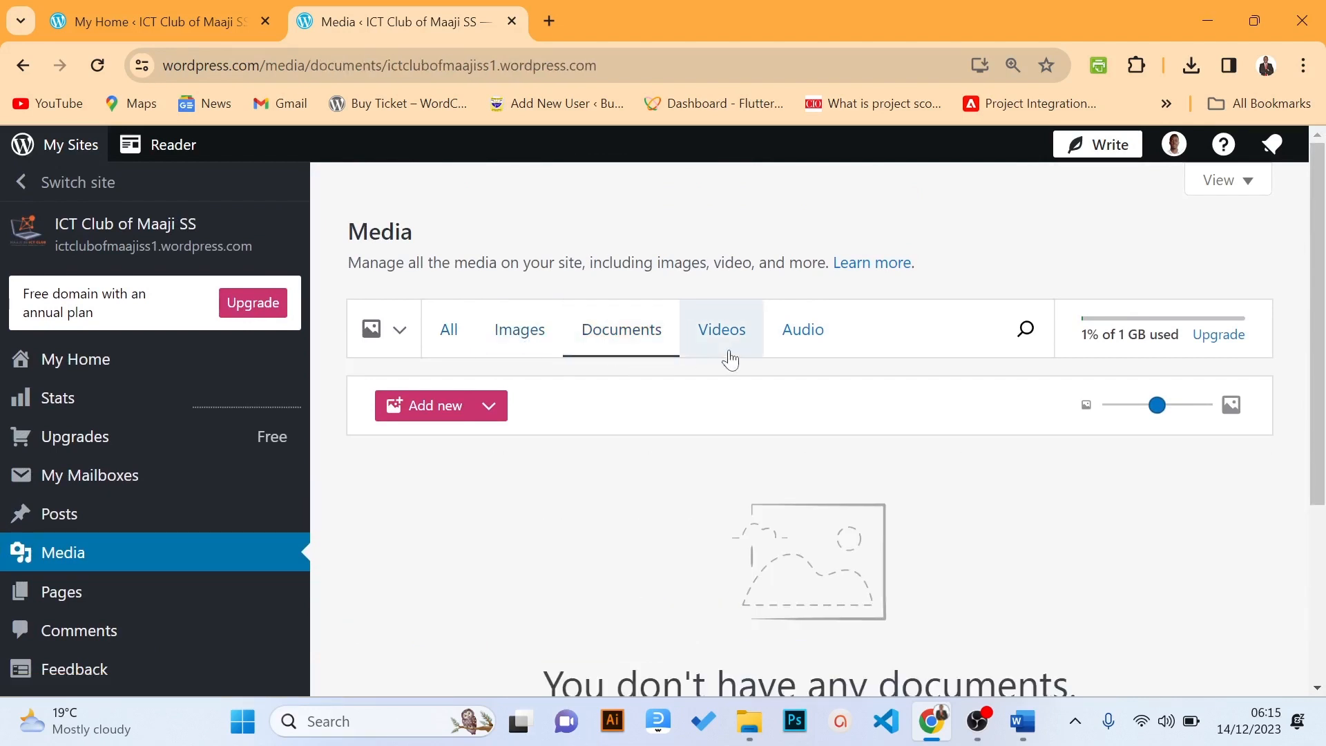
{"action": "left_click", "coordinate": [787, 350]}
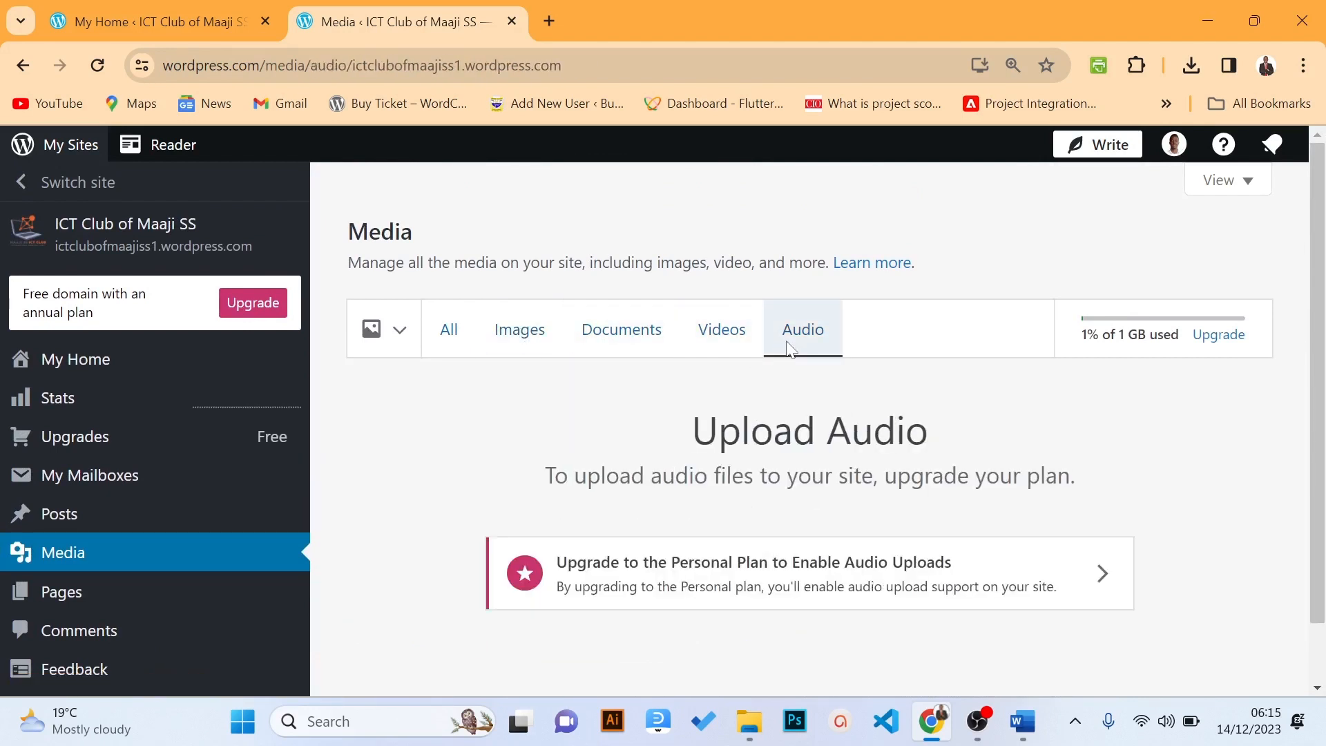
{"action": "left_click", "coordinate": [88, 526]}
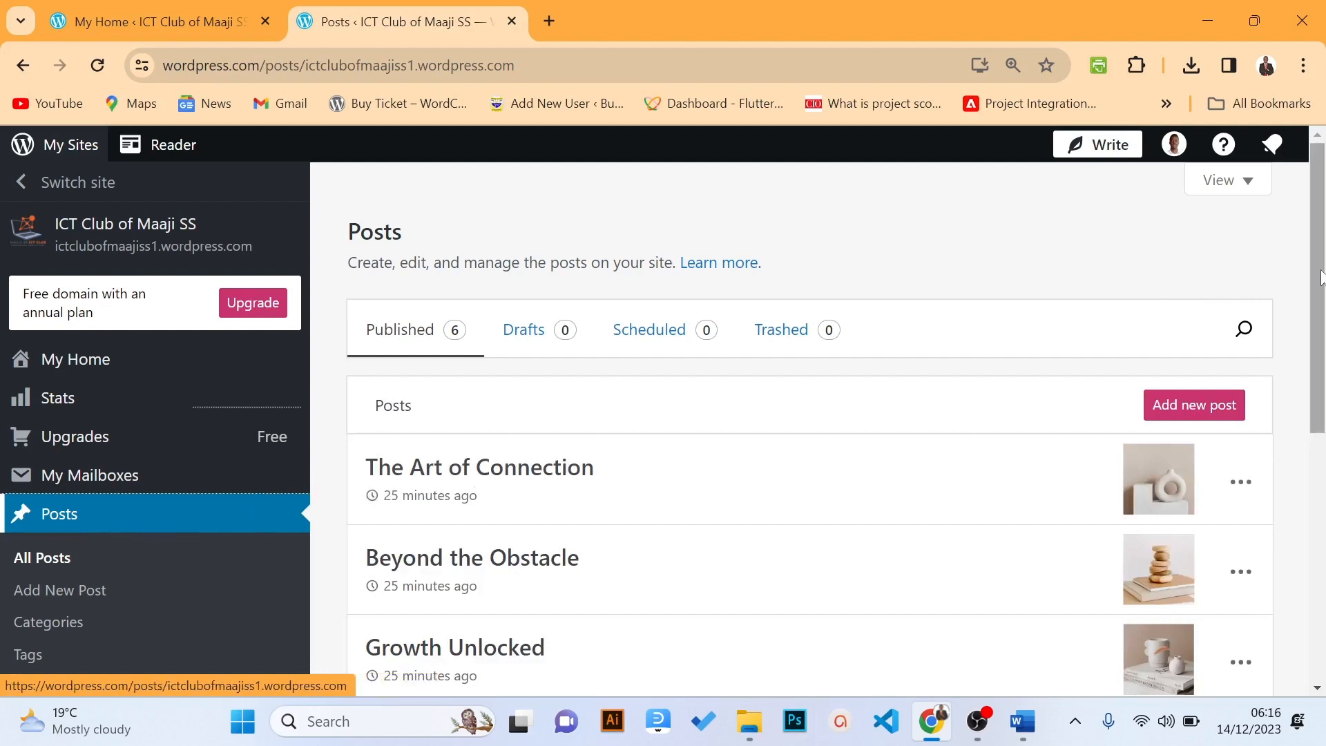
Trash The Art of Connection, Growth Unlocked, Collaboration Magic, Teamwork Triumphs and Adaptive Advantage
{"action": "left_click_drag", "start_coordinate": [1316, 281], "coordinate": [1319, 421]}
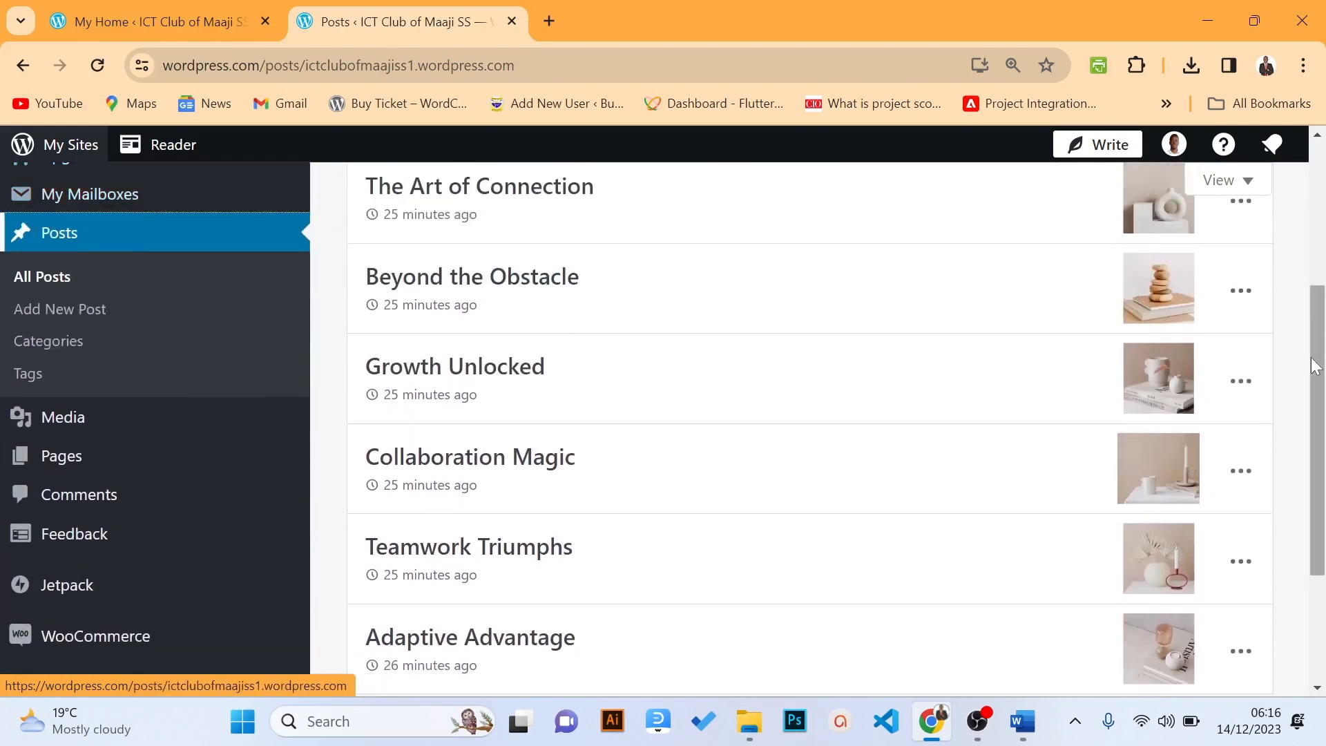
{"action": "scroll", "coordinate": [1305, 298], "scroll_direction": "up", "scroll_amount": 2}
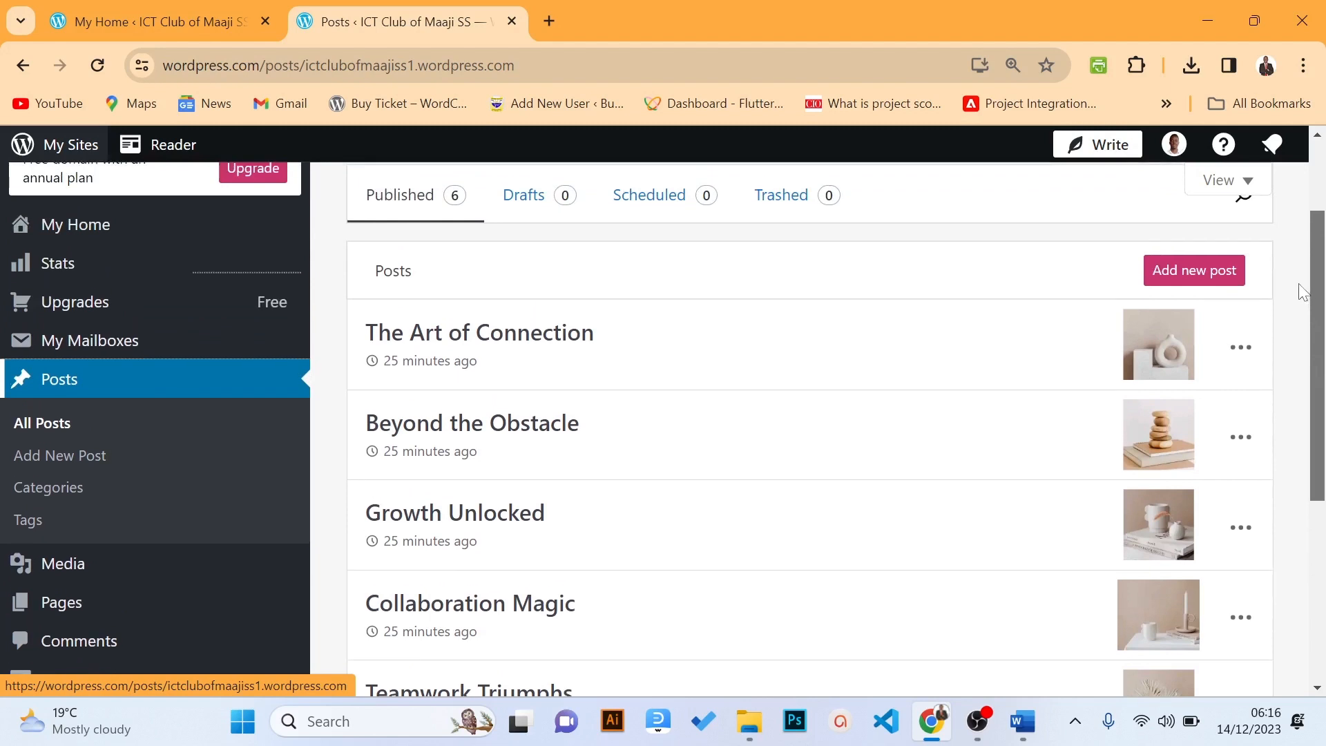
{"action": "left_click", "coordinate": [1239, 349]}
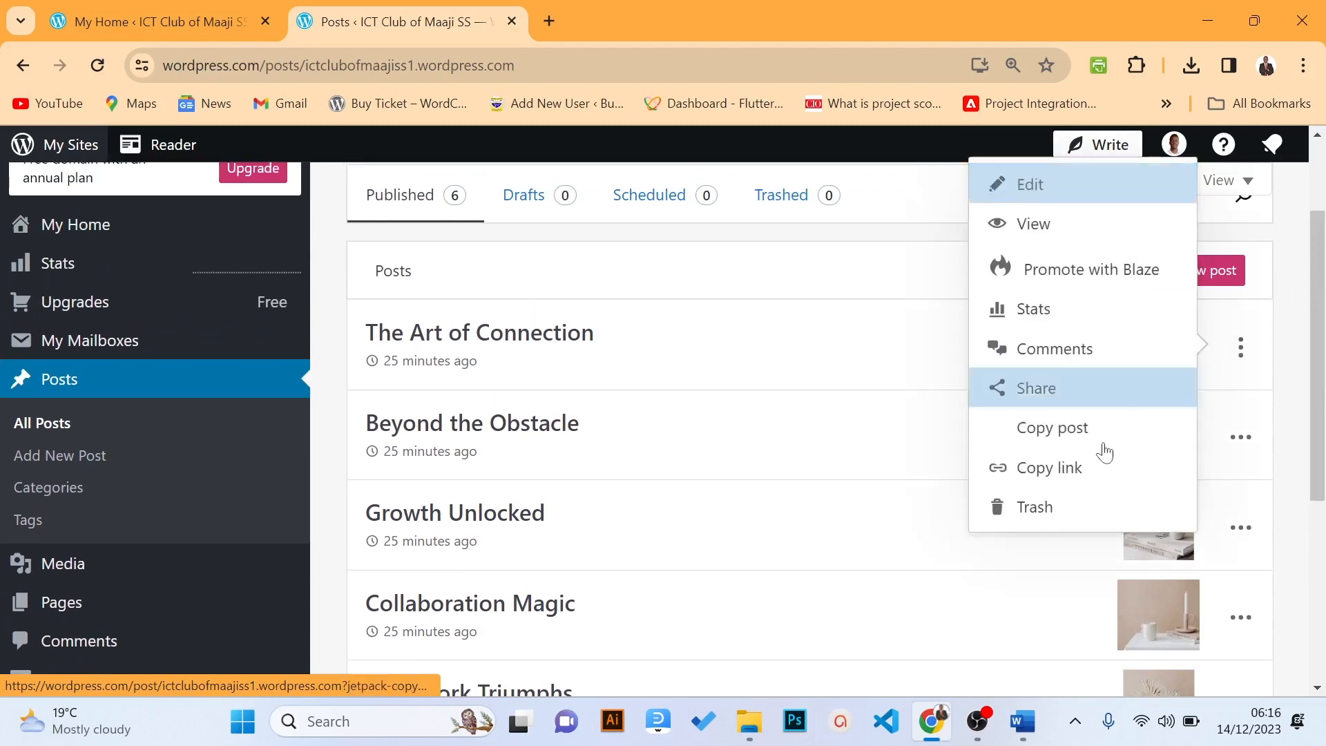
{"action": "left_click", "coordinate": [1052, 521]}
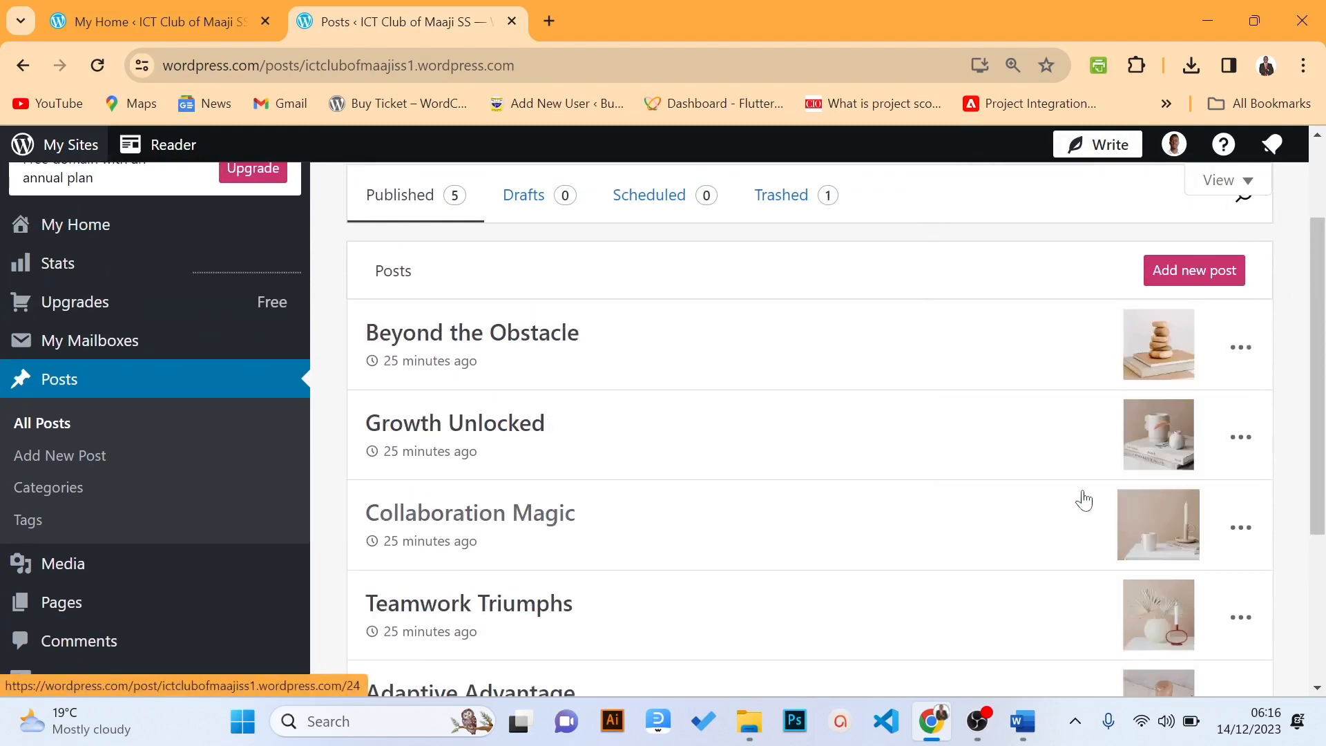
{"action": "left_click", "coordinate": [1242, 438]}
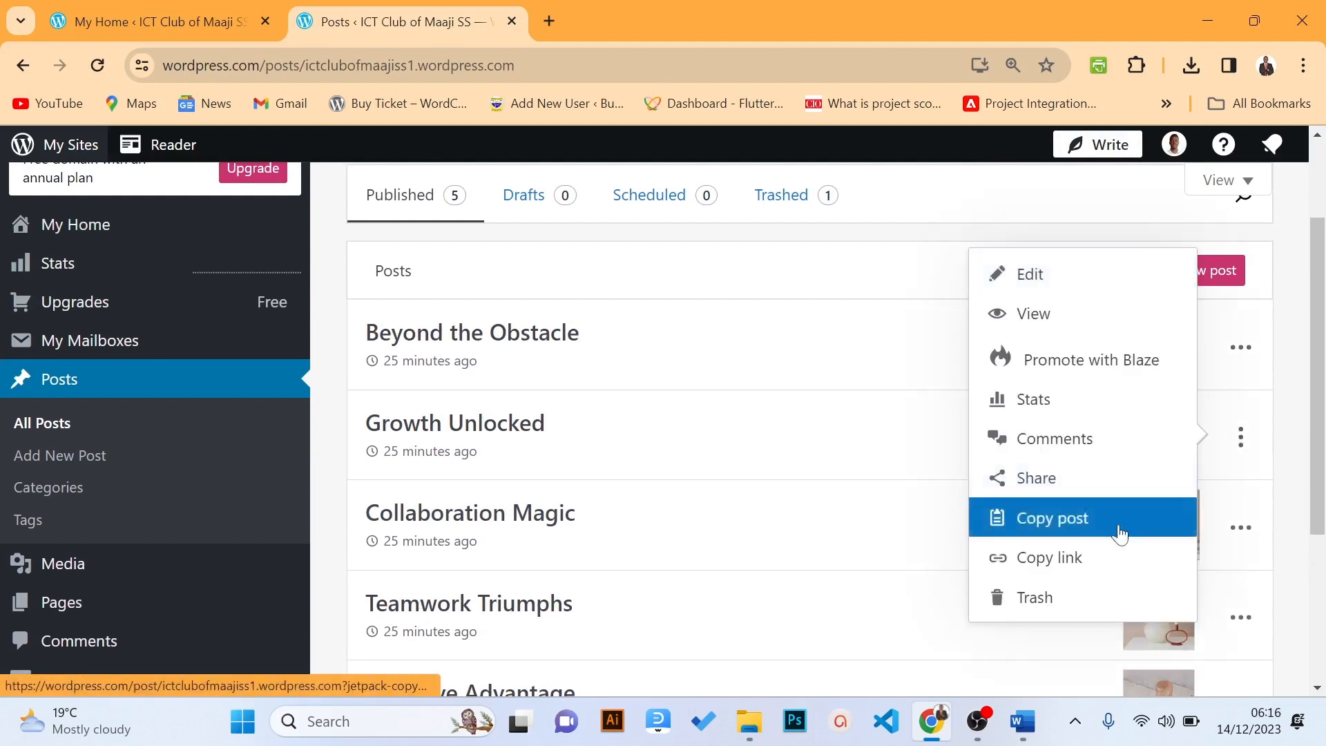
{"action": "left_click", "coordinate": [1079, 600]}
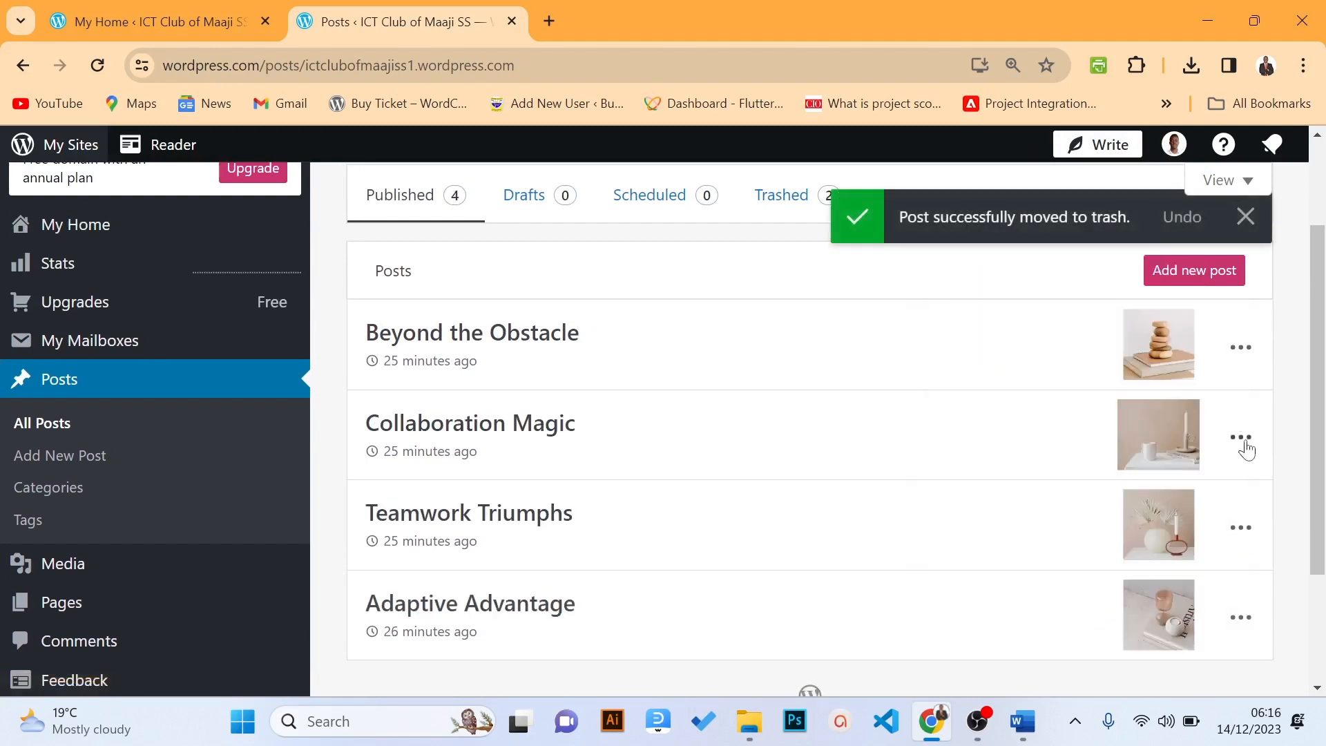
{"action": "left_click", "coordinate": [1240, 442]}
{"action": "left_click", "coordinate": [1071, 604]}
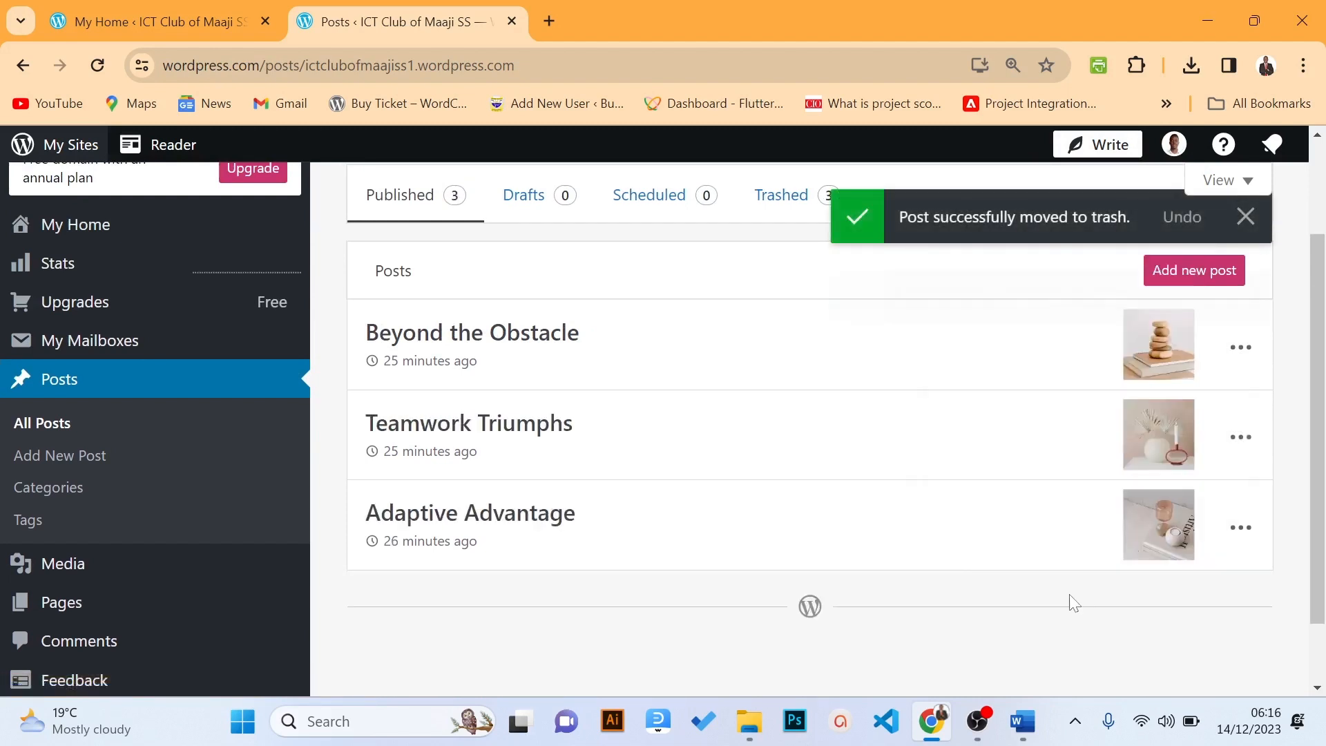
{"action": "left_click", "coordinate": [1242, 440]}
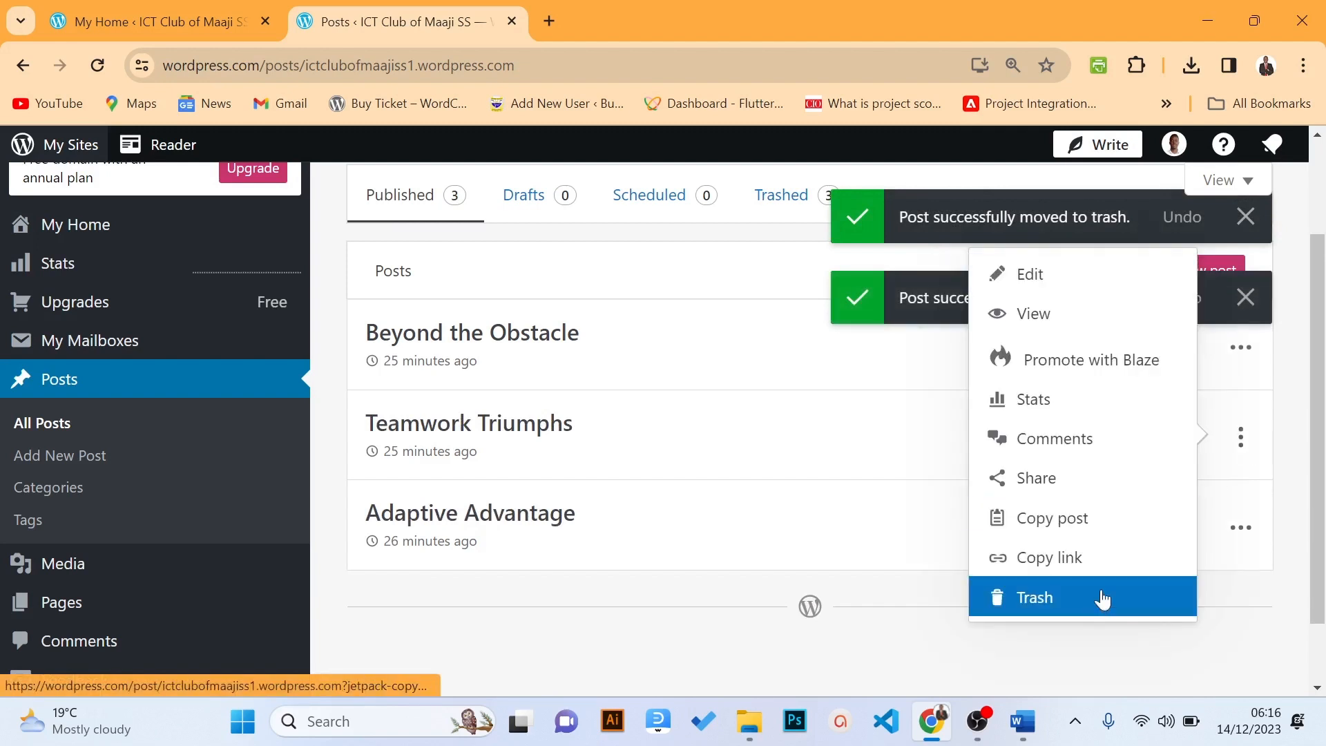
{"action": "left_click", "coordinate": [1091, 611]}
{"action": "left_click", "coordinate": [1241, 446]}
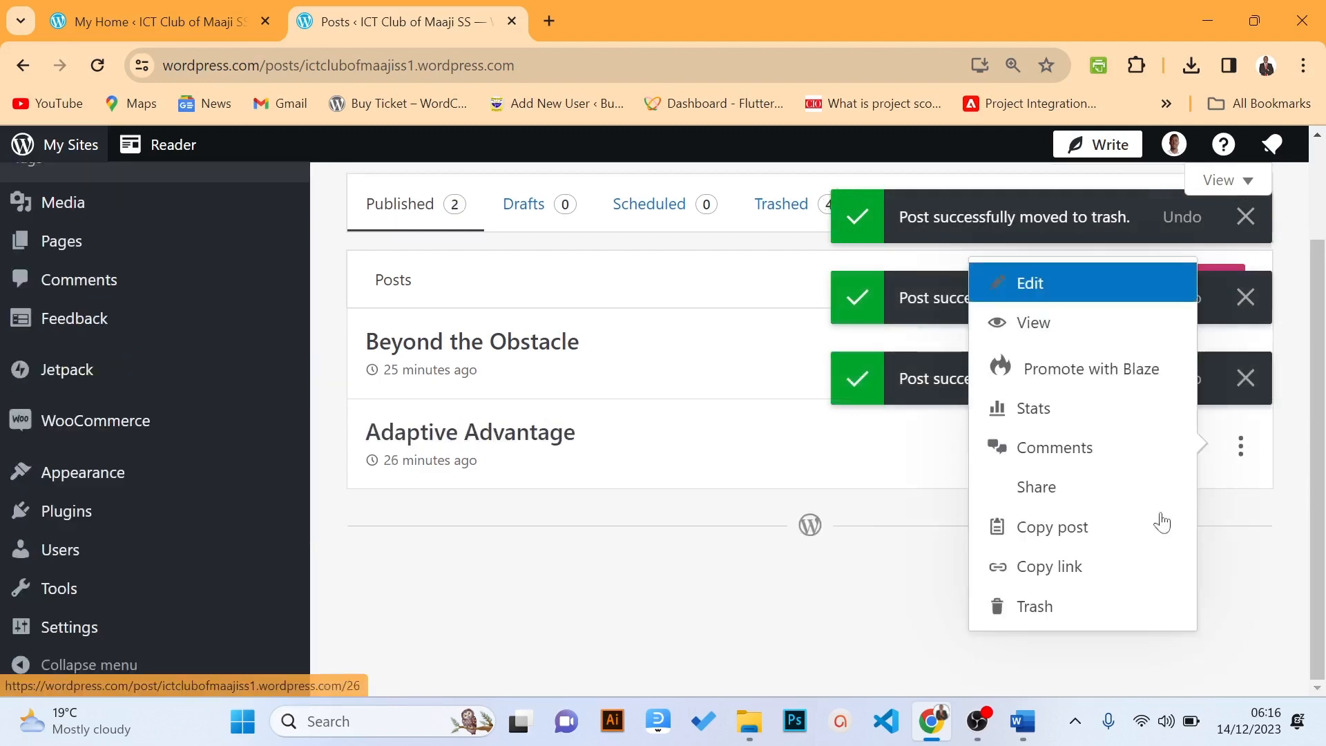
{"action": "left_click", "coordinate": [1077, 622]}
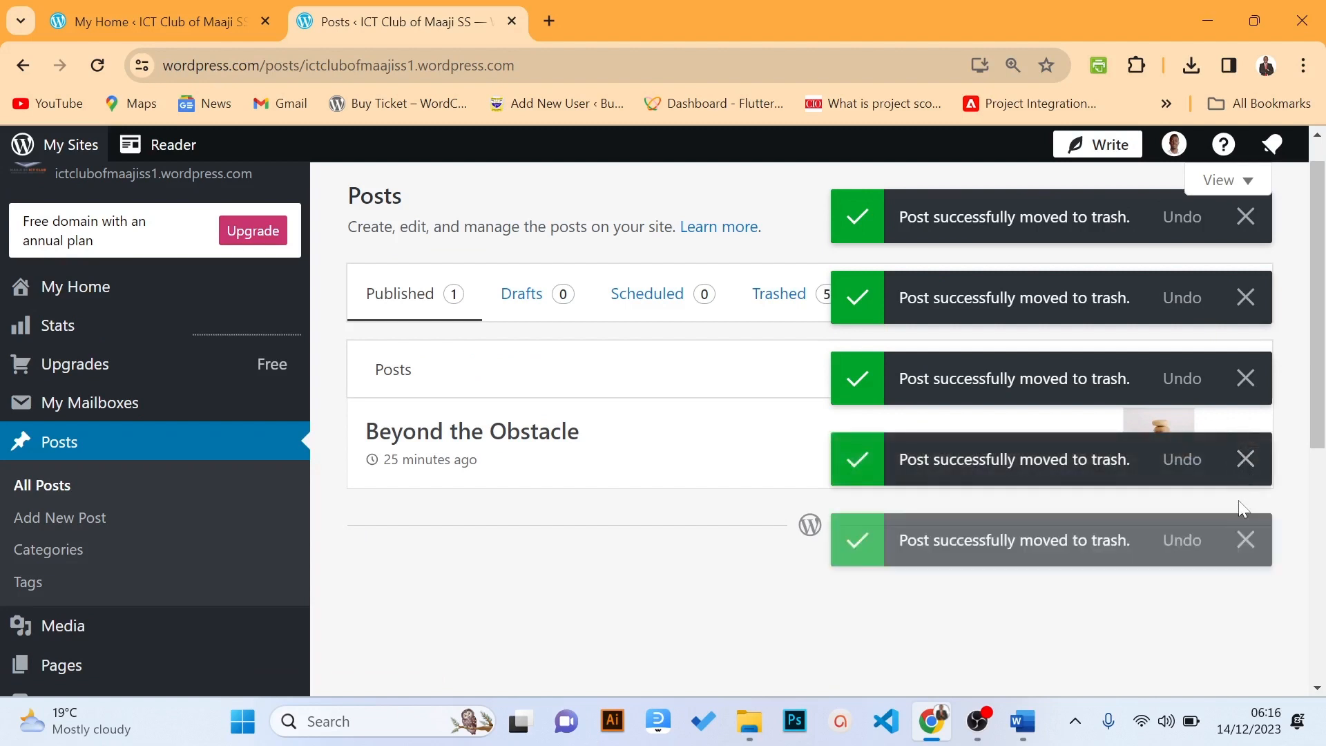
Dismiss two trash notices and trash the last post, Beyond the Obstacle
{"action": "scroll", "coordinate": [1320, 457], "scroll_direction": "down", "scroll_amount": 2}
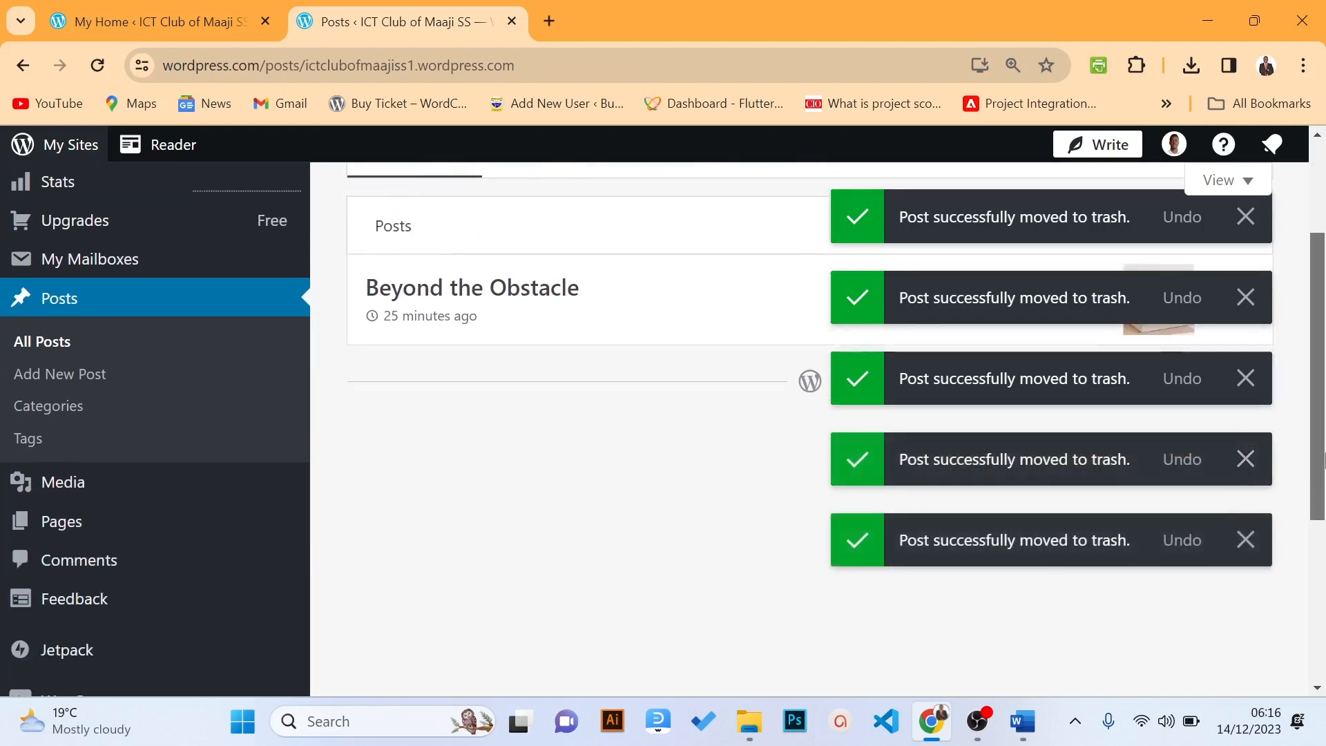
{"action": "scroll", "coordinate": [1281, 345], "scroll_direction": "up", "scroll_amount": 3}
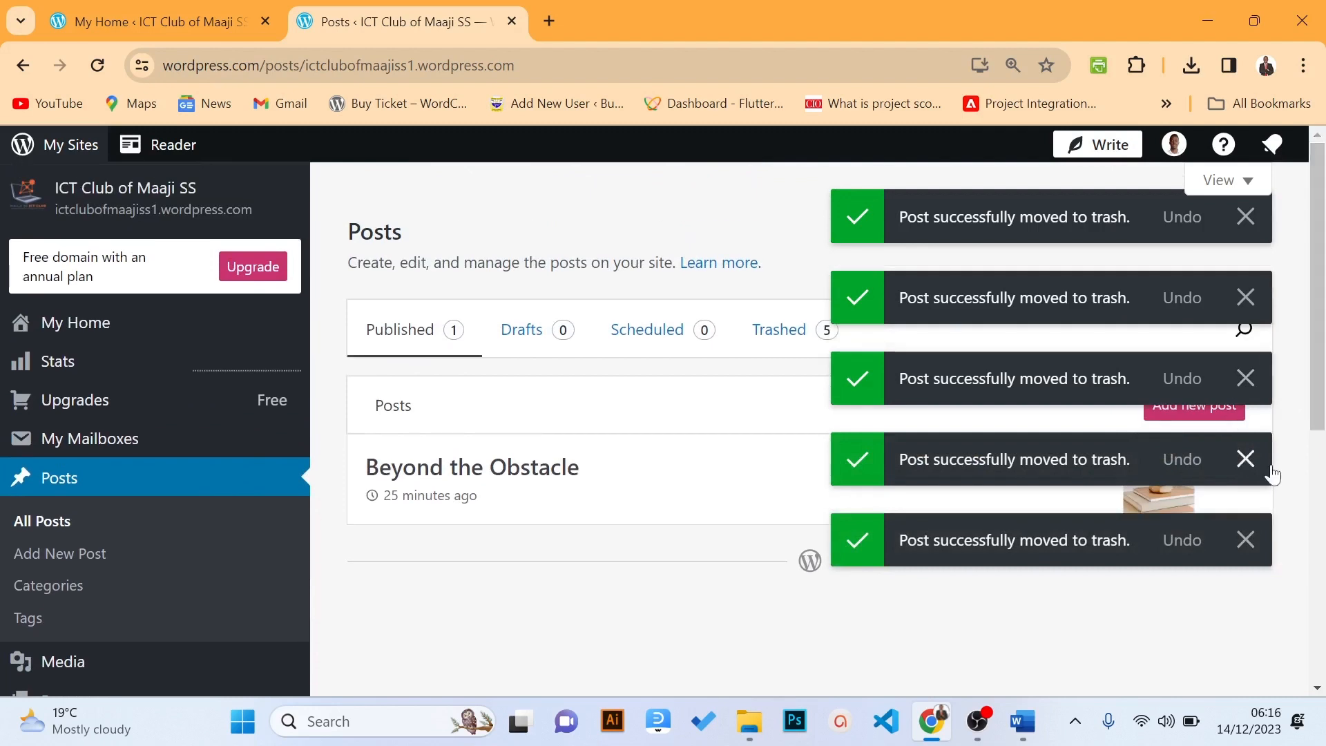
{"action": "left_click", "coordinate": [1245, 540]}
{"action": "left_click", "coordinate": [1246, 459]}
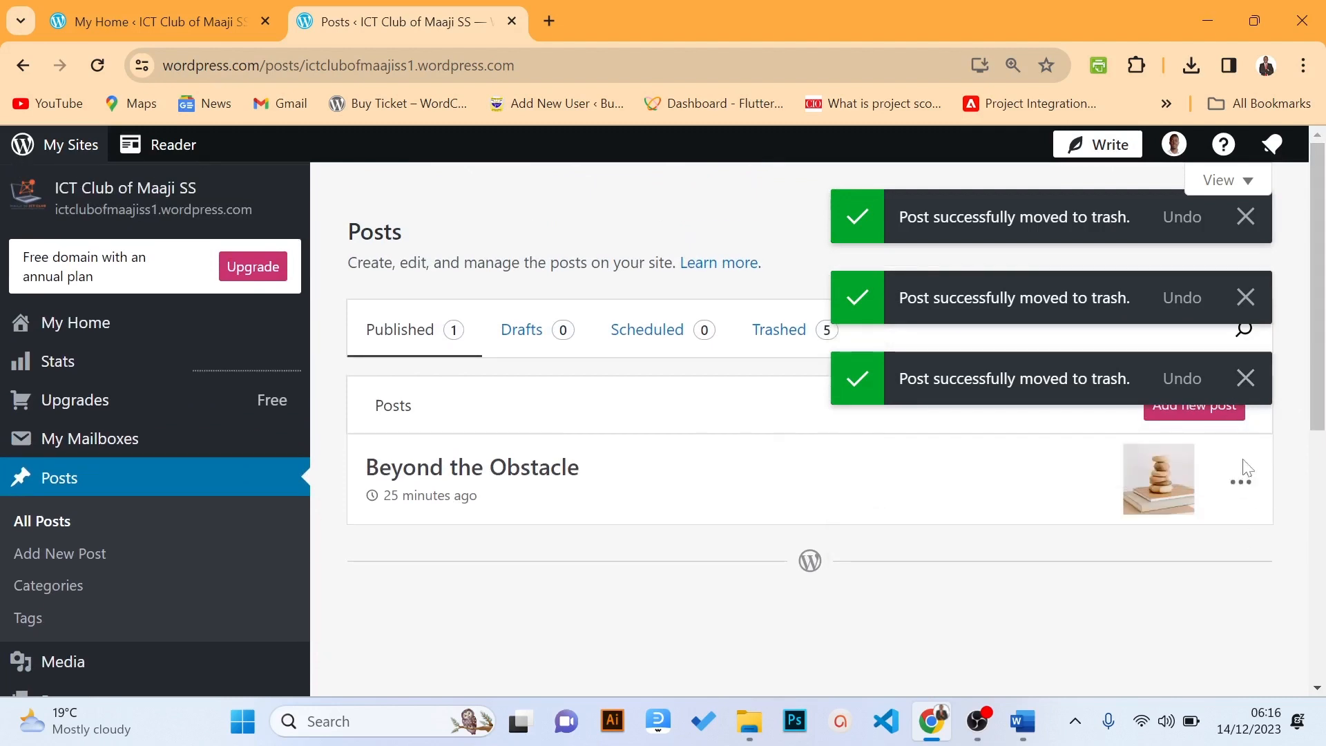
{"action": "left_click", "coordinate": [1244, 495]}
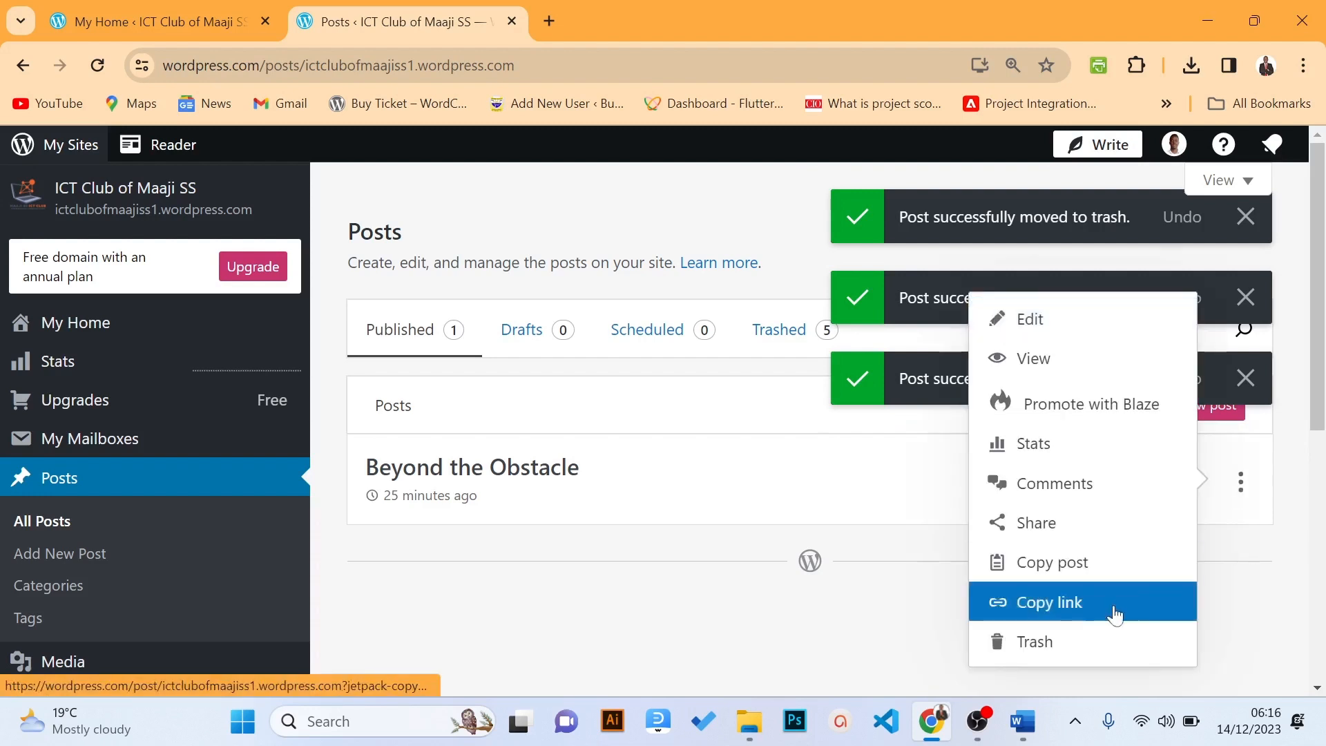
{"action": "left_click", "coordinate": [1082, 648]}
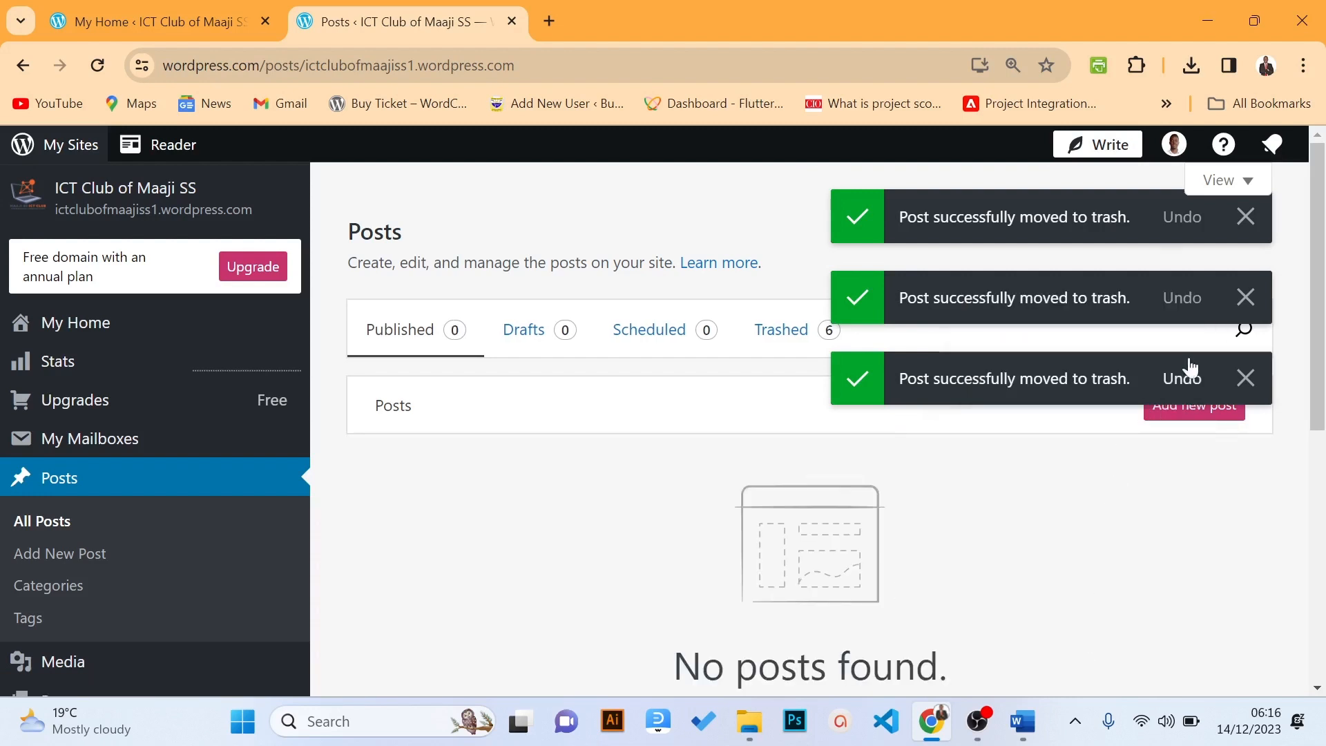
Dismiss the four remaining moved-to-trash notices
{"action": "left_click_drag", "start_coordinate": [1319, 279], "coordinate": [1302, 400]}
{"action": "left_click", "coordinate": [1247, 459]}
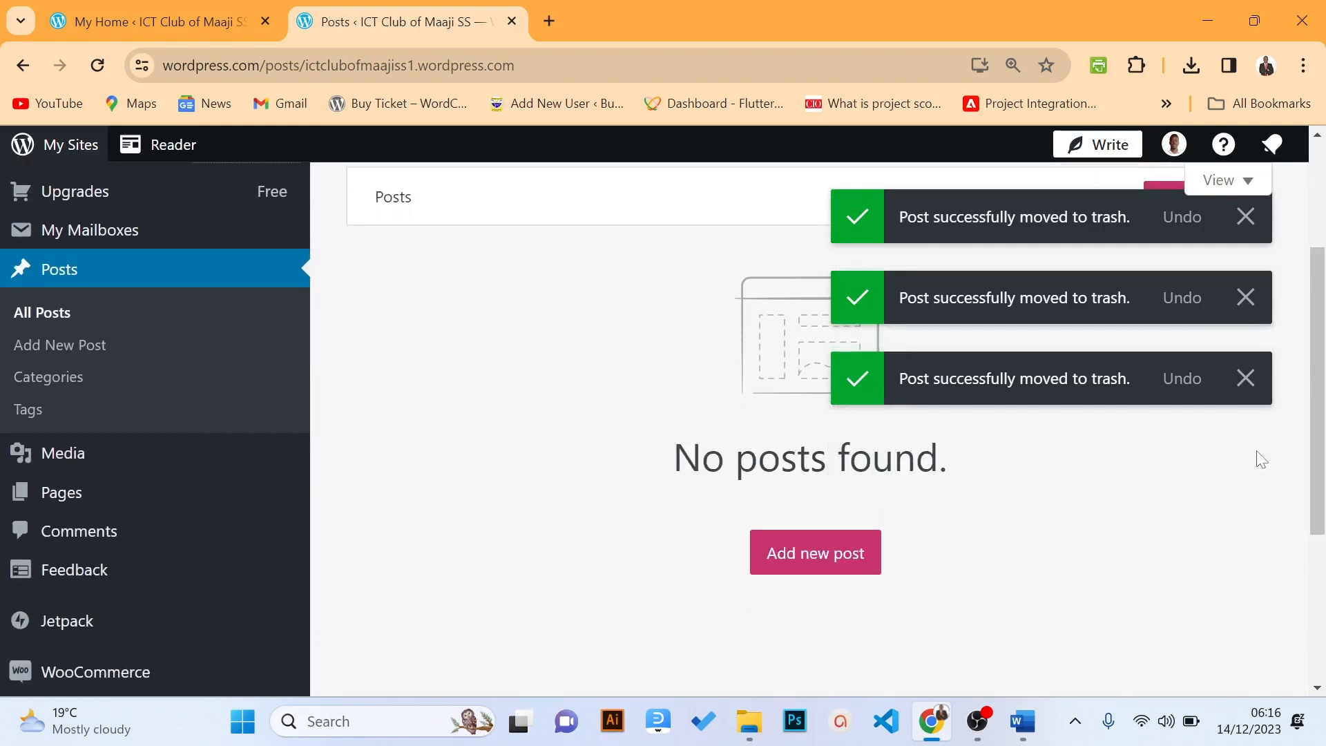
{"action": "left_click", "coordinate": [1246, 379]}
{"action": "left_click", "coordinate": [1246, 296]}
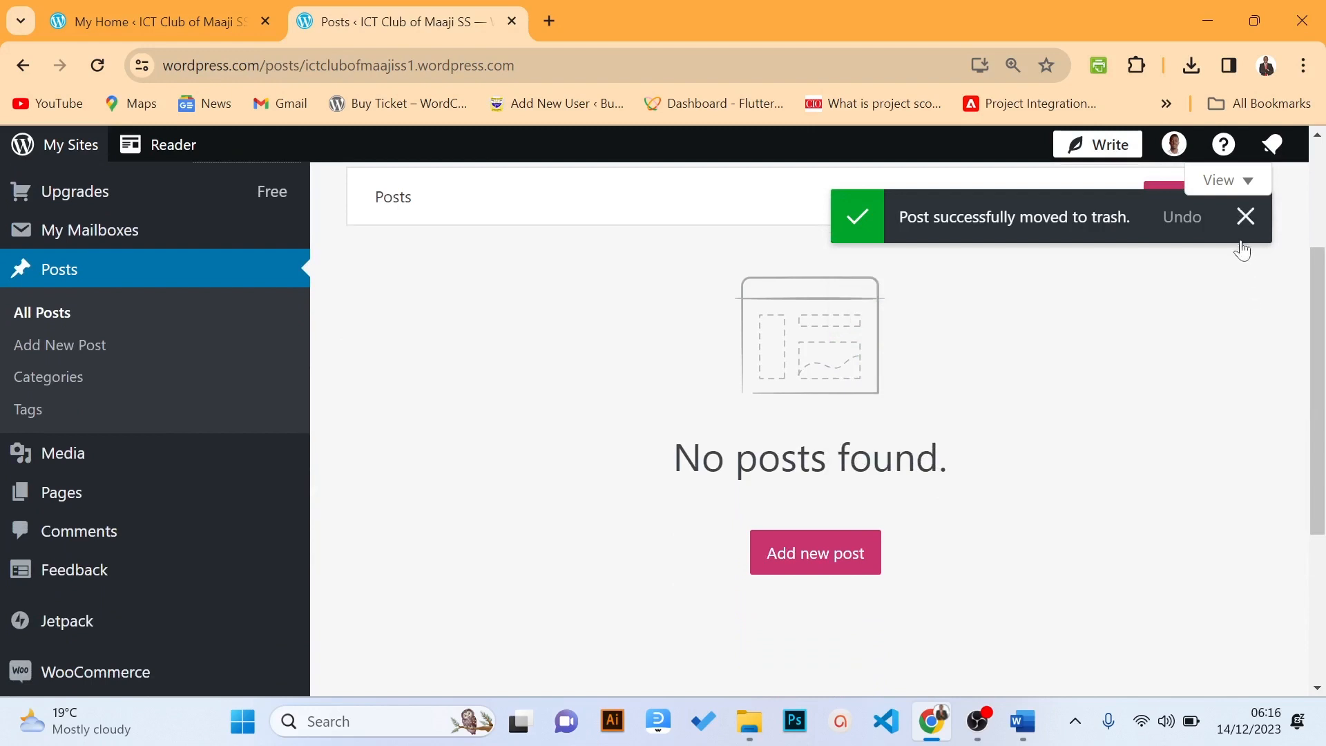
{"action": "left_click", "coordinate": [1243, 222]}
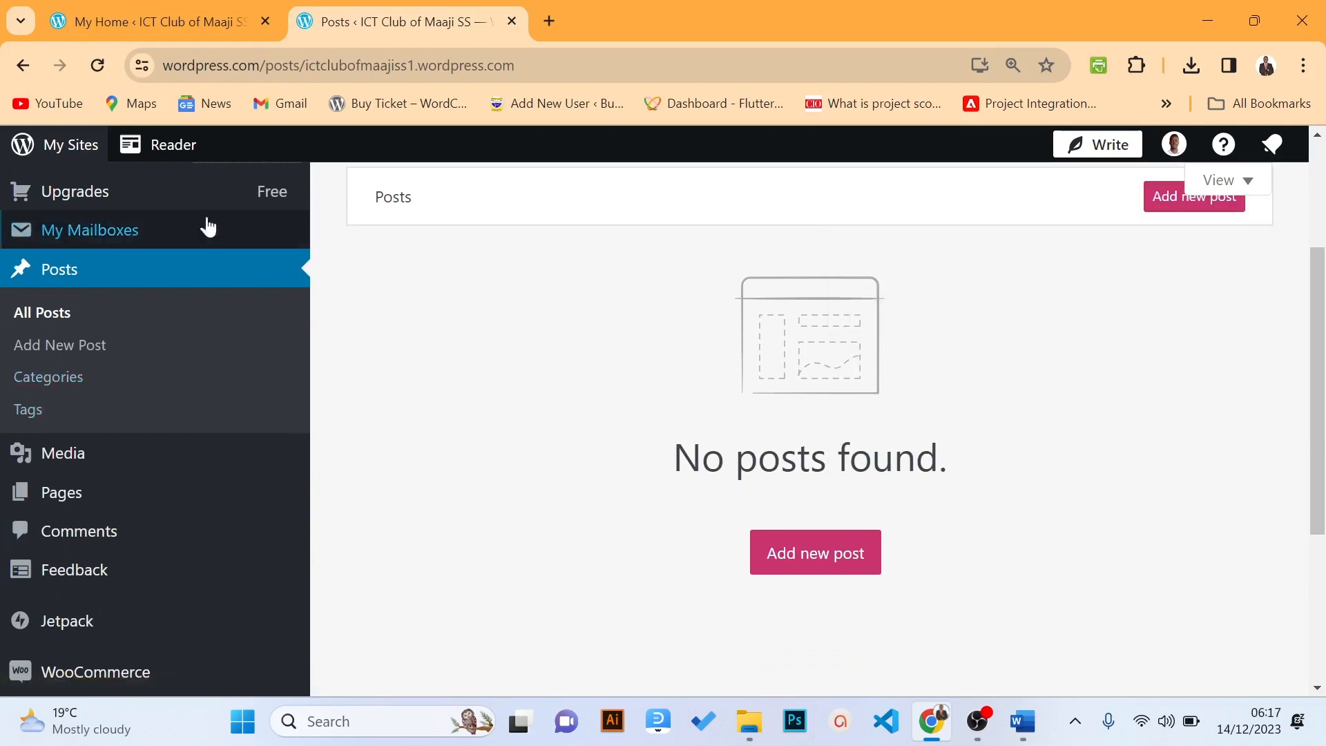
Go to My Home, then start a new blank post from the Posts sidebar menu
{"action": "left_click", "coordinate": [69, 153]}
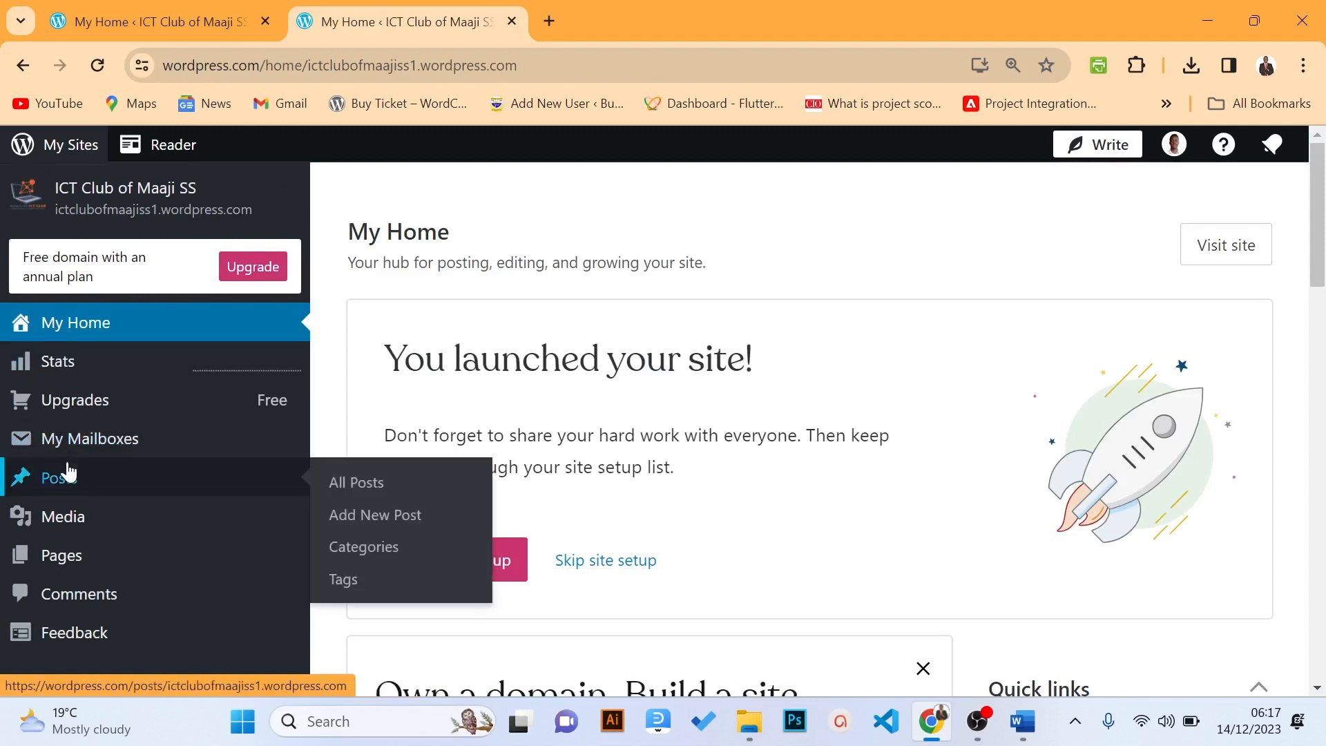
{"action": "mouse_move", "coordinate": [60, 471]}
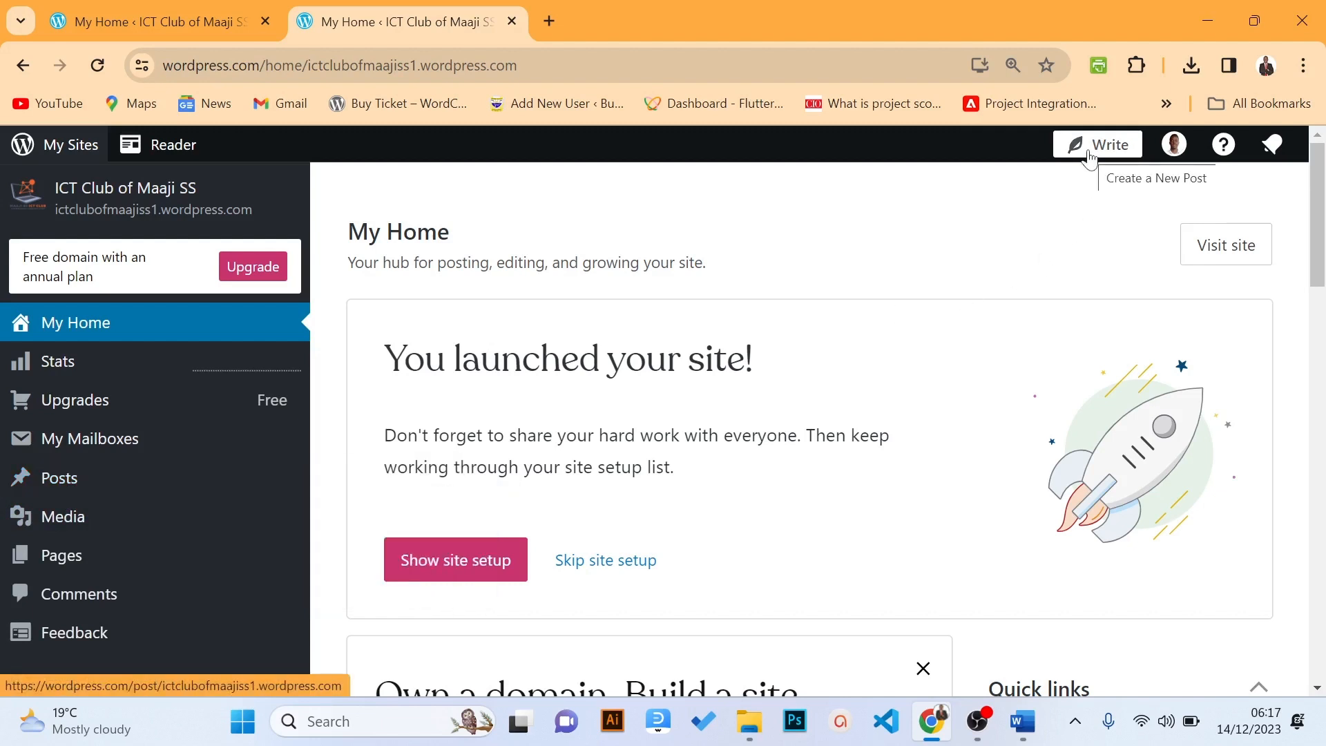
{"action": "mouse_move", "coordinate": [125, 480]}
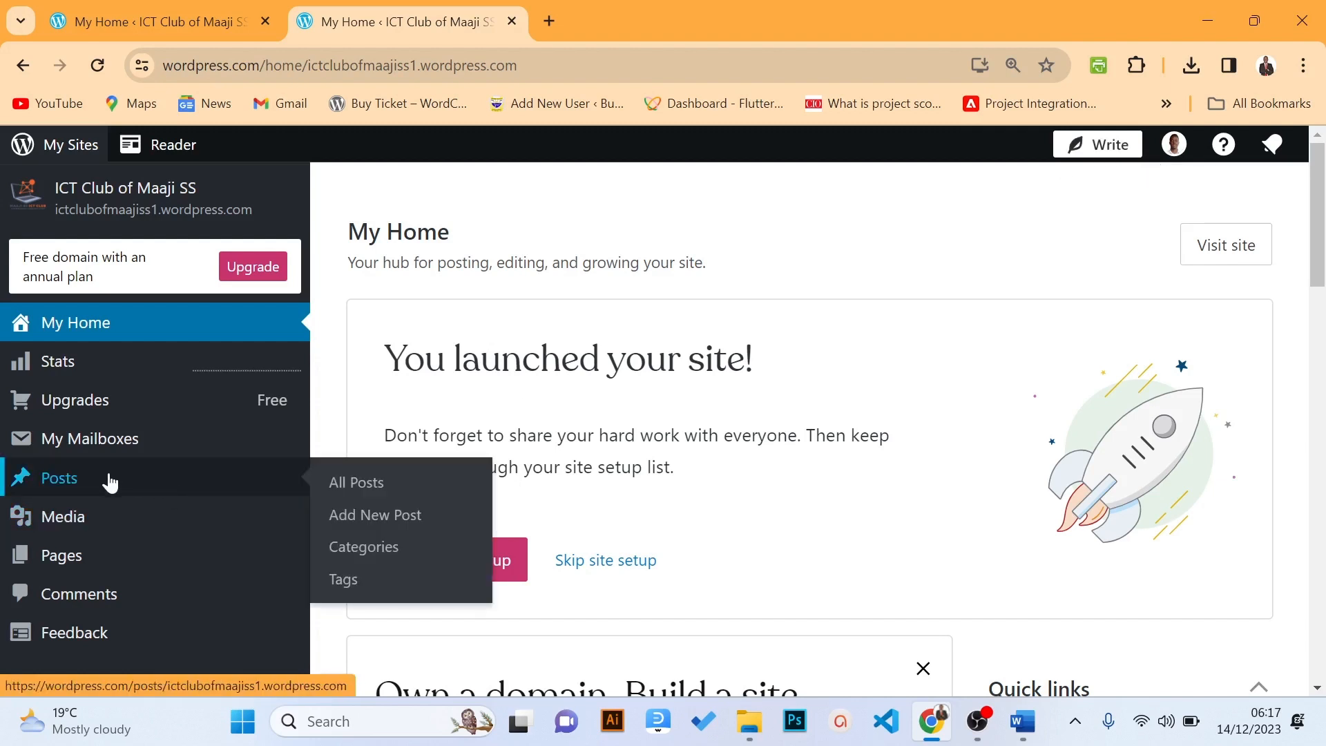
{"action": "left_click", "coordinate": [352, 512]}
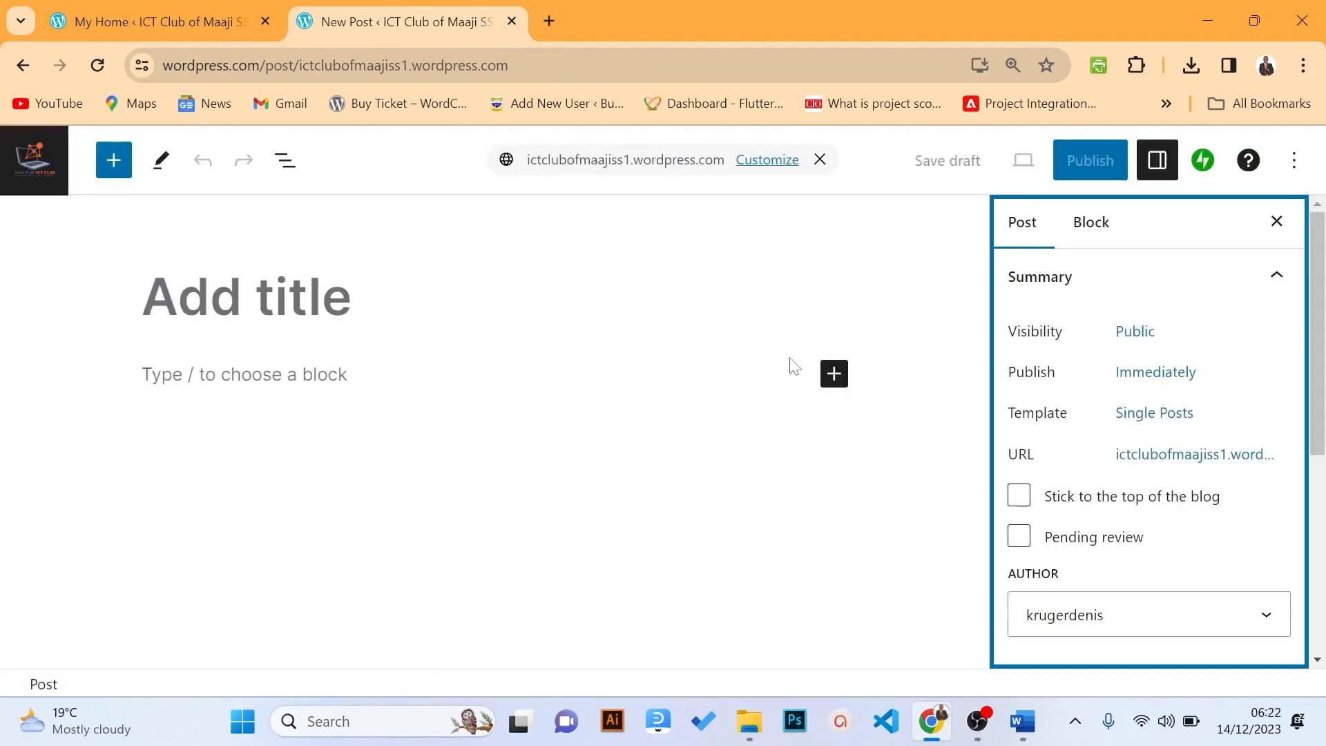
Close the Post settings panel, check the Options menu, and place the caret in the title field
{"action": "left_click", "coordinate": [334, 306]}
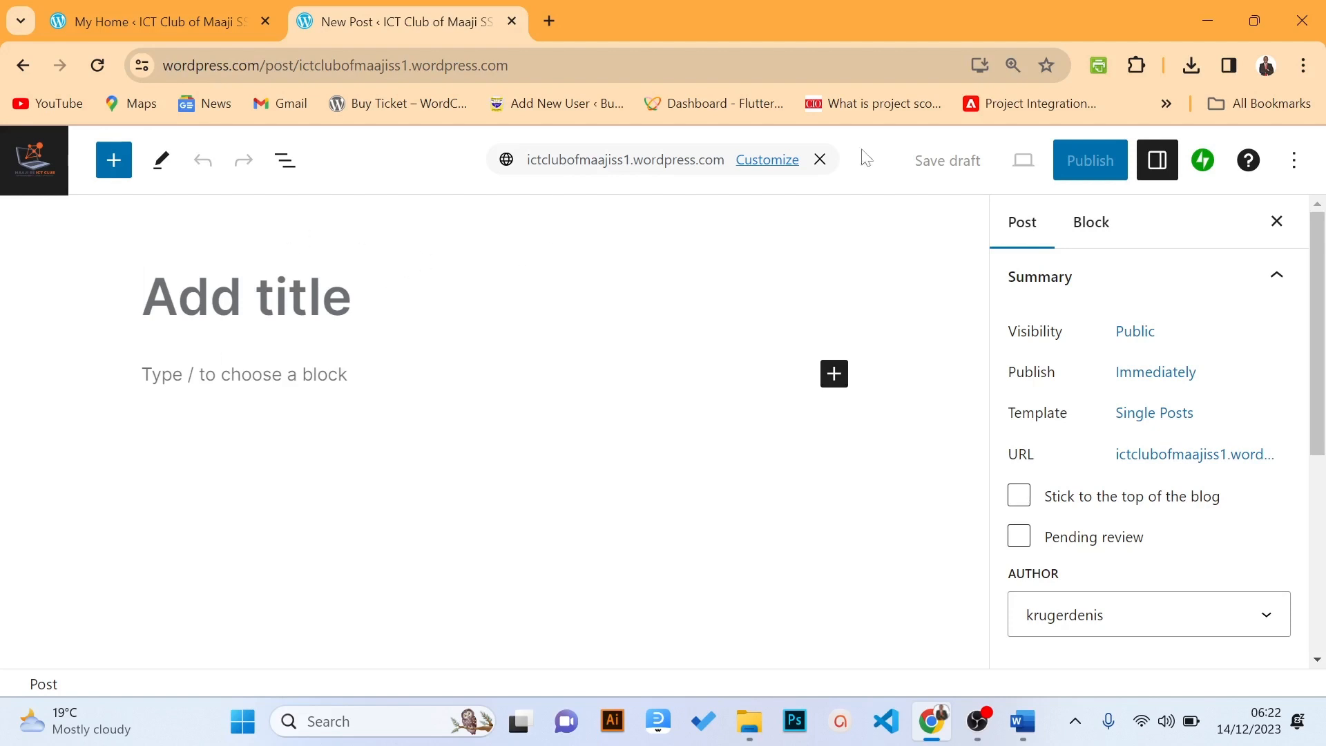
{"action": "left_click", "coordinate": [1277, 222]}
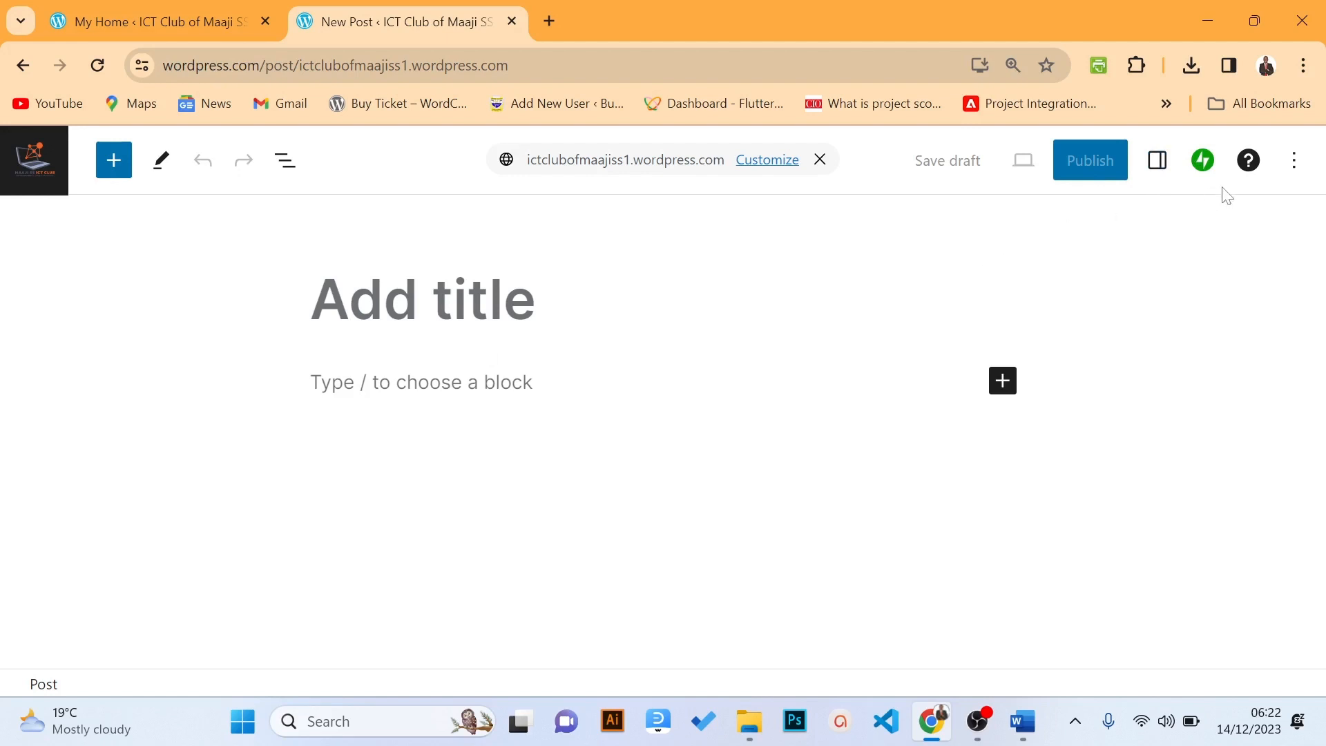
{"action": "left_click", "coordinate": [1293, 163]}
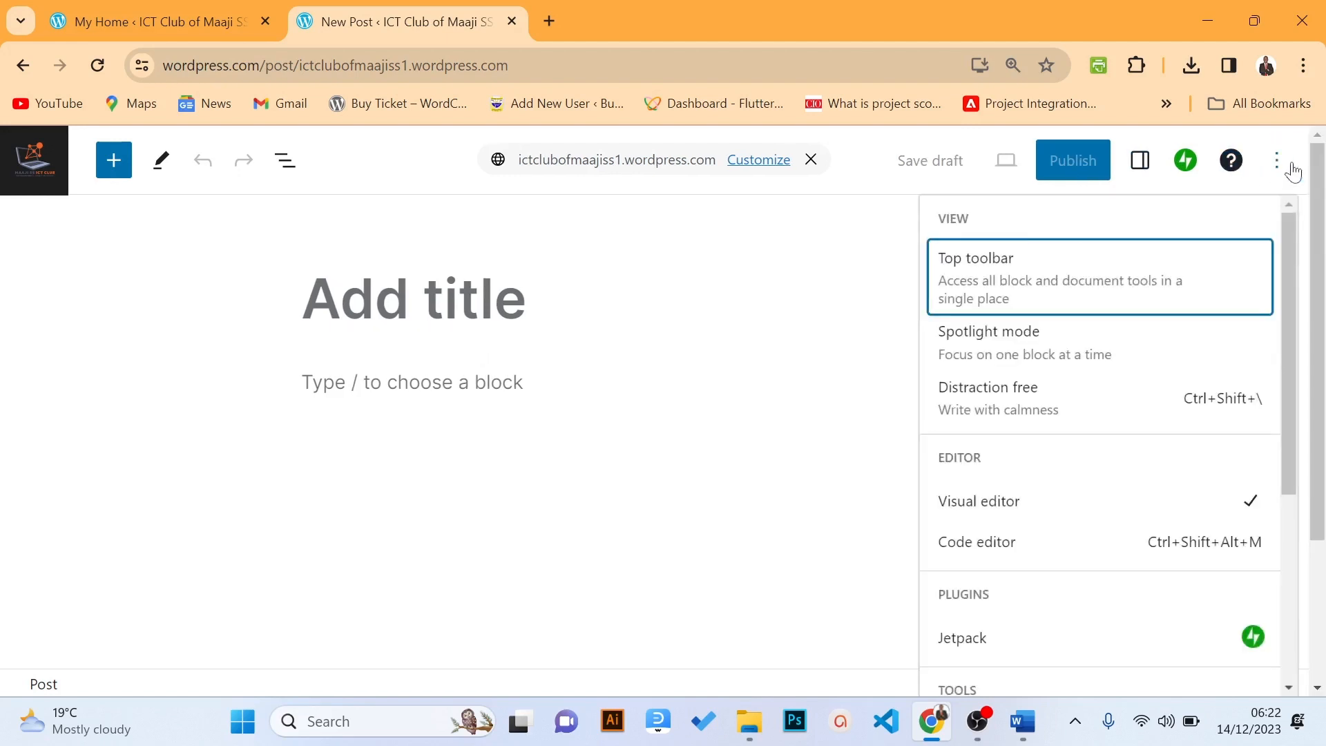
{"action": "left_click", "coordinate": [1293, 170]}
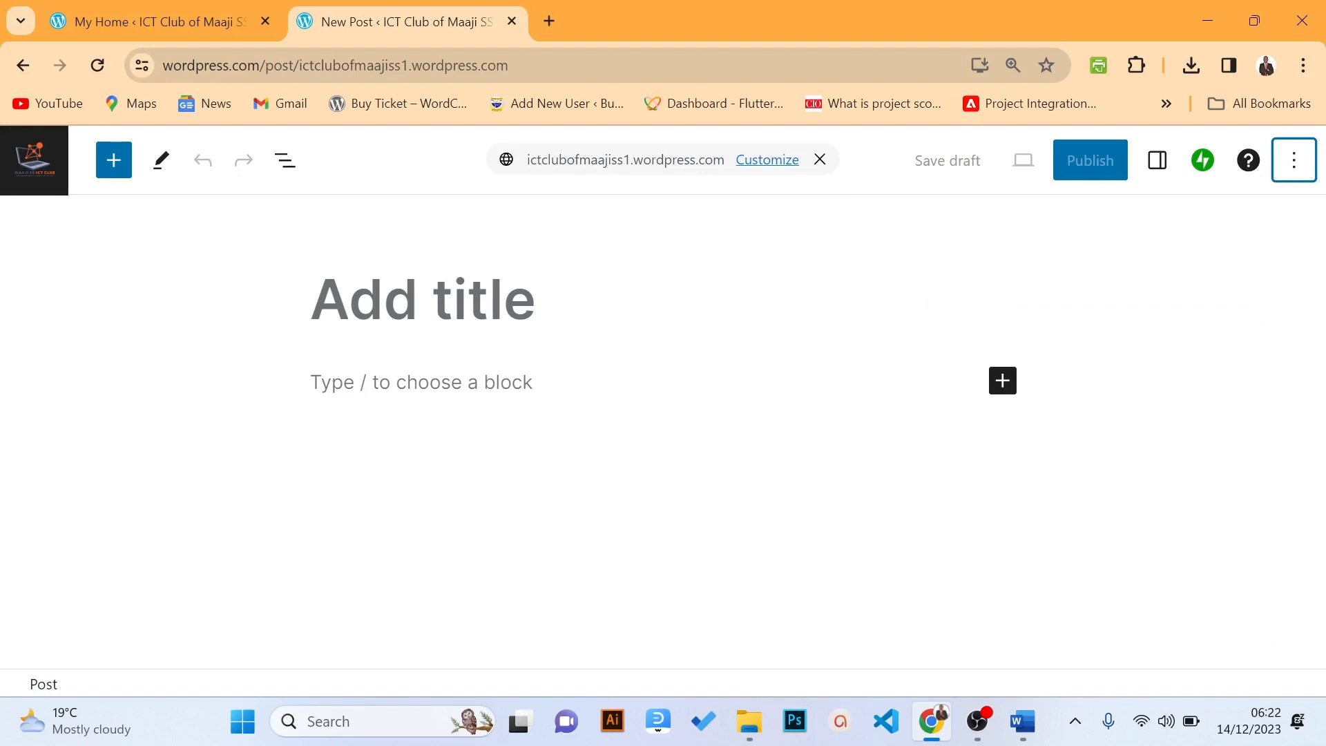
{"action": "left_click", "coordinate": [423, 299]}
{"action": "left_click", "coordinate": [473, 378]}
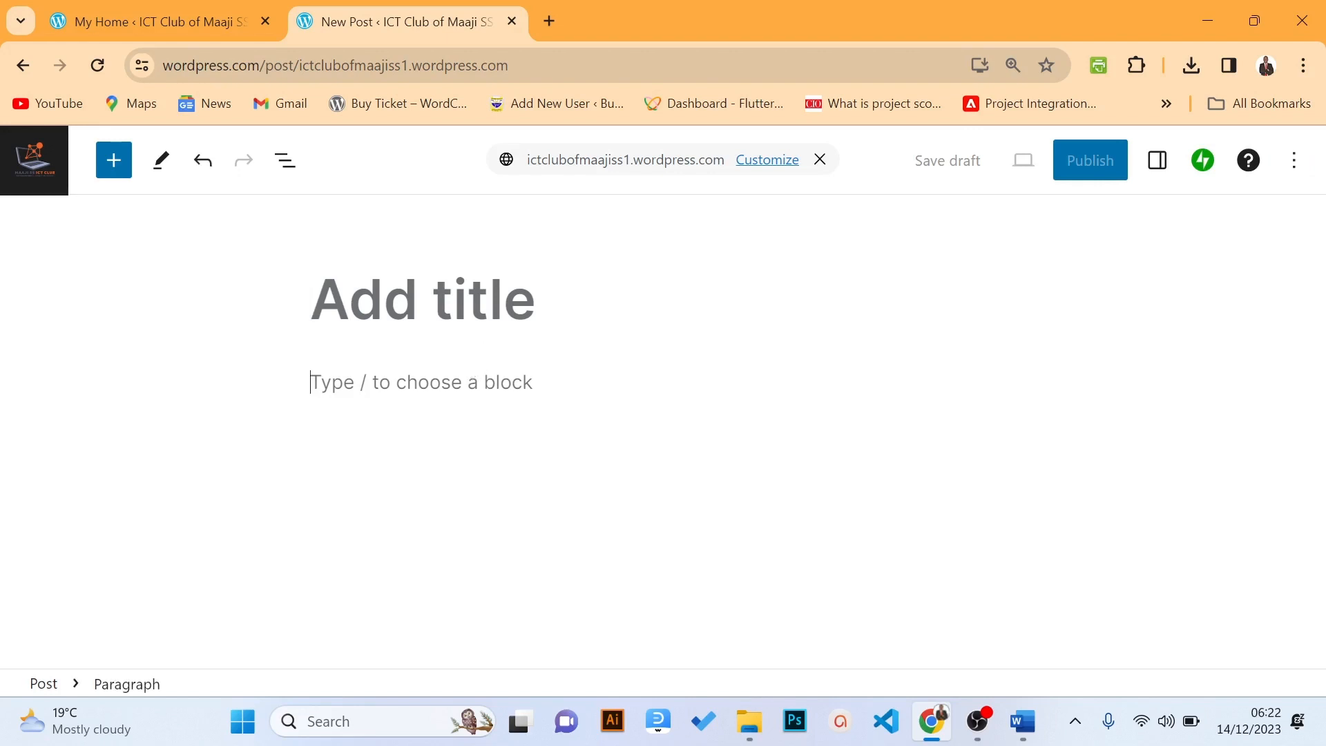
{"action": "left_click", "coordinate": [418, 305]}
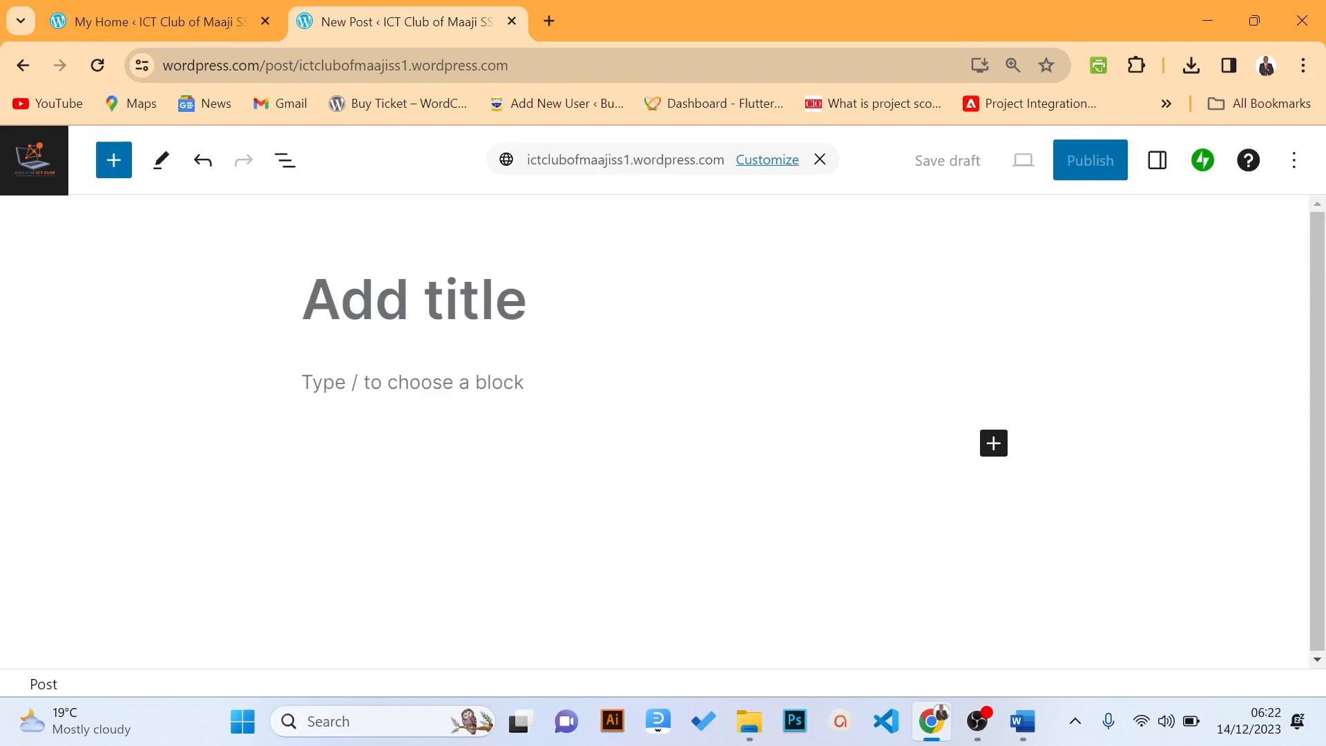
Enter the title 'Welcome to ICT Club of Maaji SS', correcting typos along the way
{"action": "type", "text": "M"}
{"action": "key", "text": "BackSpace"}
{"action": "type", "text": "W"}
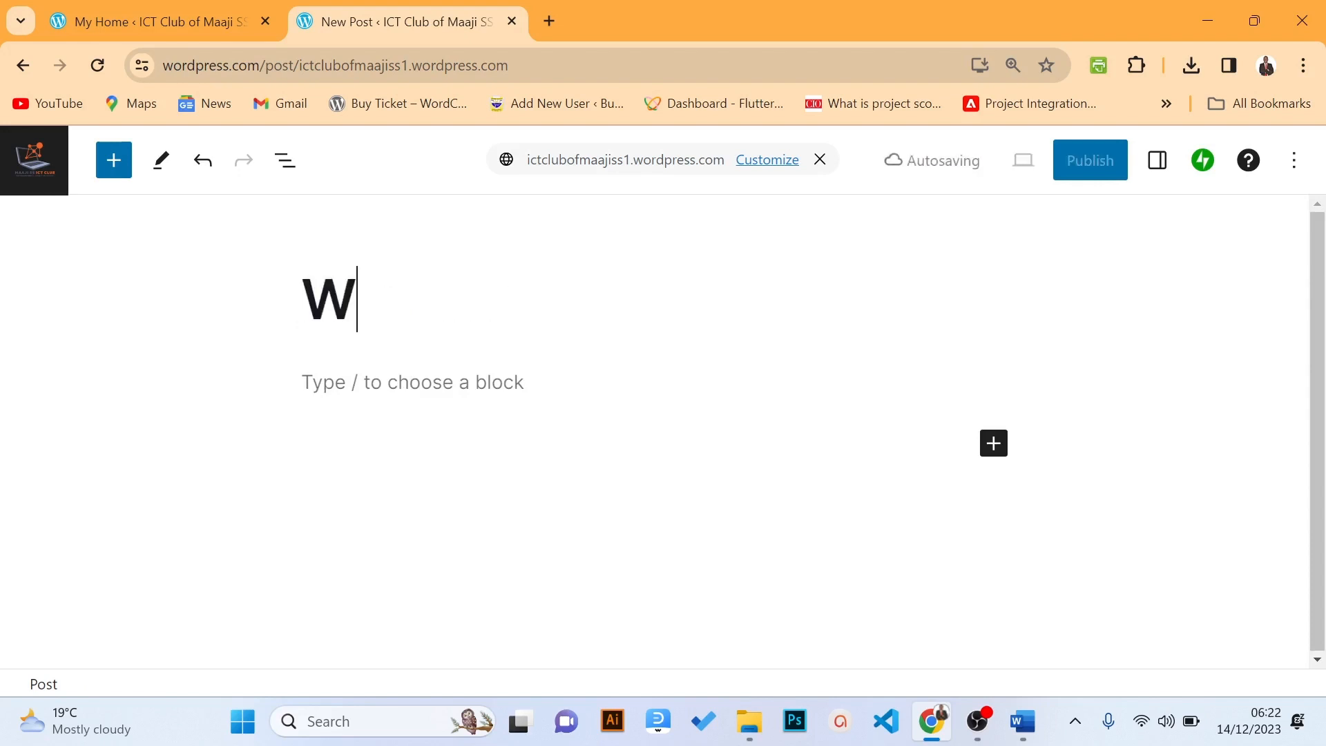
{"action": "type", "text": "elcome "}
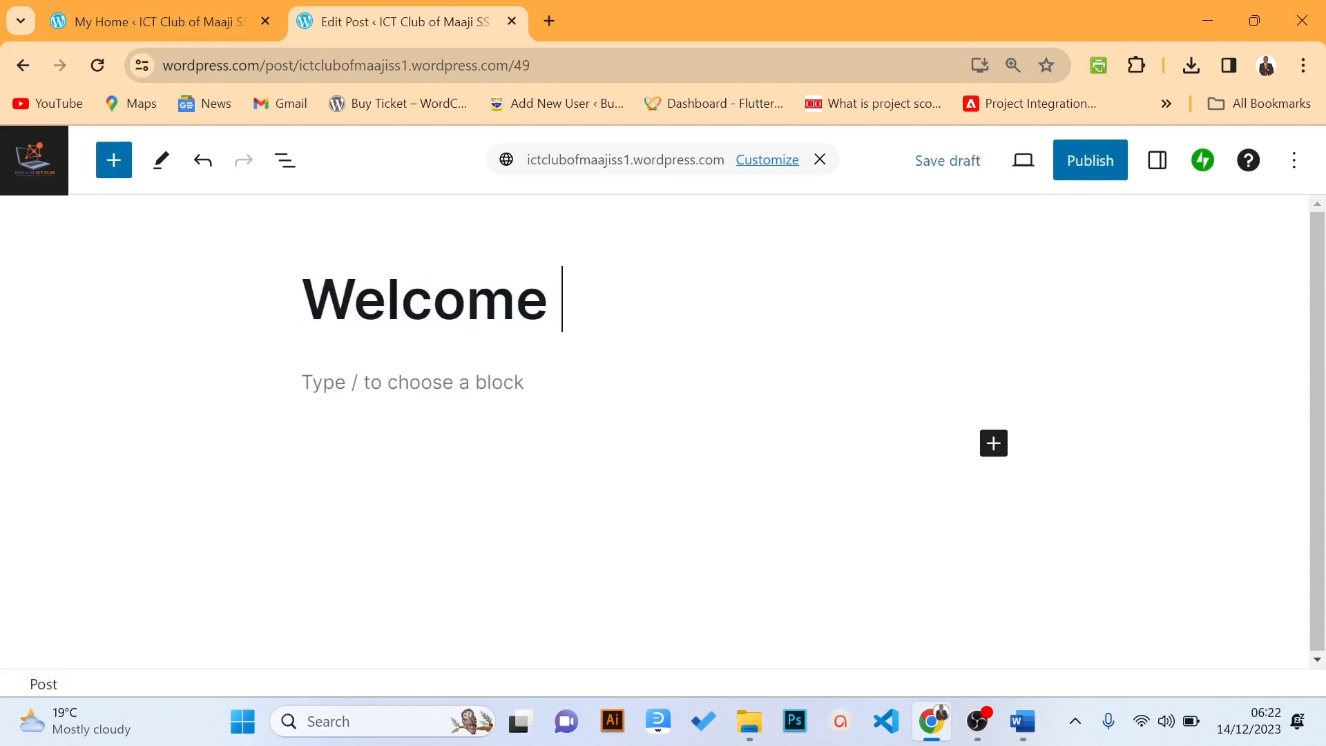
{"action": "type", "text": "to "}
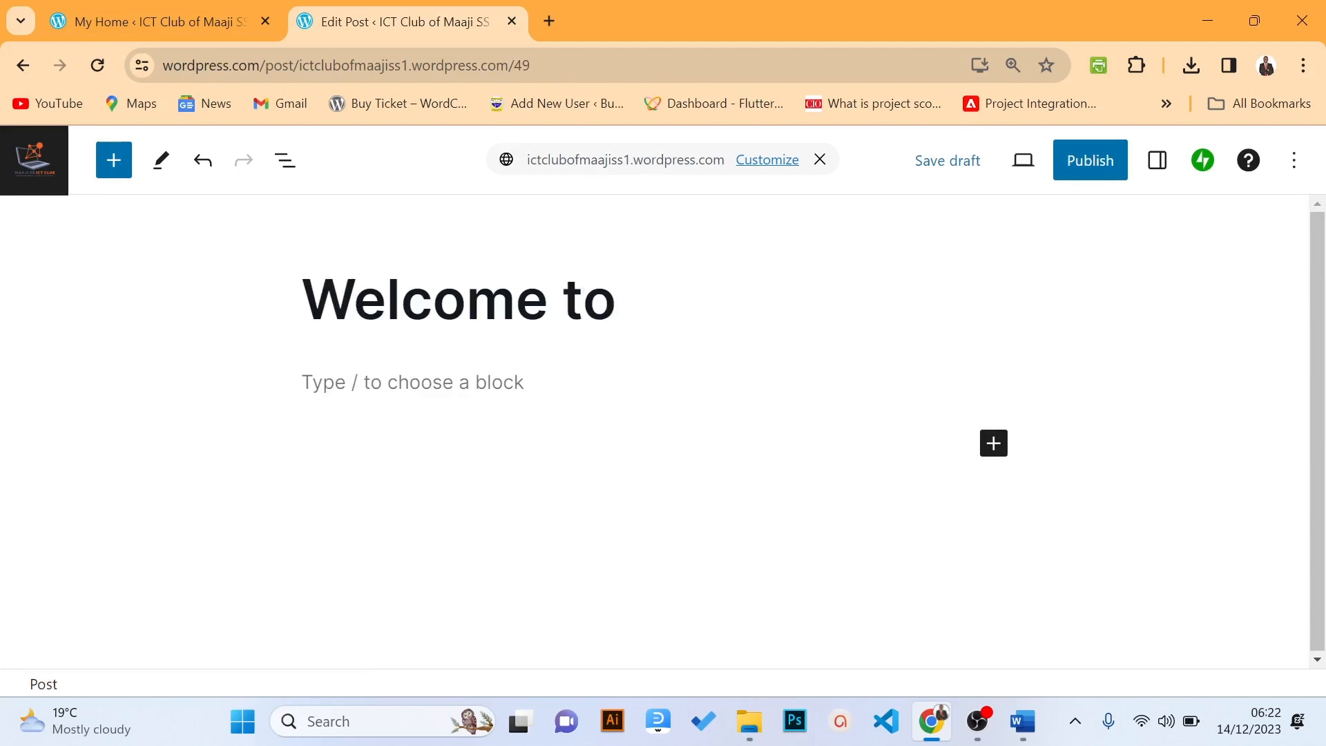
{"action": "type", "text": "ICr"}
{"action": "key", "text": "BackSpace"}
{"action": "type", "text": "T "}
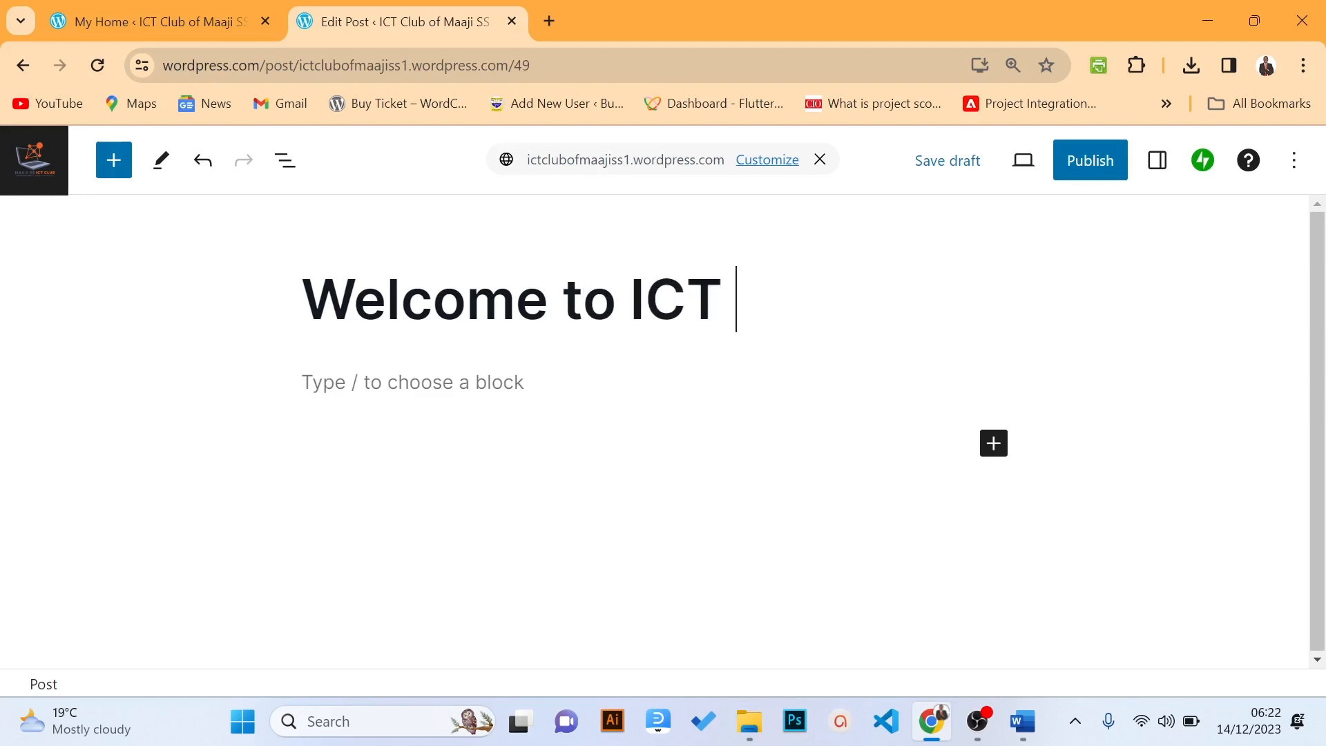
{"action": "type", "text": "Club of "}
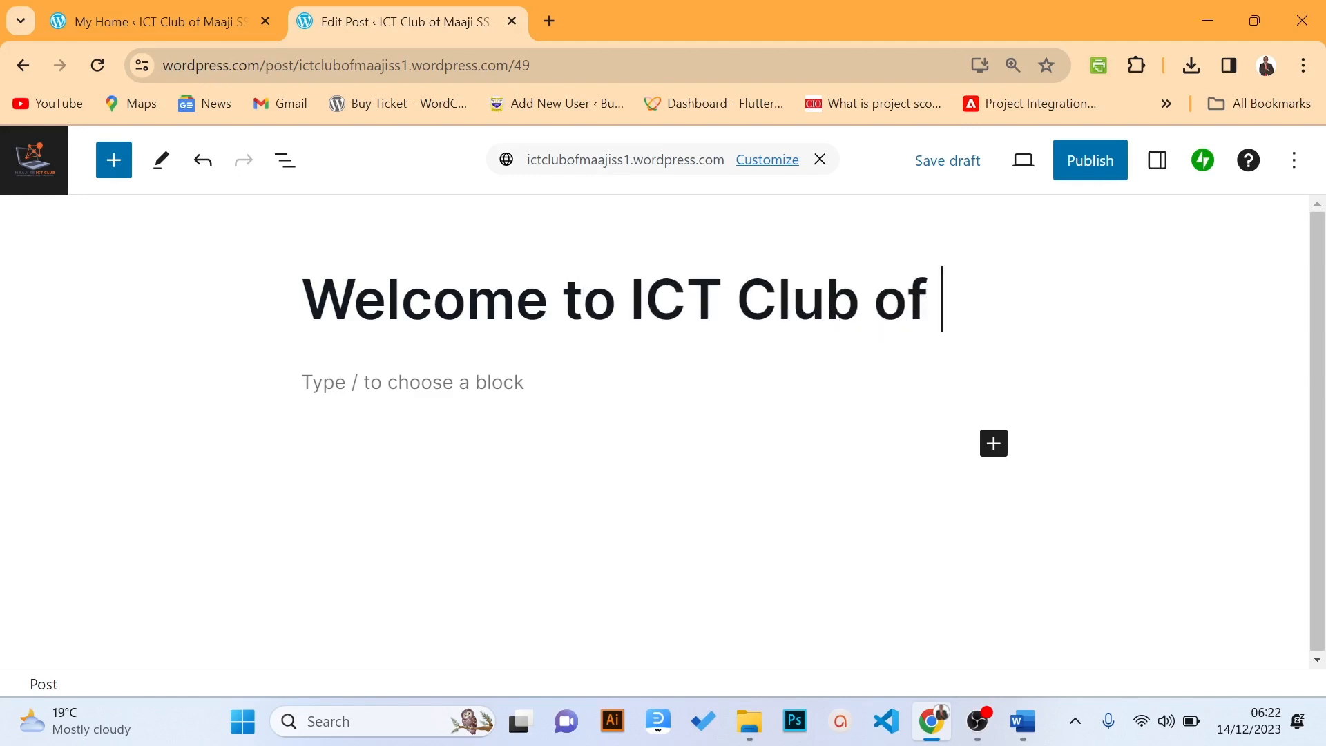
{"action": "type", "text": "Maaji SS"}
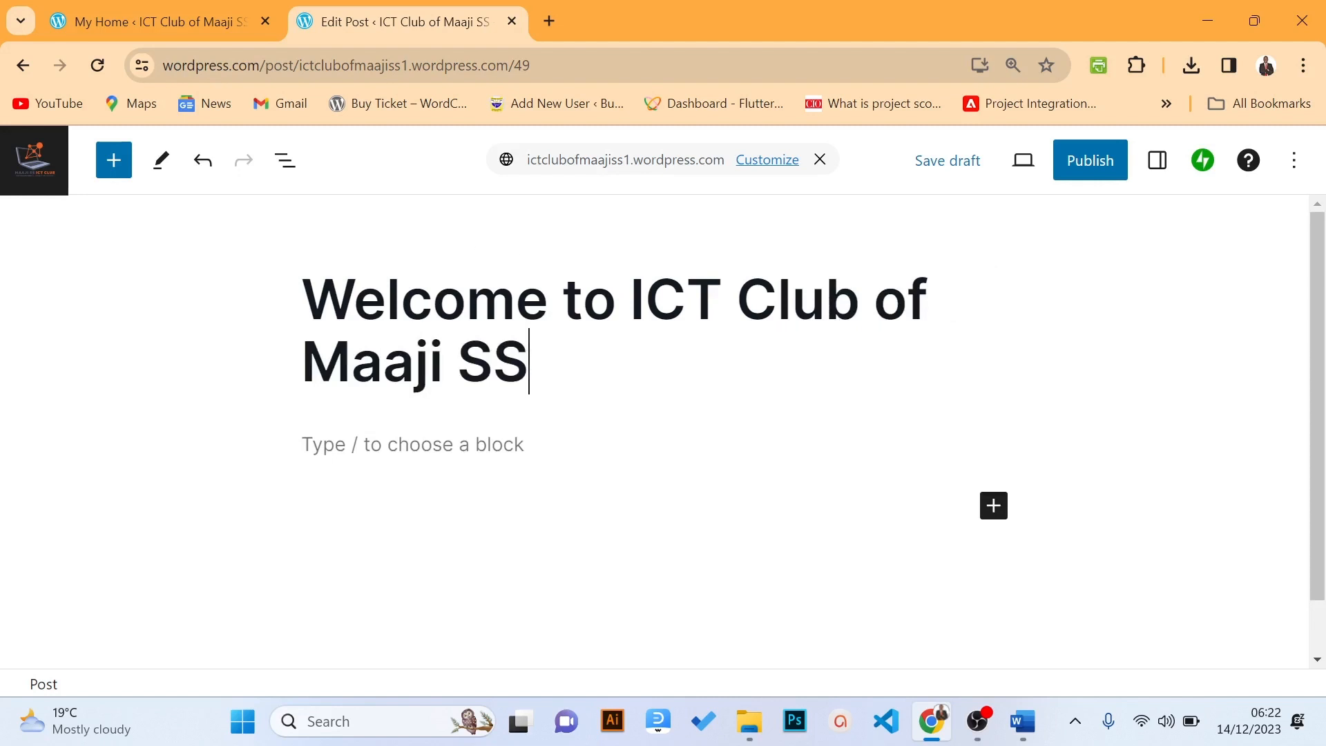
{"action": "key", "text": "Return"}
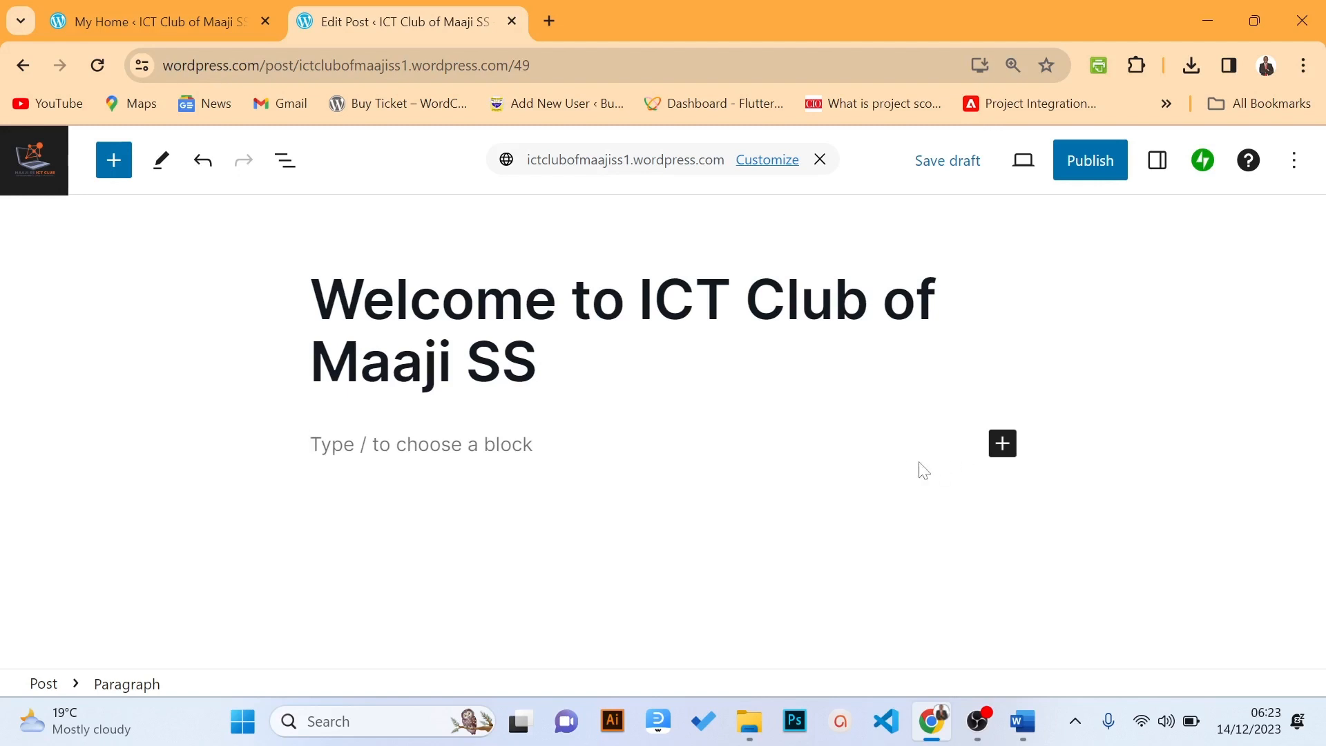
{"action": "left_click", "coordinate": [1001, 446]}
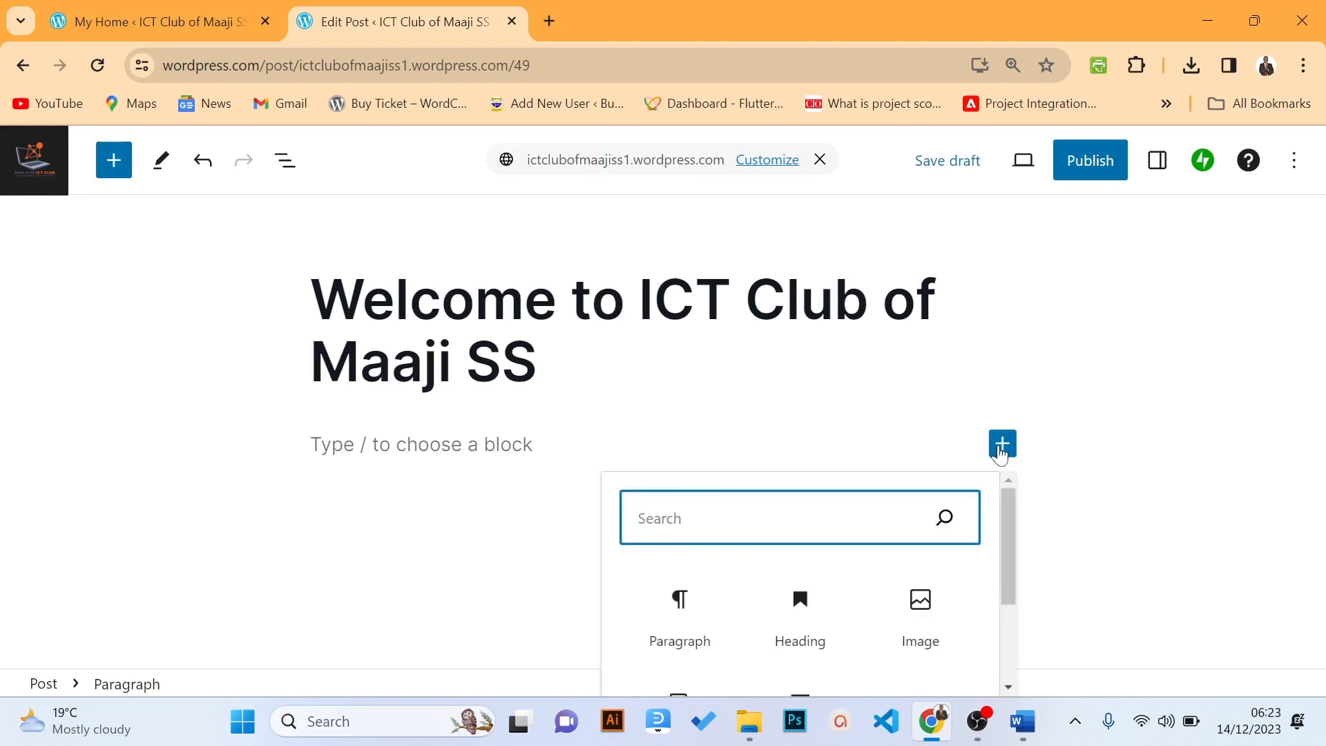
{"action": "left_click_drag", "start_coordinate": [1005, 509], "coordinate": [1029, 607]}
{"action": "left_click", "coordinate": [829, 674]}
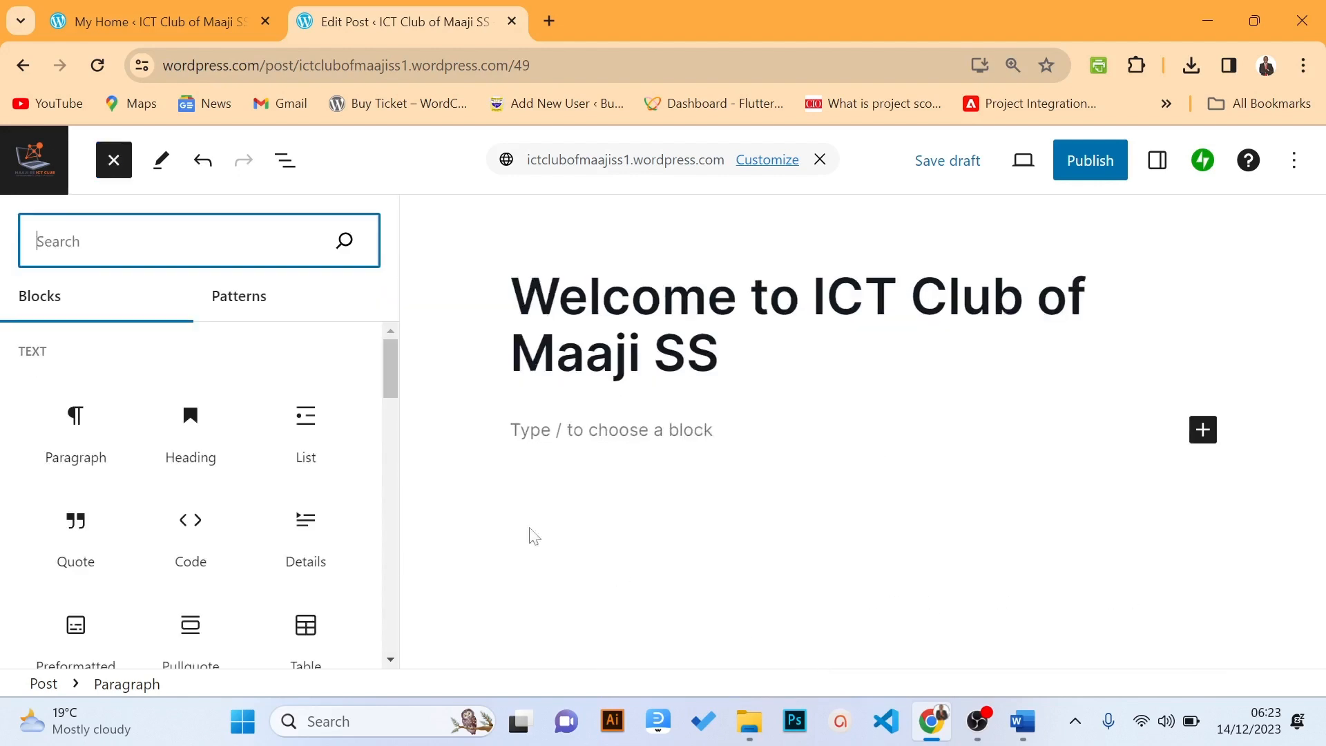
{"action": "mouse_move", "coordinate": [388, 353]}
{"action": "left_mouse_down"}
{"action": "mouse_move", "coordinate": [378, 476]}
{"action": "mouse_move", "coordinate": [387, 344]}
{"action": "left_mouse_up"}
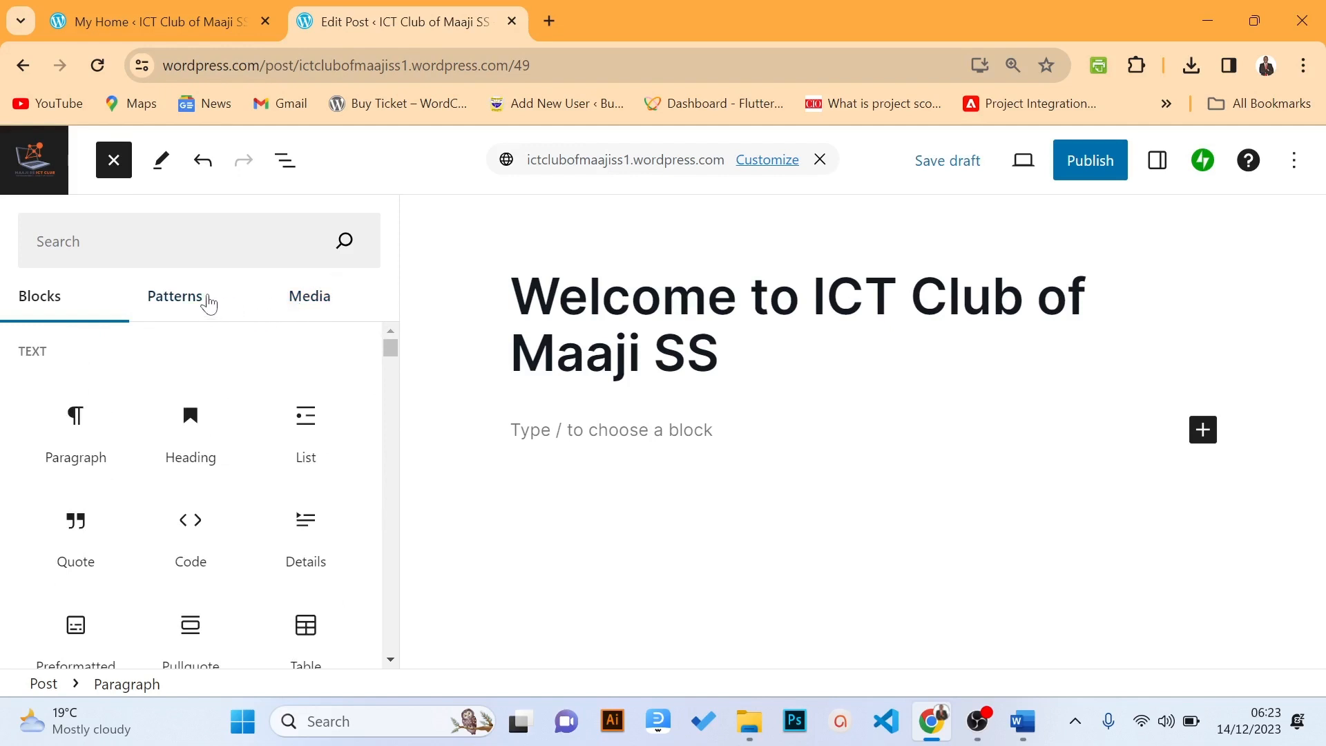
{"action": "left_click", "coordinate": [207, 304]}
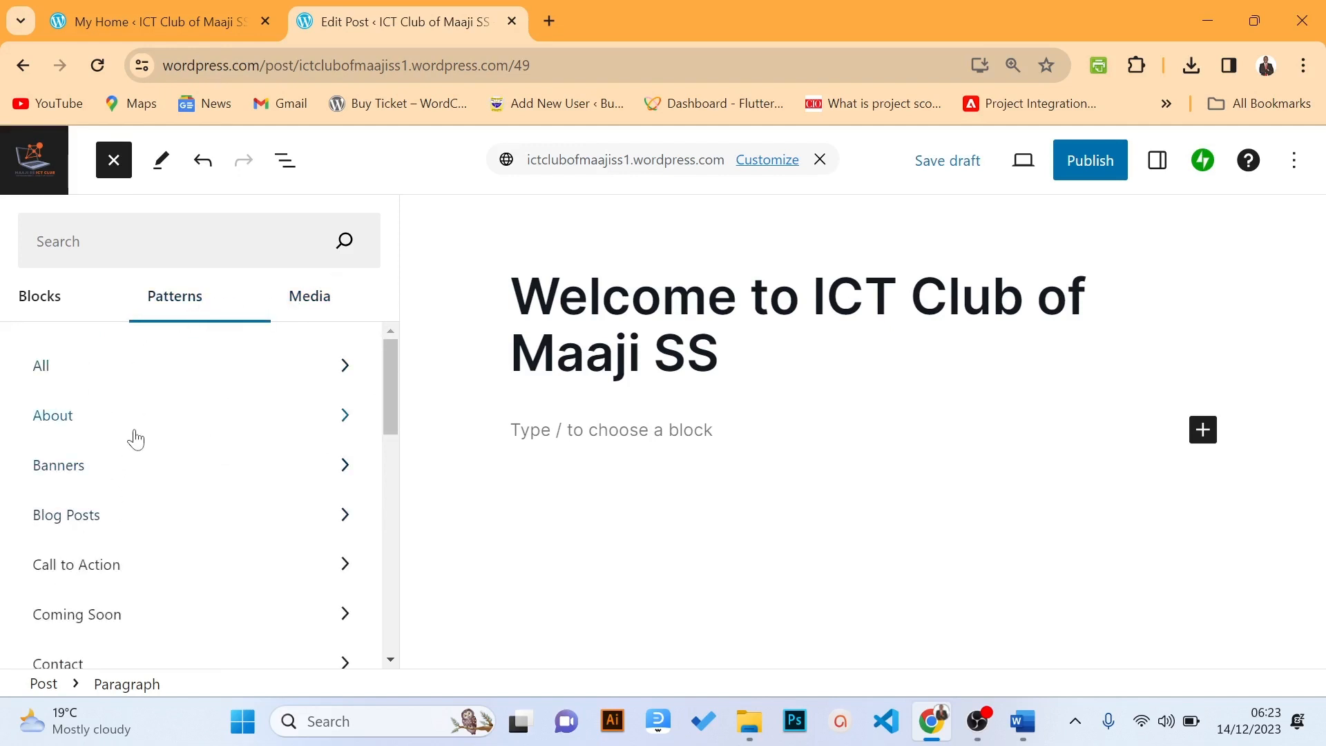
{"action": "left_click", "coordinate": [529, 417]}
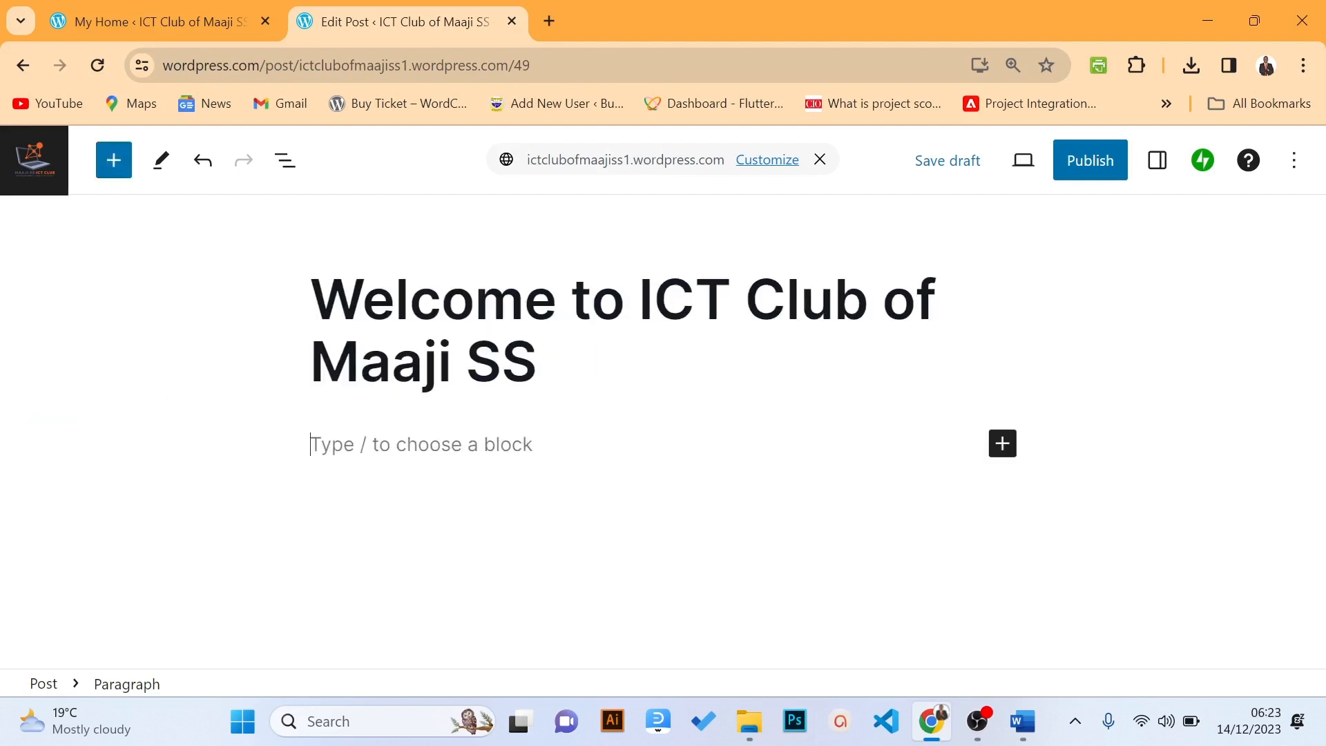
Paste the welcome text starting 'Greetings, tech enthusiasts!' into the post body
{"action": "type", "text": "ff"}
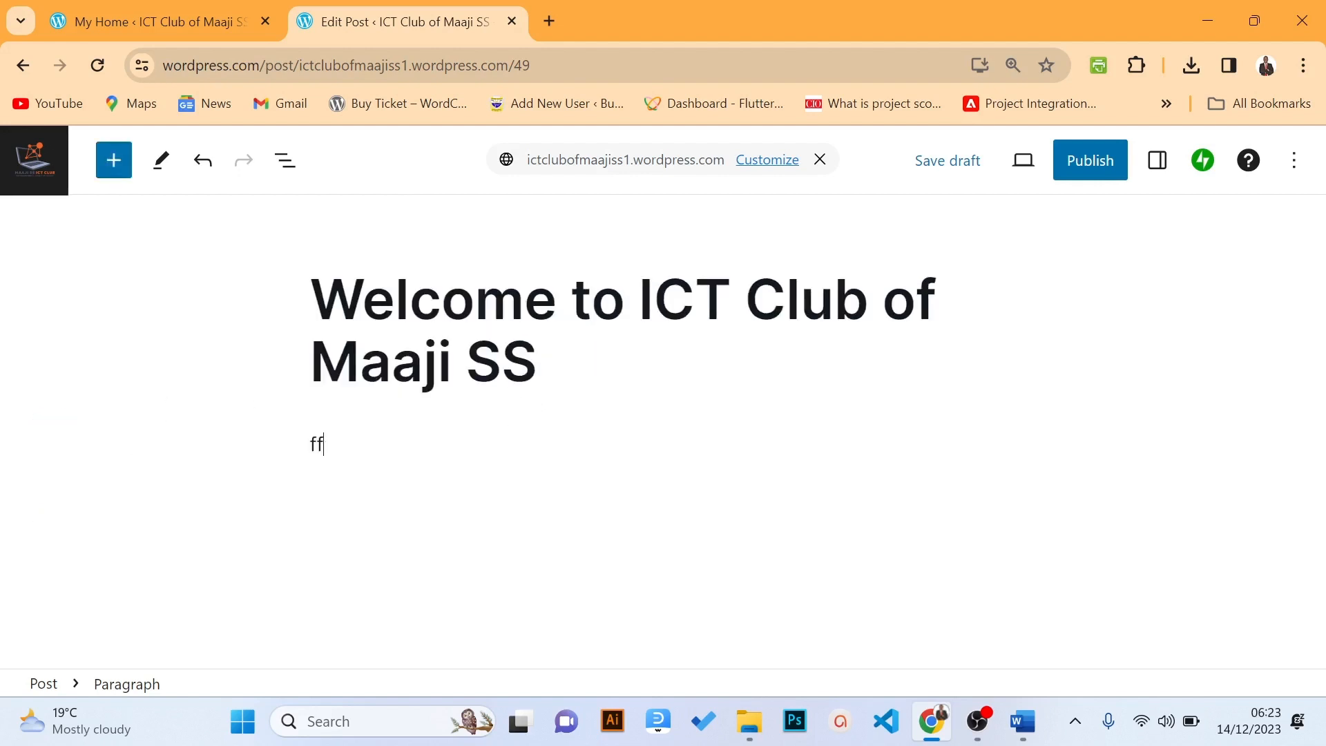
{"action": "key", "text": "BackSpace"}
{"action": "key", "text": "BackSpace"}
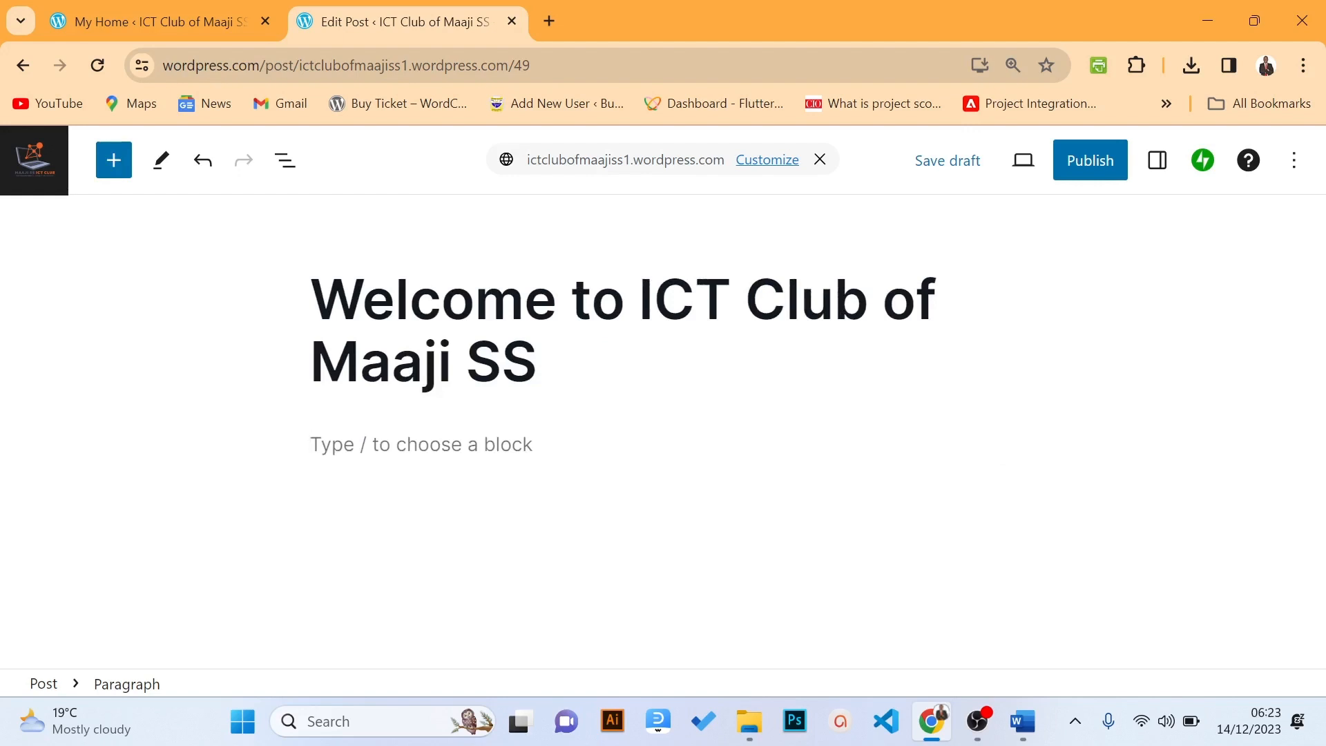
{"action": "key", "text": "ctrl+v"}
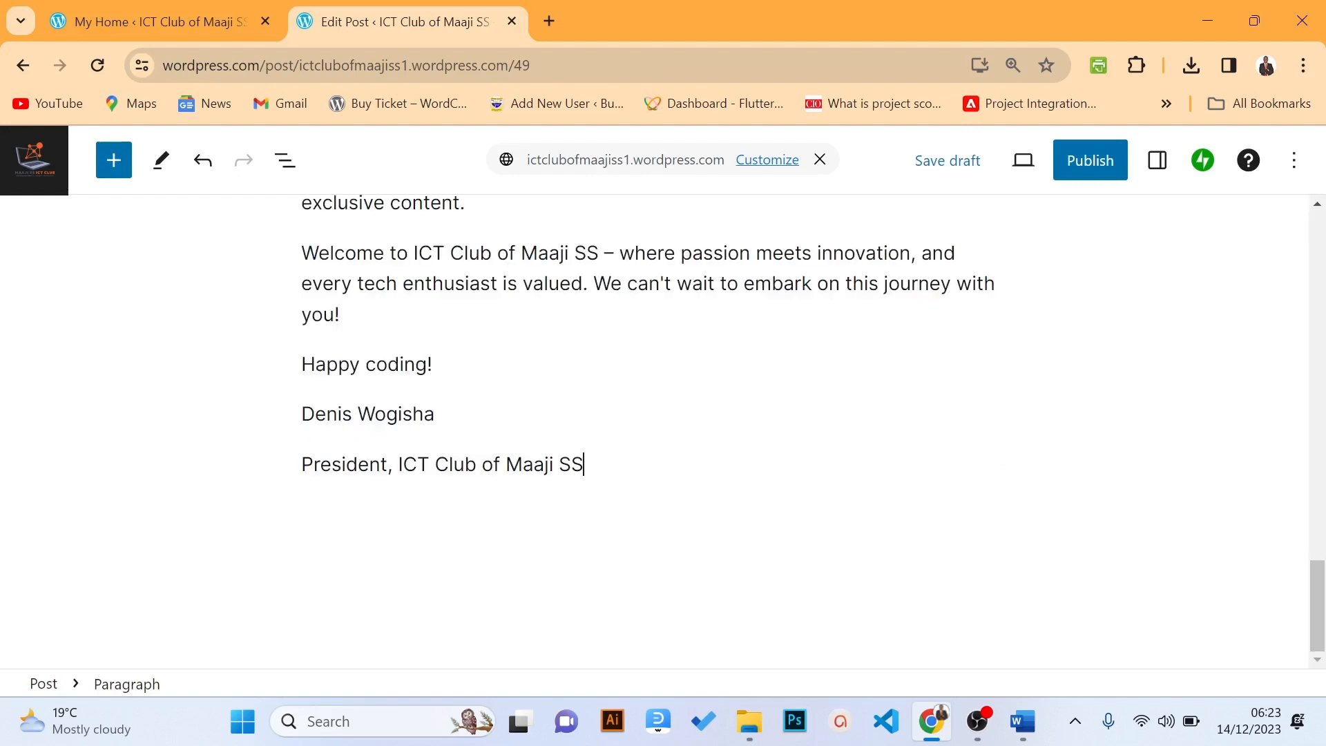
{"action": "scroll", "coordinate": [1294, 426], "scroll_direction": "up", "scroll_amount": 12}
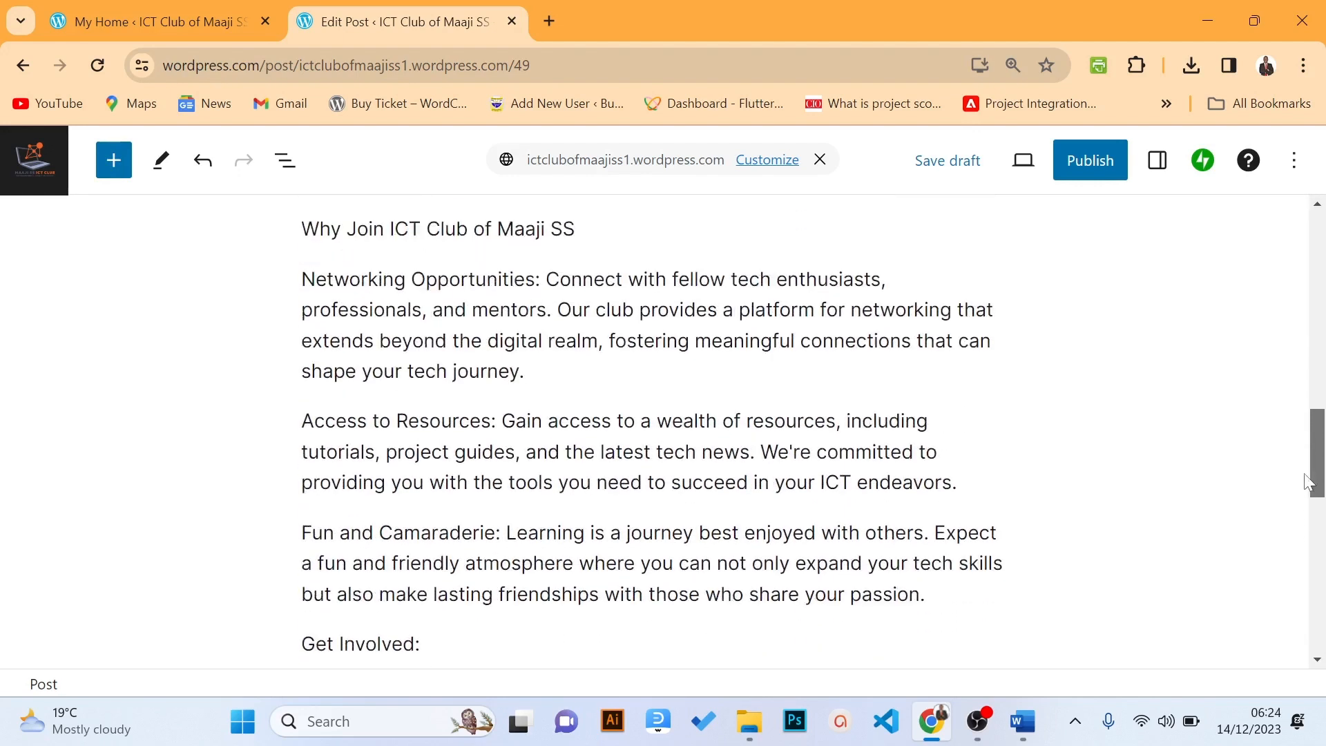
{"action": "scroll", "coordinate": [1294, 426], "scroll_direction": "up", "scroll_amount": 15}
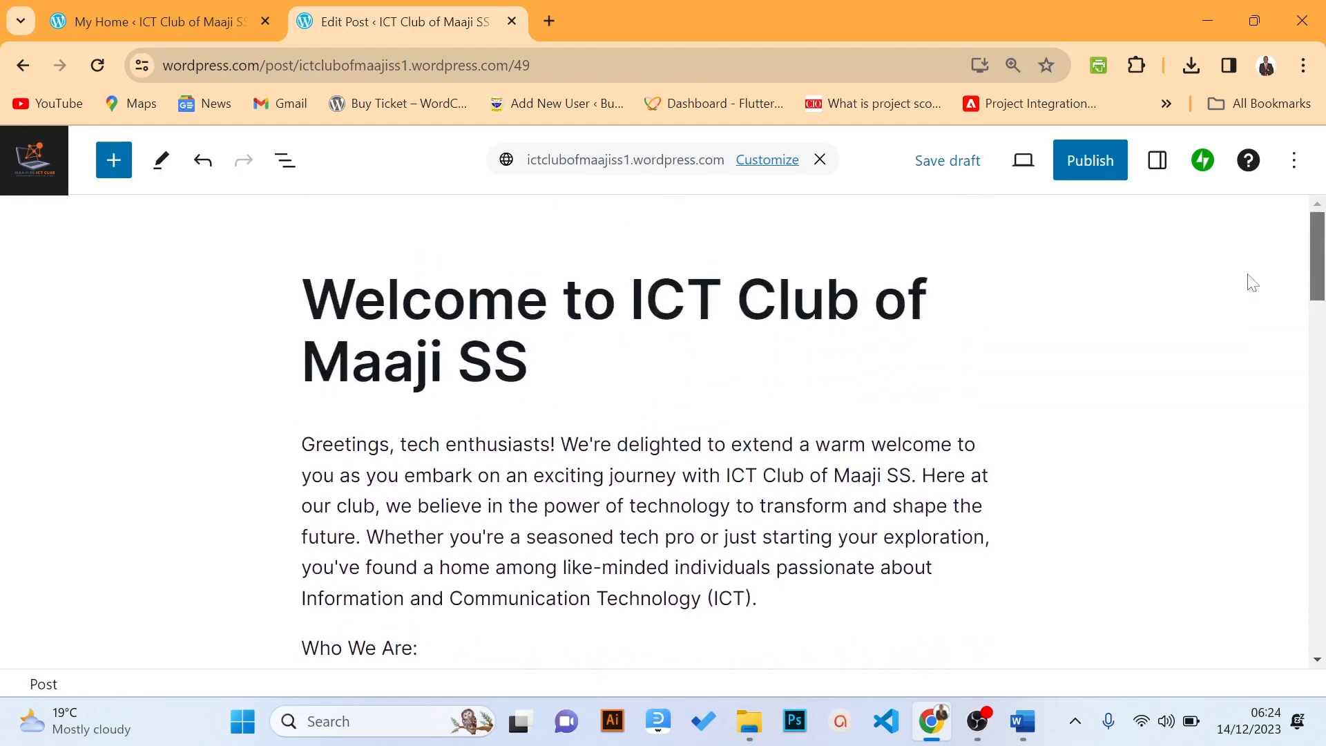
{"action": "scroll", "coordinate": [1250, 284], "scroll_direction": "down", "scroll_amount": 4}
{"action": "scroll", "coordinate": [1259, 326], "scroll_direction": "down", "scroll_amount": 20}
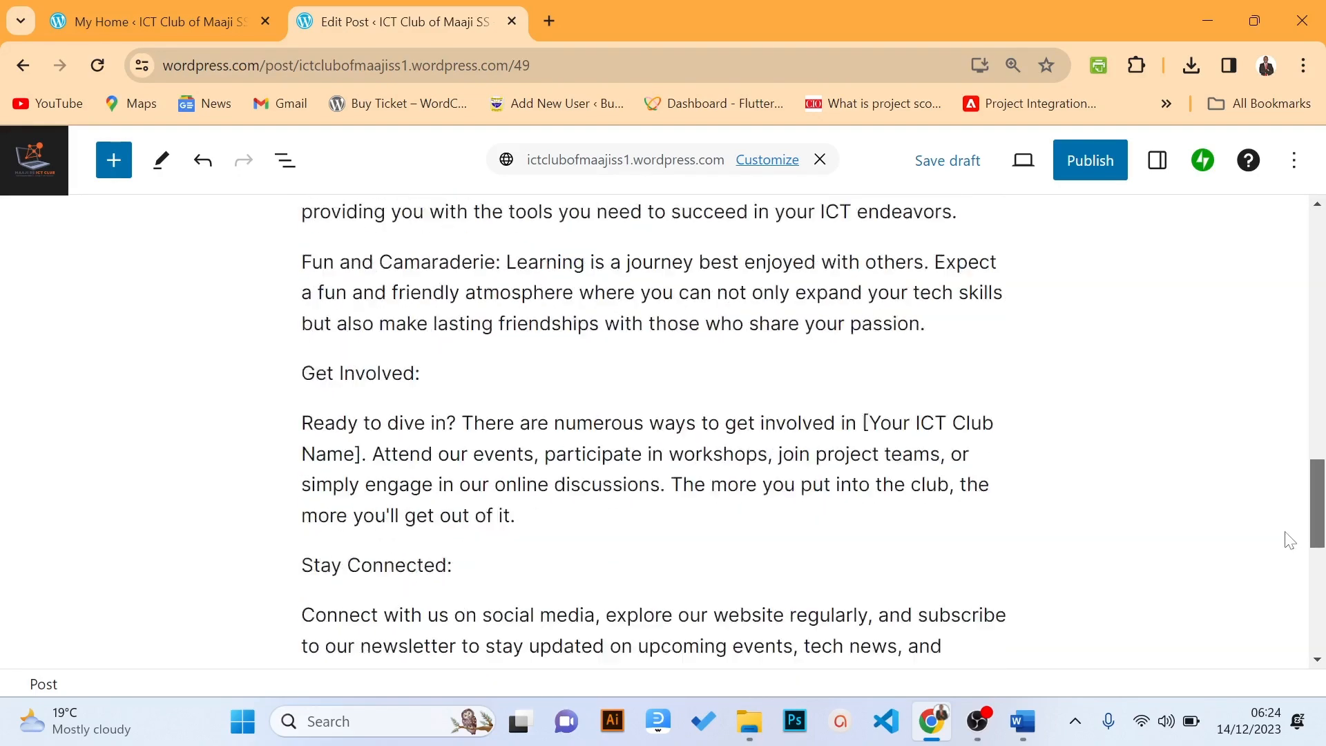
{"action": "scroll", "coordinate": [1281, 598], "scroll_direction": "down", "scroll_amount": 3}
{"action": "scroll", "coordinate": [1275, 625], "scroll_direction": "up", "scroll_amount": 12}
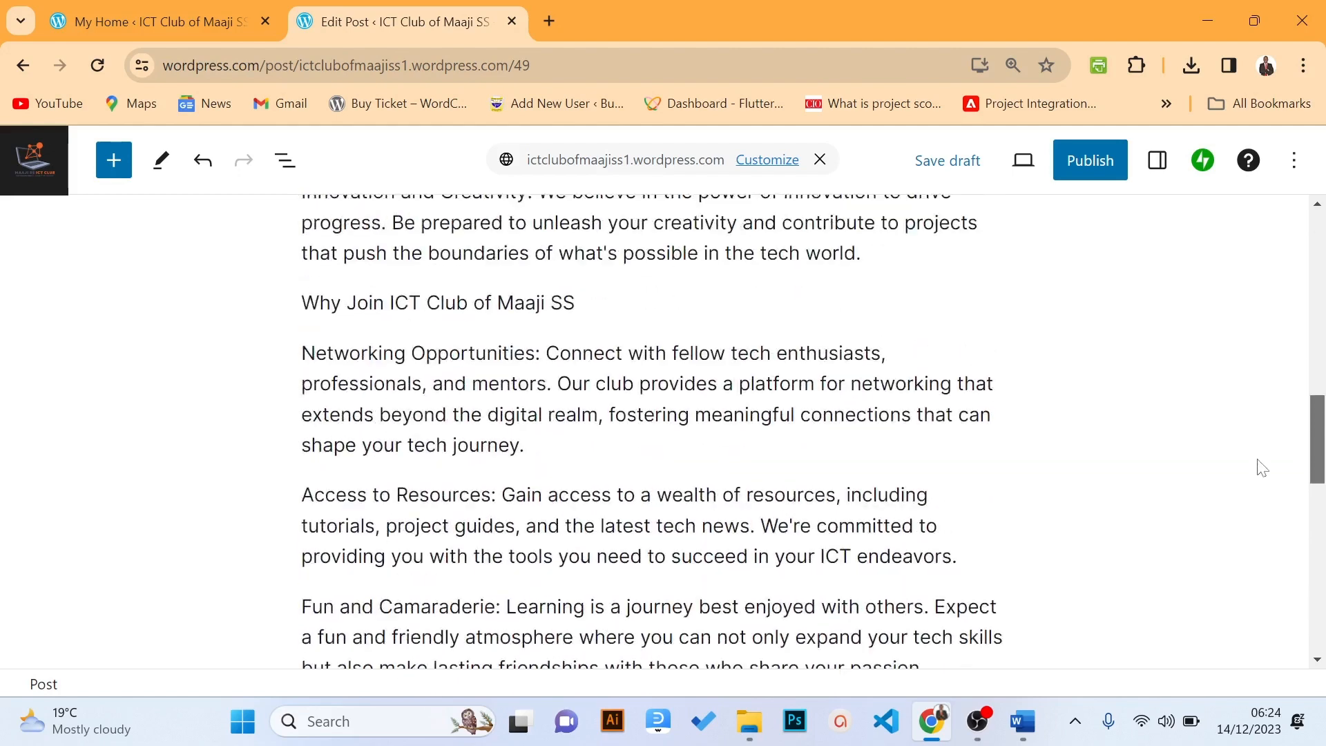
{"action": "scroll", "coordinate": [1246, 408], "scroll_direction": "up", "scroll_amount": 8}
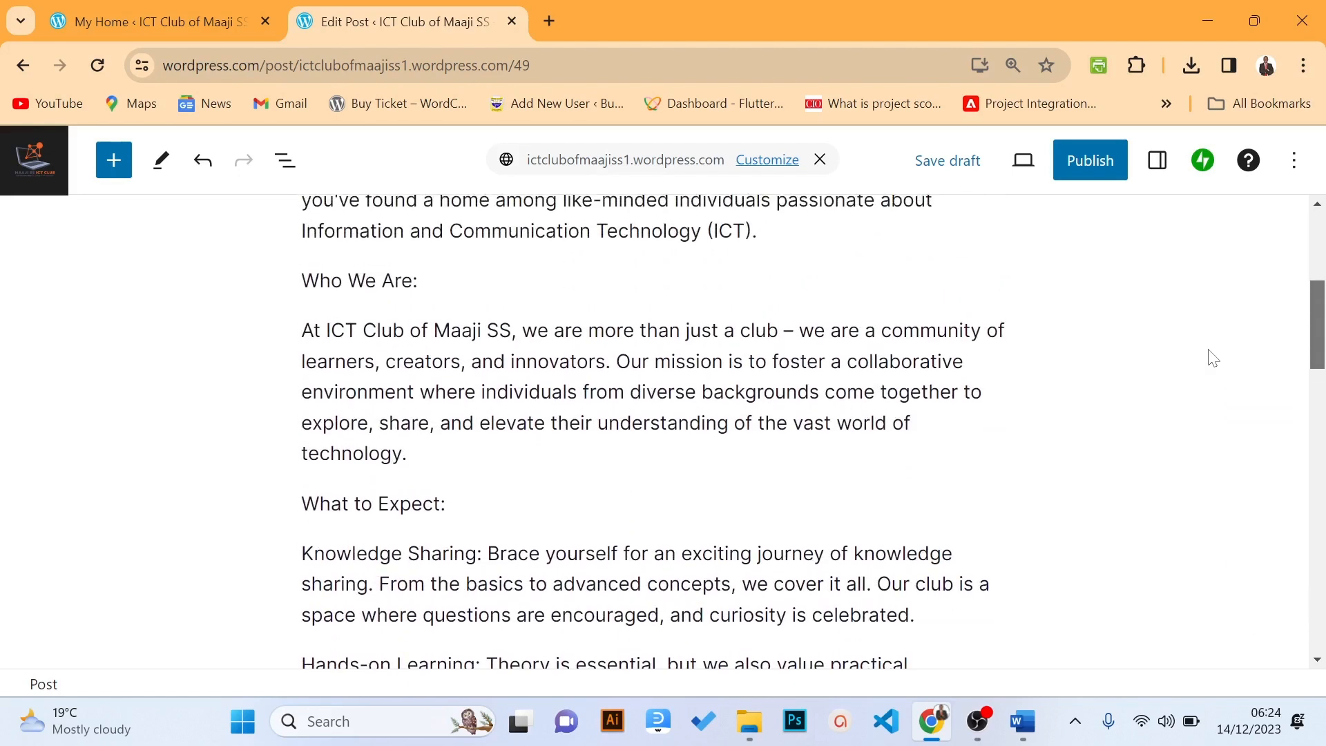
{"action": "scroll", "coordinate": [1192, 317], "scroll_direction": "up", "scroll_amount": 3}
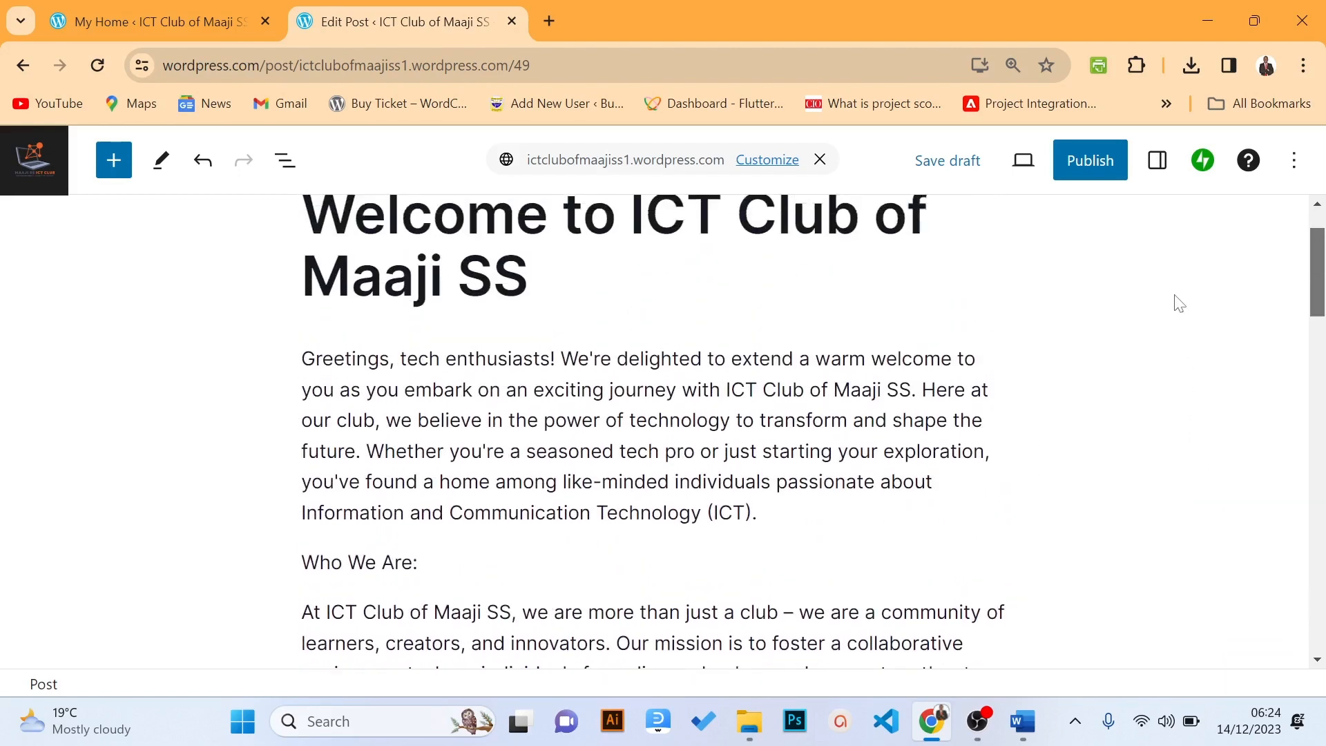
{"action": "scroll", "coordinate": [1174, 286], "scroll_direction": "down", "scroll_amount": 15}
{"action": "left_click_drag", "start_coordinate": [1174, 287], "coordinate": [1303, 281]}
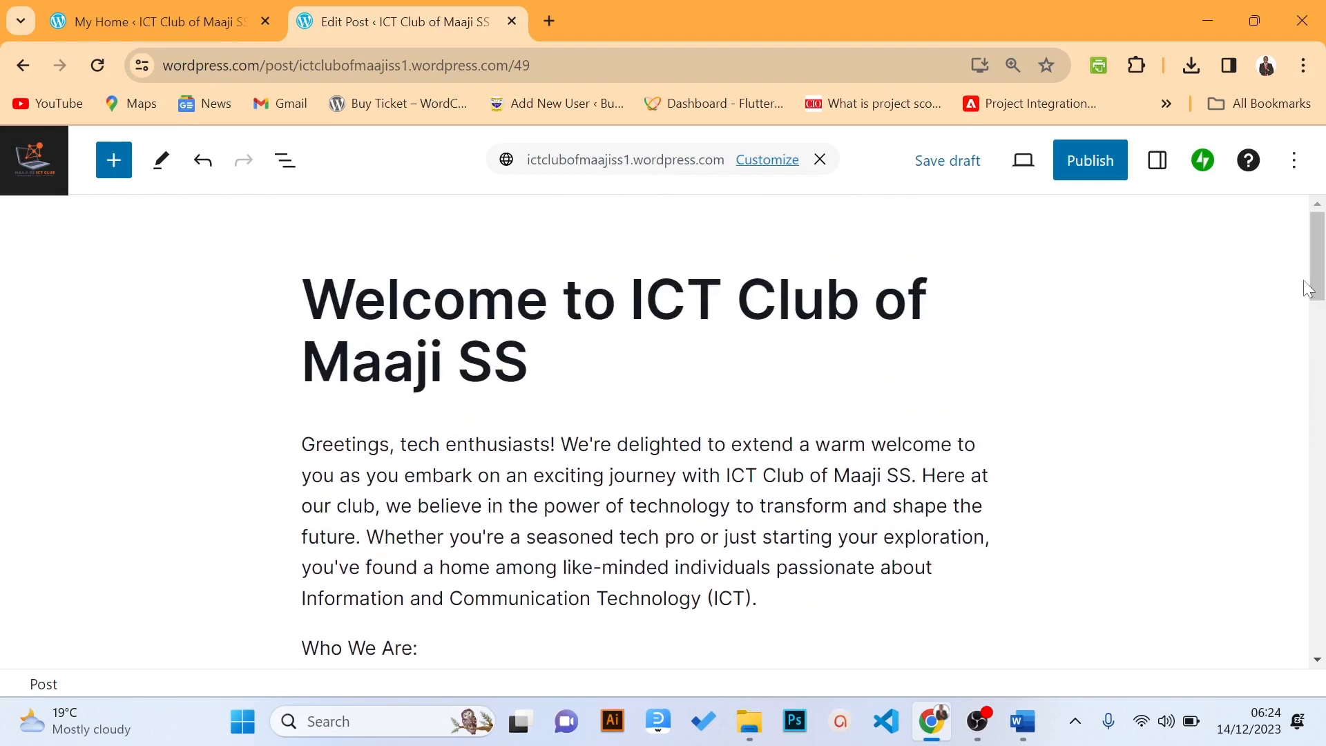
Add an empty block right after the Greetings paragraph ending '(ICT).'
{"action": "left_click_drag", "start_coordinate": [596, 599], "coordinate": [629, 599]}
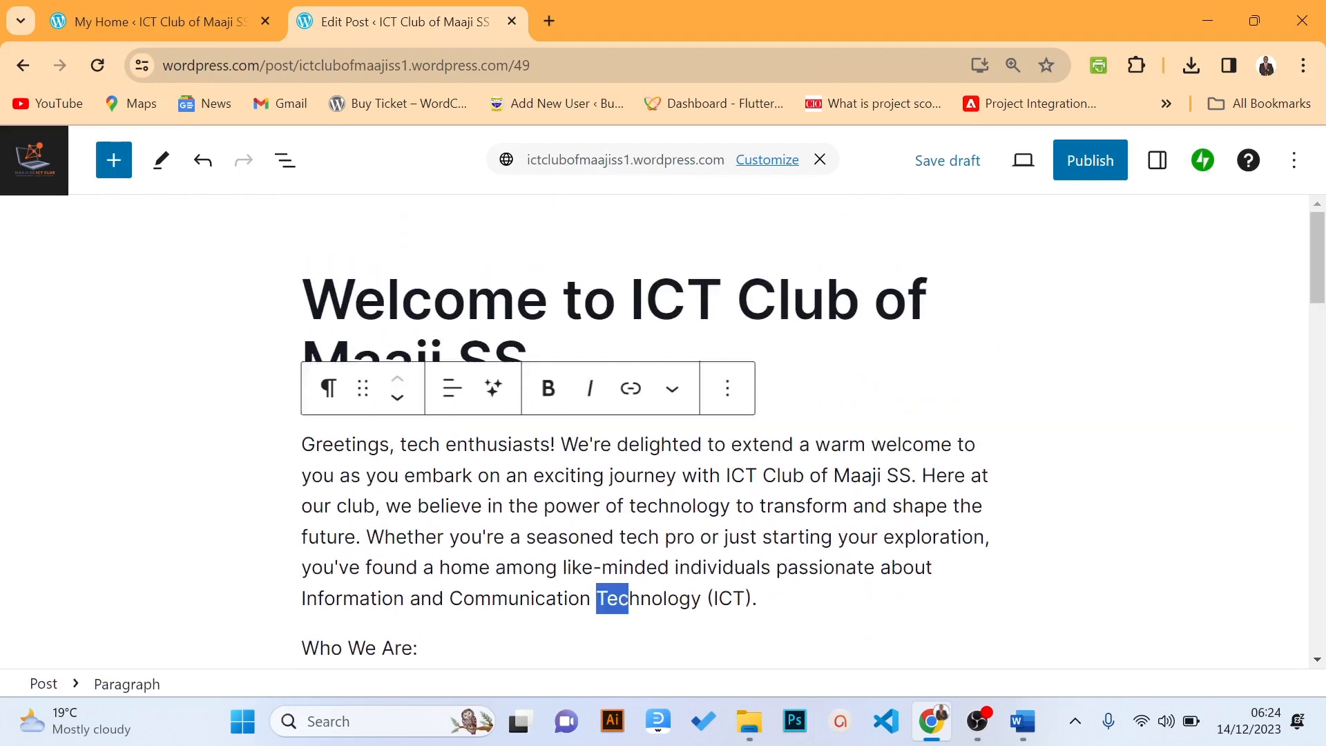
{"action": "left_click", "coordinate": [759, 598]}
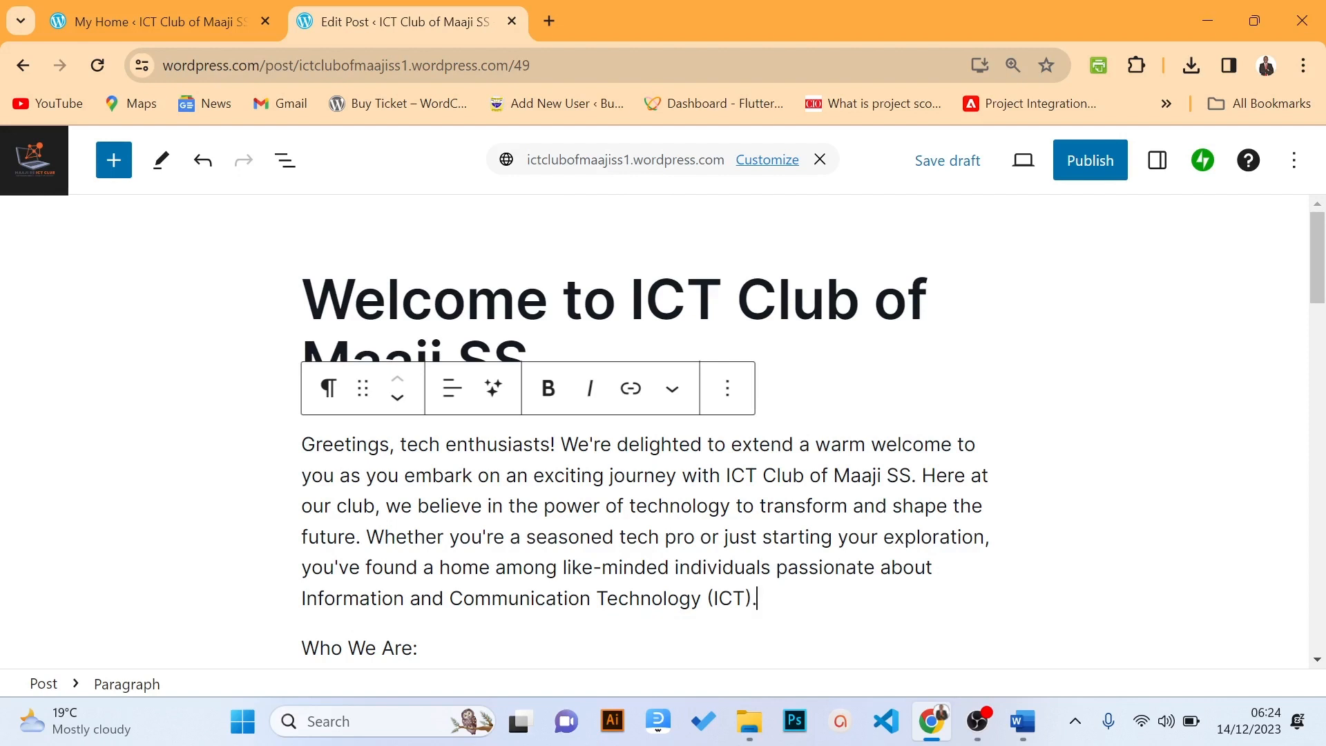
{"action": "mouse_move", "coordinate": [653, 622]}
{"action": "key", "text": "Return"}
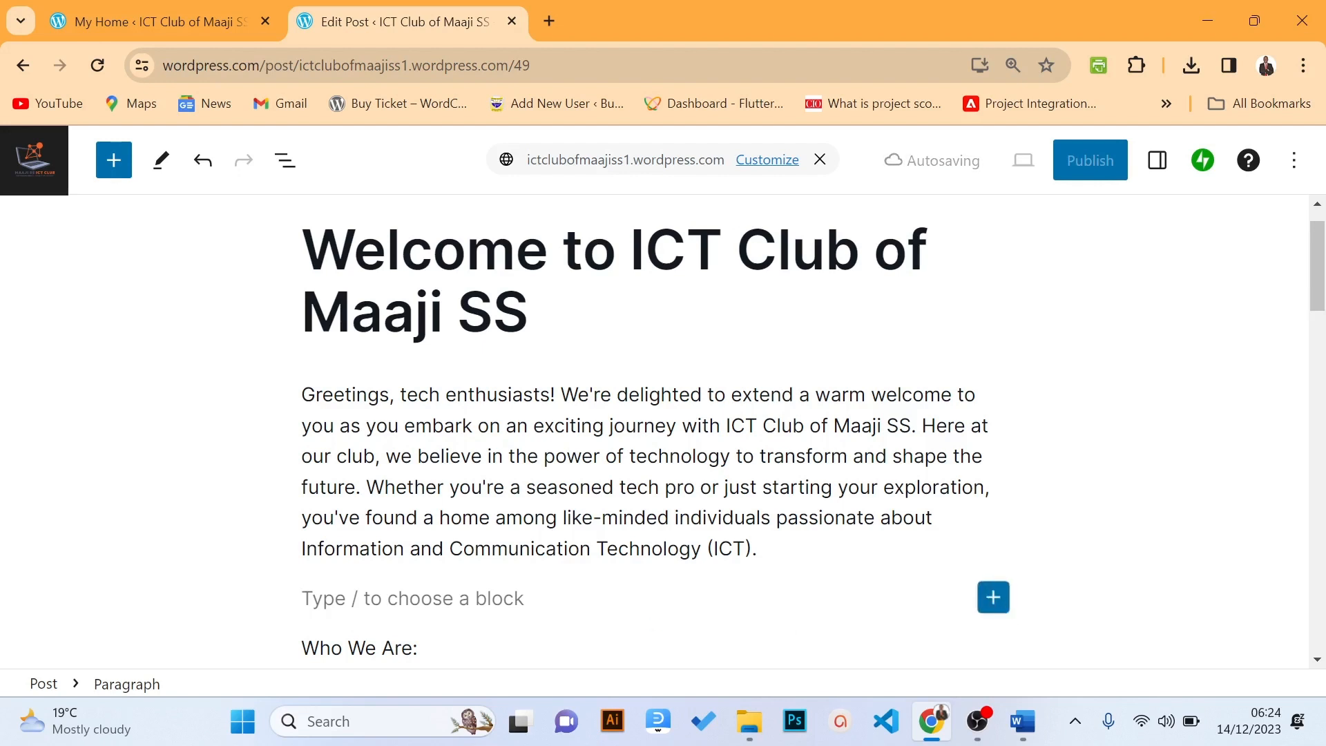
Insert an Image block below the Greetings paragraph, sourcing it from the Media Library
{"action": "left_click", "coordinate": [993, 598]}
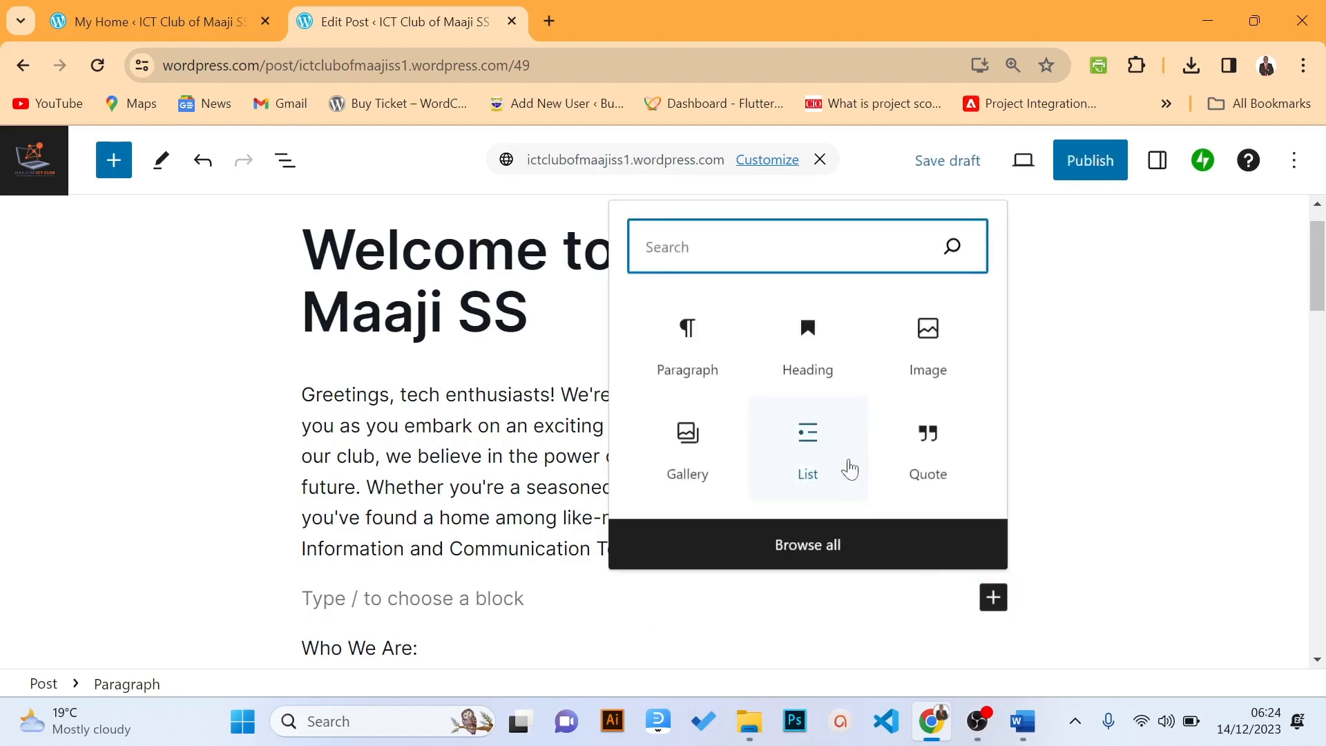
{"action": "left_click", "coordinate": [910, 361]}
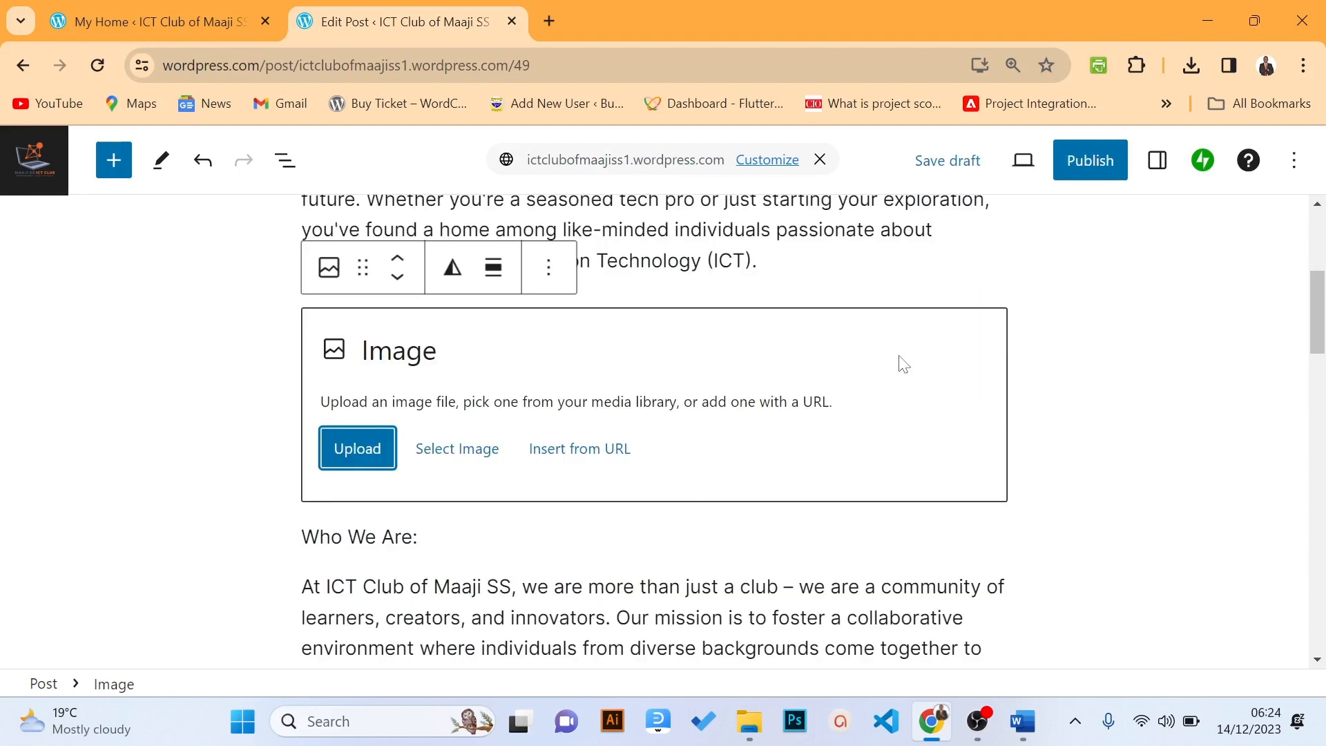
{"action": "left_click", "coordinate": [455, 456]}
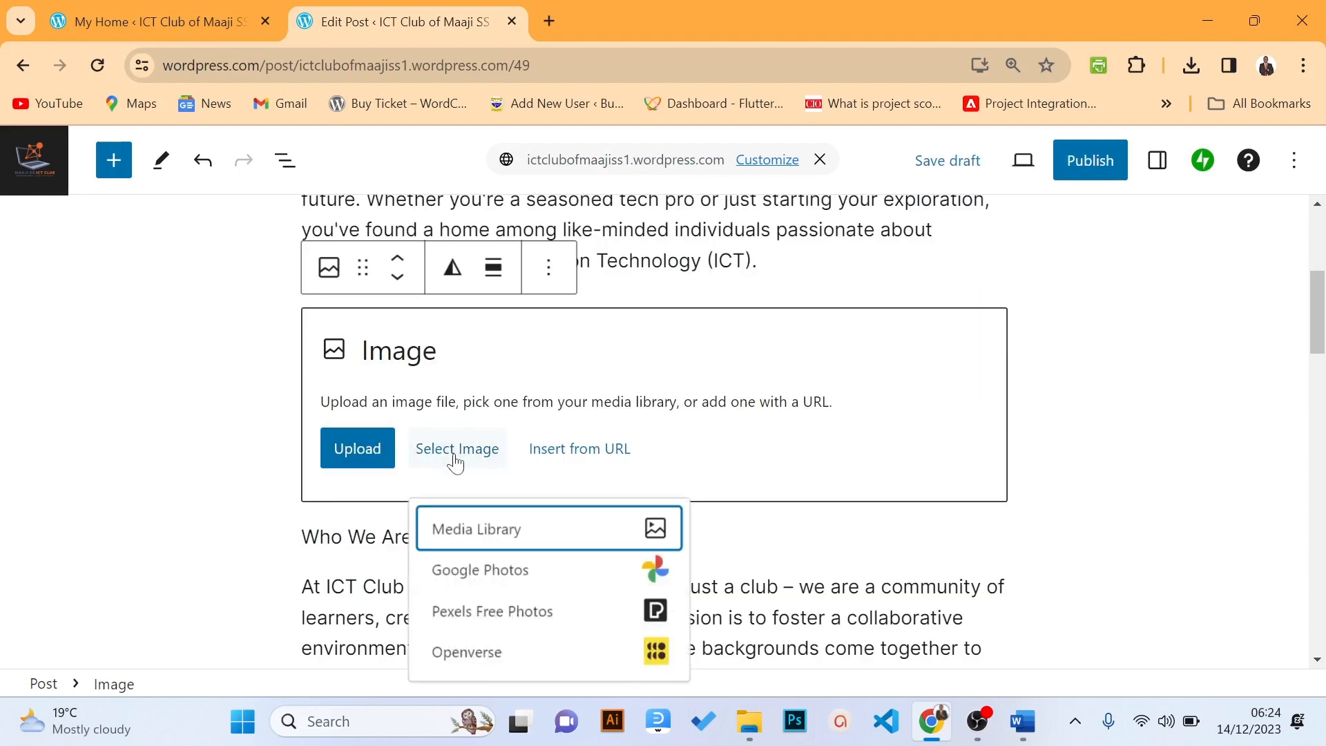
{"action": "left_click", "coordinate": [445, 526]}
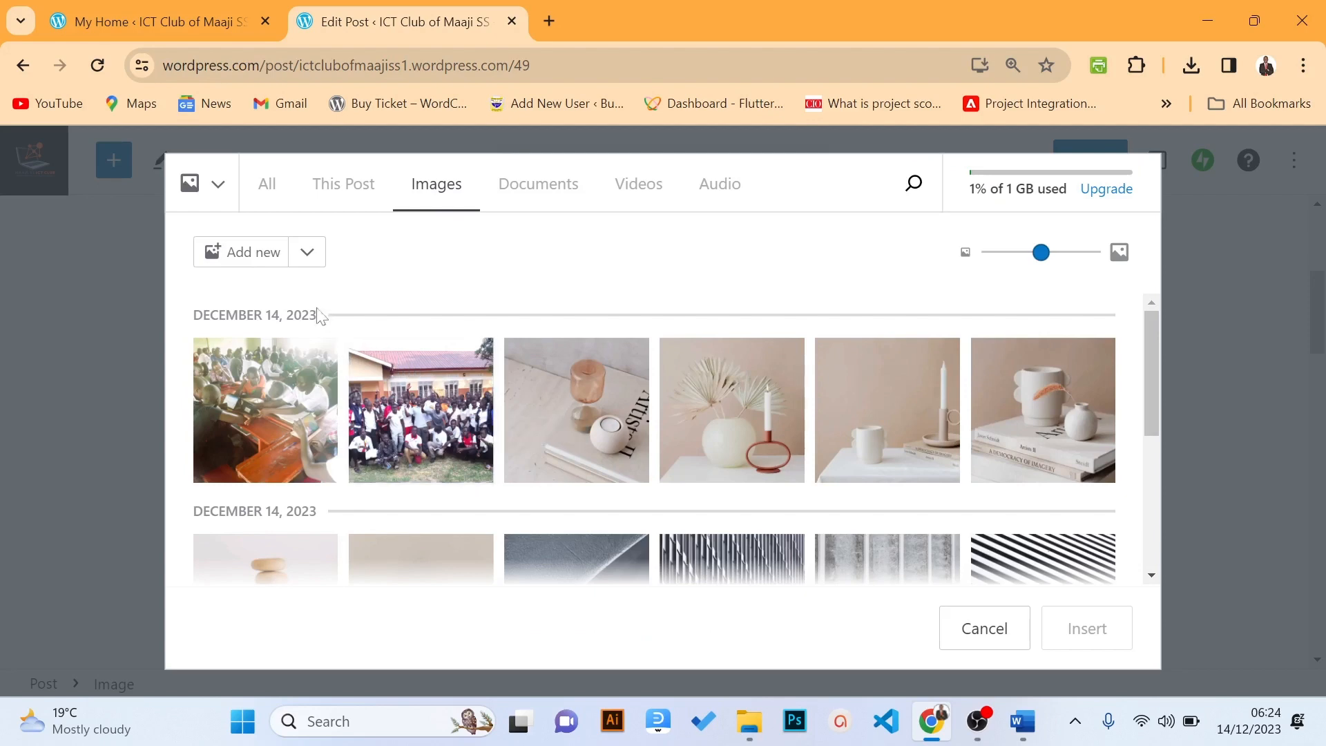
Upload the MSS_ICT Home 3 picture from the computer
{"action": "left_click", "coordinate": [253, 253]}
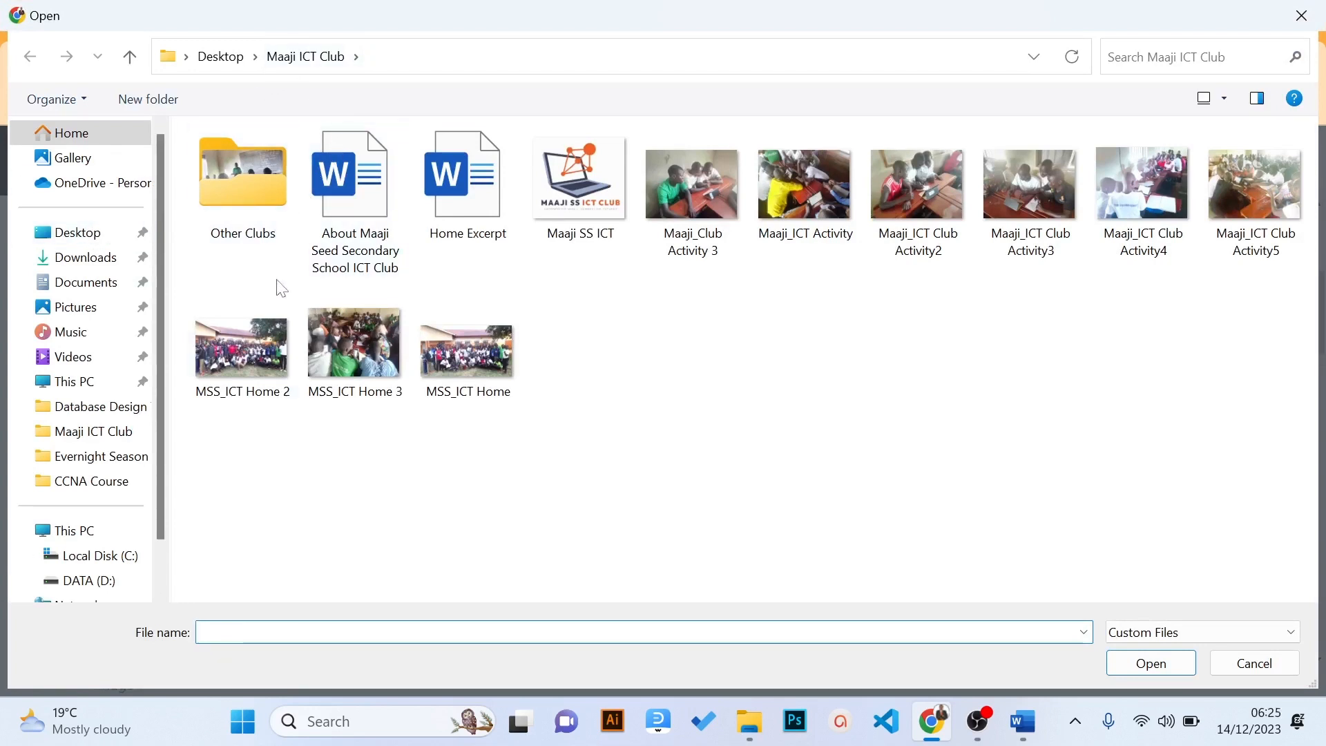
{"action": "left_click", "coordinate": [354, 352]}
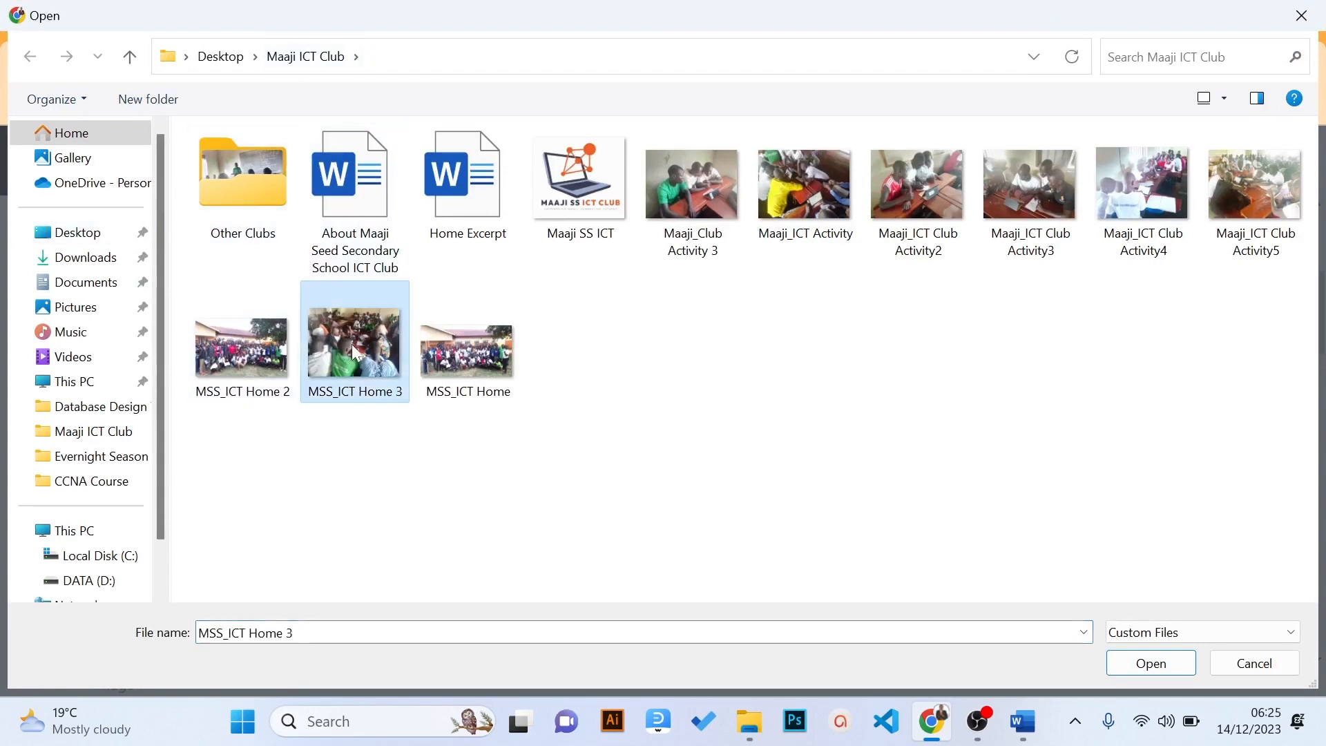
{"action": "left_click", "coordinate": [1151, 670]}
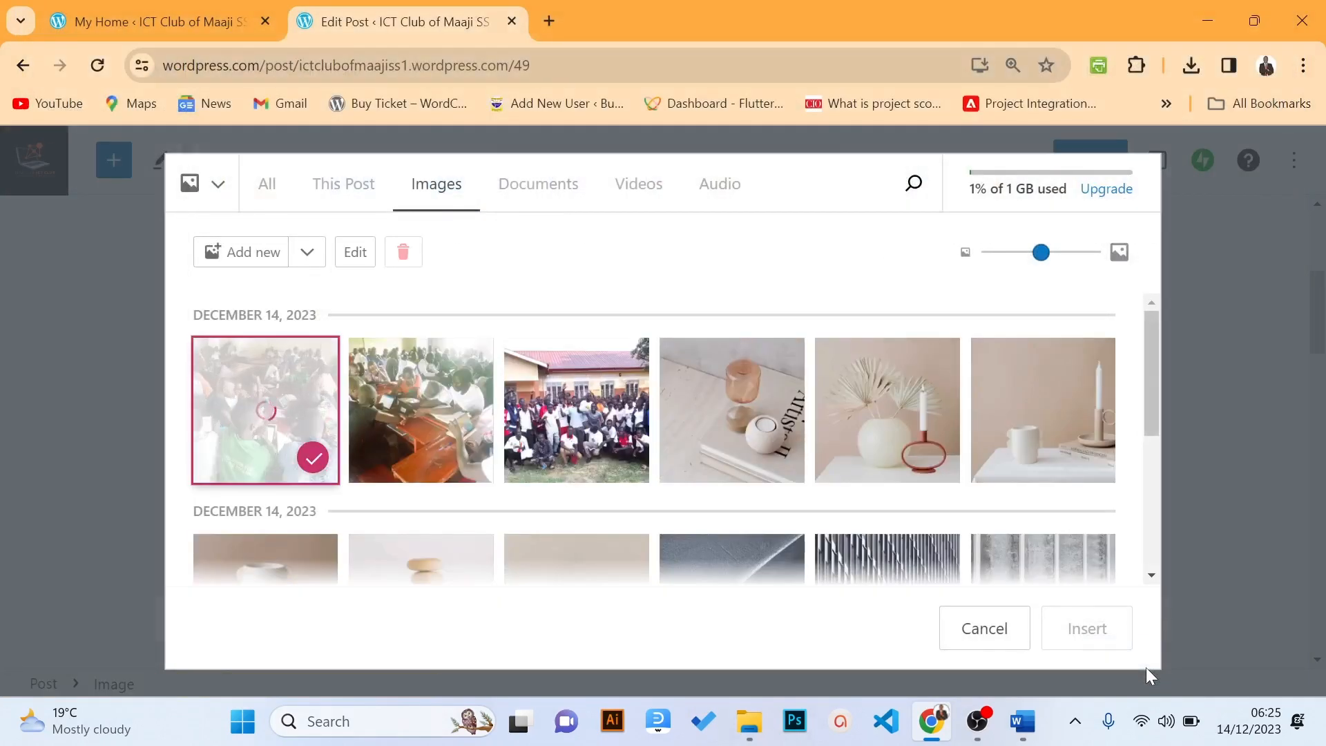
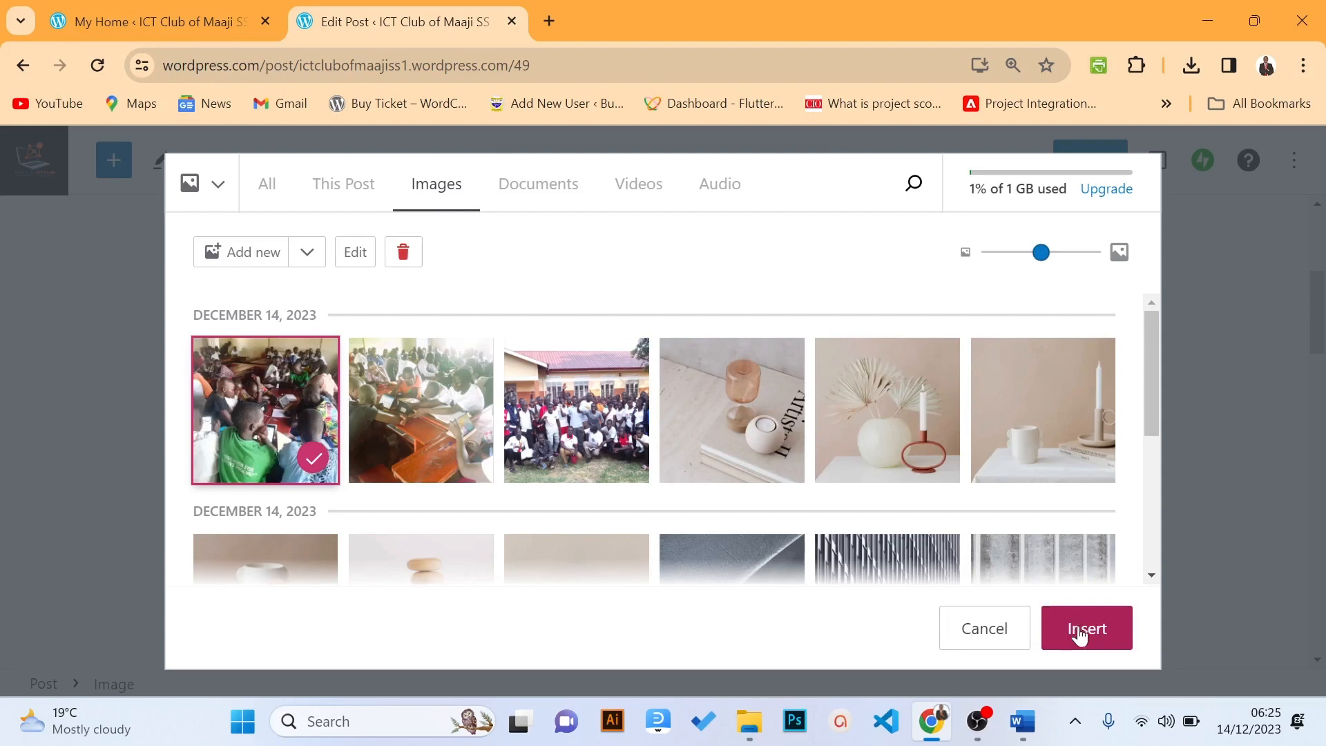
Insert the MSS_ICT Home 3 classroom photo and give it an empty caption line
{"action": "left_click", "coordinate": [1083, 631]}
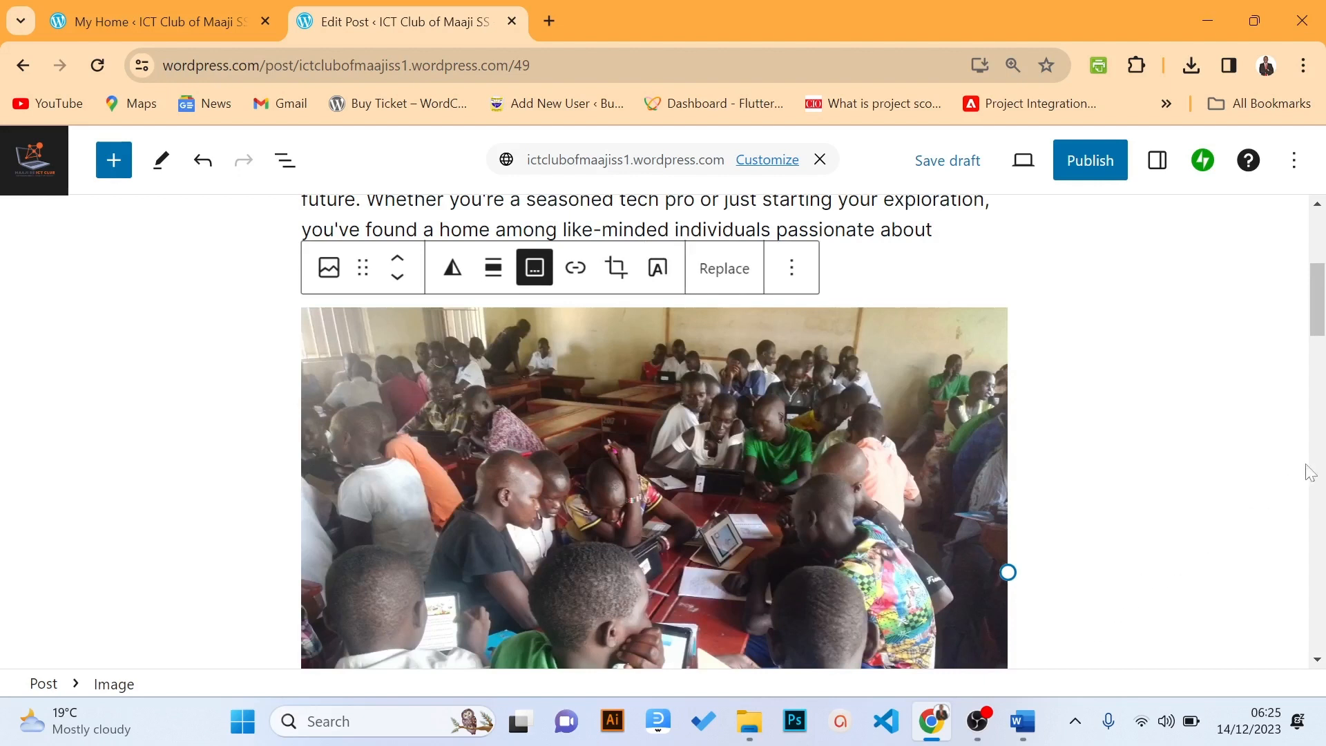
{"action": "left_click_drag", "start_coordinate": [1319, 324], "coordinate": [1305, 349]}
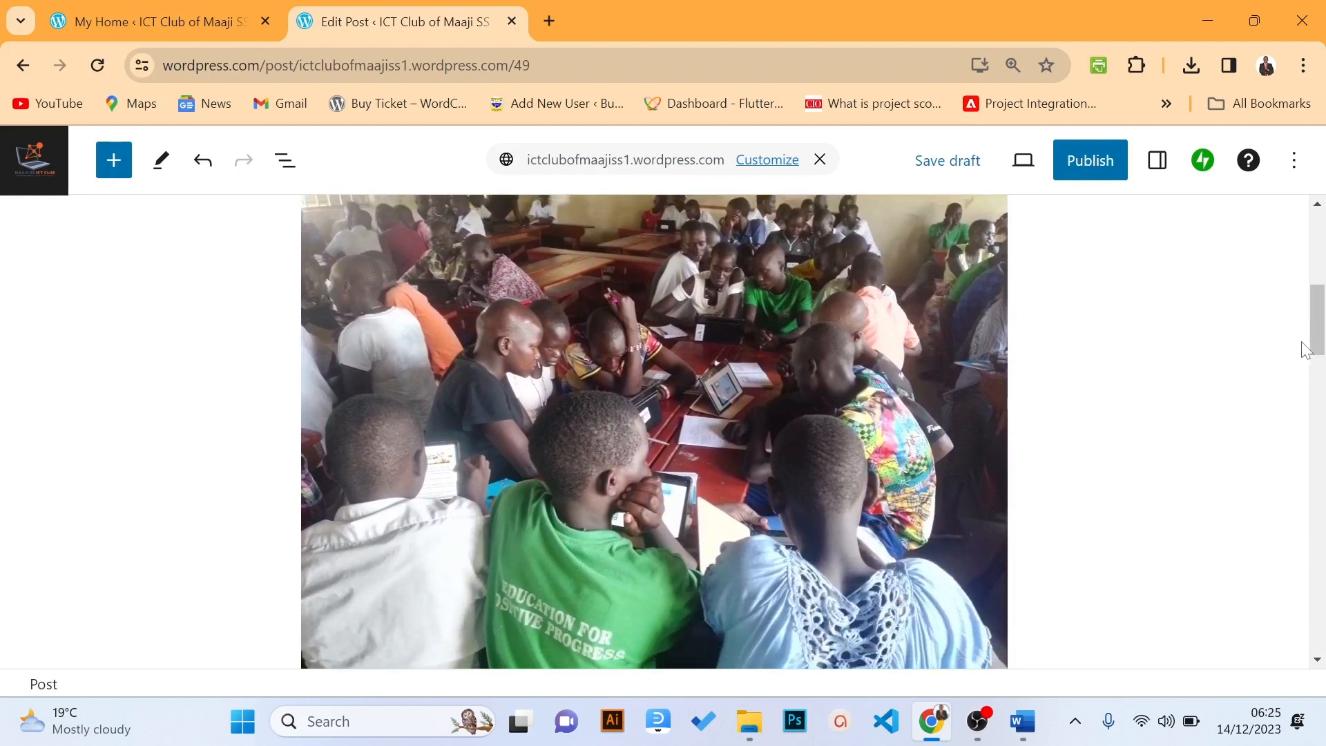
{"action": "left_click", "coordinate": [789, 412]}
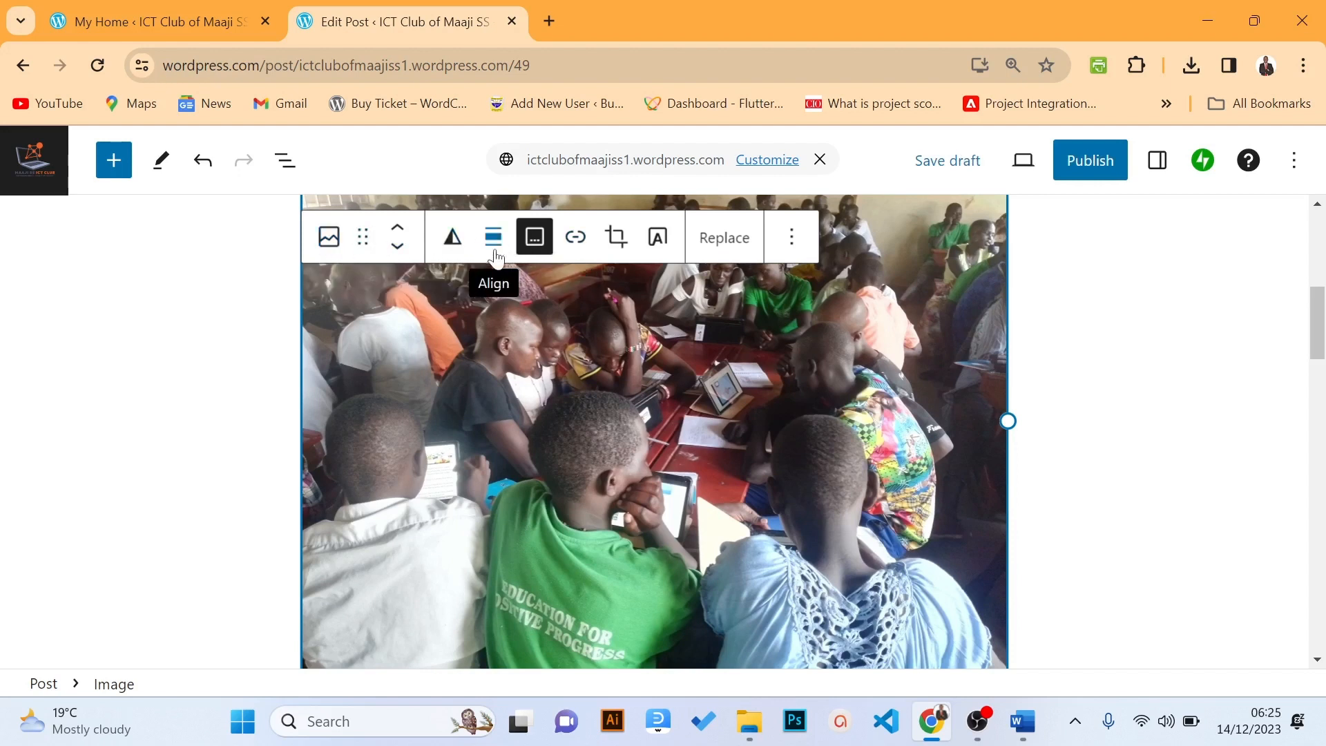
{"action": "left_click", "coordinate": [538, 249]}
{"action": "left_click", "coordinate": [535, 238]}
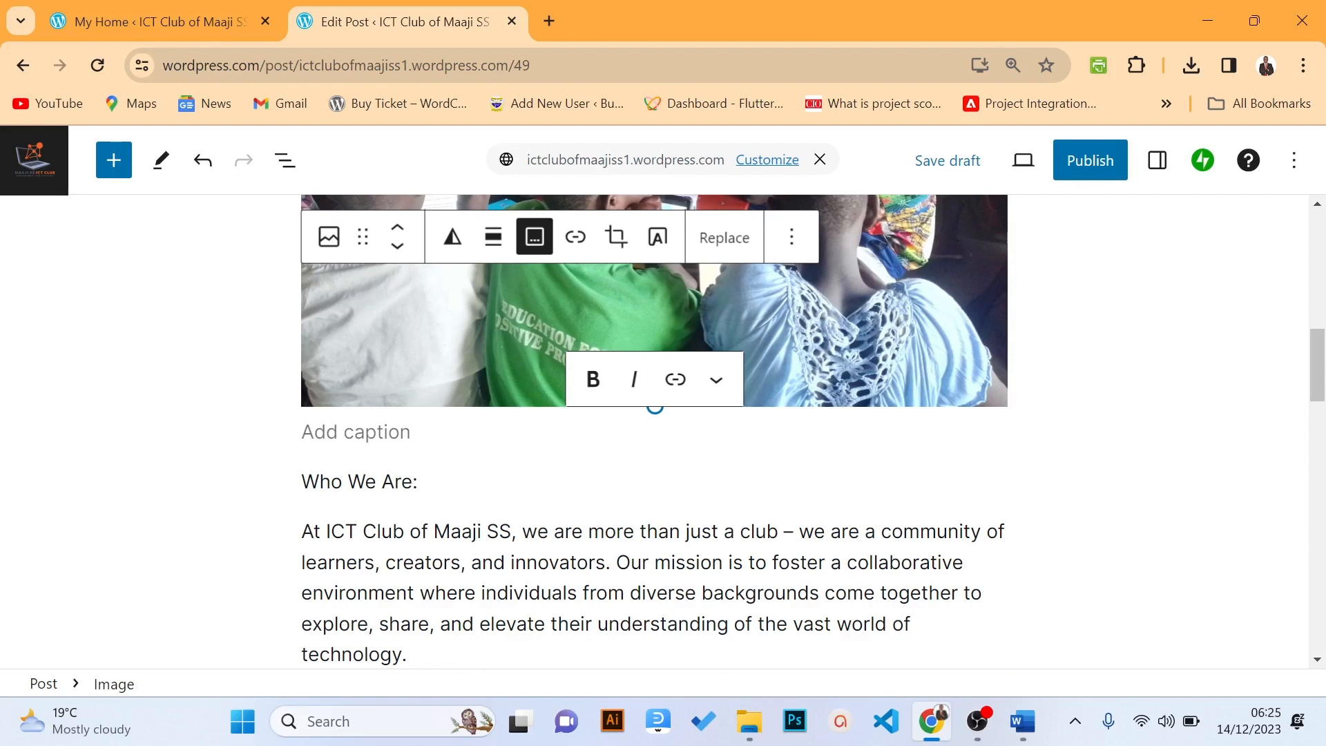
Caption the photo 'ICT Club Training Activity' and centre-align it
{"action": "type", "text": "IC"}
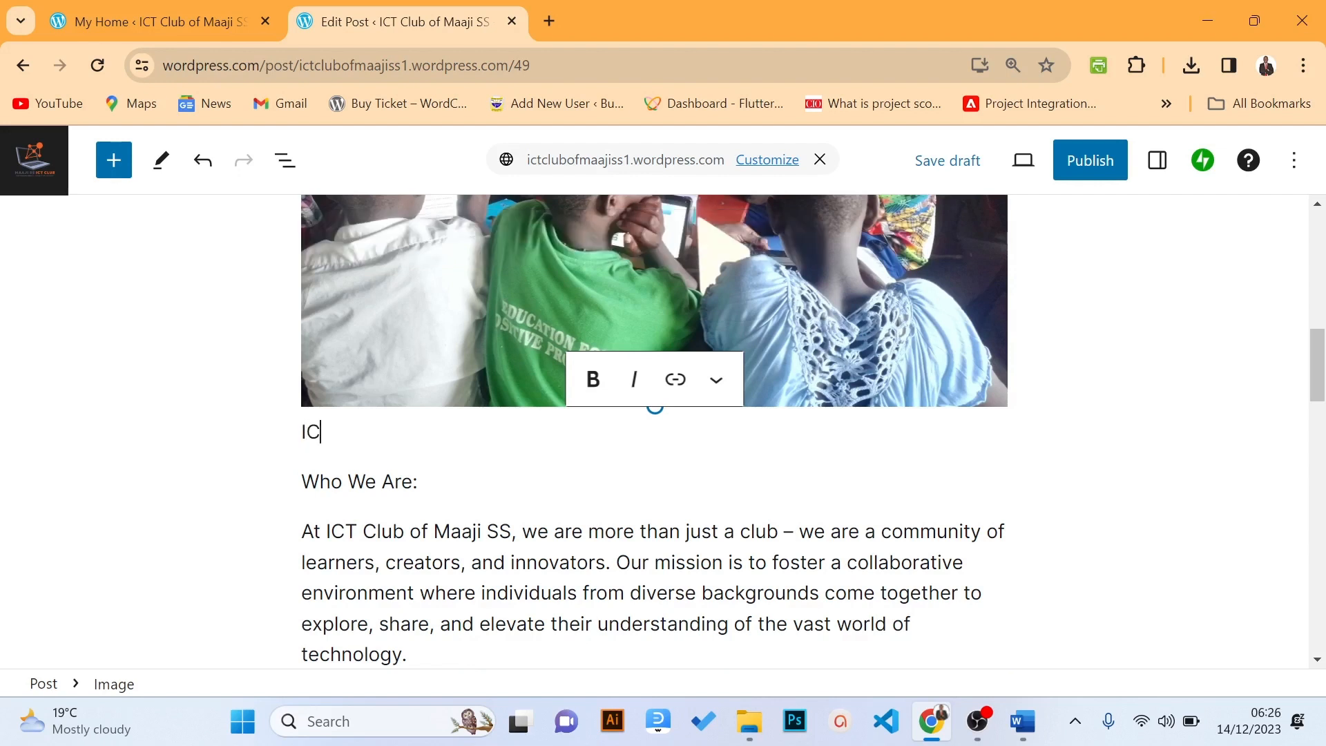
{"action": "type", "text": "T Club Training Activity"}
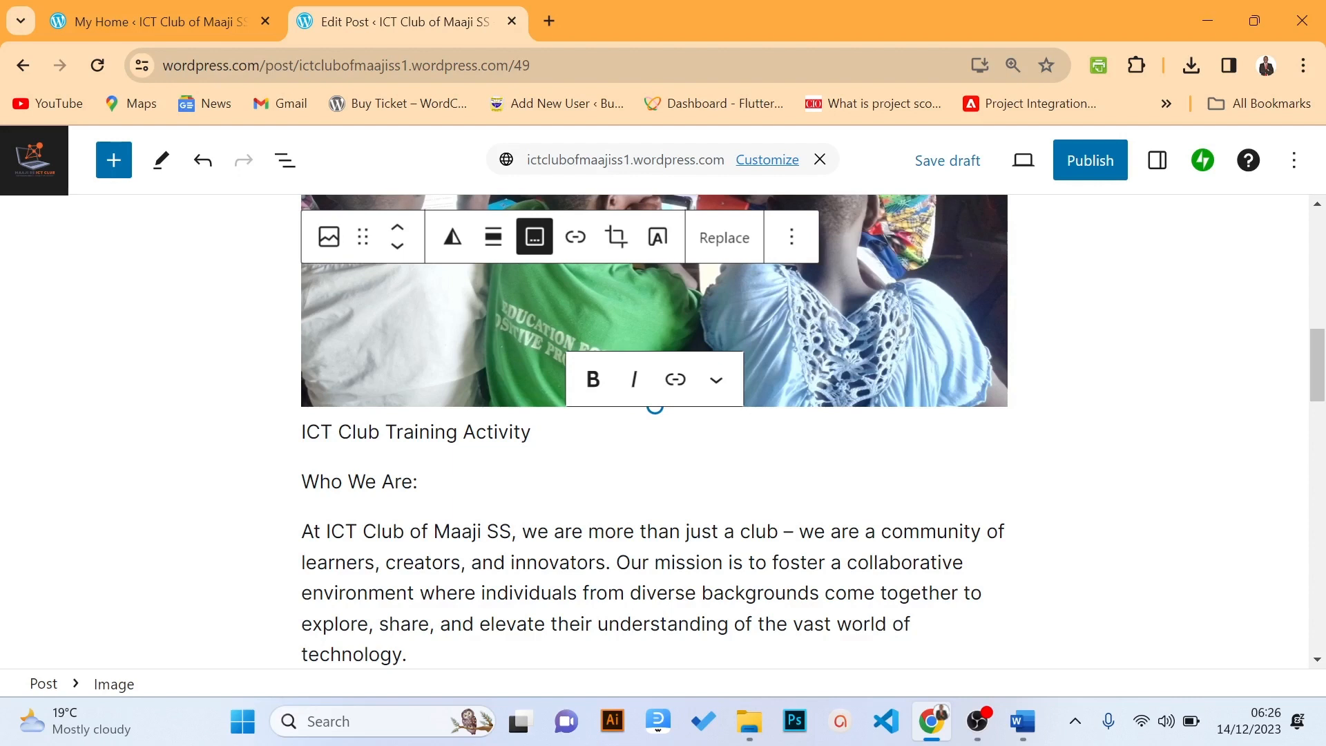
{"action": "left_click", "coordinate": [488, 237]}
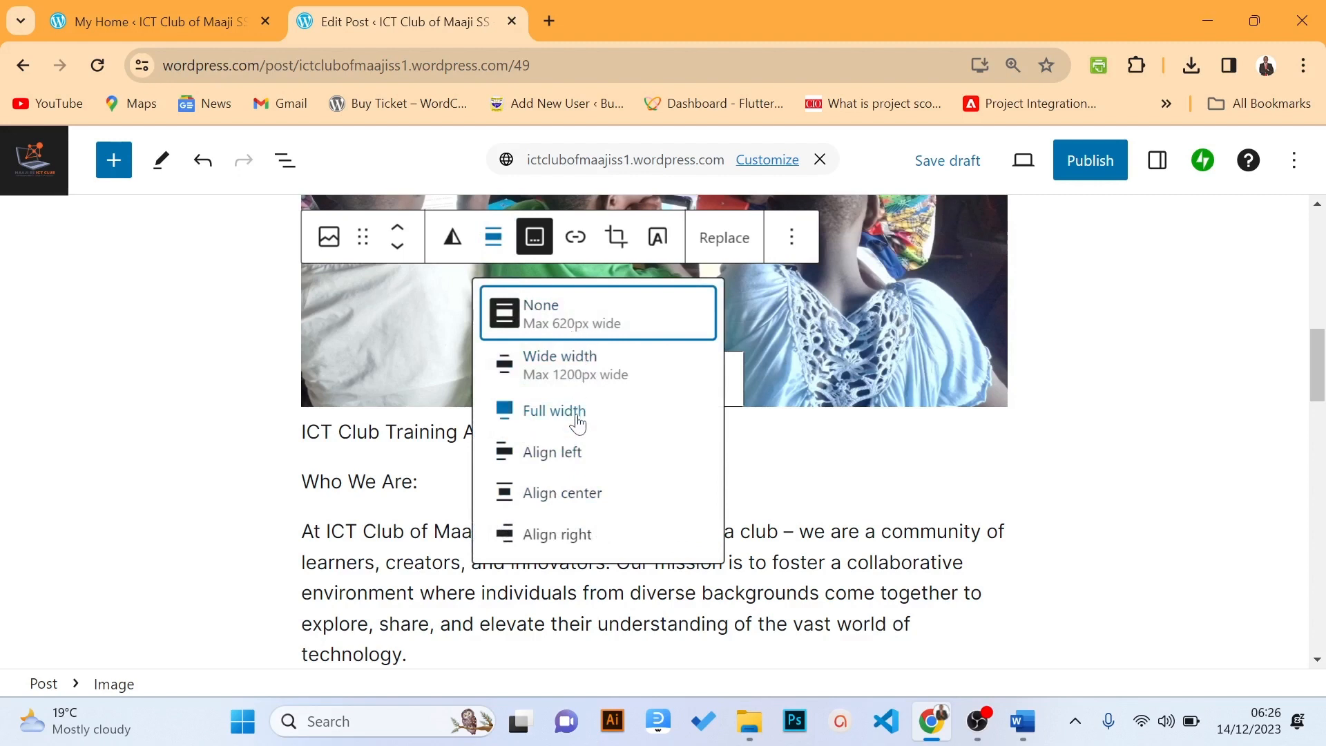
{"action": "left_click", "coordinate": [562, 492]}
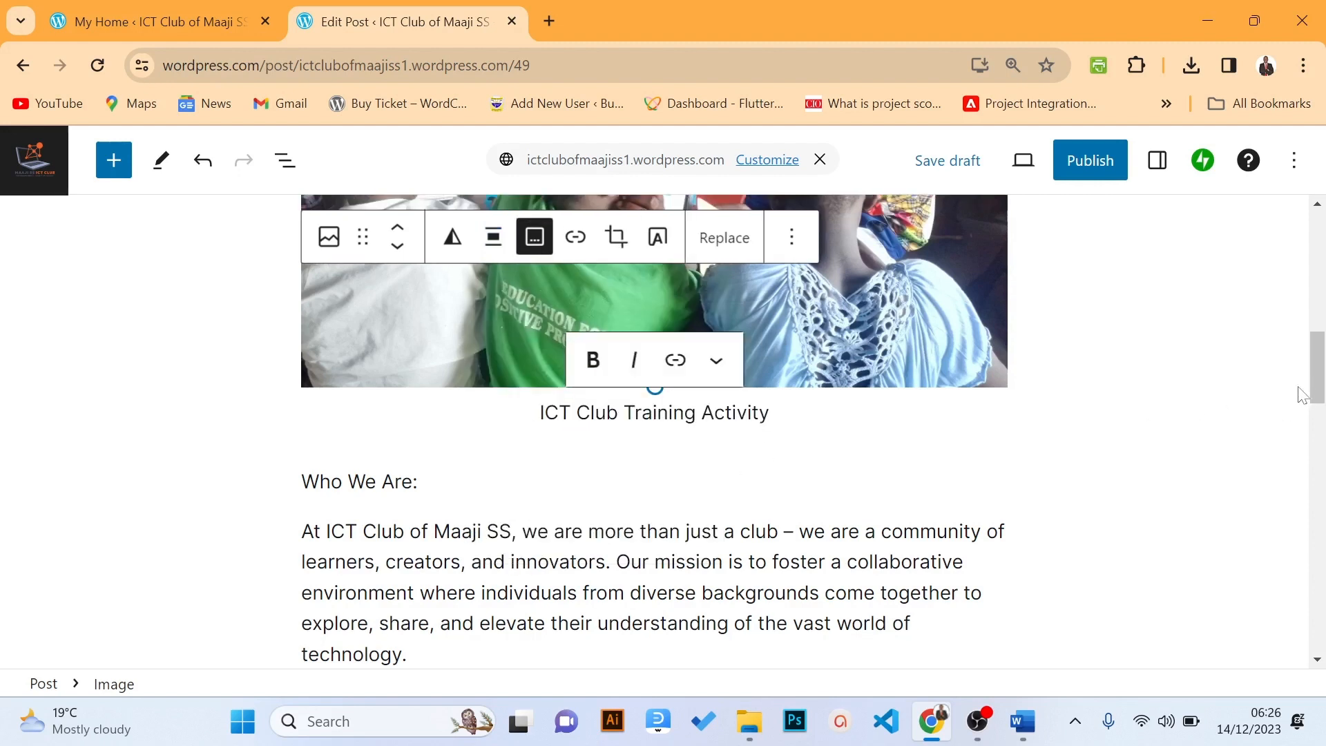
{"action": "left_click", "coordinate": [419, 482]}
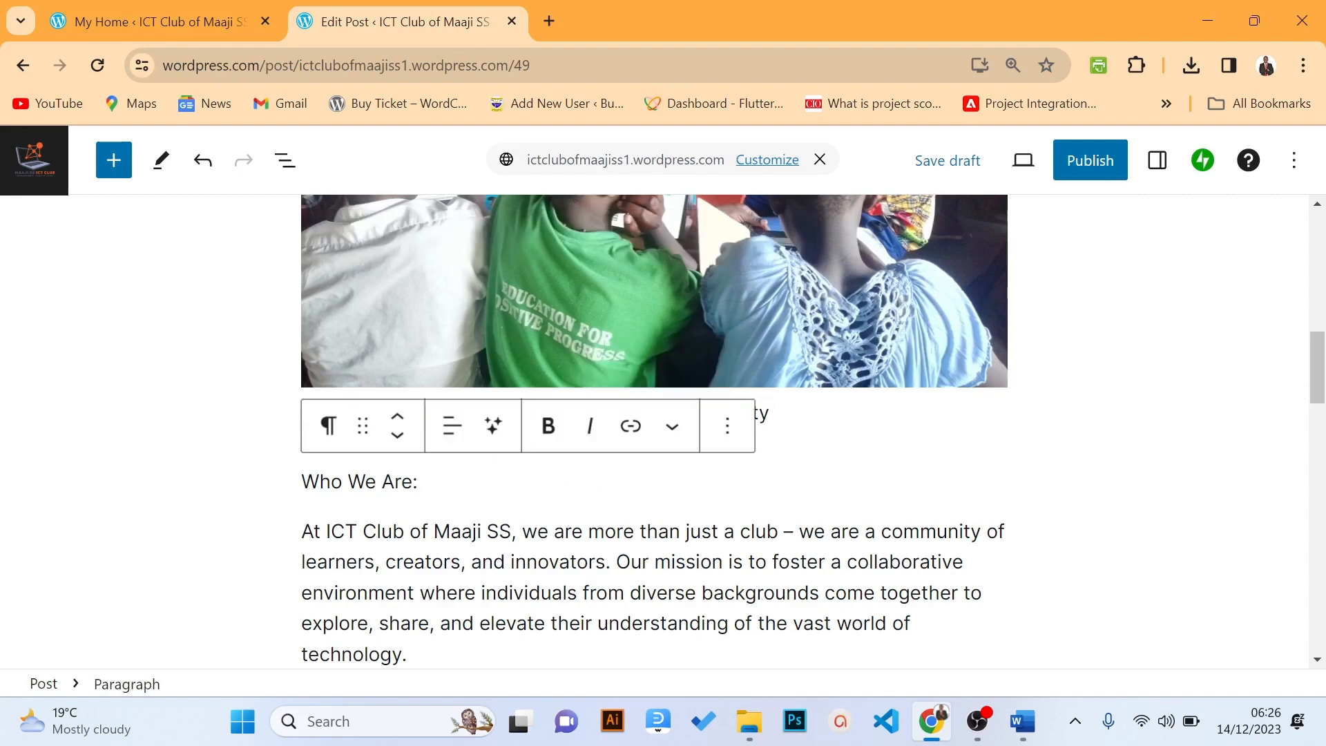
Bold the 'Who We Are:' line; select 'technology.' and dismiss the link prompt unlinked
{"action": "left_click_drag", "start_coordinate": [419, 482], "coordinate": [301, 482]}
{"action": "left_click", "coordinate": [541, 441]}
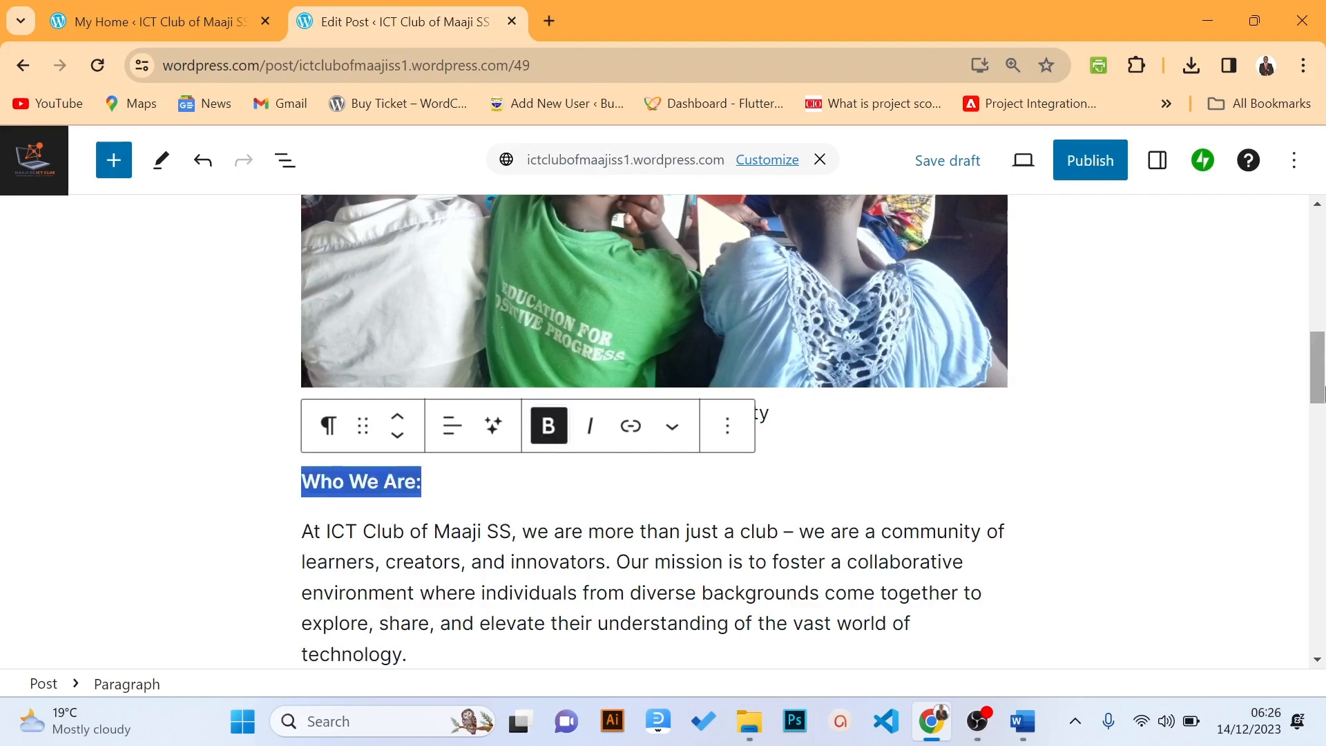
{"action": "scroll", "coordinate": [1238, 479], "scroll_direction": "down", "scroll_amount": 3}
{"action": "left_click", "coordinate": [830, 391]}
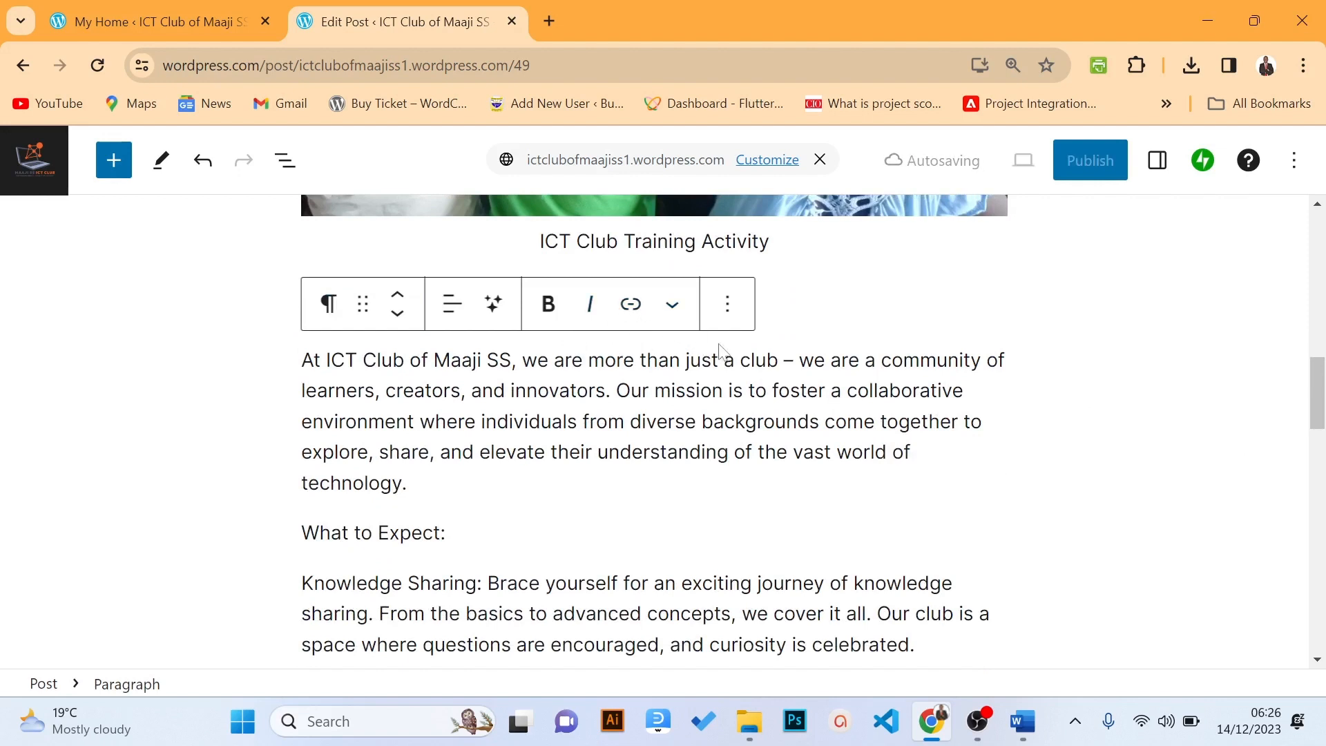
{"action": "left_click_drag", "start_coordinate": [409, 484], "coordinate": [301, 484]}
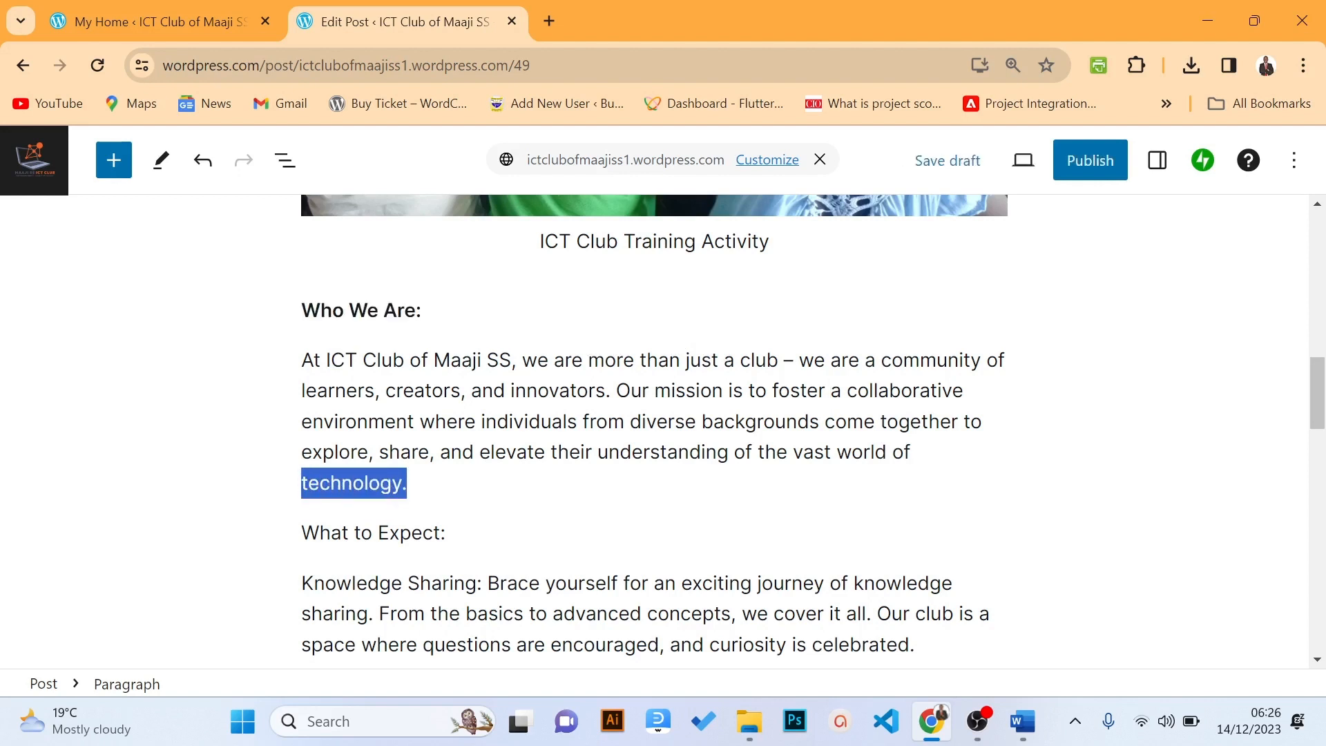
{"action": "left_click", "coordinate": [629, 308]}
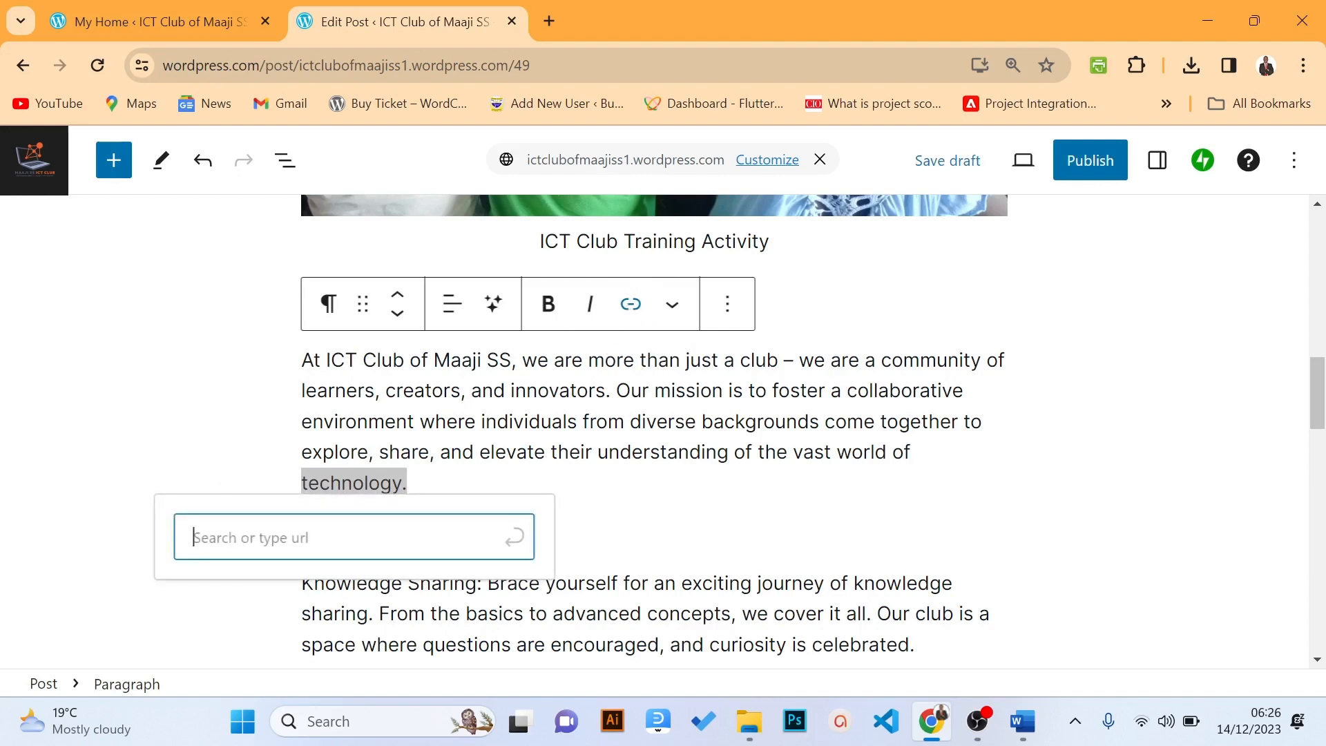
{"action": "left_click", "coordinate": [608, 421]}
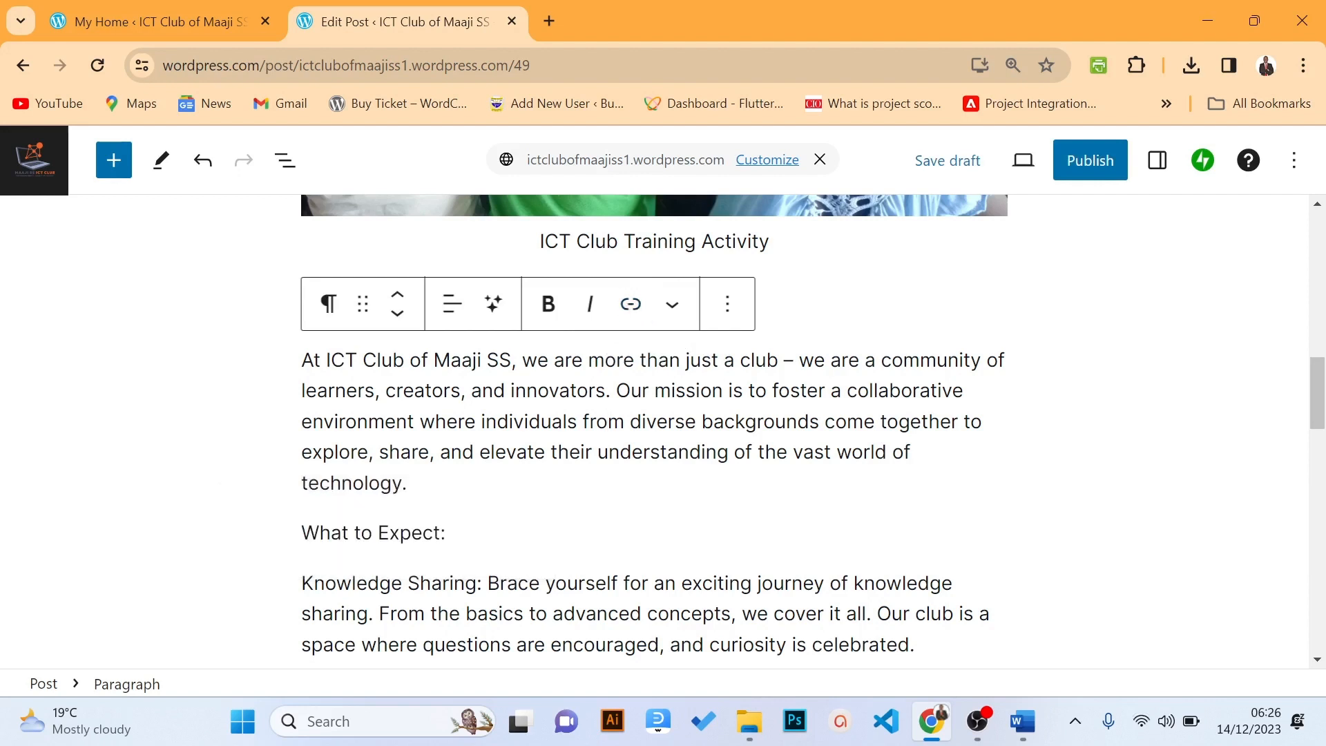
{"action": "left_click_drag", "start_coordinate": [1317, 397], "coordinate": [1316, 214]}
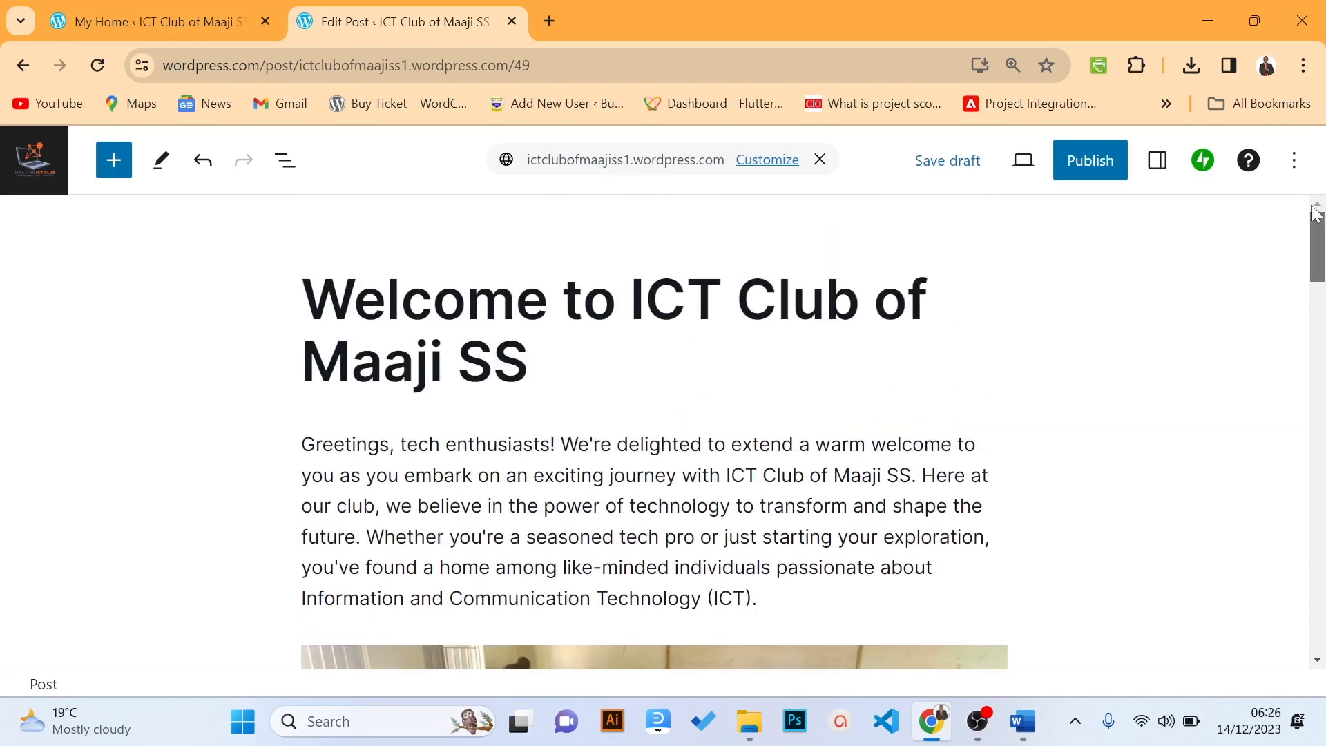
Show the Settings sidebar's Block tab with the welcome greeting paragraph selected
{"action": "left_click", "coordinate": [1151, 168]}
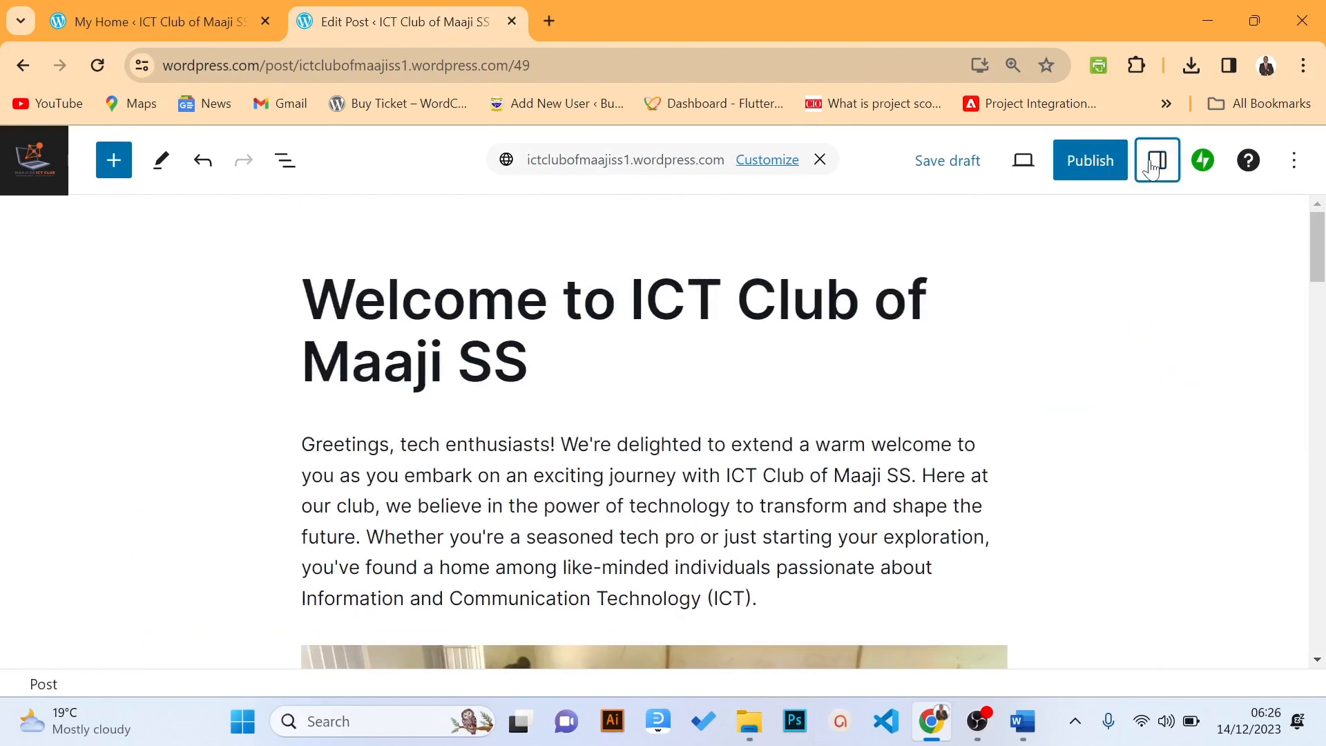
{"action": "left_click", "coordinate": [1090, 221]}
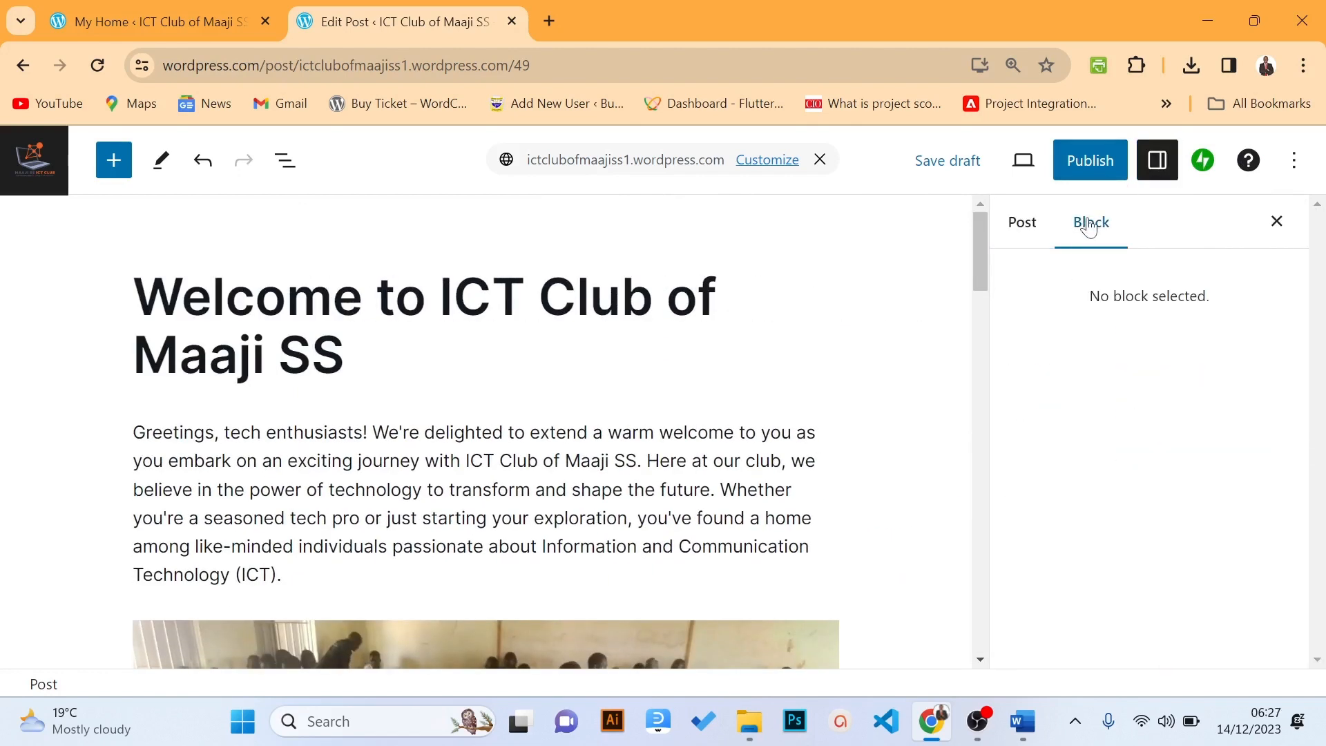
{"action": "left_click", "coordinate": [613, 490]}
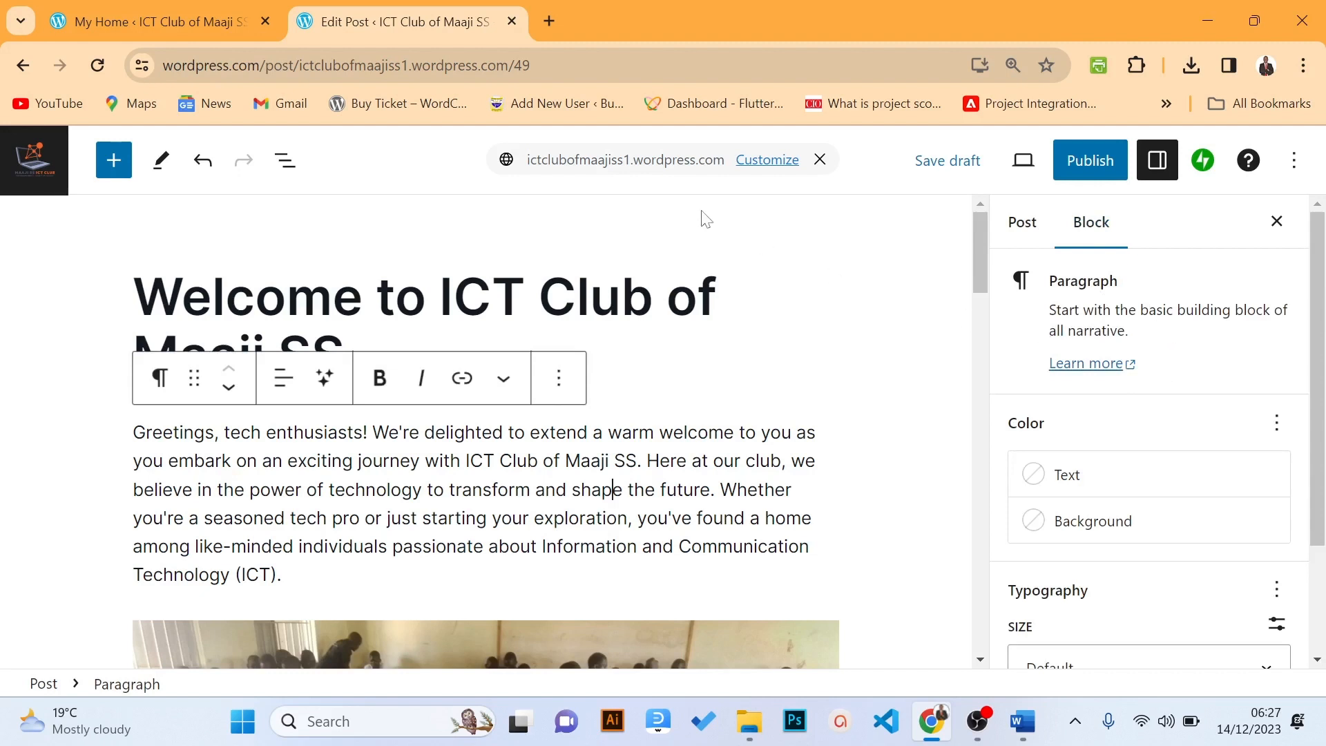
Switch to the Post settings, scroll through them, and leave the author unchanged
{"action": "left_click", "coordinate": [1022, 221]}
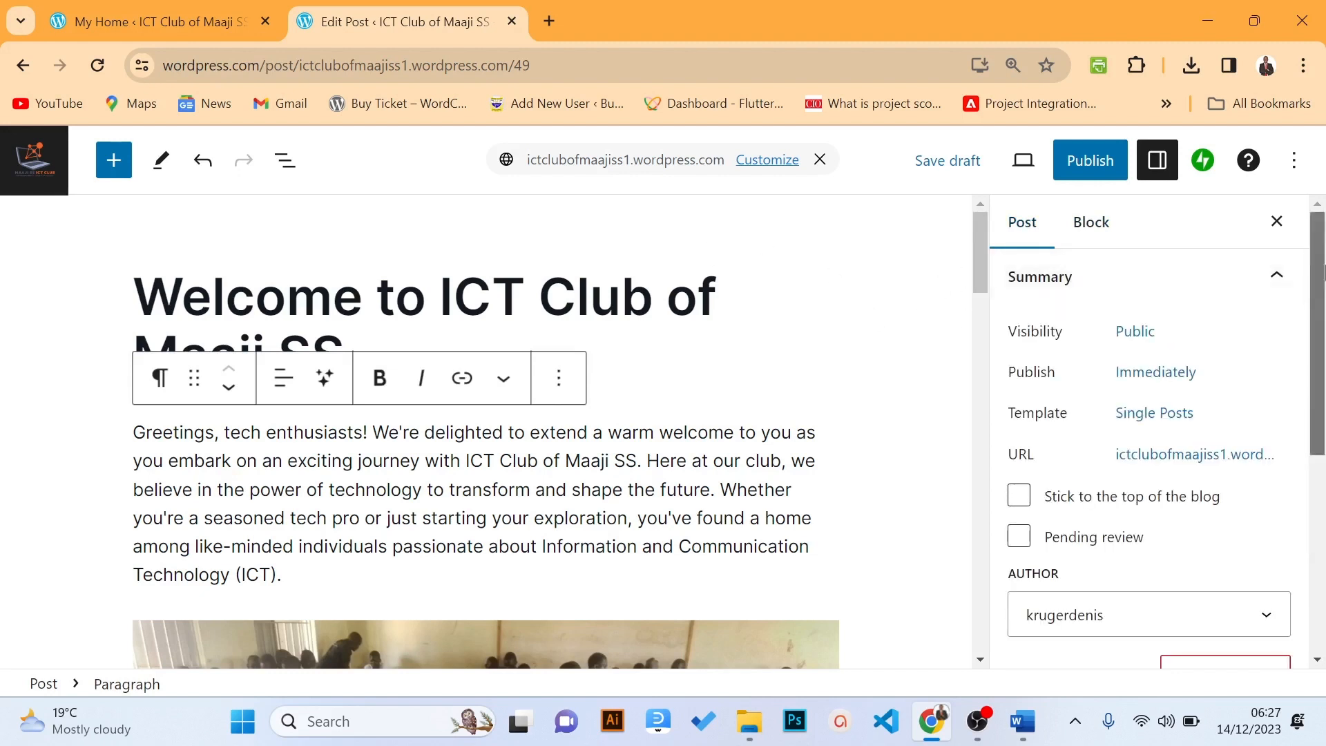
{"action": "scroll", "coordinate": [1324, 383], "scroll_direction": "down", "scroll_amount": 3}
{"action": "left_click_drag", "start_coordinate": [1324, 383], "coordinate": [1312, 274]}
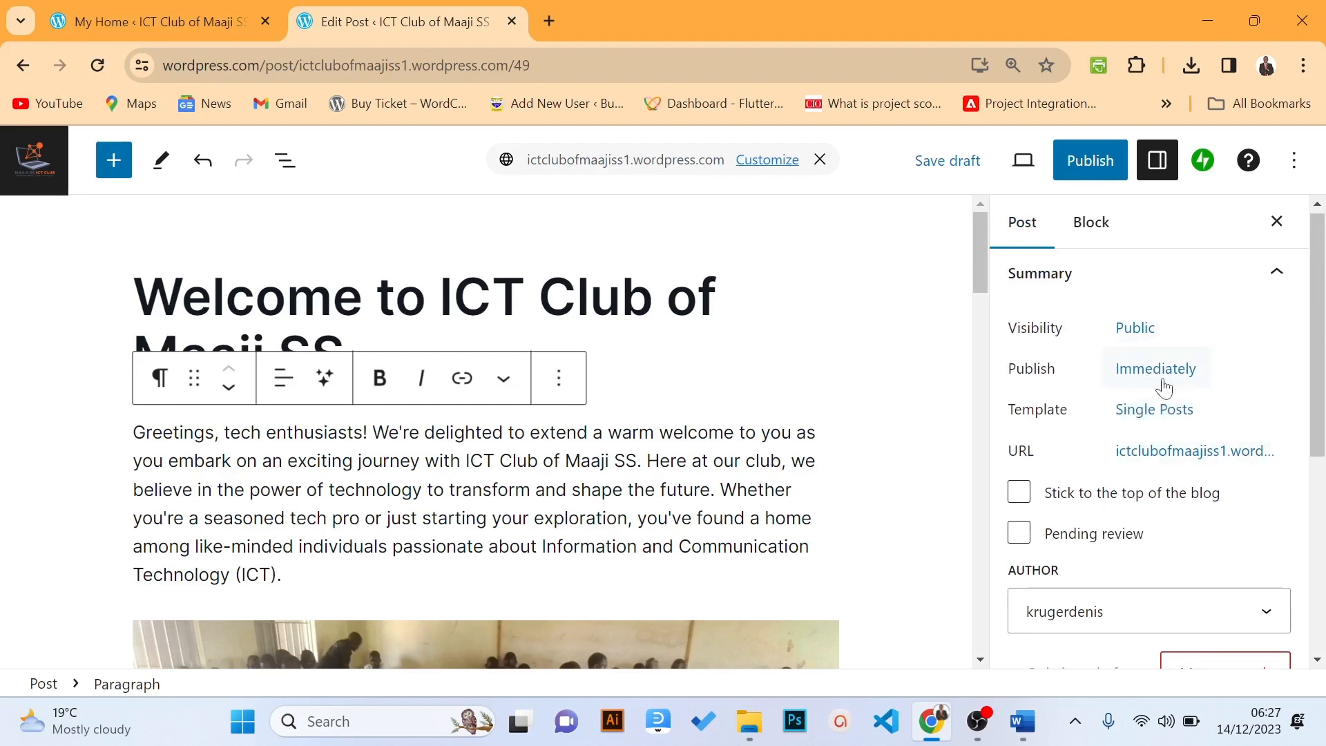
{"action": "left_click_drag", "start_coordinate": [1323, 357], "coordinate": [1323, 451]}
{"action": "left_click", "coordinate": [1133, 435]}
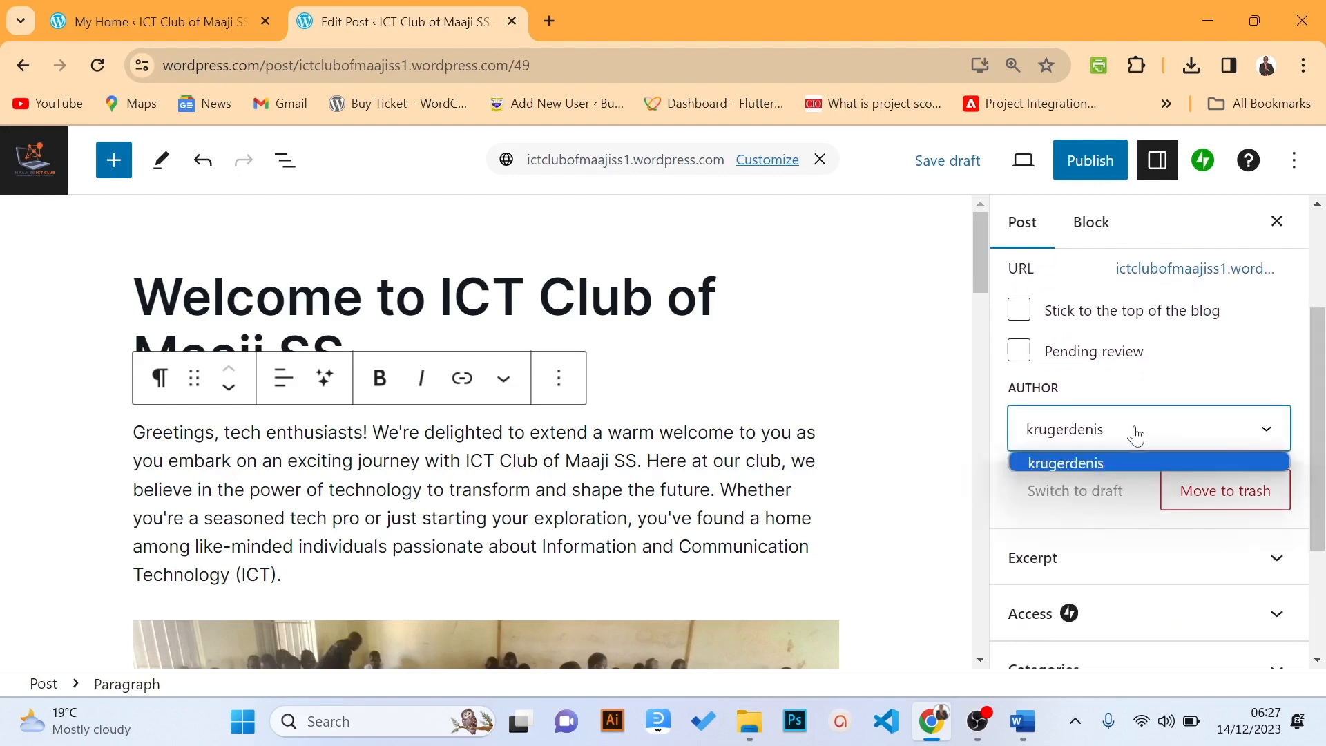
{"action": "left_click", "coordinate": [1136, 435]}
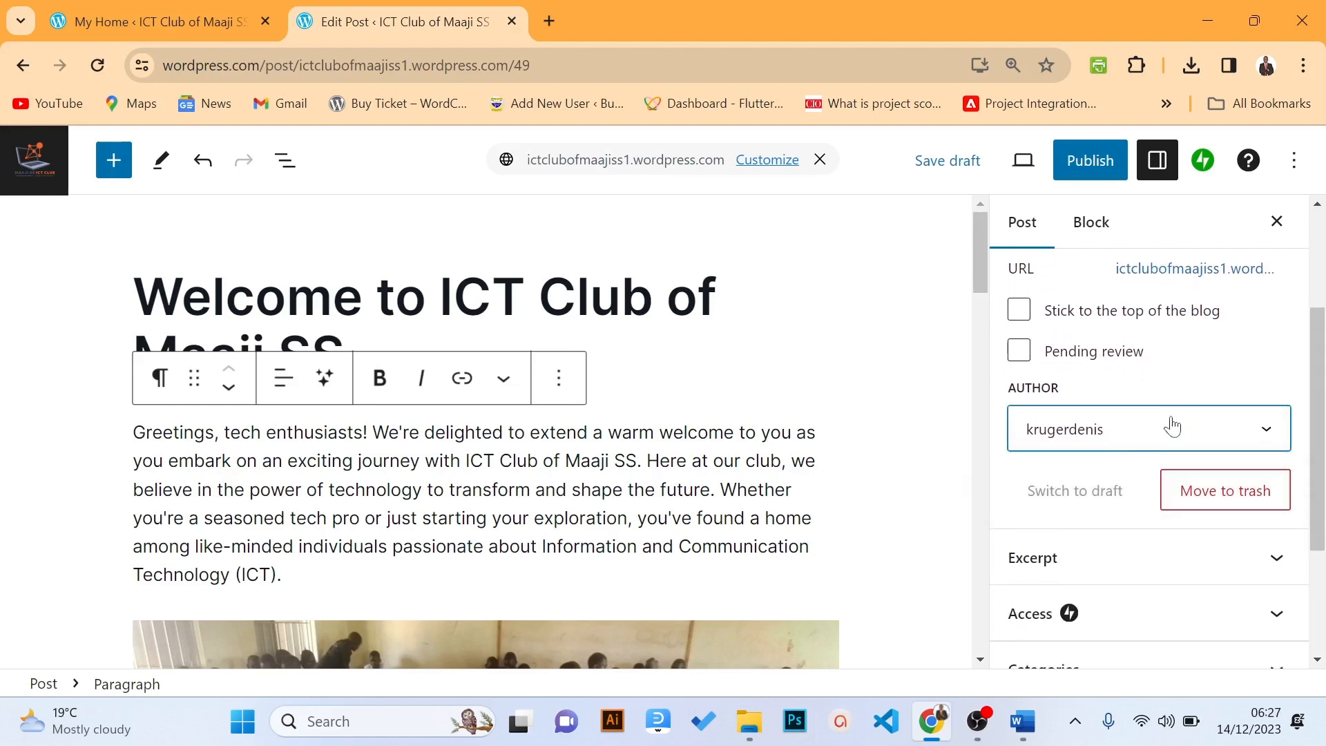
{"action": "left_click_drag", "start_coordinate": [1321, 362], "coordinate": [1321, 468]}
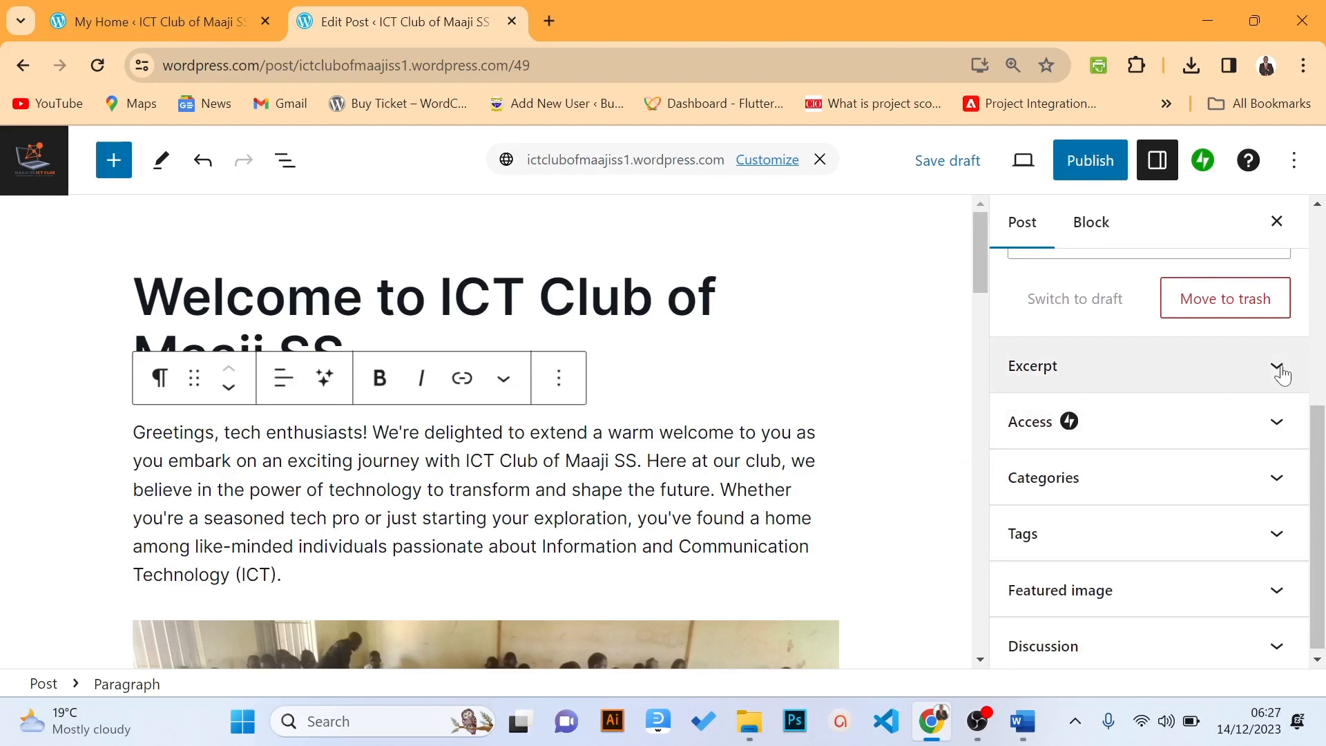
{"action": "left_click_drag", "start_coordinate": [1317, 487], "coordinate": [1317, 521]}
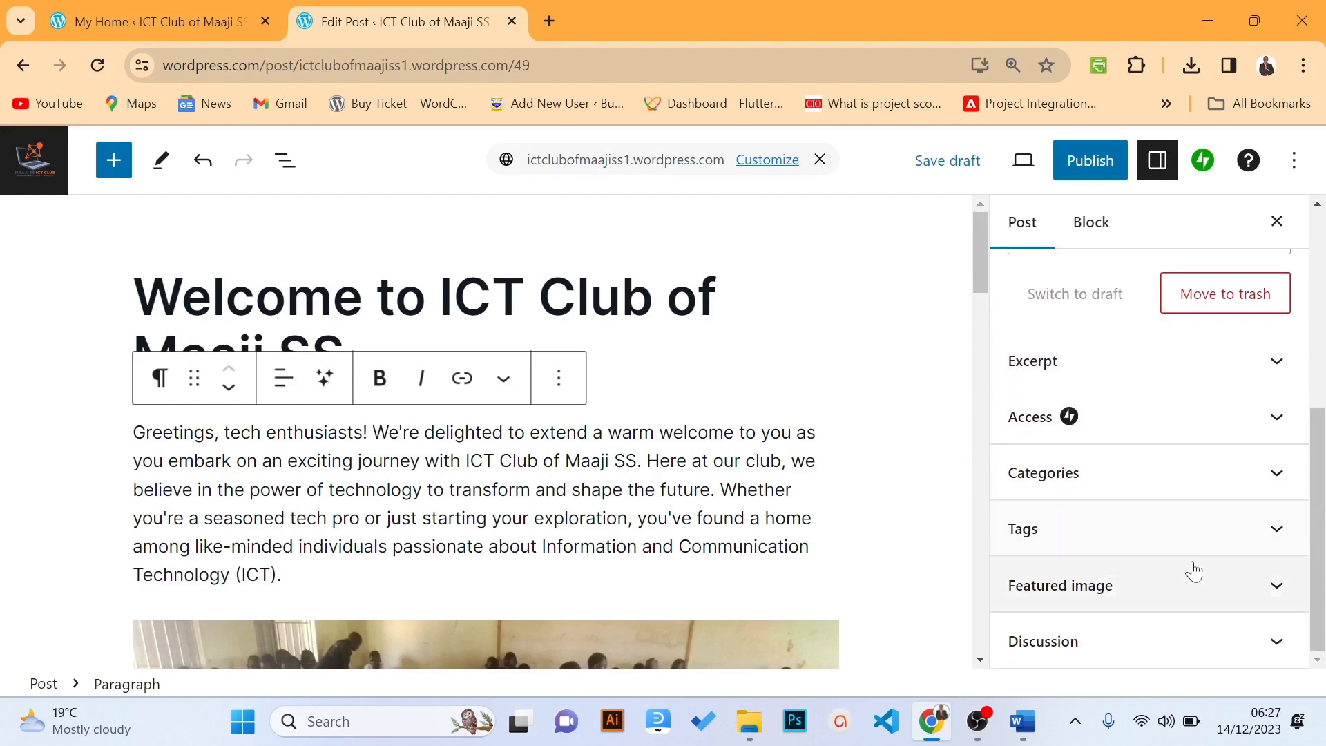
Choose the classroom club photo from the Media Library as the featured image
{"action": "left_click", "coordinate": [1150, 593]}
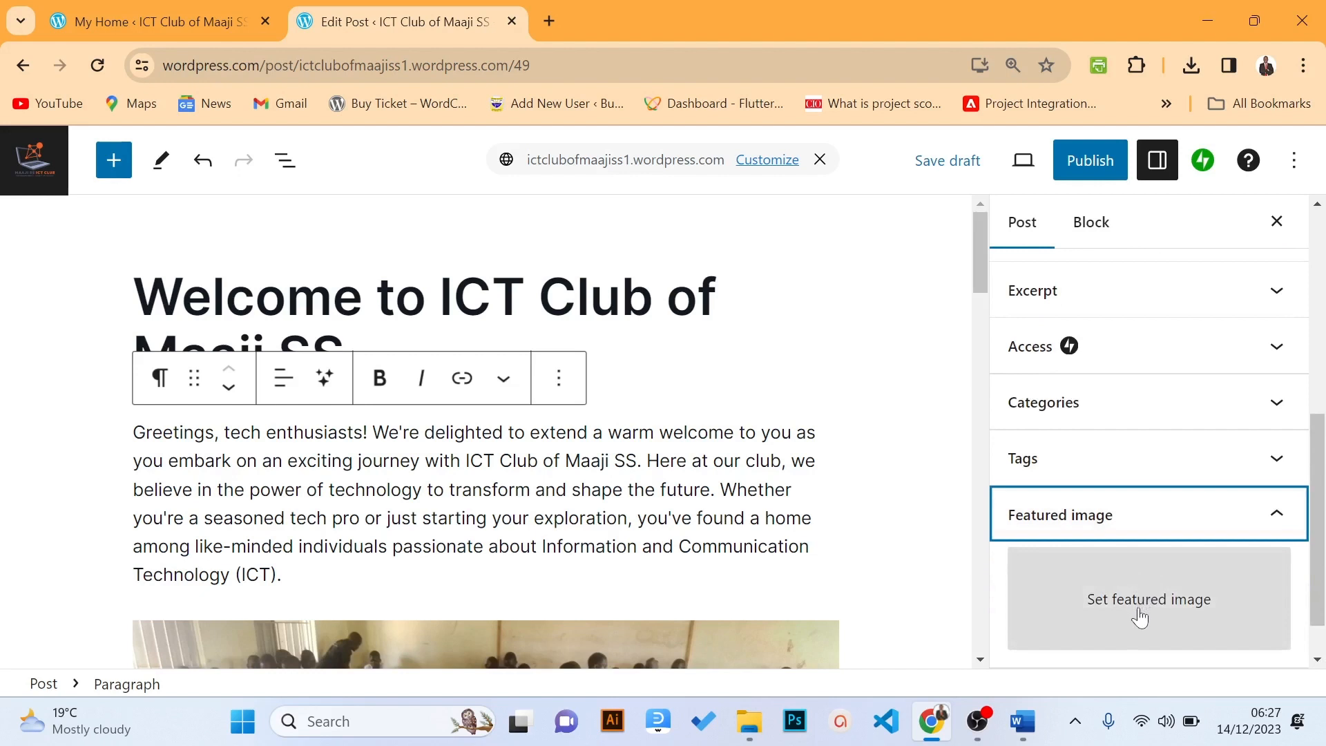
{"action": "left_click", "coordinate": [1144, 617]}
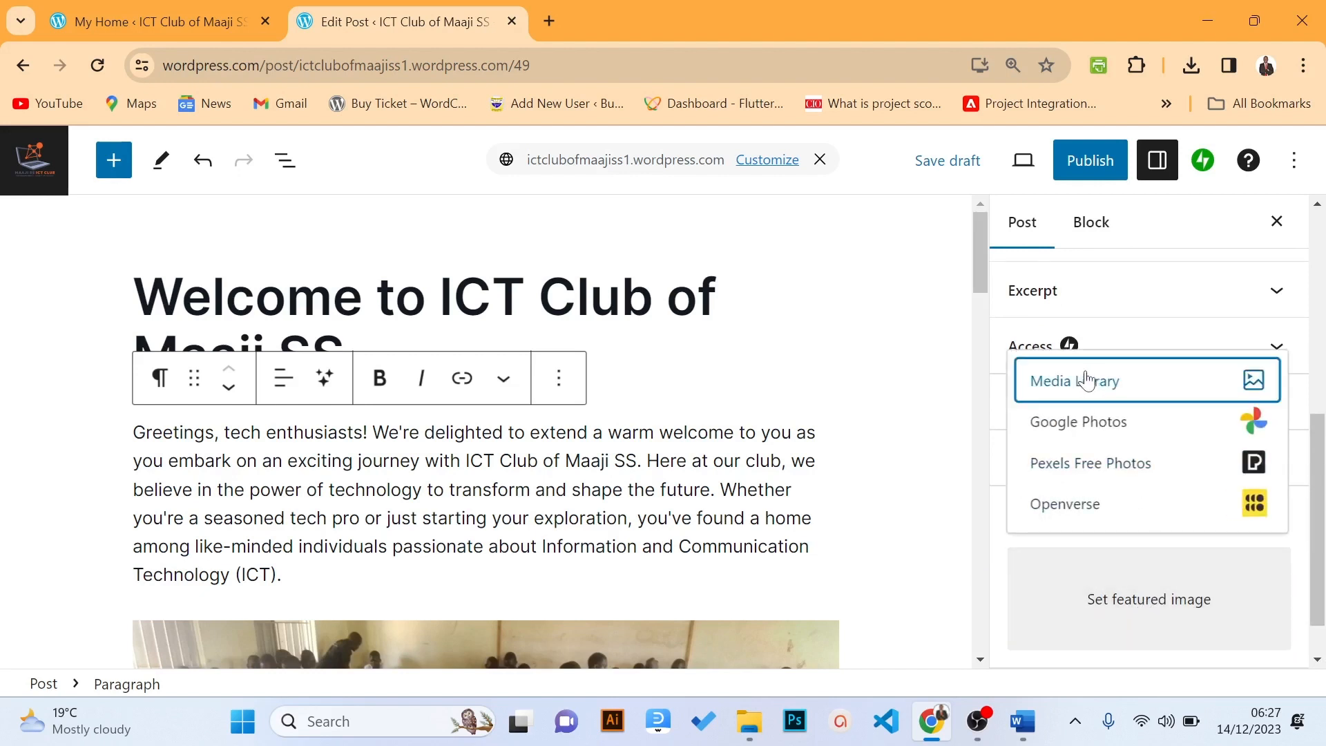
{"action": "left_click", "coordinate": [1075, 394]}
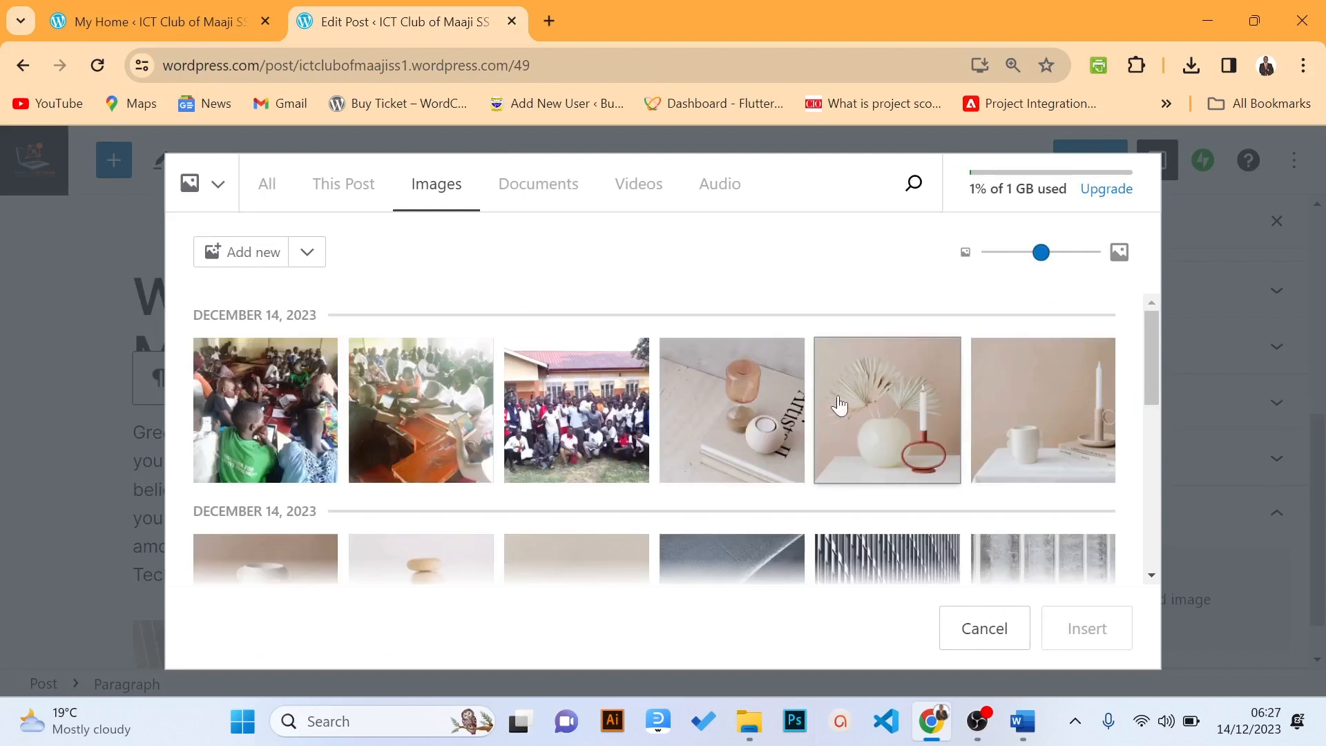
{"action": "left_click", "coordinate": [280, 419]}
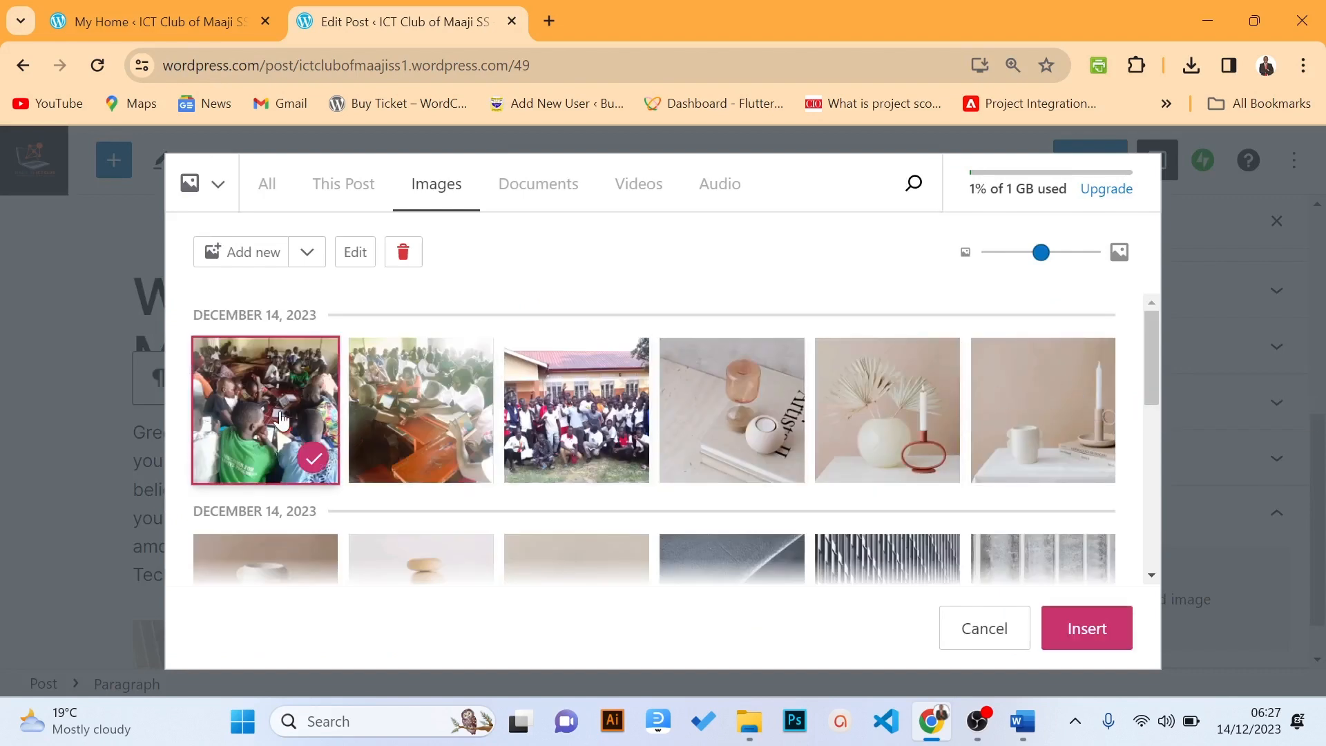
{"action": "left_click", "coordinate": [1087, 628]}
{"action": "scroll", "coordinate": [1312, 442], "scroll_direction": "up", "scroll_amount": 2}
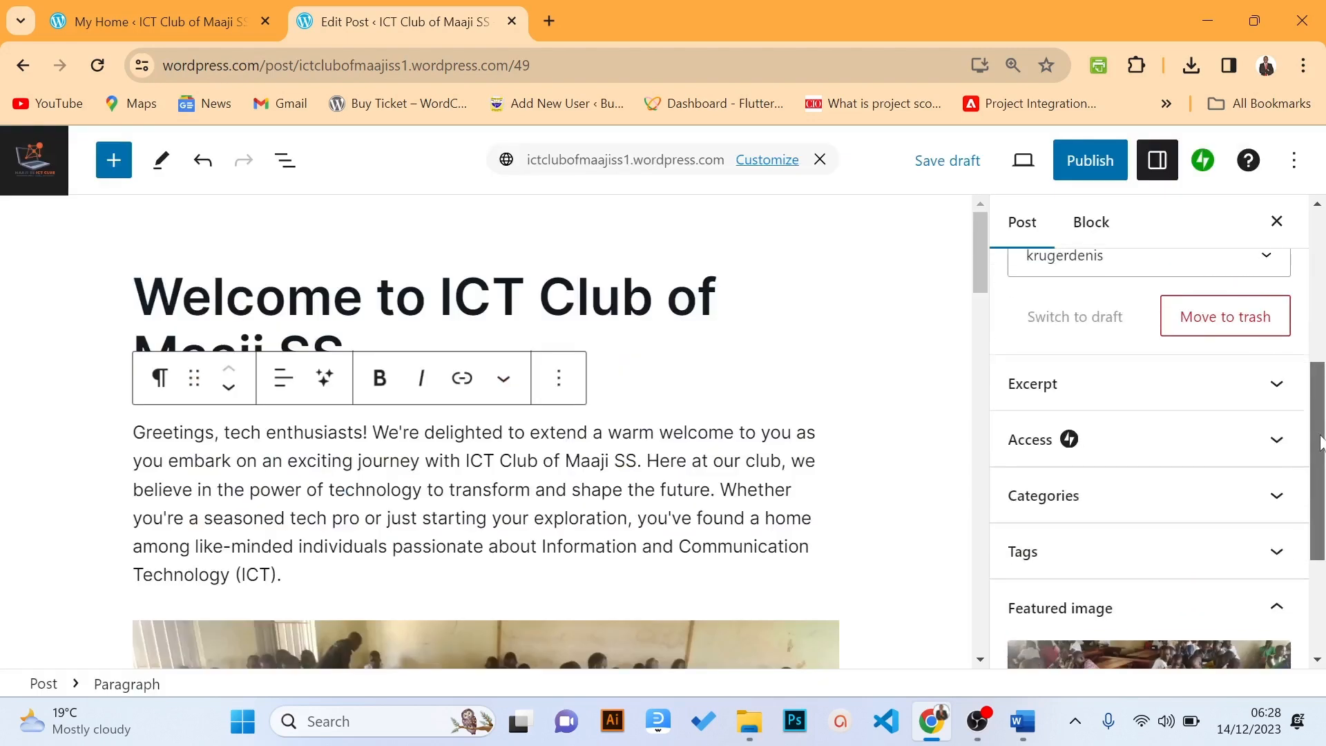
{"action": "left_click_drag", "start_coordinate": [1320, 442], "coordinate": [1311, 483]}
Expand Categories and add 'News' as a new post category
{"action": "left_click", "coordinate": [1286, 399]}
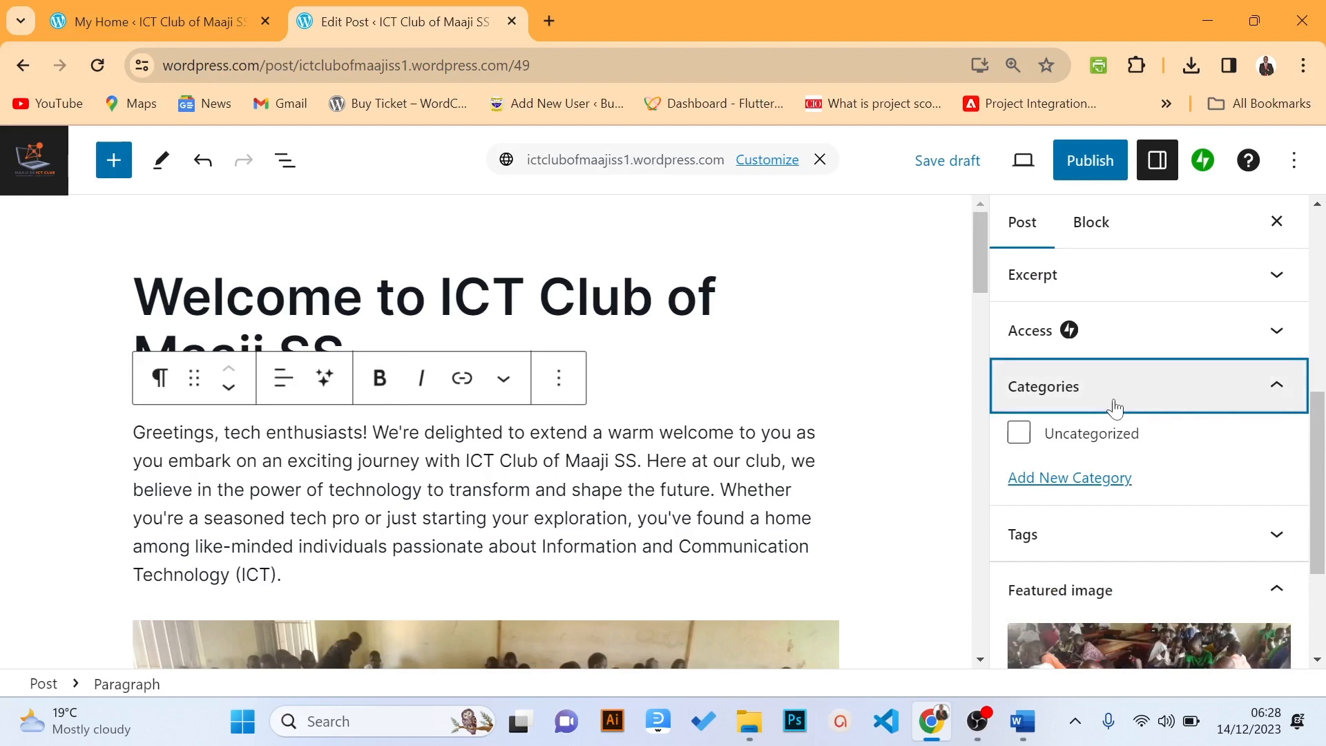
{"action": "left_click", "coordinate": [1054, 479]}
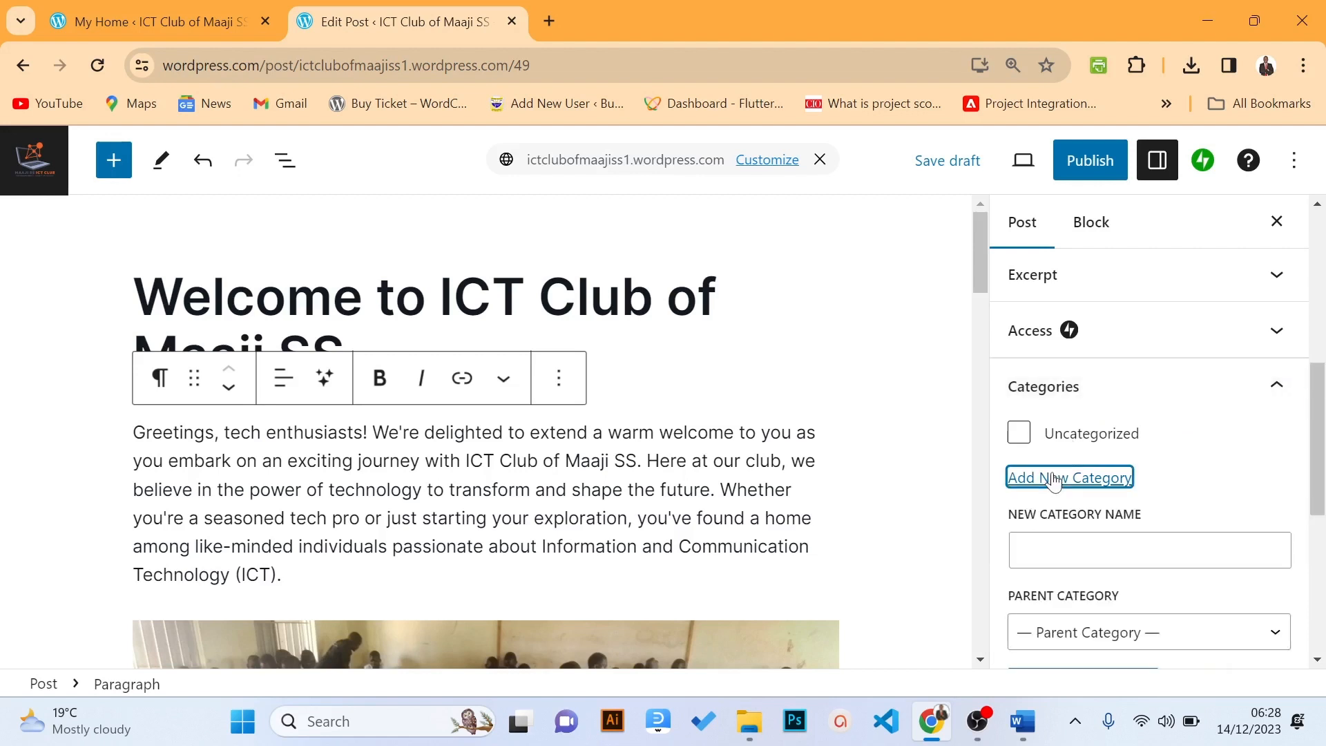
{"action": "left_click", "coordinate": [1041, 536]}
{"action": "type", "text": "News"}
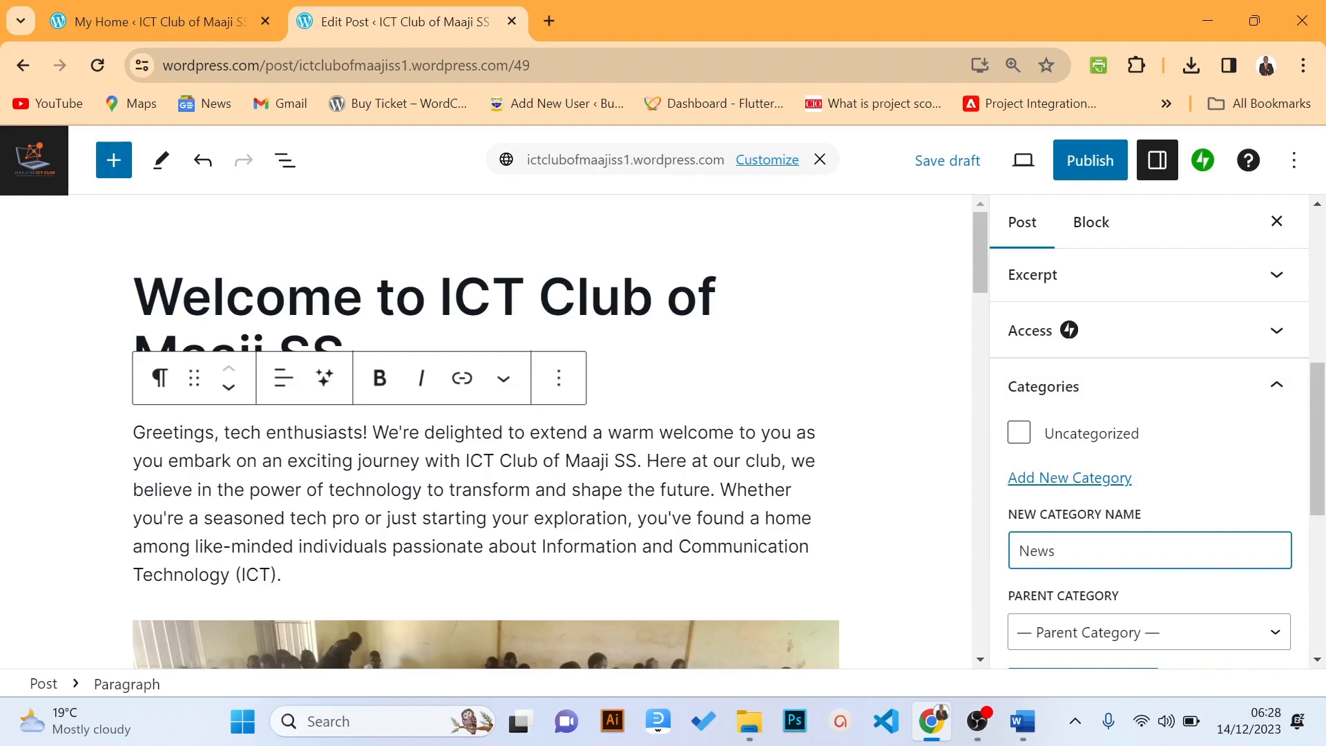
{"action": "key", "text": "Return"}
{"action": "left_click_drag", "start_coordinate": [1317, 488], "coordinate": [1314, 516]}
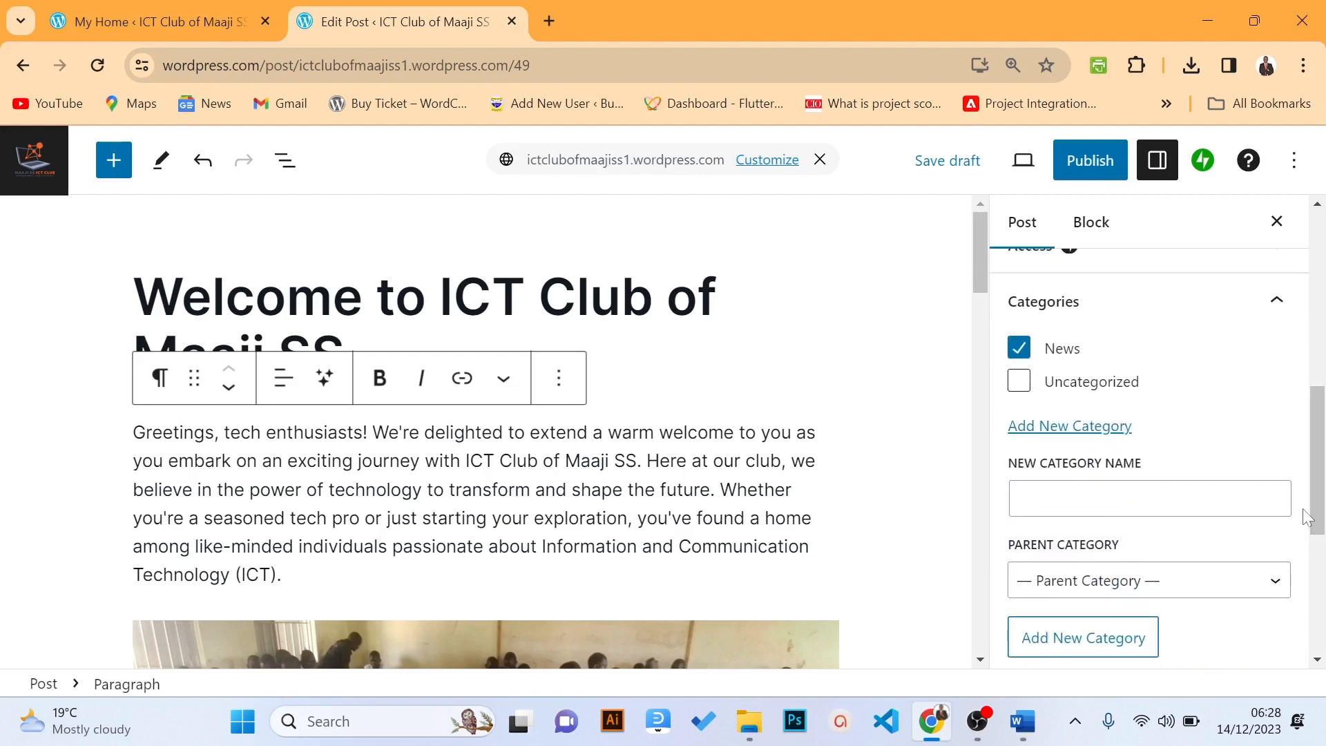
Leave the News category ticked for the post
{"action": "left_click", "coordinate": [1286, 510]}
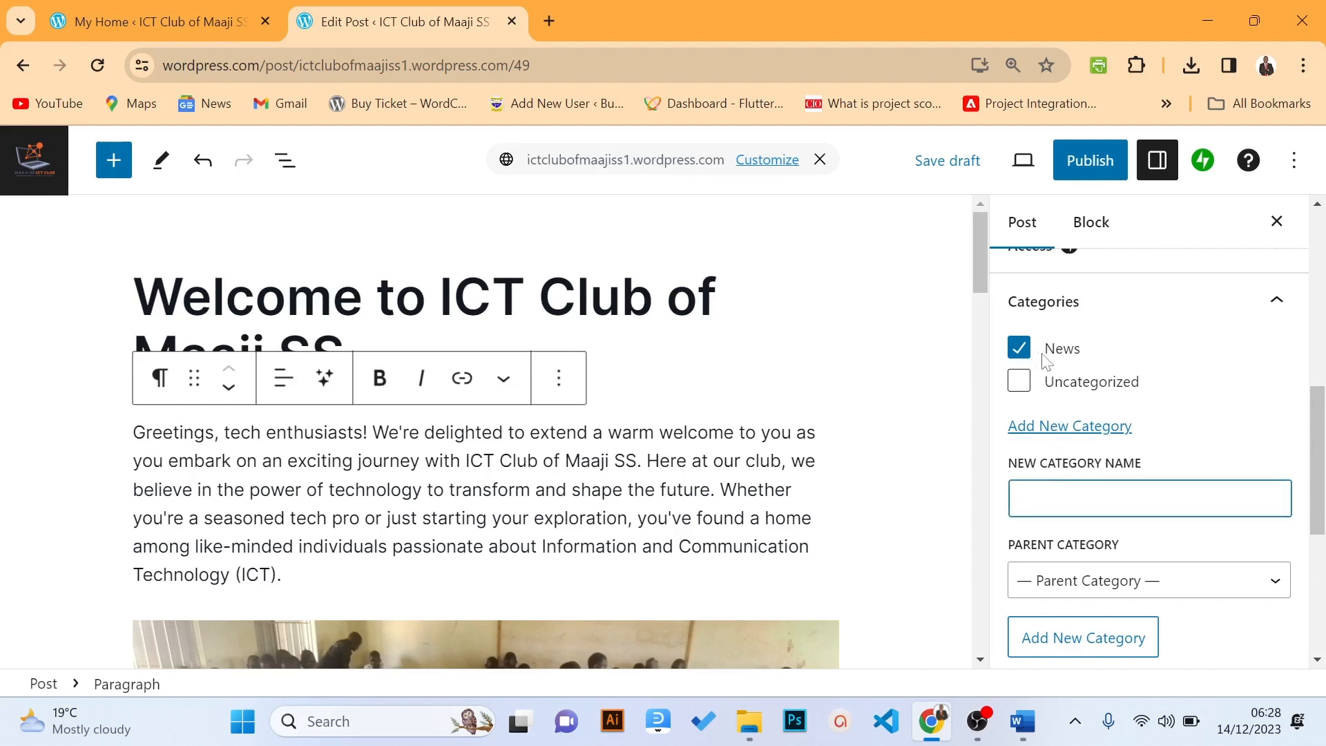
{"action": "left_click", "coordinate": [1019, 348]}
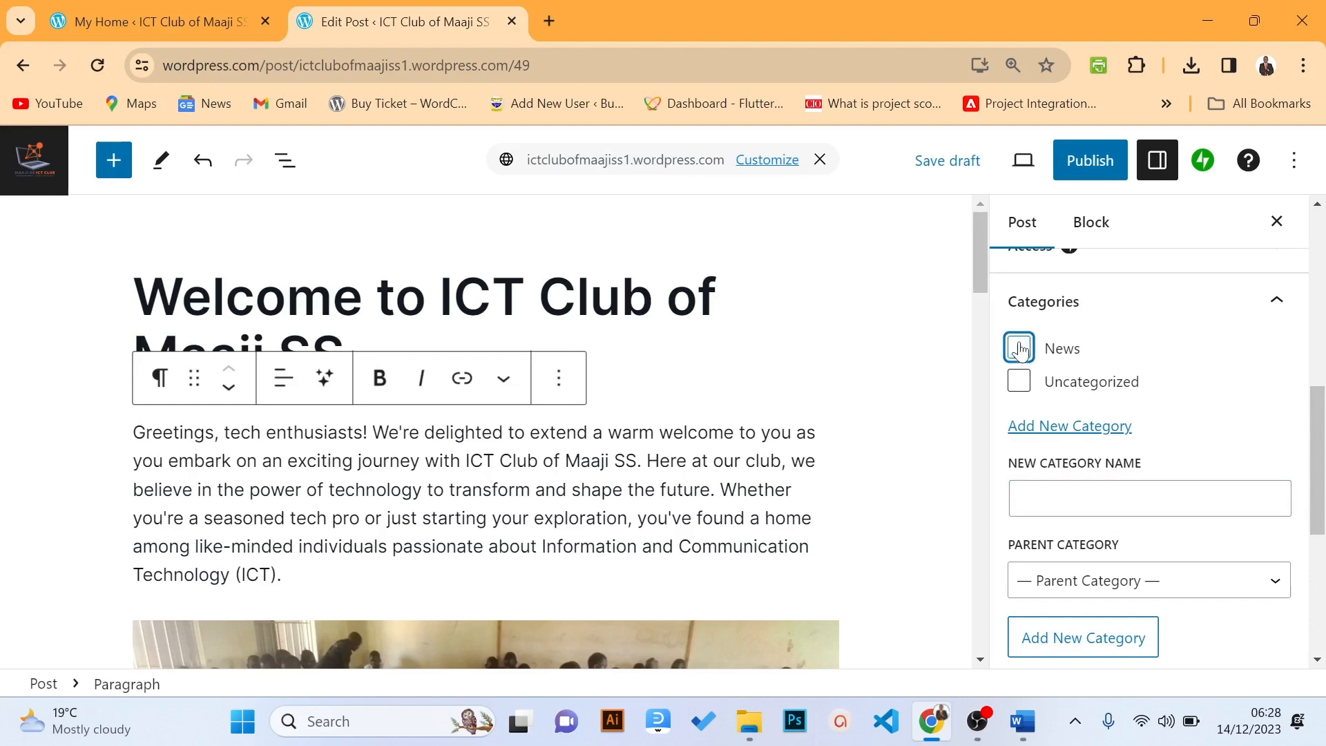
{"action": "left_click", "coordinate": [1019, 348]}
{"action": "left_click_drag", "start_coordinate": [1319, 399], "coordinate": [1322, 491]}
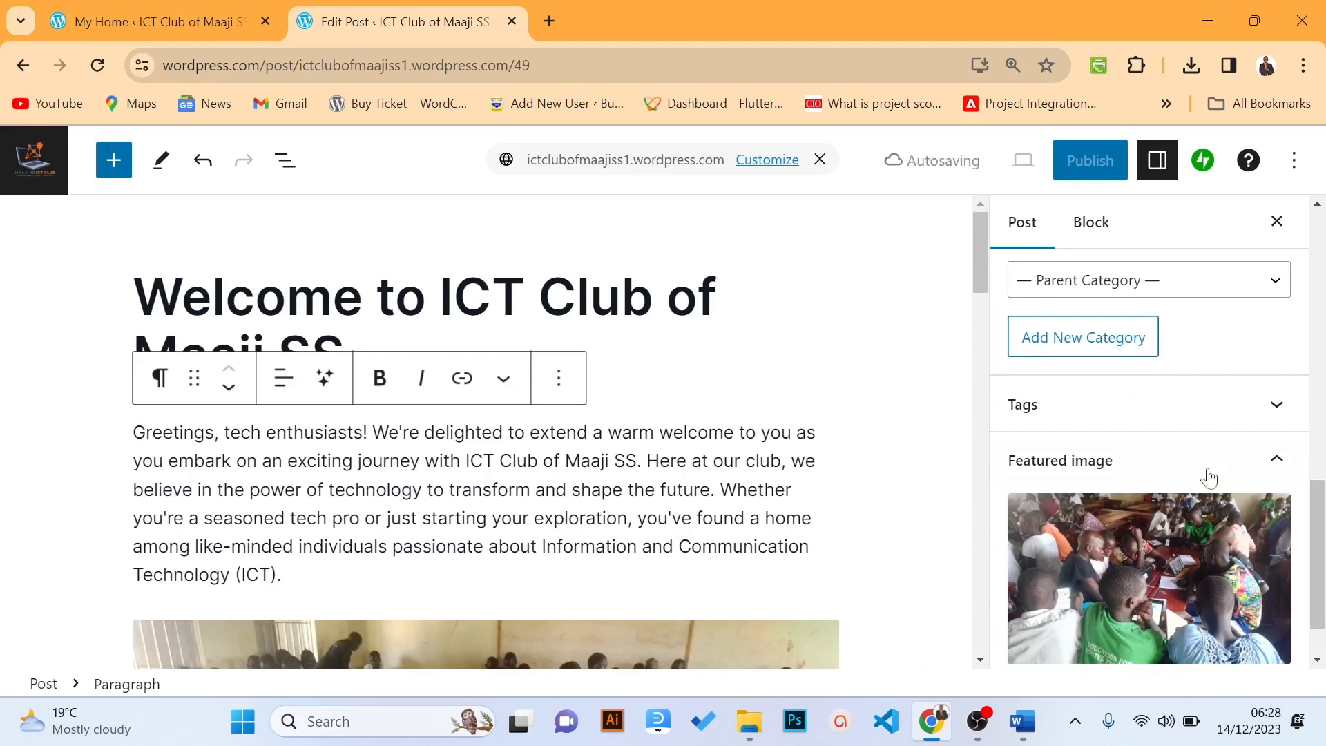
Add the tag 'Club Activities' in the Tags panel
{"action": "left_click", "coordinate": [1091, 405]}
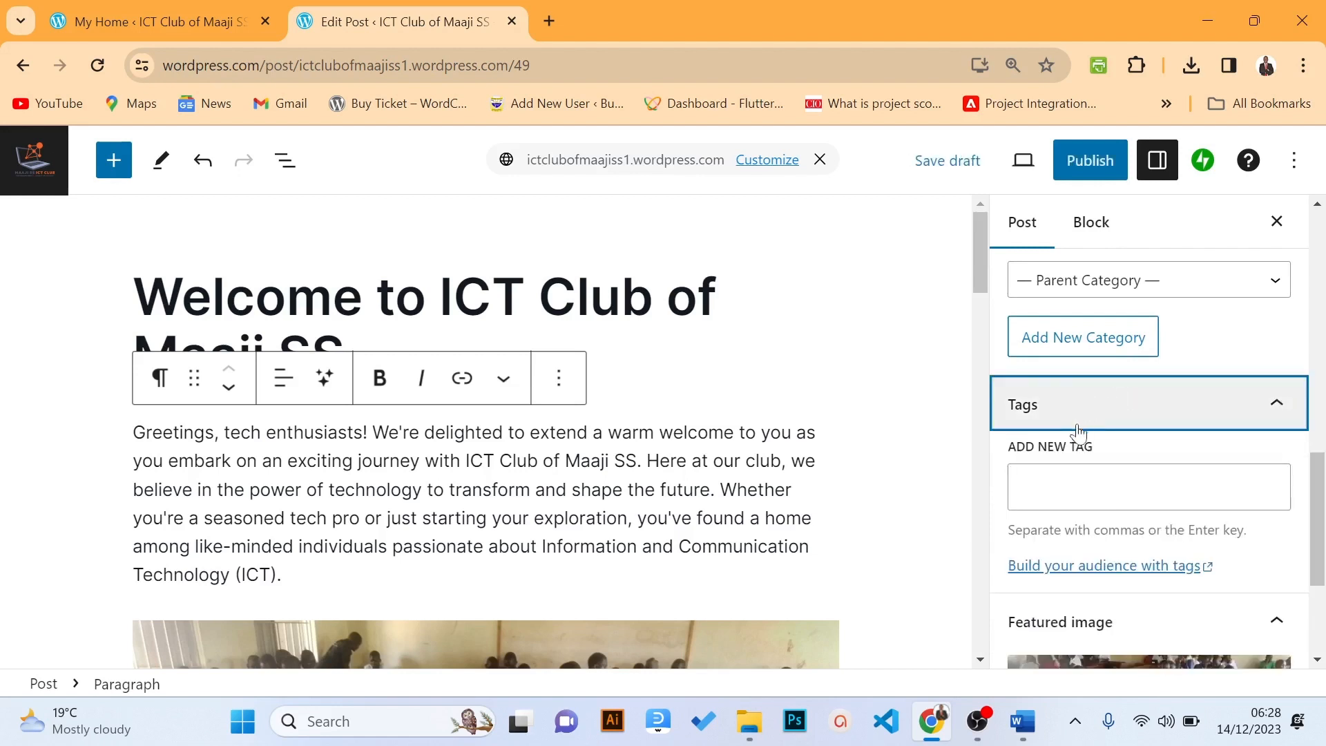
{"action": "key", "text": "Tab"}
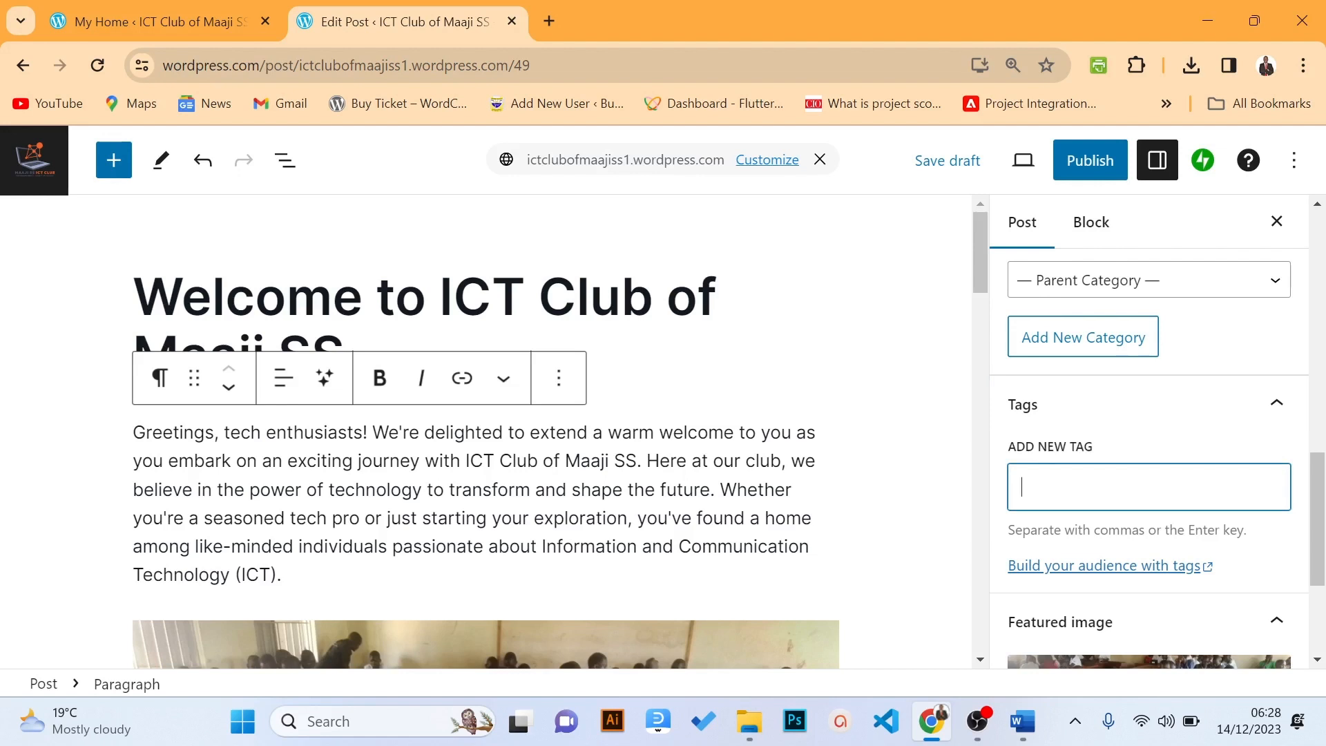
{"action": "type", "text": "b Activities"}
{"action": "key", "text": "Return"}
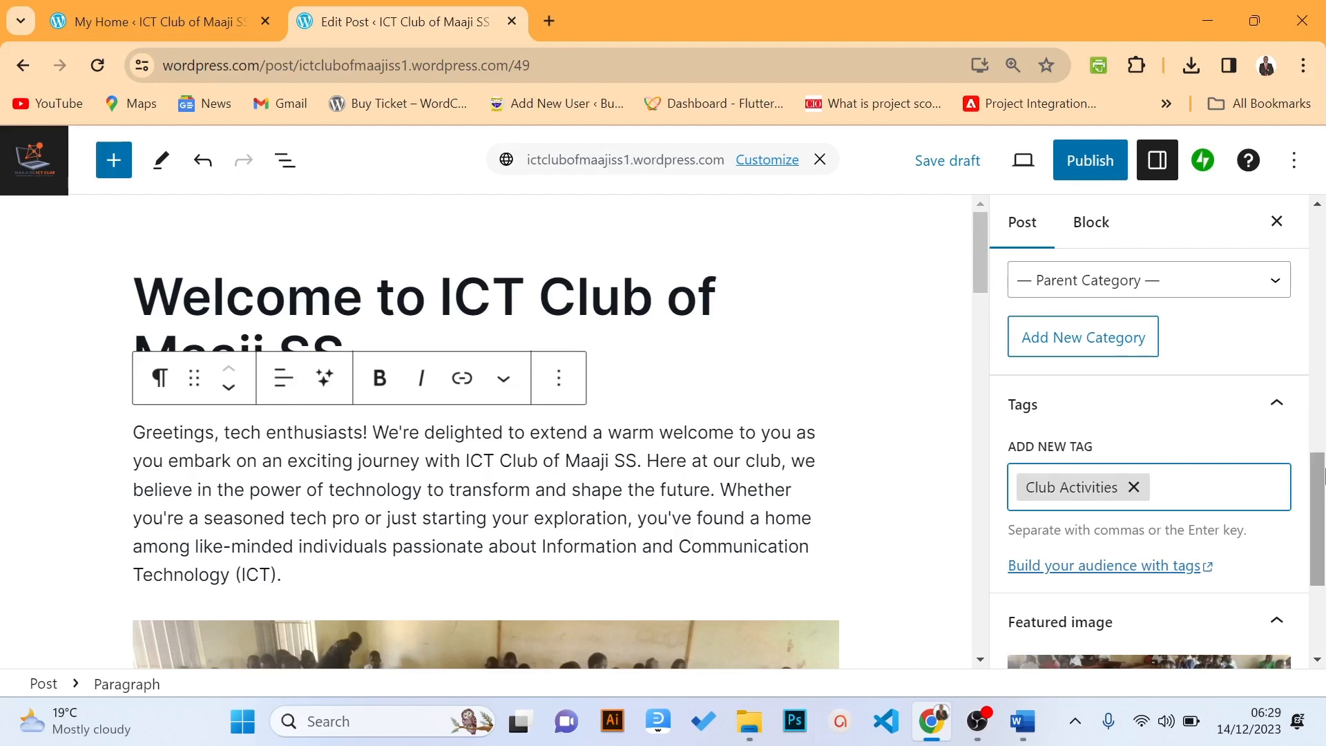
{"action": "left_click_drag", "start_coordinate": [1317, 471], "coordinate": [1307, 214]}
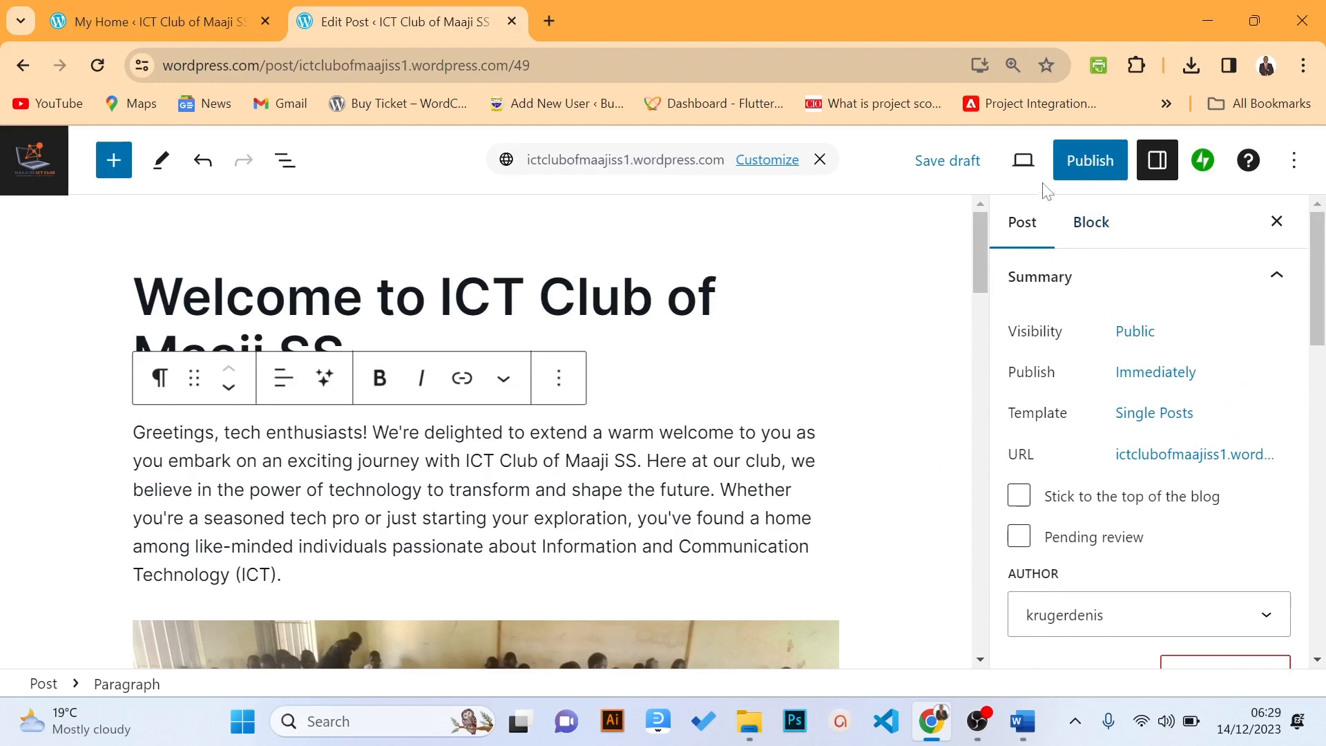
Toggle the Settings sidebar off and back on, then save the welcome post as a draft
{"action": "left_click", "coordinate": [1155, 168]}
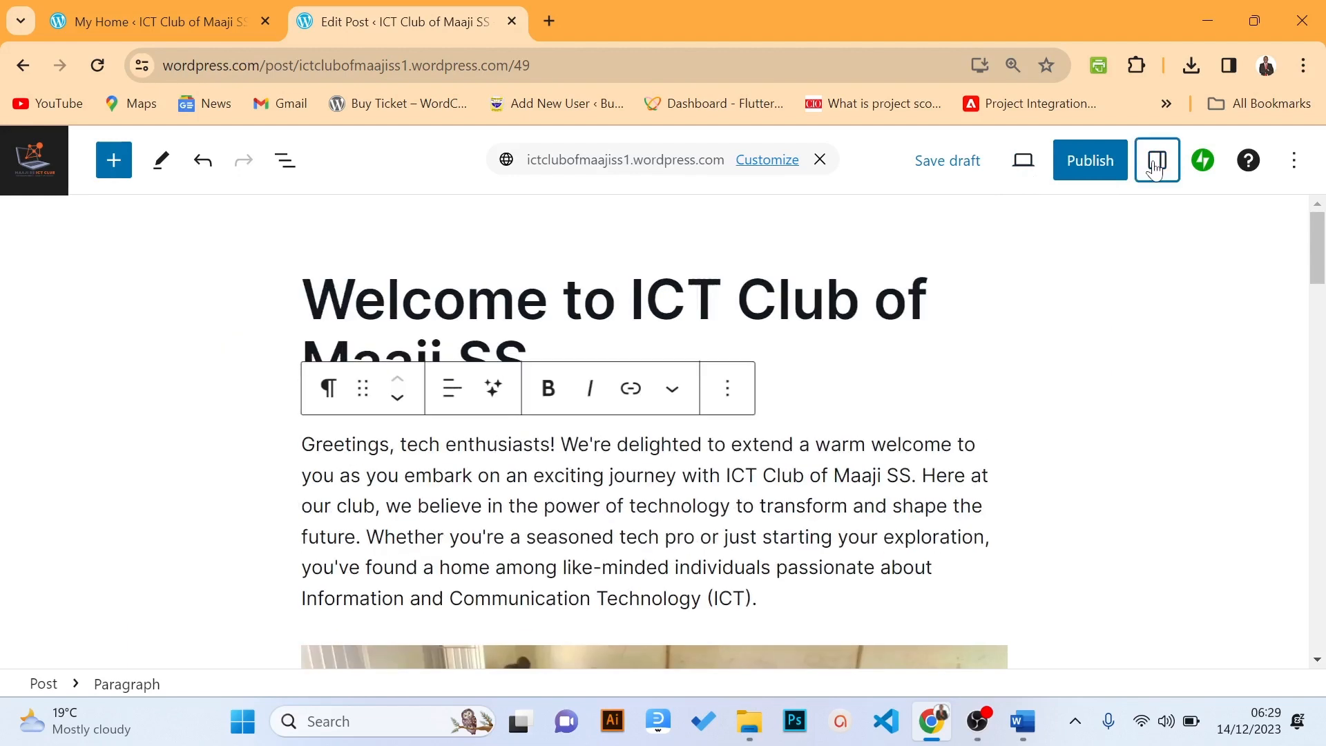
{"action": "left_click", "coordinate": [1154, 168]}
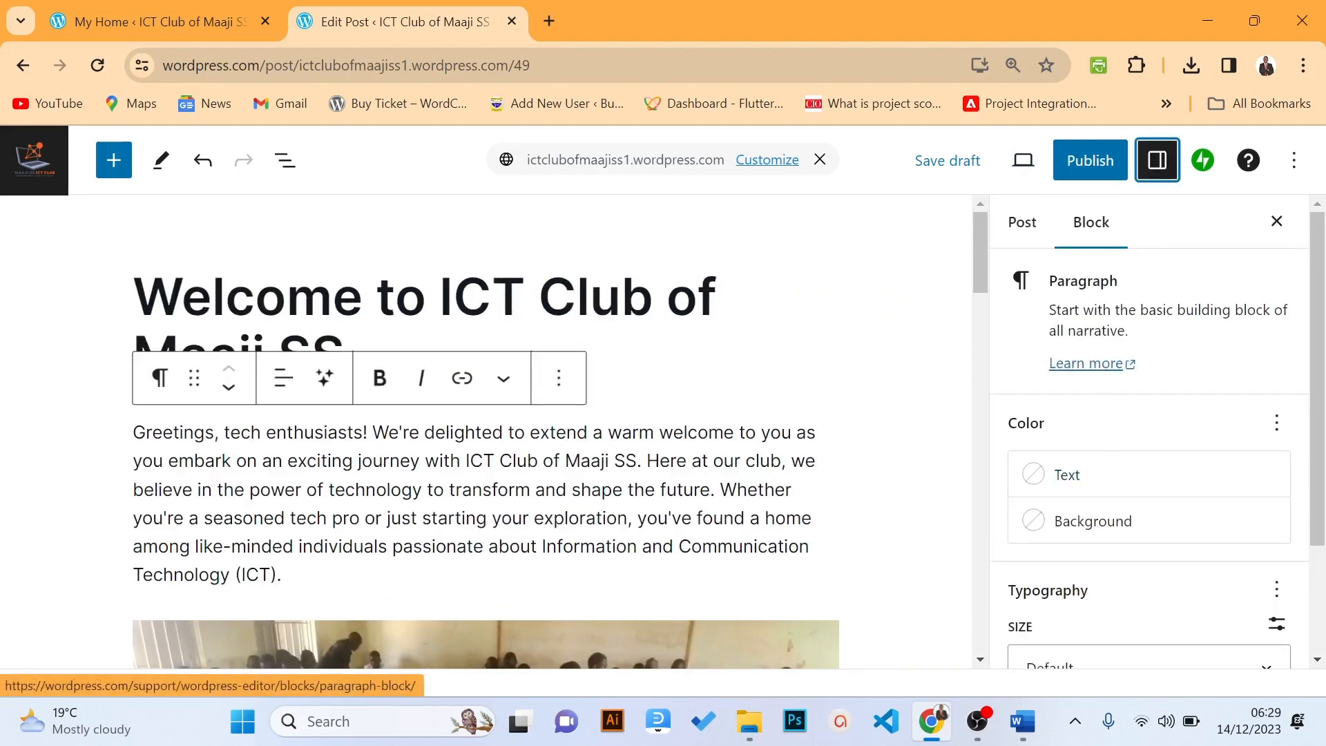
{"action": "left_click", "coordinate": [958, 175]}
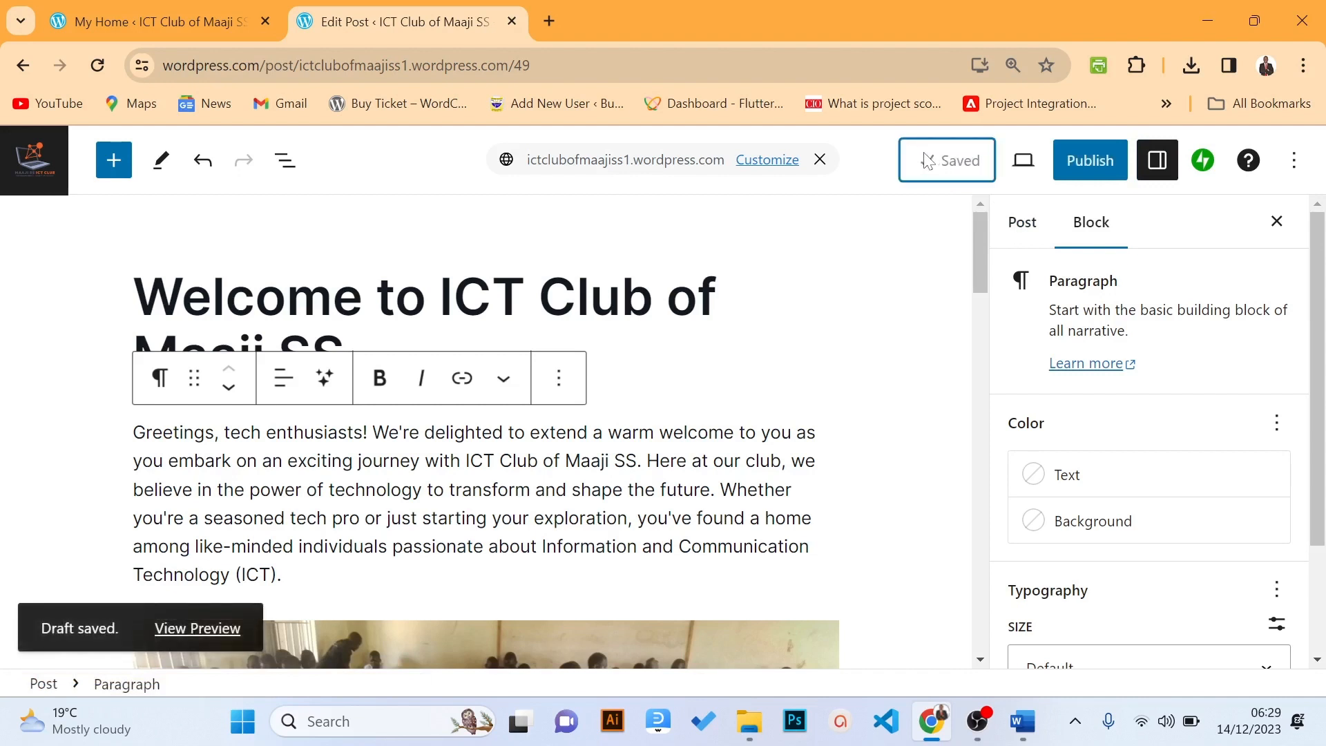
Publish the welcome post, confirming in the pre-publish panel
{"action": "left_click", "coordinate": [1087, 171]}
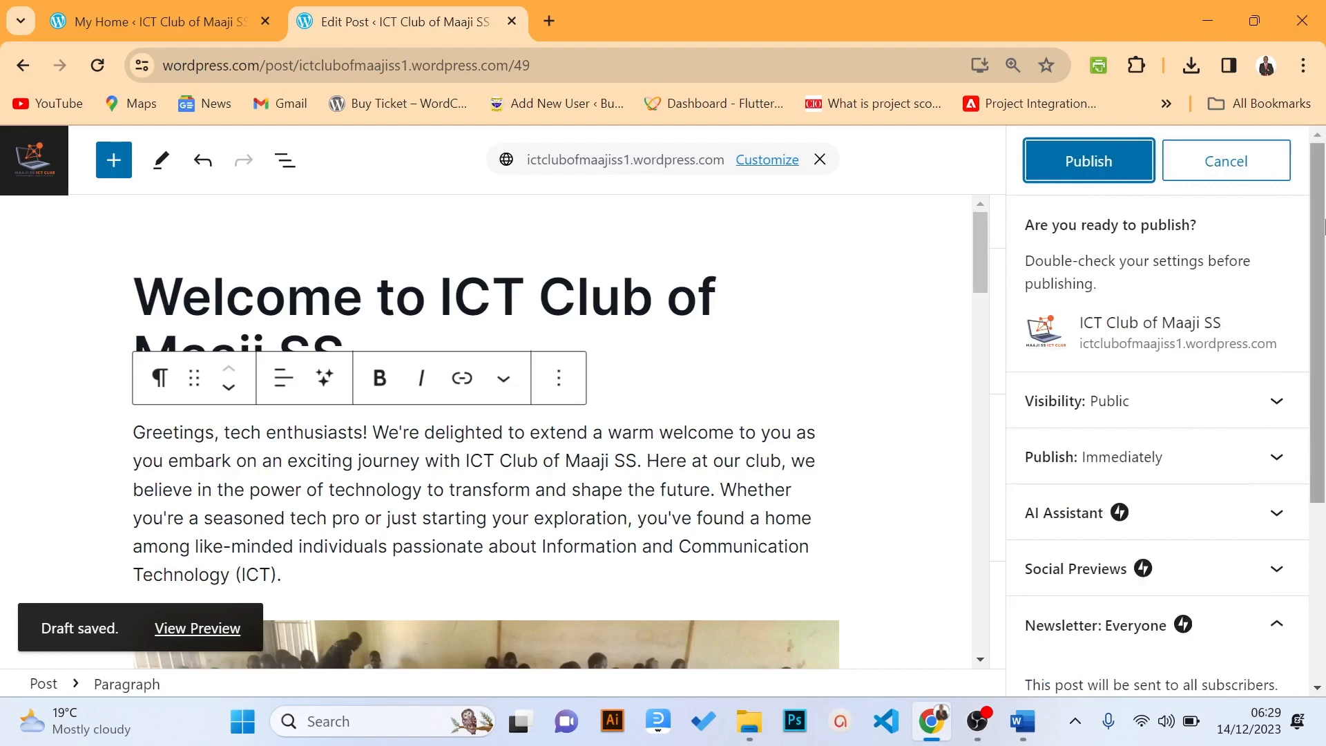
{"action": "scroll", "coordinate": [1322, 343], "scroll_direction": "down", "scroll_amount": 3}
{"action": "left_click_drag", "start_coordinate": [1322, 343], "coordinate": [1316, 235]}
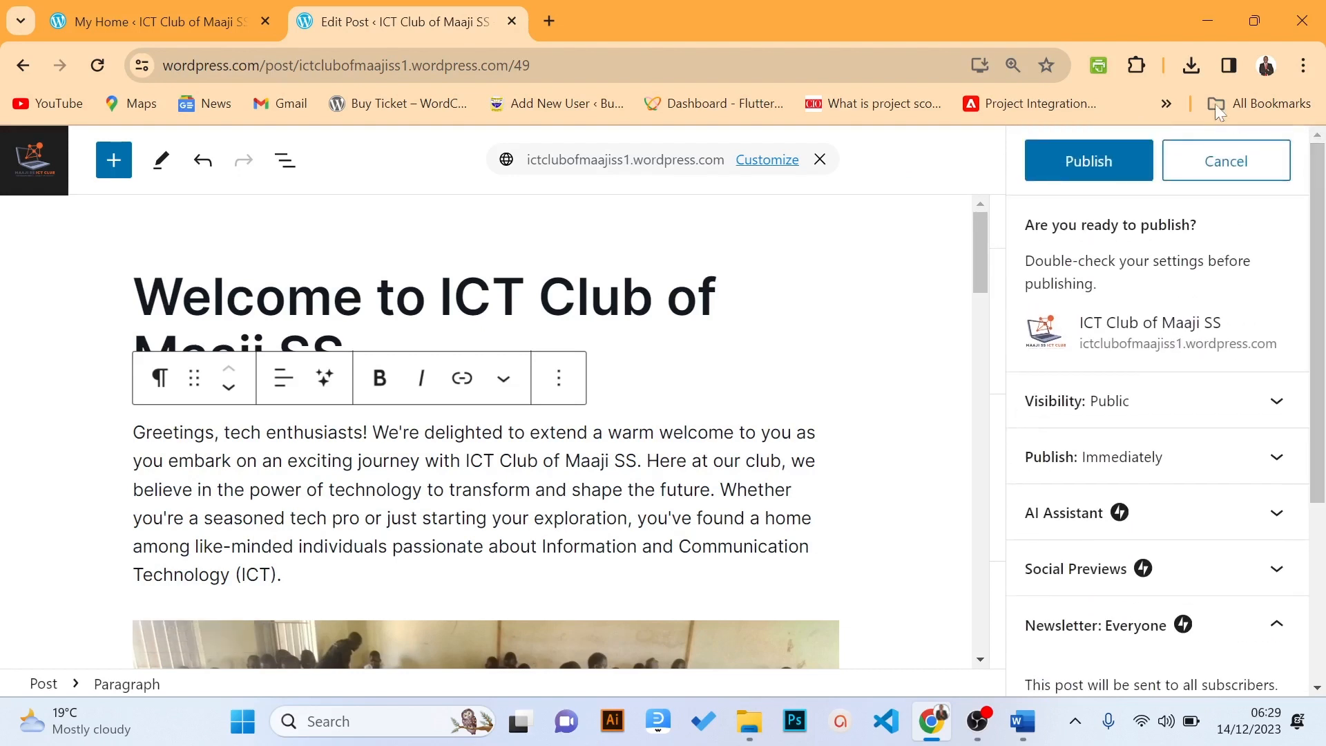
{"action": "left_click", "coordinate": [1075, 159]}
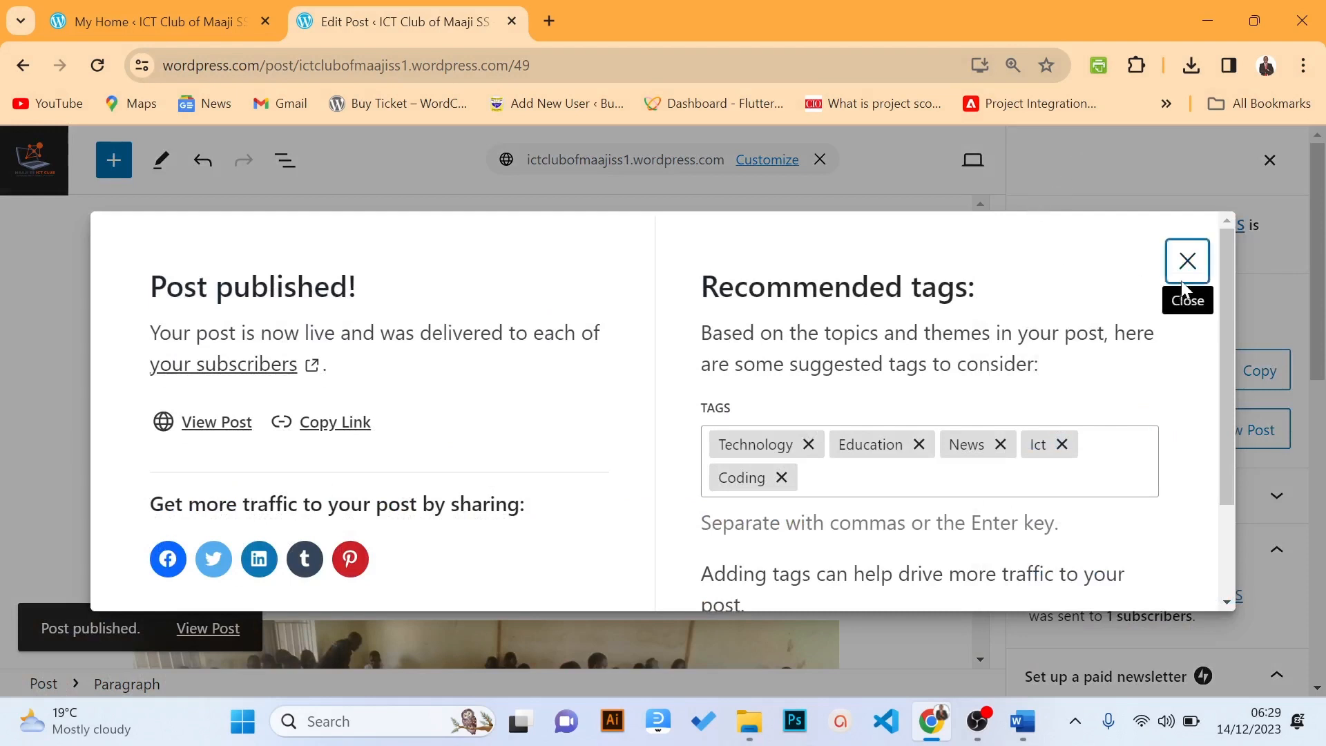
Copy the published post's web address and open it on the live site
{"action": "left_click", "coordinate": [1187, 261]}
{"action": "scroll", "coordinate": [1321, 294], "scroll_direction": "down", "scroll_amount": 1}
{"action": "mouse_move", "coordinate": [1321, 293]}
{"action": "left_mouse_down"}
{"action": "mouse_move", "coordinate": [1322, 332]}
{"action": "mouse_move", "coordinate": [1320, 310]}
{"action": "left_mouse_up"}
{"action": "left_click", "coordinate": [1270, 293]}
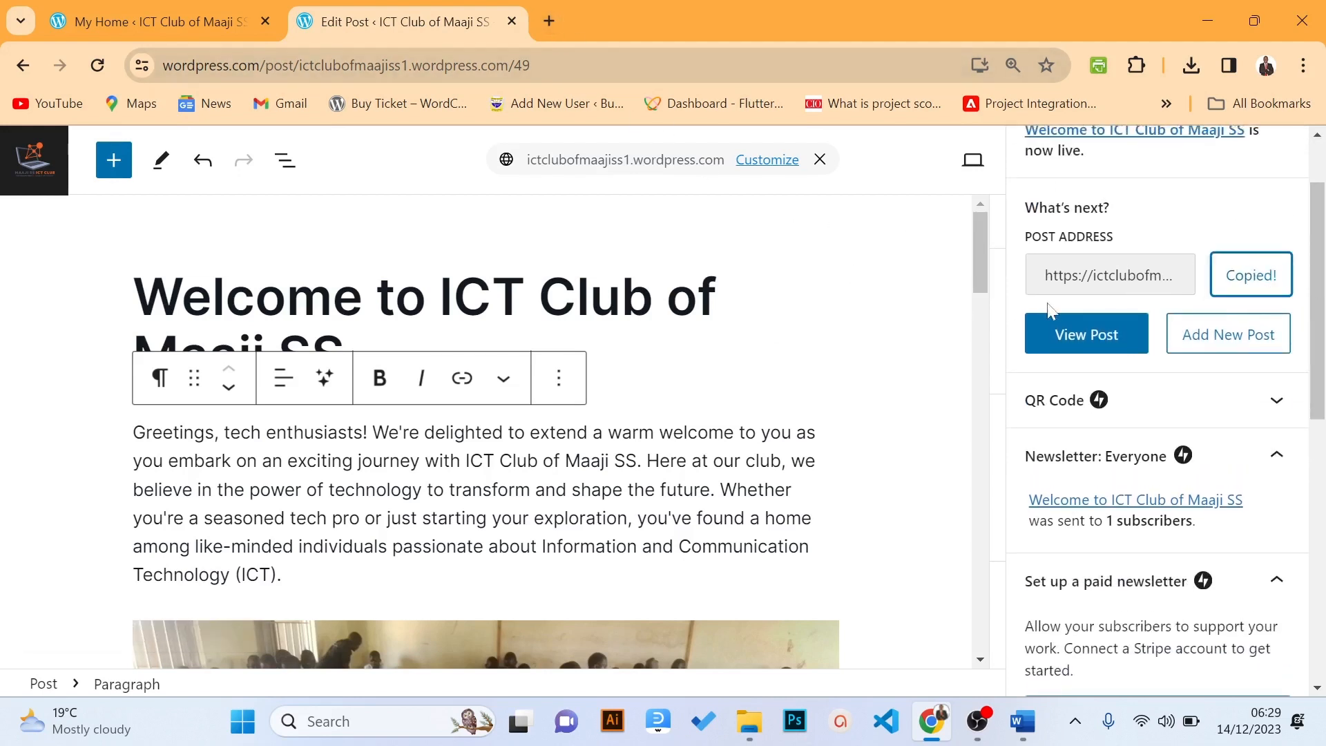
{"action": "left_click", "coordinate": [1058, 323]}
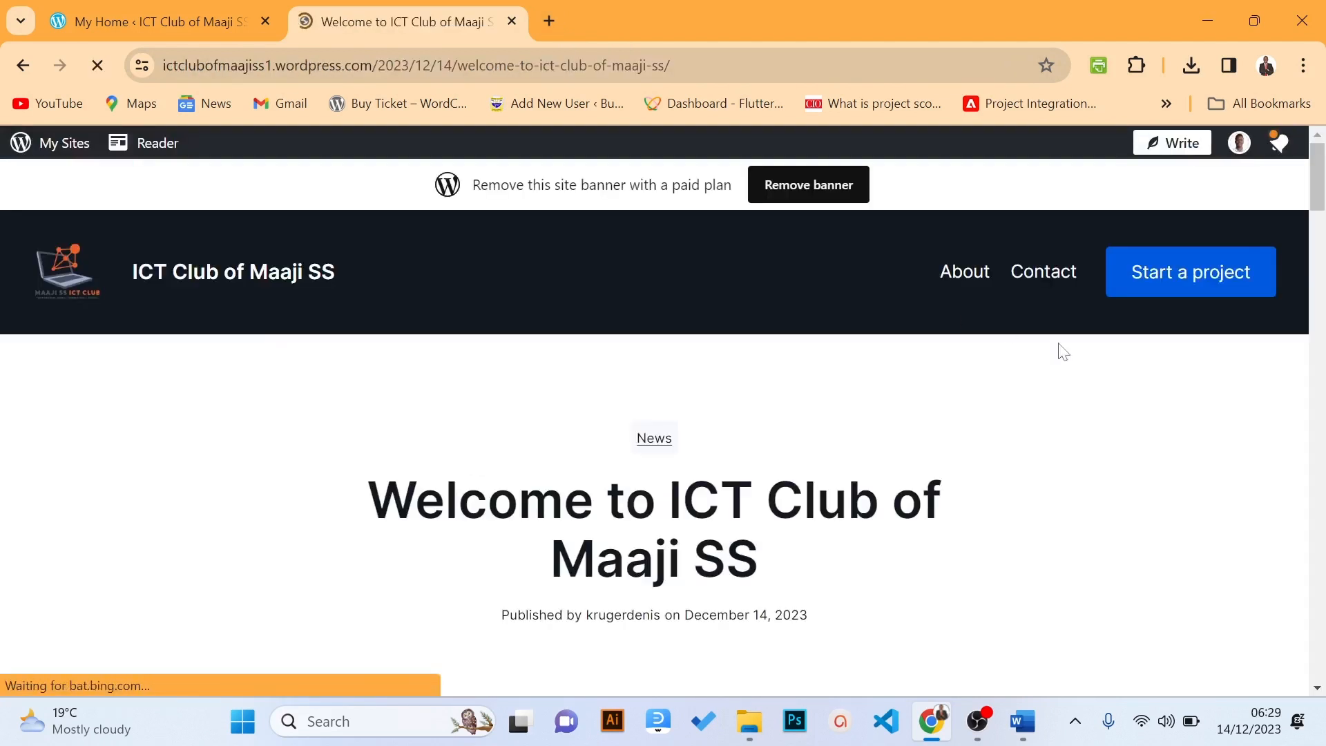
Scroll through the live post, then go back to the My Home dashboard via My Sites
{"action": "left_click_drag", "start_coordinate": [1320, 196], "coordinate": [1322, 220]}
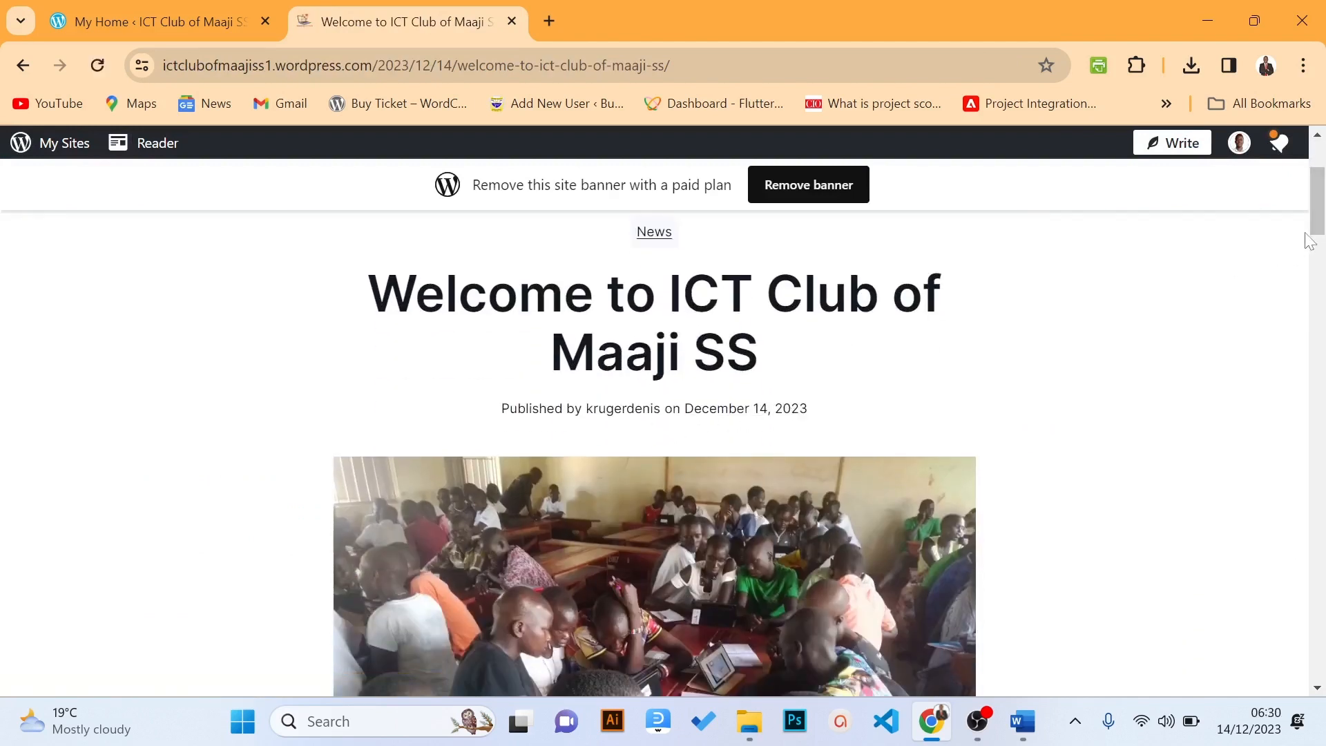
{"action": "left_click_drag", "start_coordinate": [1319, 238], "coordinate": [1322, 181]}
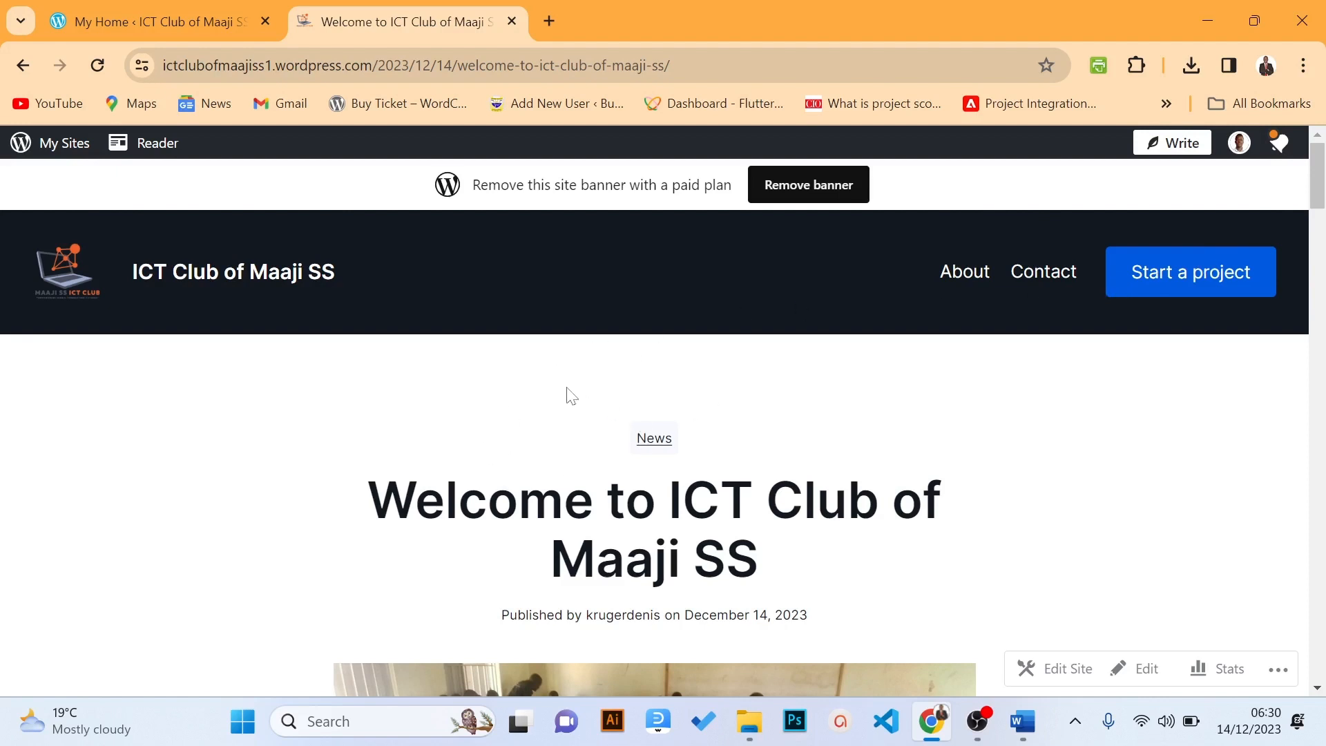
{"action": "left_click", "coordinate": [43, 149]}
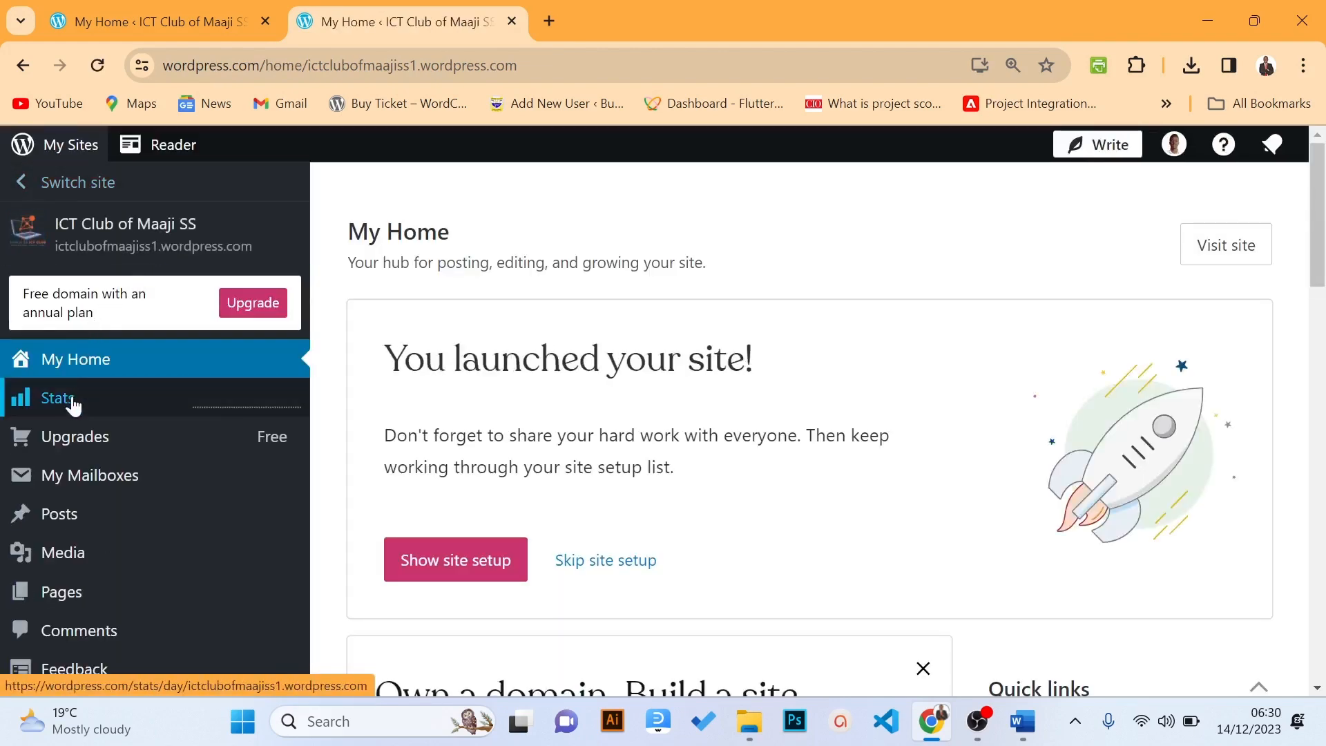
Go to the Pages list and open the About page in the editor
{"action": "left_click", "coordinate": [73, 404]}
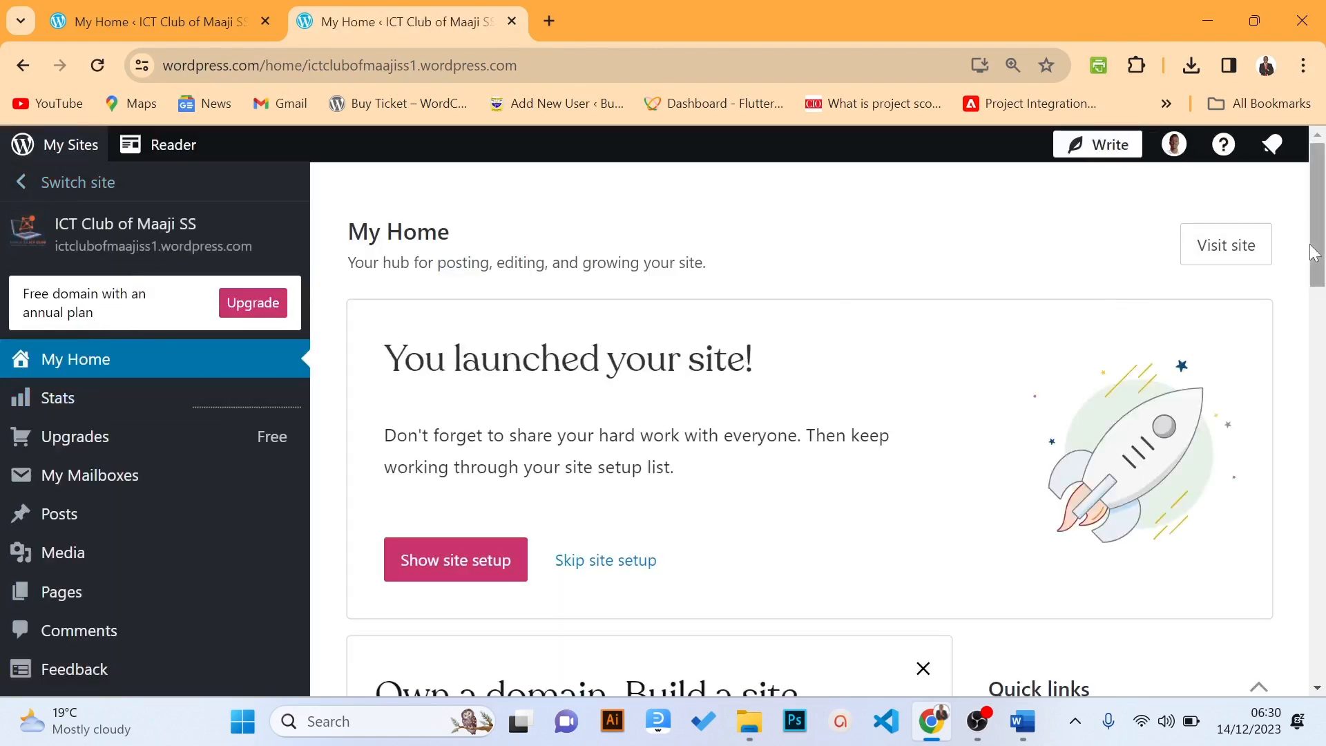
{"action": "left_click_drag", "start_coordinate": [1316, 253], "coordinate": [1322, 302]}
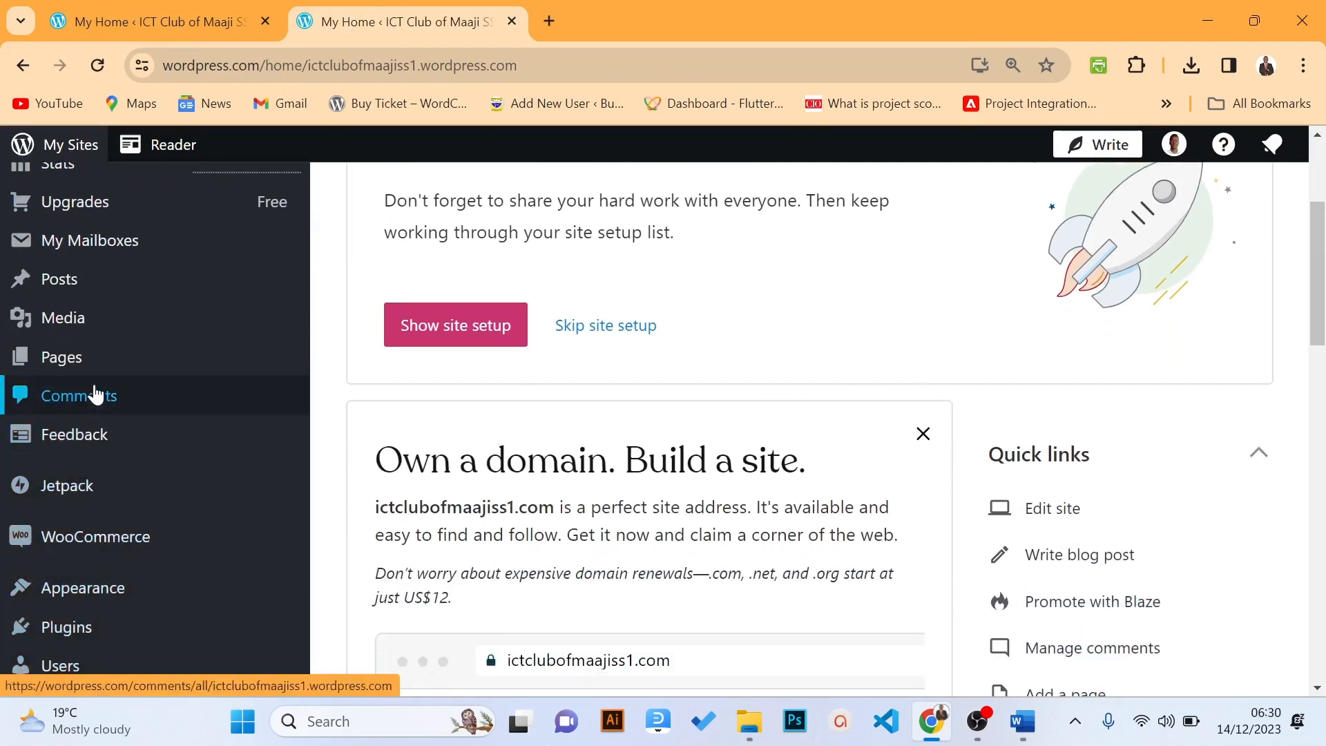
{"action": "left_click", "coordinate": [87, 364]}
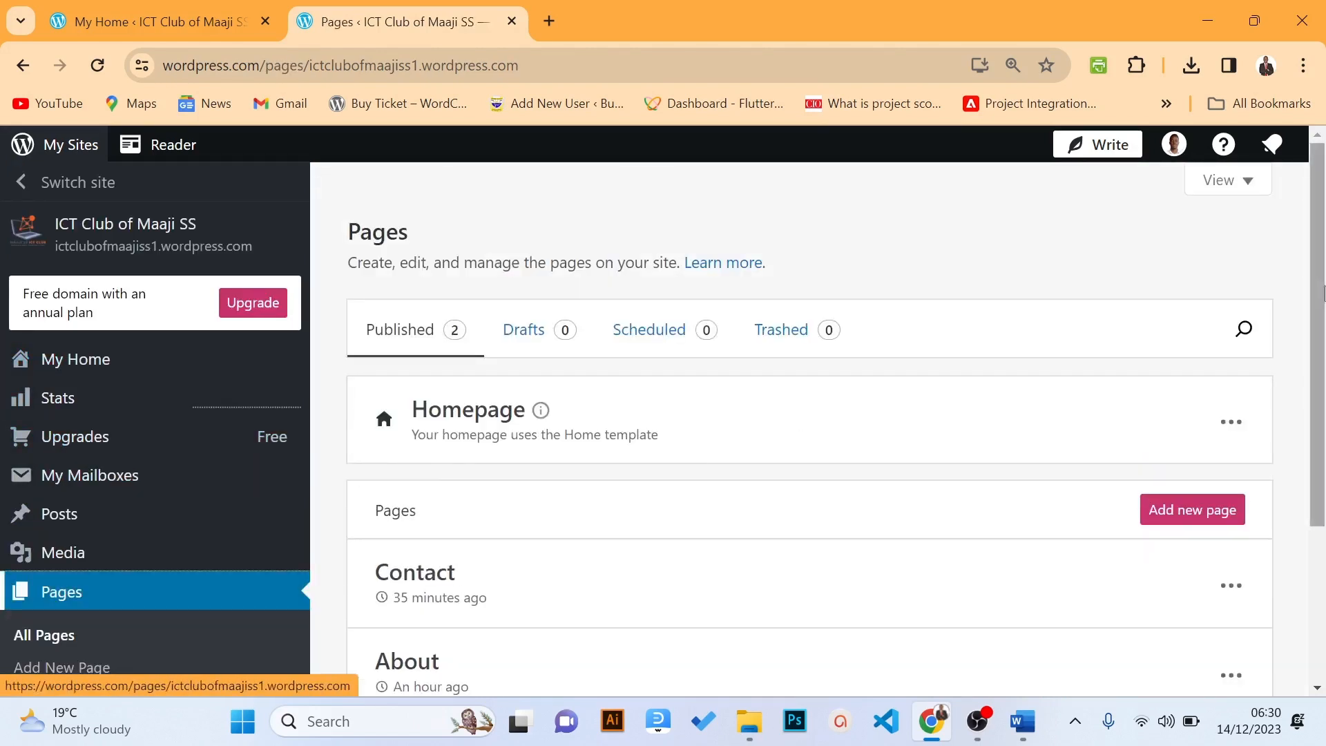
{"action": "scroll", "coordinate": [760, 387], "scroll_direction": "down", "scroll_amount": 2}
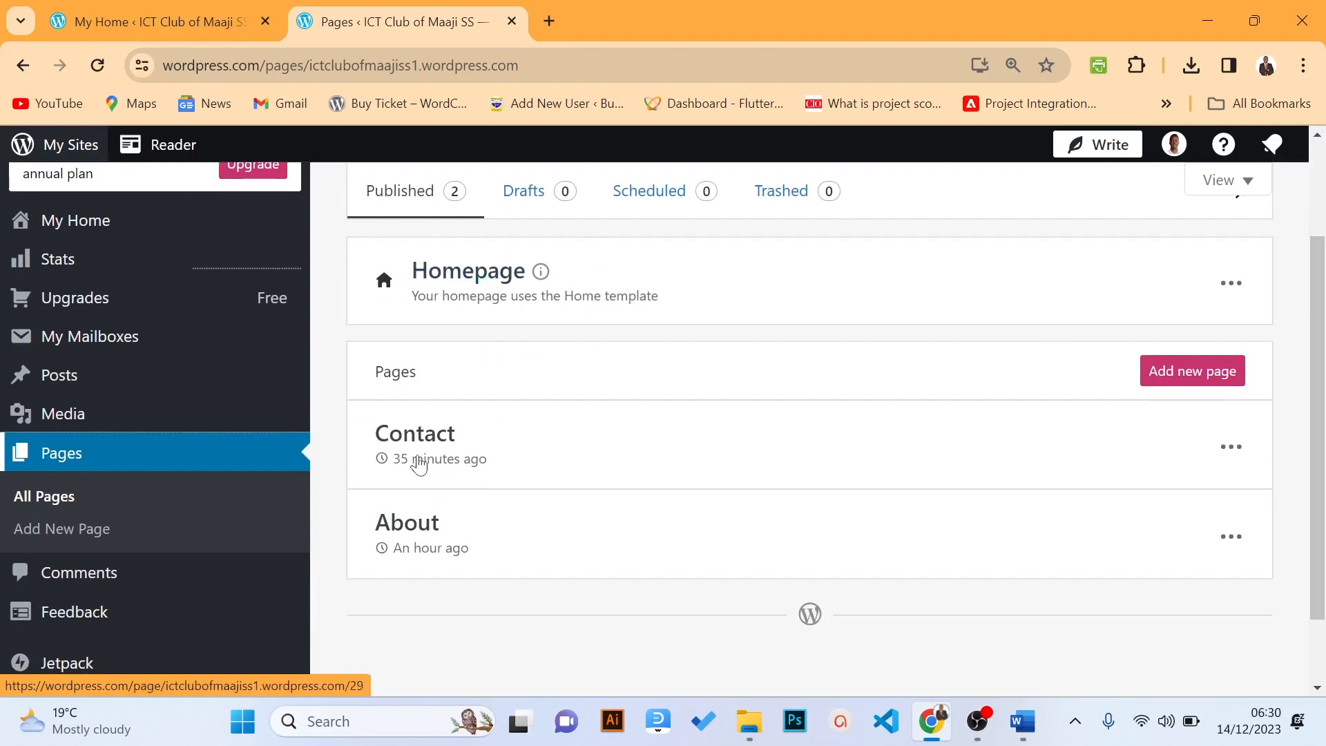
{"action": "left_click", "coordinate": [428, 530]}
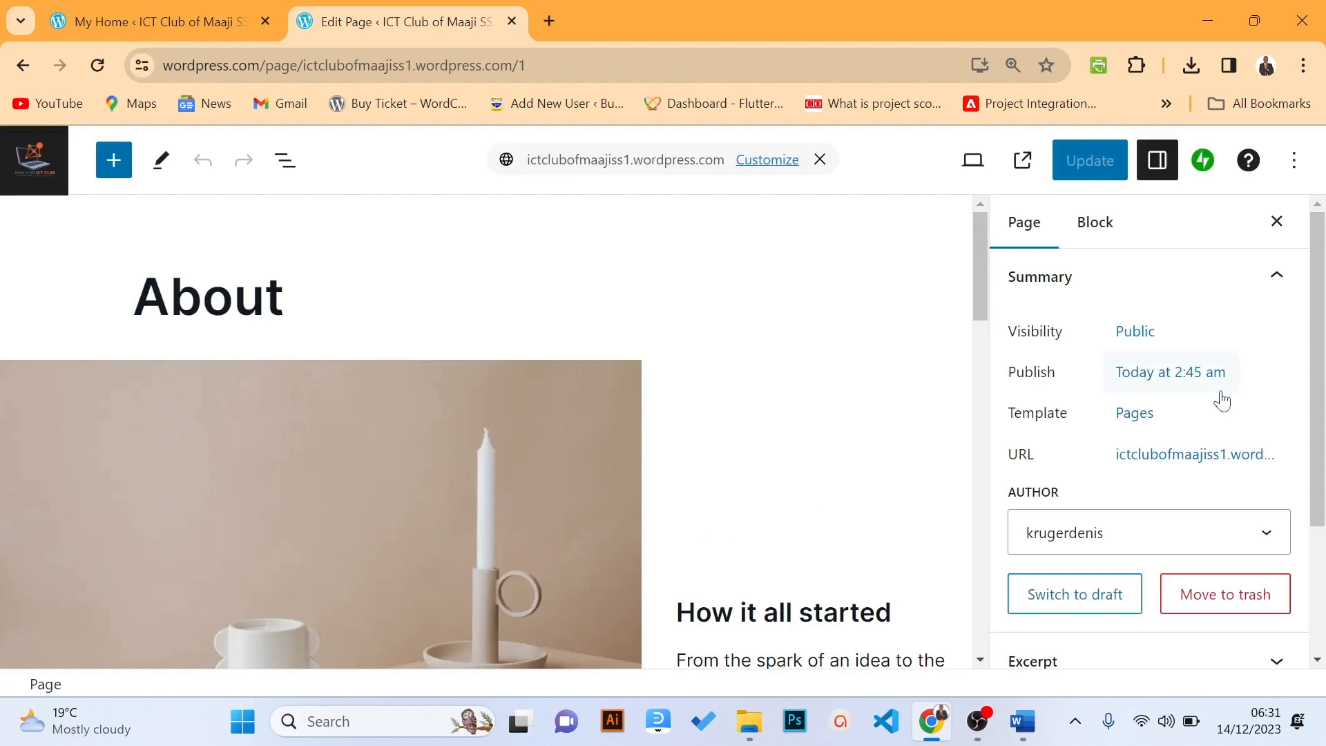
Scroll through the About page's sample content and close the Settings sidebar
{"action": "scroll", "coordinate": [1250, 403], "scroll_direction": "down", "scroll_amount": 2}
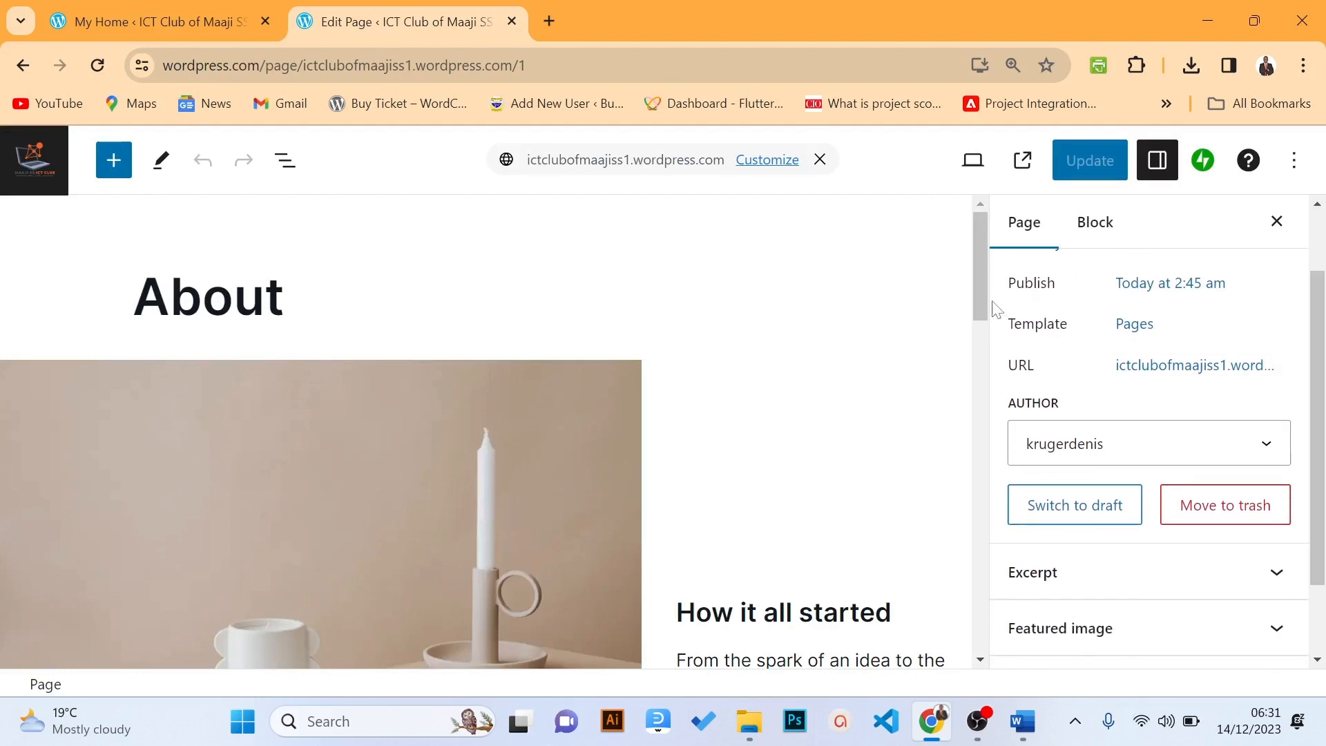
{"action": "left_click_drag", "start_coordinate": [995, 308], "coordinate": [1024, 327]}
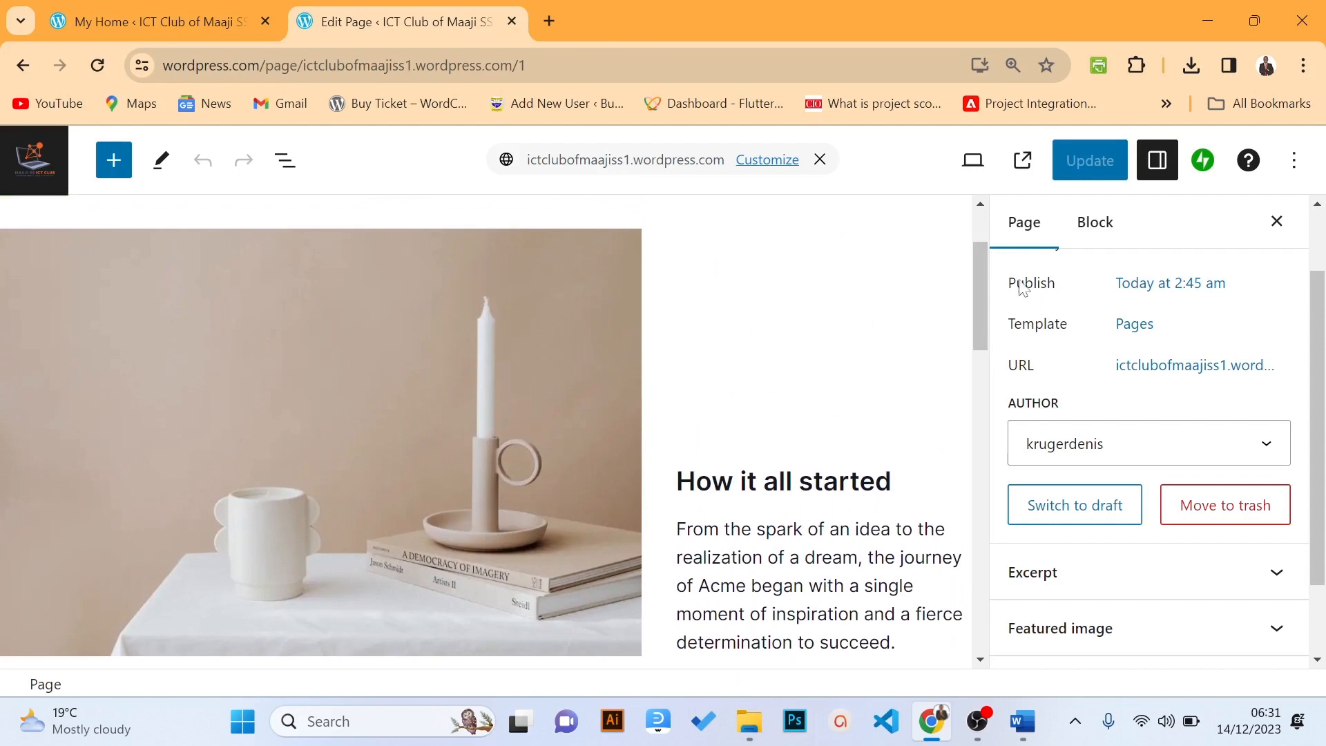
{"action": "mouse_move", "coordinate": [980, 283]}
{"action": "left_mouse_down"}
{"action": "mouse_move", "coordinate": [975, 260]}
{"action": "mouse_move", "coordinate": [975, 272]}
{"action": "left_mouse_up"}
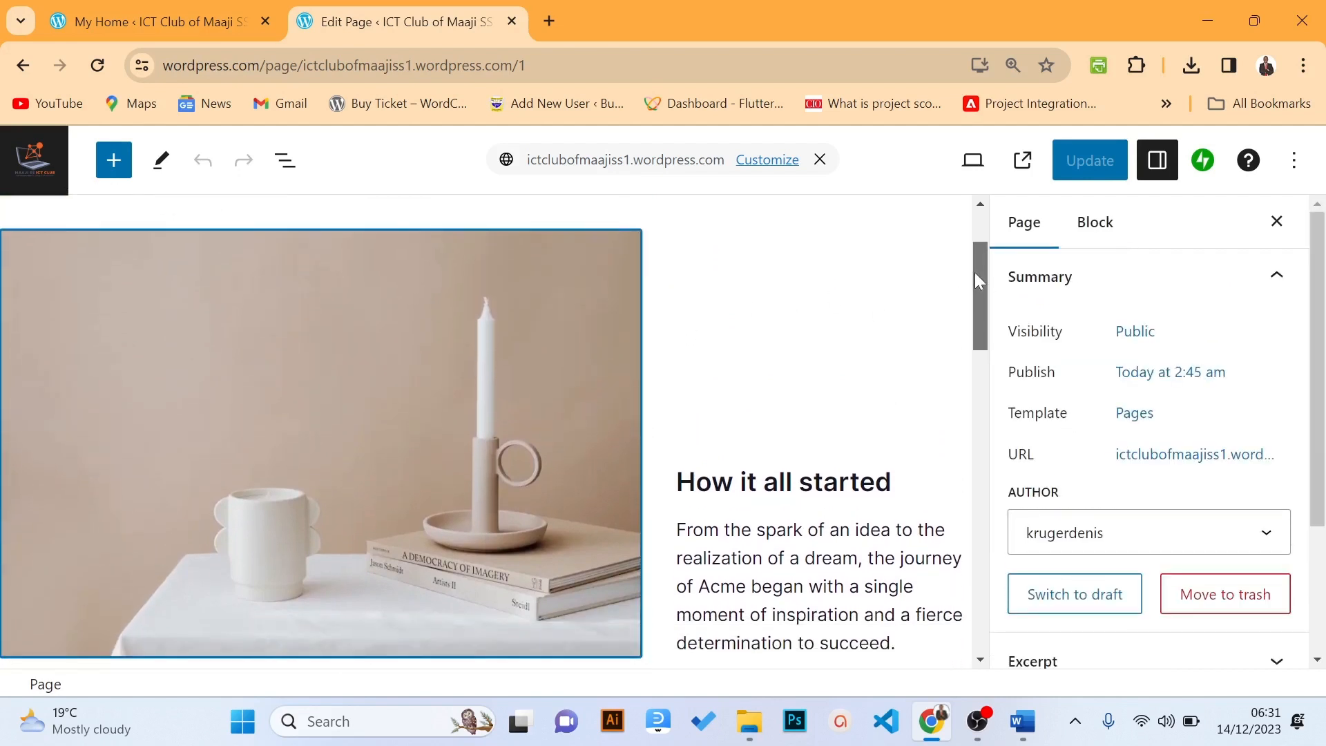
{"action": "left_click", "coordinate": [1277, 221]}
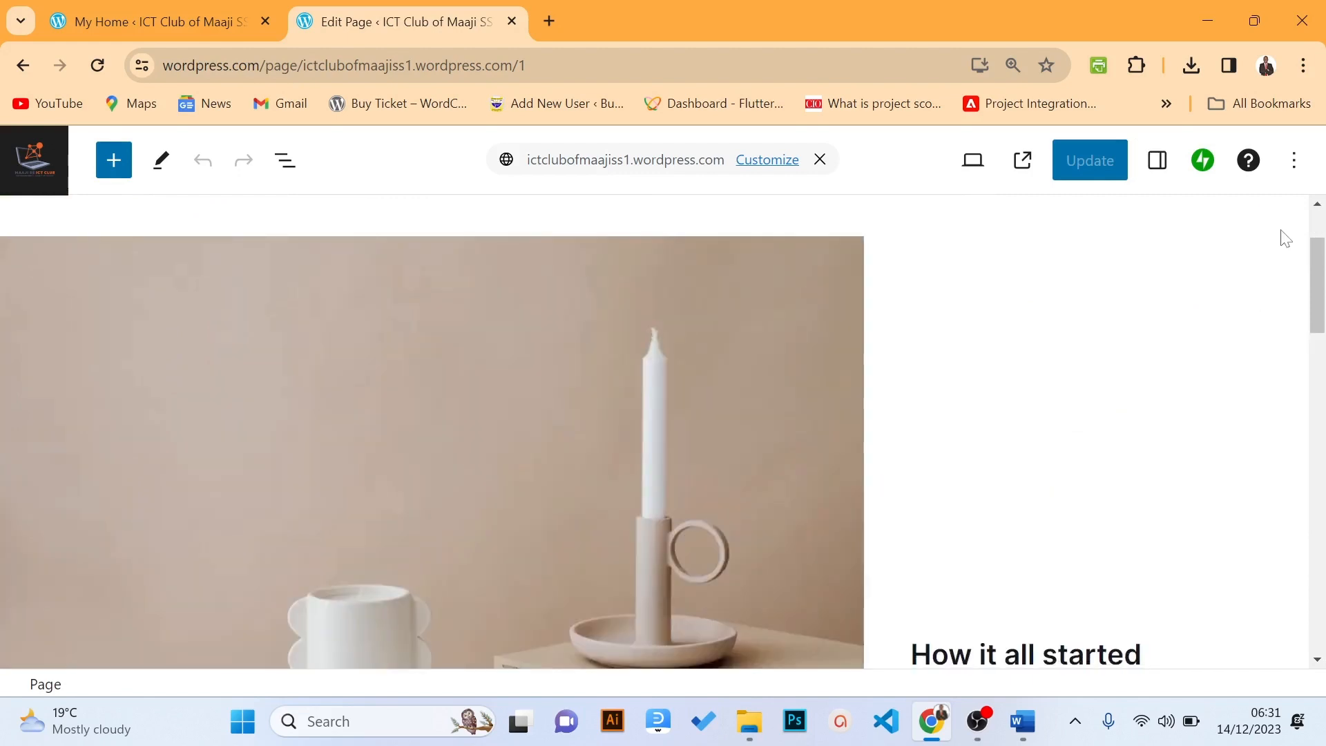
{"action": "left_click_drag", "start_coordinate": [1312, 287], "coordinate": [1287, 261]}
Remove the candle photo from the About page
{"action": "left_click", "coordinate": [736, 403]}
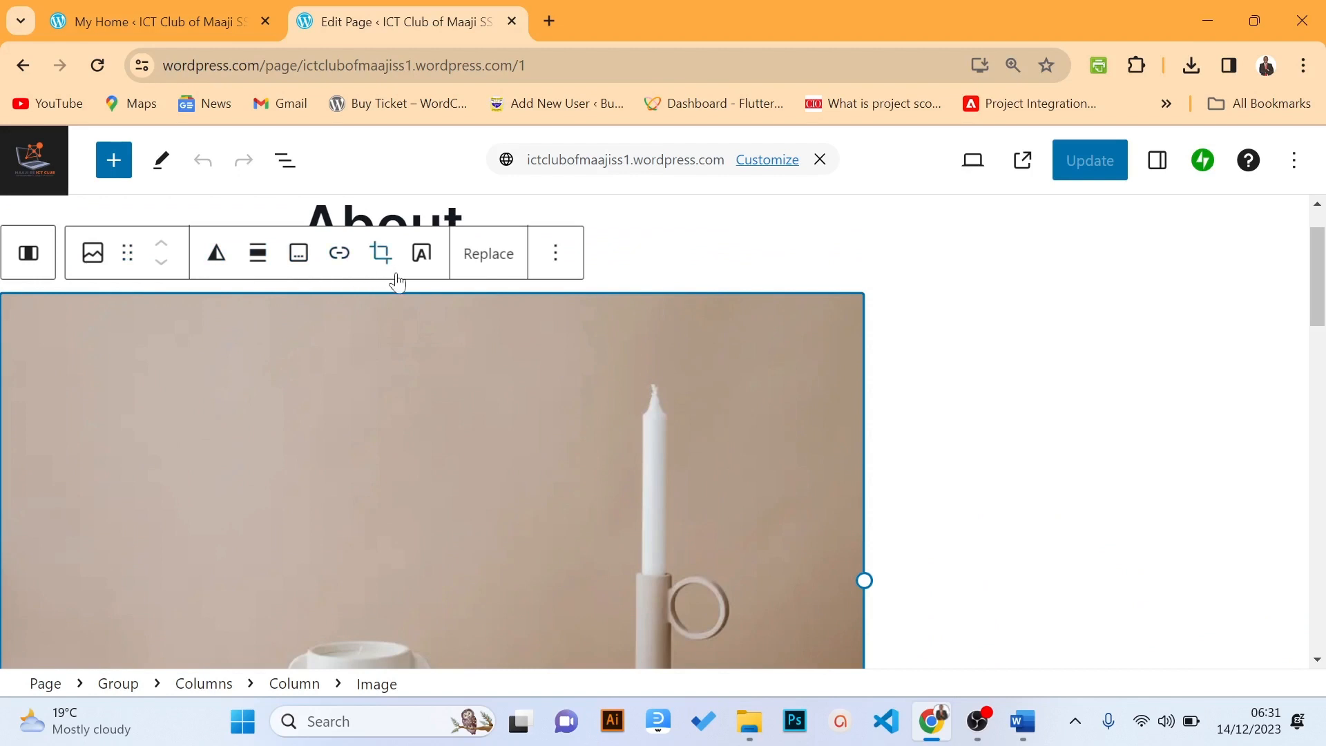
{"action": "left_click", "coordinate": [557, 256]}
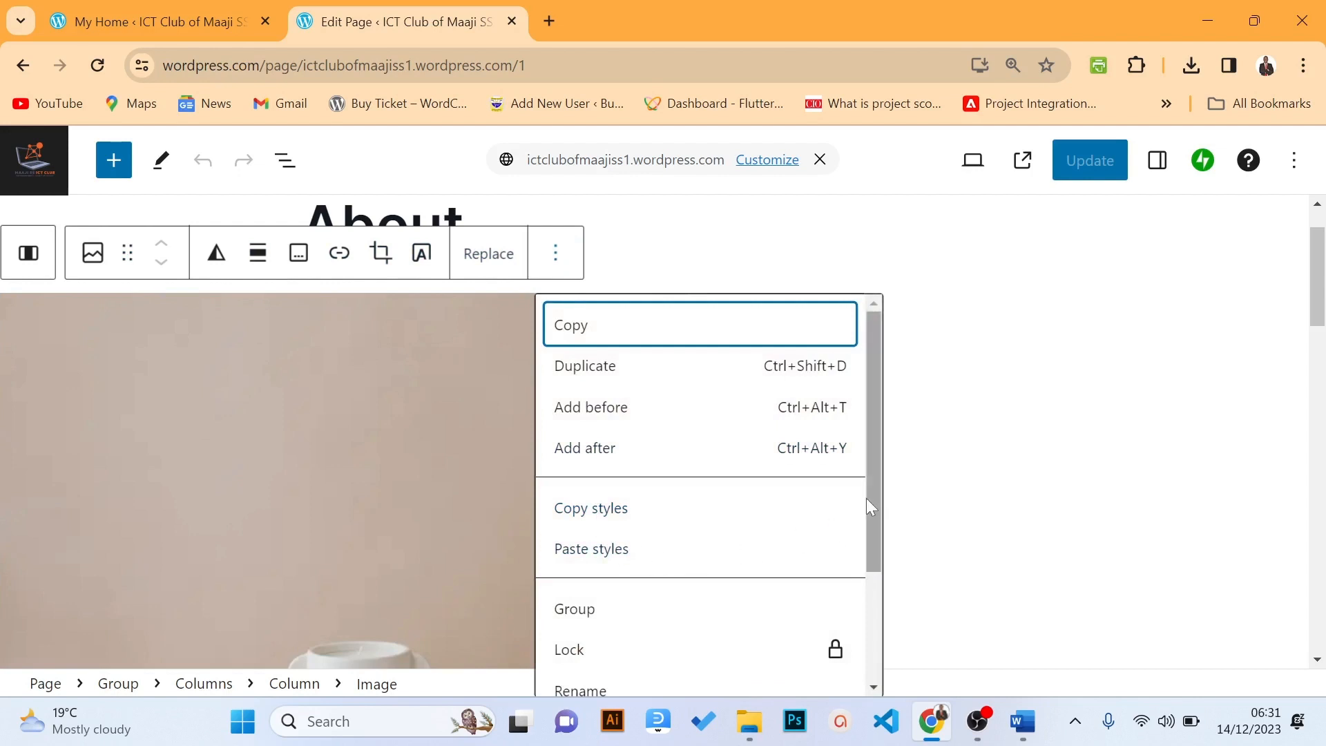
{"action": "left_click_drag", "start_coordinate": [866, 498], "coordinate": [865, 608]}
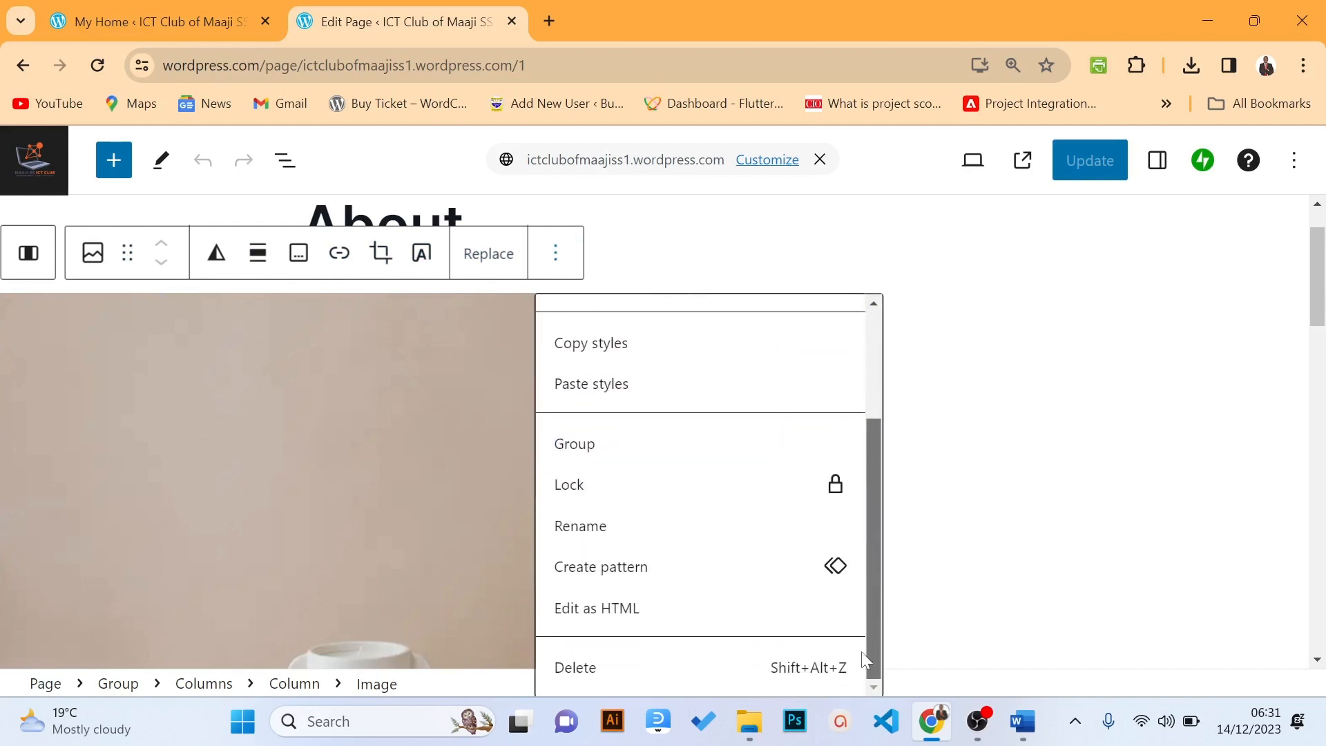
{"action": "left_click", "coordinate": [687, 671]}
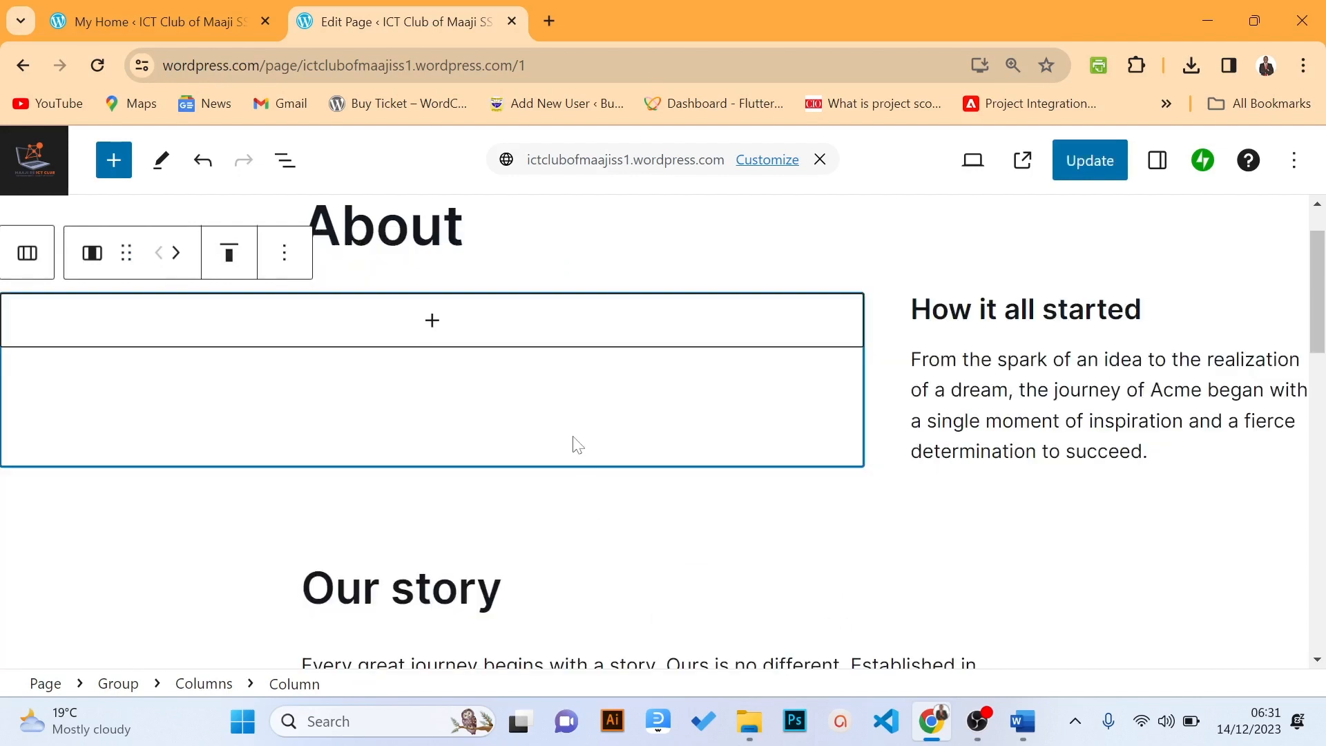
Delete the empty column beside the text, checking it with undo and redo
{"action": "left_click", "coordinate": [284, 252]}
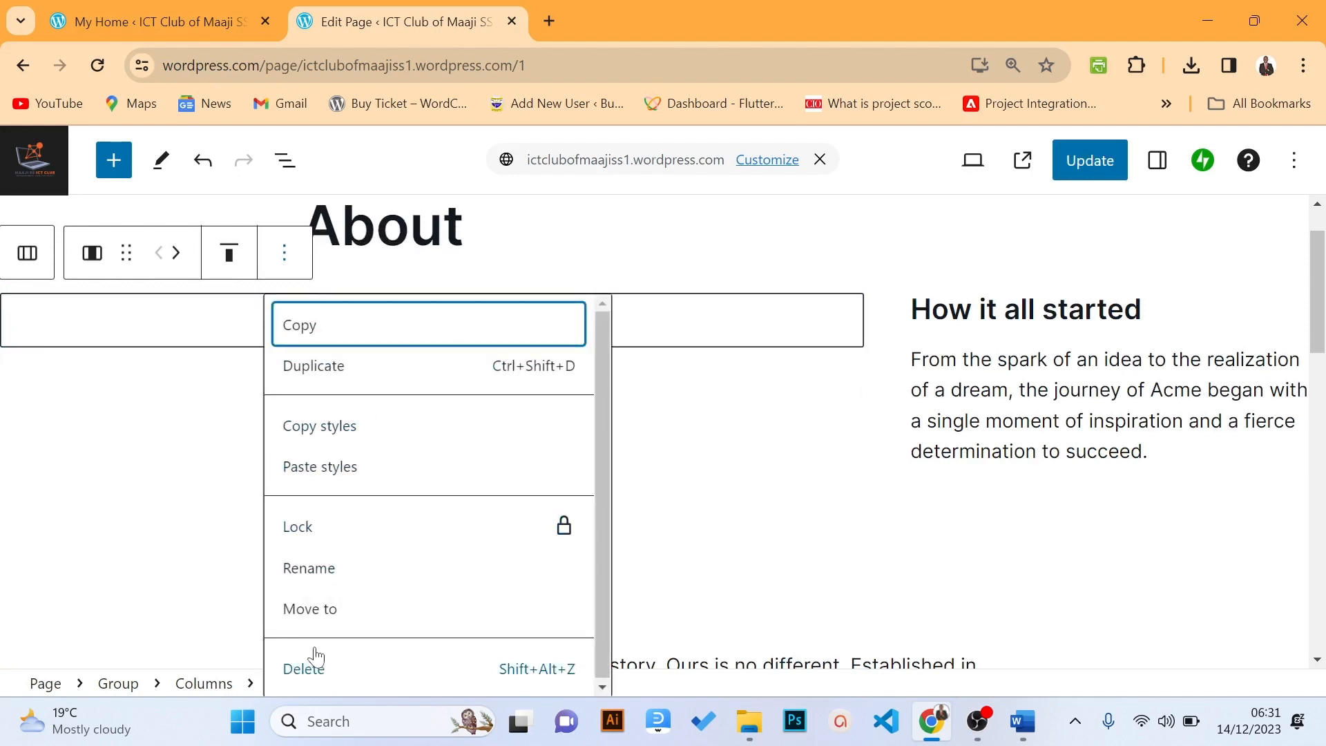
{"action": "left_click", "coordinate": [315, 657]}
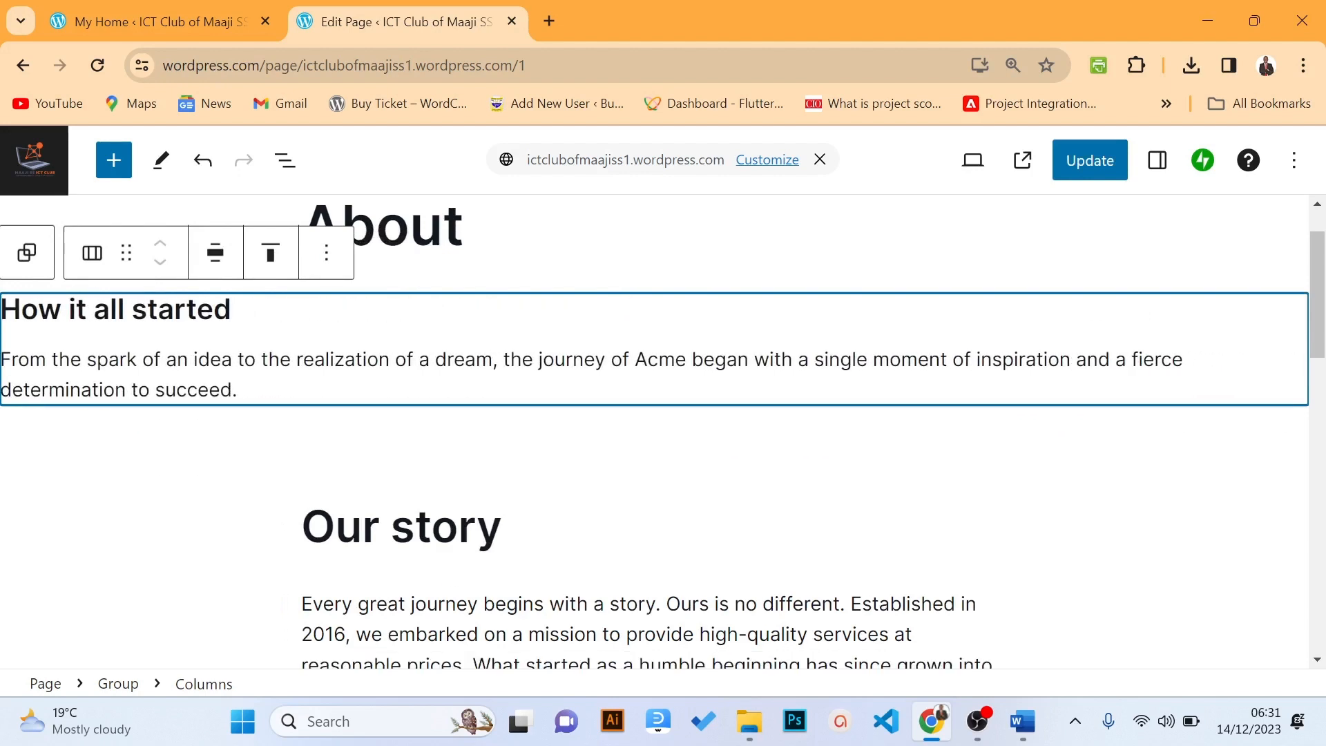
{"action": "key", "text": "ctrl+z"}
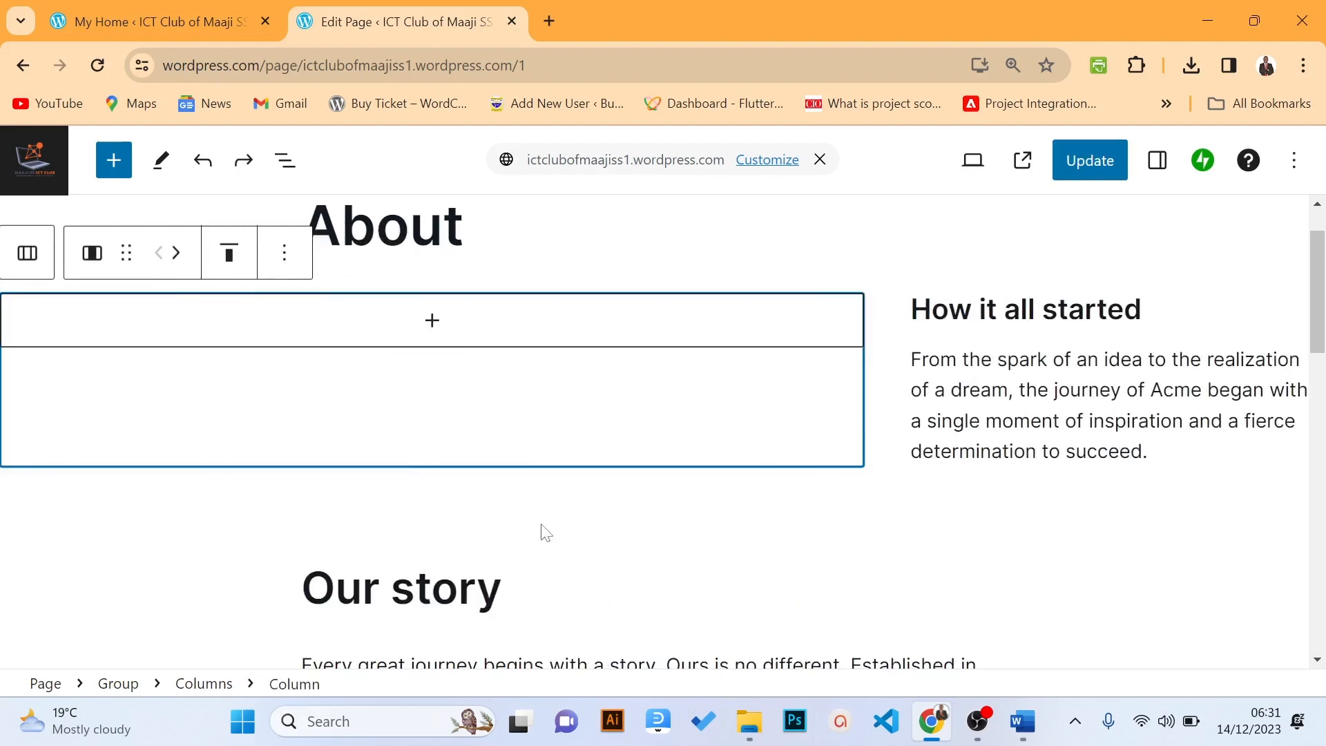
{"action": "key", "text": "ctrl+z"}
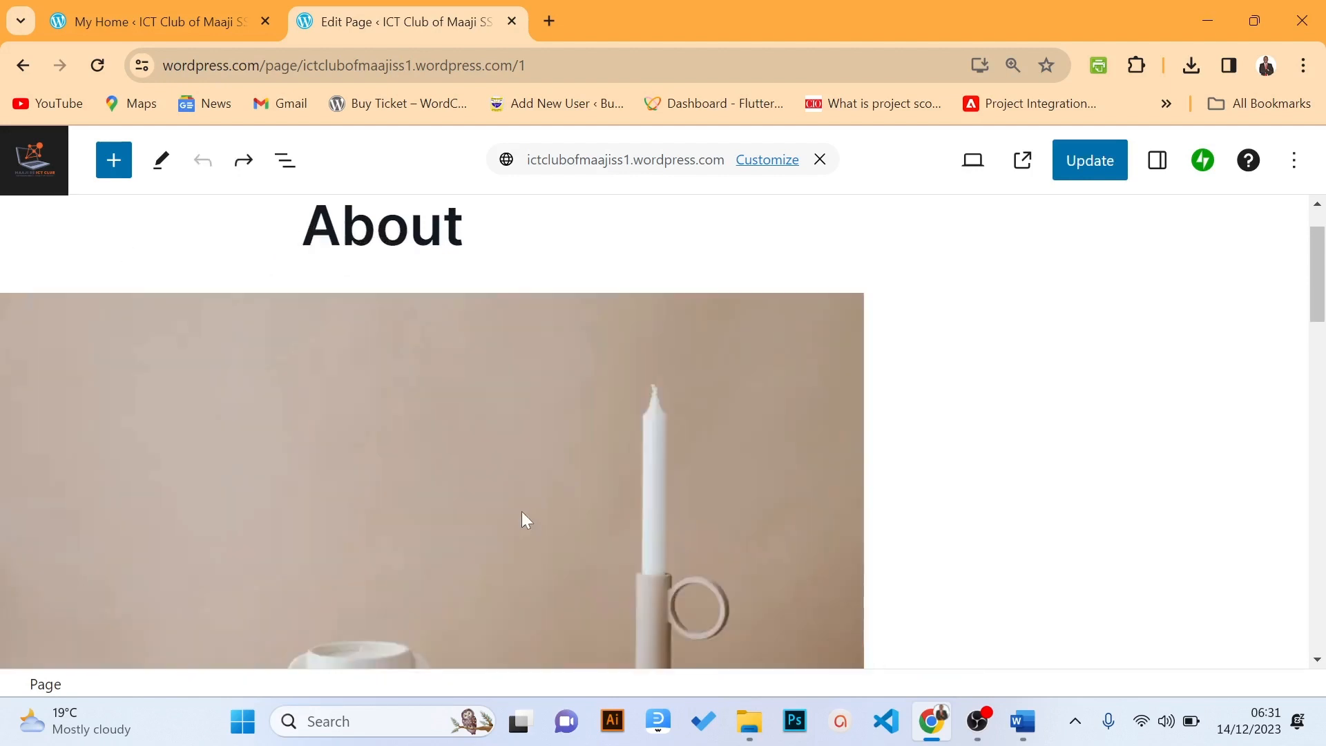
{"action": "left_click", "coordinate": [504, 453]}
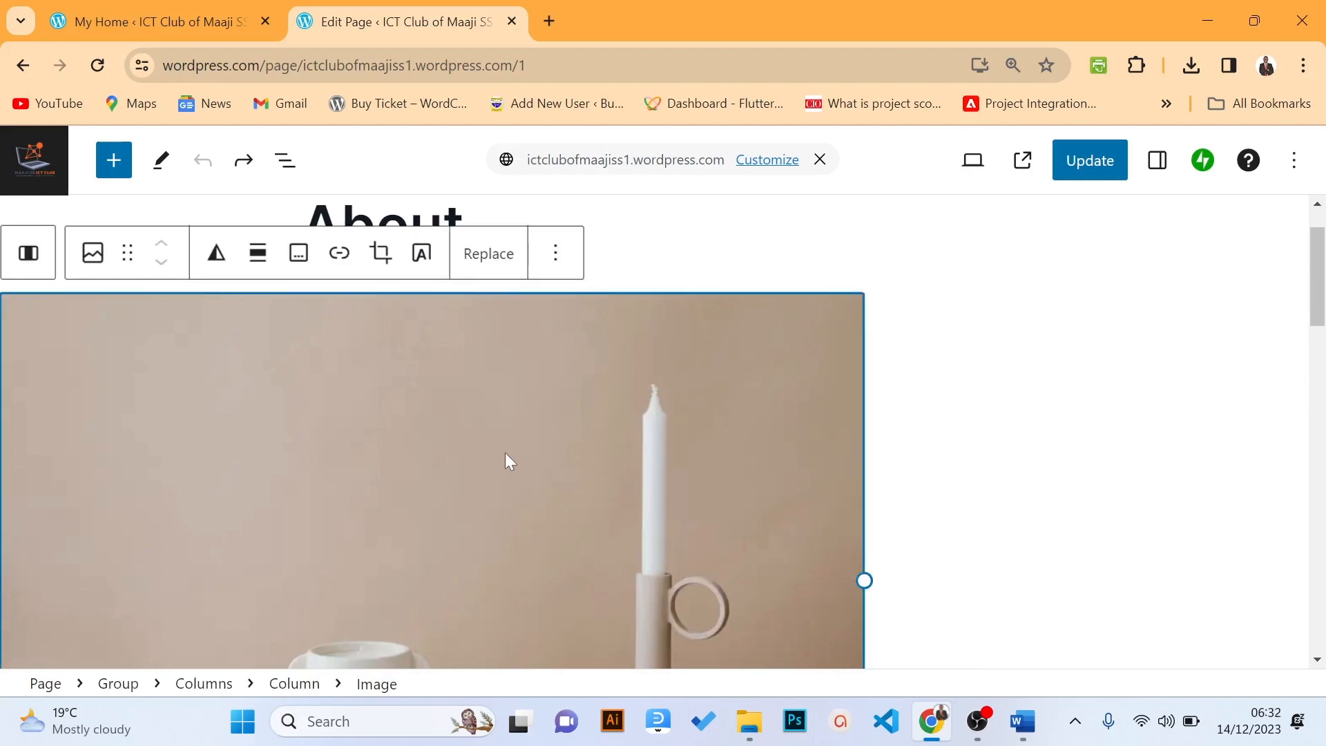
{"action": "left_click", "coordinate": [246, 163]}
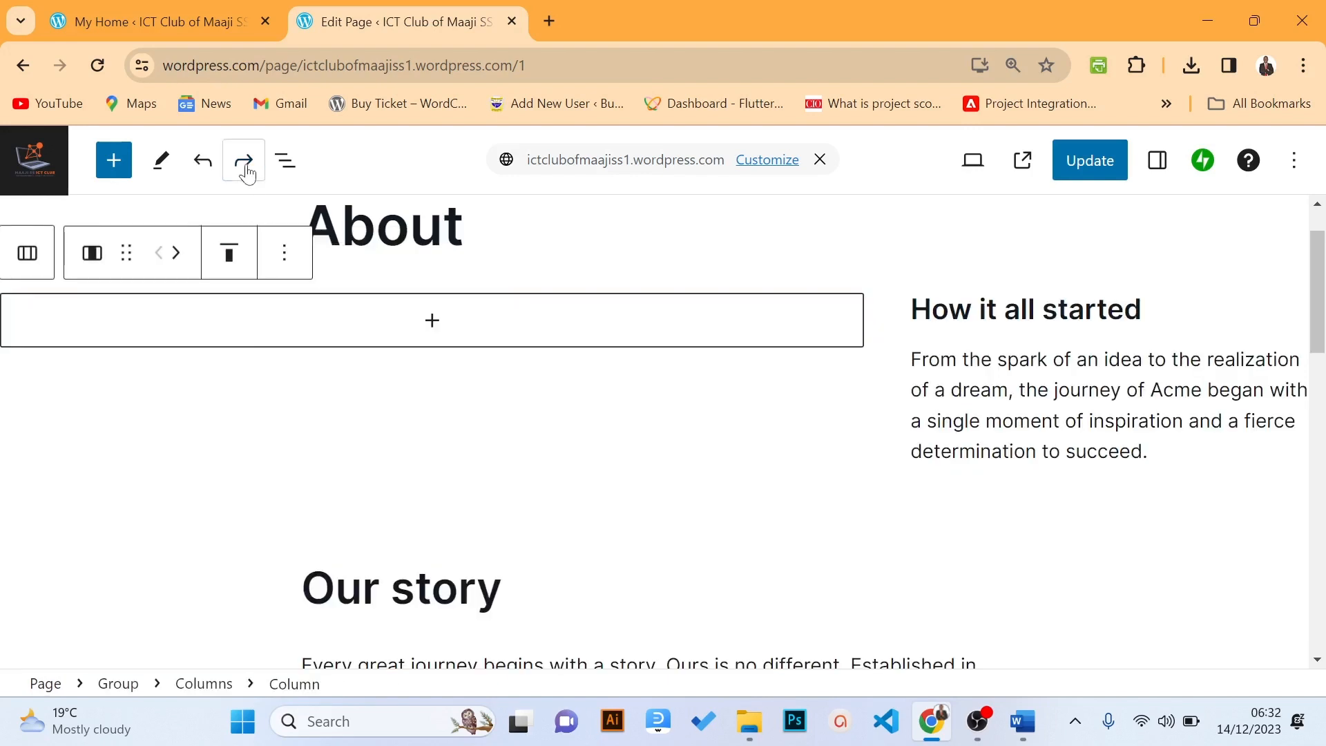
{"action": "left_click", "coordinate": [247, 166]}
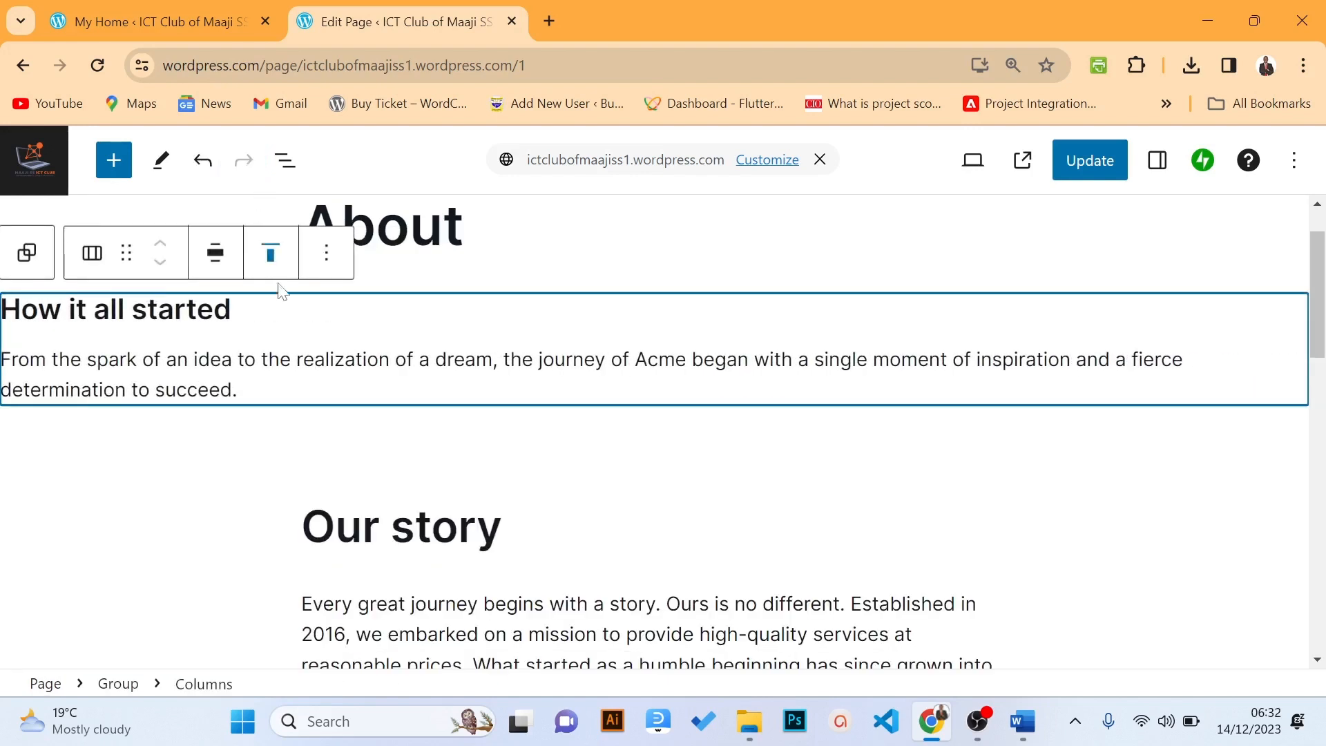
Delete the 'From the spark' paragraph
{"action": "left_click", "coordinate": [269, 360]}
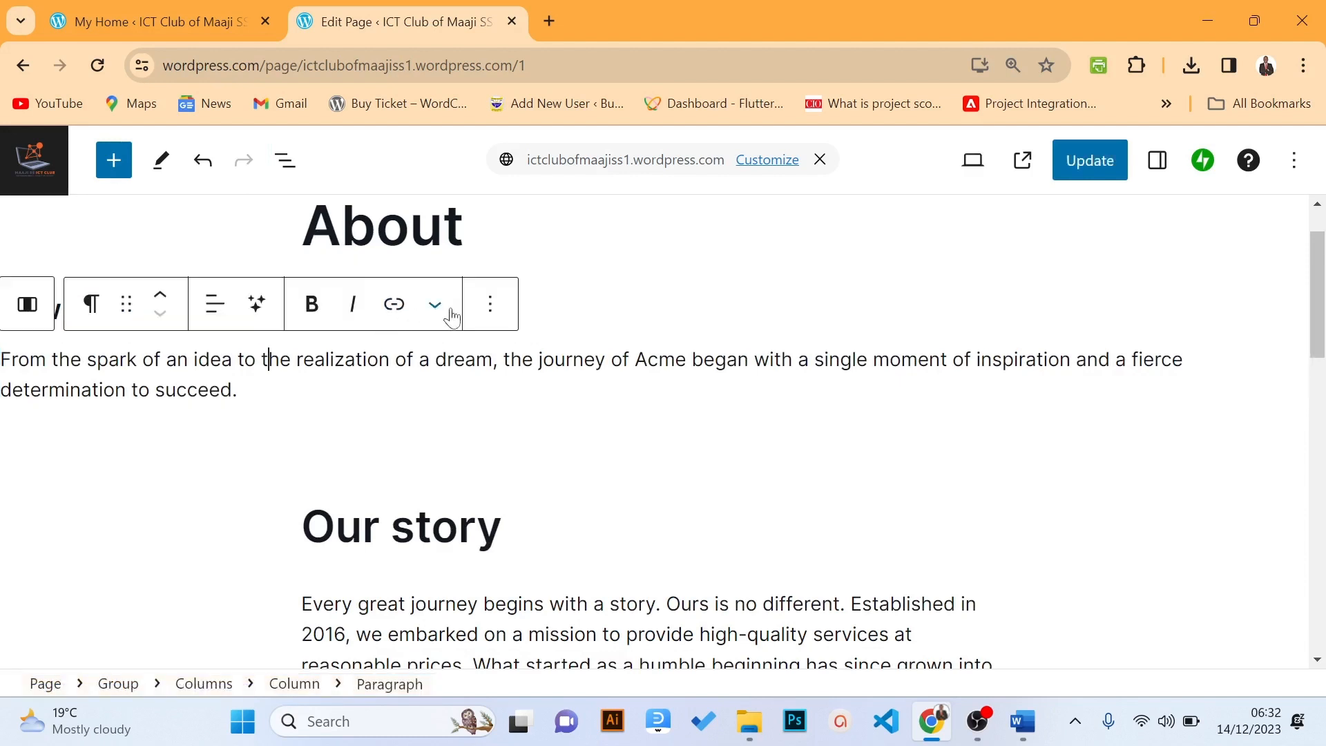
{"action": "left_click", "coordinate": [491, 310]}
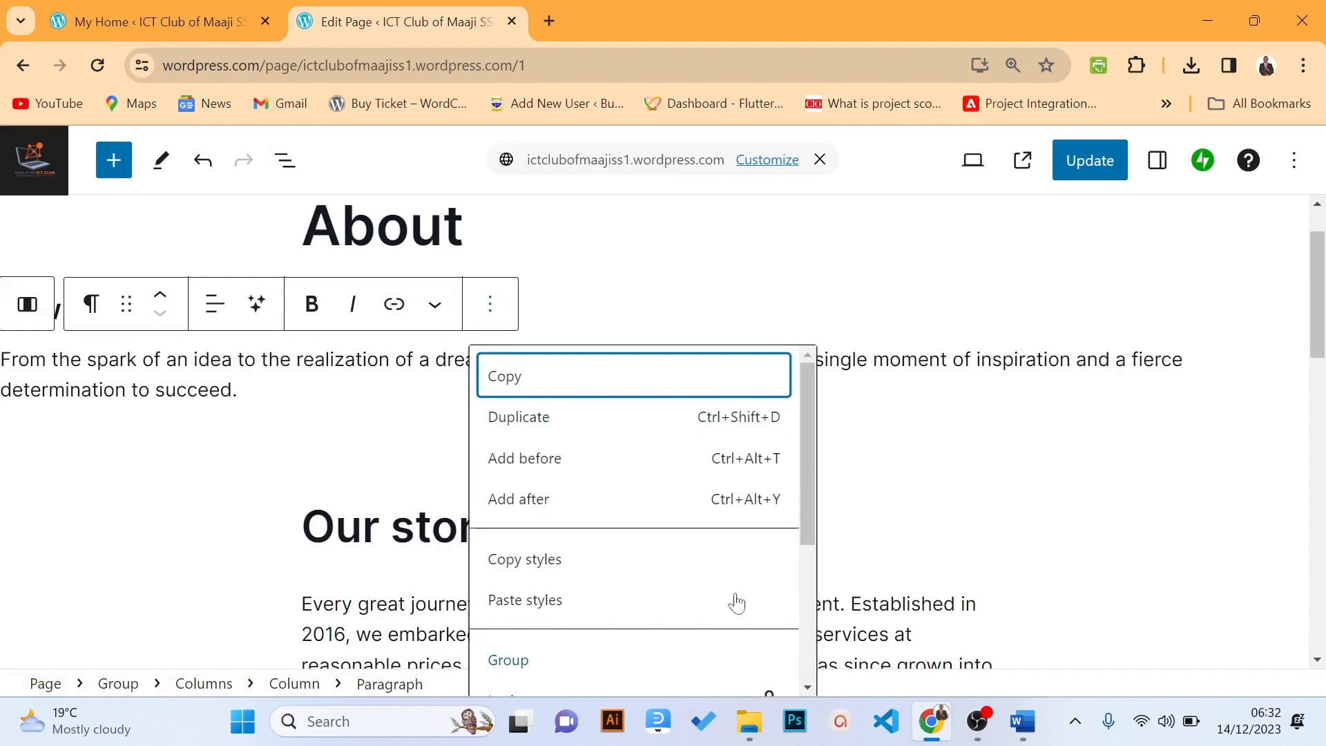
{"action": "left_click_drag", "start_coordinate": [810, 507], "coordinate": [797, 643]}
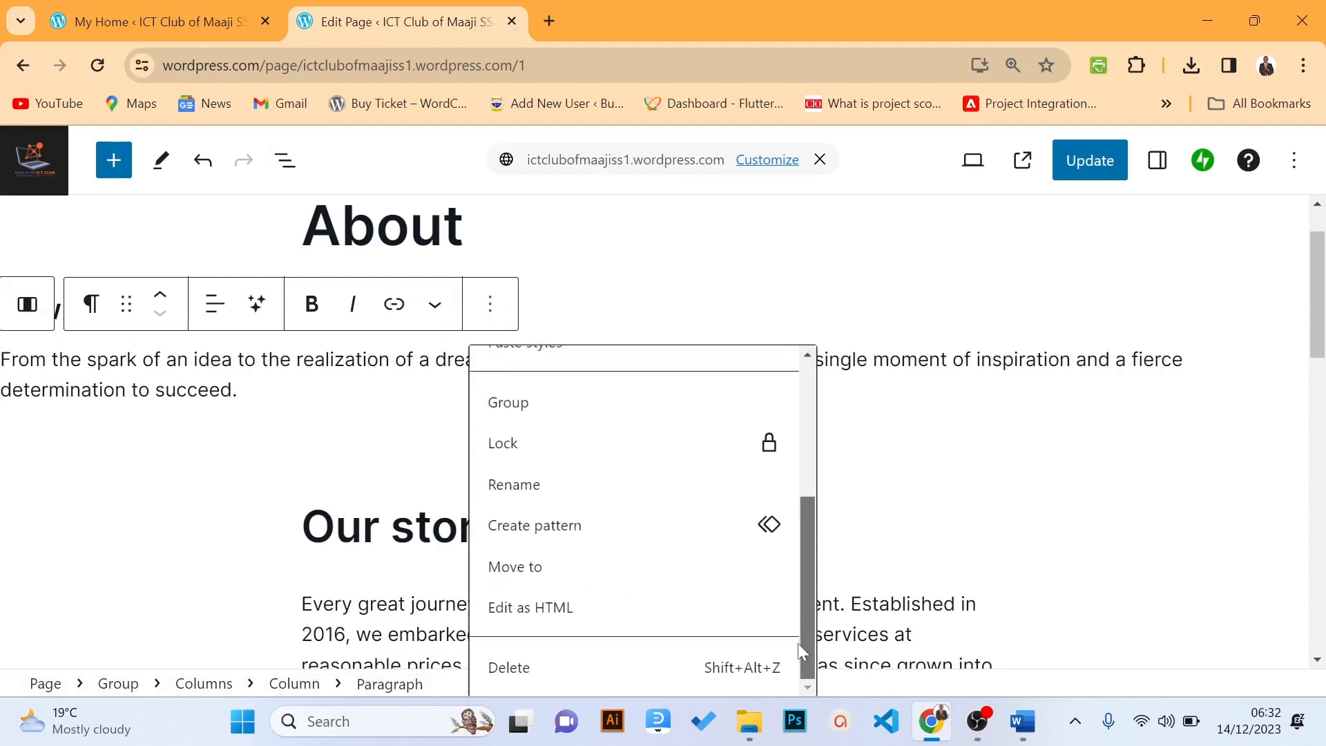
{"action": "left_click", "coordinate": [624, 669]}
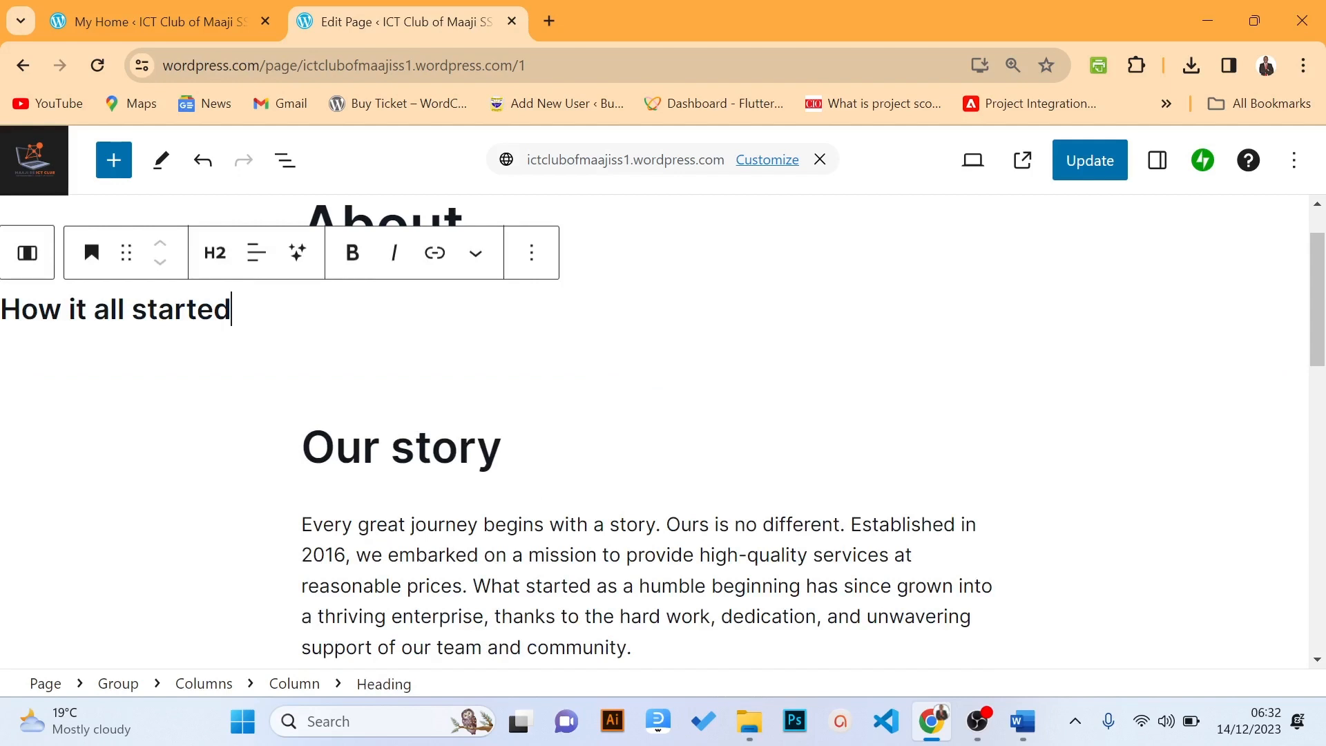
Delete the 'How it all started' heading and select the 'Our story' heading text
{"action": "key", "text": "shift+Left"}
{"action": "key", "text": "shift+Left"}
{"action": "key", "text": "shift+Left"}
{"action": "key", "text": "shift+Left"}
{"action": "key", "text": "shift+Left"}
{"action": "key", "text": "shift+Left"}
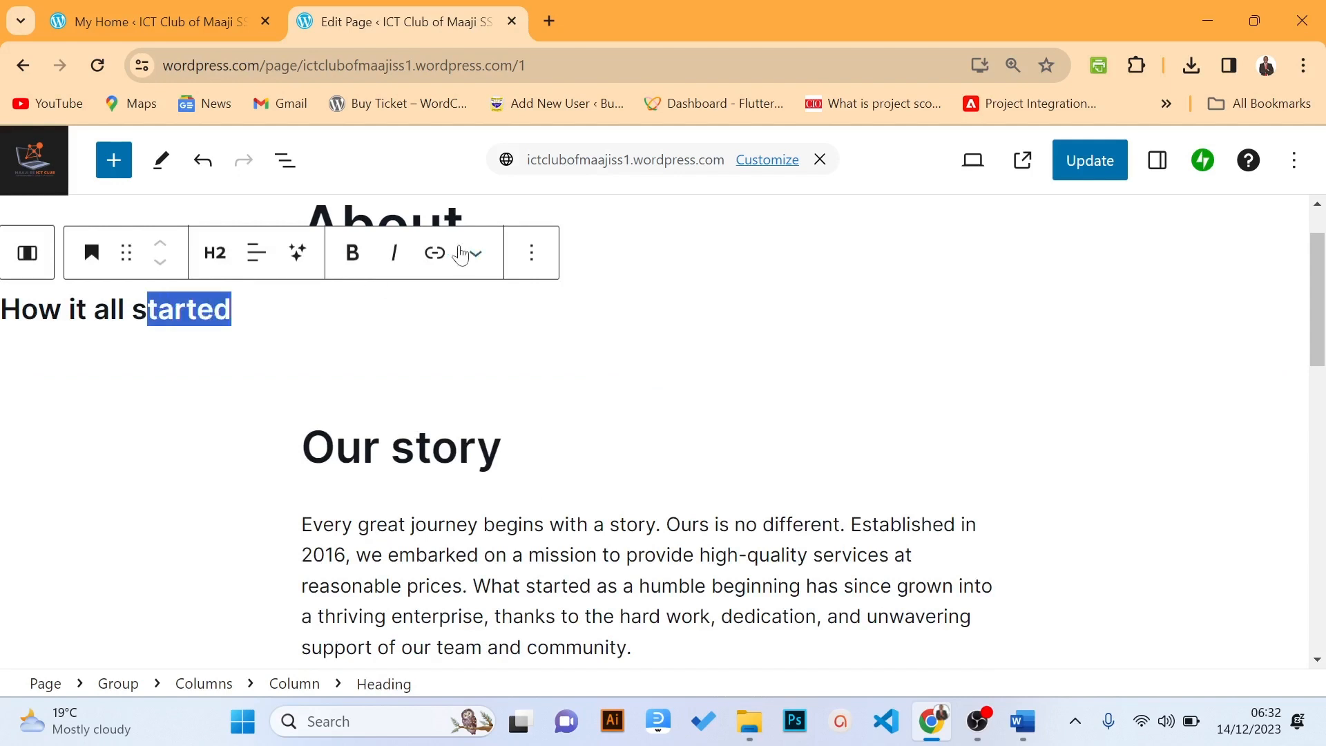
{"action": "left_click", "coordinate": [531, 253]}
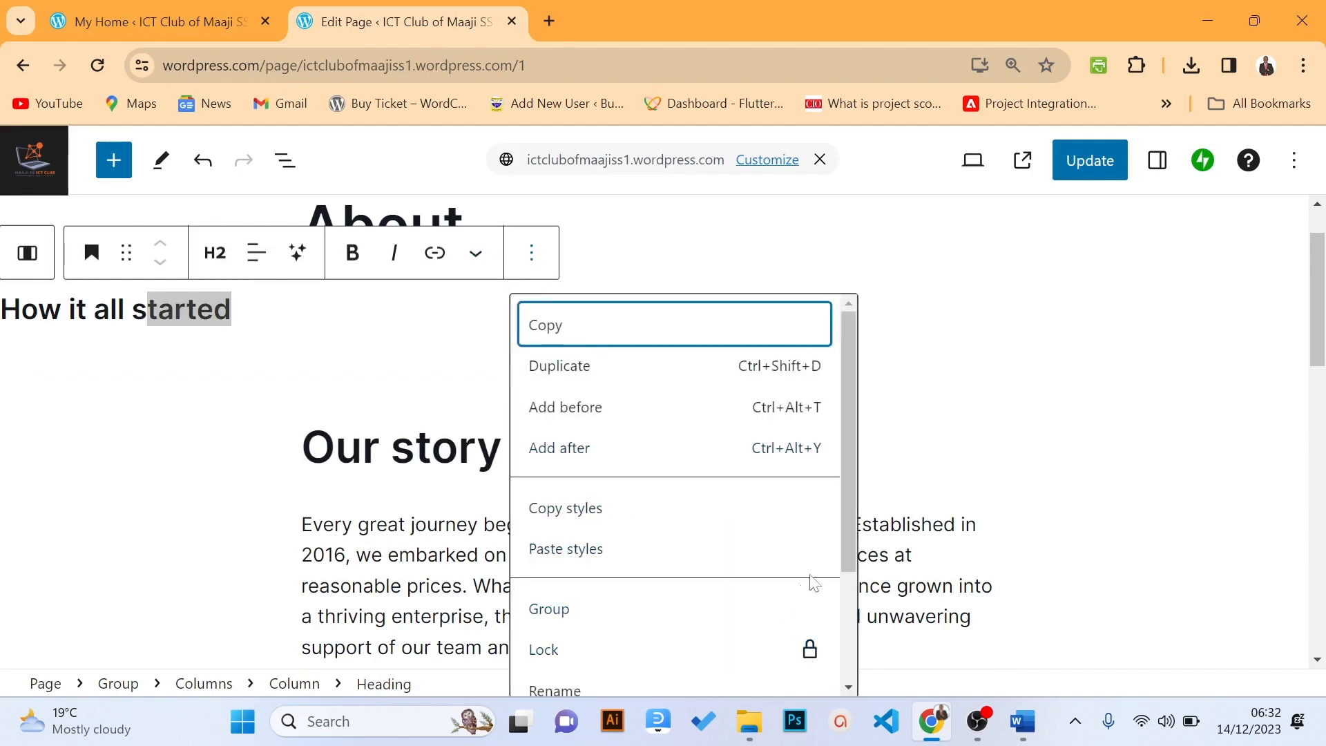
{"action": "scroll", "coordinate": [808, 608], "scroll_direction": "down", "scroll_amount": 3}
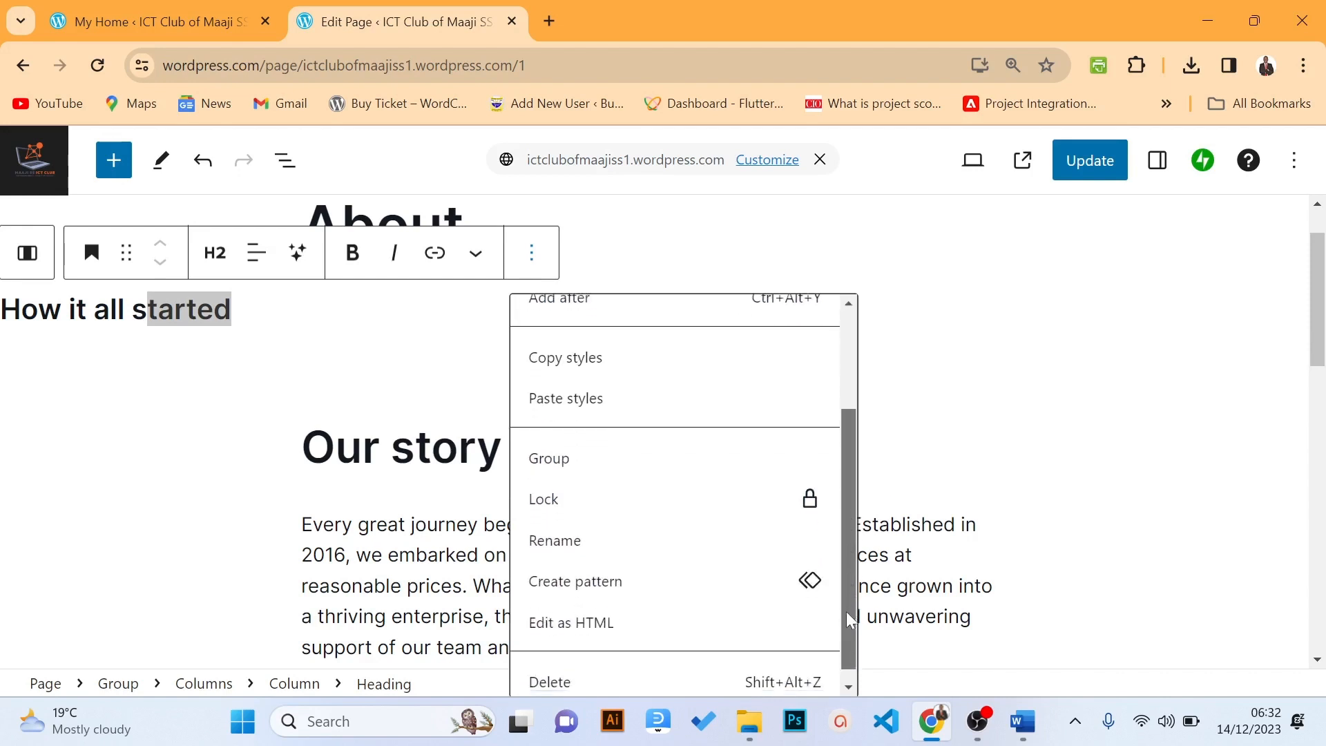
{"action": "left_click", "coordinate": [676, 673]}
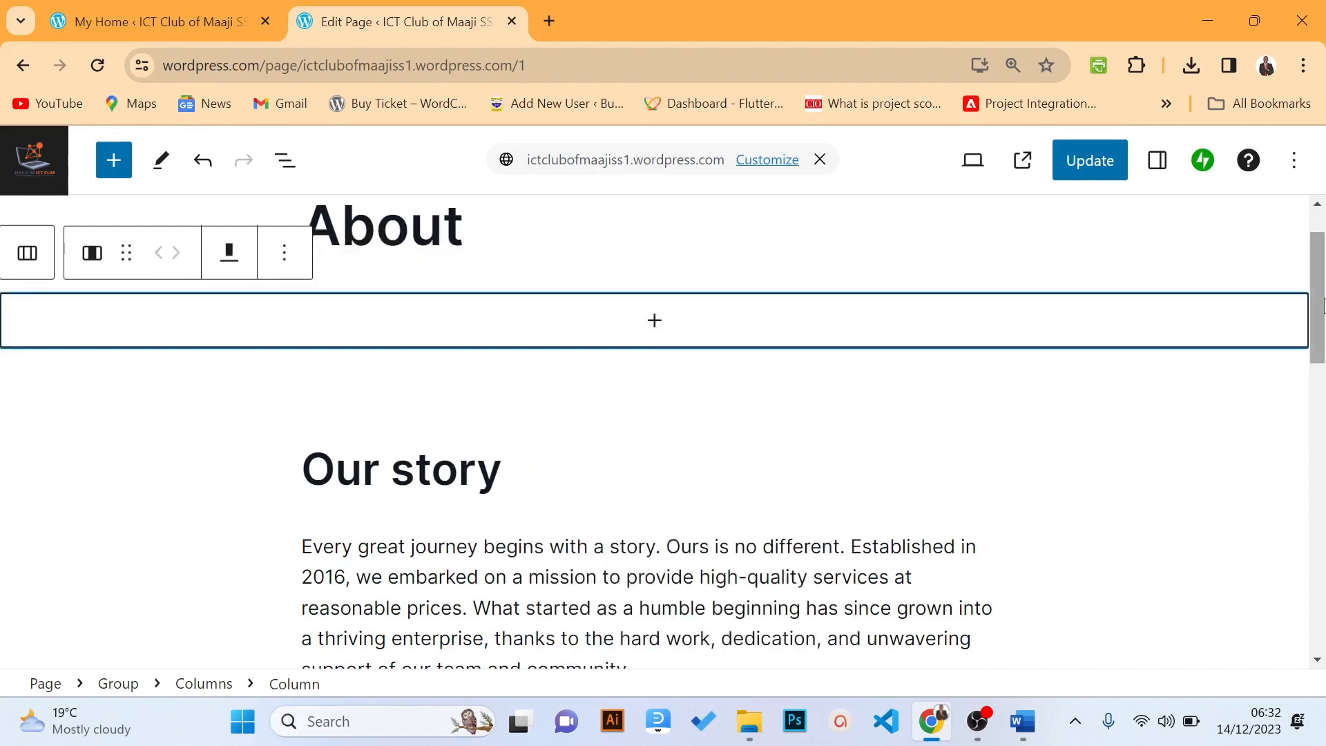
{"action": "left_click_drag", "start_coordinate": [1316, 296], "coordinate": [1288, 364]}
{"action": "left_click", "coordinate": [502, 250]}
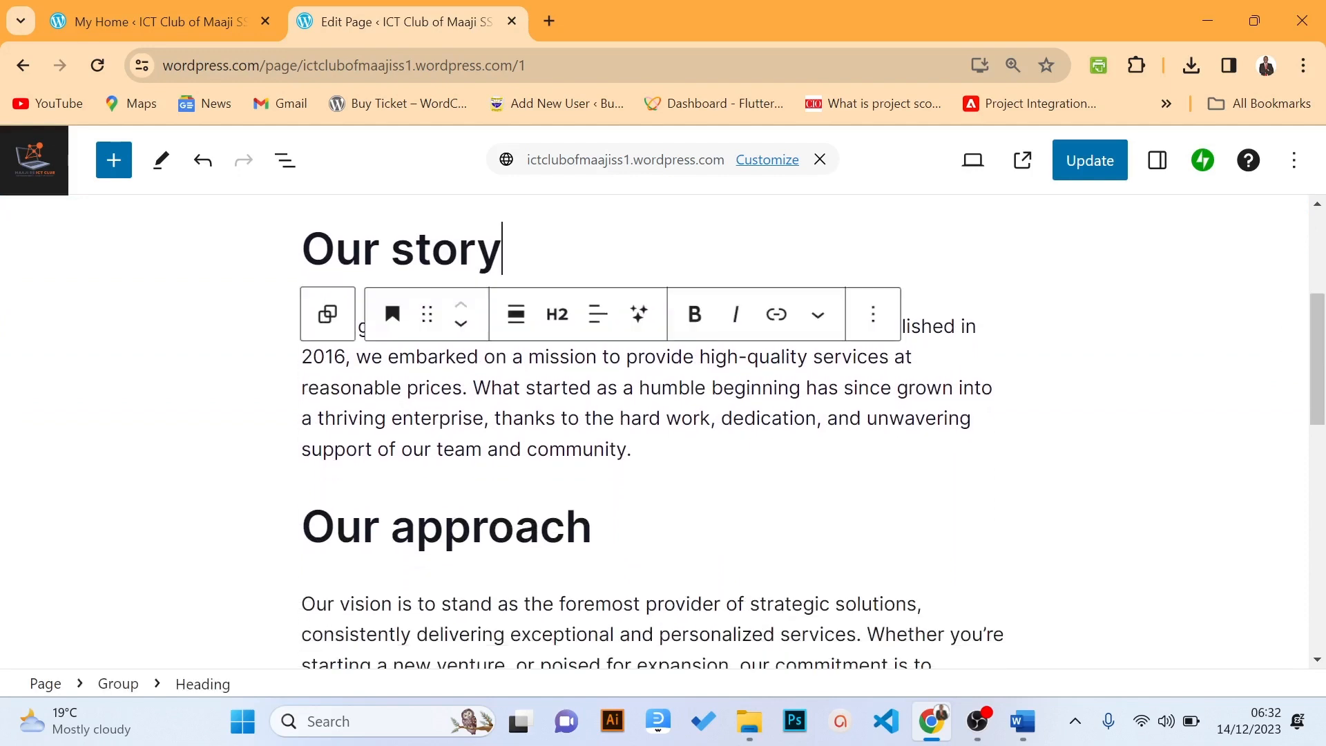
{"action": "left_click_drag", "start_coordinate": [502, 249], "coordinate": [290, 261]}
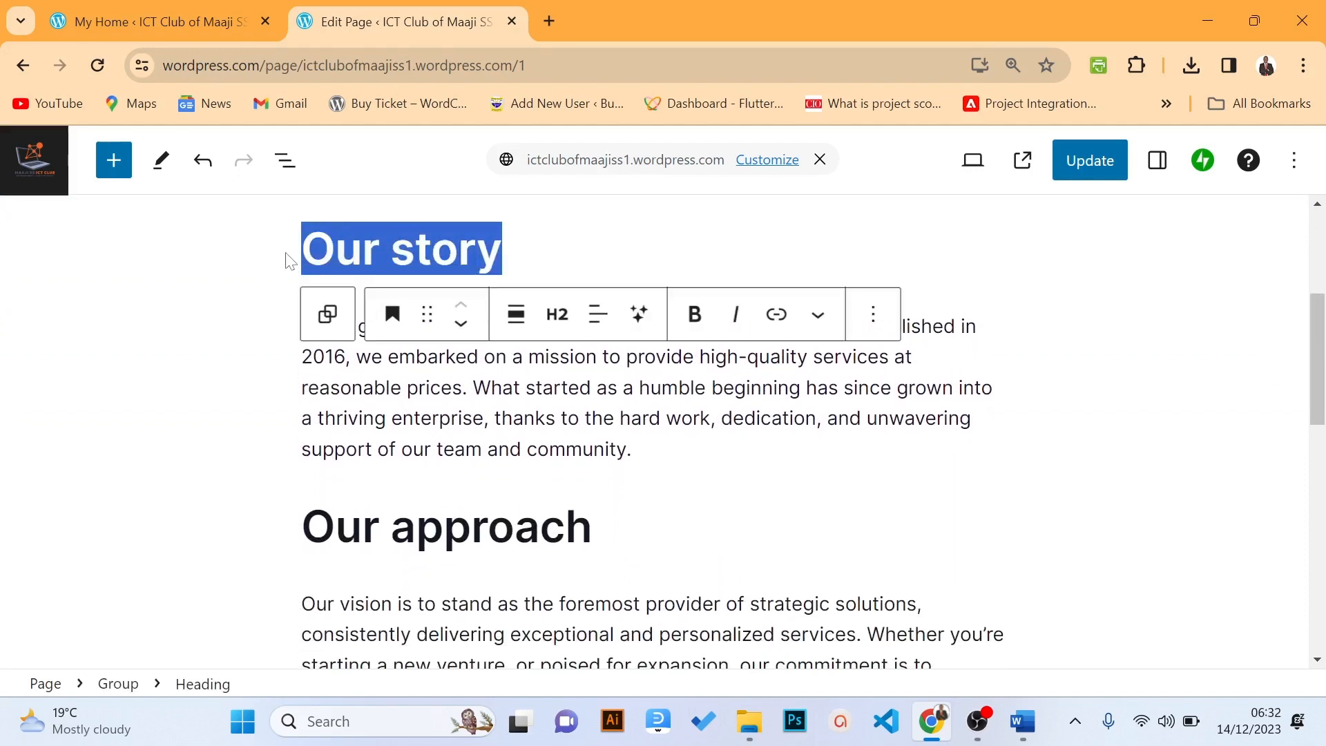
Retitle the 'Our story' heading as 'Our Mission'
{"action": "type", "text": "Our Mo"}
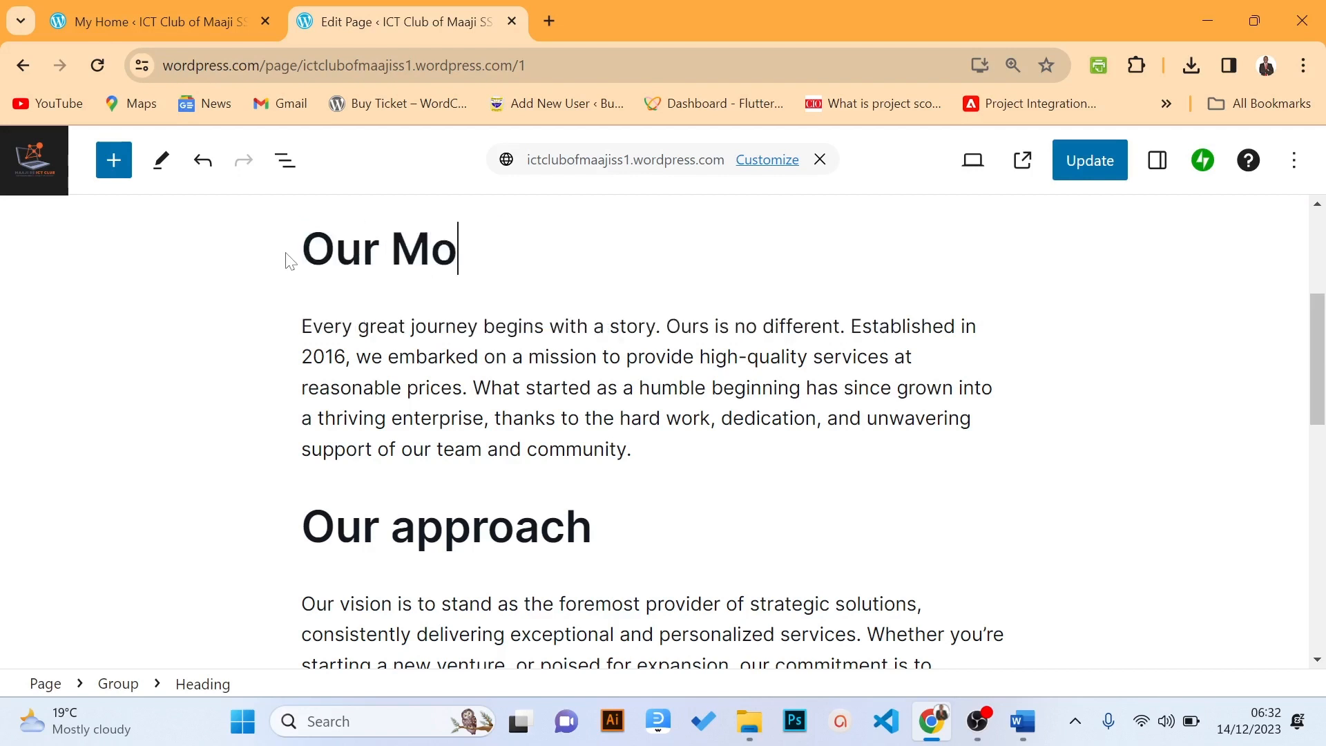
{"action": "key", "text": "BackSpace"}
{"action": "type", "text": "ission"}
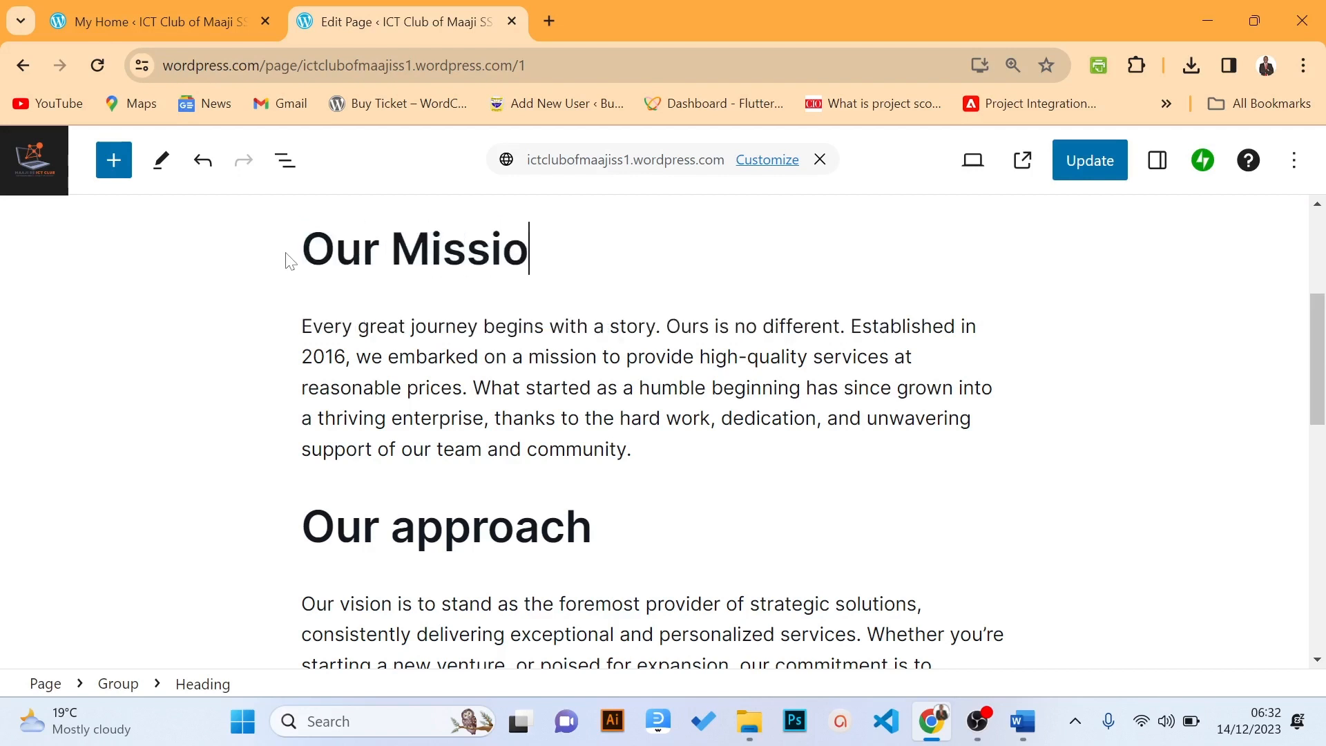
{"action": "key", "text": "ctrl+grave"}
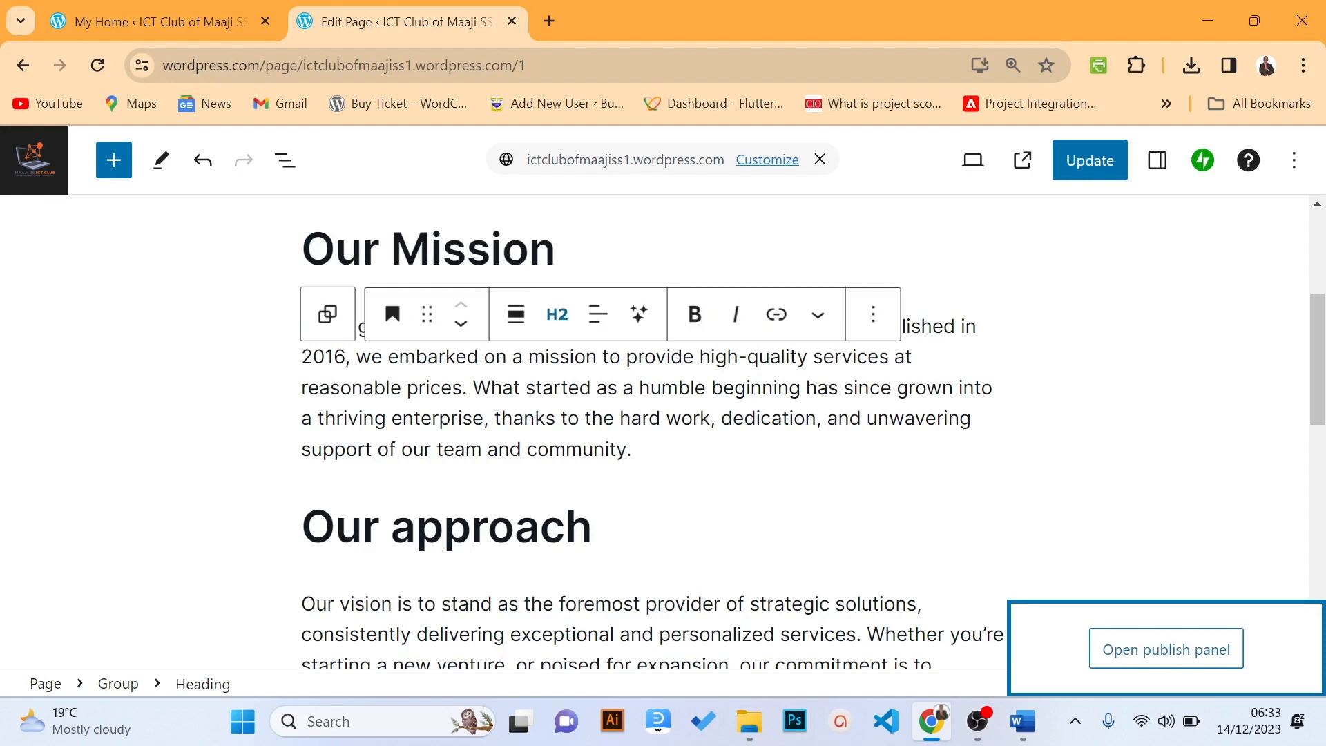
Replace the paragraph under Our Mission with the pasted mission statement, saving the page
{"action": "left_click", "coordinate": [584, 418]}
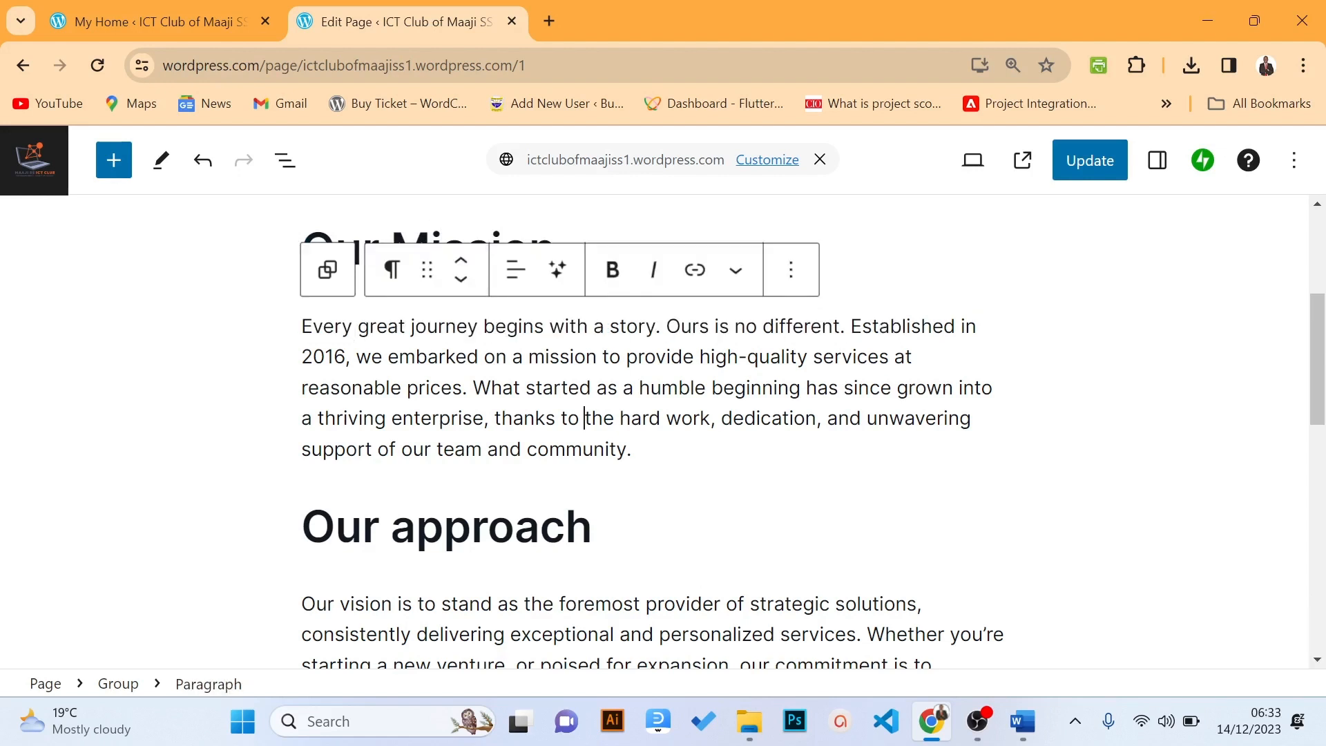
{"action": "left_click_drag", "start_coordinate": [631, 449], "coordinate": [302, 326]}
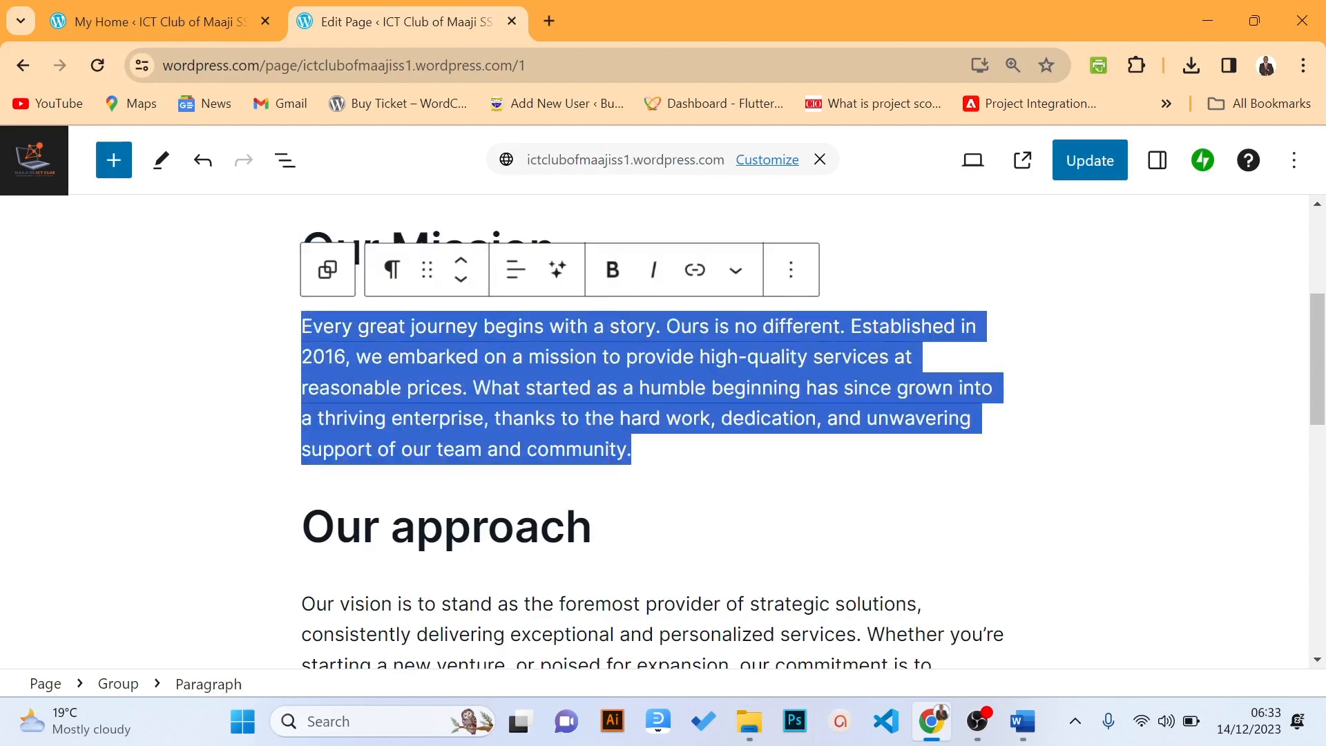
{"action": "key", "text": "ctrl+s"}
{"action": "type", "text": "At Maaji SS ICT Club, our mission is to empower students with the skills and knowledge to navigate the ever-evolving landscape of technology. We aim to foster a culture of innovation, critical thinking, and digital literacy among our members."}
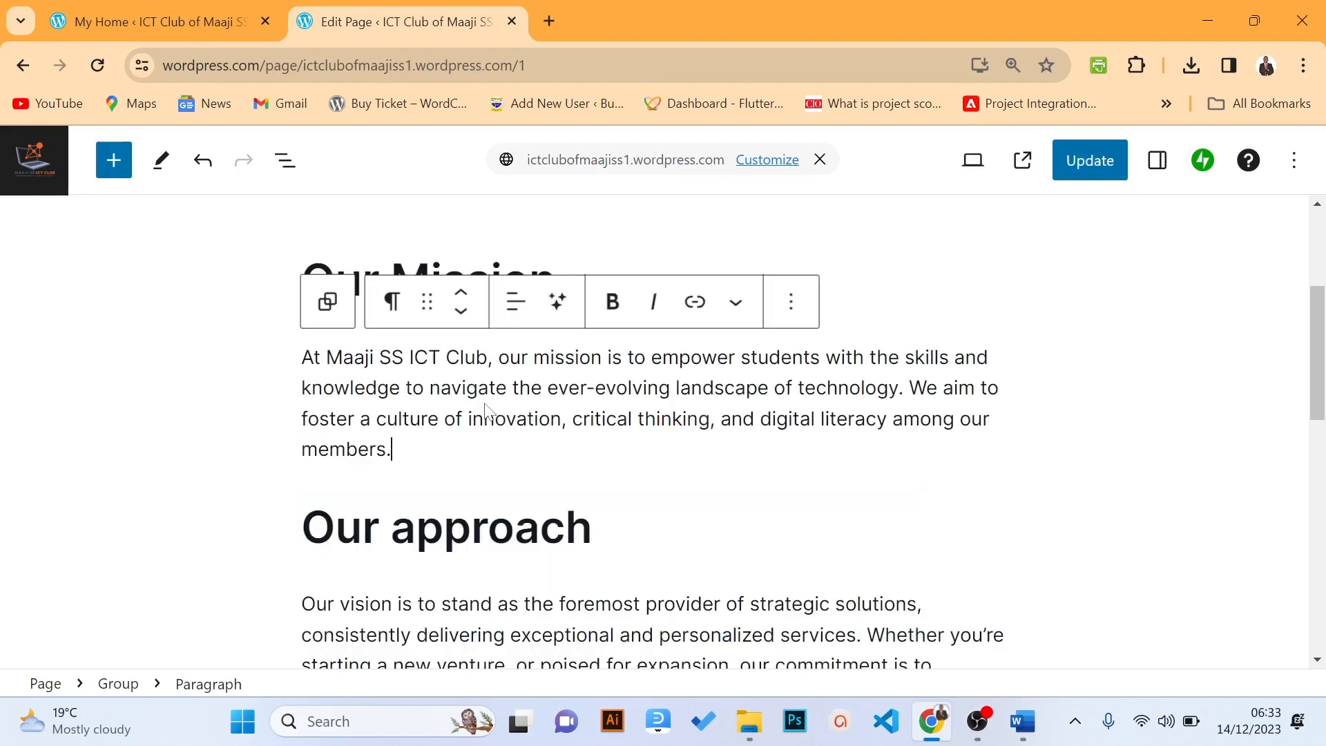
{"action": "left_click_drag", "start_coordinate": [682, 419], "coordinate": [676, 389]}
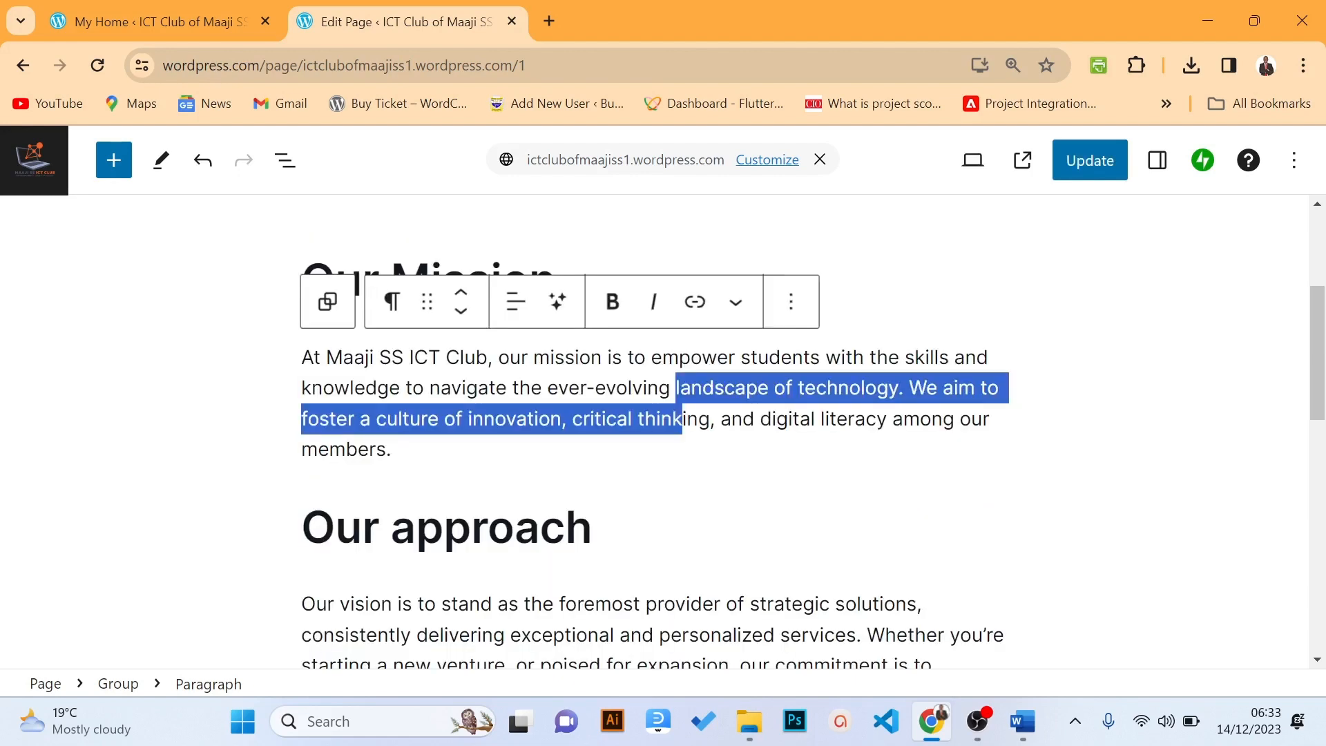
{"action": "left_click", "coordinate": [794, 268]}
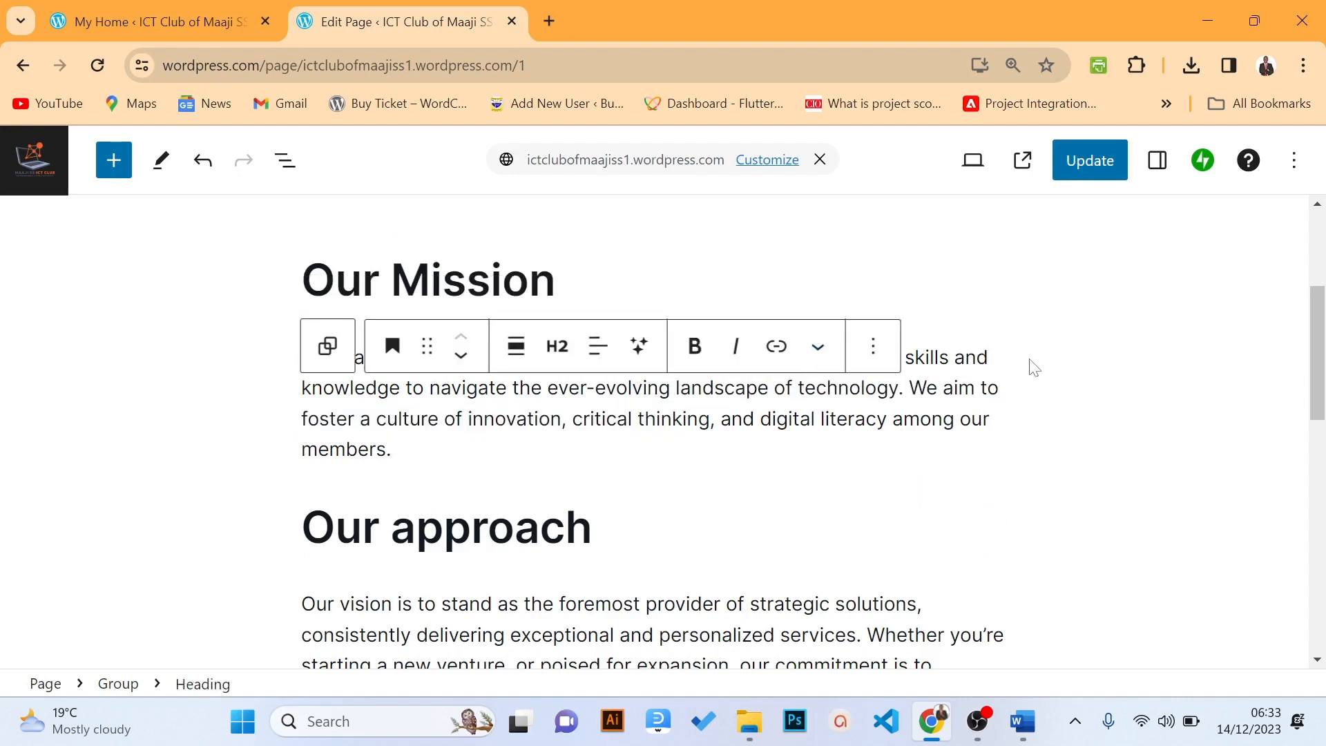
{"action": "left_click_drag", "start_coordinate": [1320, 339], "coordinate": [1324, 382]}
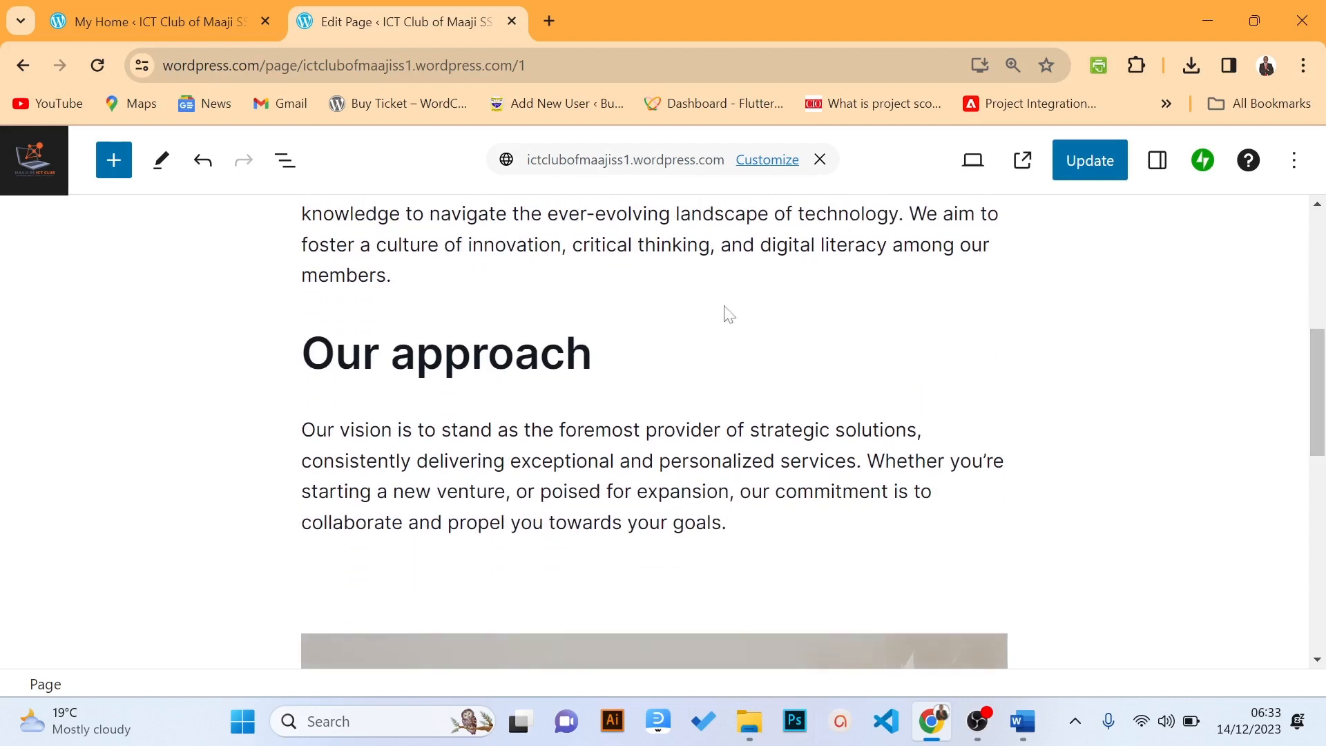
{"action": "left_click_drag", "start_coordinate": [594, 355], "coordinate": [298, 355]}
{"action": "type", "text": "Our"}
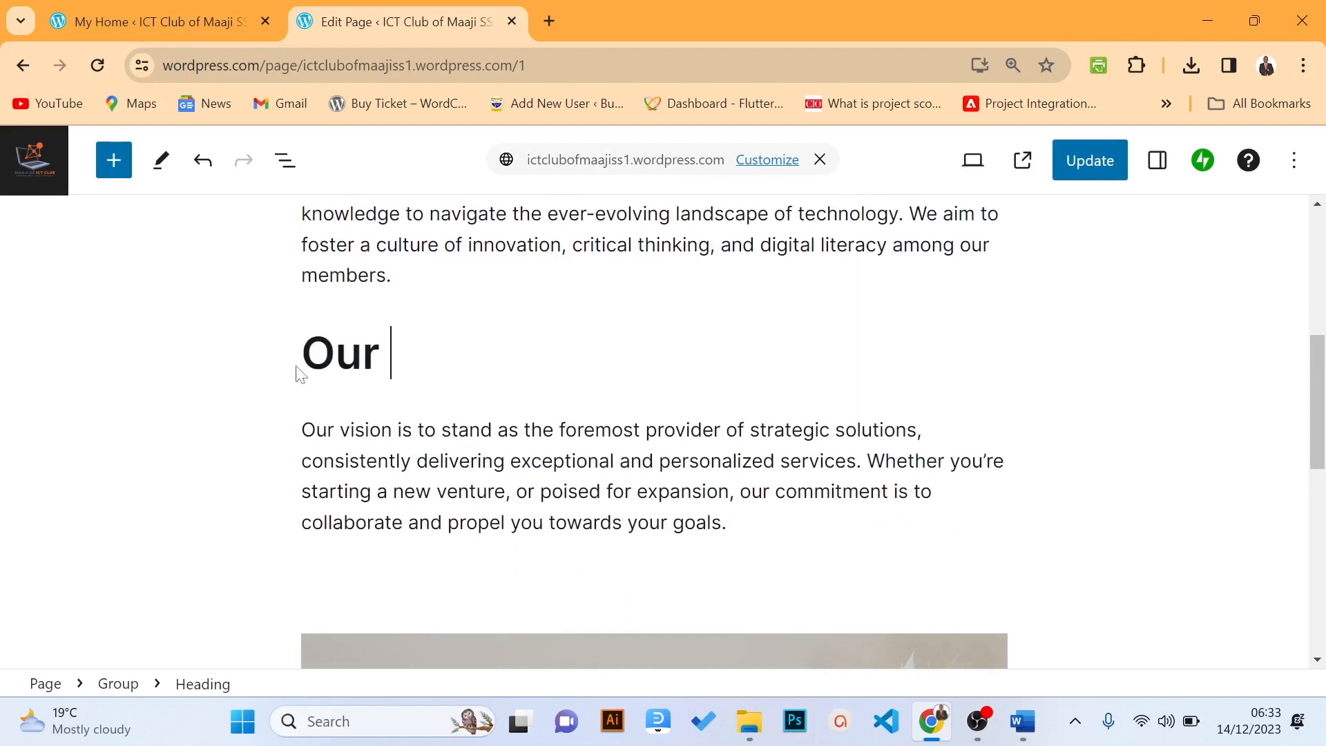
{"action": "type", "text": " Vision"}
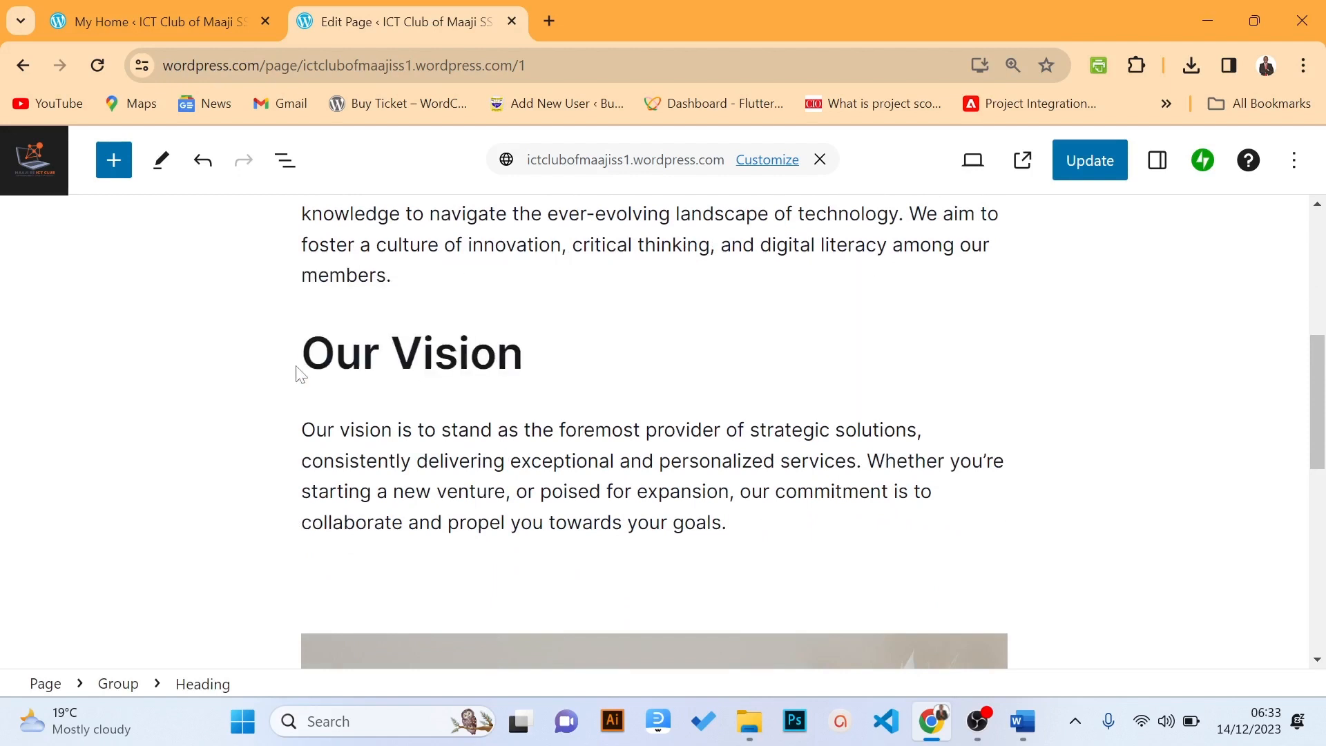
{"action": "left_click", "coordinate": [444, 461]}
{"action": "key", "text": "ctrl+grave"}
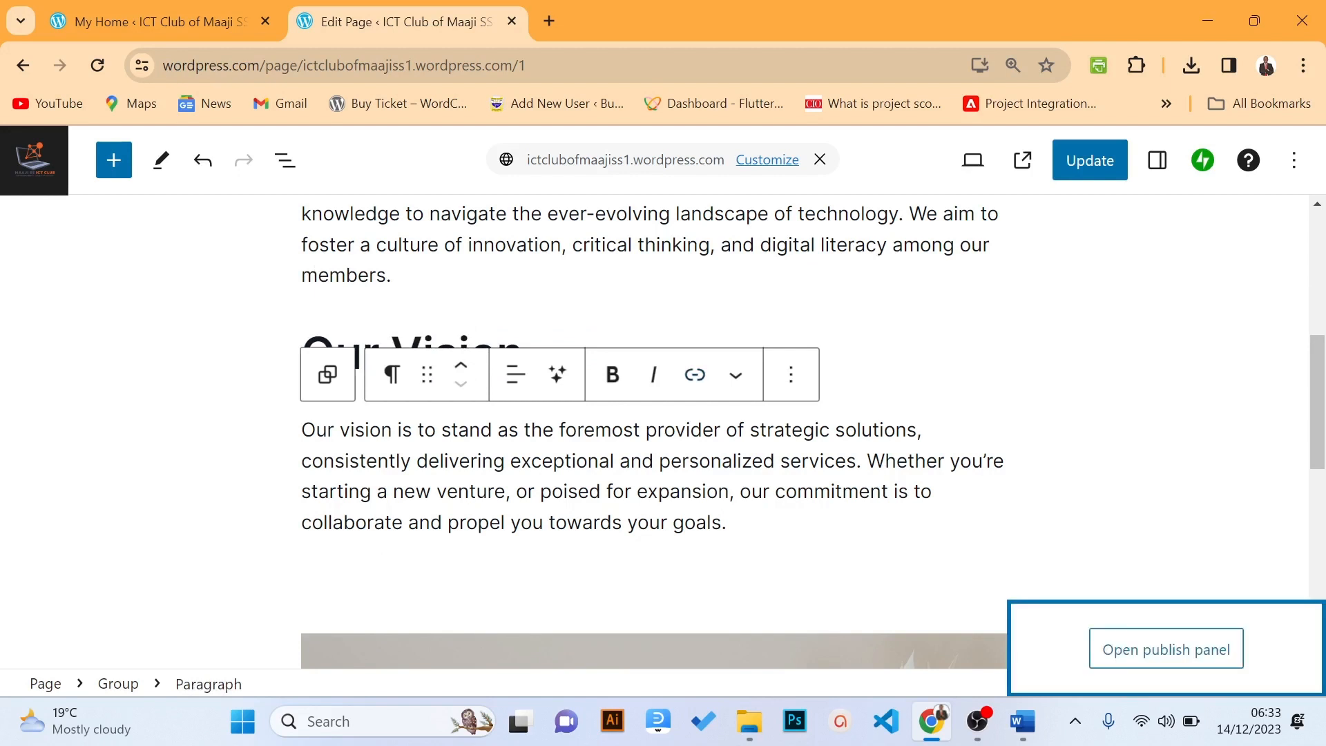
{"action": "left_click", "coordinate": [476, 492]}
{"action": "left_click_drag", "start_coordinate": [302, 429], "coordinate": [728, 523]}
{"action": "type", "text": "We envision a future where every Maaji SS student is not just a consumer but a creator in the digital world. Our vision is to be a catalyst for technological growth, providing a platform for students to explore, experiment, and excel in the field of Information and Communication Technology."}
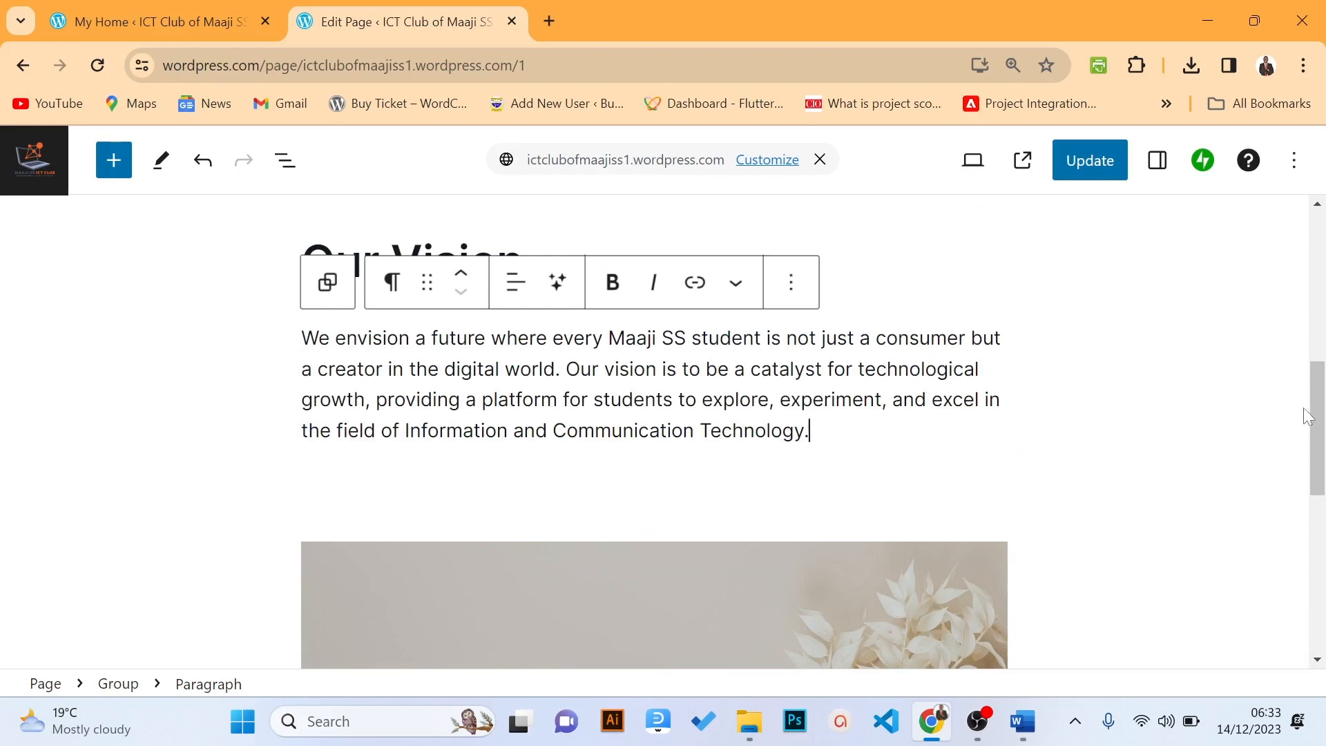
{"action": "left_click_drag", "start_coordinate": [1312, 407], "coordinate": [1277, 416]}
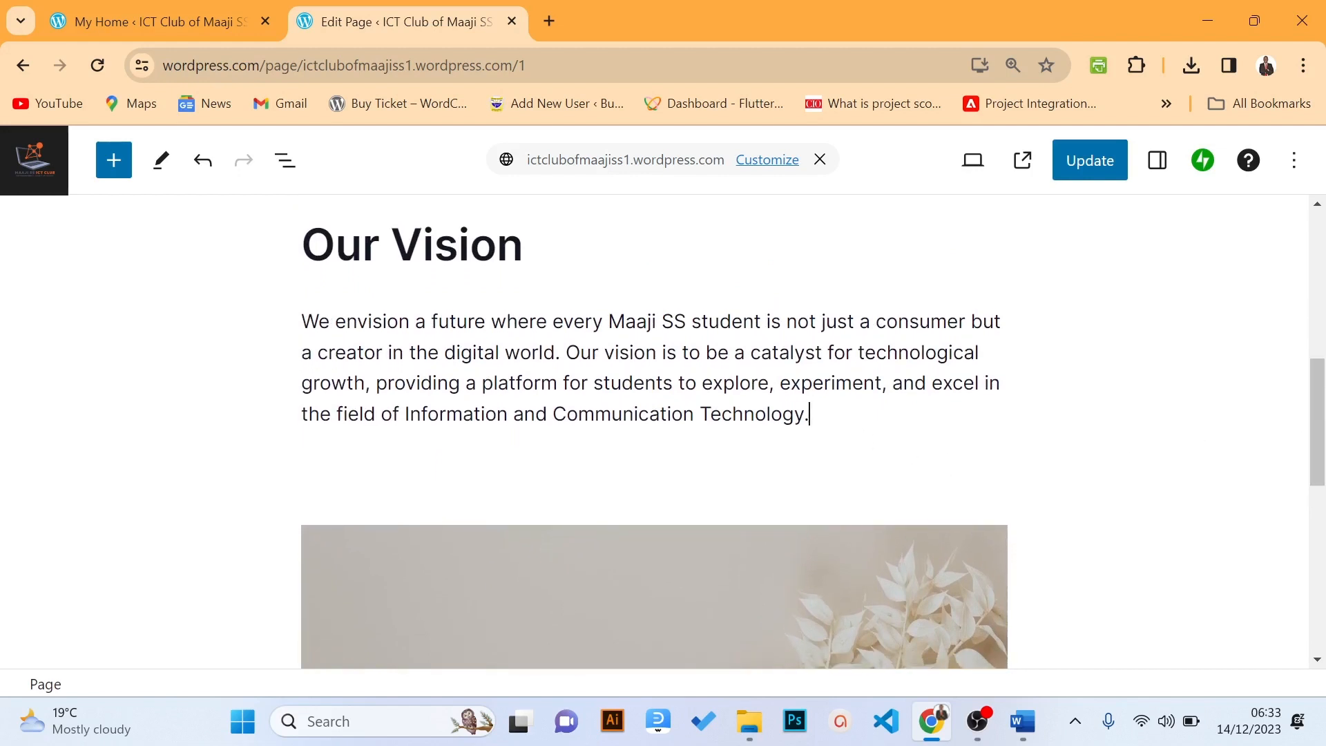
{"action": "key", "text": "Return"}
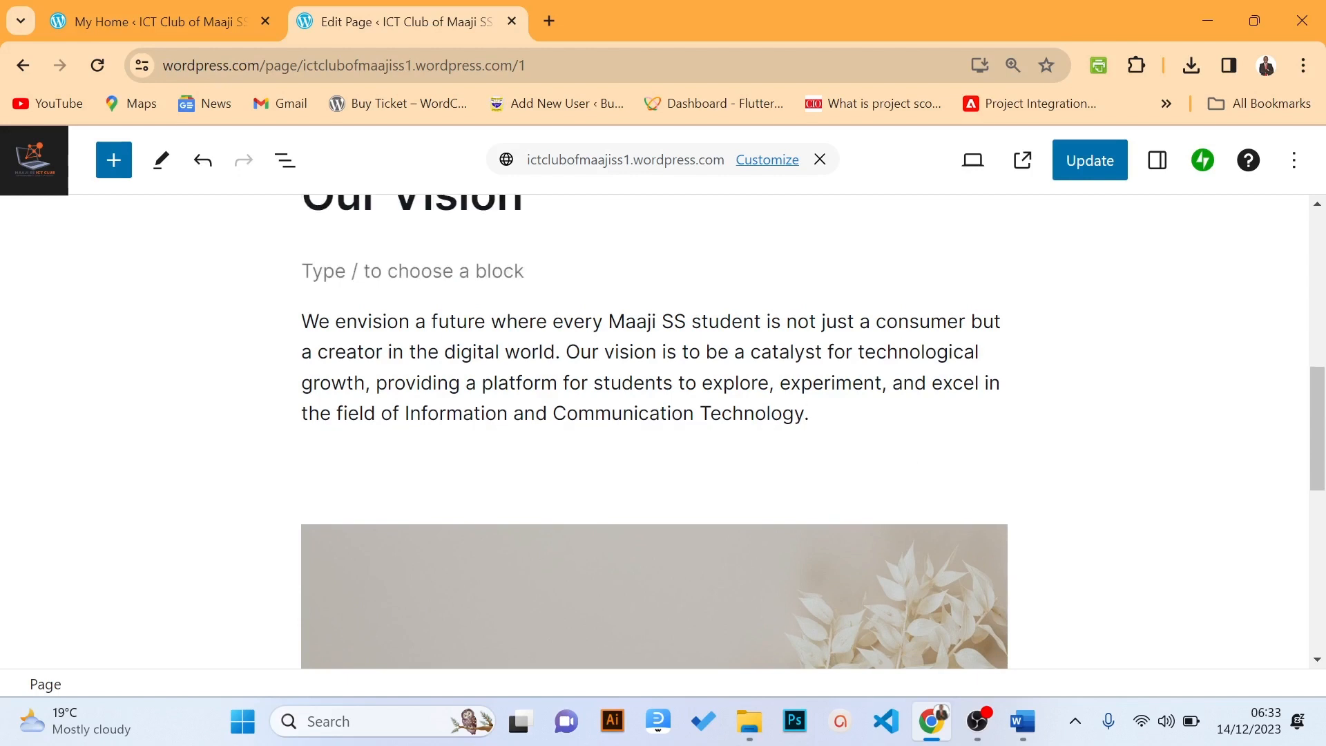
{"action": "key", "text": "Return"}
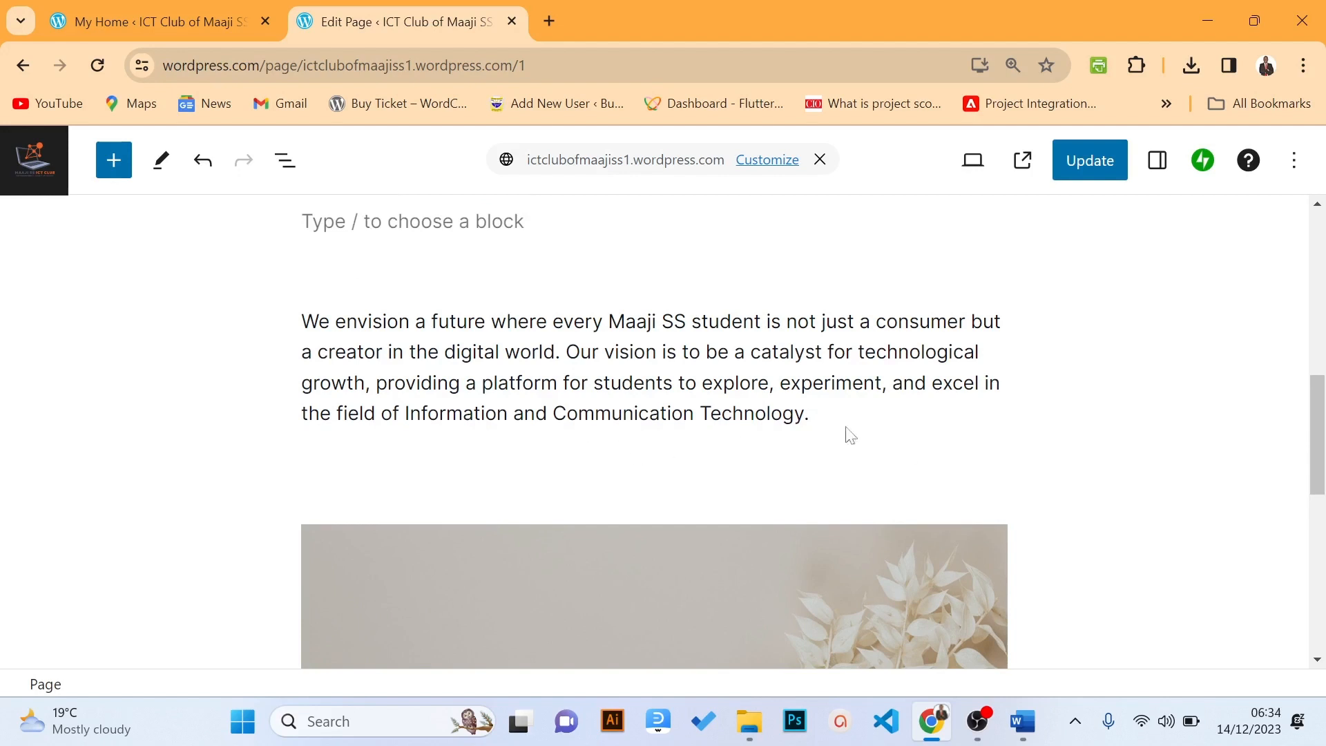
{"action": "left_click_drag", "start_coordinate": [1317, 441], "coordinate": [1316, 379]}
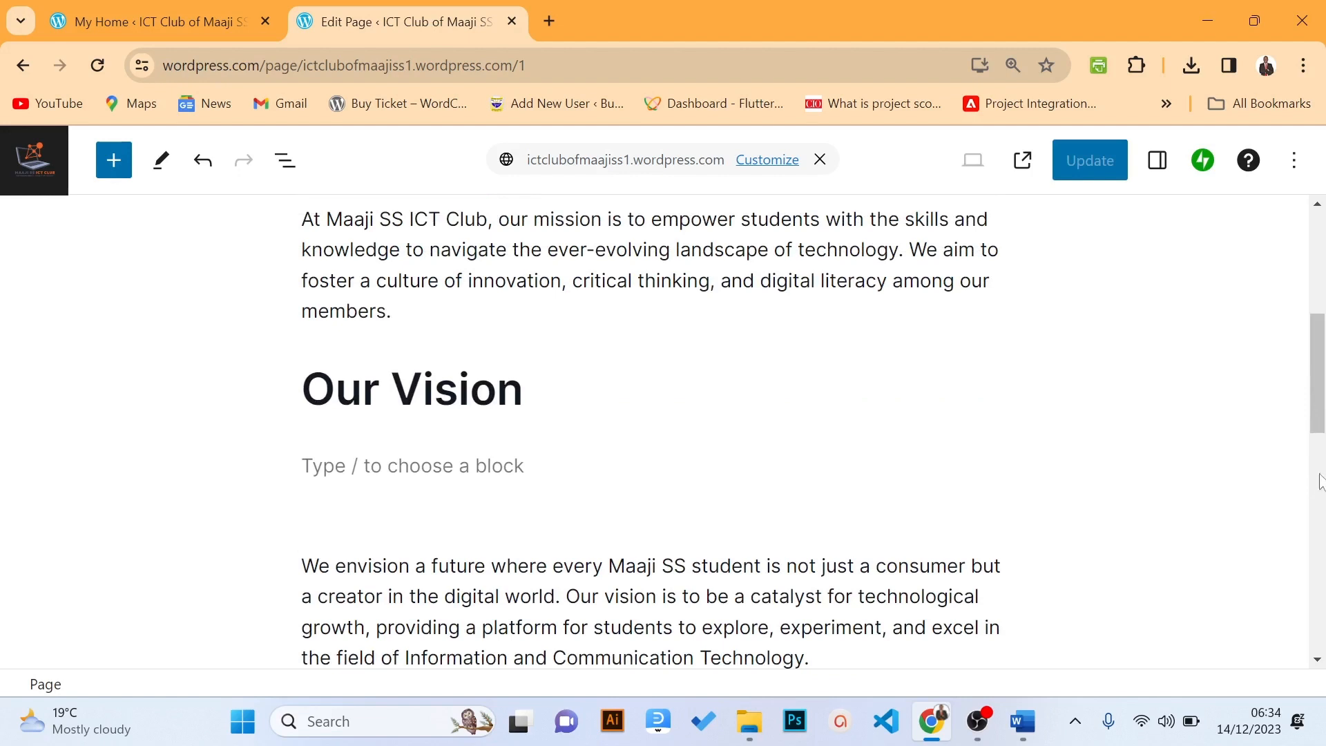
Add an 'Our History' line, move it below the vision paragraph, make it a heading, and add a paragraph
{"action": "left_click", "coordinate": [413, 465]}
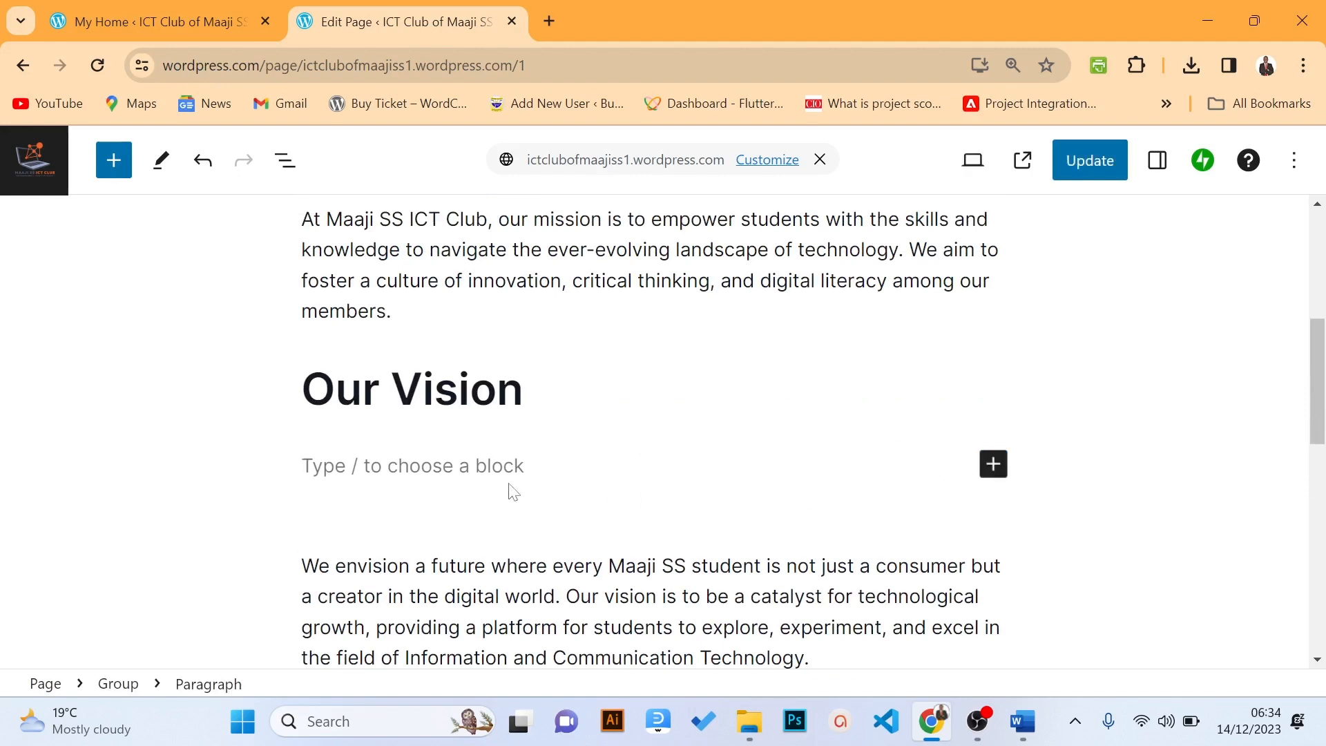
{"action": "type", "text": "Our "}
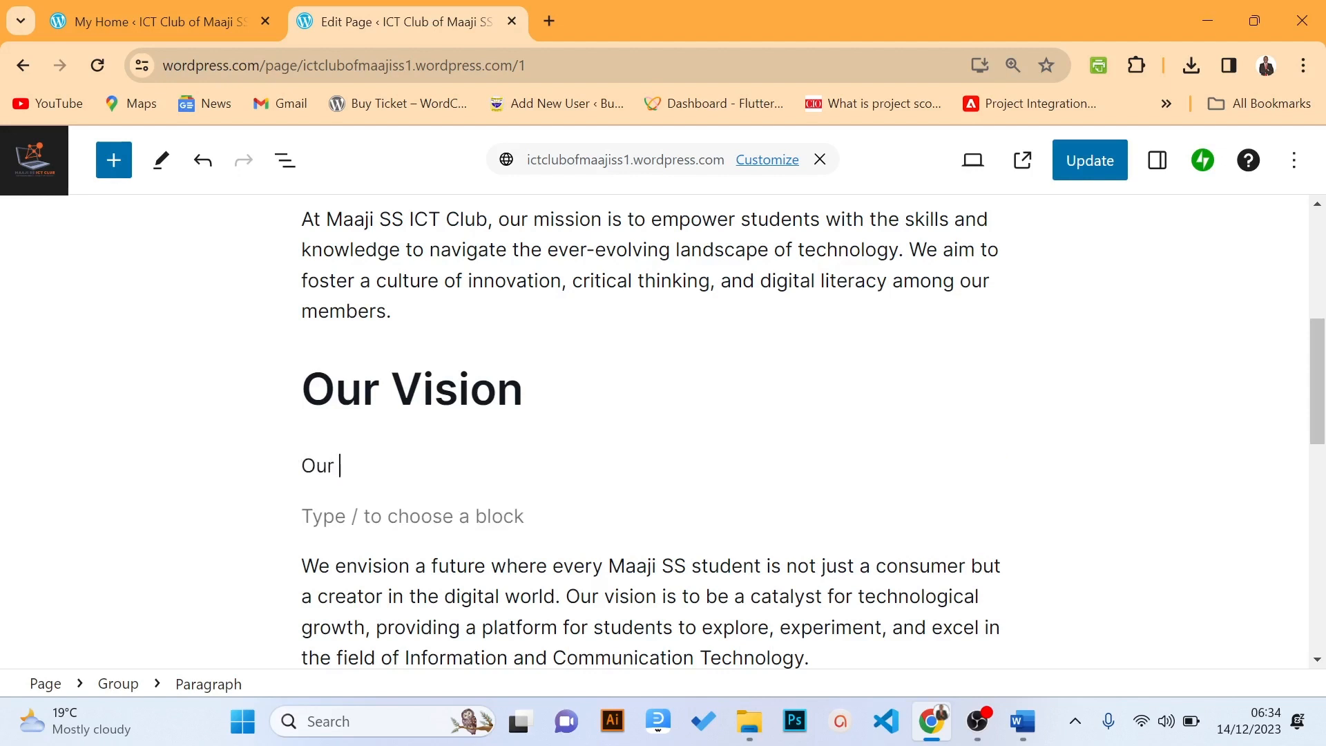
{"action": "type", "text": "V"}
{"action": "type", "text": "istory"}
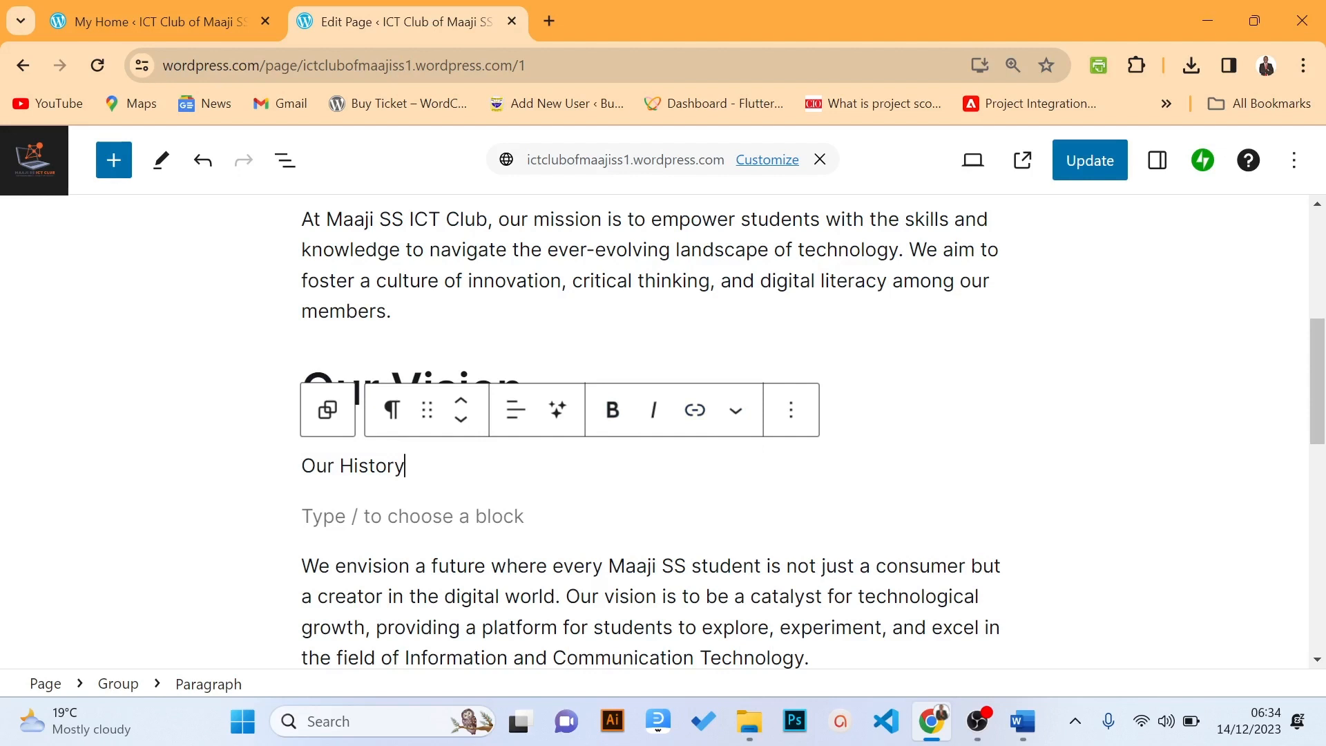
{"action": "key", "text": "ctrl+a"}
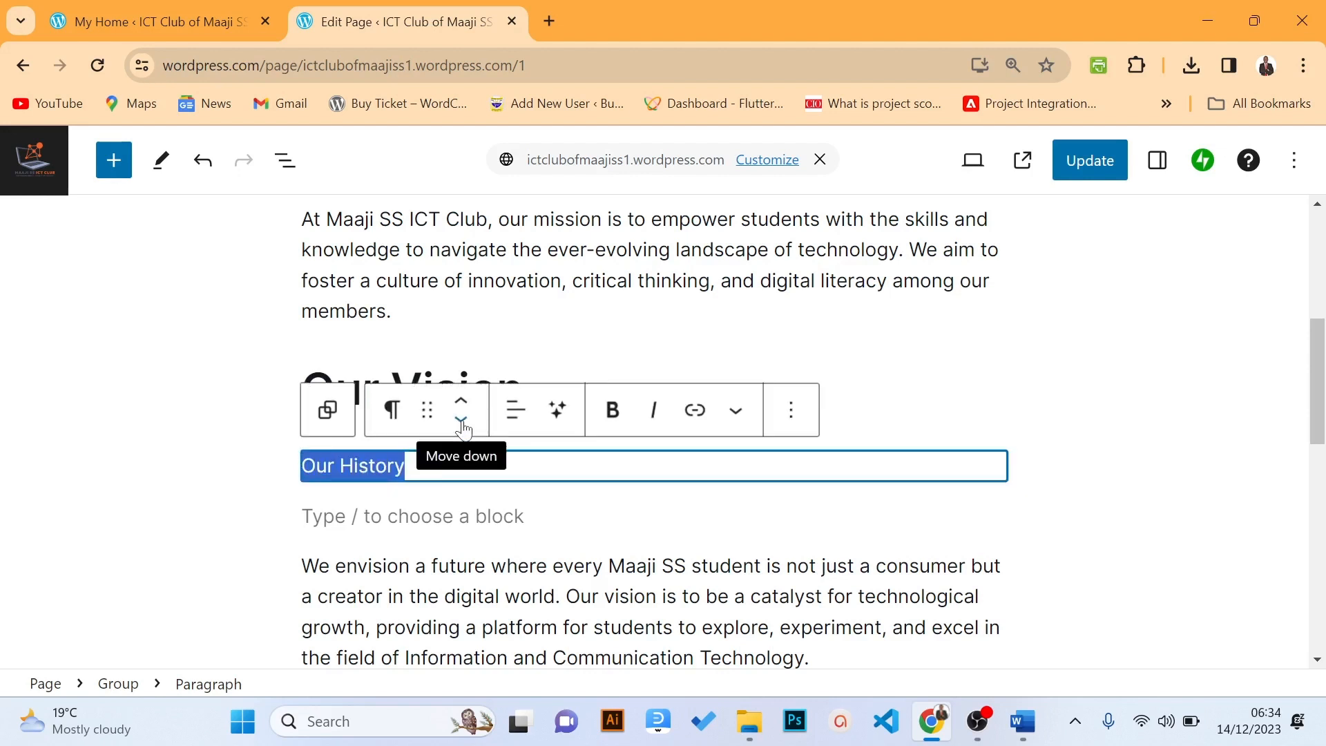
{"action": "left_click", "coordinate": [461, 421]}
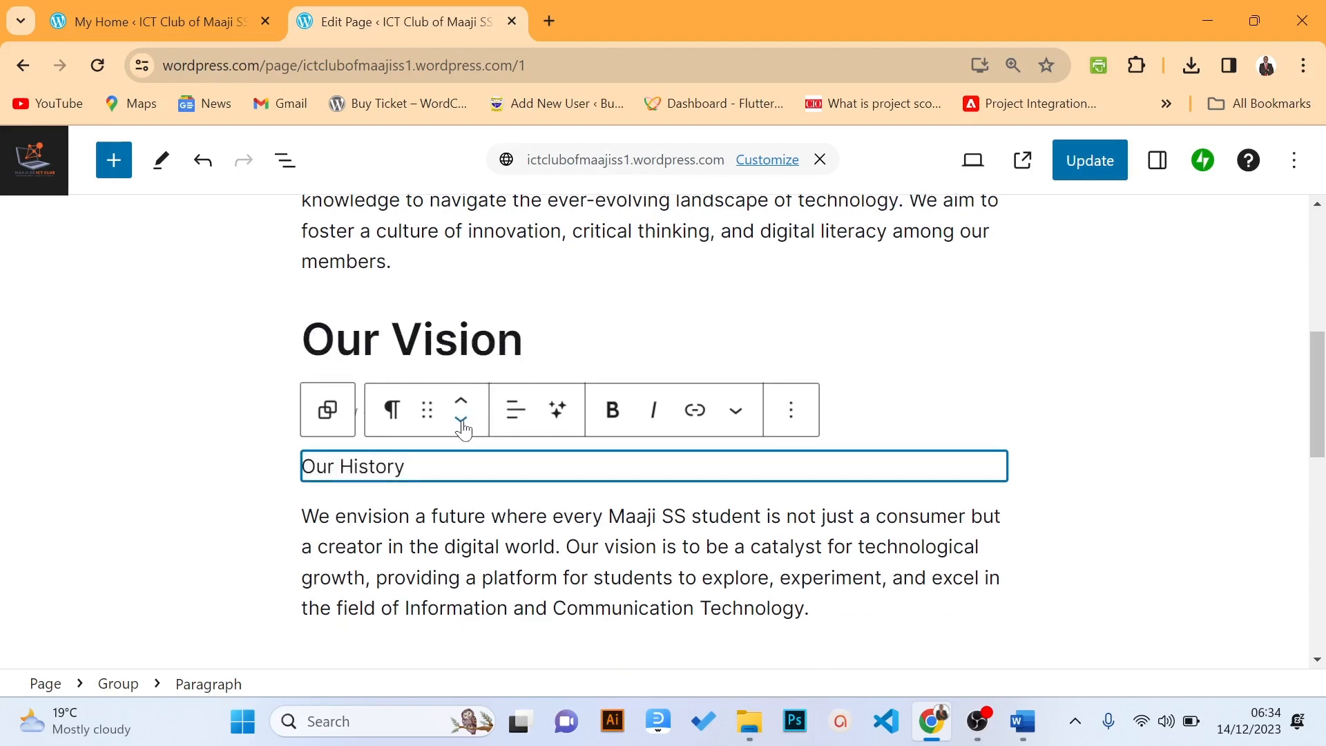
{"action": "left_click", "coordinate": [461, 420]}
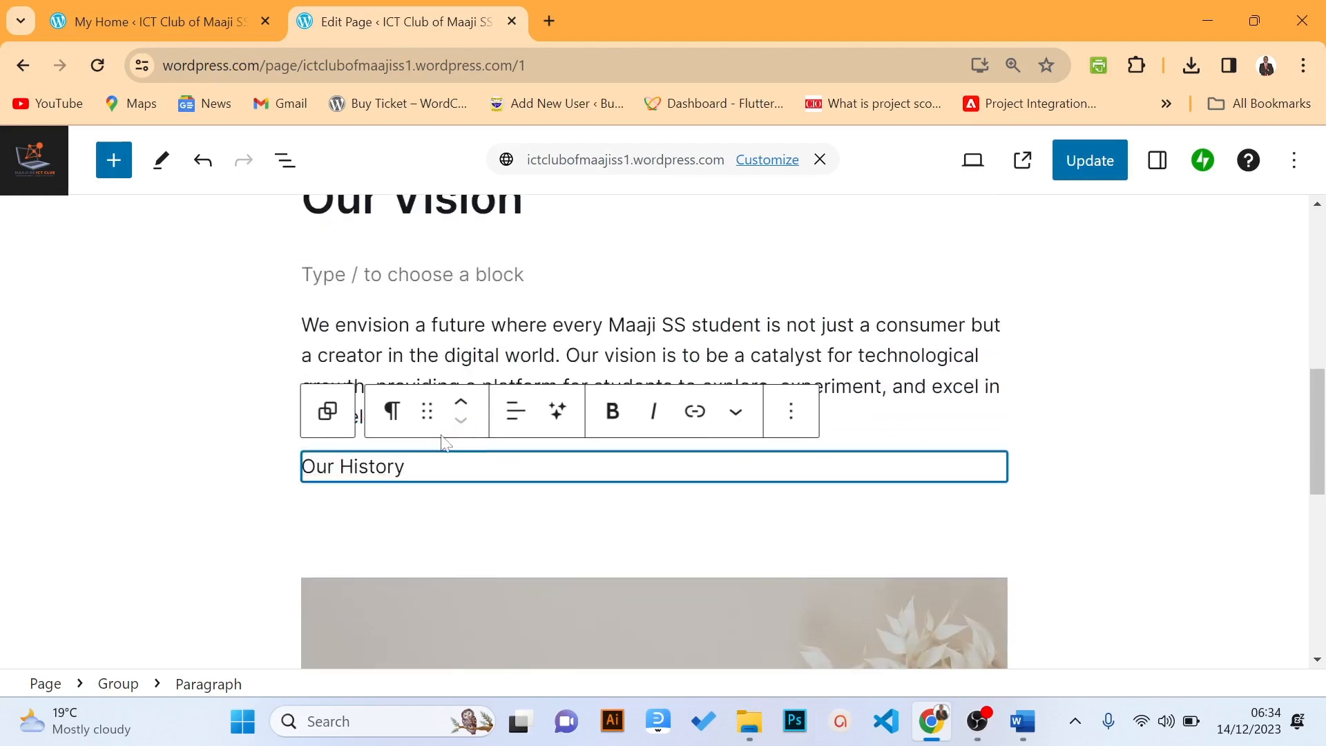
{"action": "left_click", "coordinate": [394, 426]}
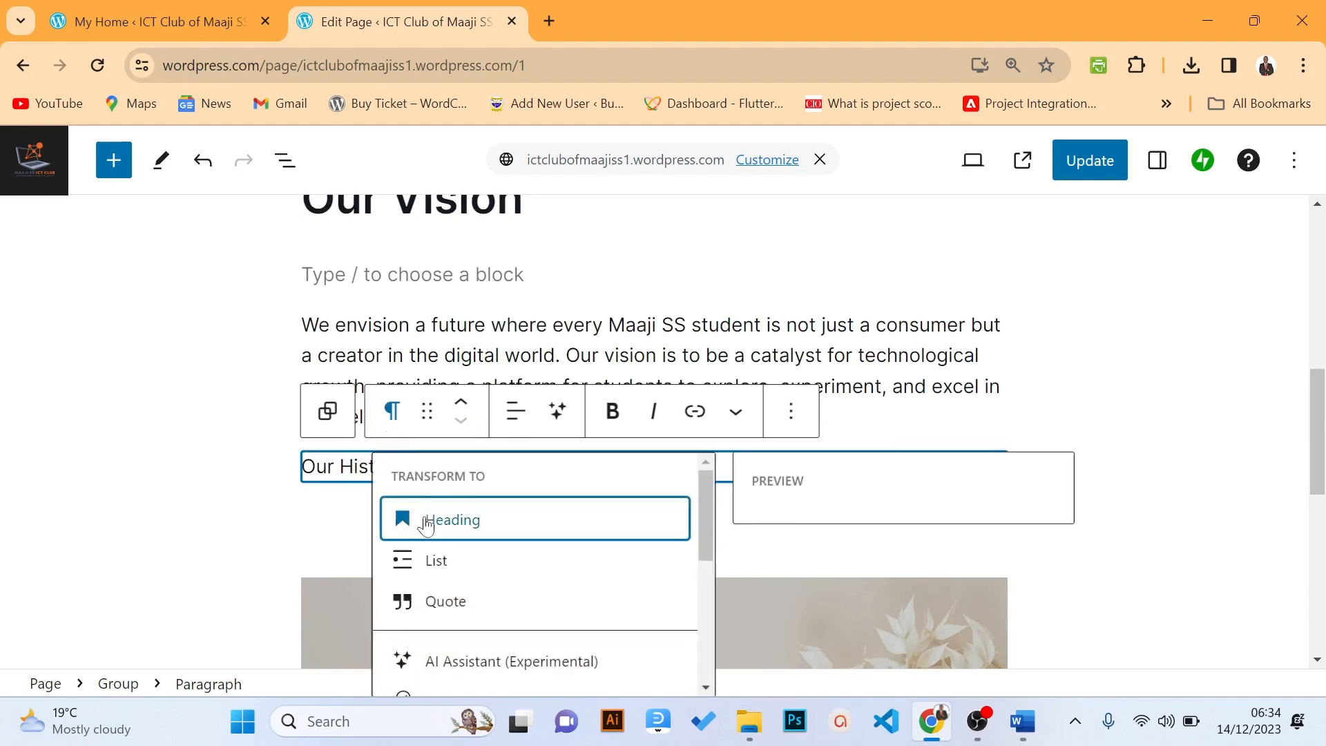
{"action": "left_click", "coordinate": [453, 520]}
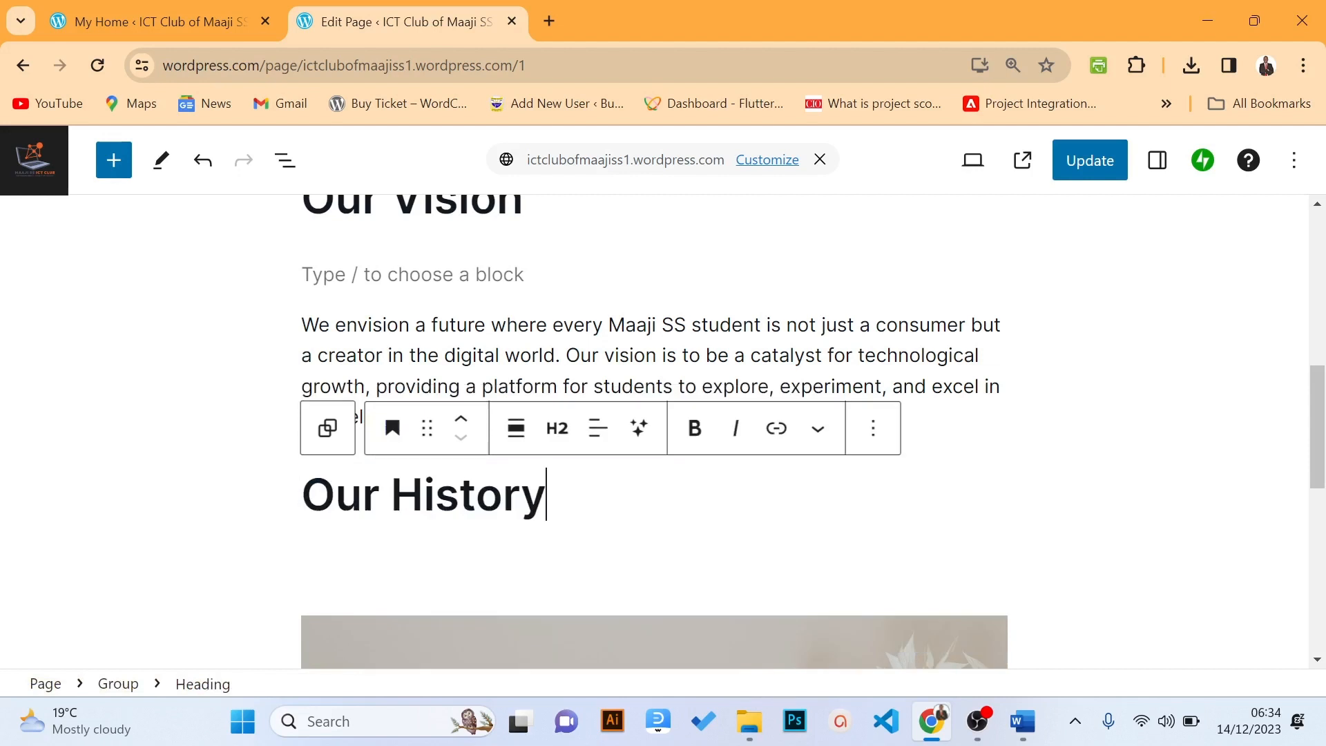
{"action": "key", "text": "Return"}
{"action": "scroll", "coordinate": [573, 502], "scroll_direction": "down", "scroll_amount": 1}
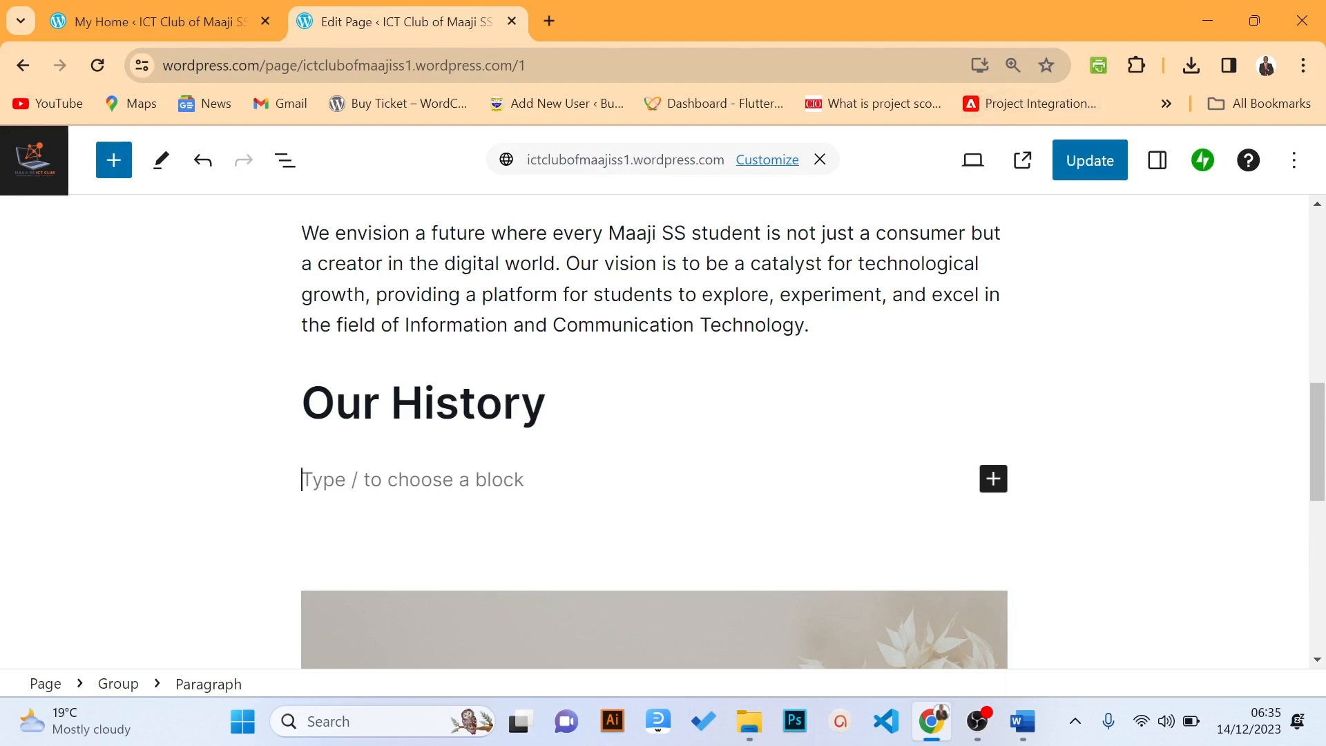
Paste the Founded in 2022 history paragraph under Our History and save
{"action": "type", "text": "Founded in 2022, the Maaji SS ICT Club has been a hub of technological exploration and learning. Over the years, we've evolved into a community that thrives on curiosity, teamwork, and a passion for leveraging technology for positive change."}
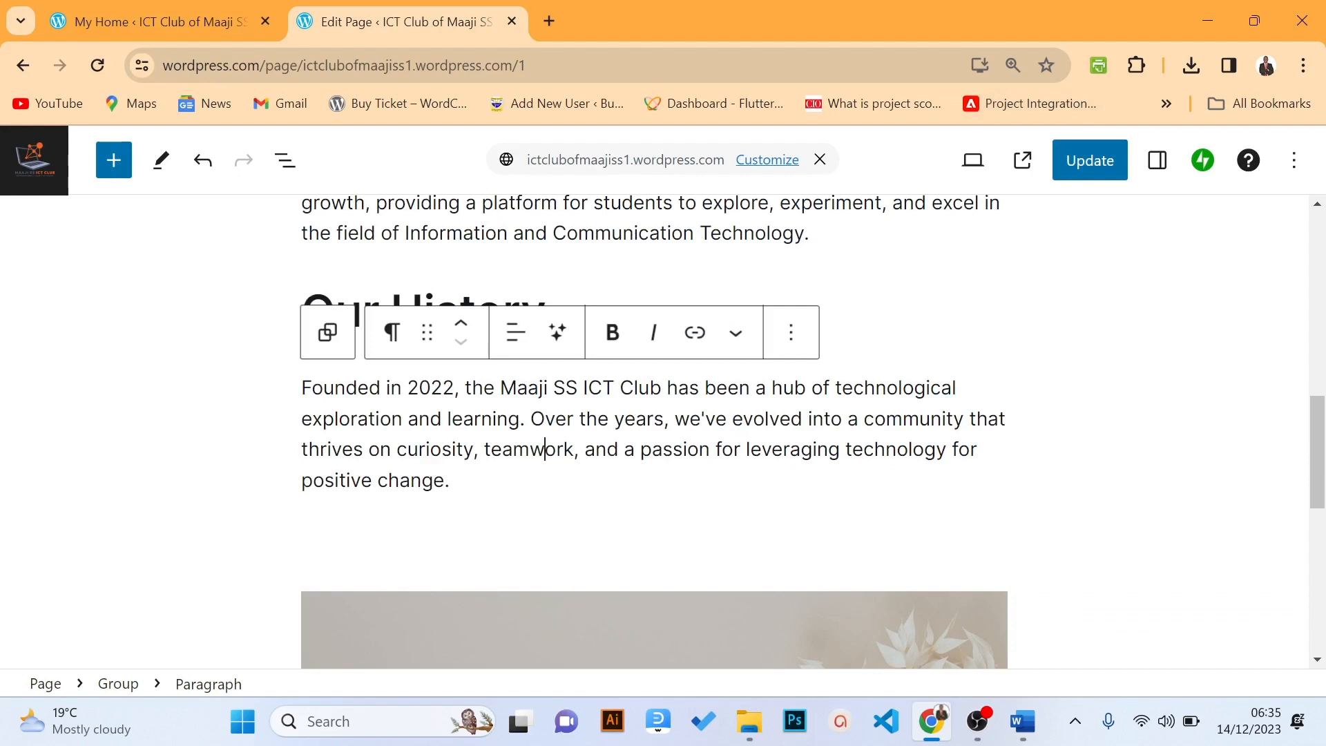
{"action": "key", "text": "ctrl+s"}
{"action": "left_click_drag", "start_coordinate": [1324, 420], "coordinate": [1316, 505]}
Delete the sample customer-quote cover block
{"action": "left_click", "coordinate": [738, 279]}
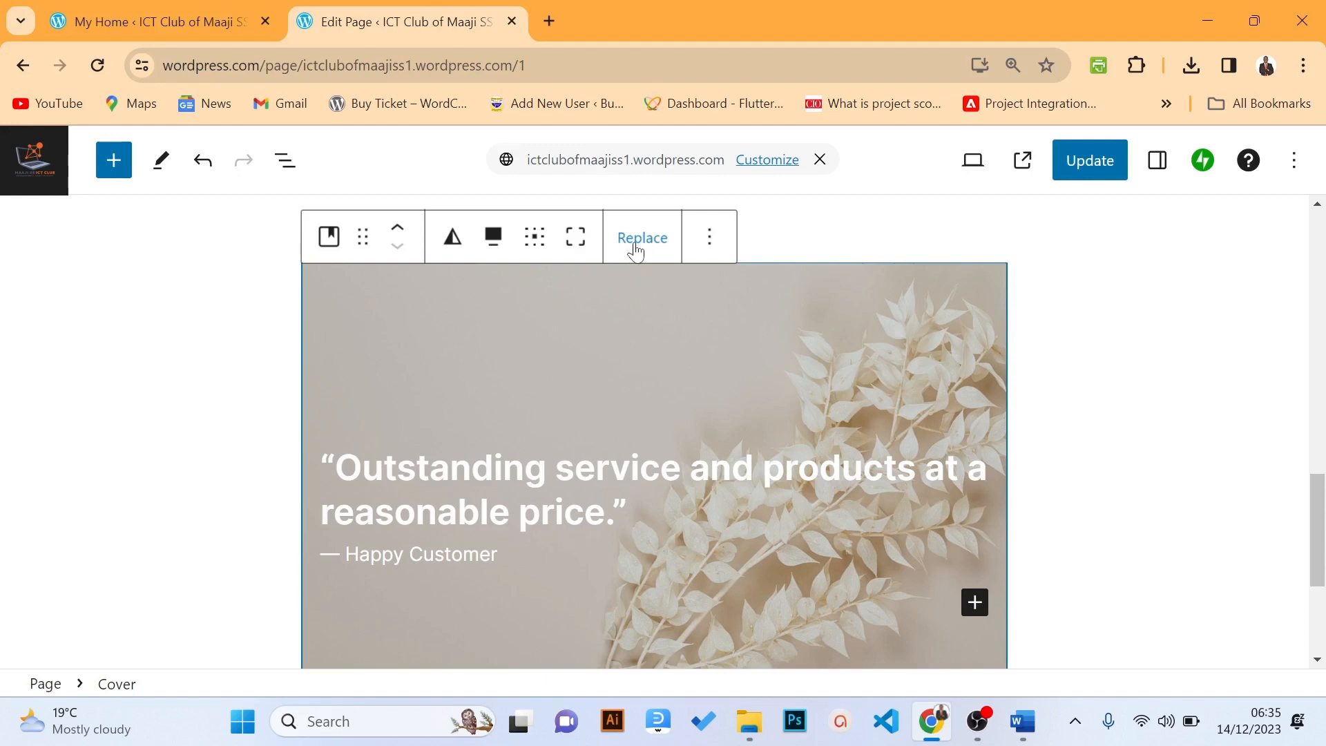
{"action": "left_click", "coordinate": [705, 245]}
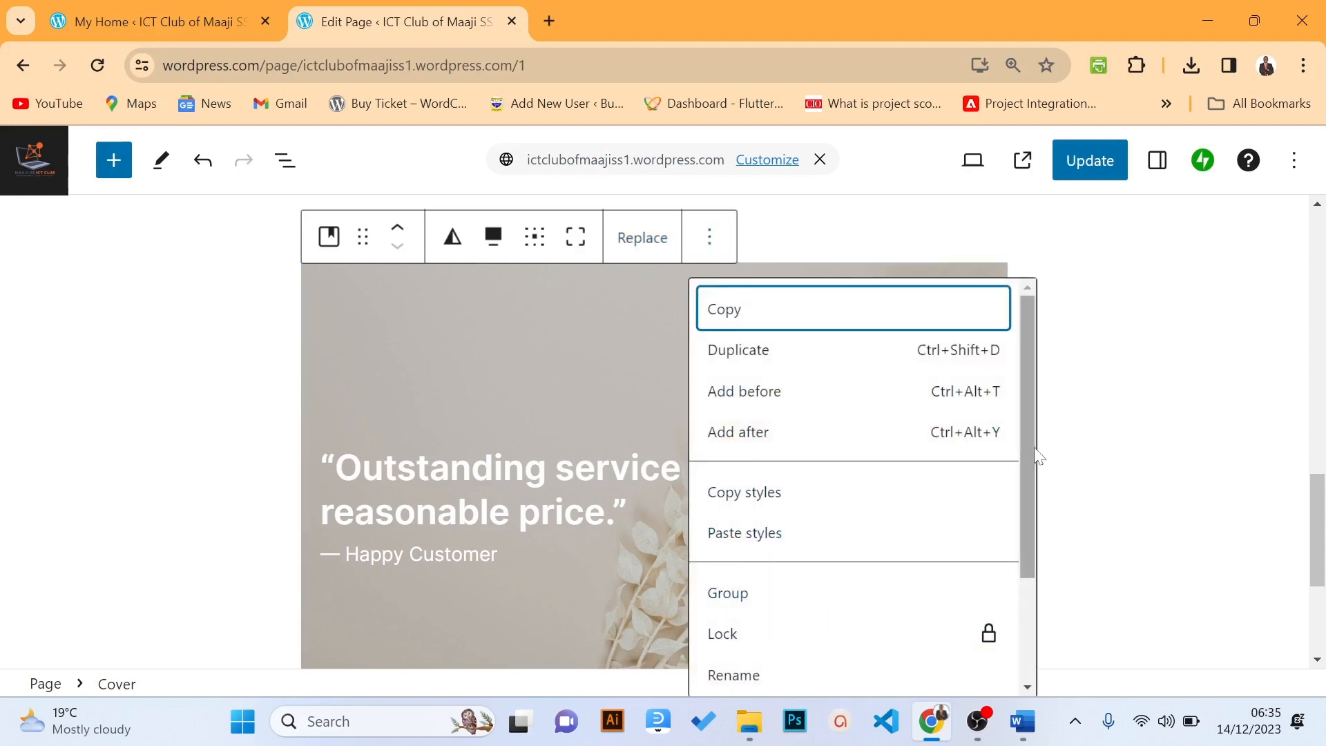
{"action": "scroll", "coordinate": [1033, 446], "scroll_direction": "down", "scroll_amount": 3}
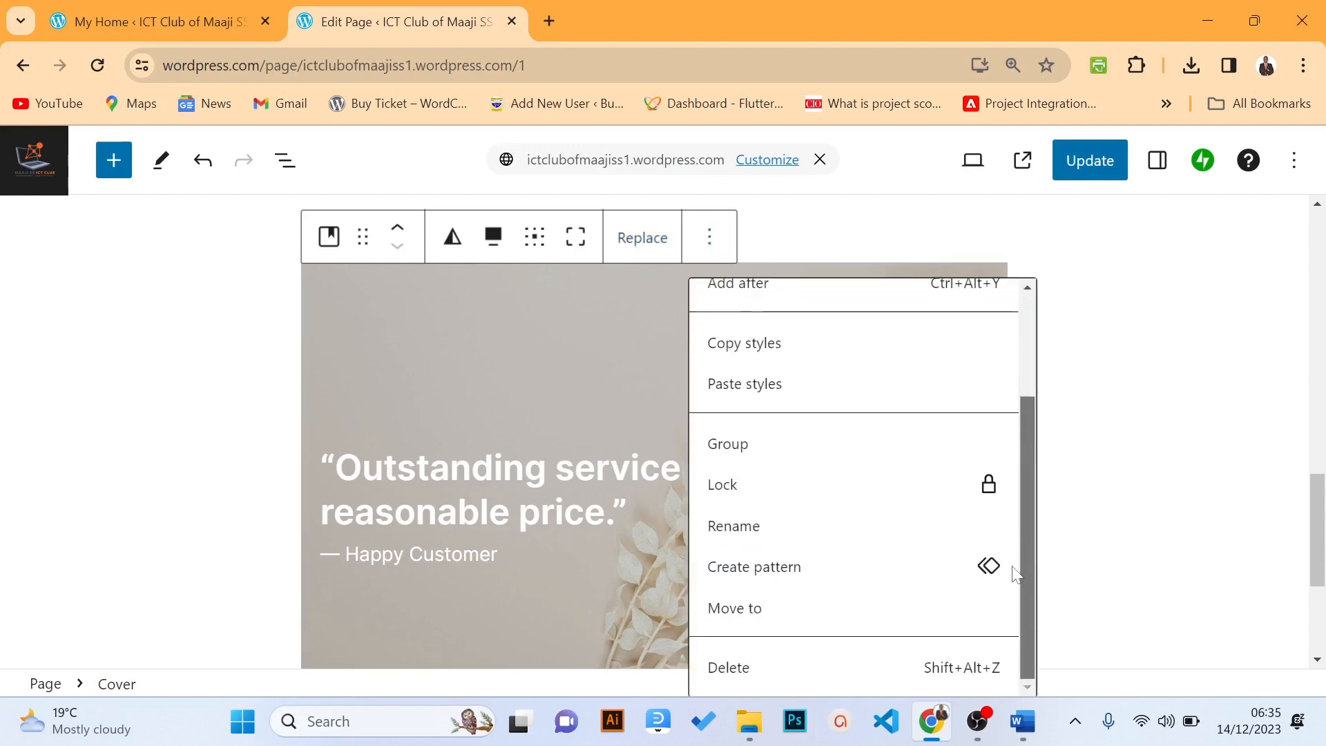
{"action": "left_click", "coordinate": [755, 680]}
{"action": "scroll", "coordinate": [1319, 573], "scroll_direction": "down", "scroll_amount": 4}
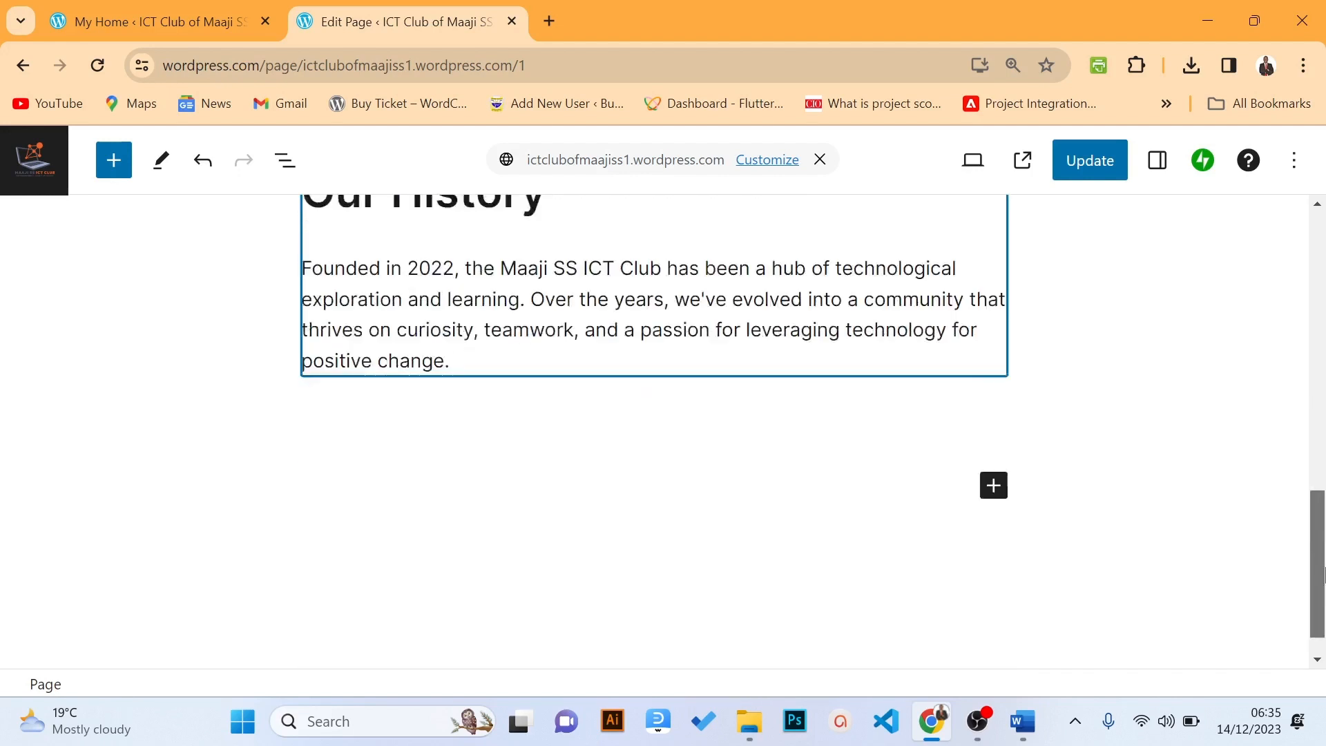
{"action": "left_click_drag", "start_coordinate": [1324, 574], "coordinate": [1324, 594]}
{"action": "left_click", "coordinate": [812, 461]}
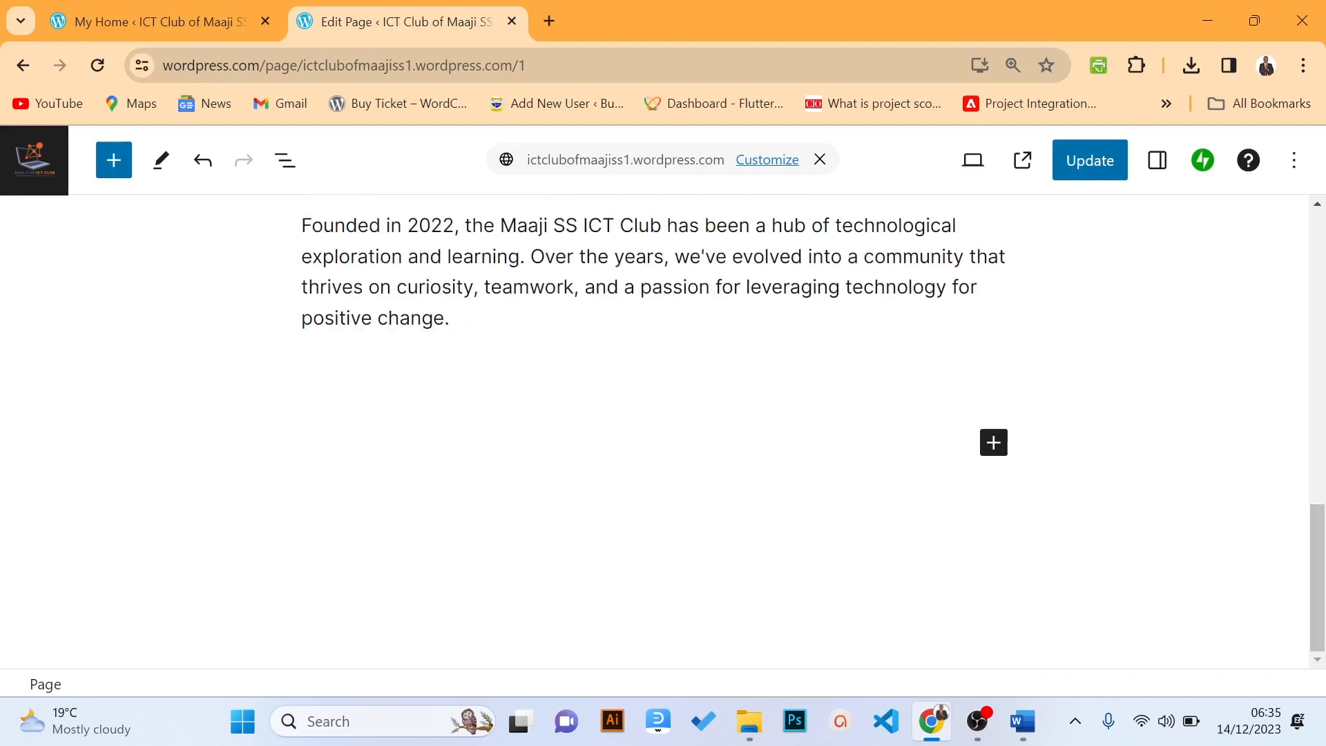
Add an image block and insert the MSS_ICT Home 2 photo, uploaded through the Media Library
{"action": "left_click", "coordinate": [986, 449]}
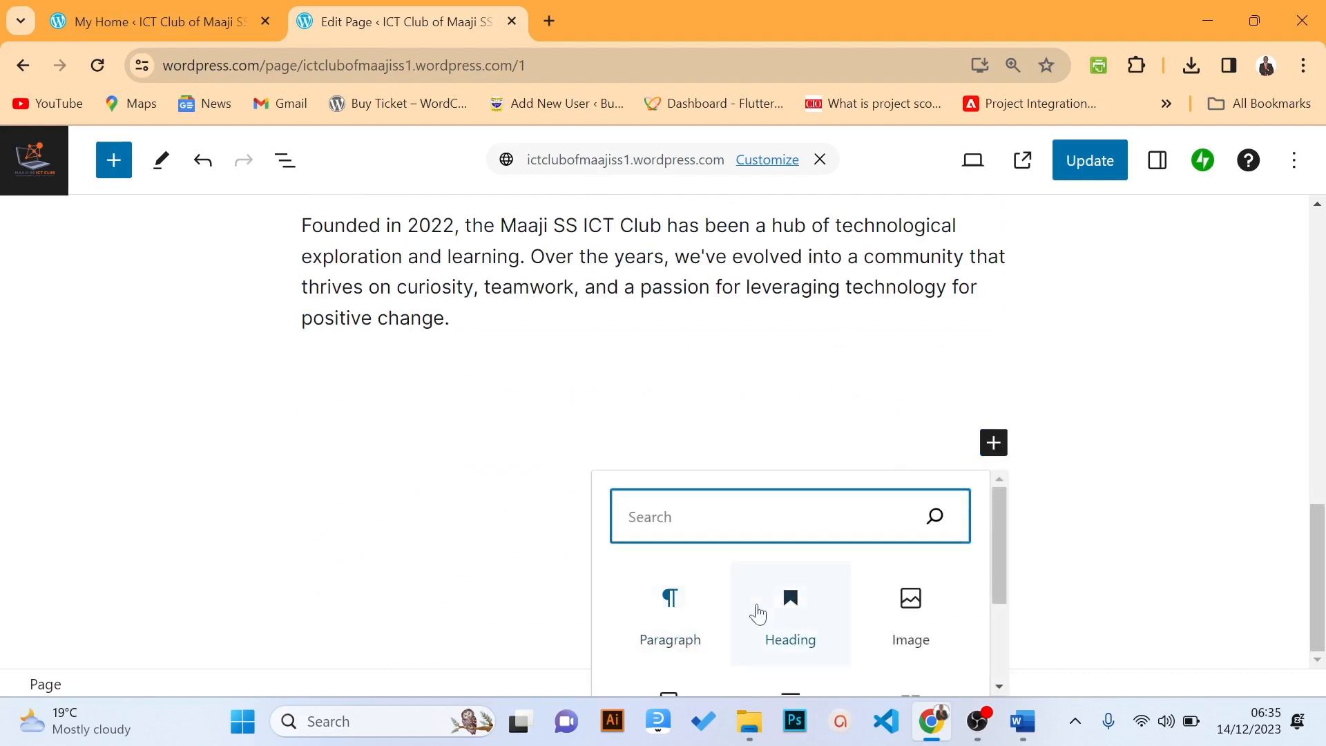
{"action": "left_click", "coordinate": [905, 614]}
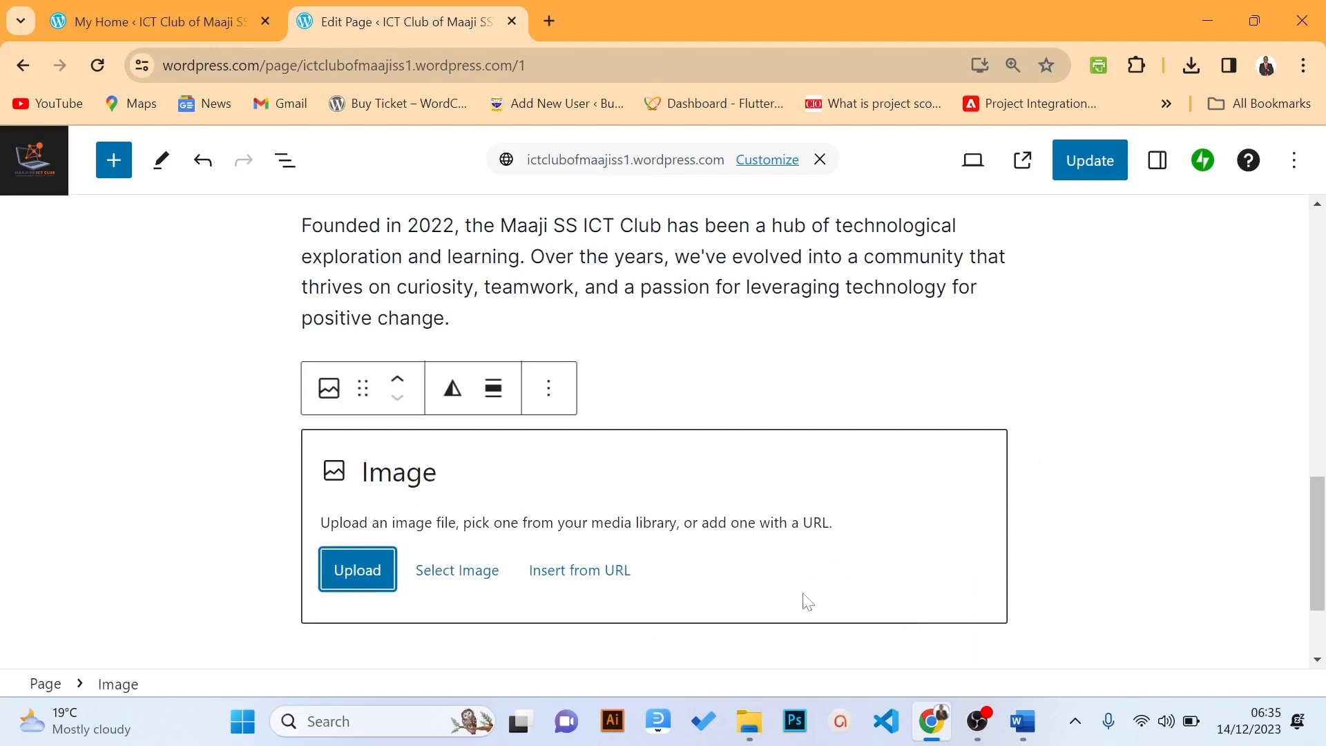
{"action": "left_click", "coordinate": [459, 587]}
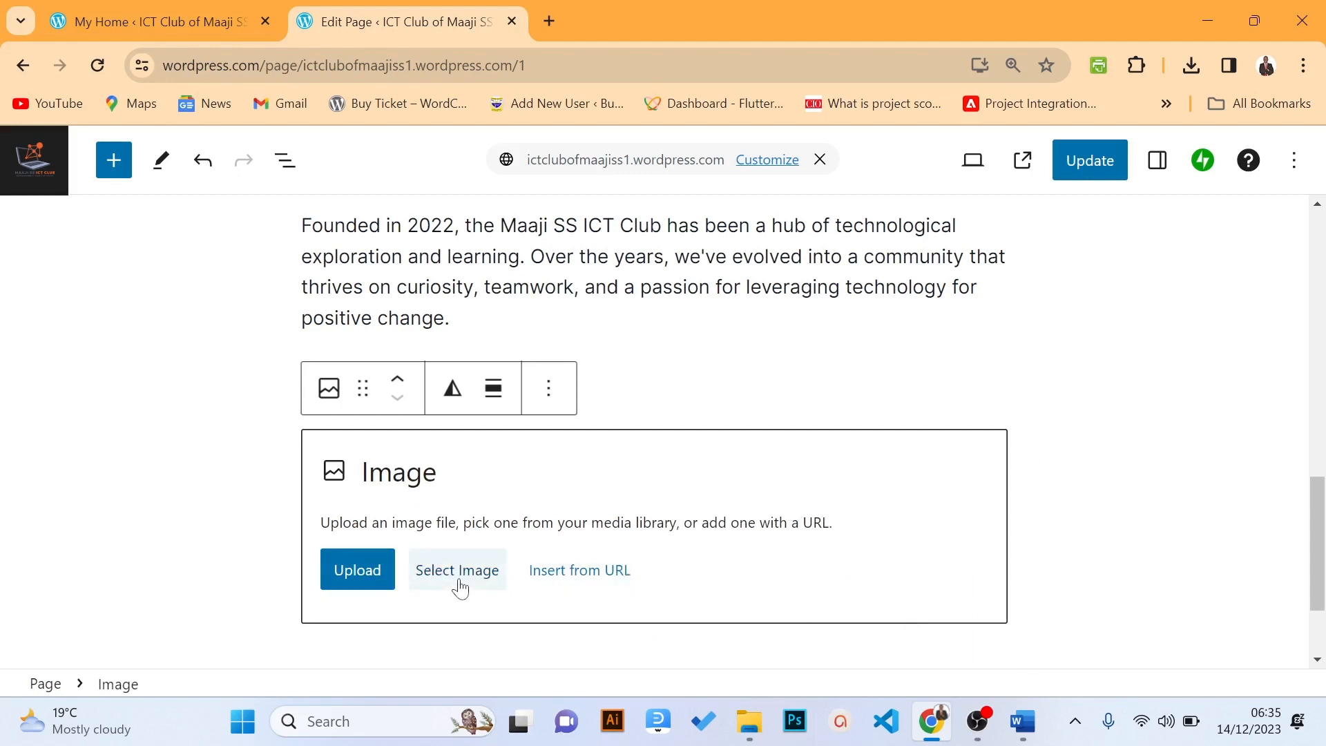
{"action": "left_click", "coordinate": [502, 397]}
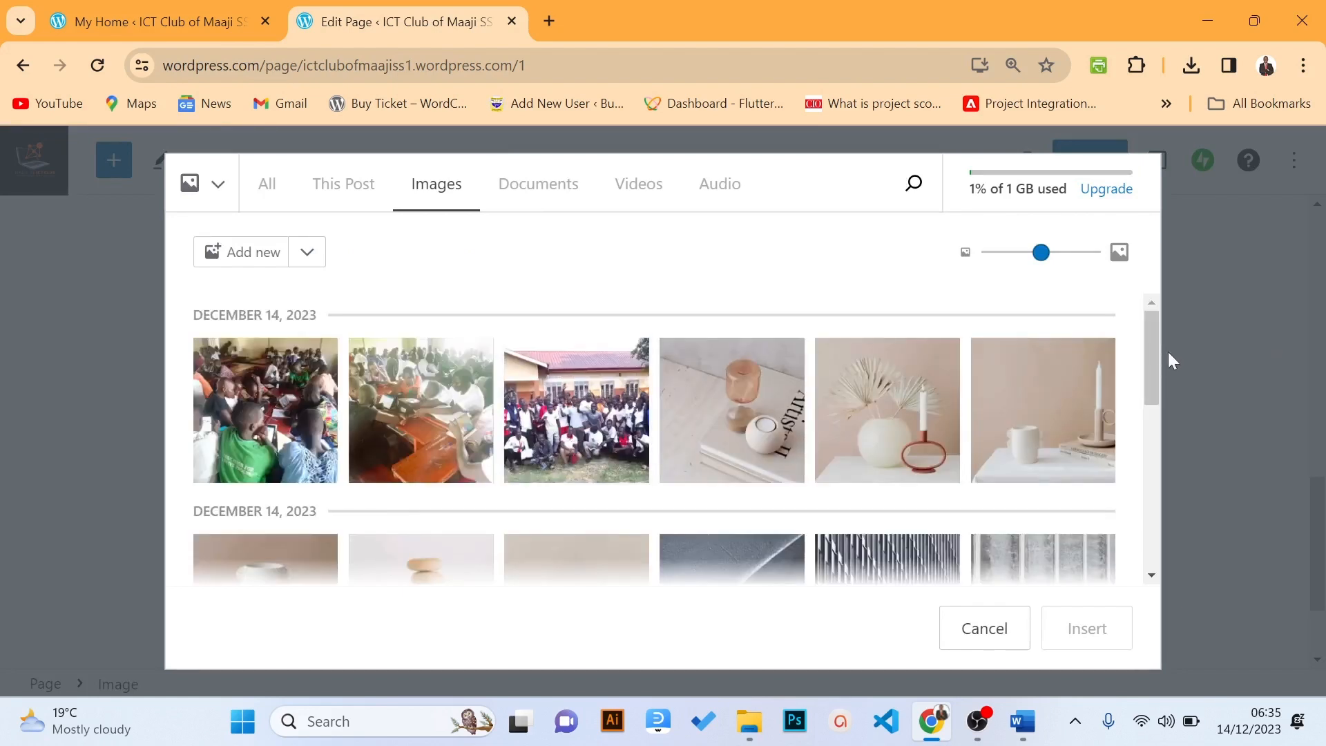
{"action": "left_click_drag", "start_coordinate": [1148, 349], "coordinate": [1111, 324]}
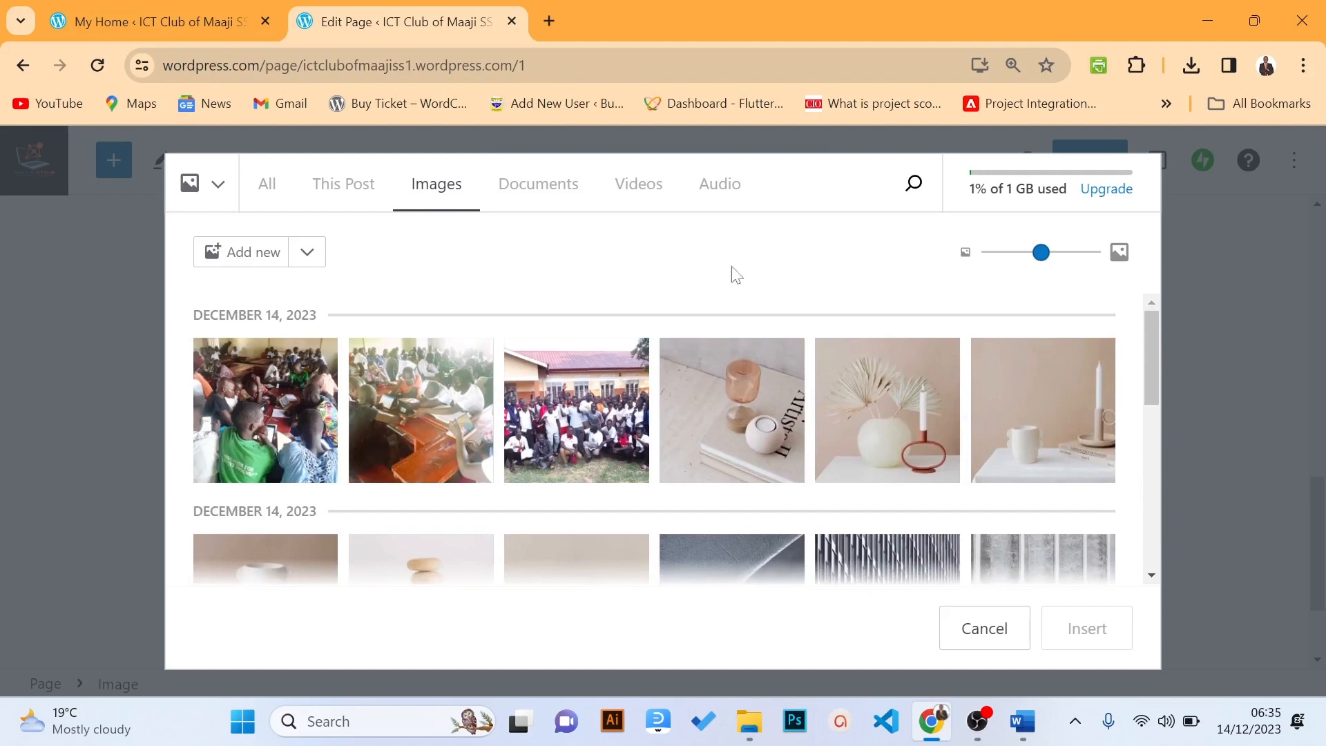
{"action": "left_click", "coordinate": [234, 257]}
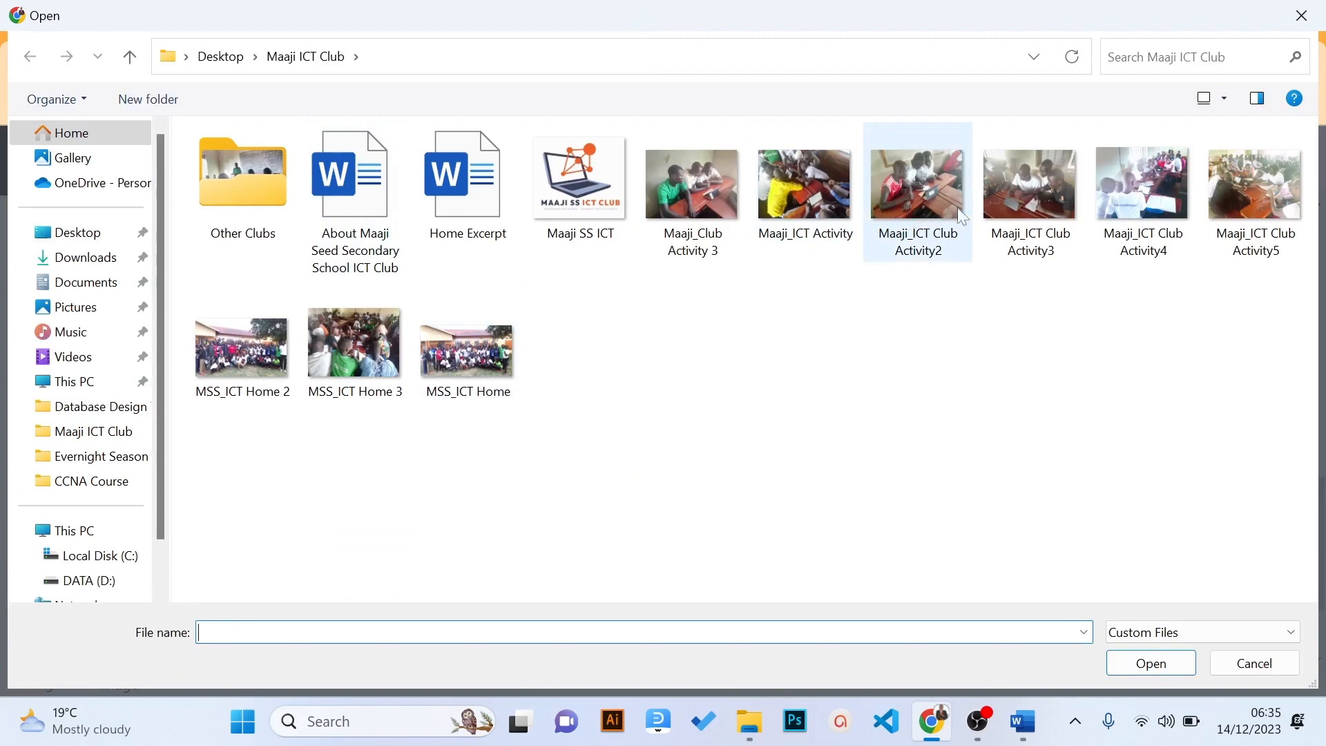
{"action": "left_click", "coordinate": [249, 364]}
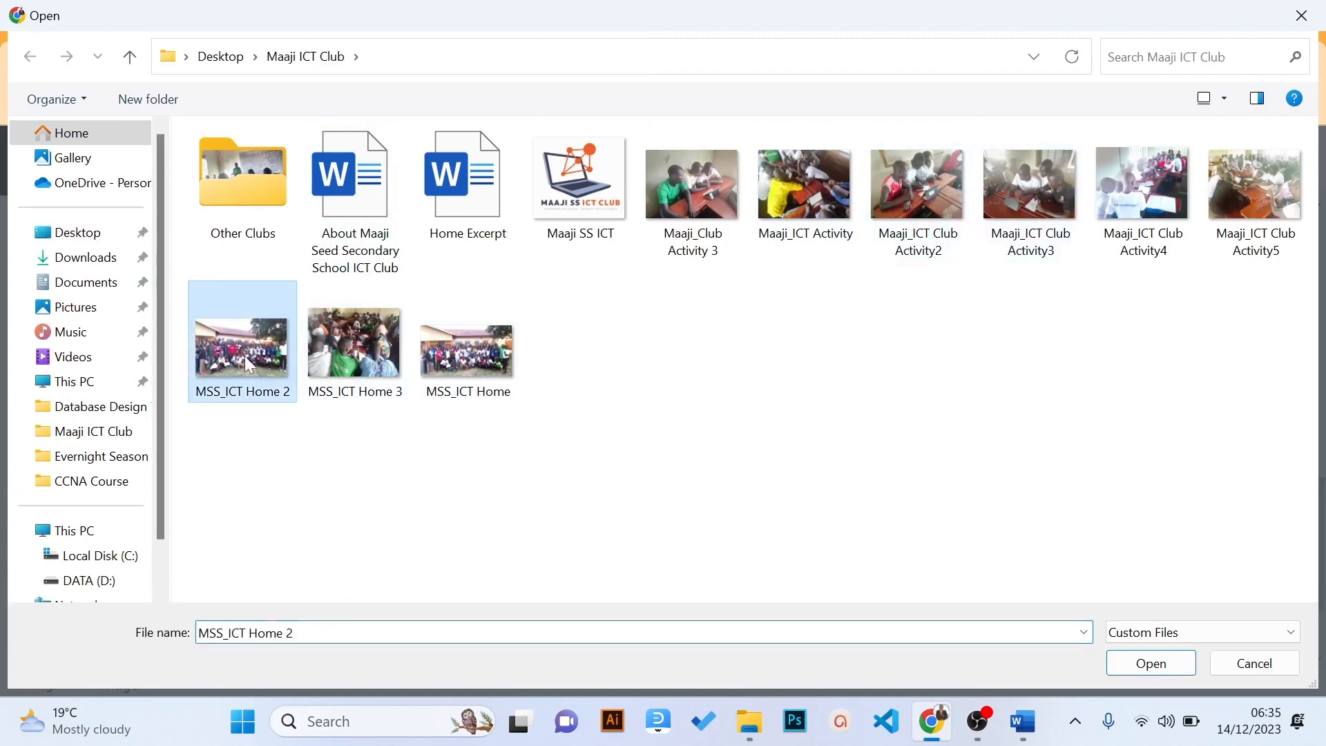
{"action": "left_click", "coordinate": [1150, 663]}
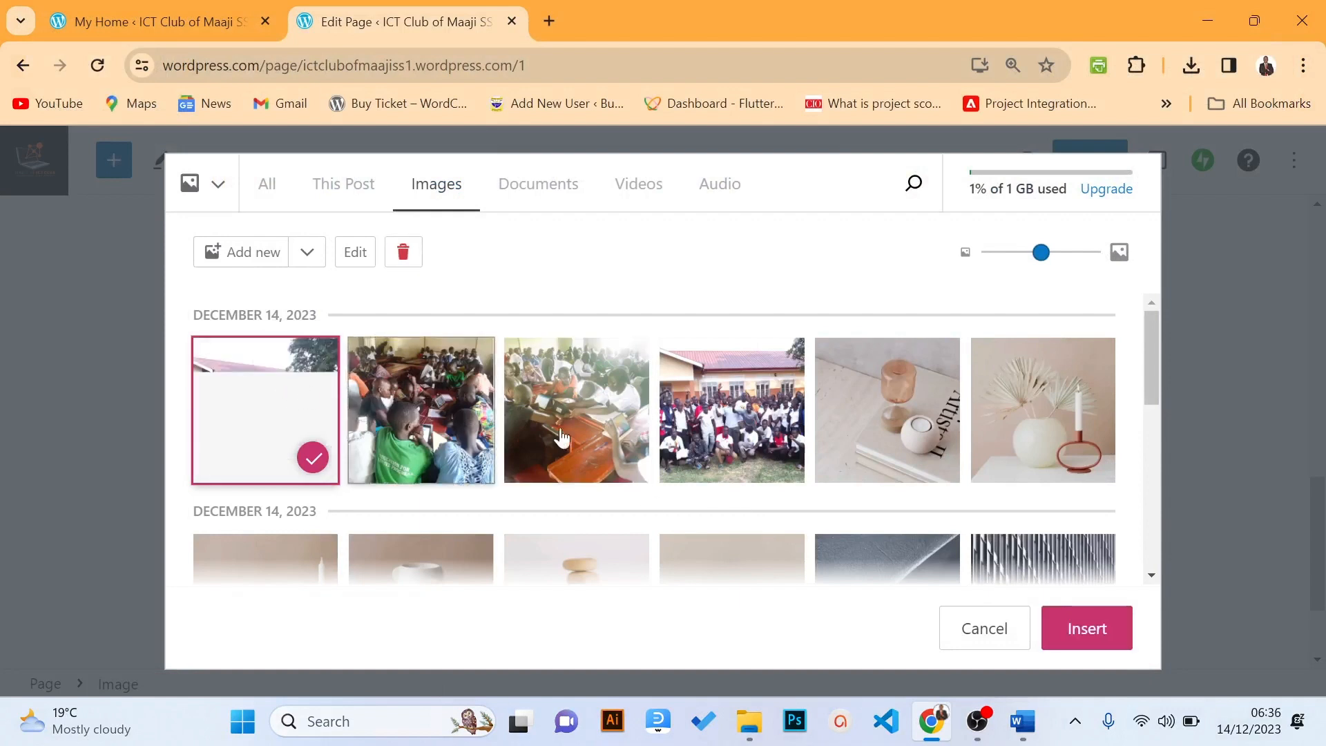
{"action": "left_click", "coordinate": [1103, 640]}
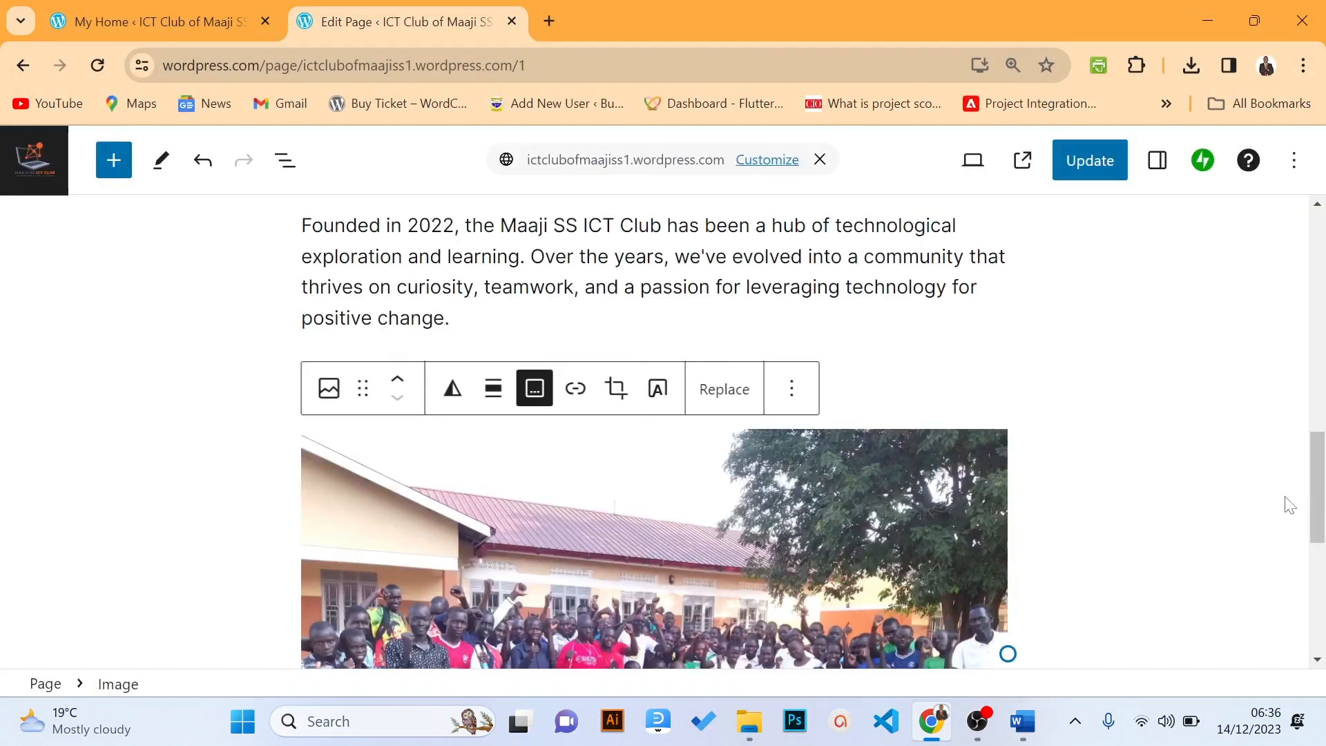
{"action": "left_click_drag", "start_coordinate": [1316, 500], "coordinate": [1319, 528]}
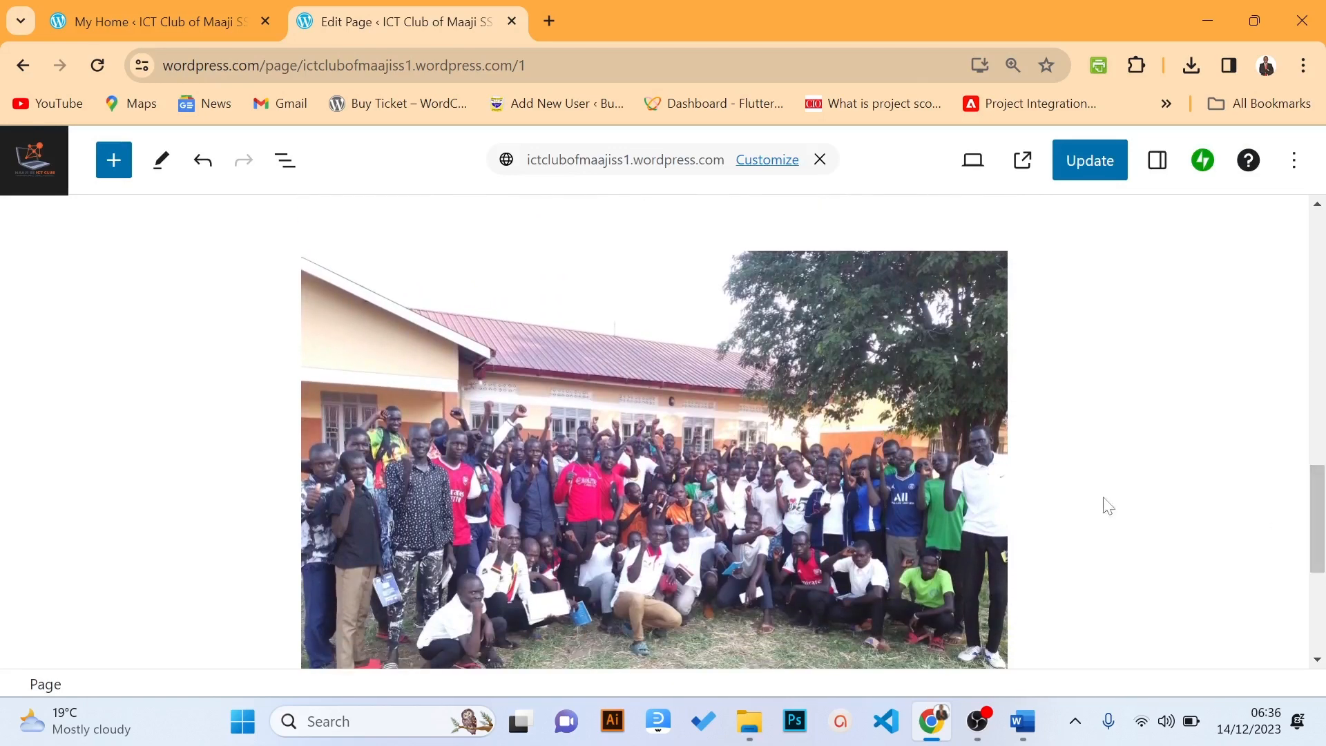
{"action": "left_click", "coordinate": [888, 470]}
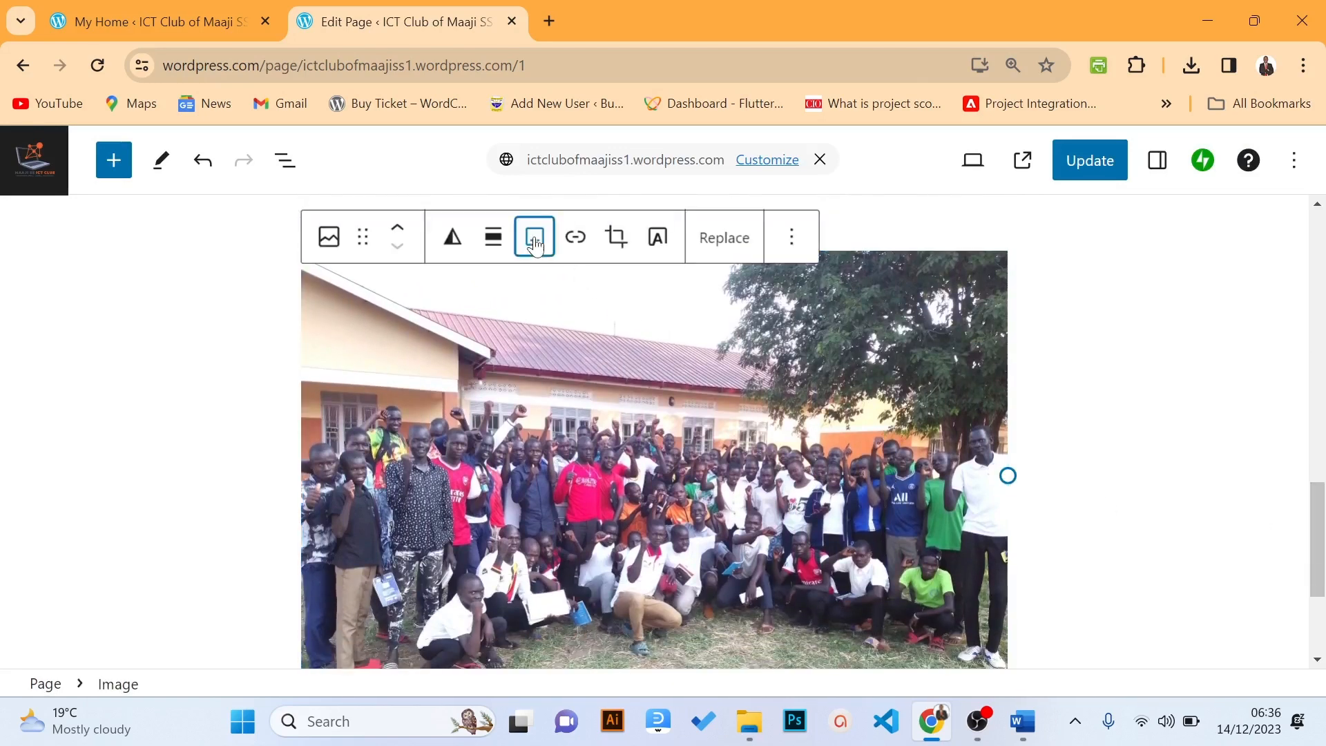
{"action": "left_click", "coordinate": [1314, 517]}
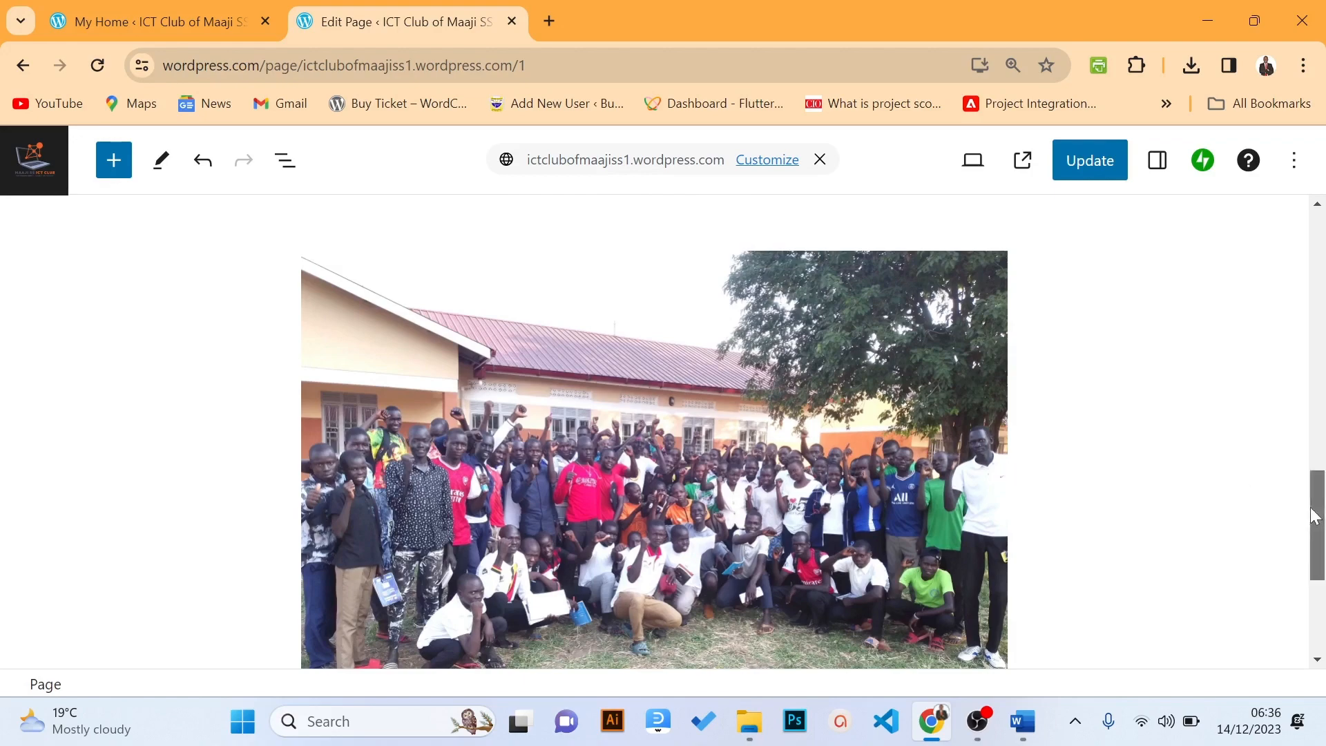
{"action": "left_click_drag", "start_coordinate": [1314, 516], "coordinate": [1282, 489]}
{"action": "left_click", "coordinate": [830, 495]}
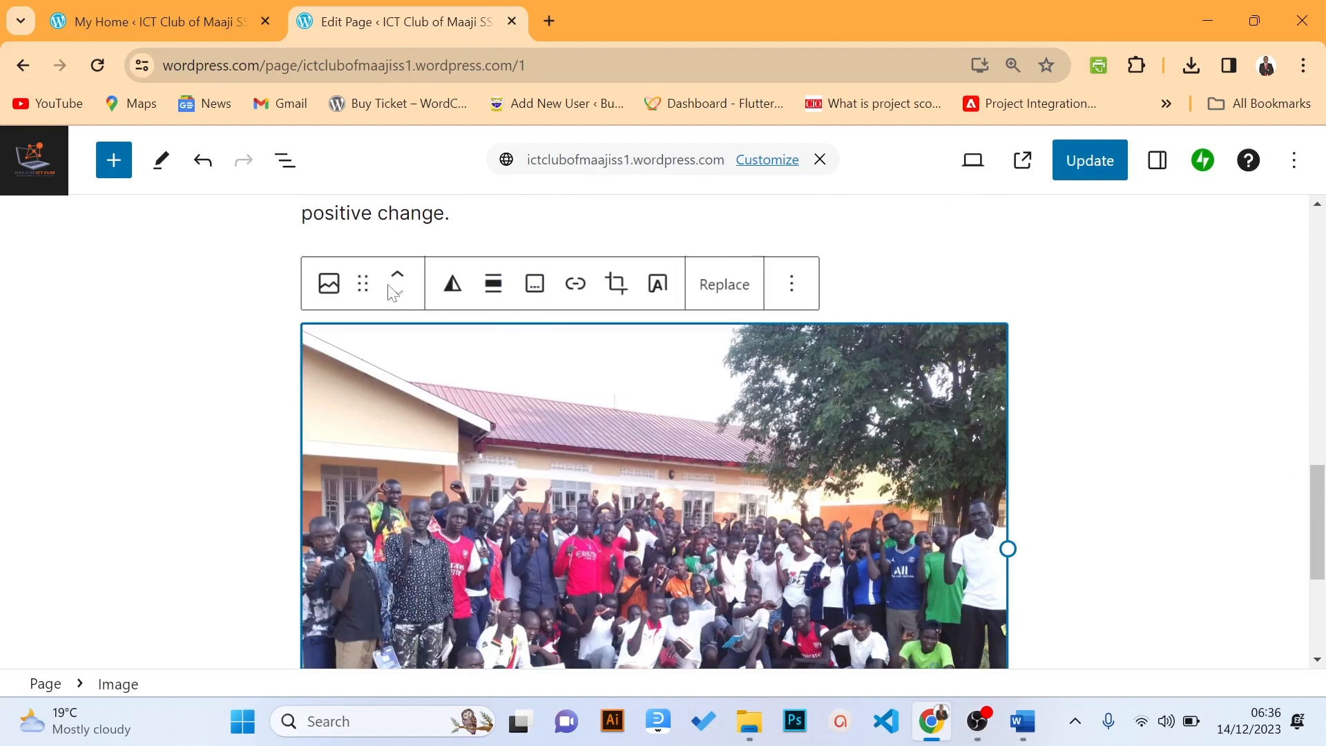
Caption the group photo 'Founding ICT Members' and align it to the center
{"action": "left_click", "coordinate": [536, 289]}
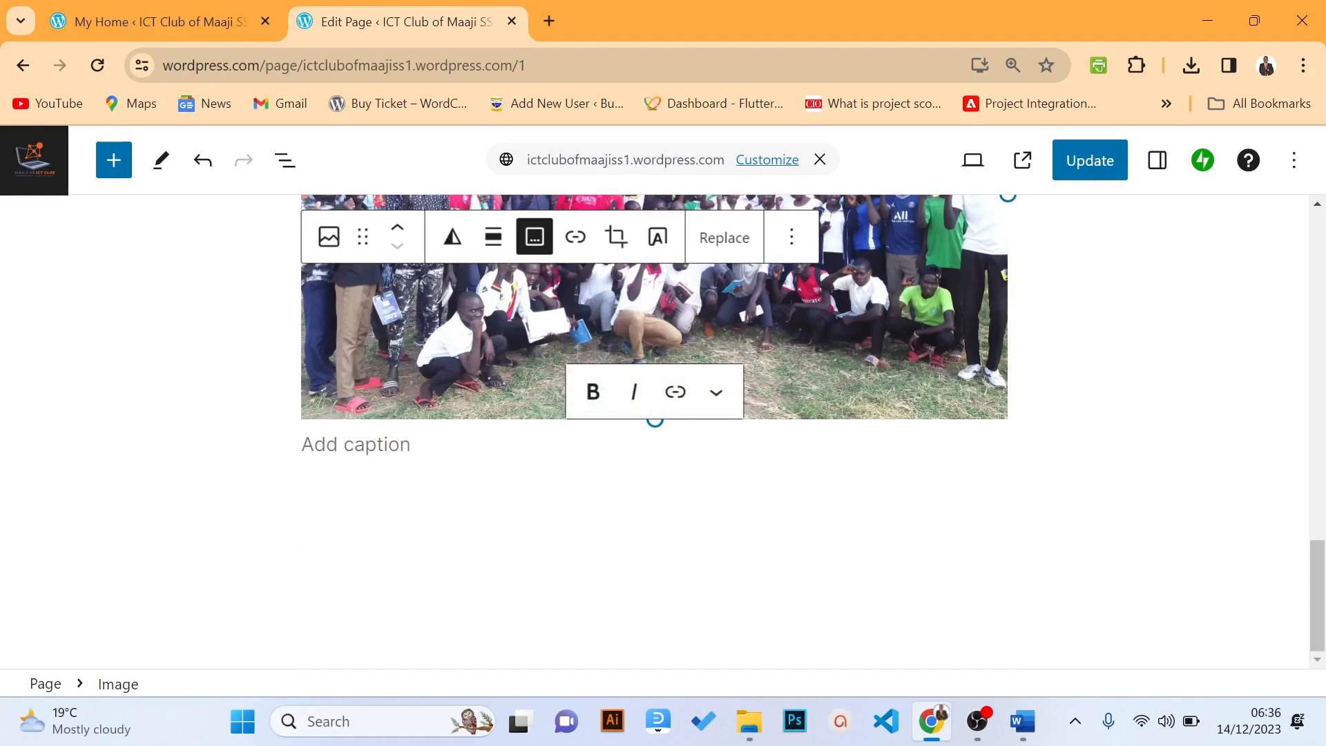
{"action": "type", "text": "Foundi"}
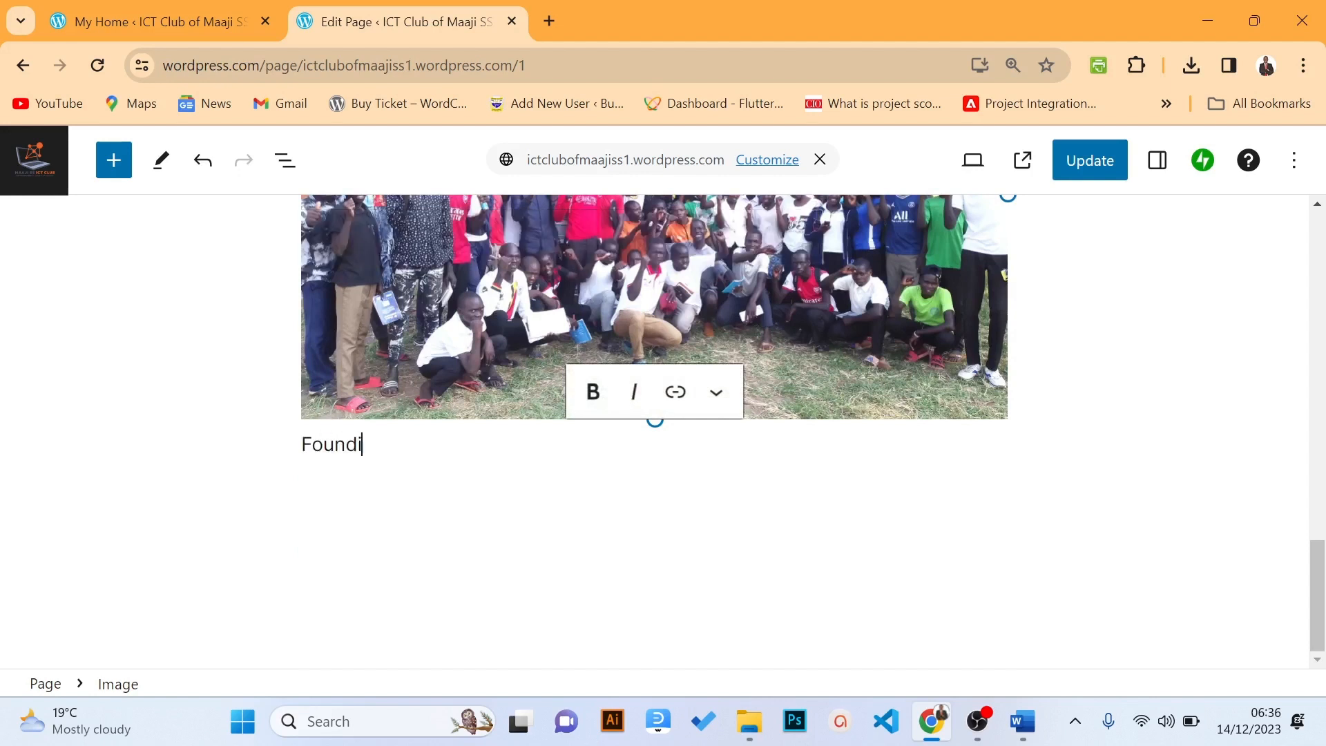
{"action": "type", "text": "ng ICT Members"}
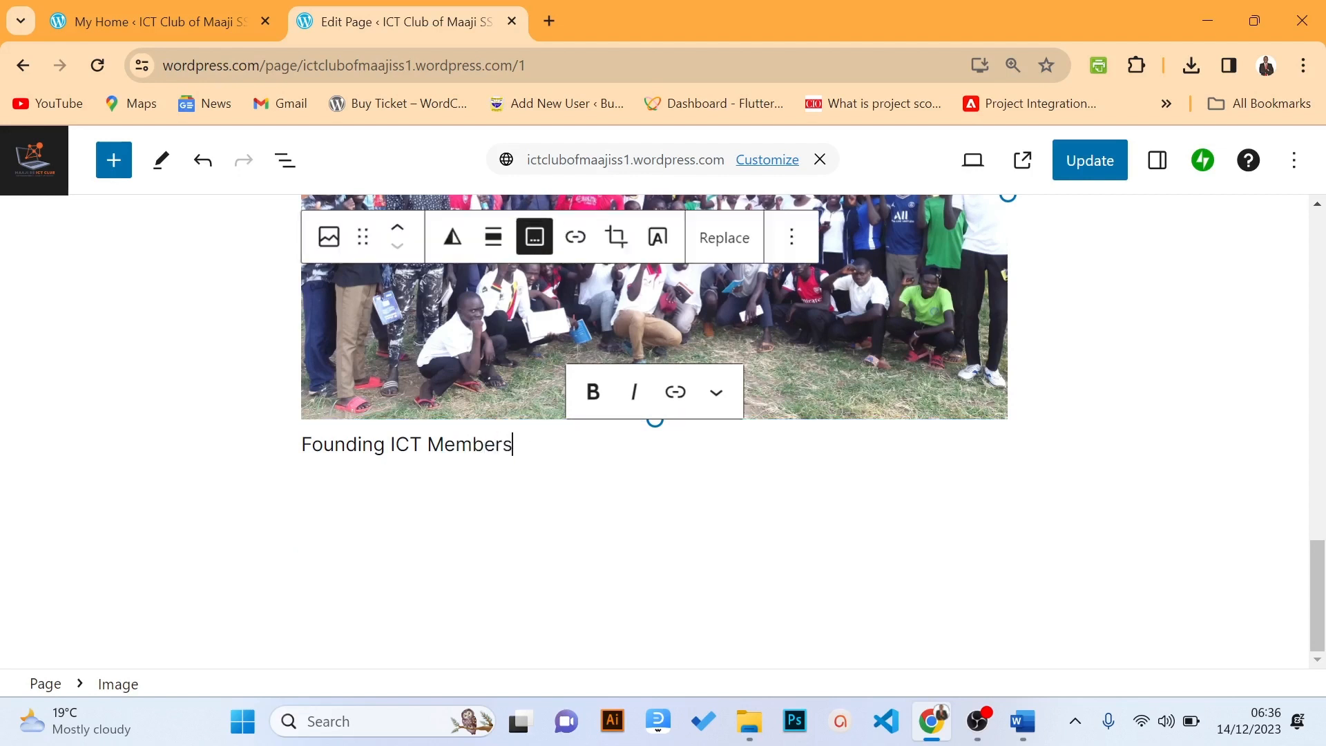
{"action": "left_click", "coordinate": [494, 241]}
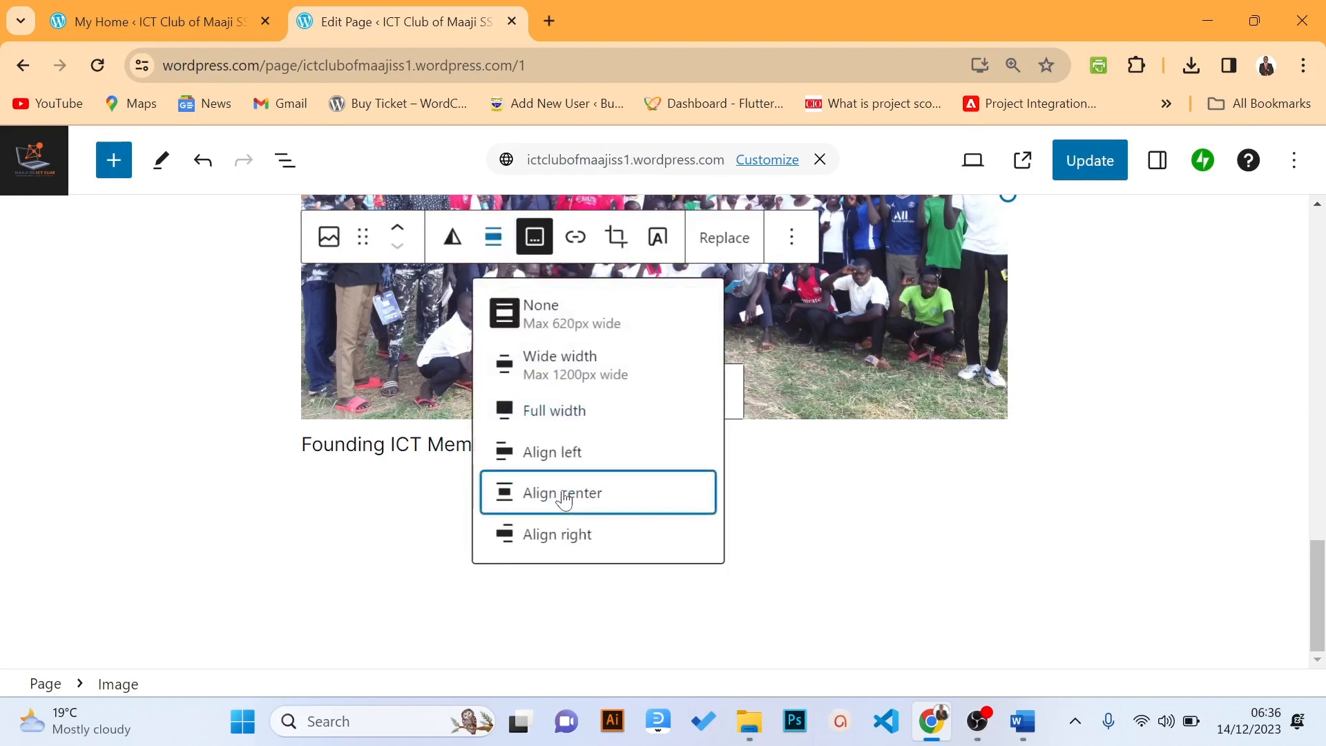
{"action": "left_click", "coordinate": [564, 492]}
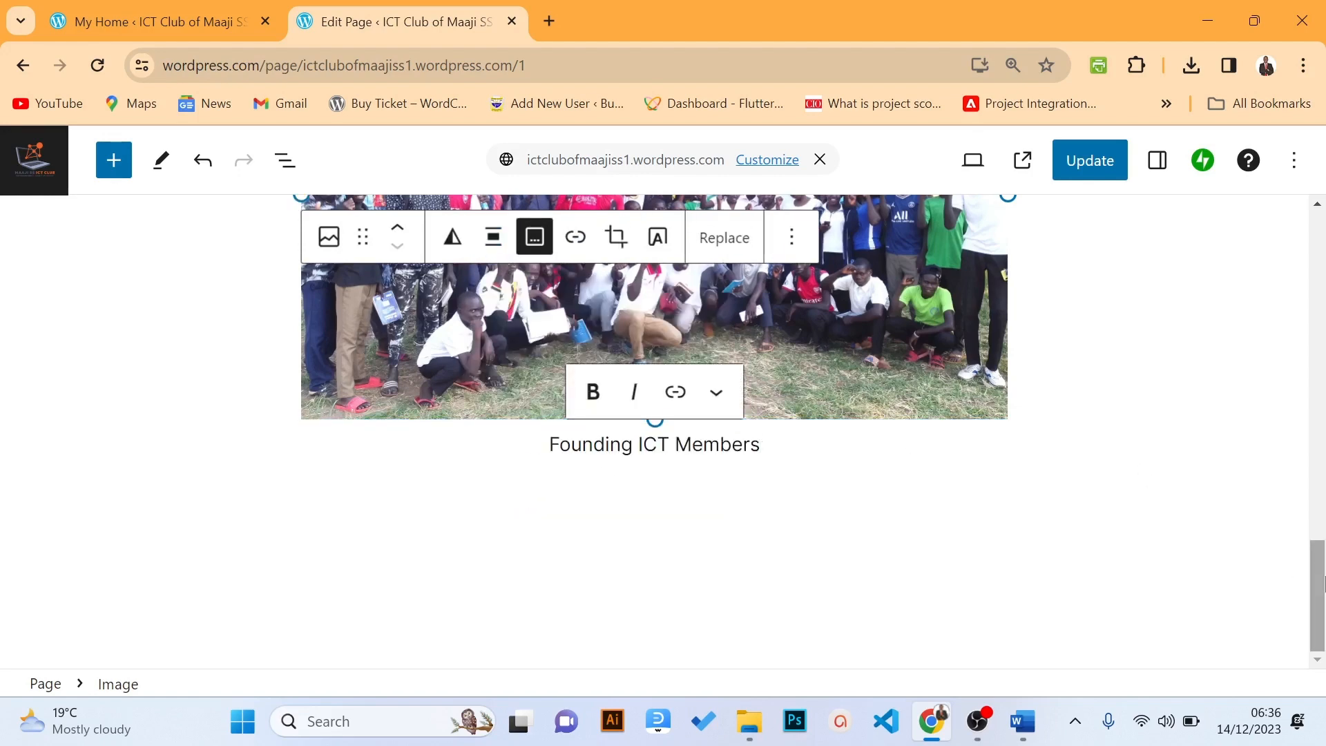
{"action": "scroll", "coordinate": [1322, 570], "scroll_direction": "up", "scroll_amount": 1}
{"action": "left_click_drag", "start_coordinate": [1322, 355], "coordinate": [1322, 261]}
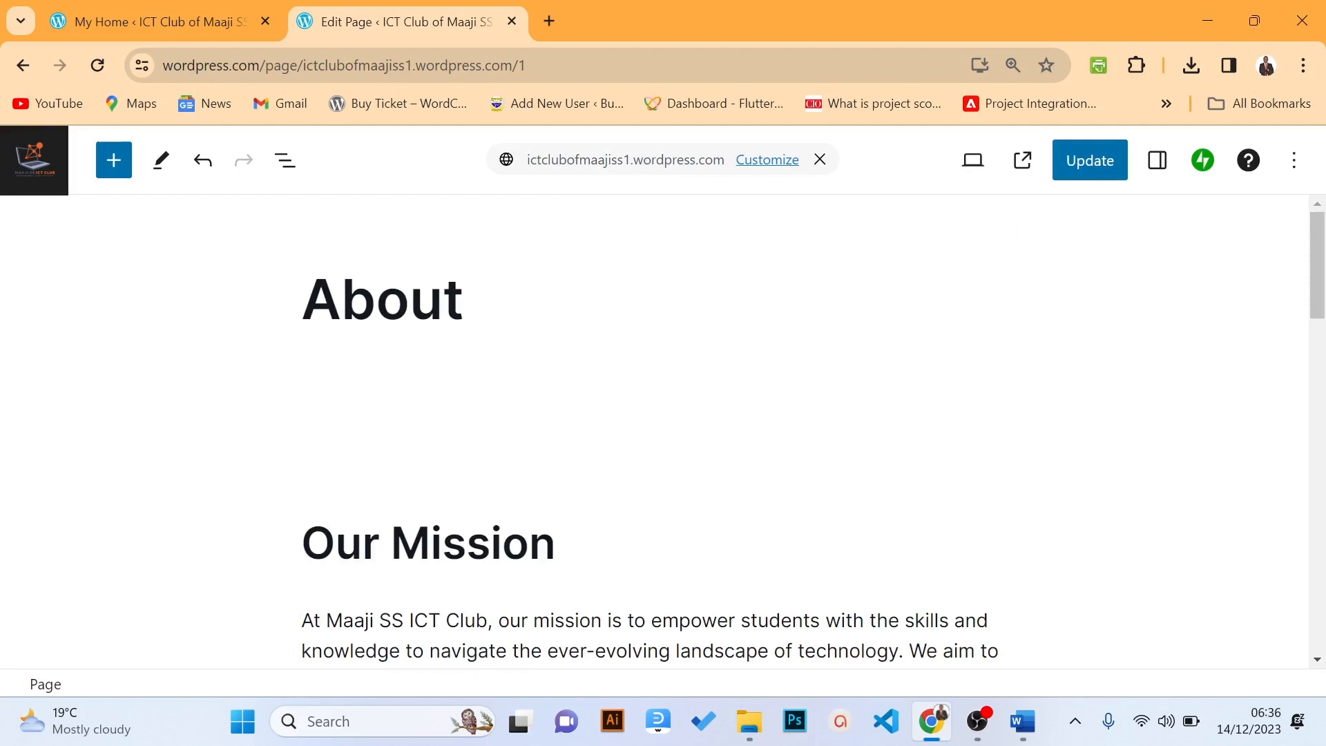
Update the About page, then view the live page from the 'Page updated' notice
{"action": "left_click", "coordinate": [1079, 172]}
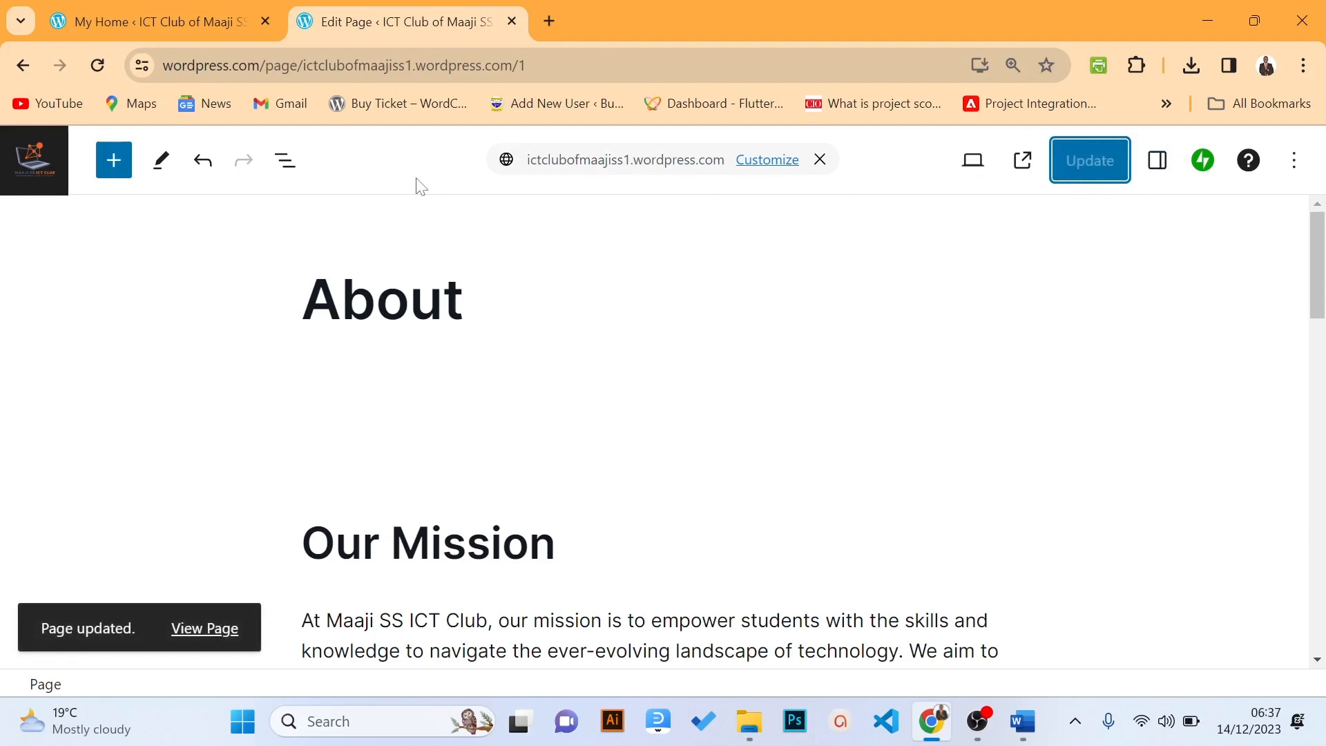
{"action": "left_click", "coordinate": [200, 639]}
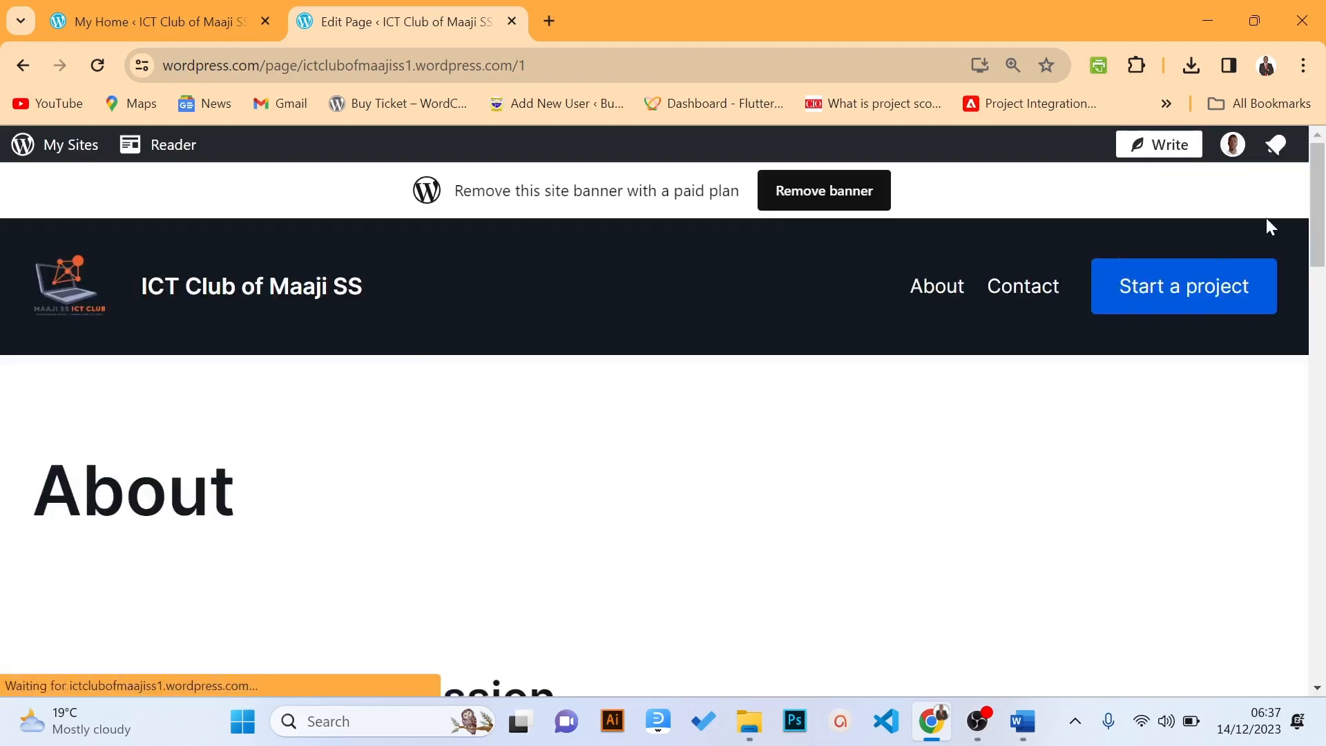
{"action": "left_click_drag", "start_coordinate": [1320, 221], "coordinate": [1278, 201]}
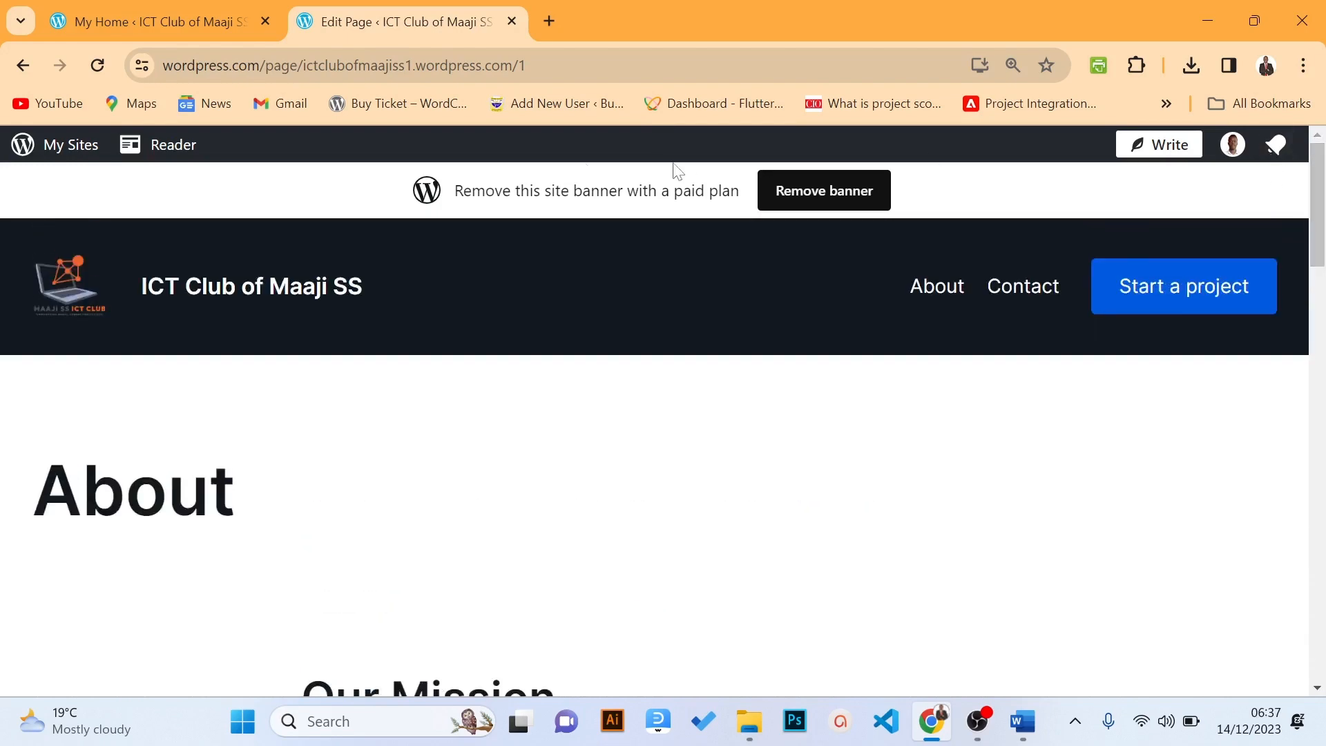
View the ICT Club of Maaji SS live homepage, then return to the My Home dashboard
{"action": "left_click", "coordinate": [63, 148]}
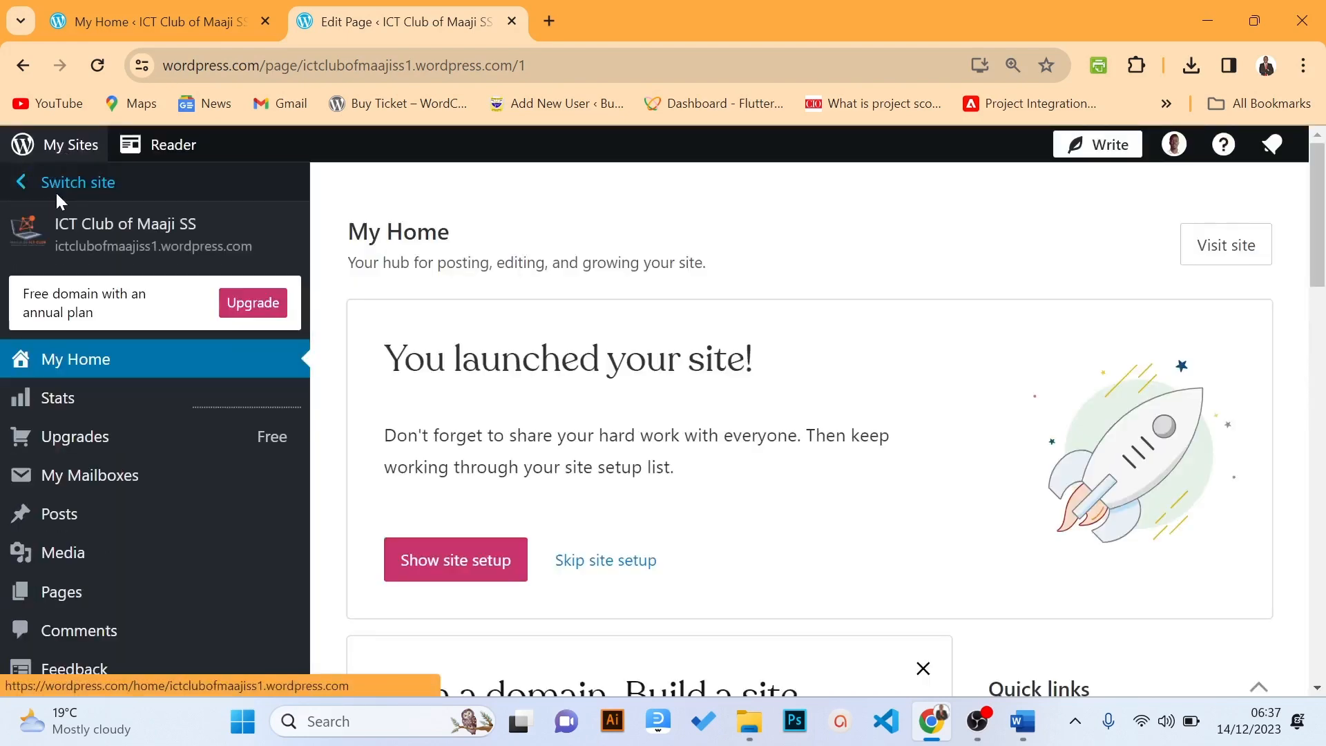
{"action": "mouse_move", "coordinate": [80, 515]}
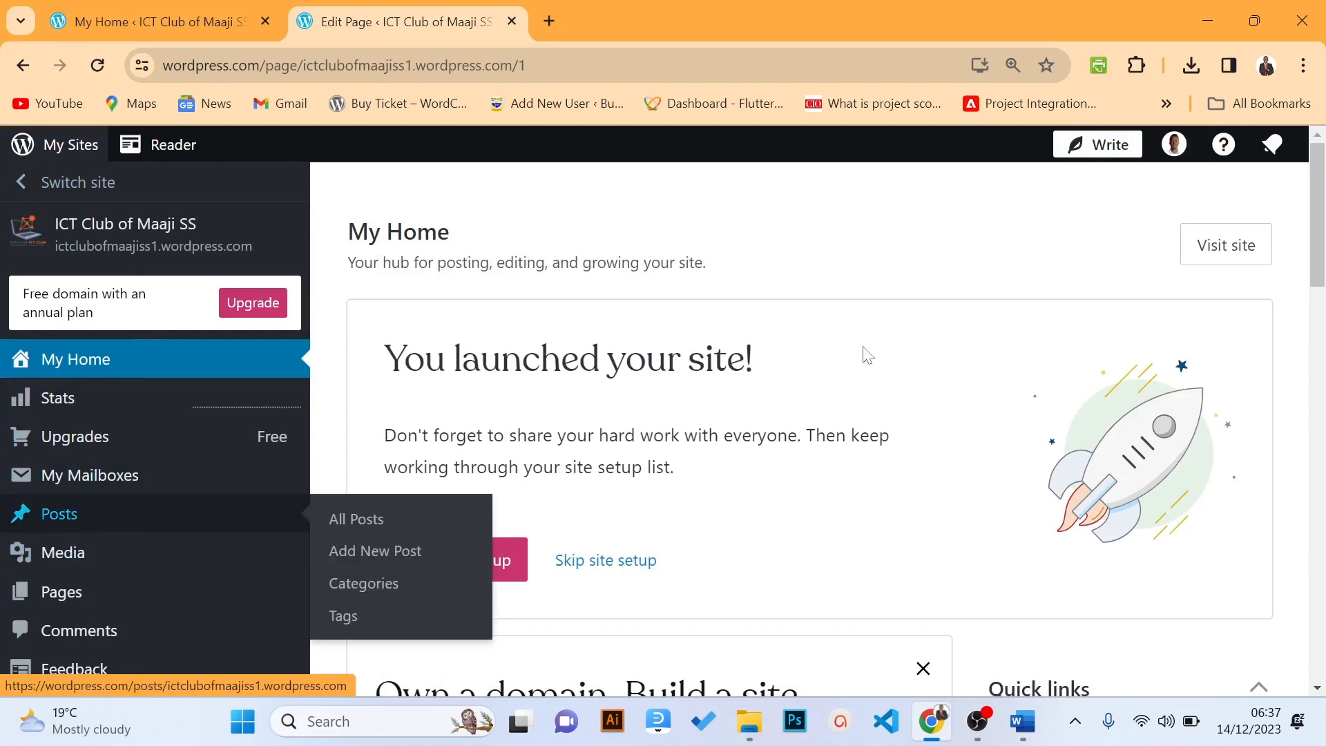
{"action": "mouse_move", "coordinate": [1320, 210]}
{"action": "left_mouse_down"}
{"action": "mouse_move", "coordinate": [1323, 343]}
{"action": "mouse_move", "coordinate": [1302, 199]}
{"action": "left_mouse_up"}
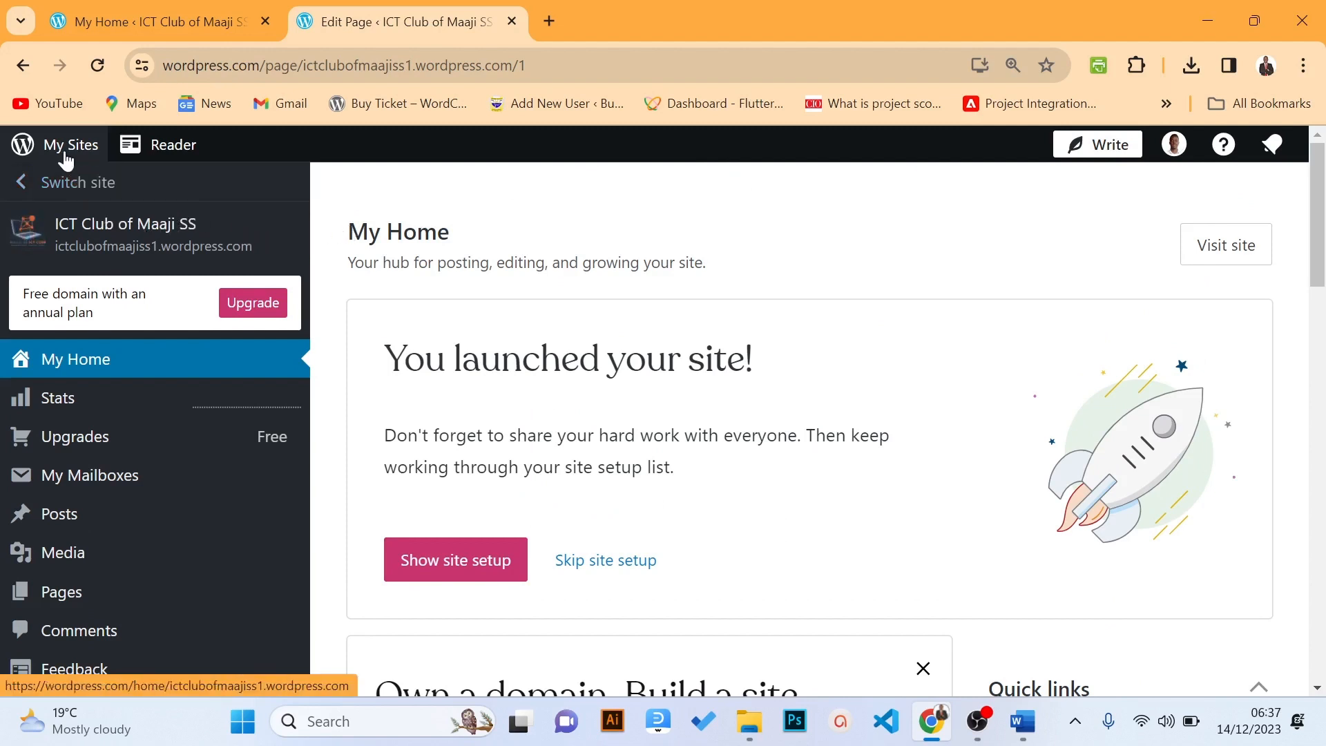
{"action": "left_click", "coordinate": [106, 253]}
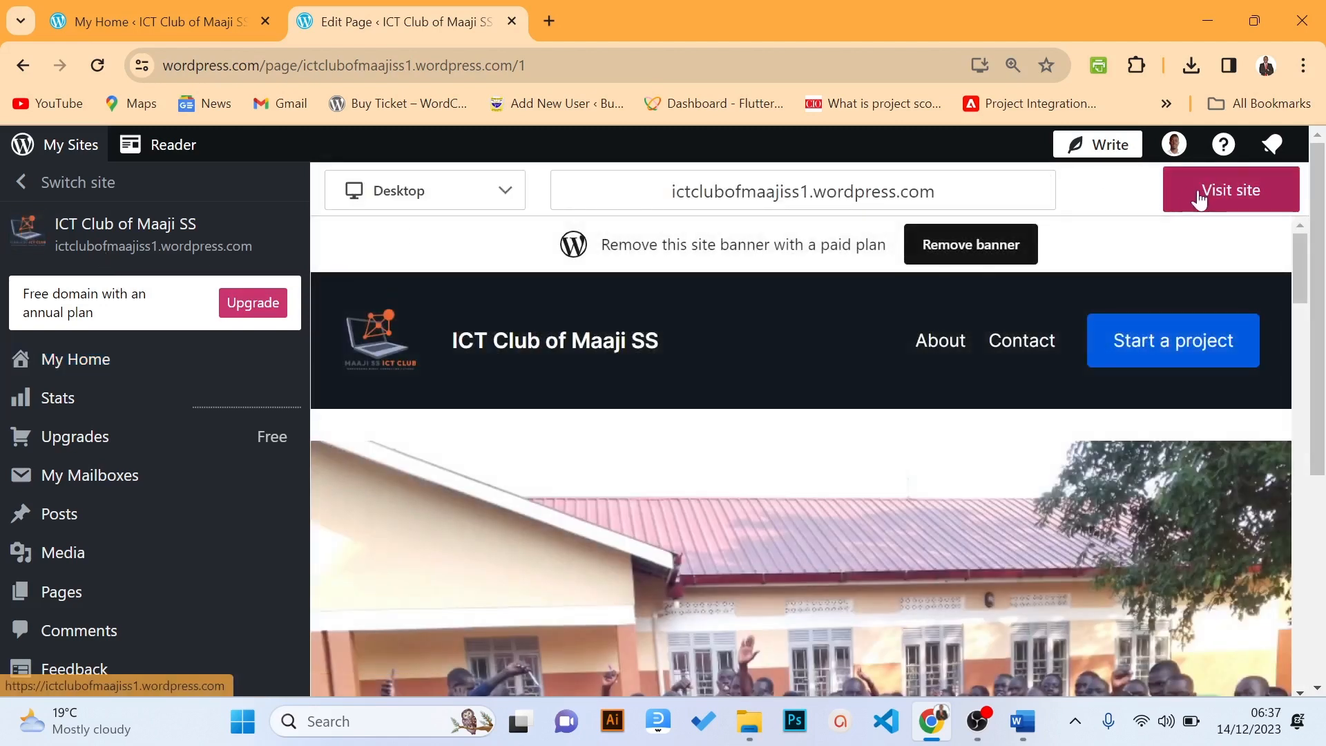
{"action": "left_click", "coordinate": [1200, 198]}
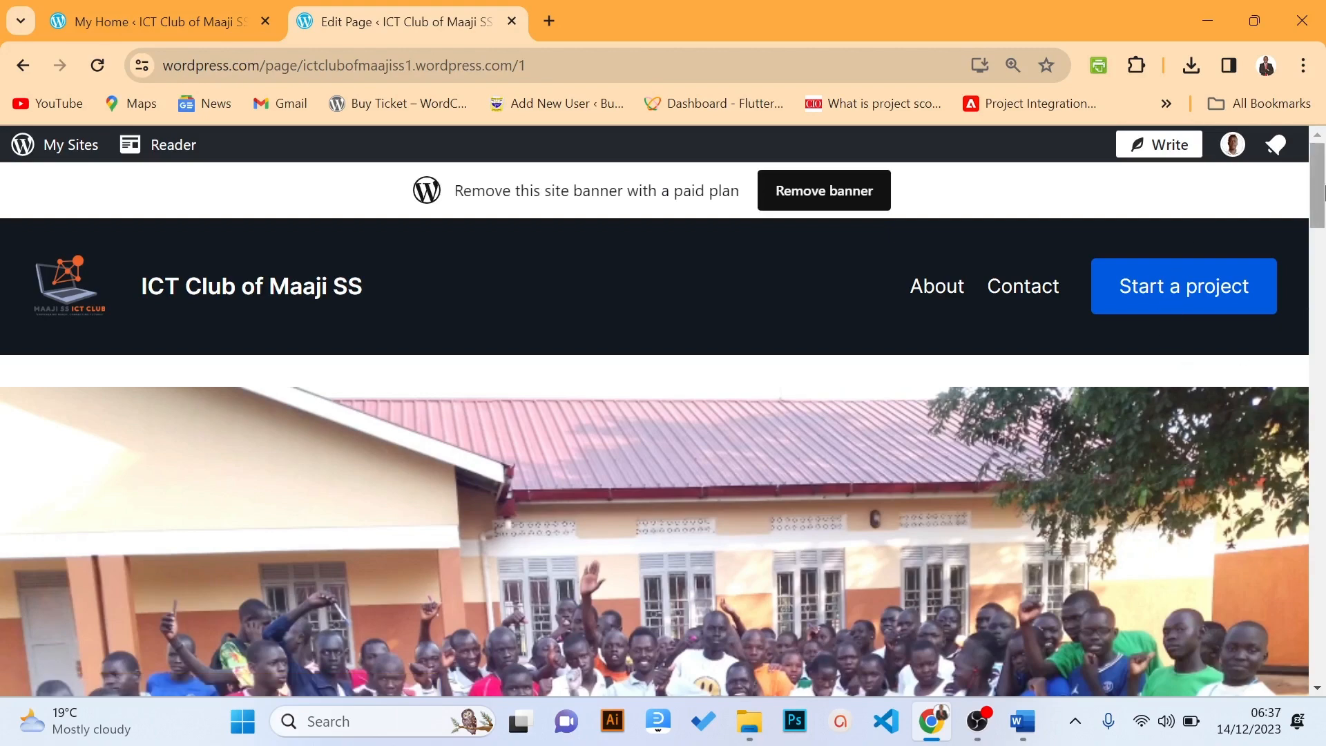
{"action": "left_click_drag", "start_coordinate": [1323, 194], "coordinate": [1293, 164]}
{"action": "scroll", "coordinate": [1314, 537], "scroll_direction": "down", "scroll_amount": 10}
{"action": "scroll", "coordinate": [1314, 536], "scroll_direction": "up", "scroll_amount": 4}
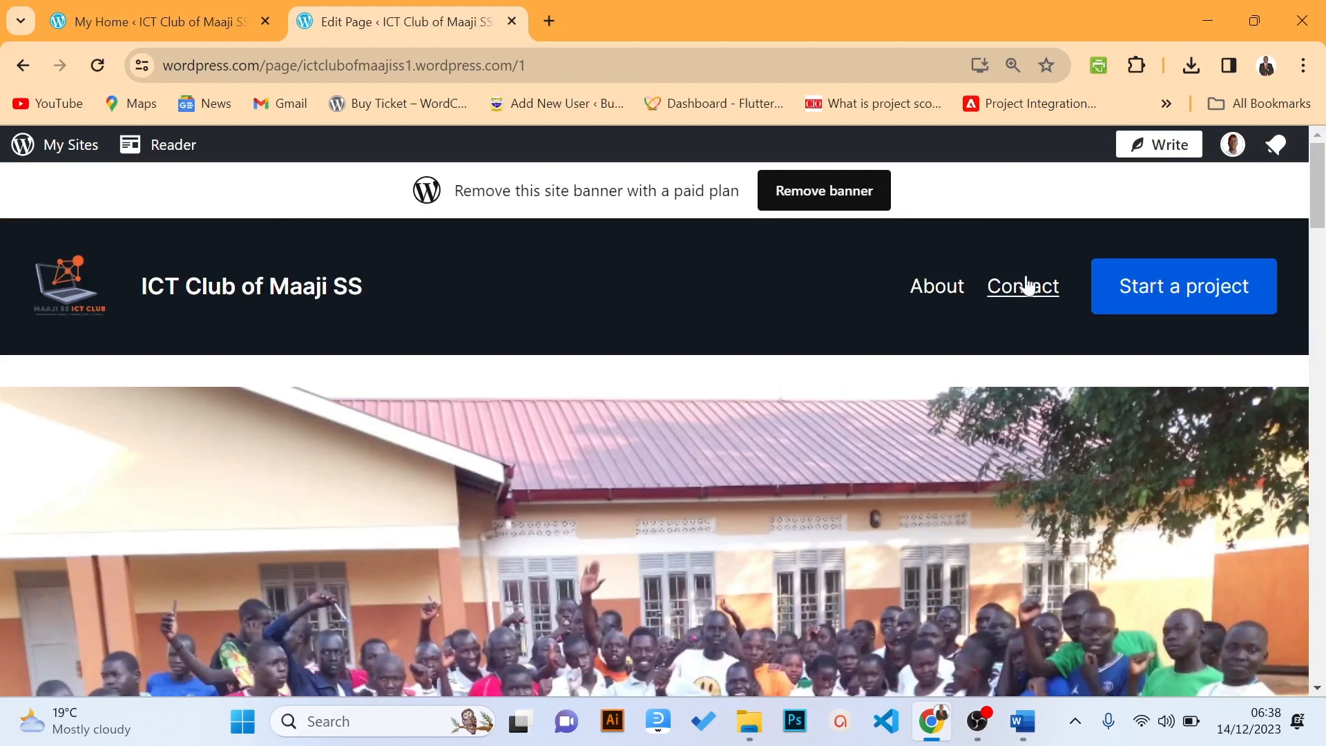
{"action": "left_click", "coordinate": [61, 148]}
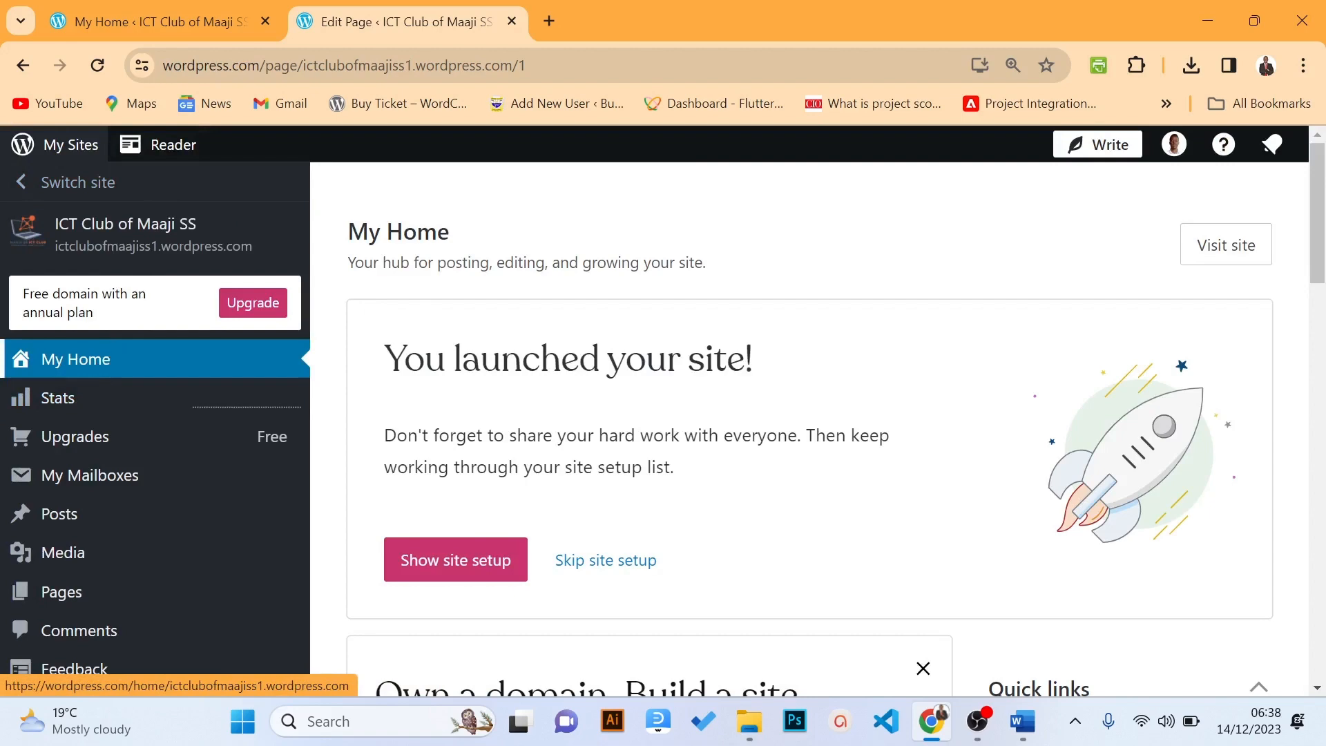
Open Homepage from the Pages list and switch to the Site Editor tab showing the Home template
{"action": "scroll", "coordinate": [1307, 317], "scroll_direction": "down", "scroll_amount": 4}
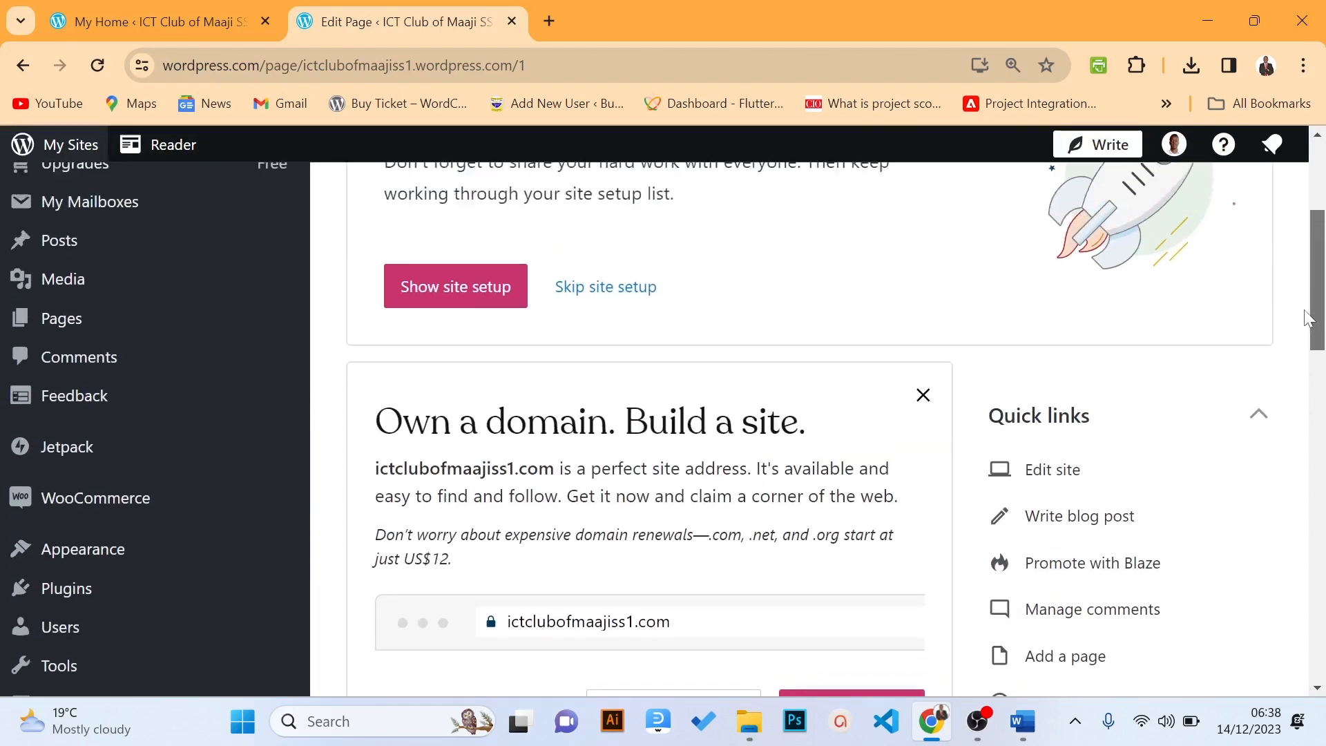
{"action": "left_click_drag", "start_coordinate": [1307, 317], "coordinate": [1258, 303]}
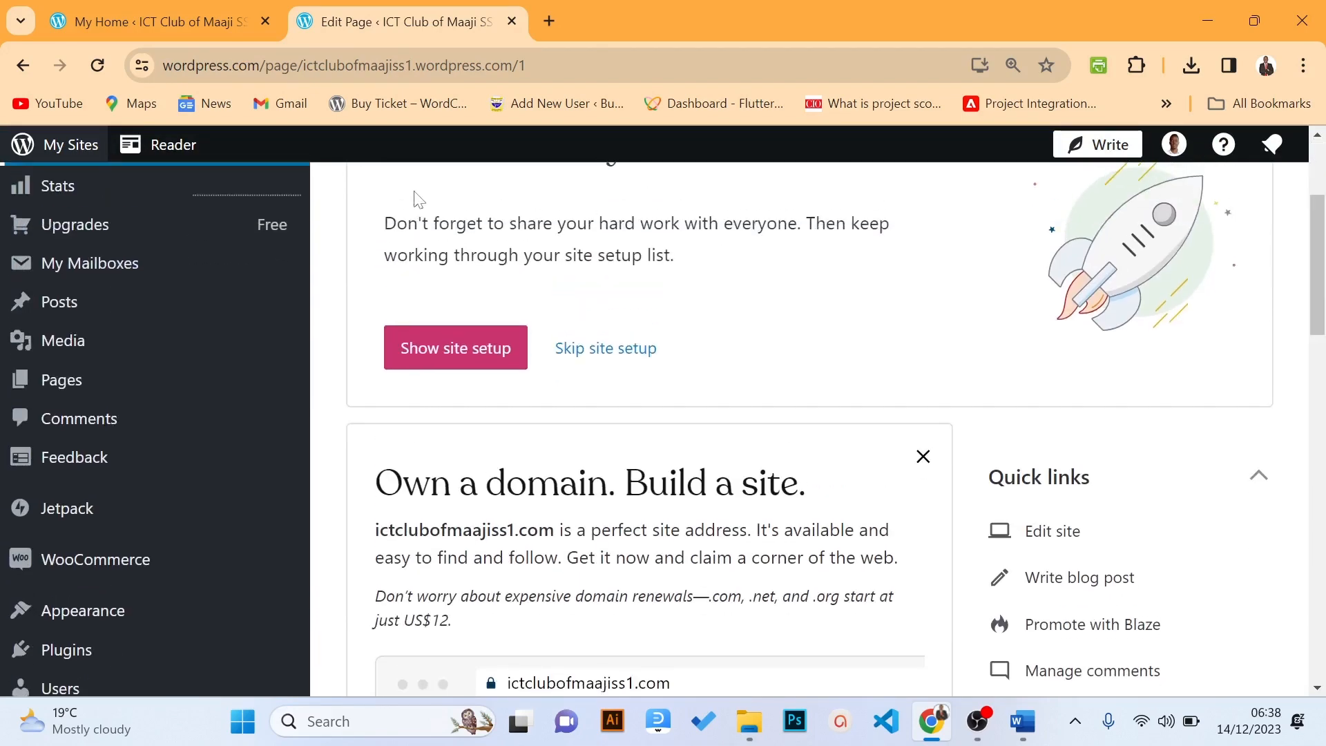
{"action": "left_click", "coordinate": [76, 378]}
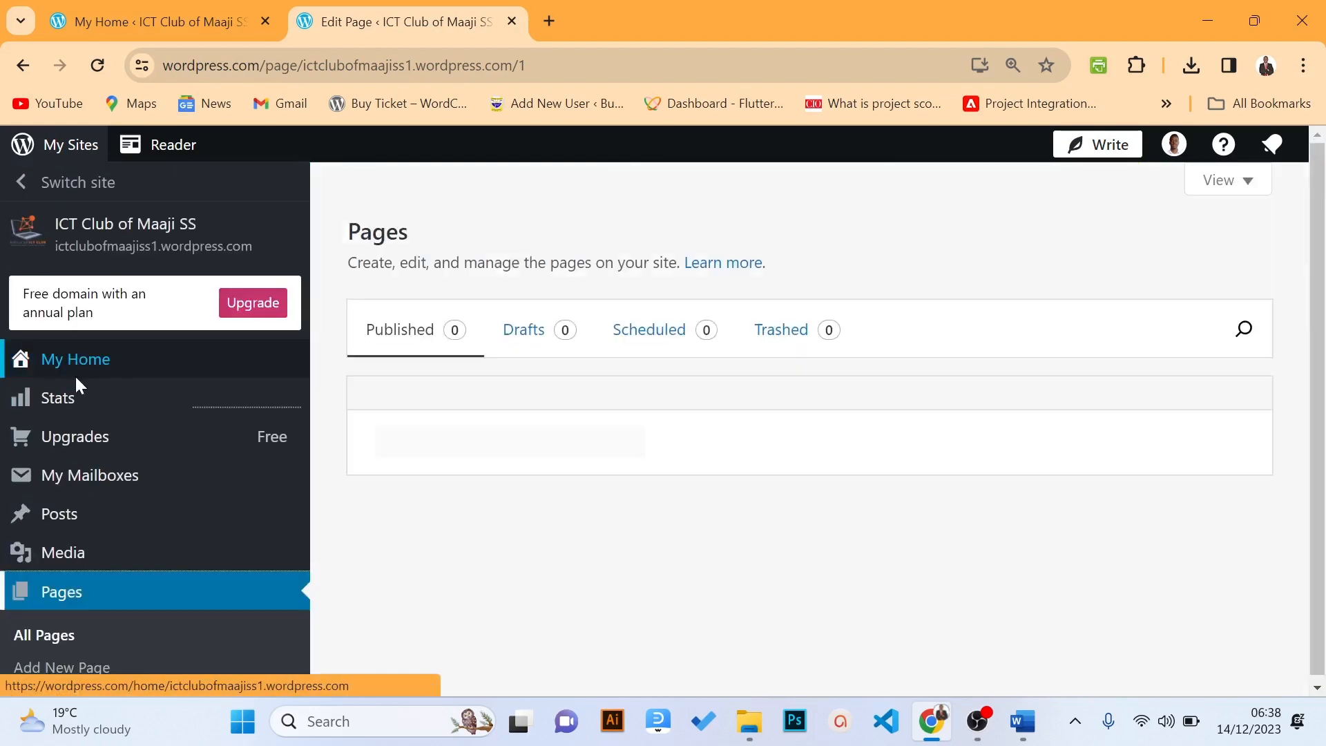
{"action": "scroll", "coordinate": [1323, 337], "scroll_direction": "down", "scroll_amount": 1}
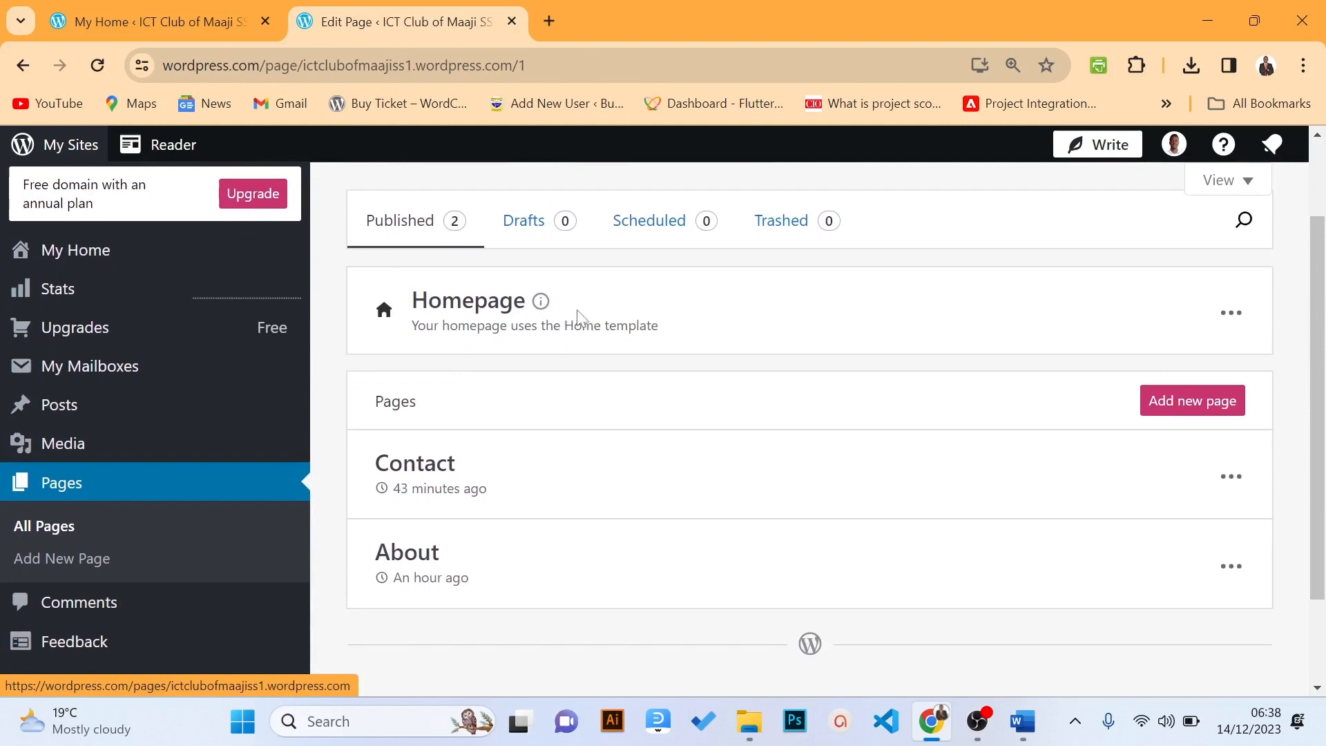
{"action": "left_click", "coordinate": [522, 319]}
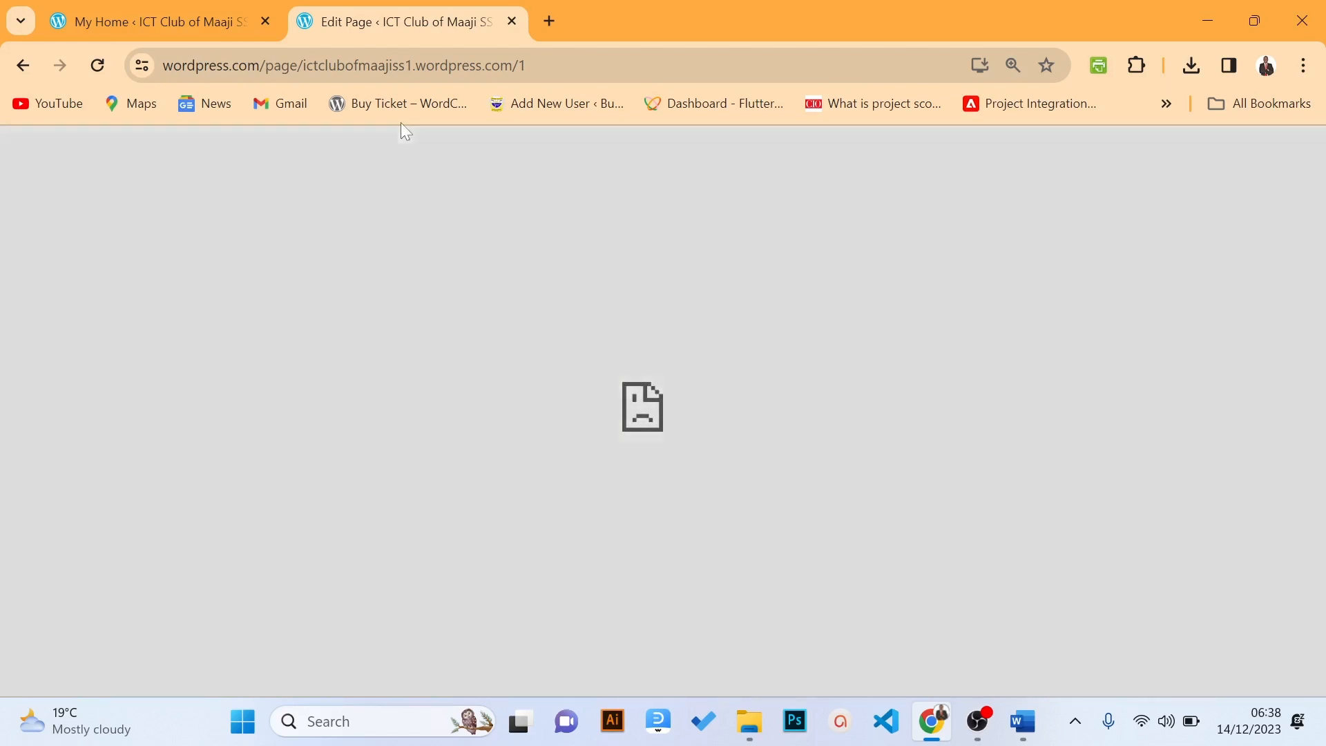
{"action": "left_click", "coordinate": [159, 22]}
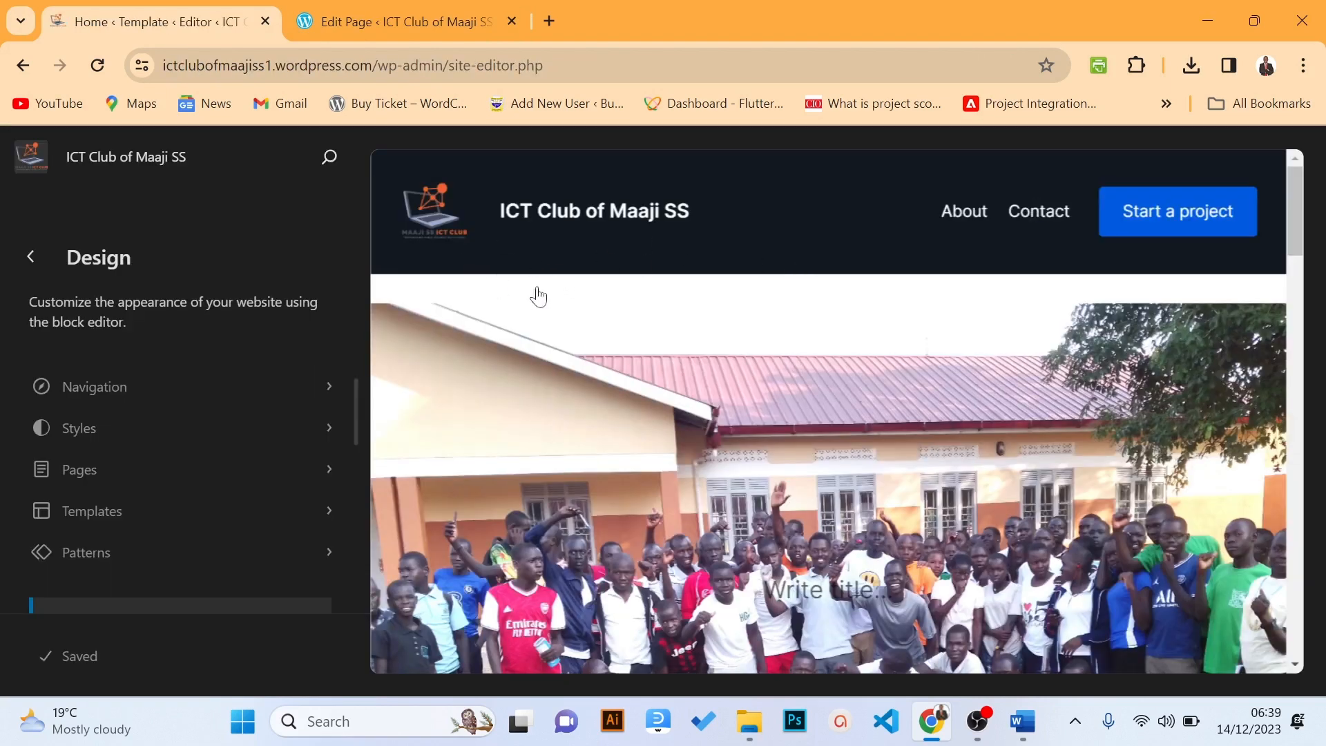
Edit the Home template's Header part on its own and select its Start a project button
{"action": "left_click", "coordinate": [636, 226]}
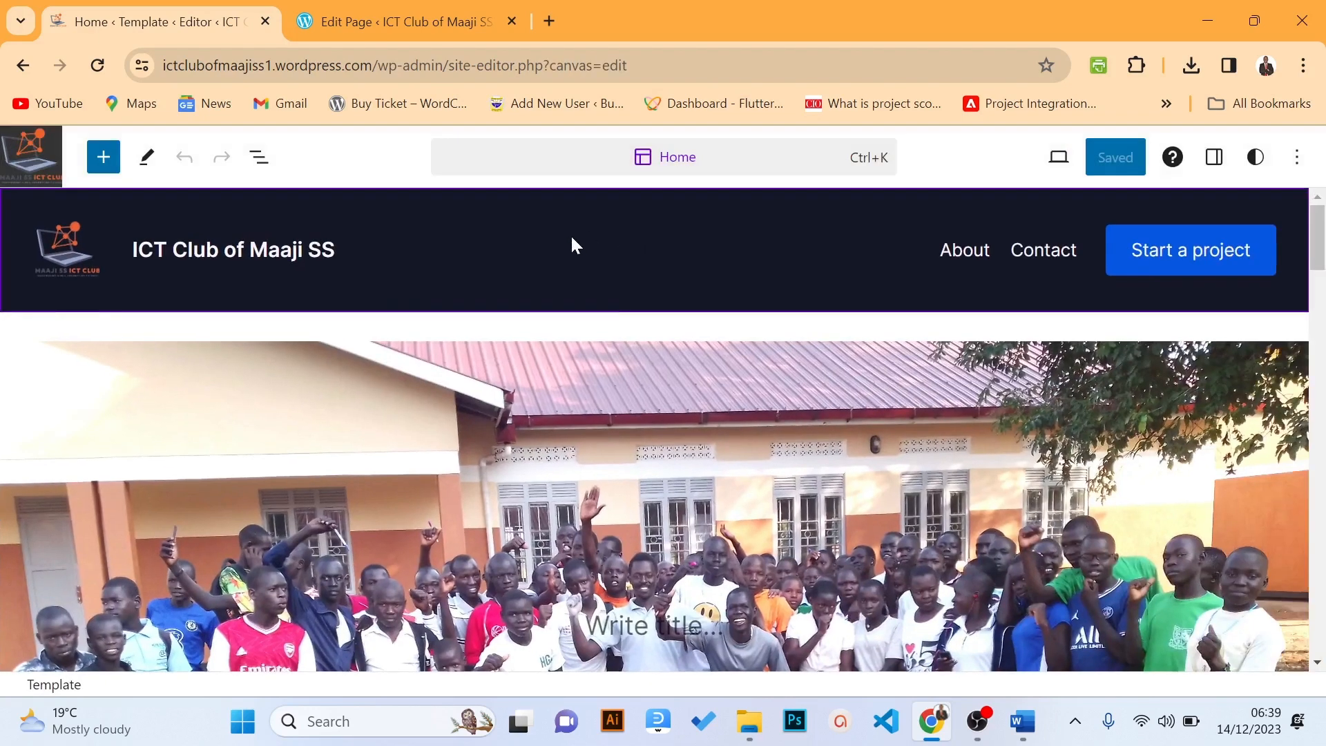
{"action": "left_click", "coordinate": [454, 252]}
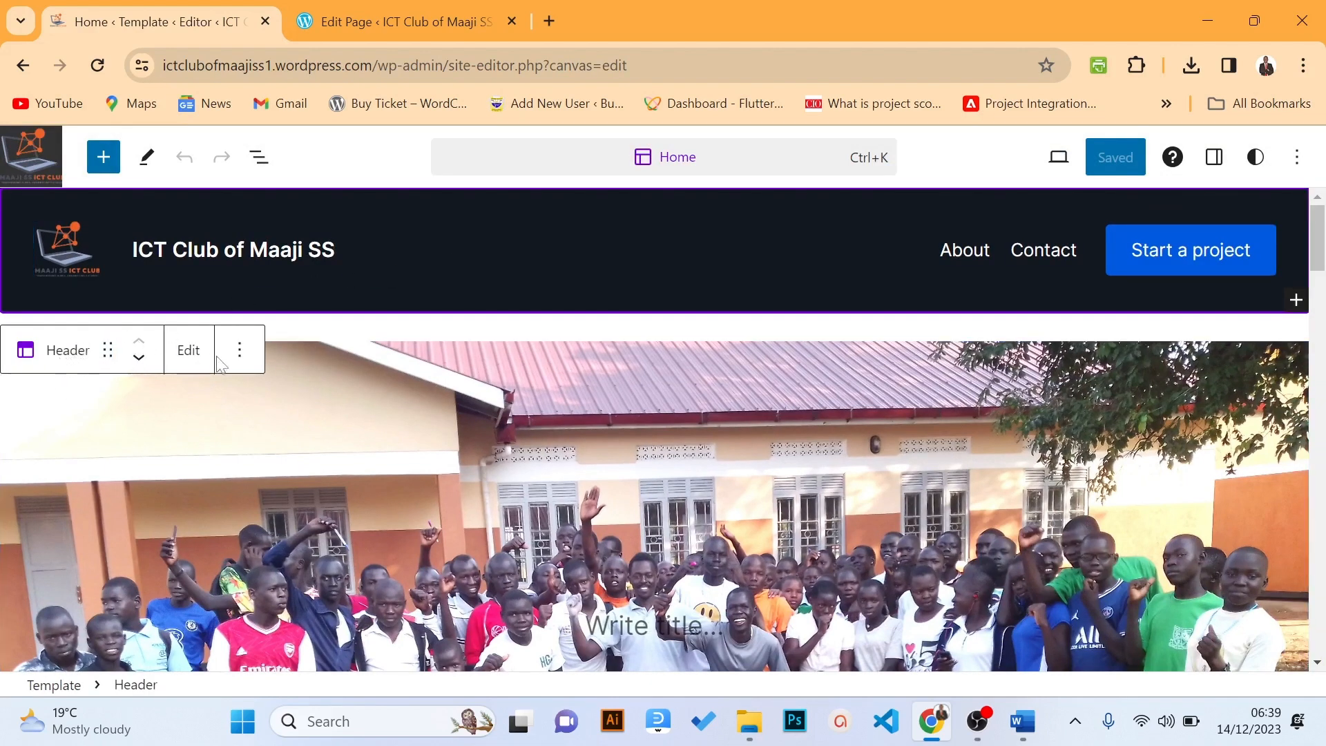
{"action": "left_click", "coordinate": [190, 362]}
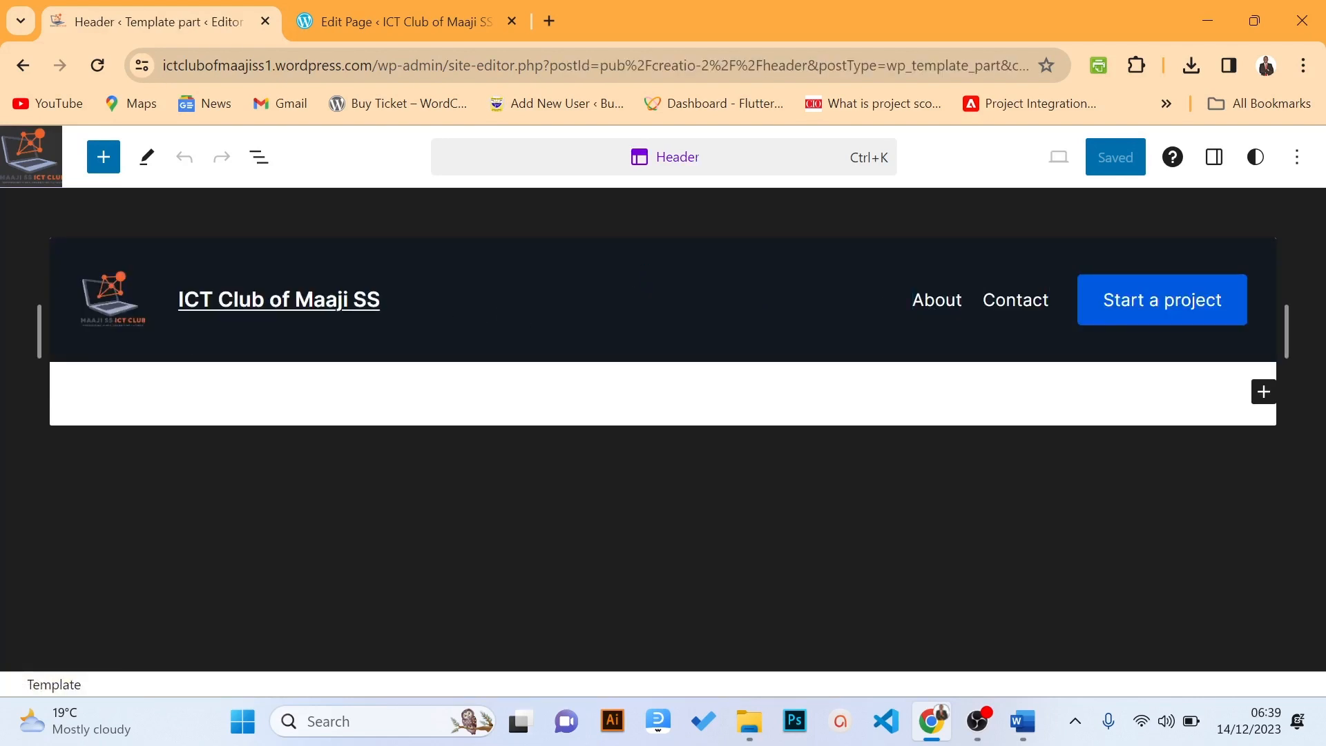
{"action": "left_click", "coordinate": [379, 297]}
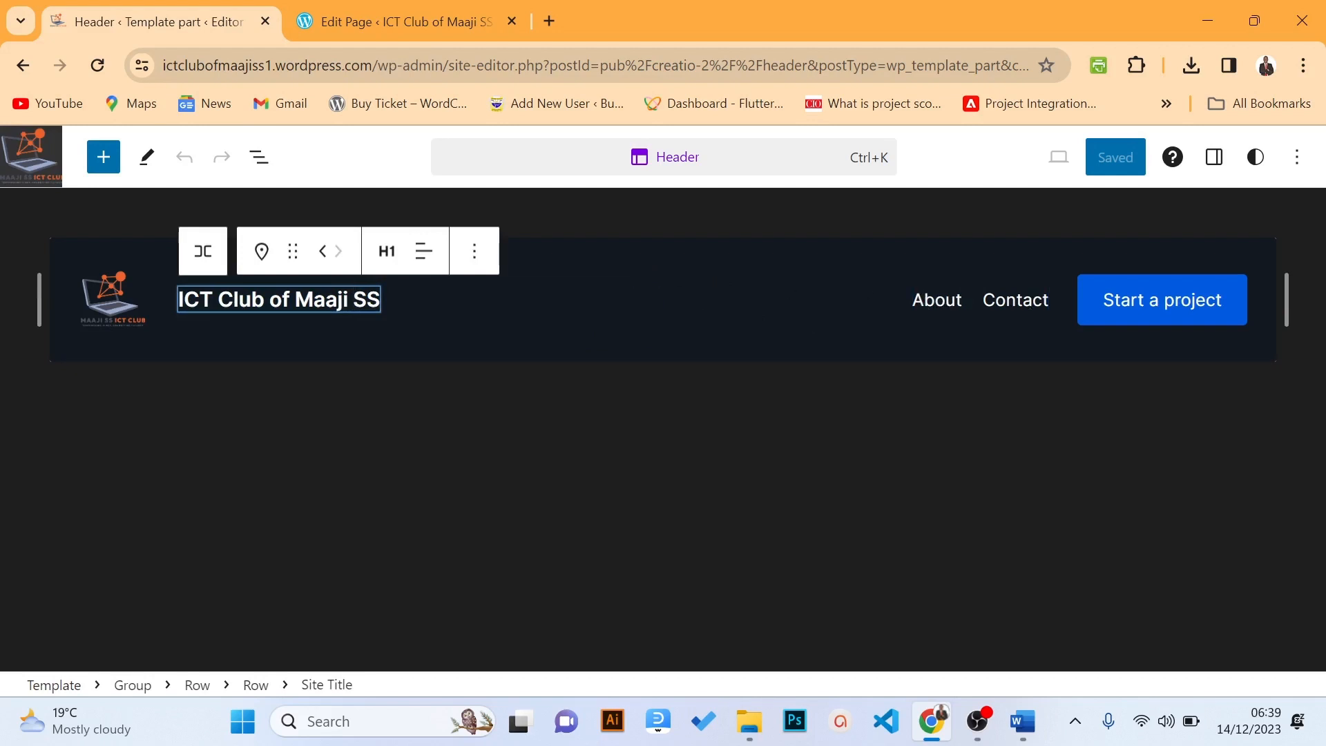
{"action": "left_click", "coordinate": [1120, 300]}
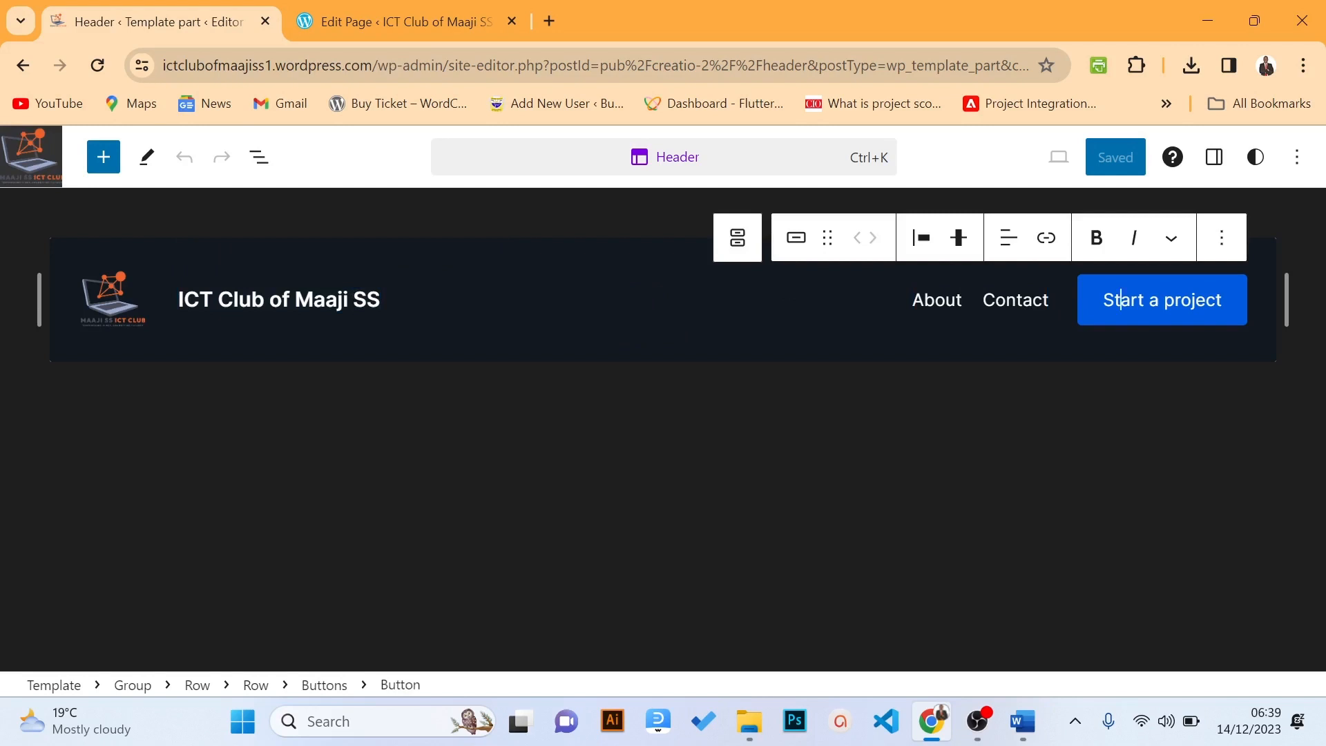
Delete the Start a project button and its emptied block from the header
{"action": "left_click", "coordinate": [1223, 241]}
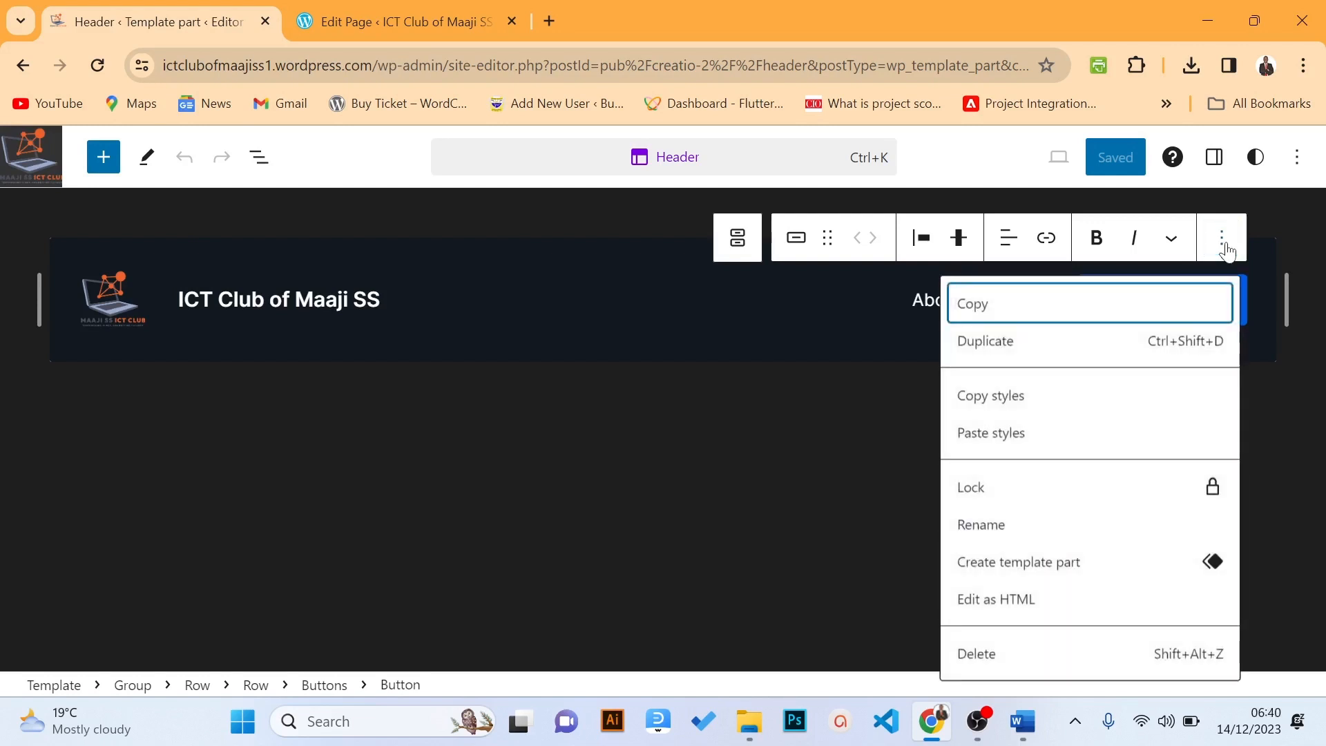
{"action": "left_click", "coordinate": [1030, 655]}
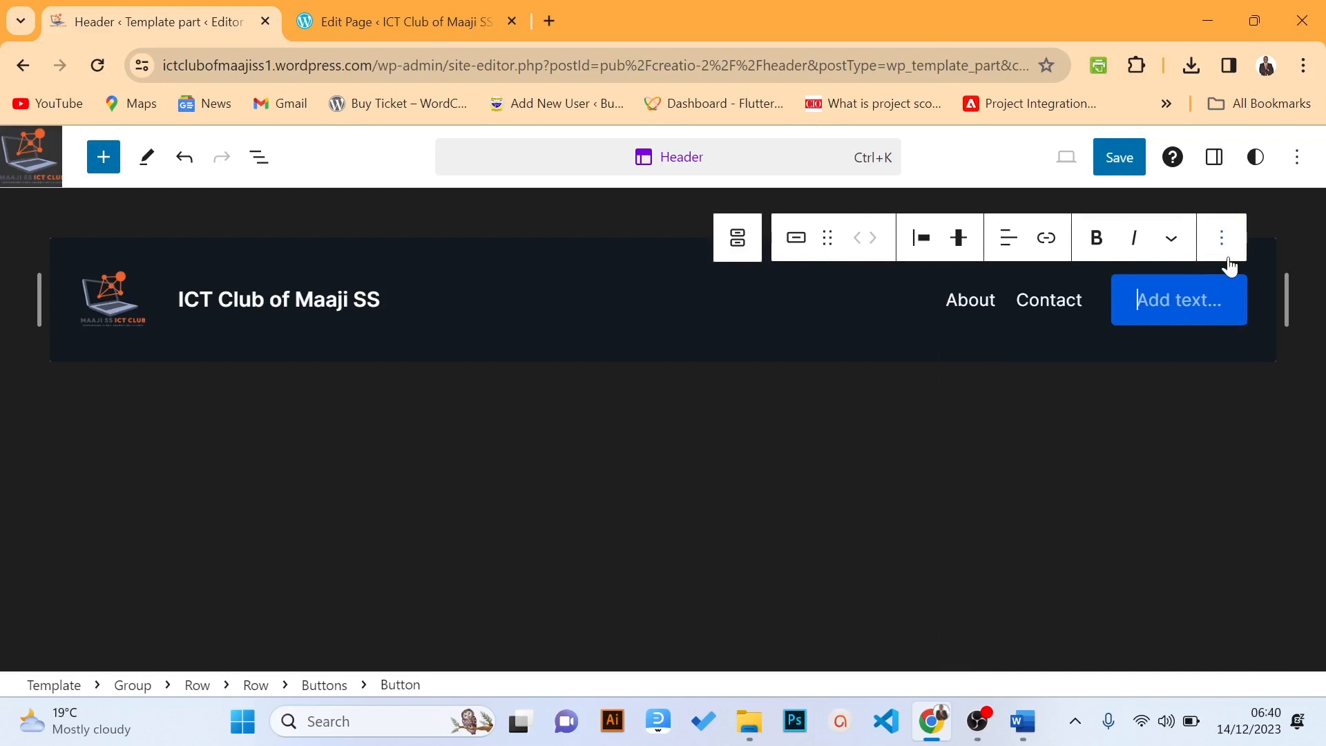
{"action": "left_click", "coordinate": [1222, 239]}
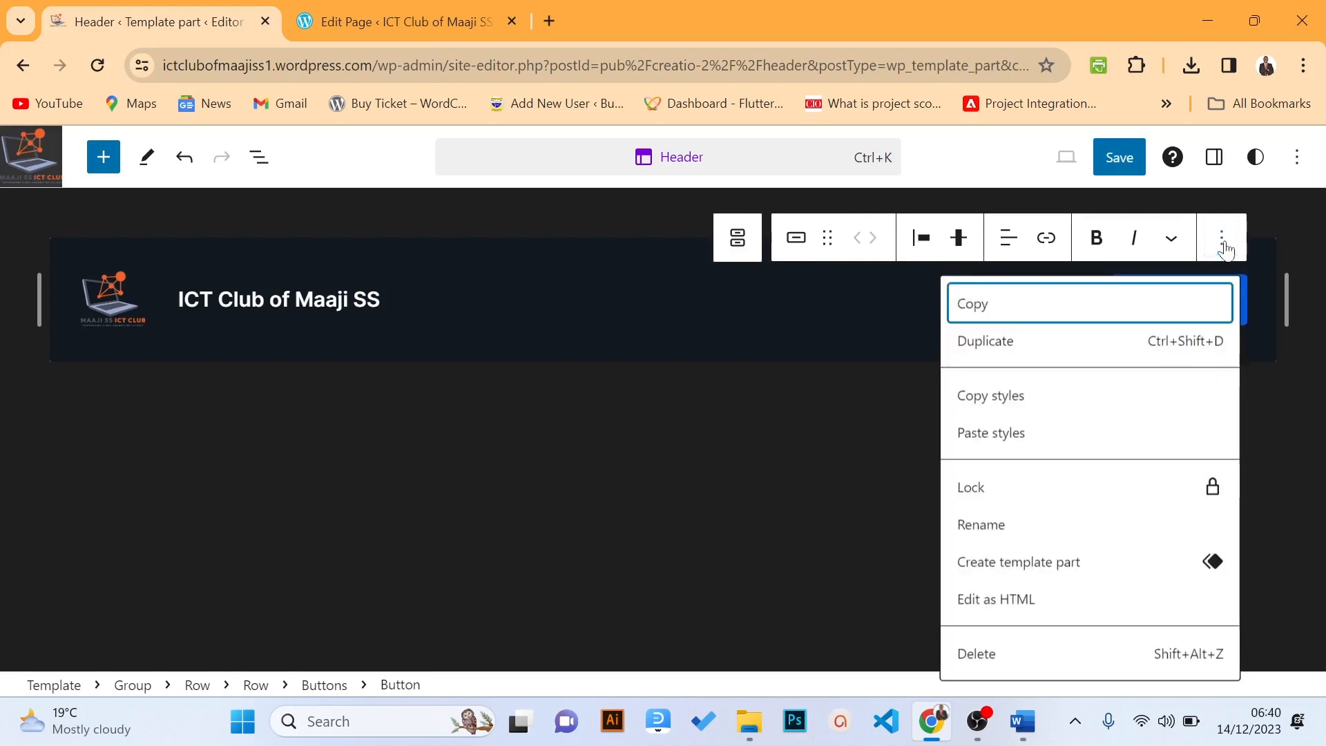
{"action": "left_click", "coordinate": [999, 655]}
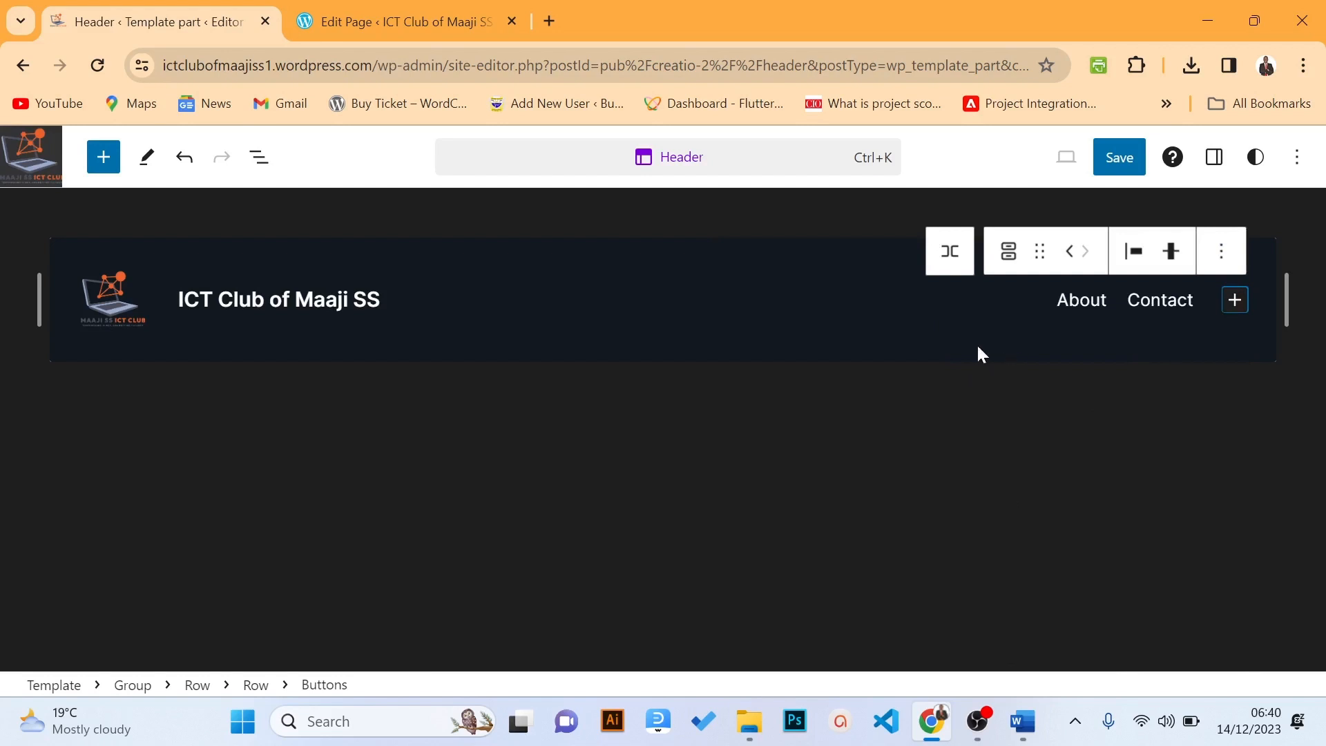
Save the updated header template part and view the live site
{"action": "left_click", "coordinate": [1106, 165]}
{"action": "left_click", "coordinate": [1105, 164]}
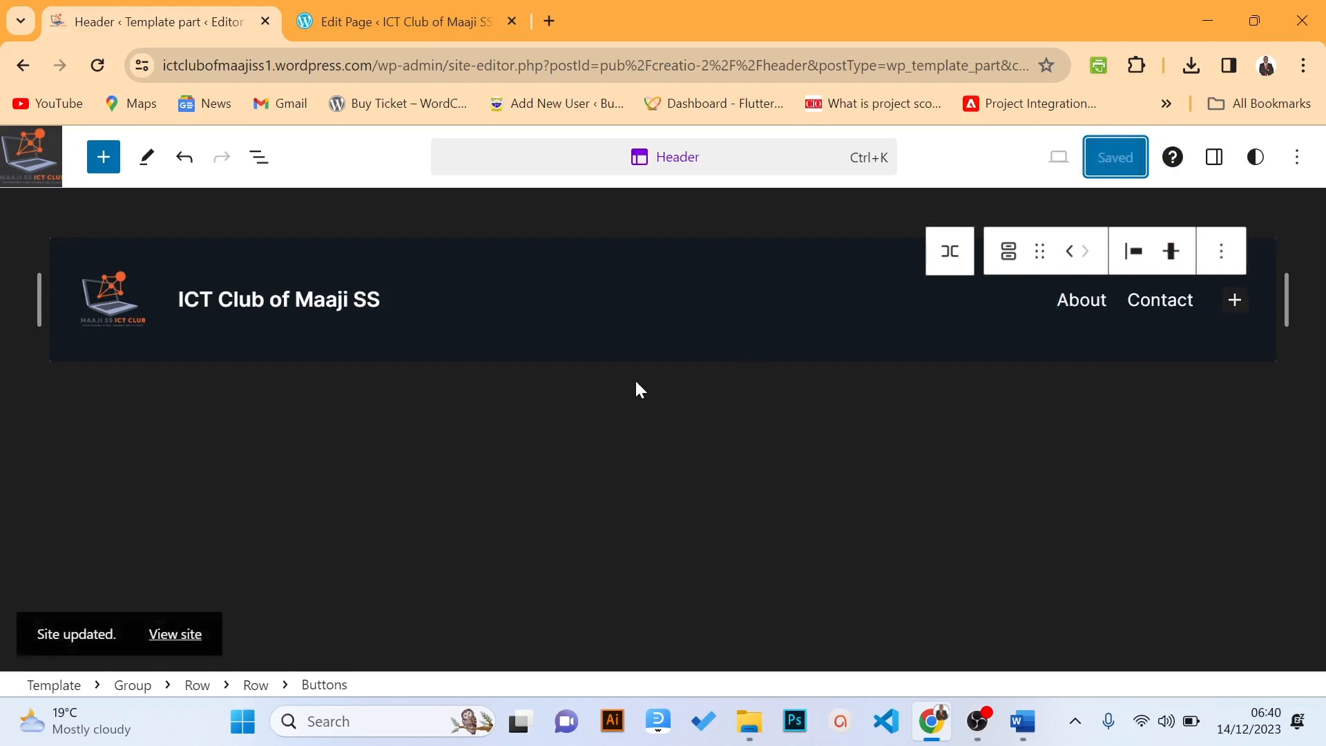
{"action": "left_click", "coordinate": [169, 635]}
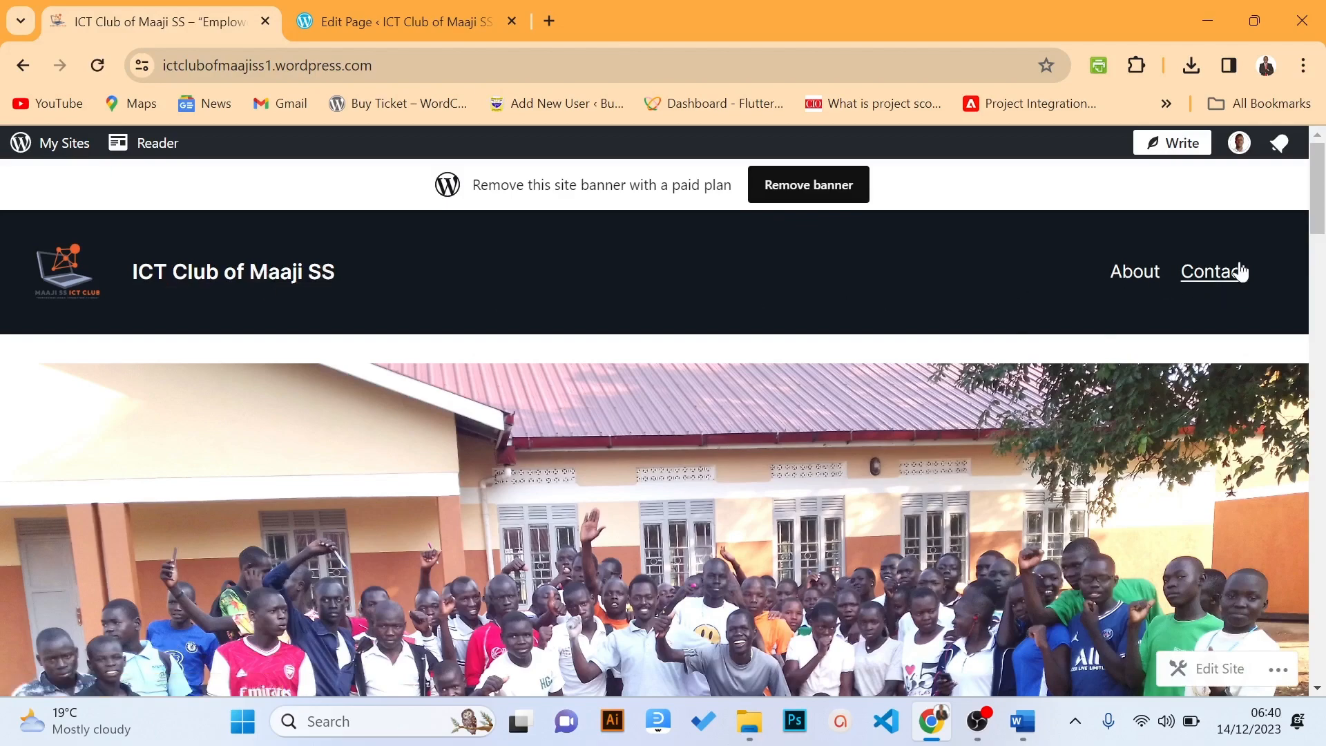
Browse the live homepage, whose header now shows only About and Contact
{"action": "mouse_move", "coordinate": [1320, 165]}
{"action": "left_mouse_down"}
{"action": "mouse_move", "coordinate": [1320, 662]}
{"action": "mouse_move", "coordinate": [1315, 528]}
{"action": "mouse_move", "coordinate": [1289, 472]}
{"action": "mouse_move", "coordinate": [1325, 653]}
{"action": "mouse_move", "coordinate": [1314, 149]}
{"action": "left_mouse_up"}
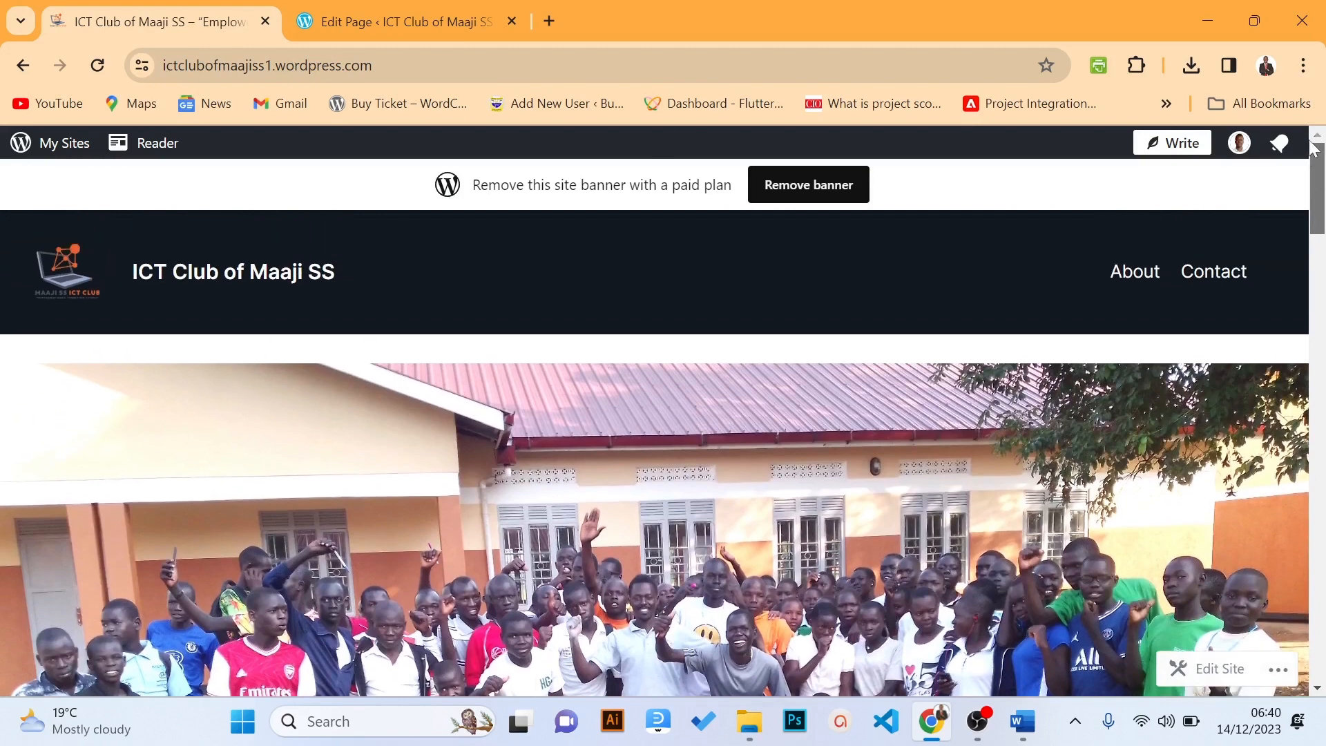